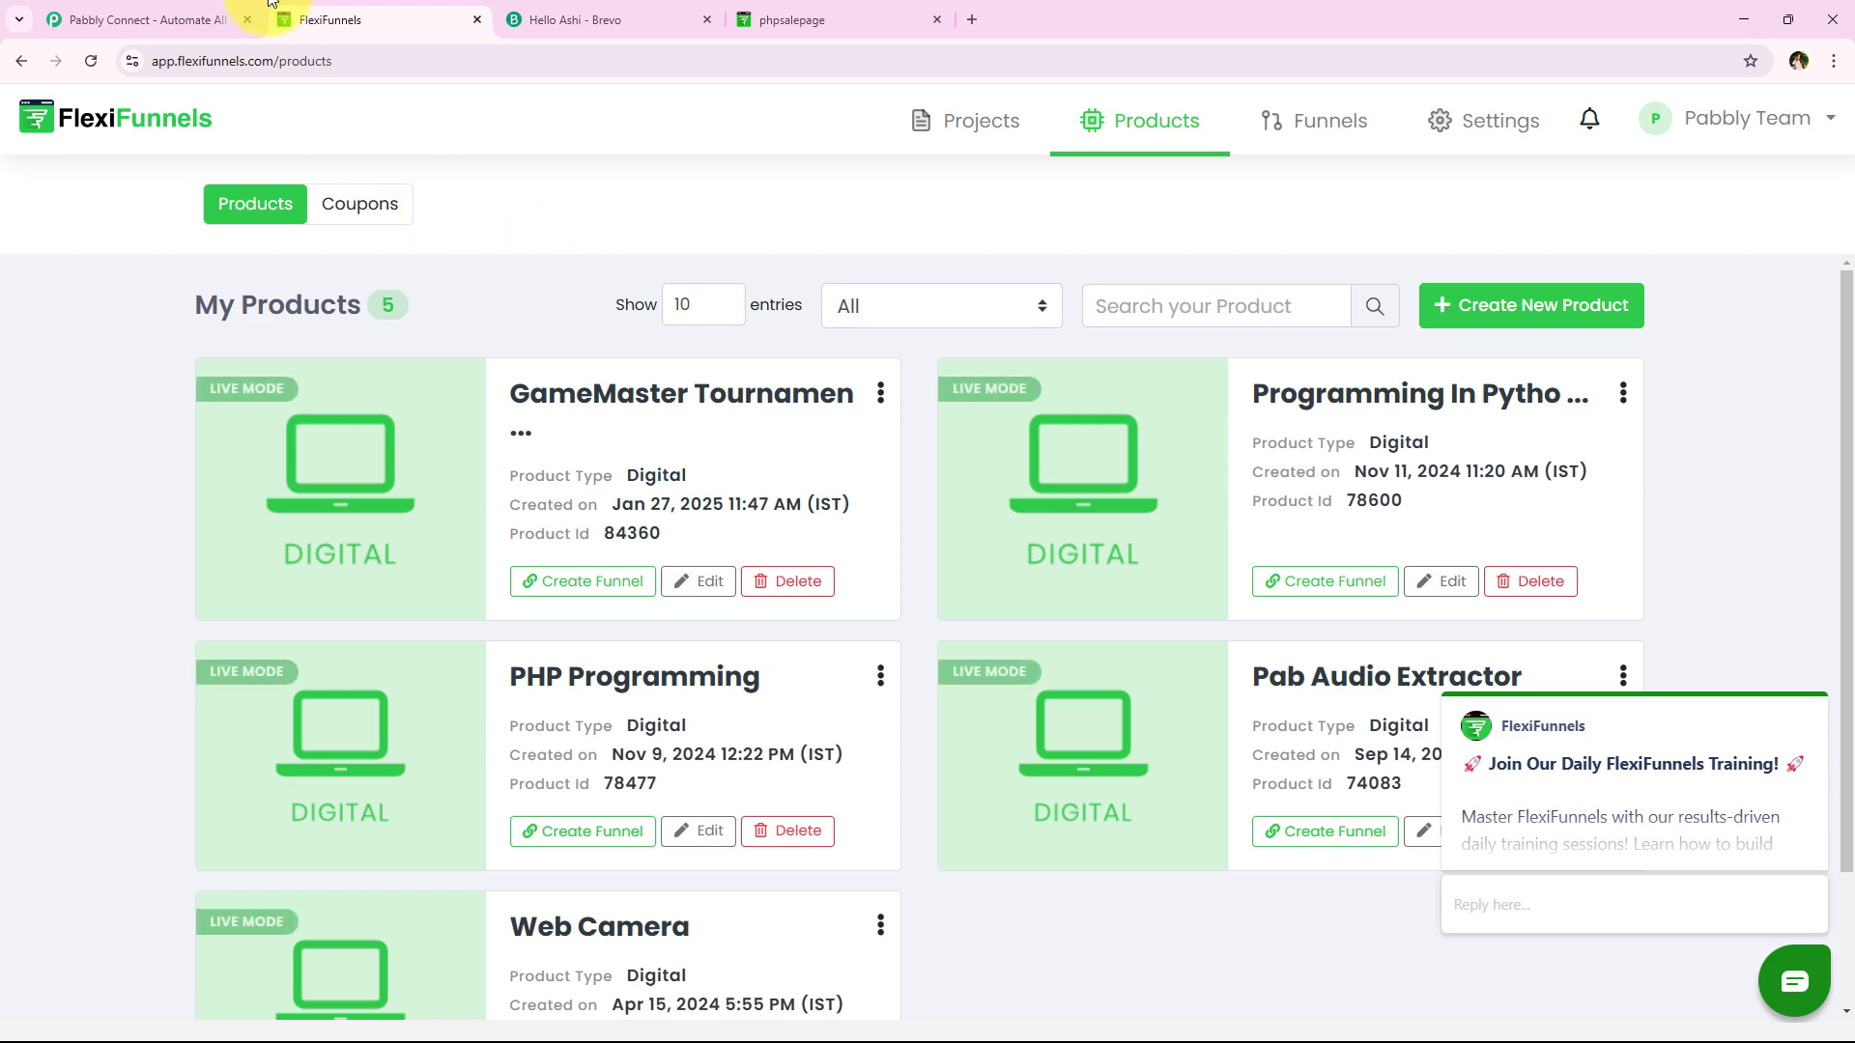
Switch from the FlexiFunnels products page to the Pabbly Connect website tab
click(206, 17)
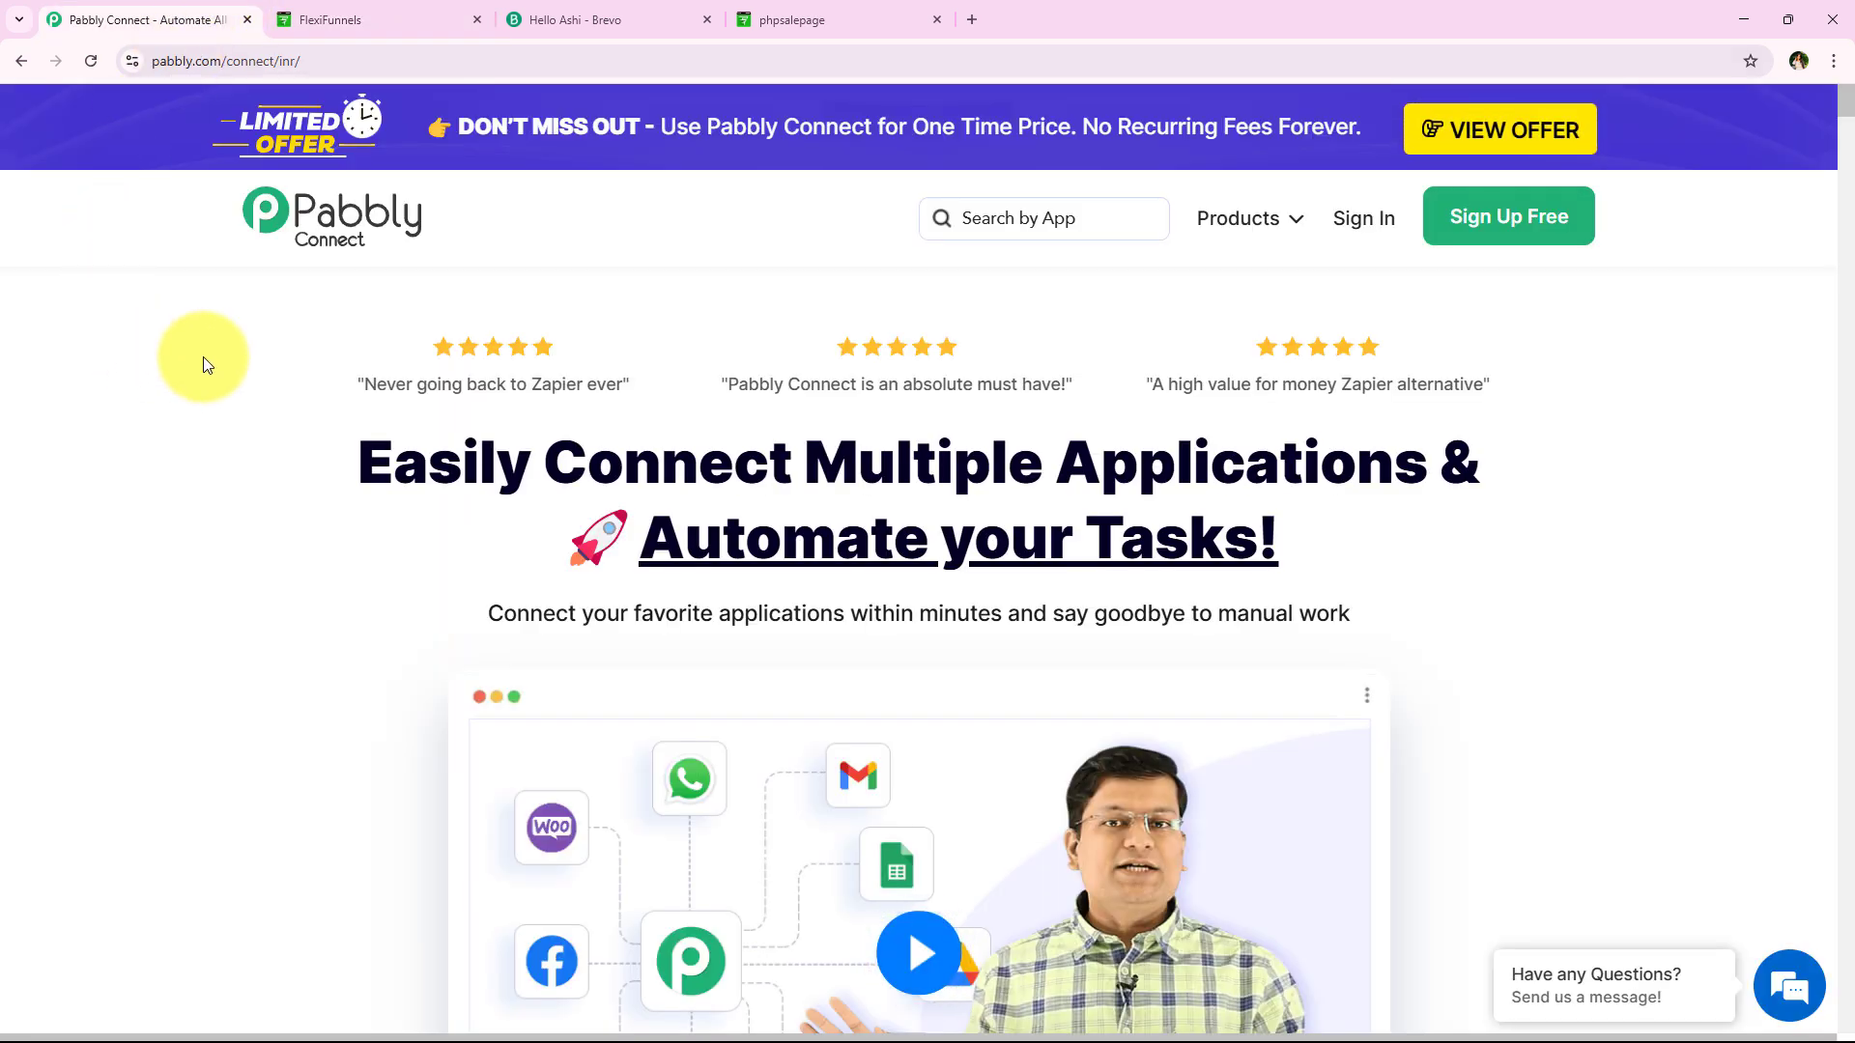
Dismiss the limited-time offer popup on the Pabbly Connect homepage and sign in to the Pabbly account
click(434, 64)
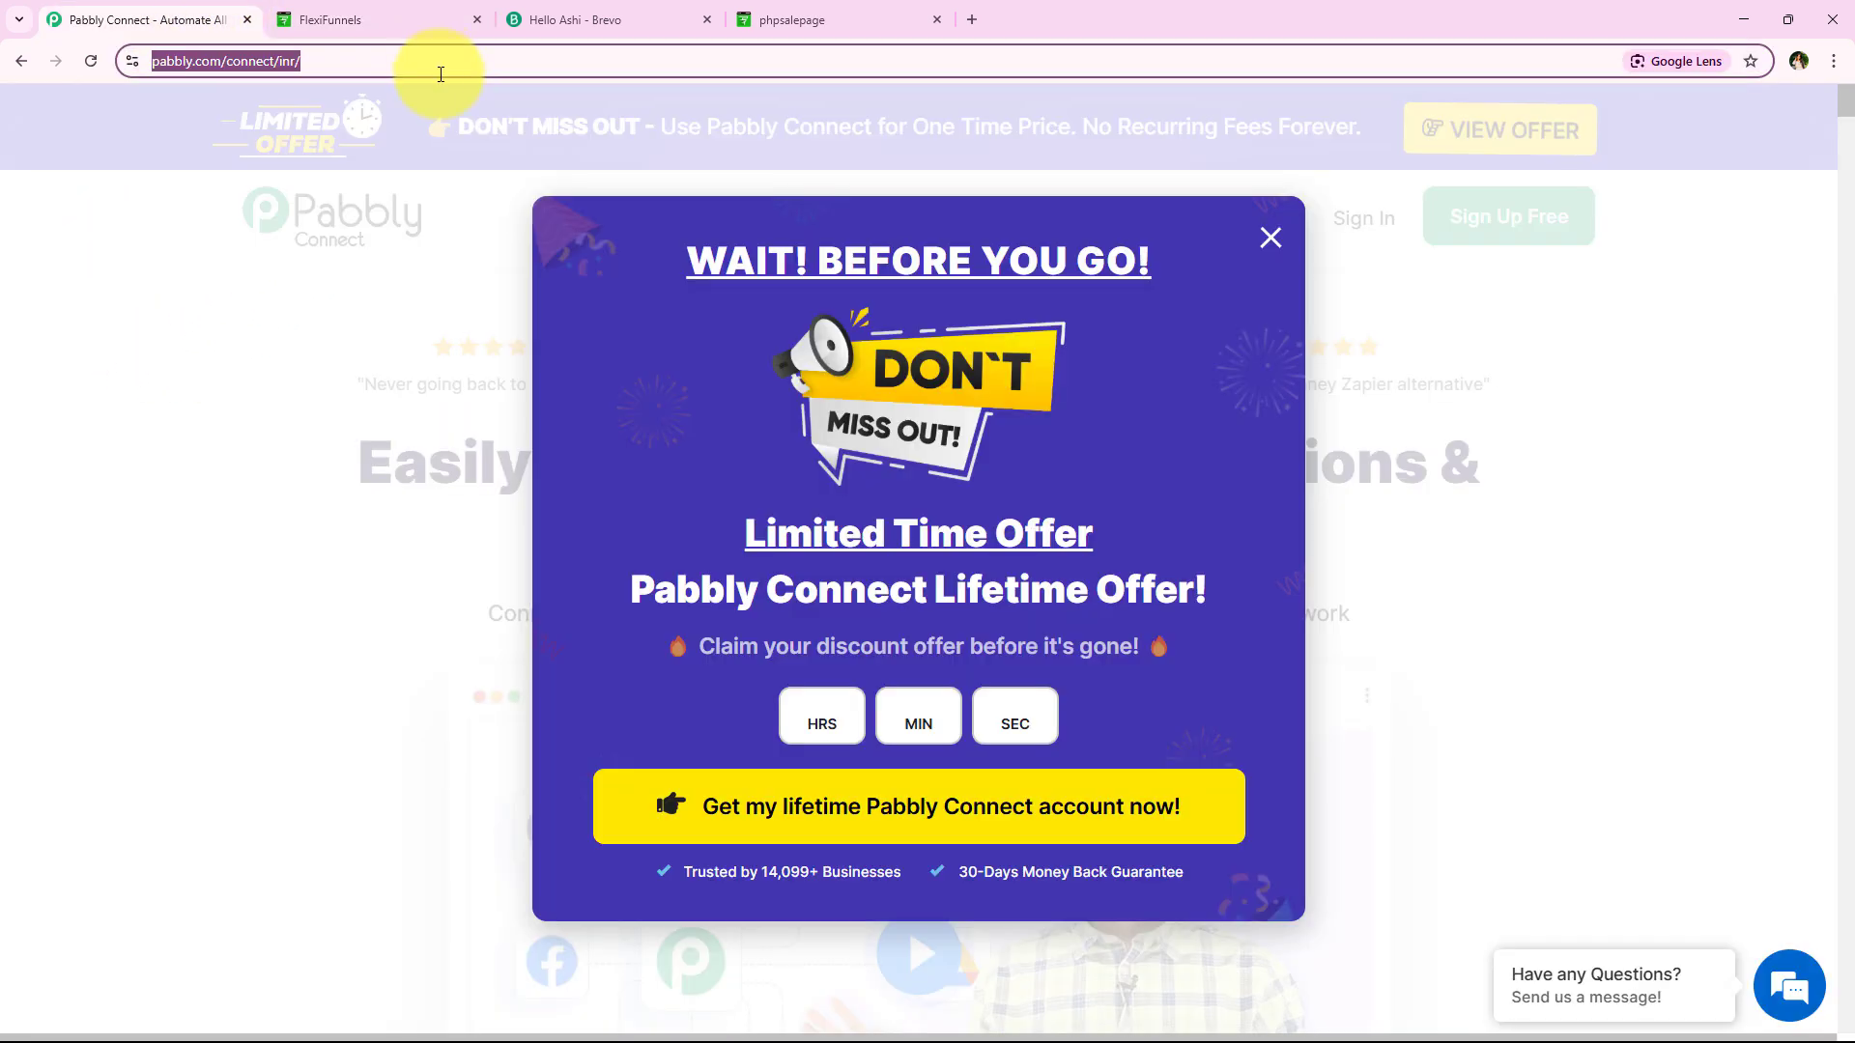
click(1258, 257)
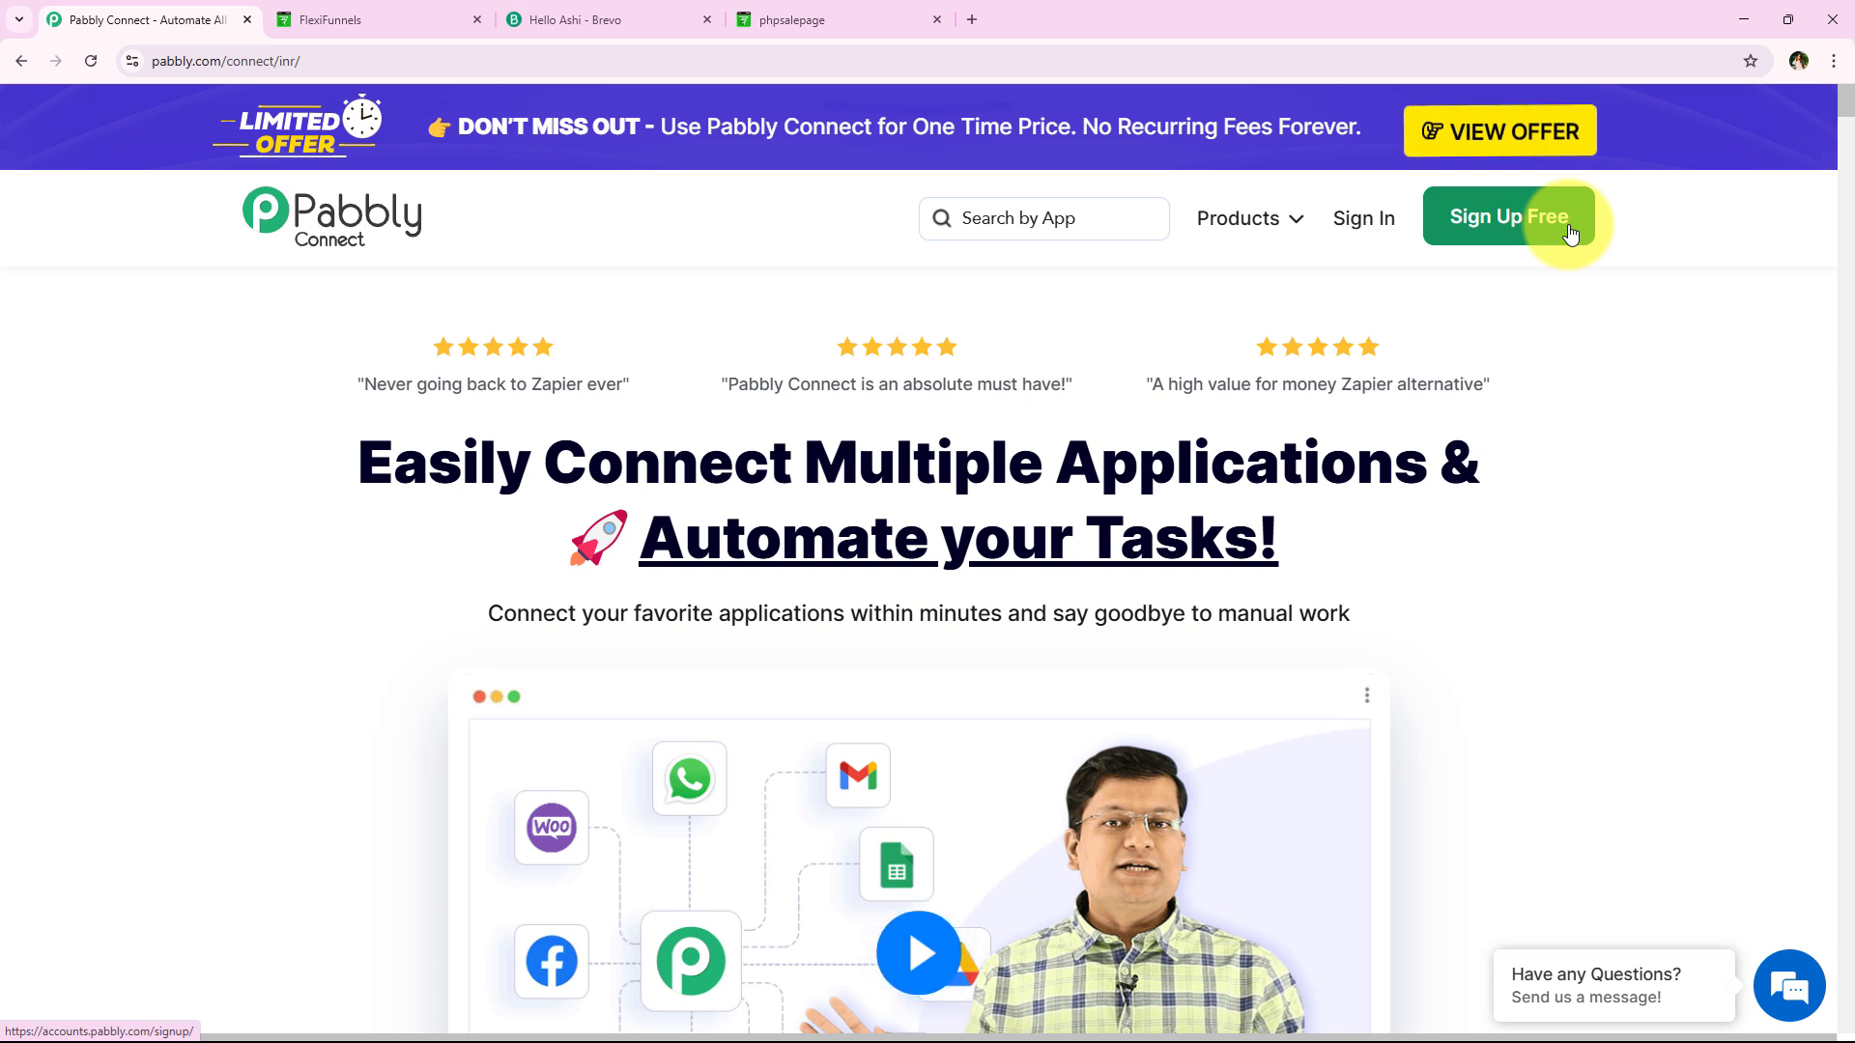
click(1333, 232)
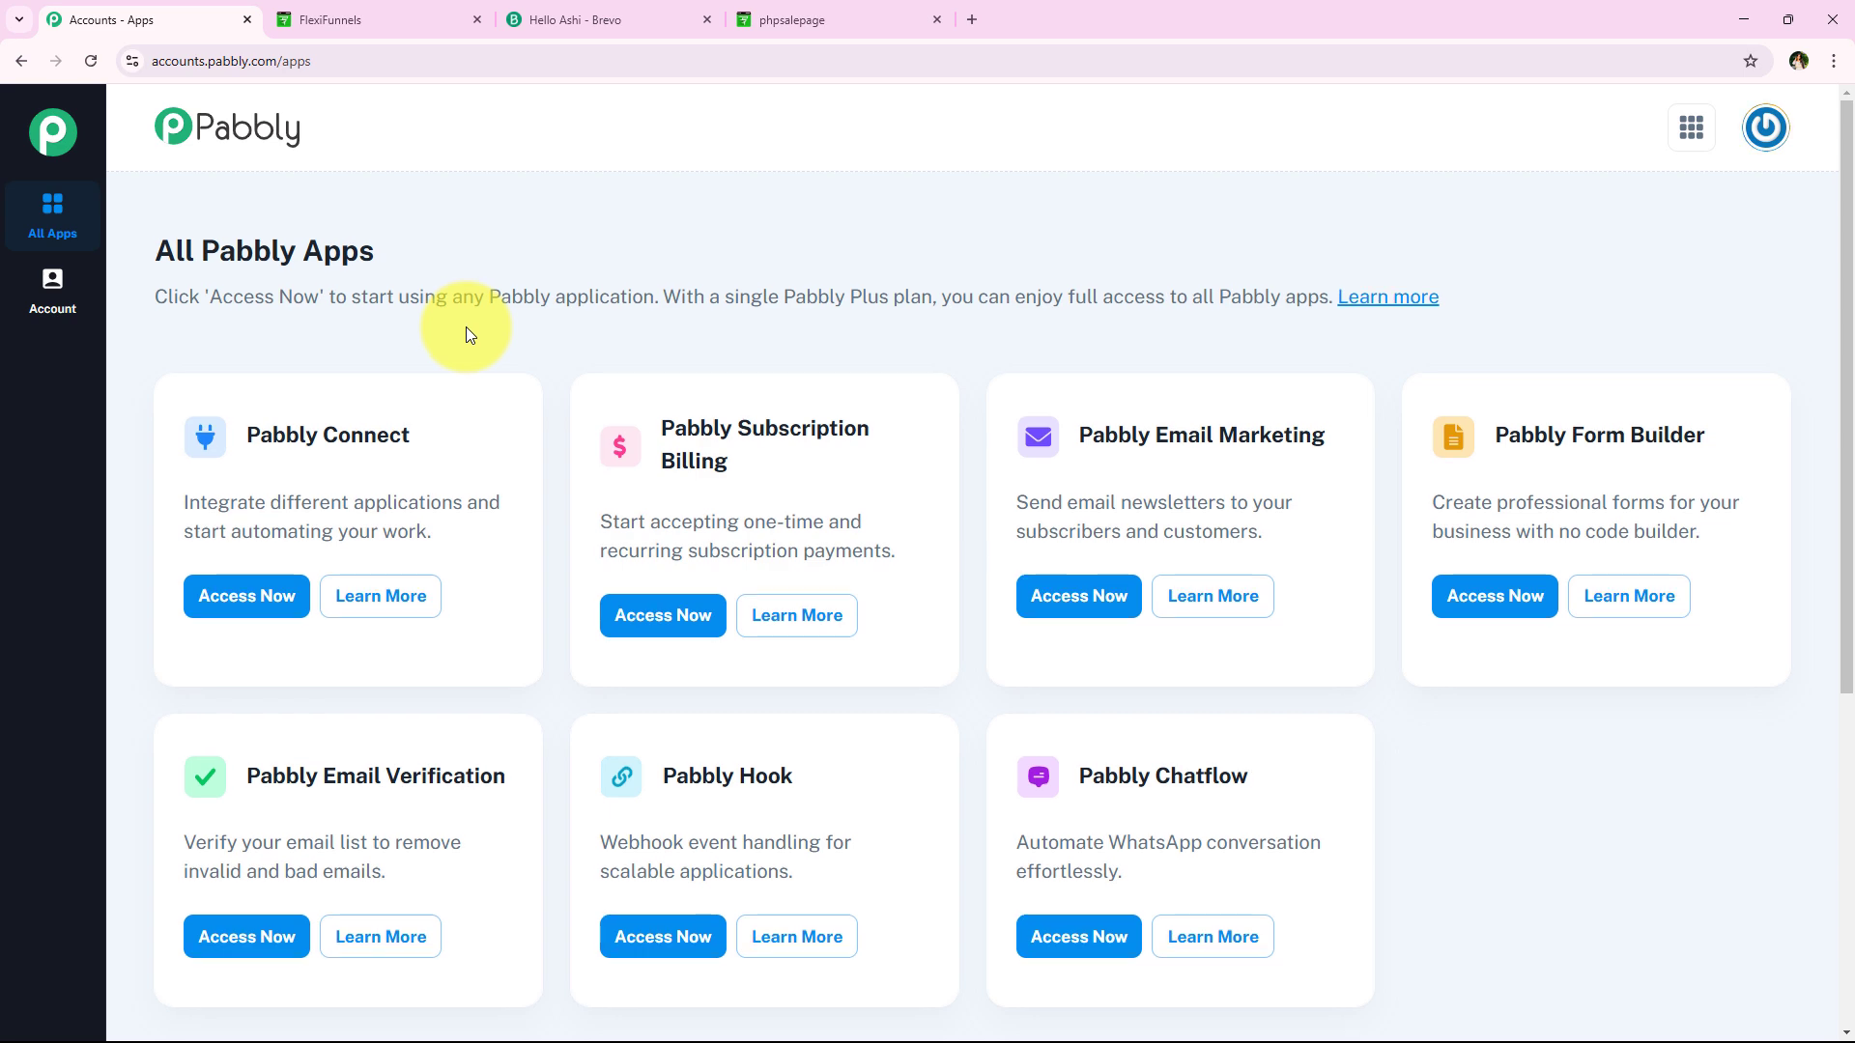
Glance at the FlexiFunnels and Brevo tabs, then launch Pabbly Connect from its app card
scroll(465, 335, down, 2)
scroll(465, 334, up, 1)
scroll(452, 338, up, 1)
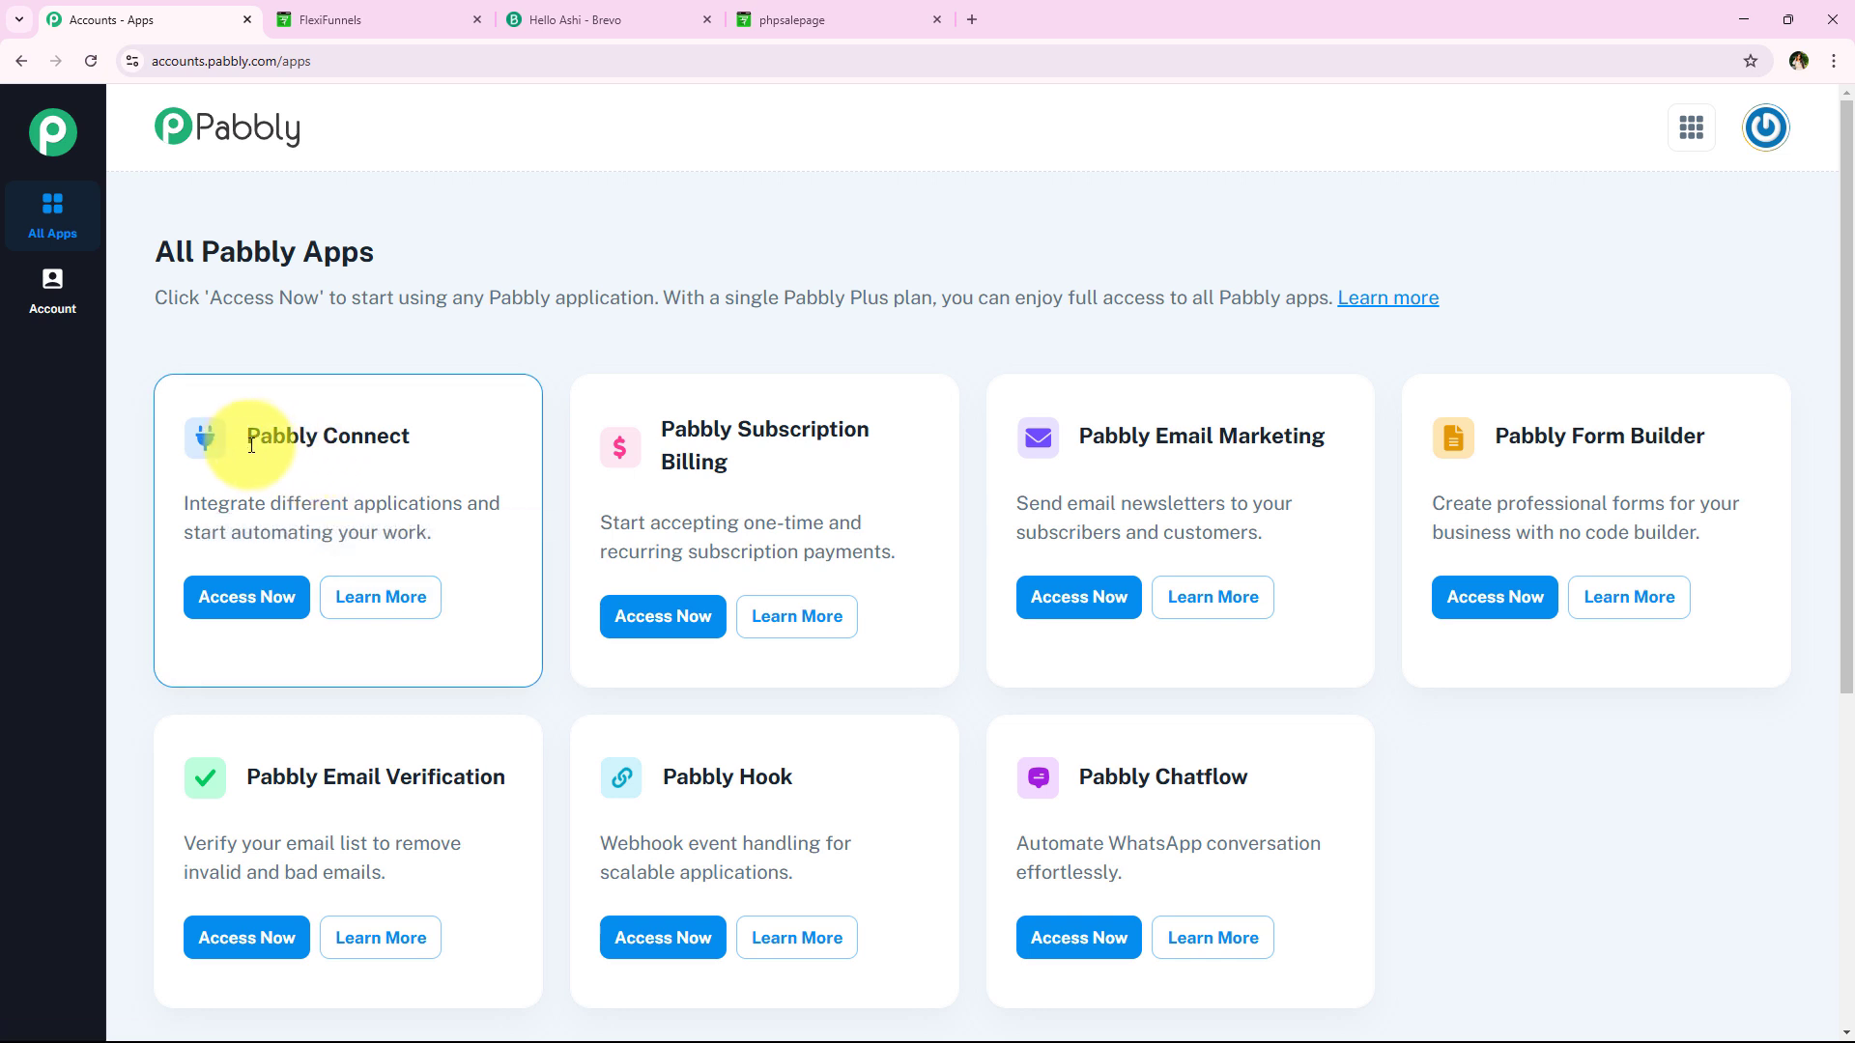
drag(262, 443, 456, 498)
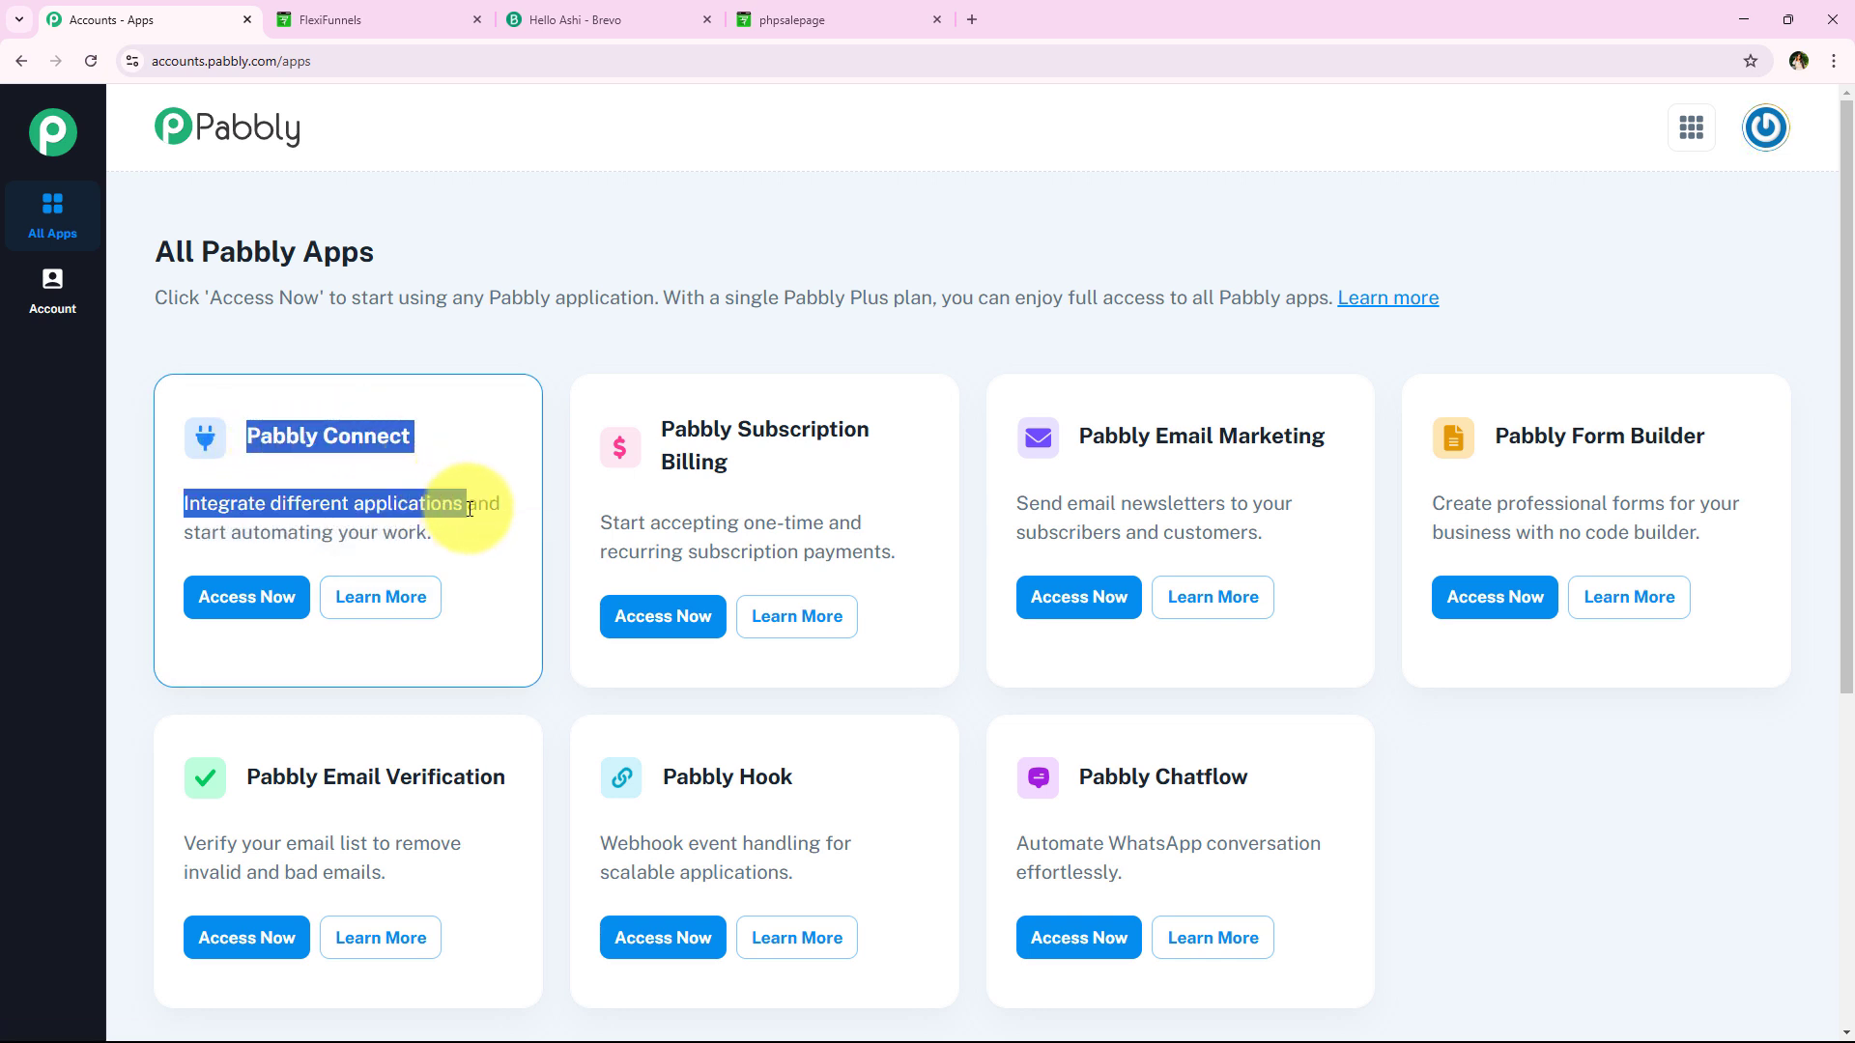
click(465, 345)
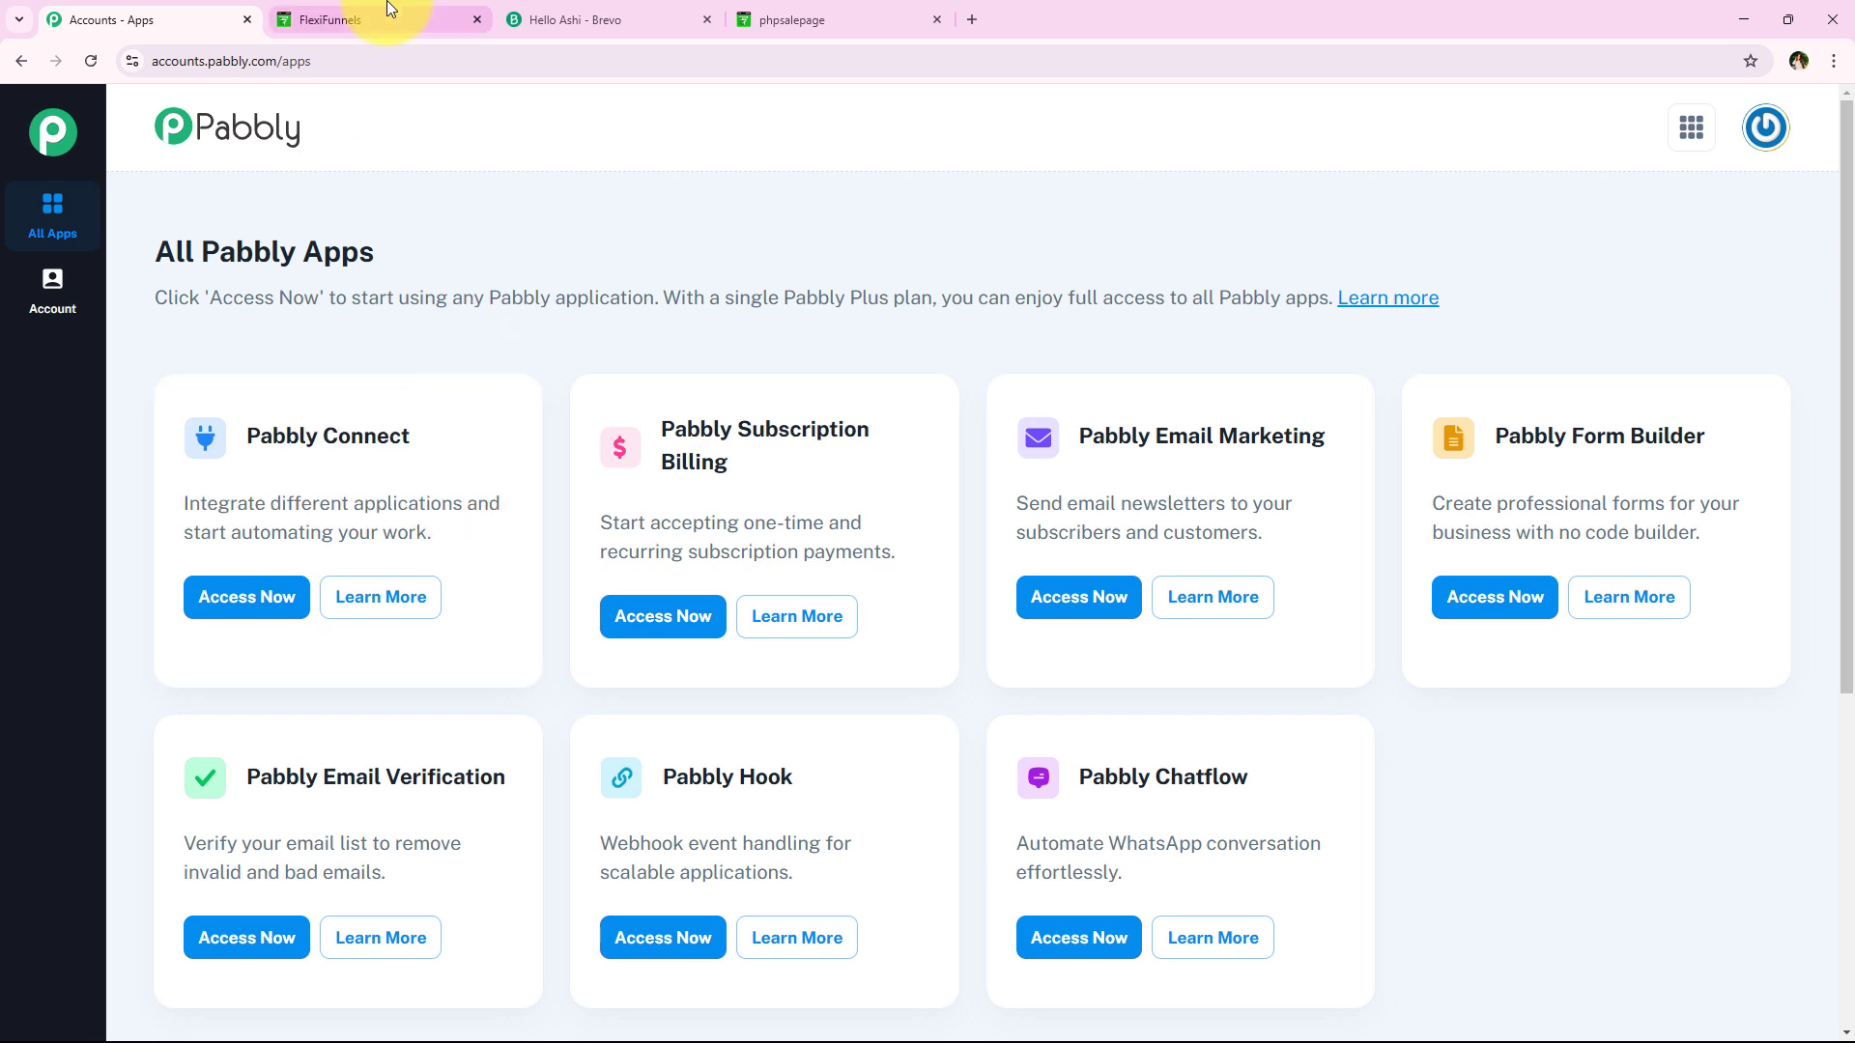
click(390, 11)
click(621, 11)
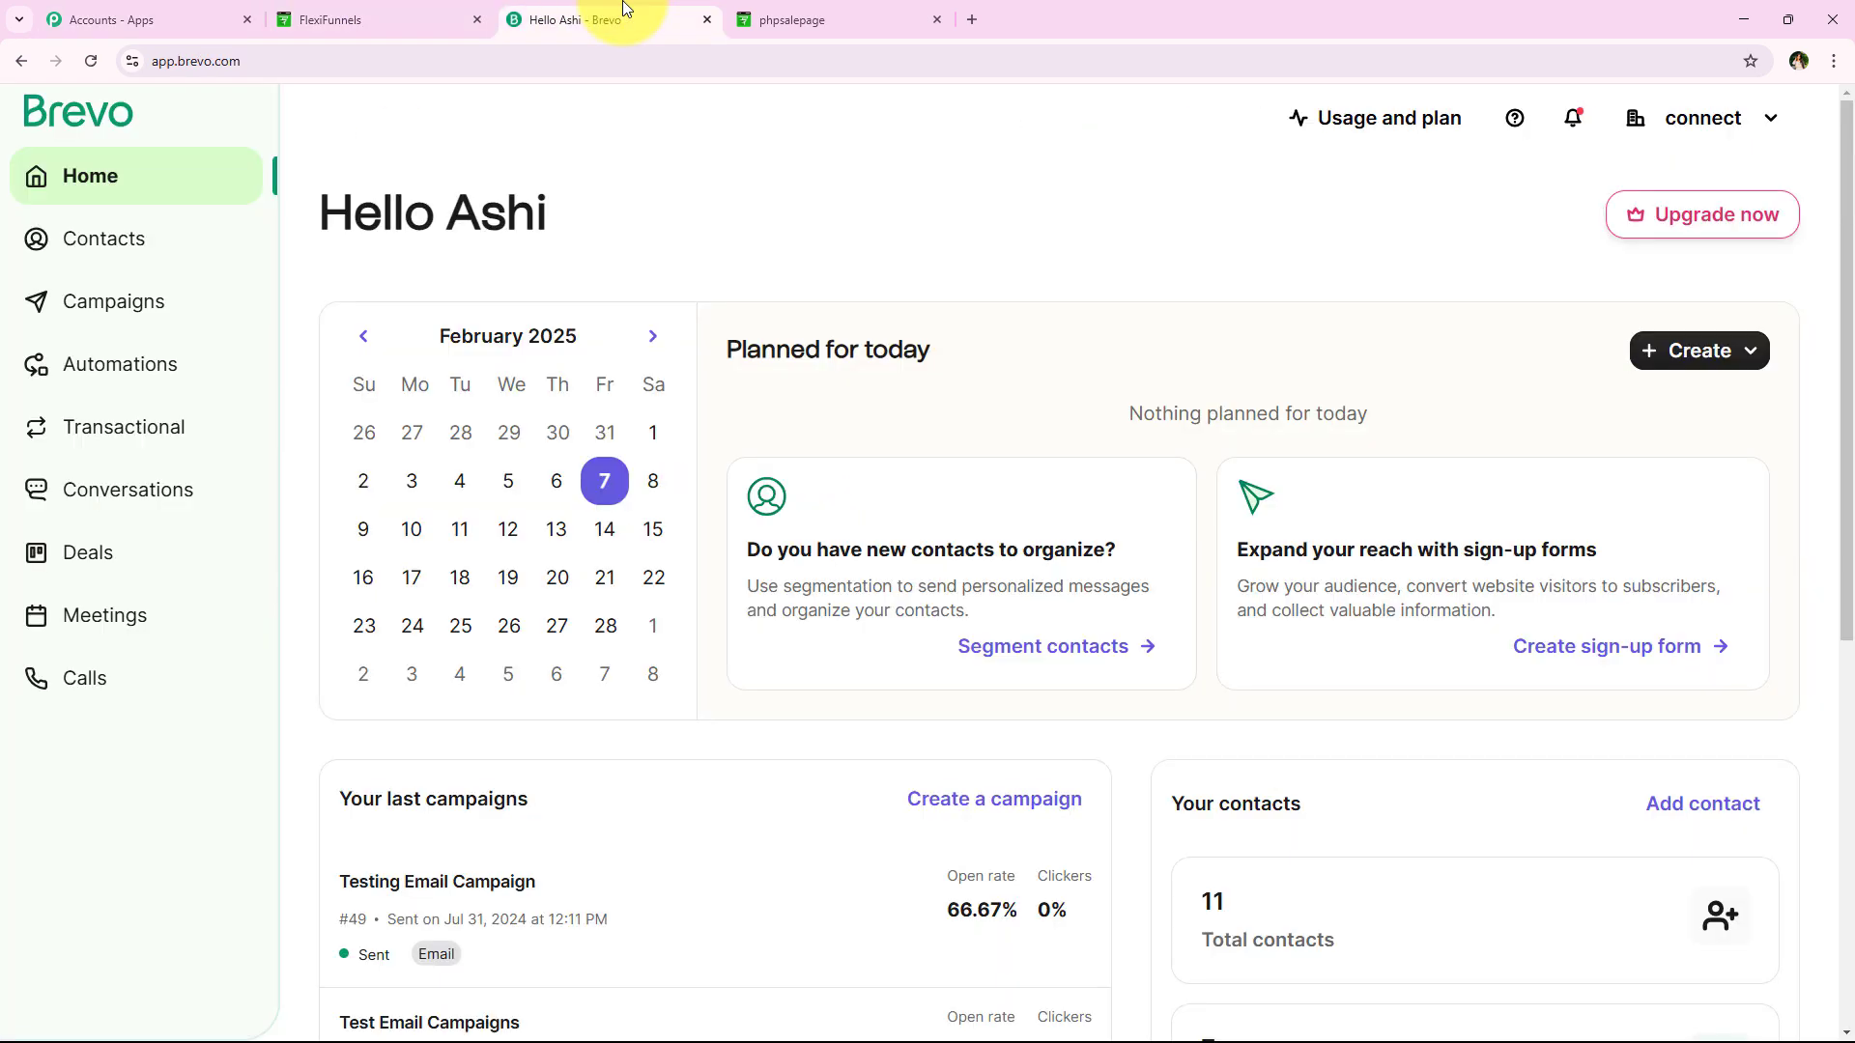
click(186, 13)
click(250, 595)
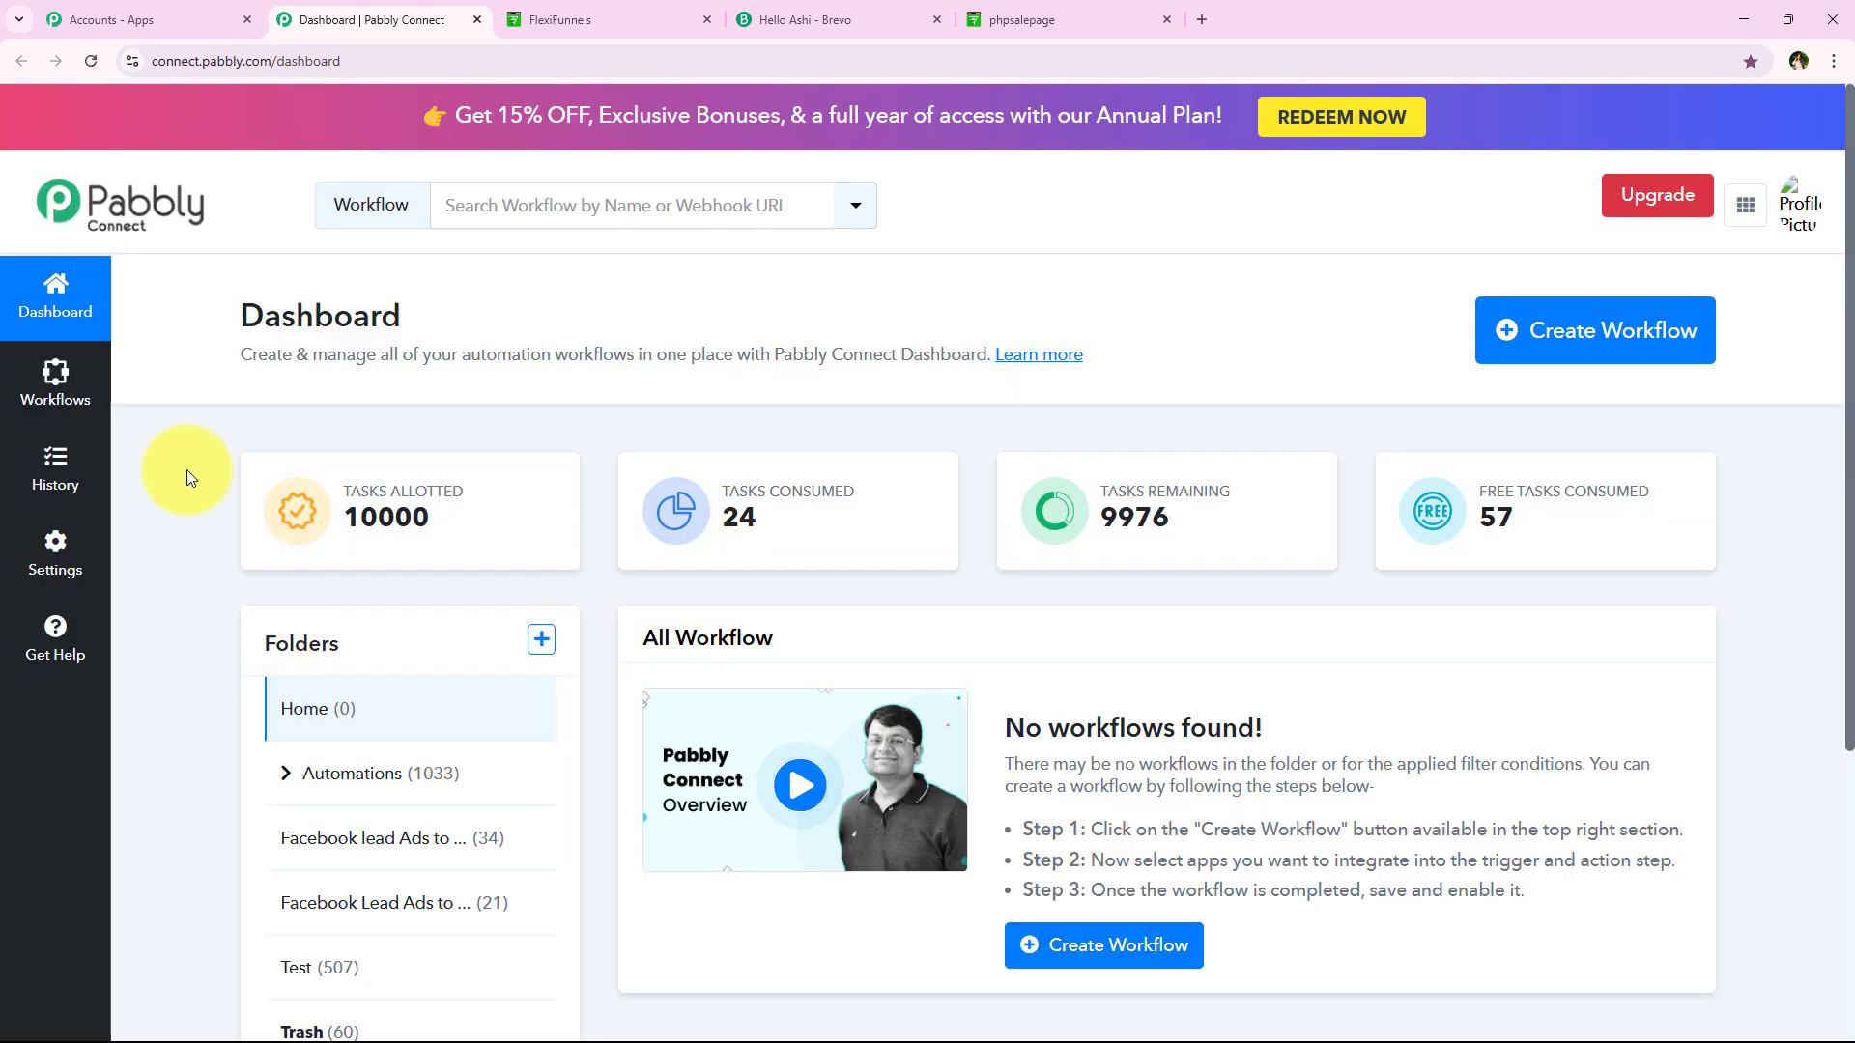
drag(238, 315, 539, 304)
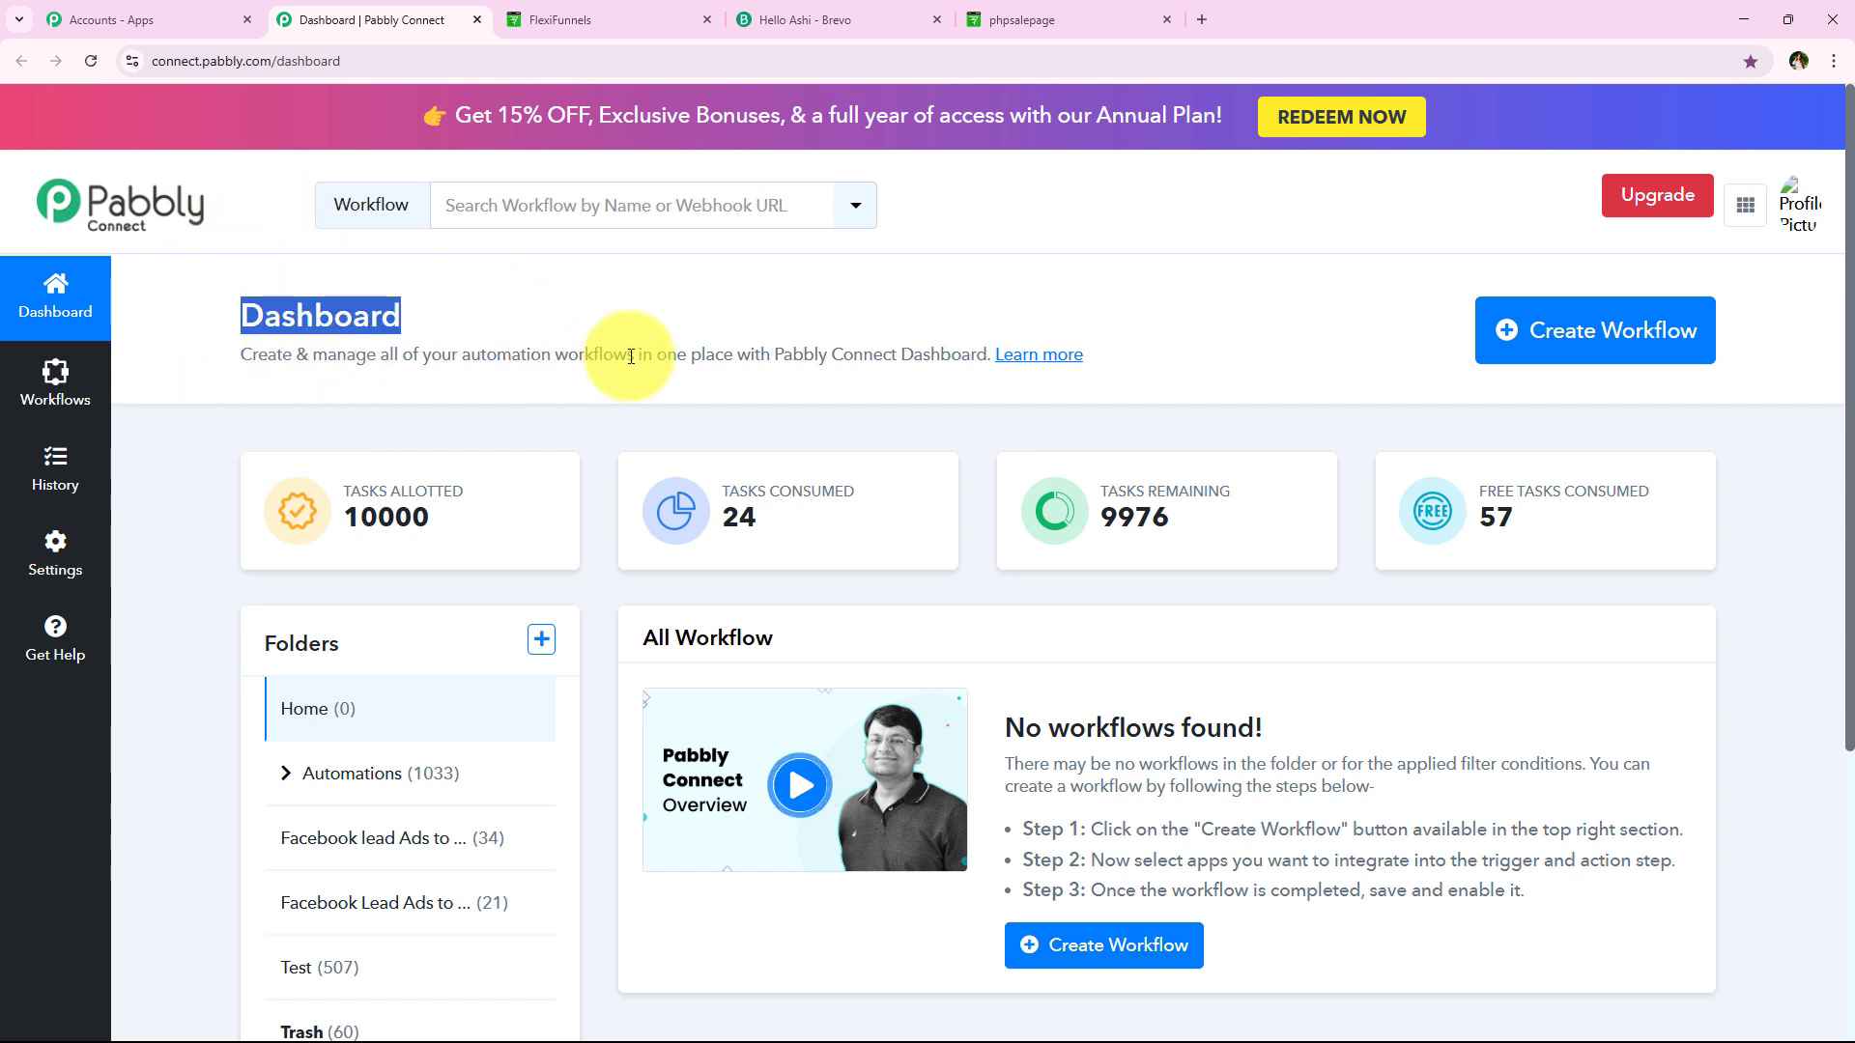
Create a workflow in the Automations folder using the pasted FlexiFunnels-to-Brevo contact workflow name
click(1555, 360)
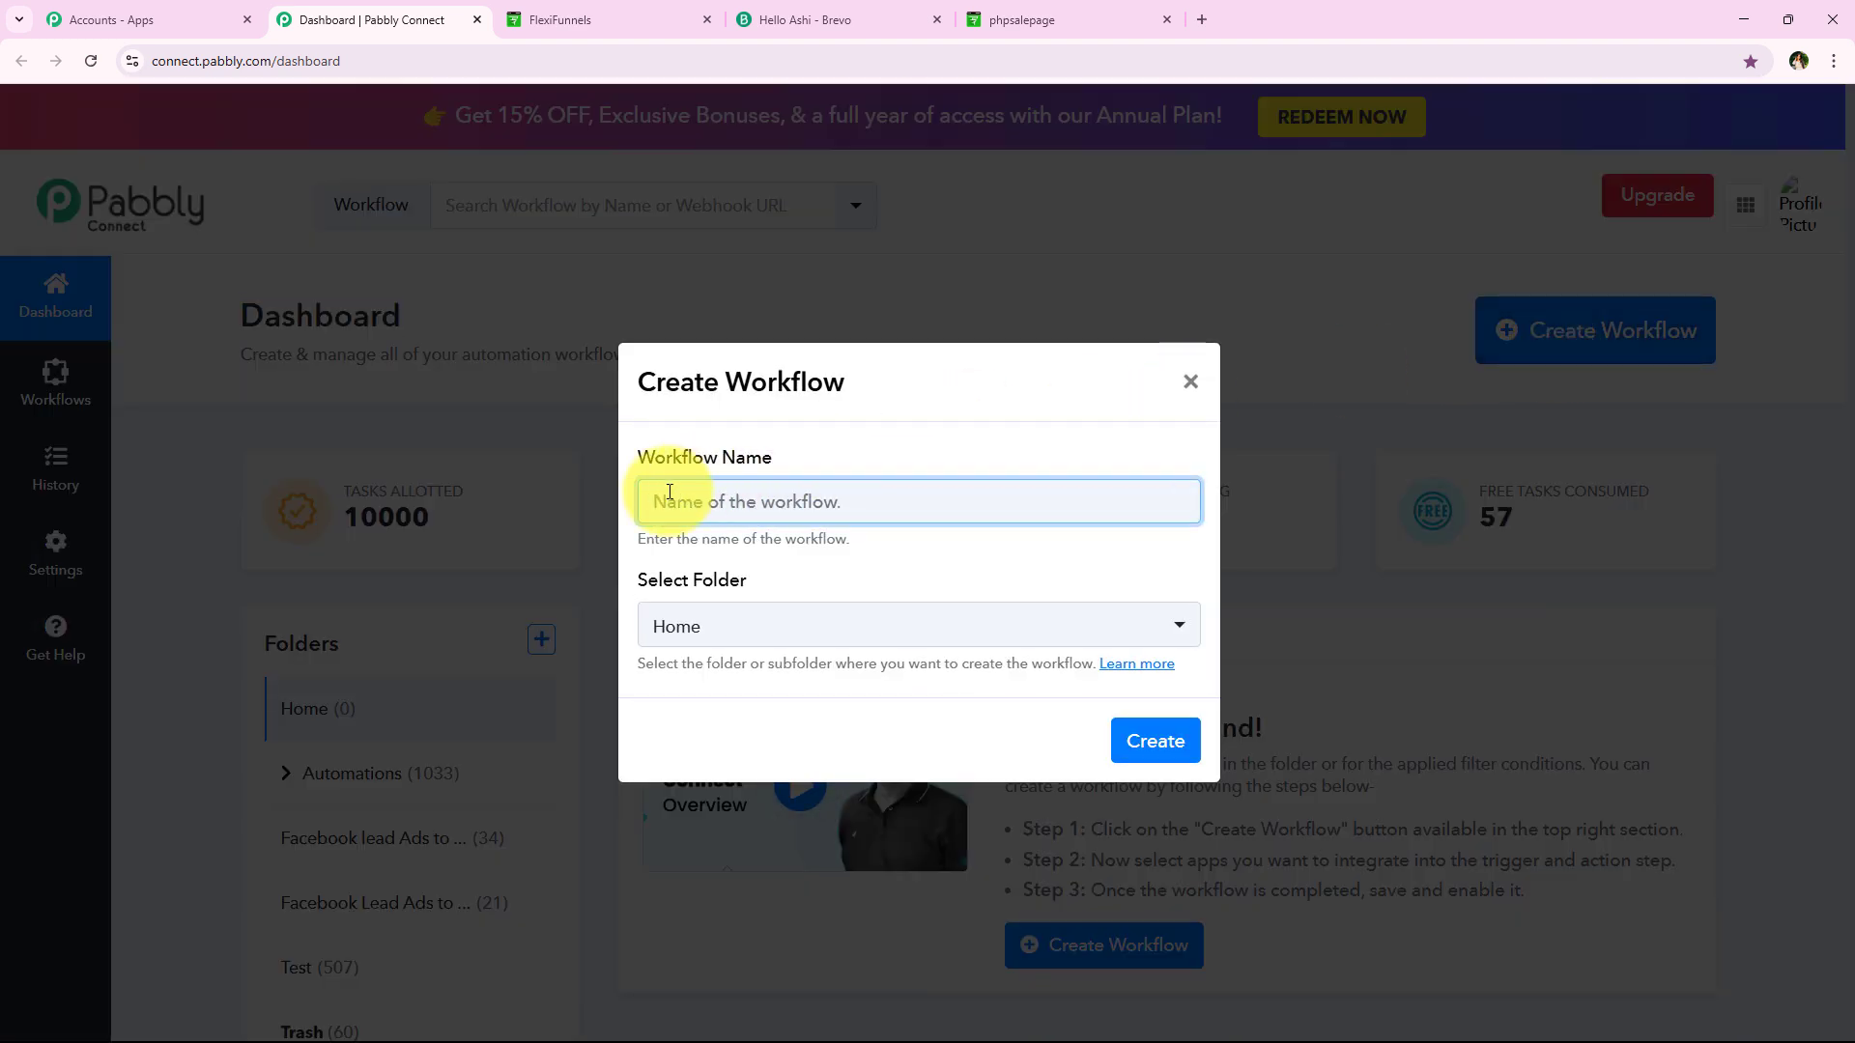
drag(640, 454, 773, 456)
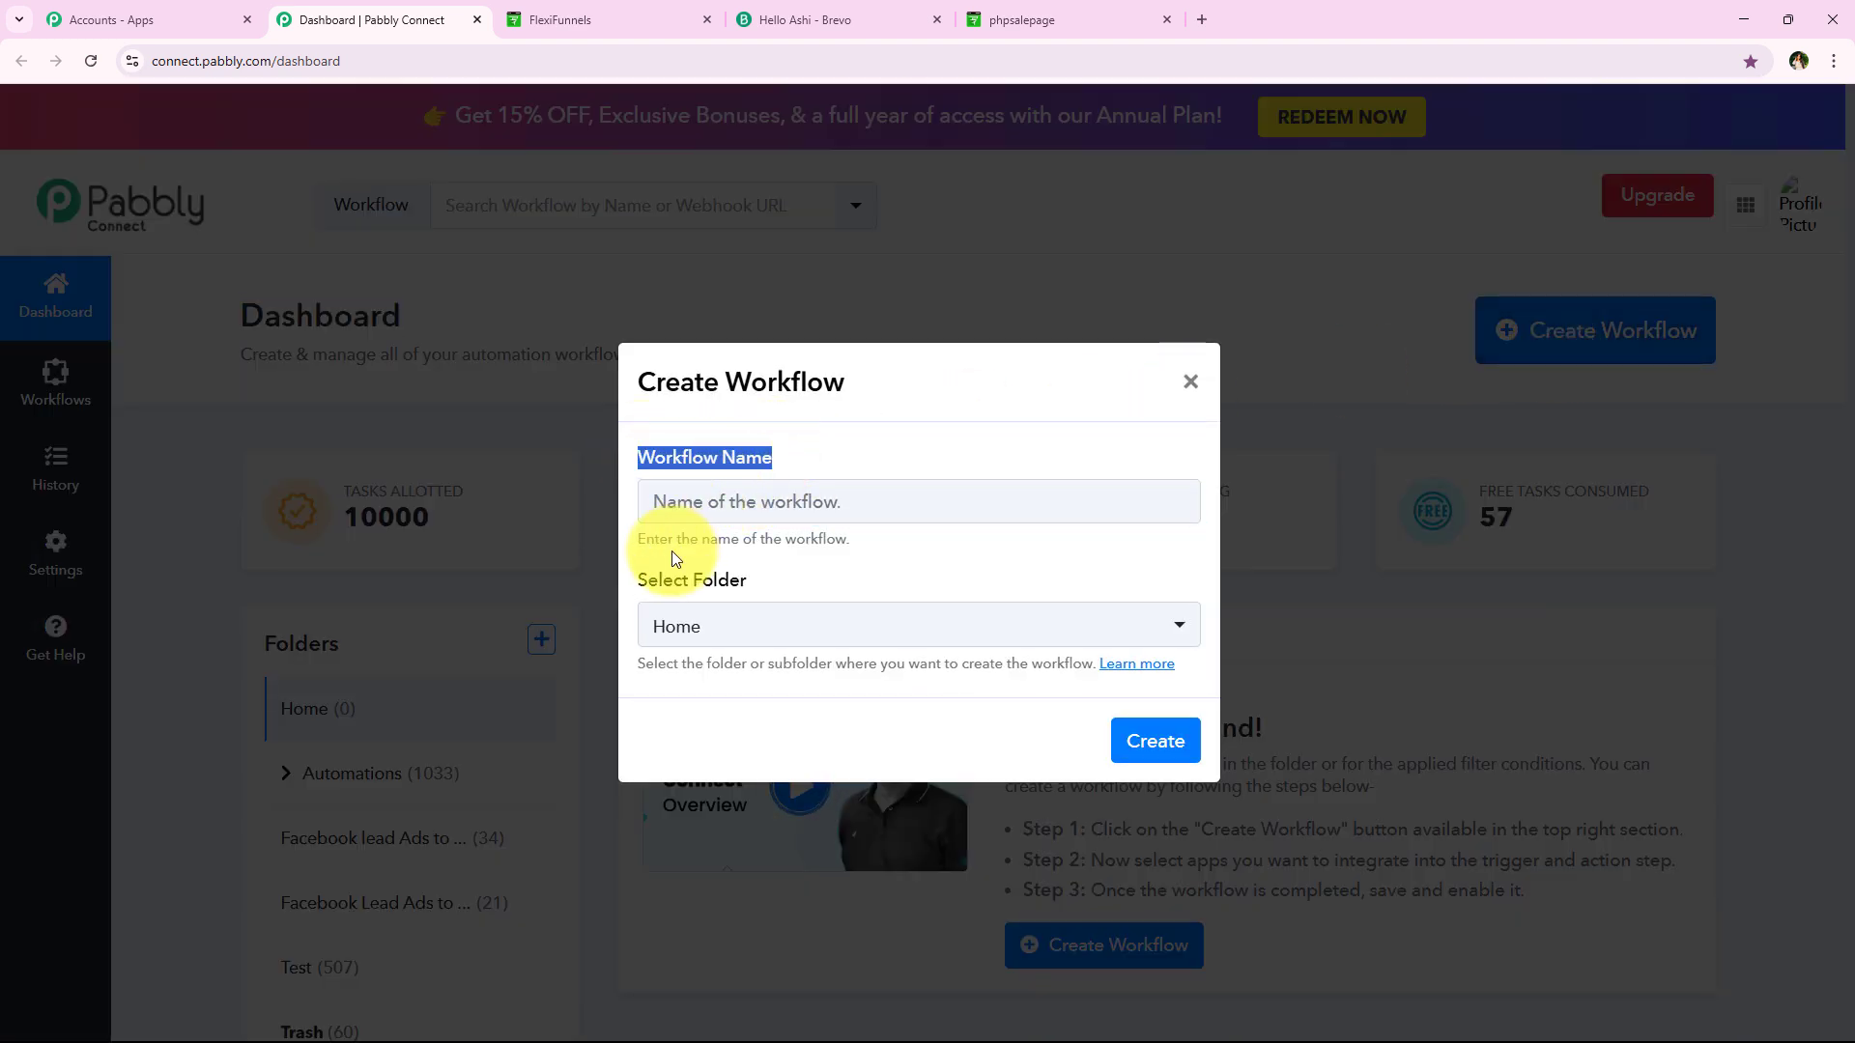
drag(634, 578, 667, 593)
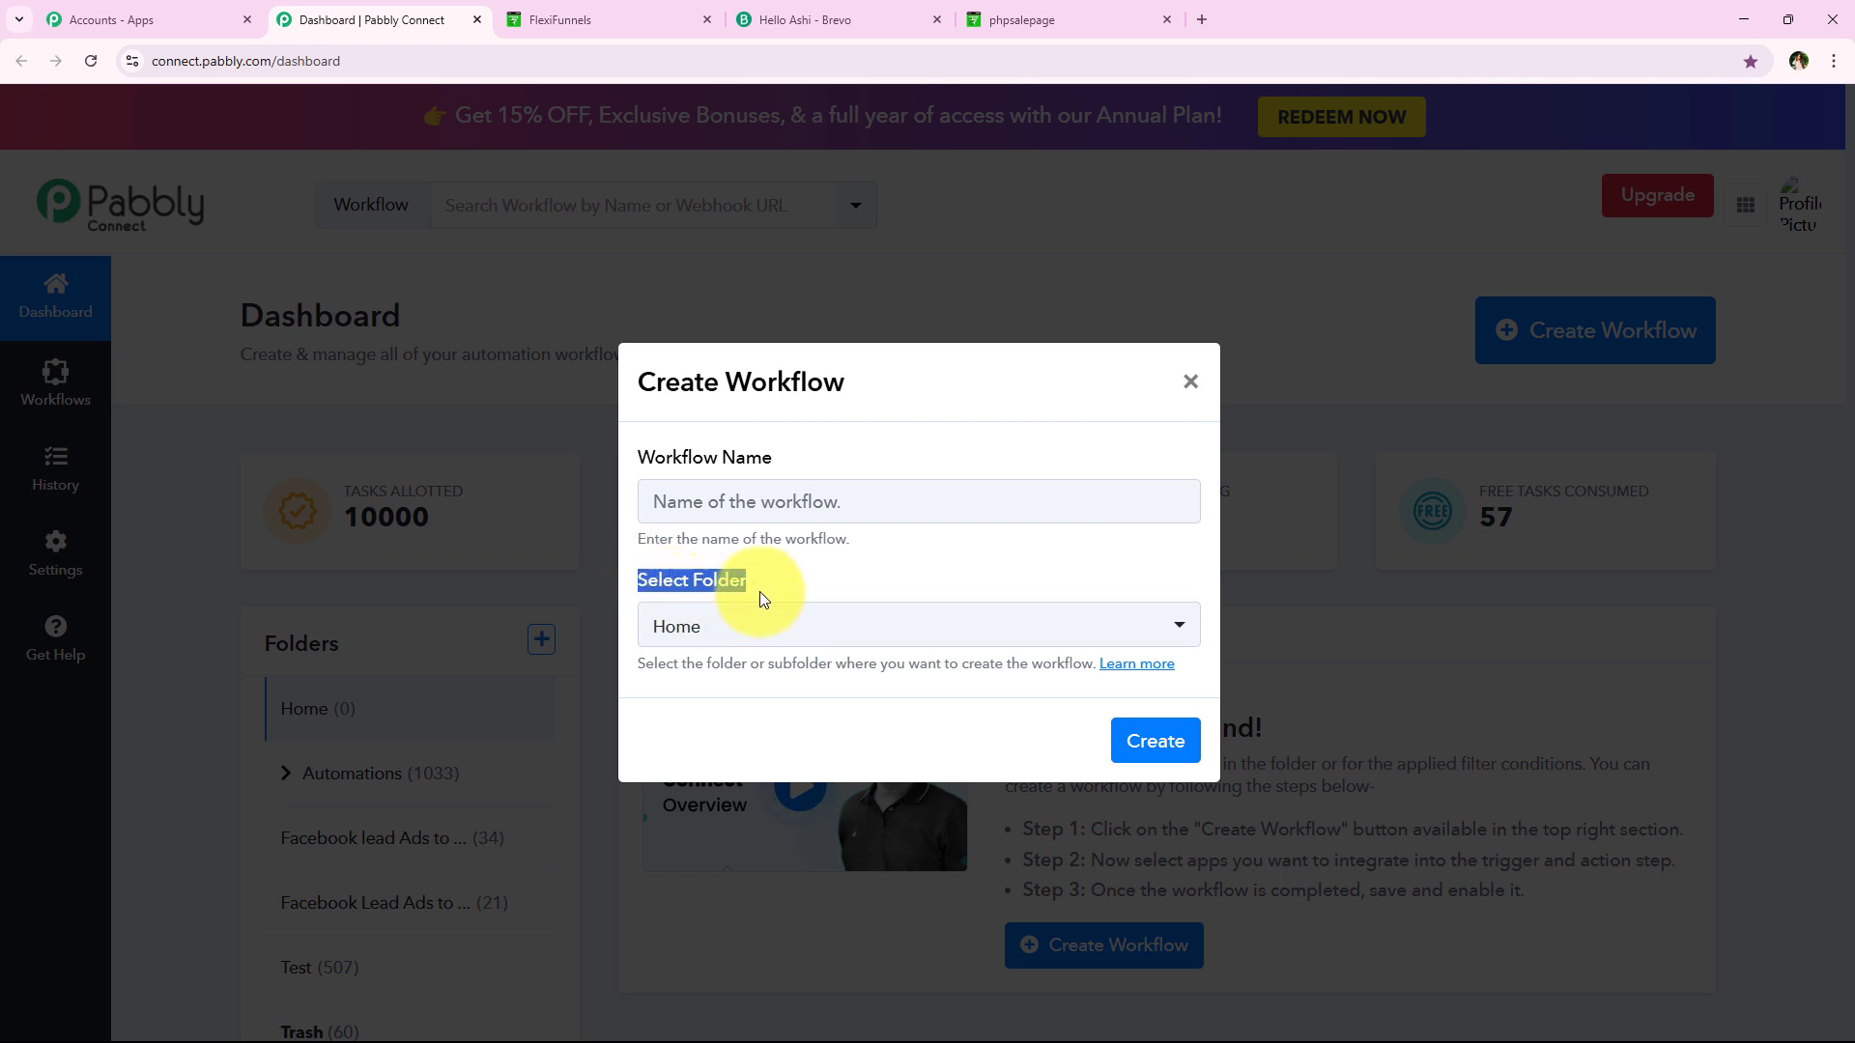
click(935, 583)
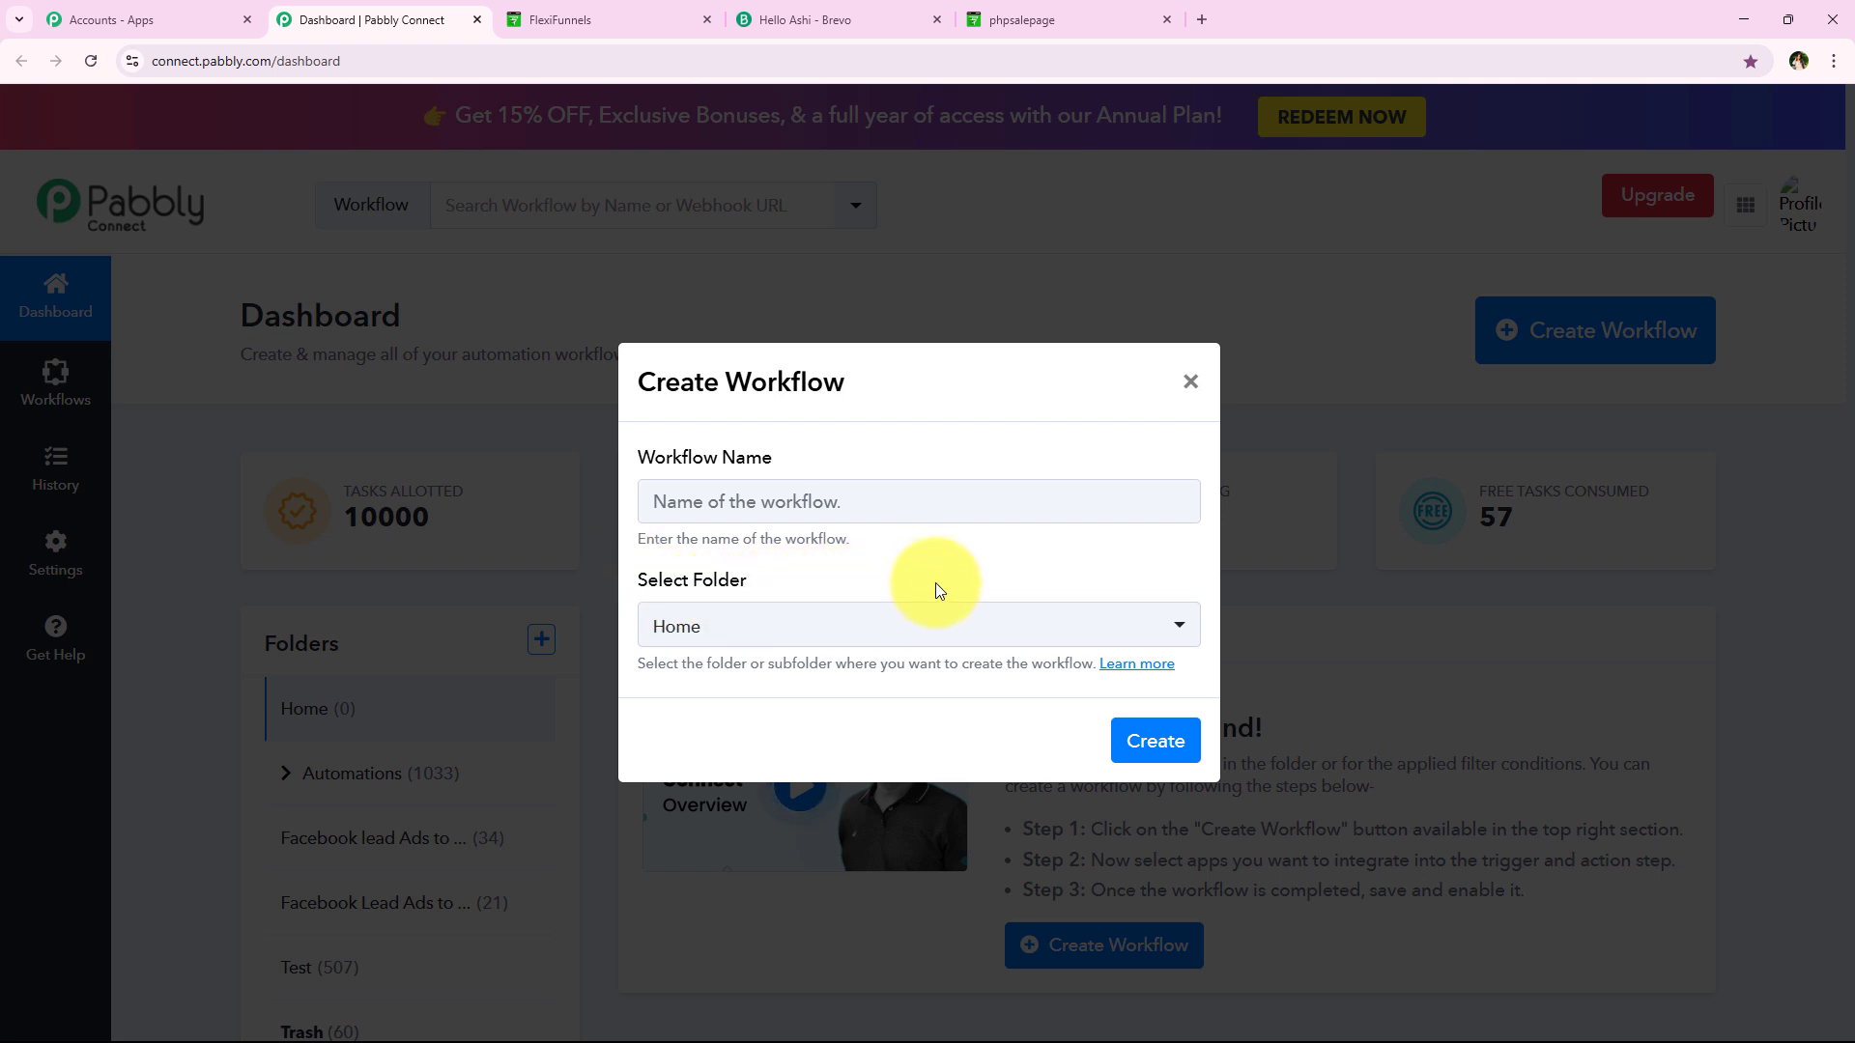
click(899, 628)
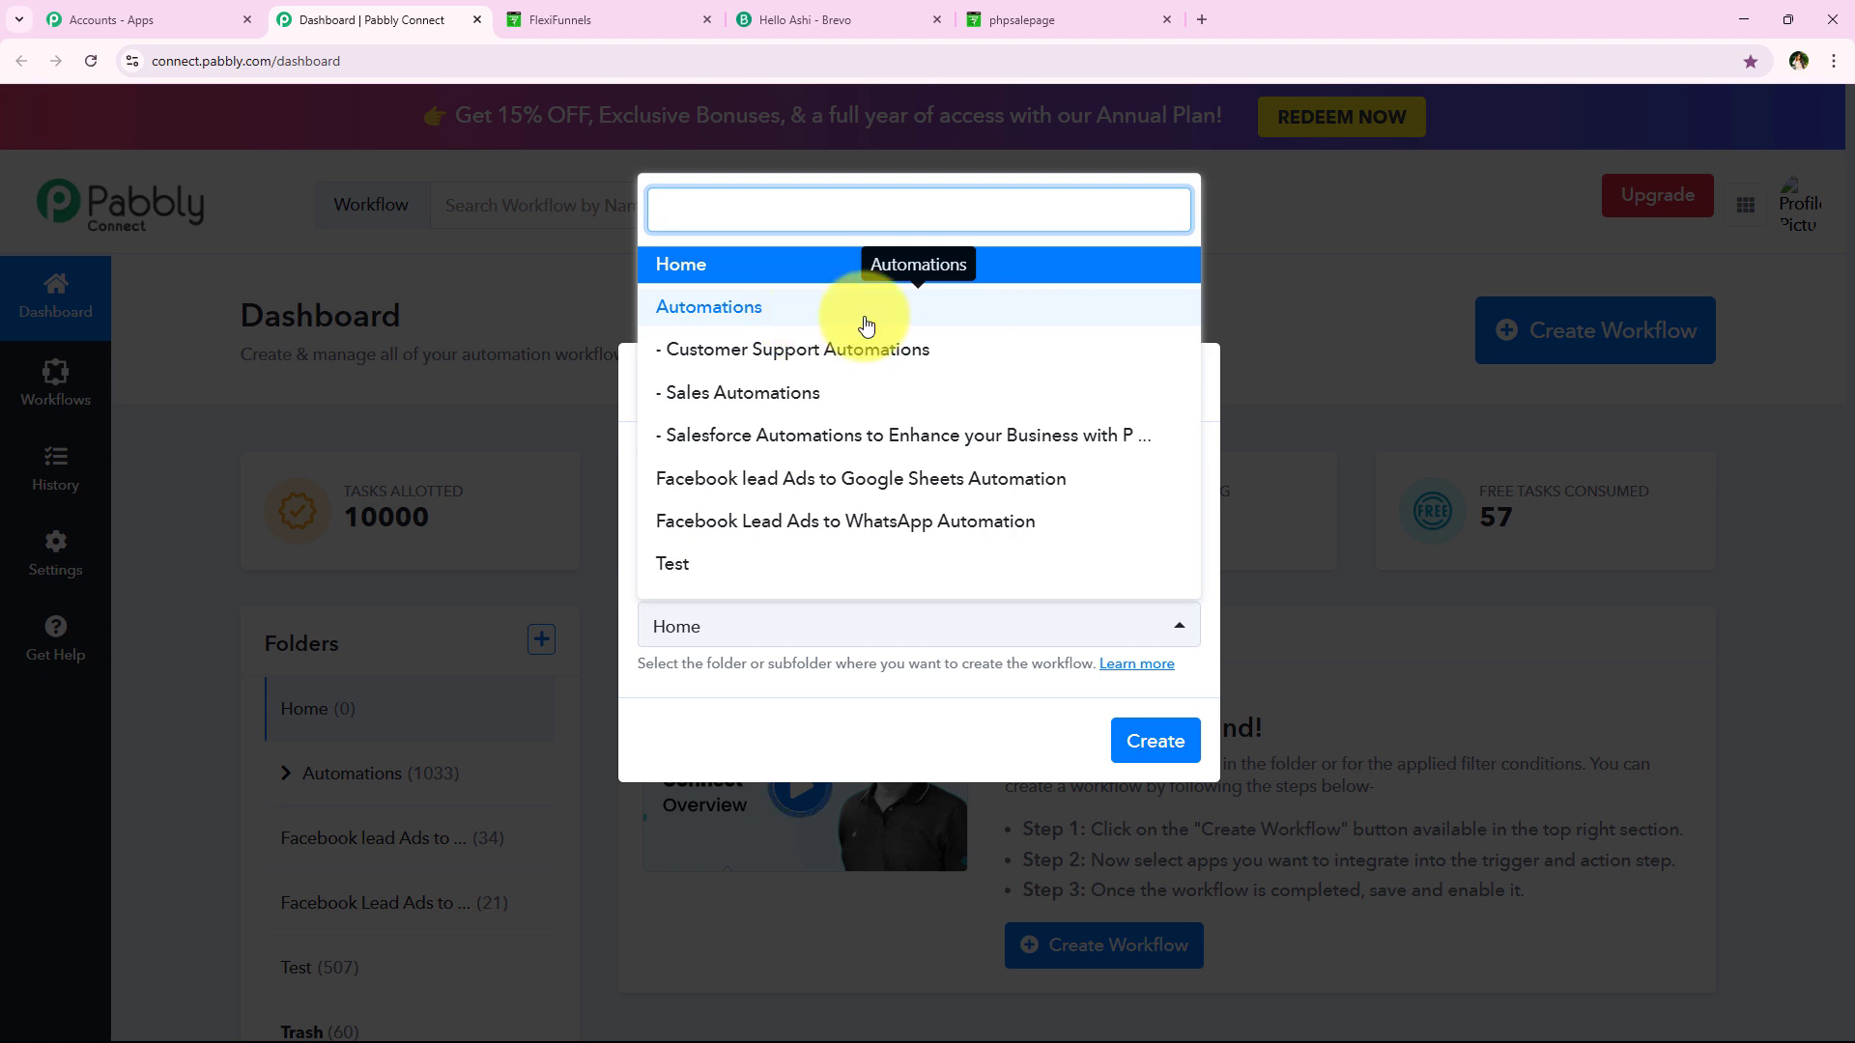
click(1146, 326)
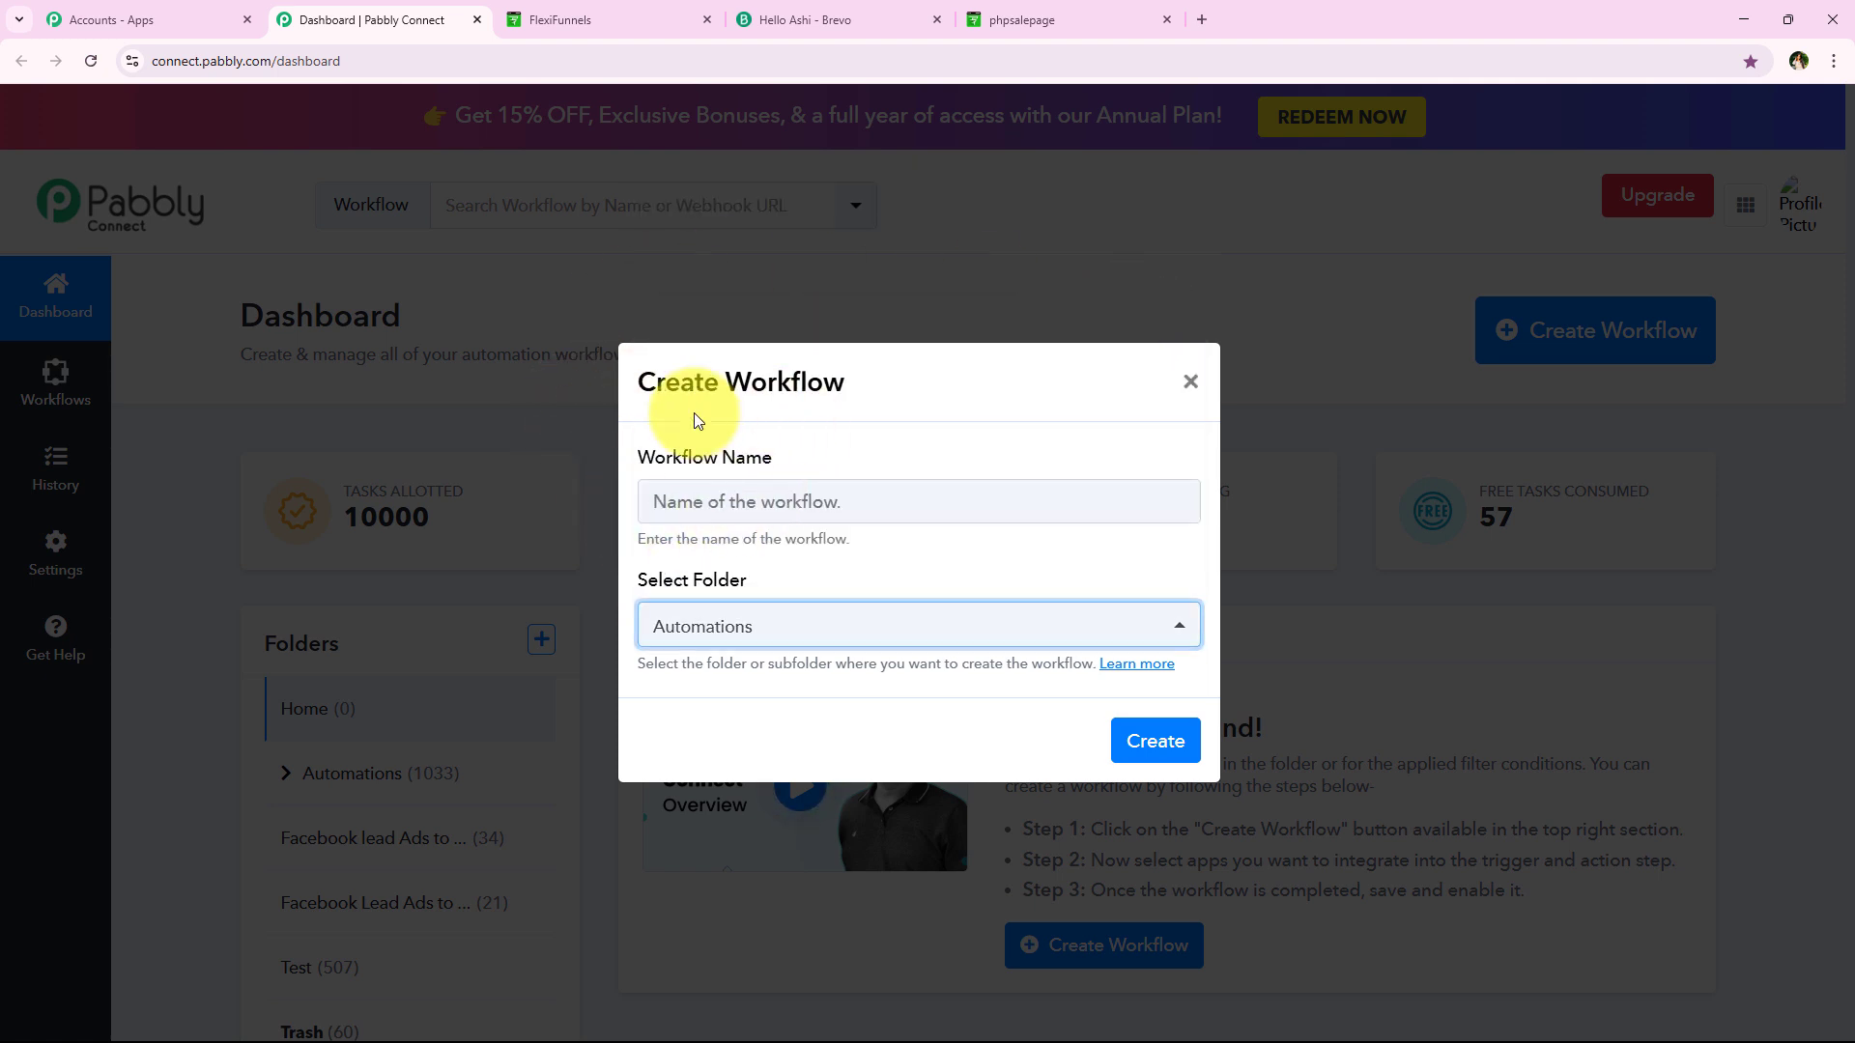
click(957, 501)
text(How to Add or Update Brevo Contact on FlexiFunnels Purchase |)
drag(655, 501, 1253, 524)
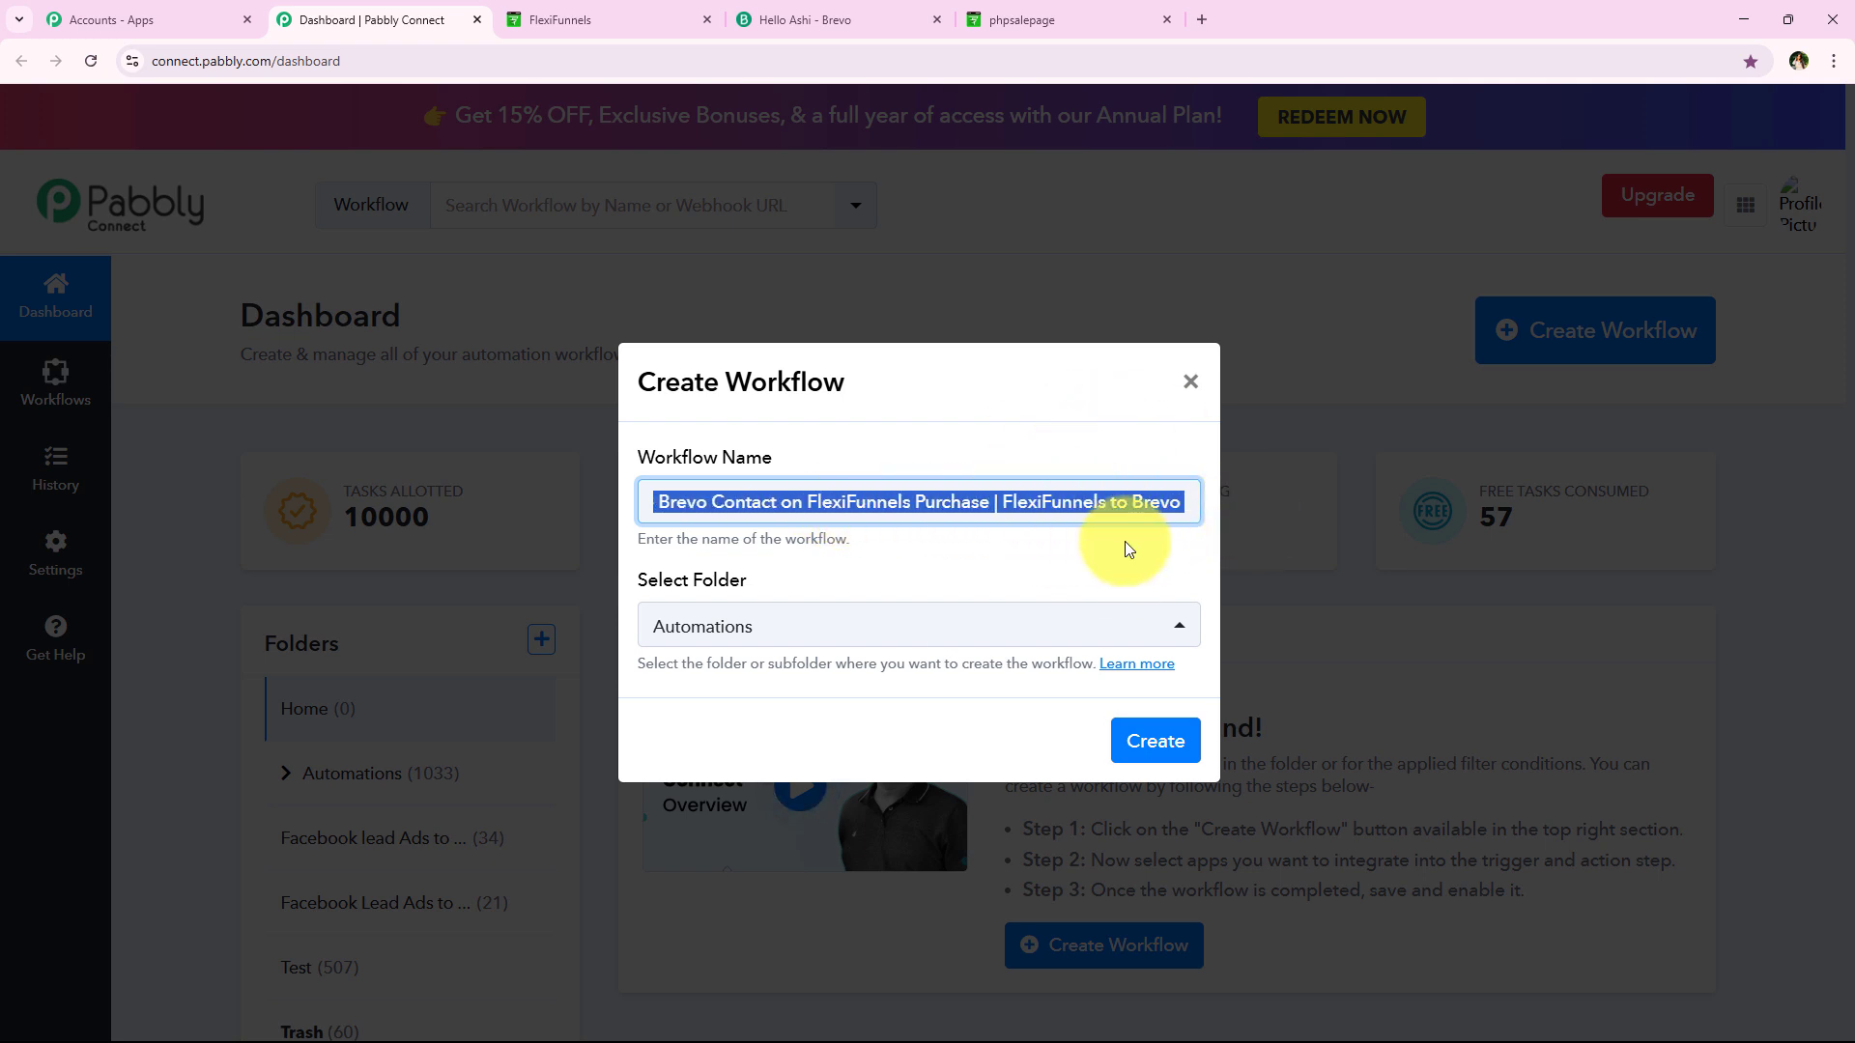
click(1150, 742)
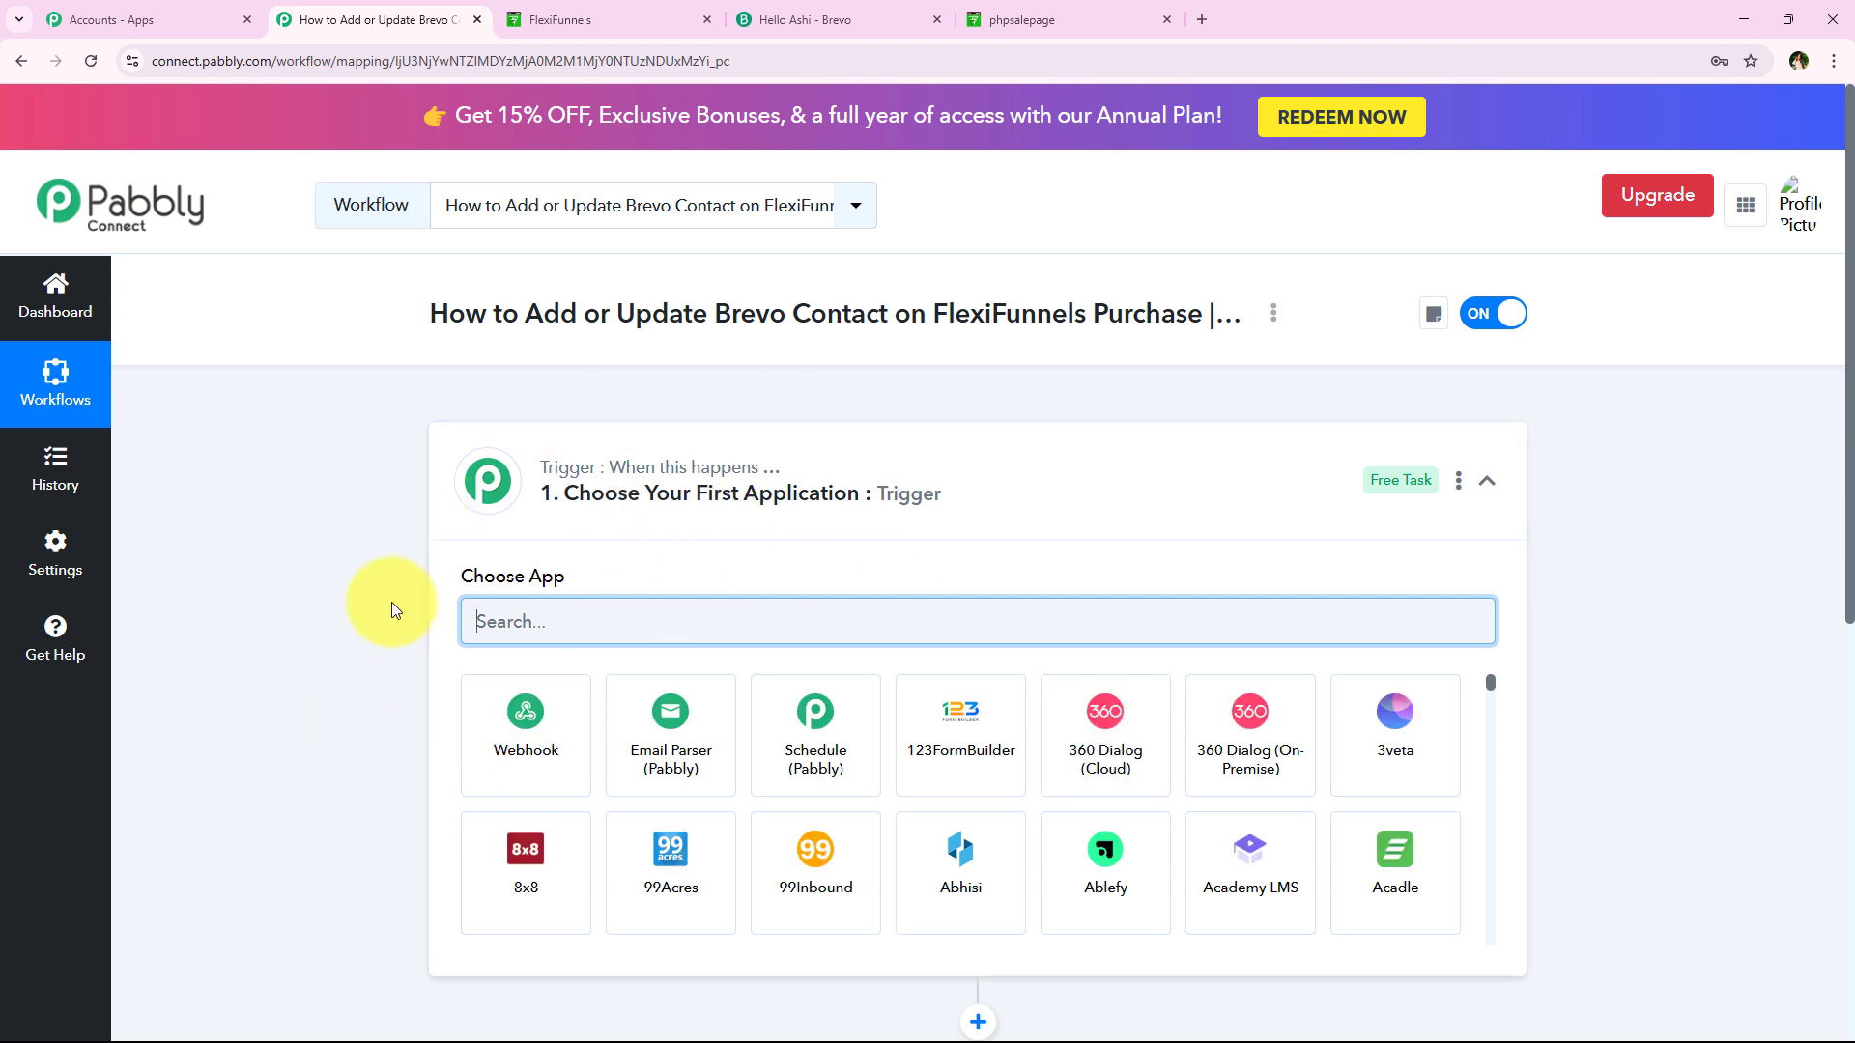
Collapse the trigger step and read the Trigger and Action label tooltips
click(912, 504)
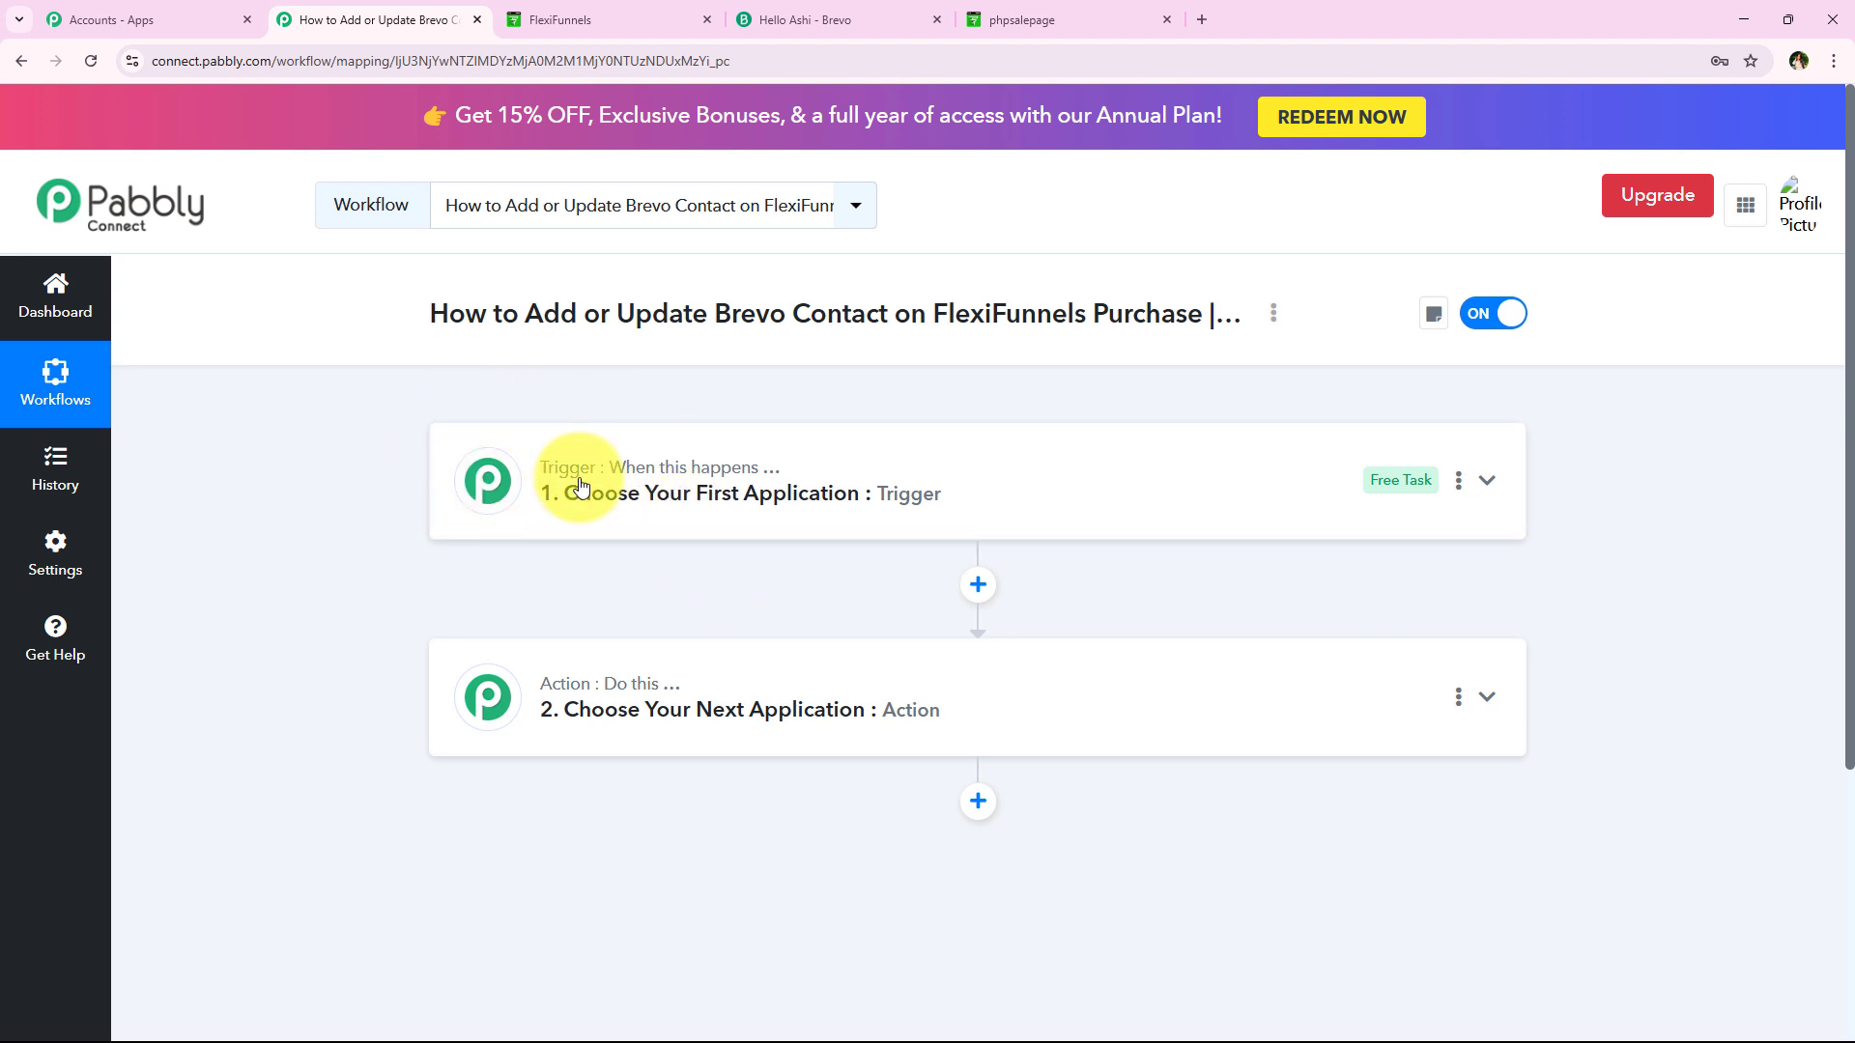
mouse_move(600, 467)
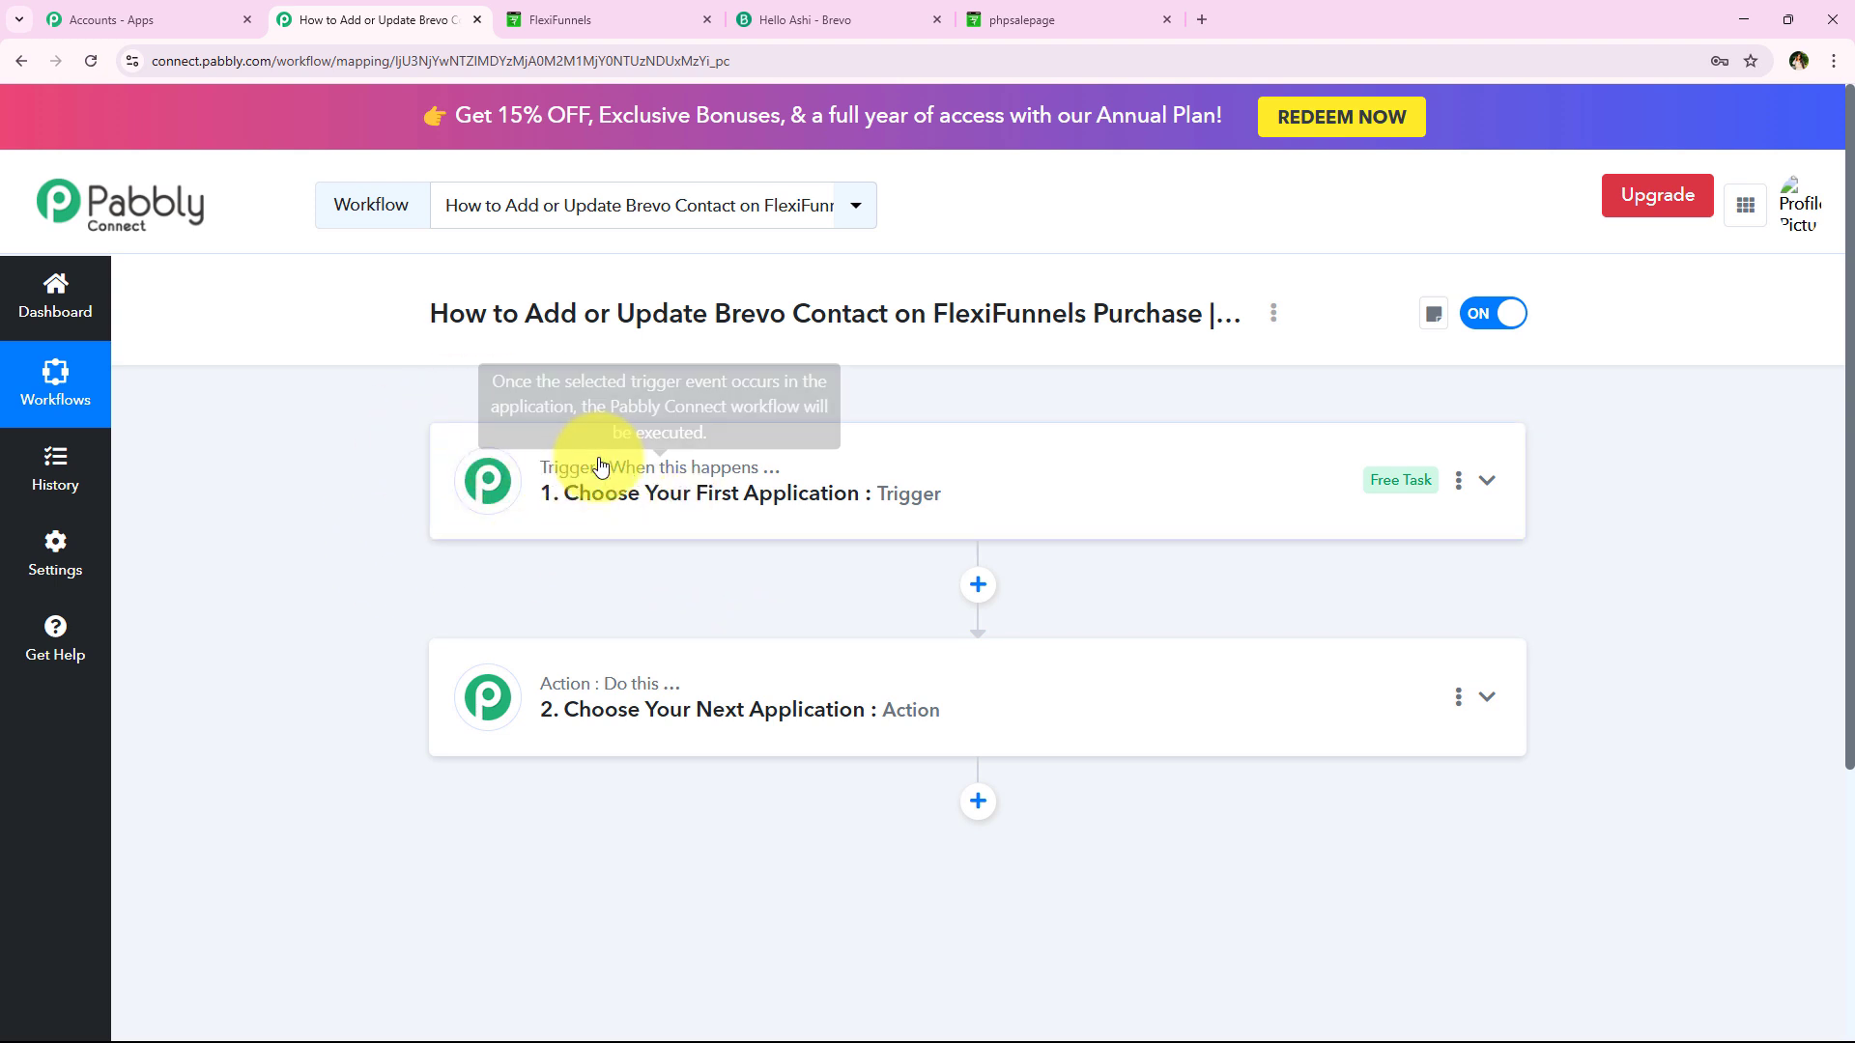
mouse_move(628, 692)
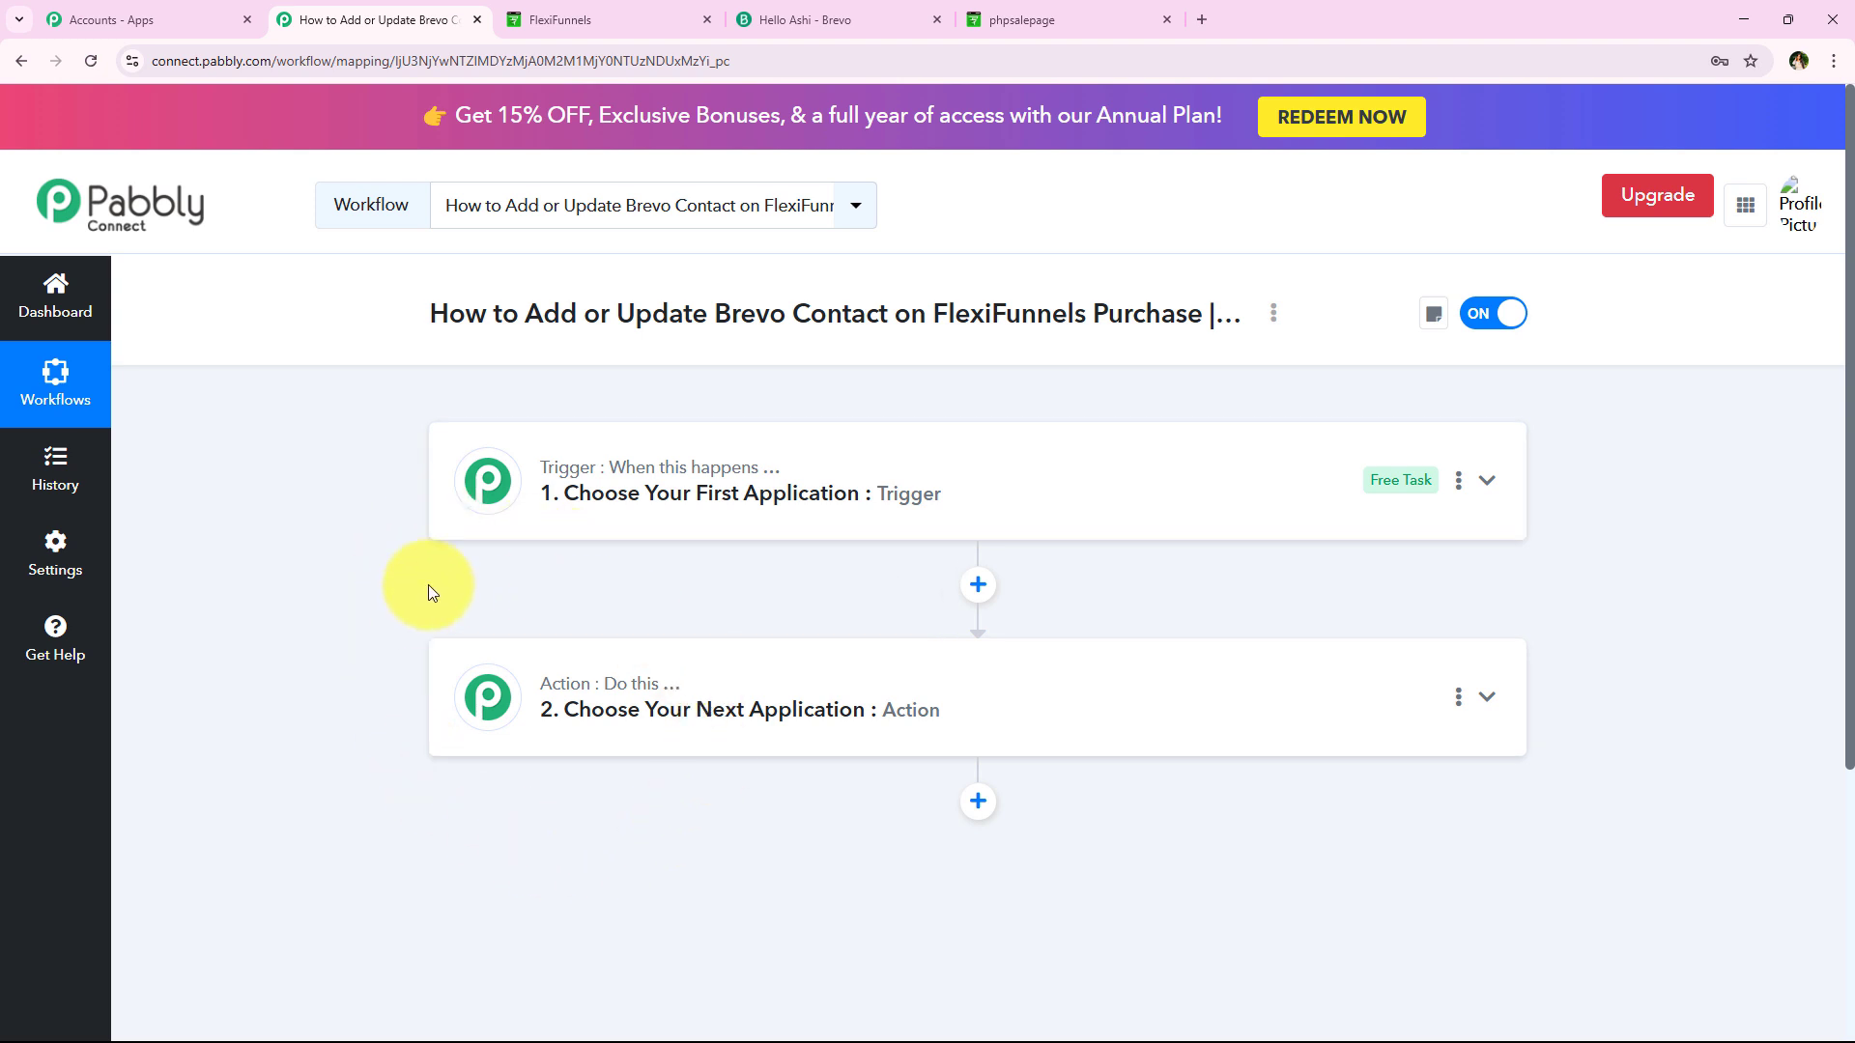
Choose FlexiFunnels as the trigger app by searching 'FlexiF'
click(713, 510)
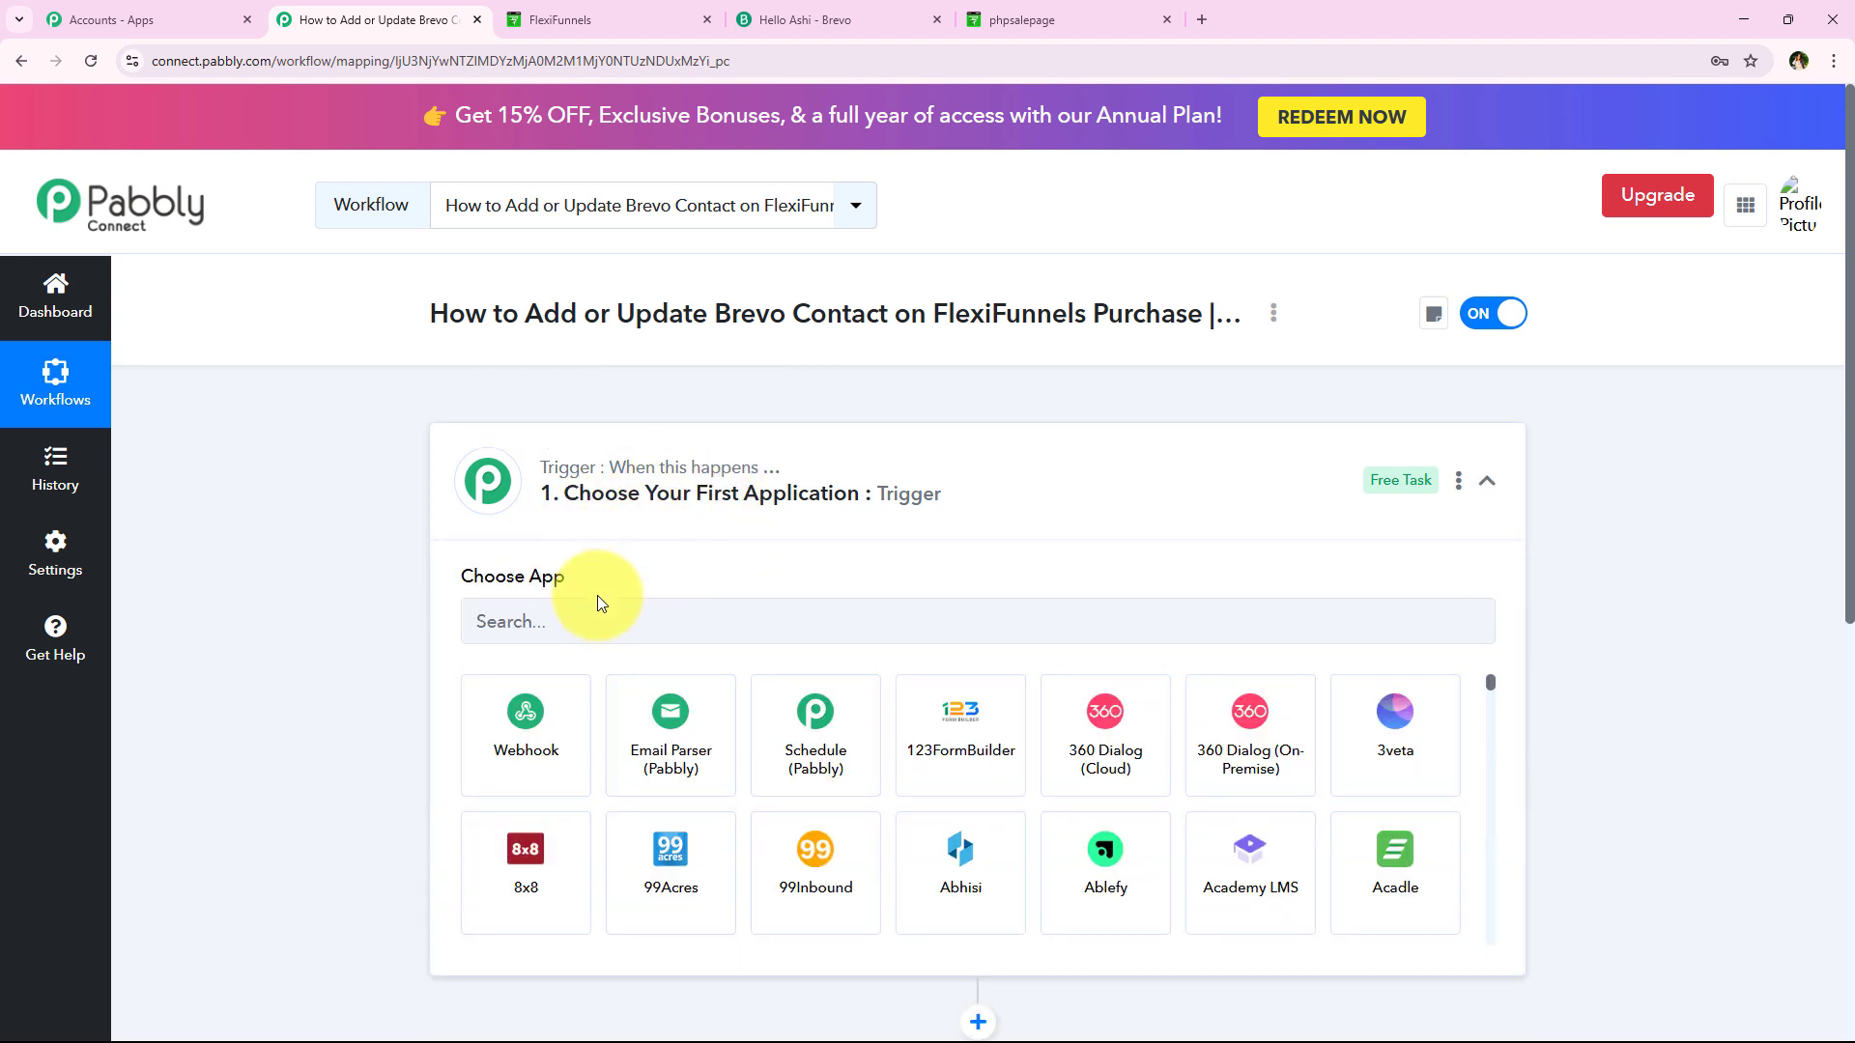
click(599, 614)
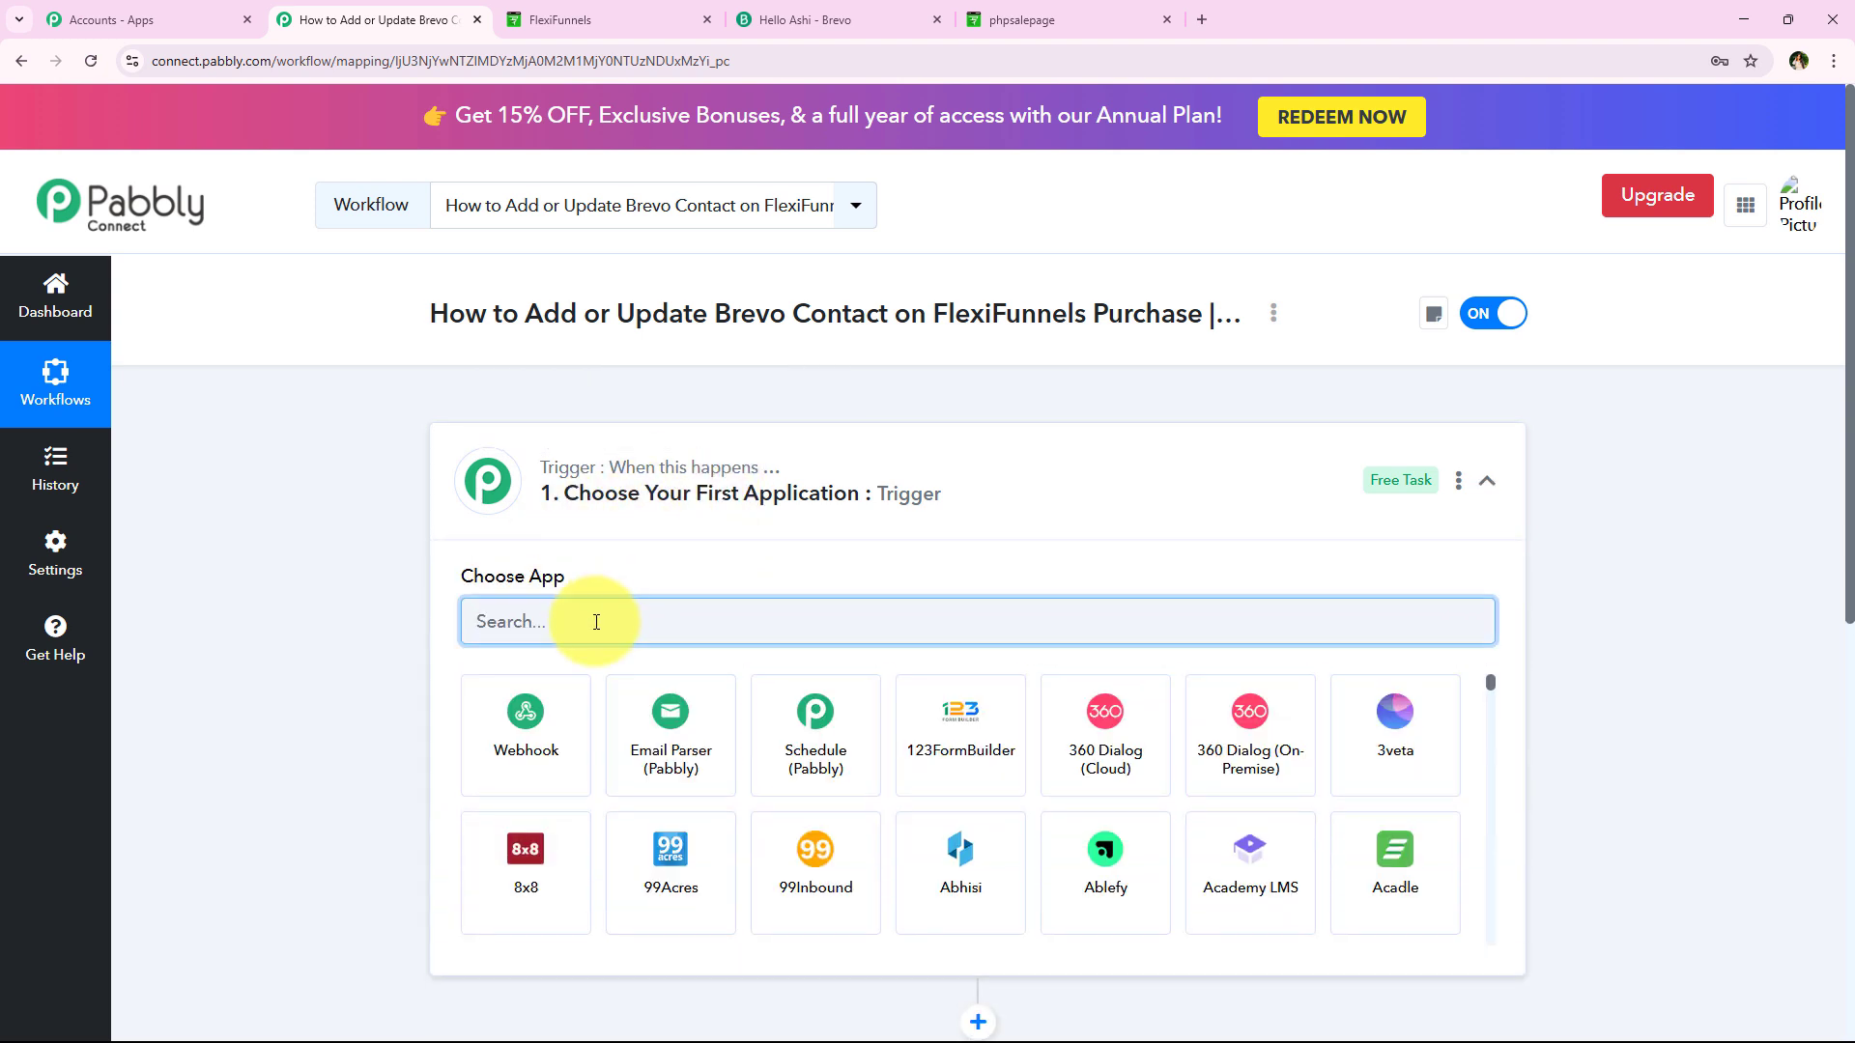
text(Flexi)
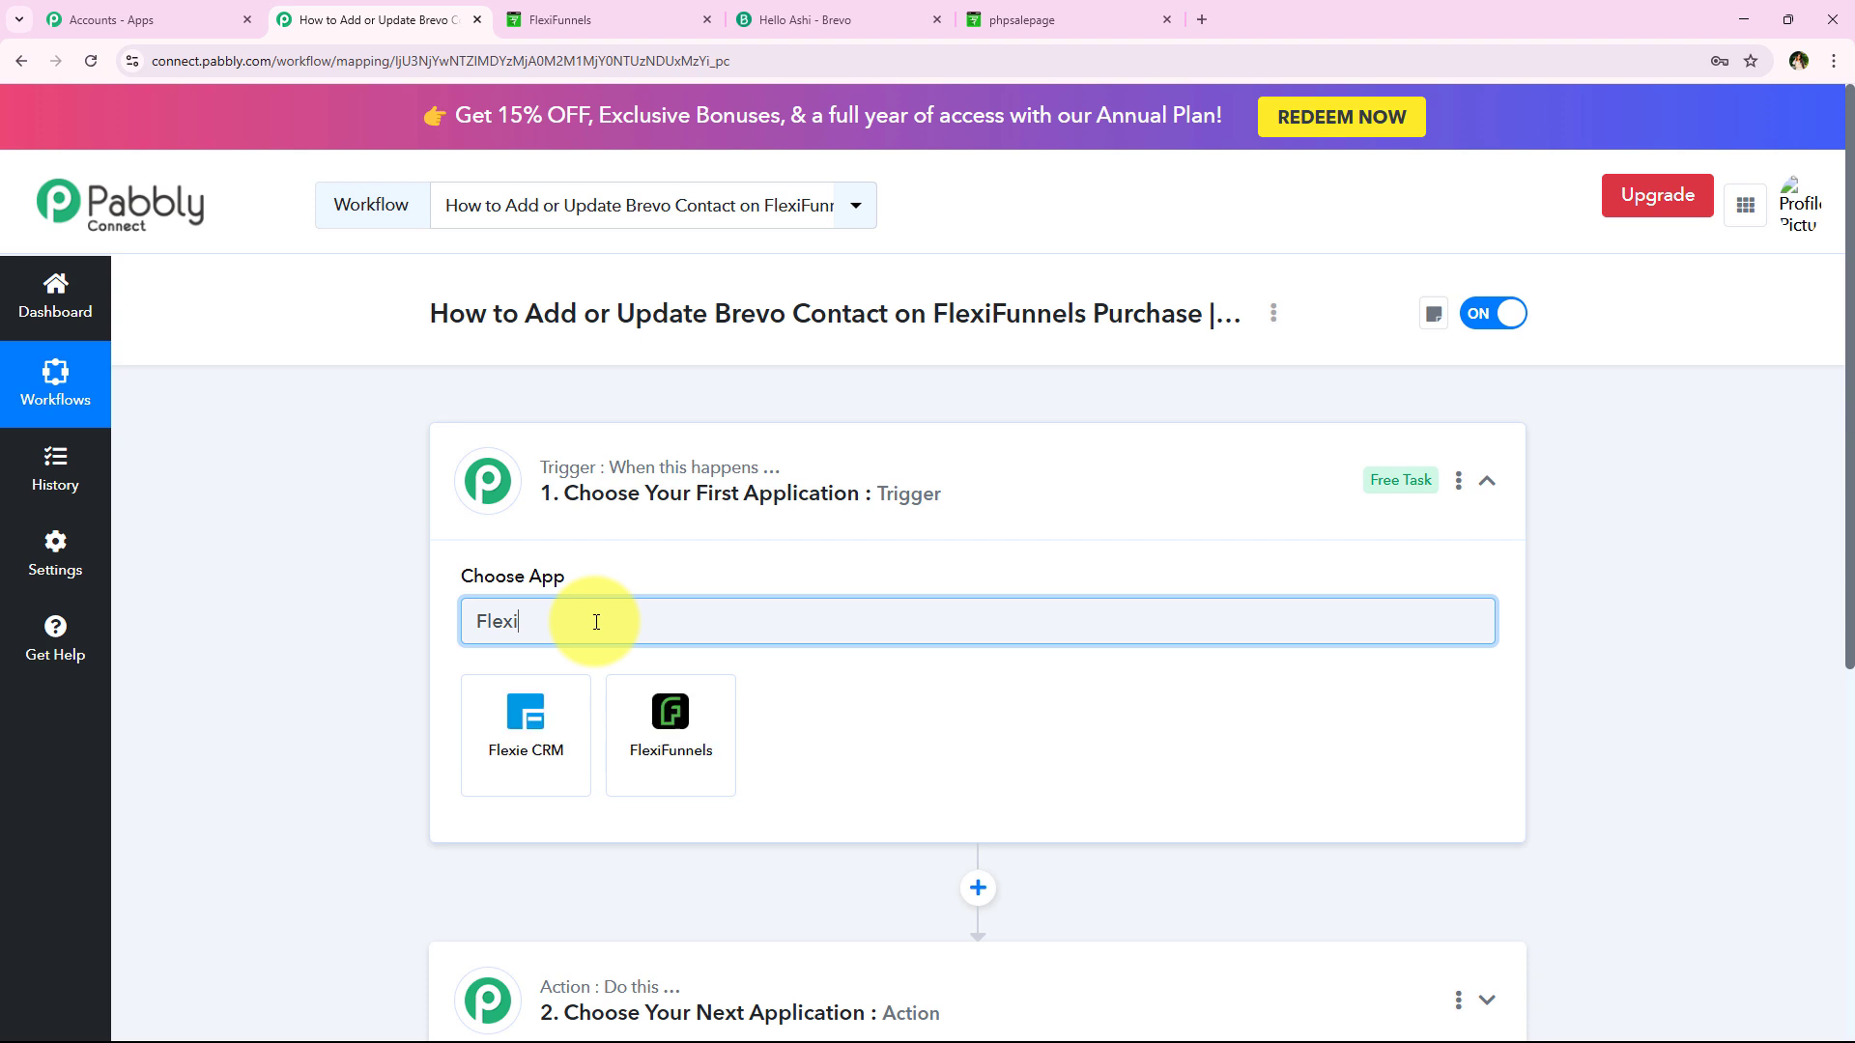
text(Funnels)
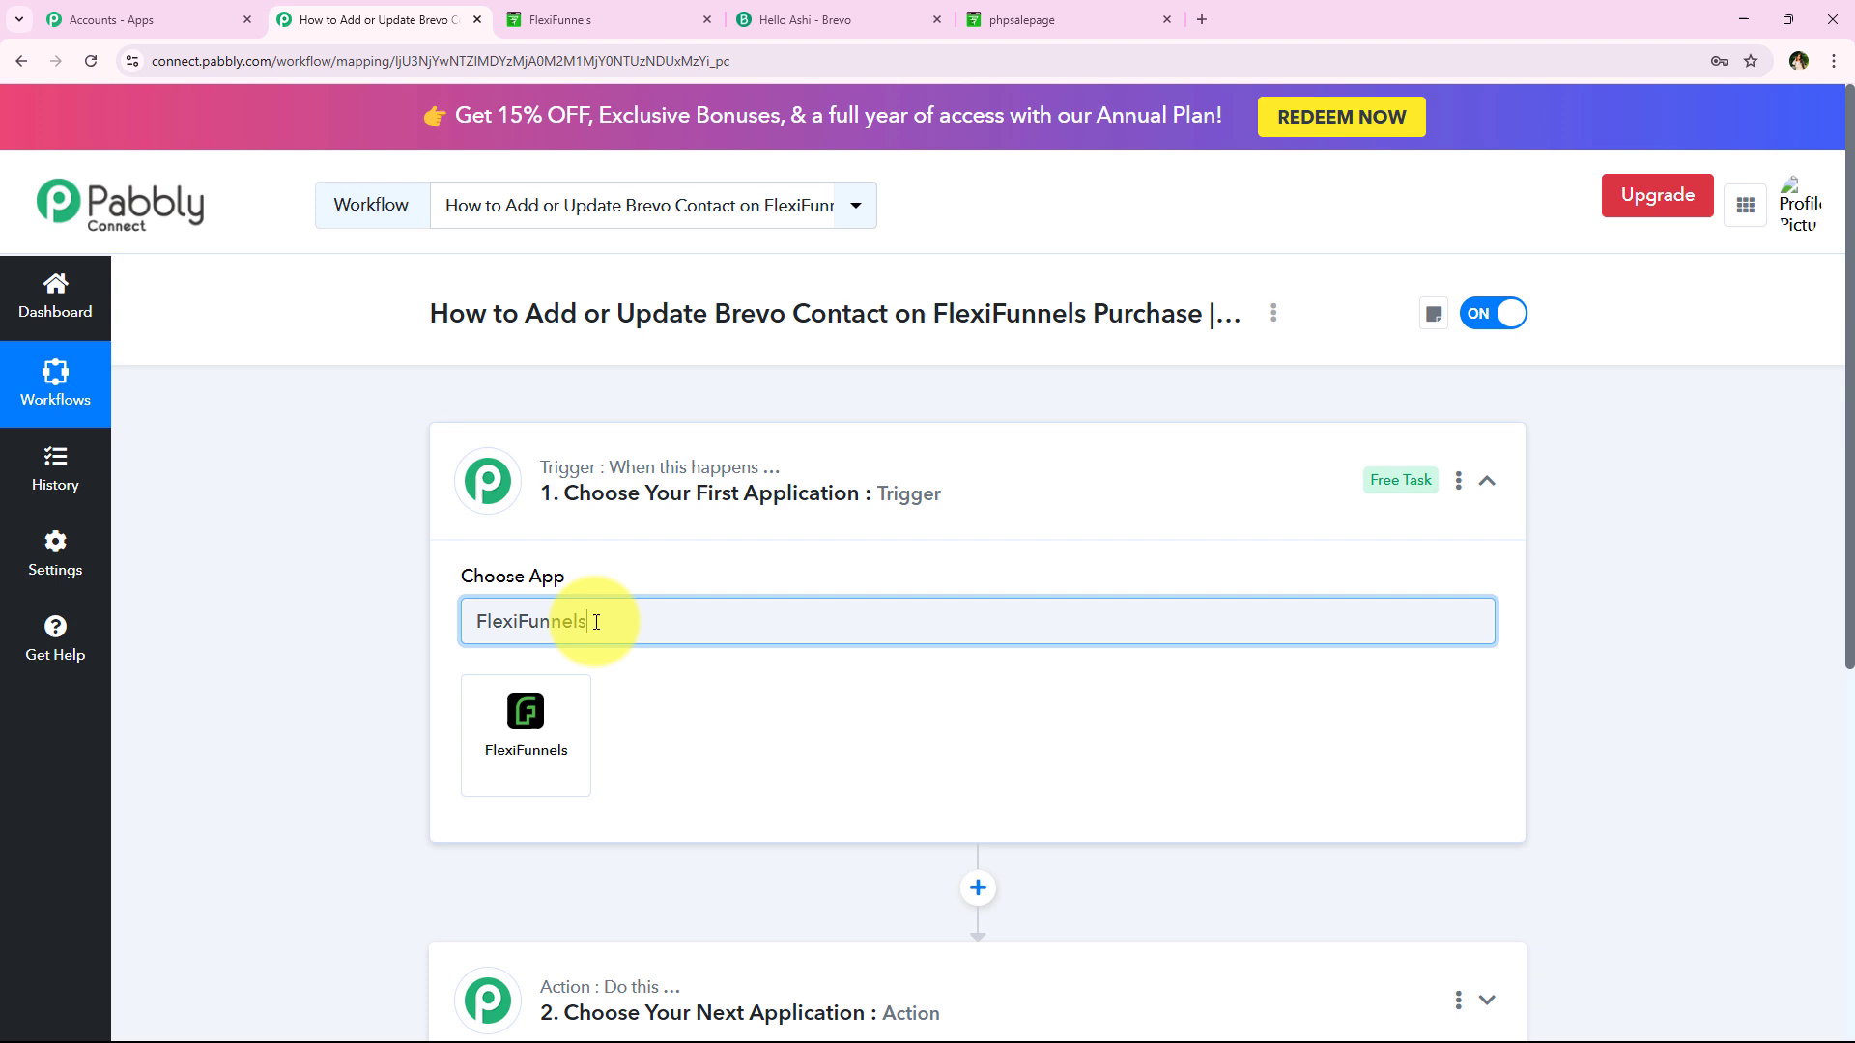
click(507, 737)
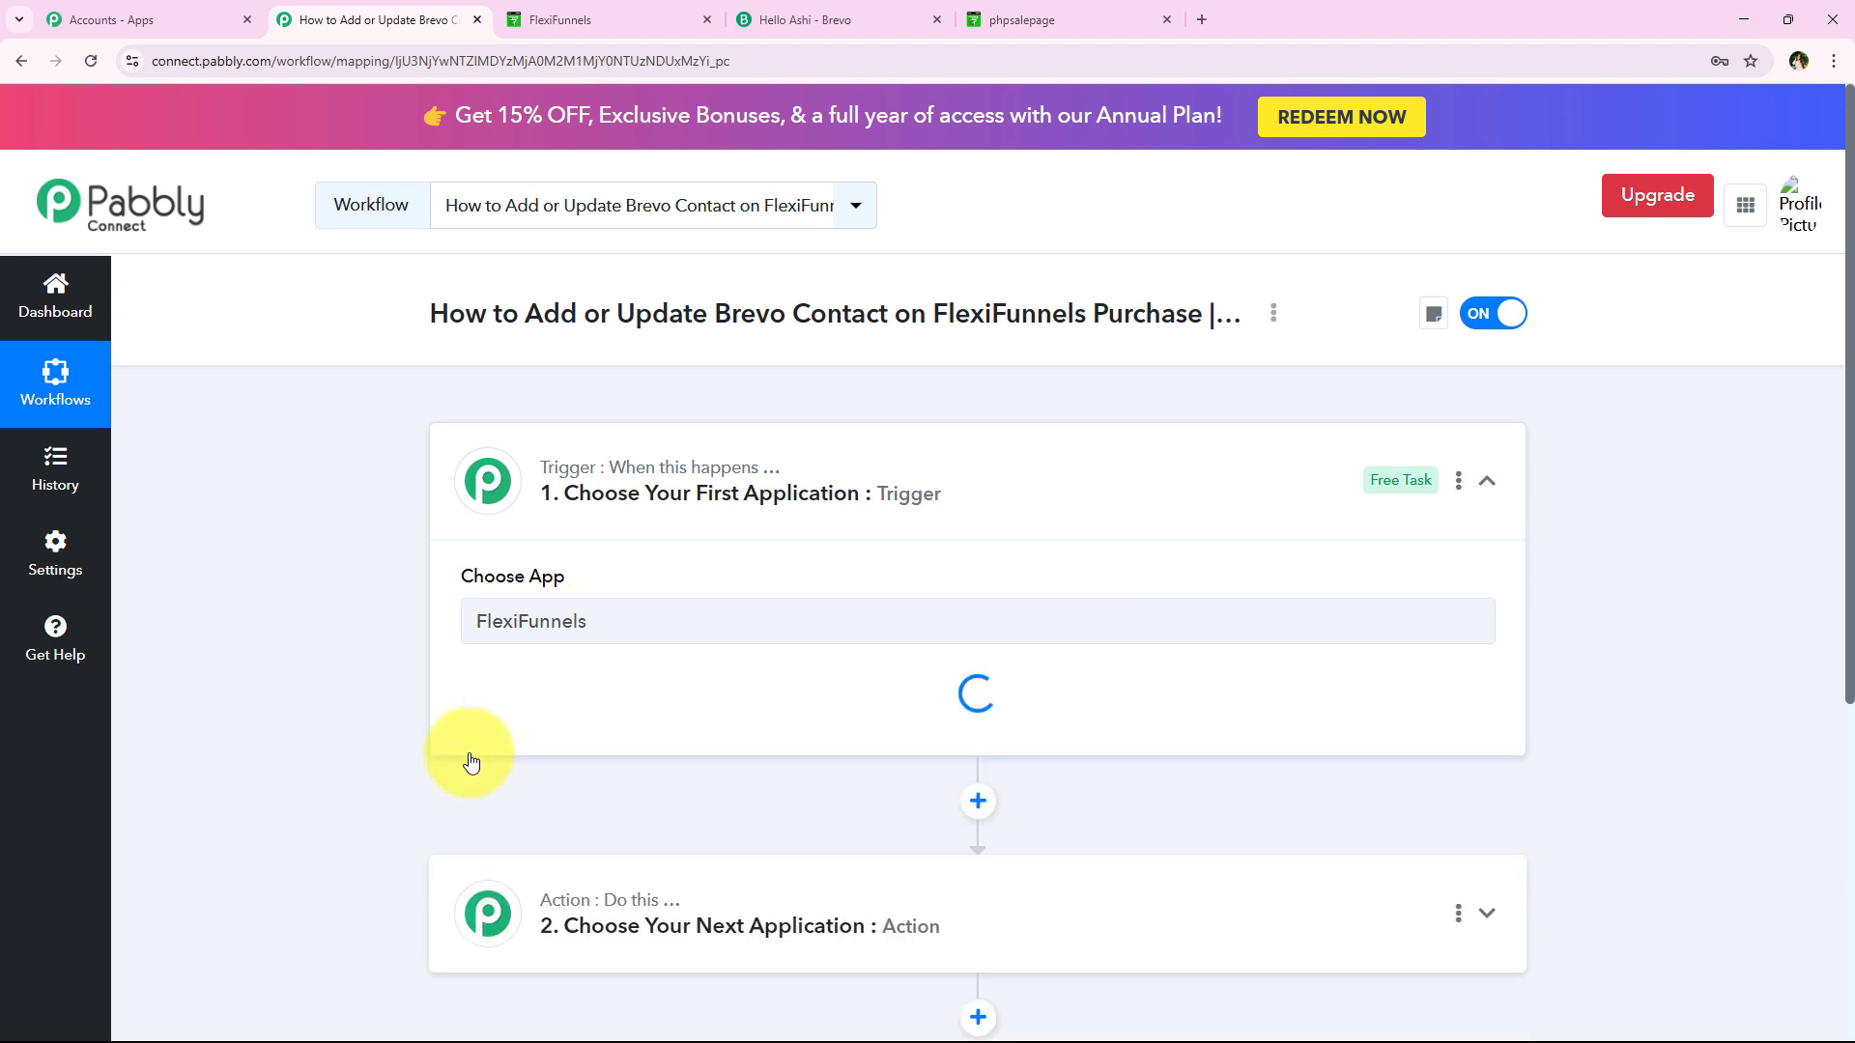
Set the trigger event to New Purchase
drag(448, 676, 583, 680)
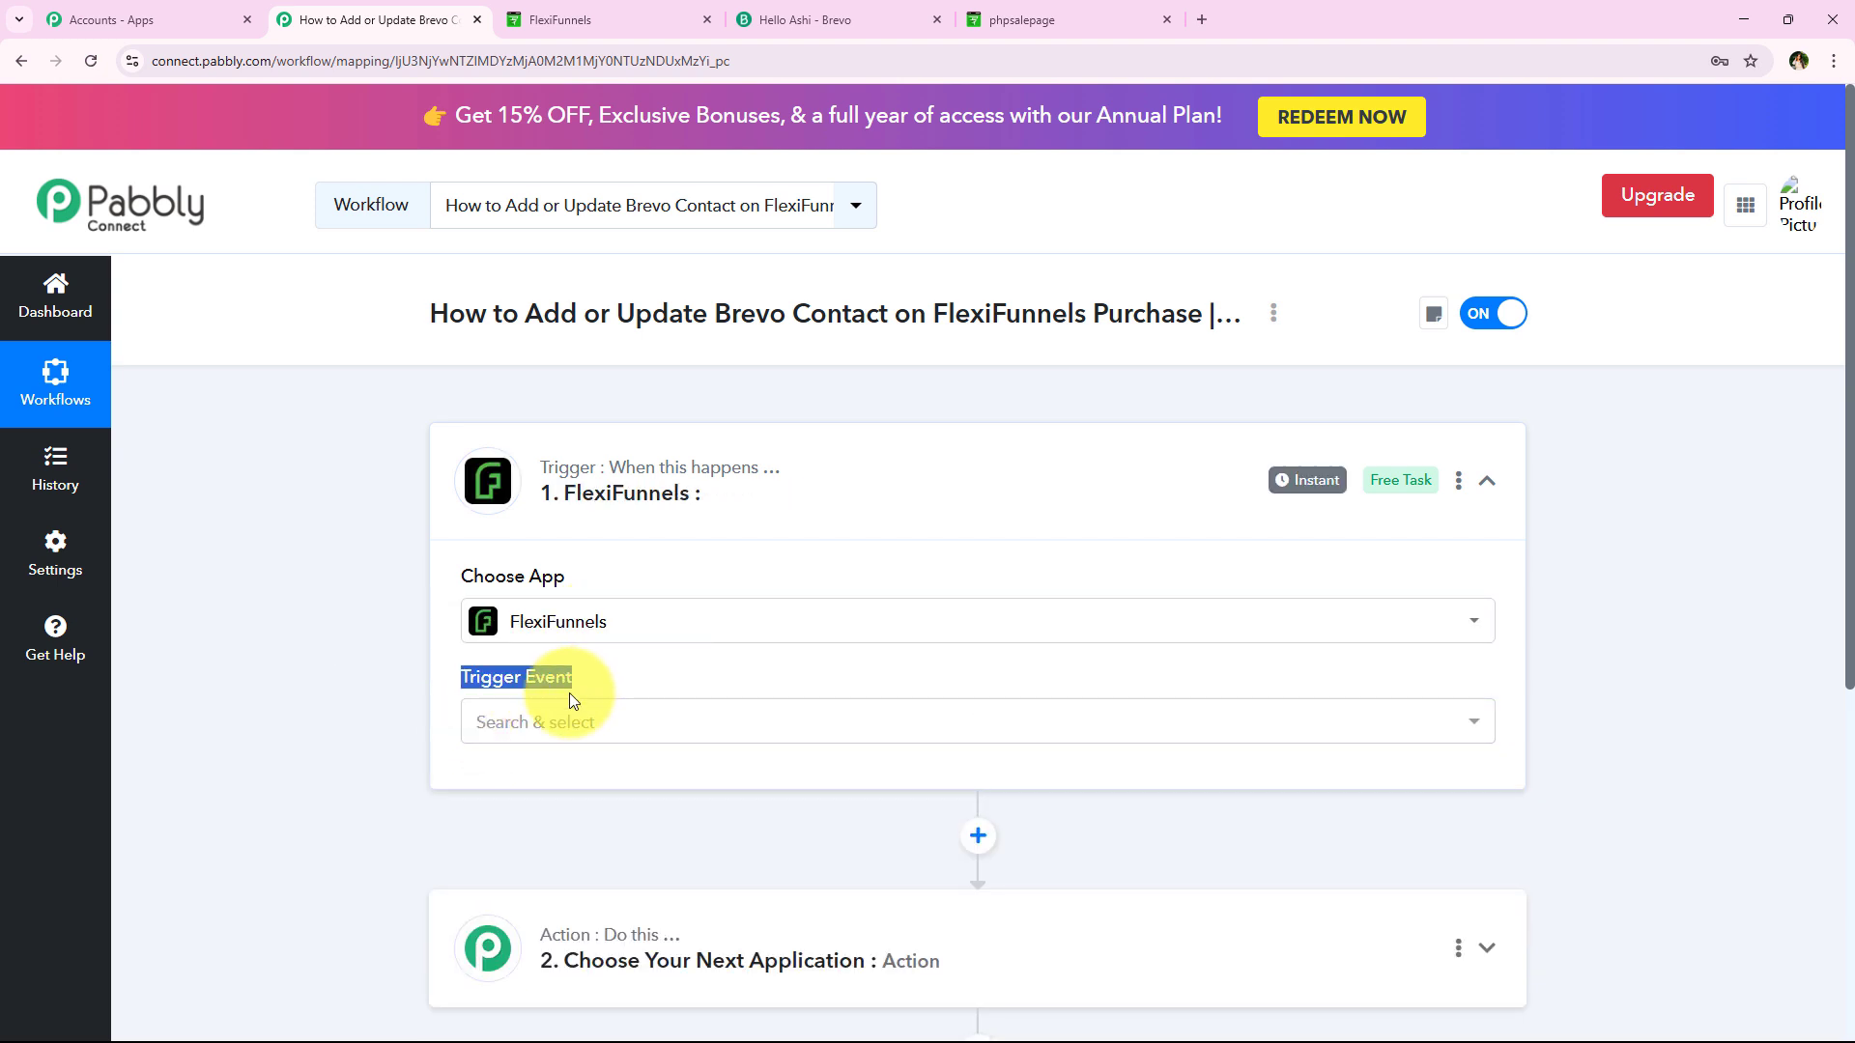
mouse_move(559, 681)
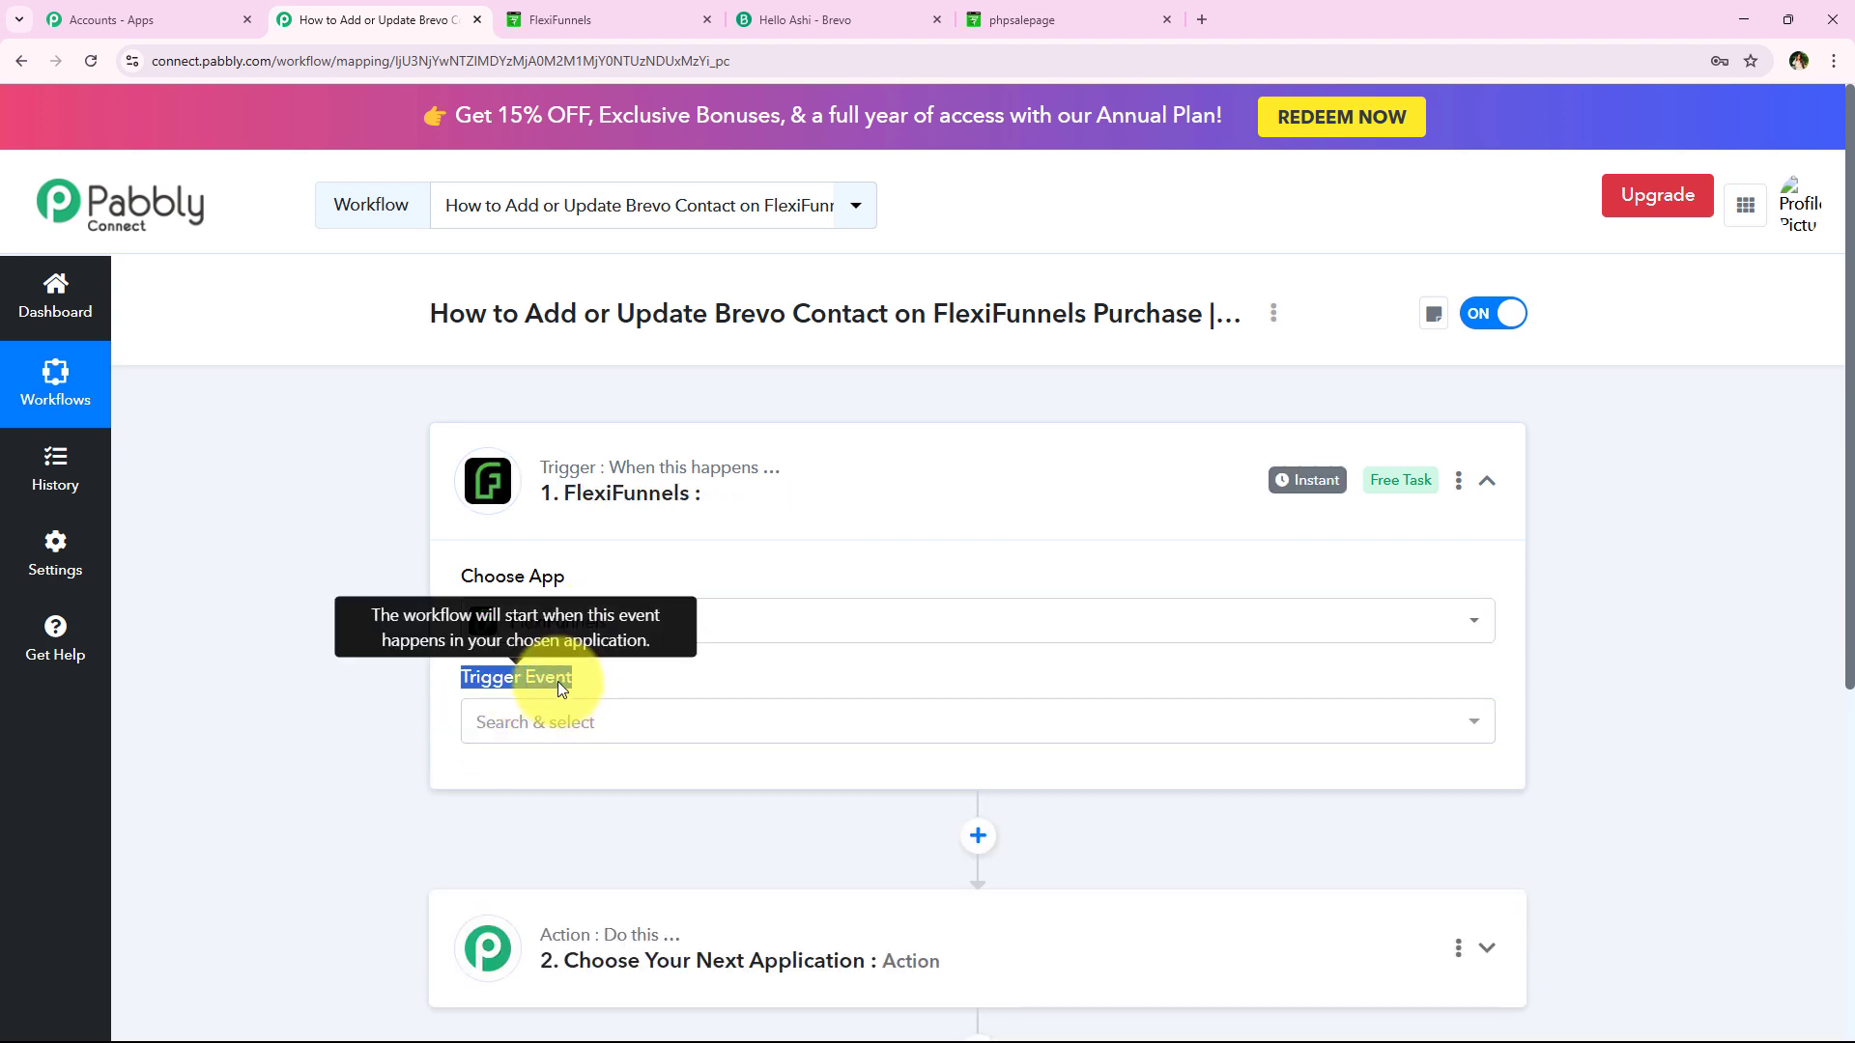
click(623, 673)
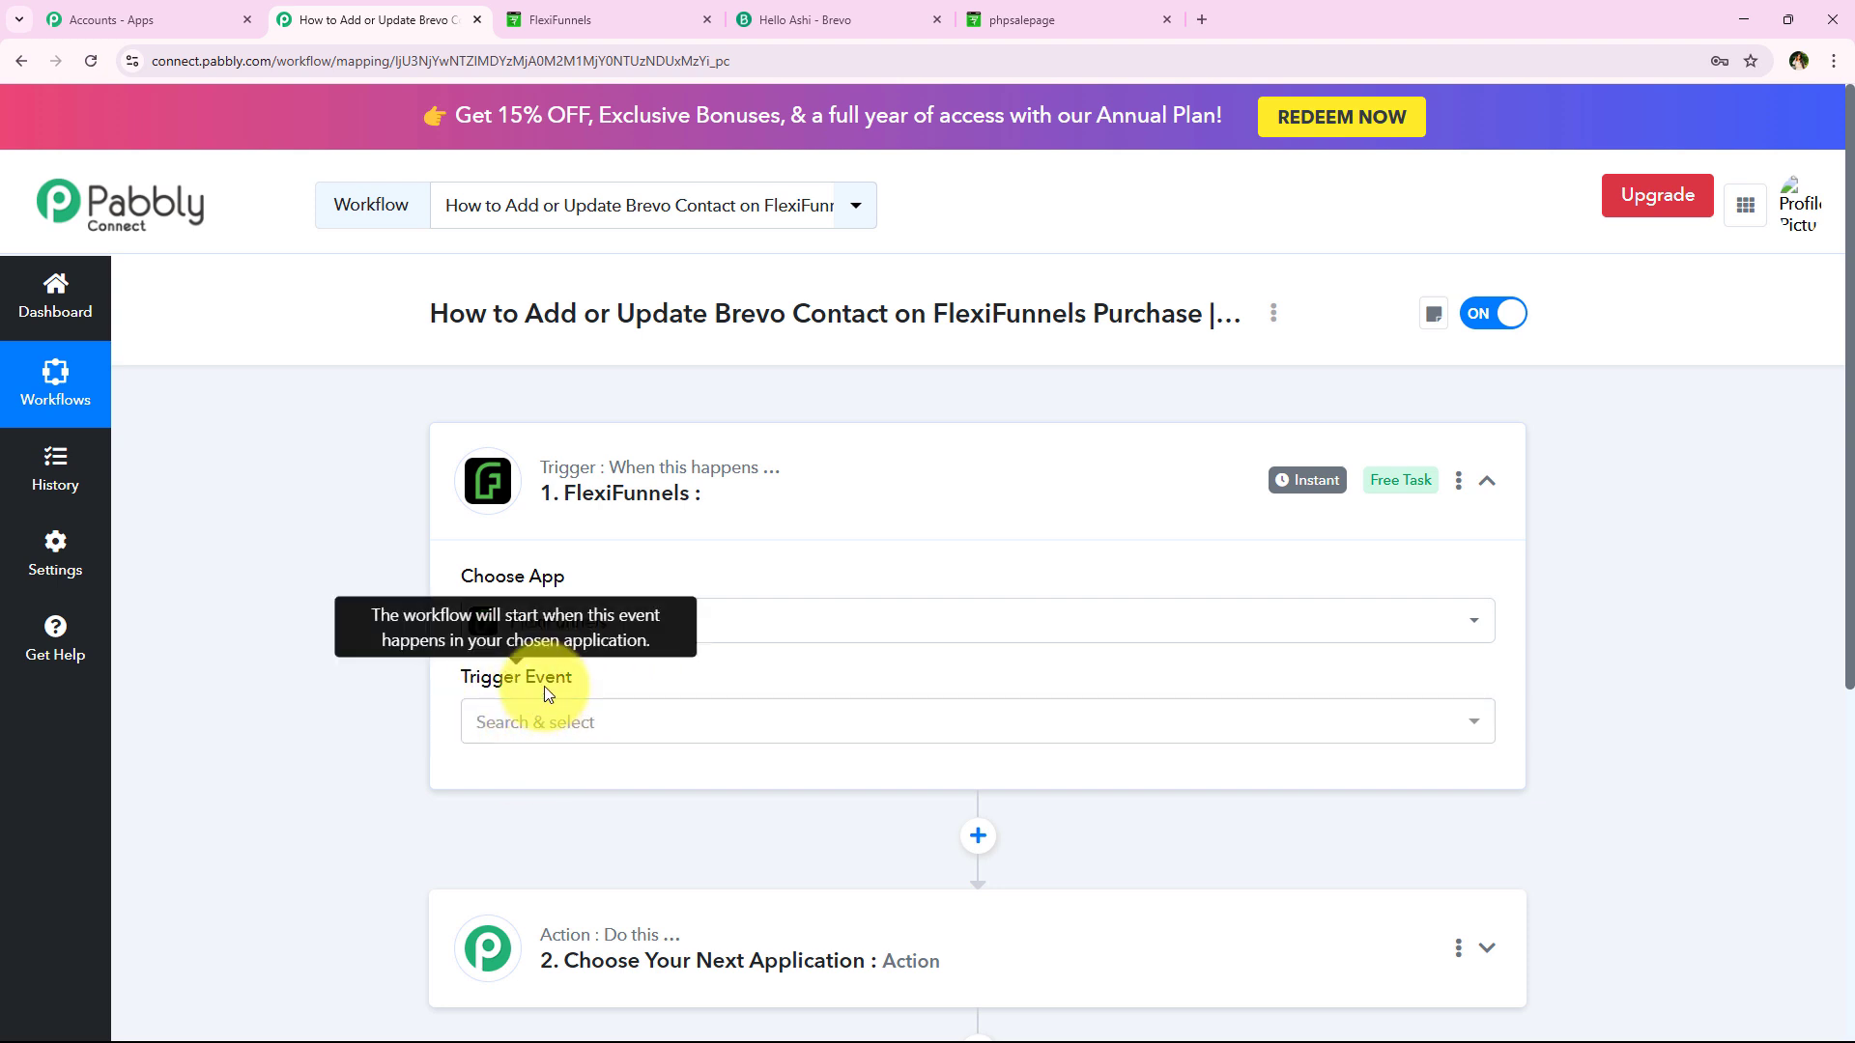
click(570, 738)
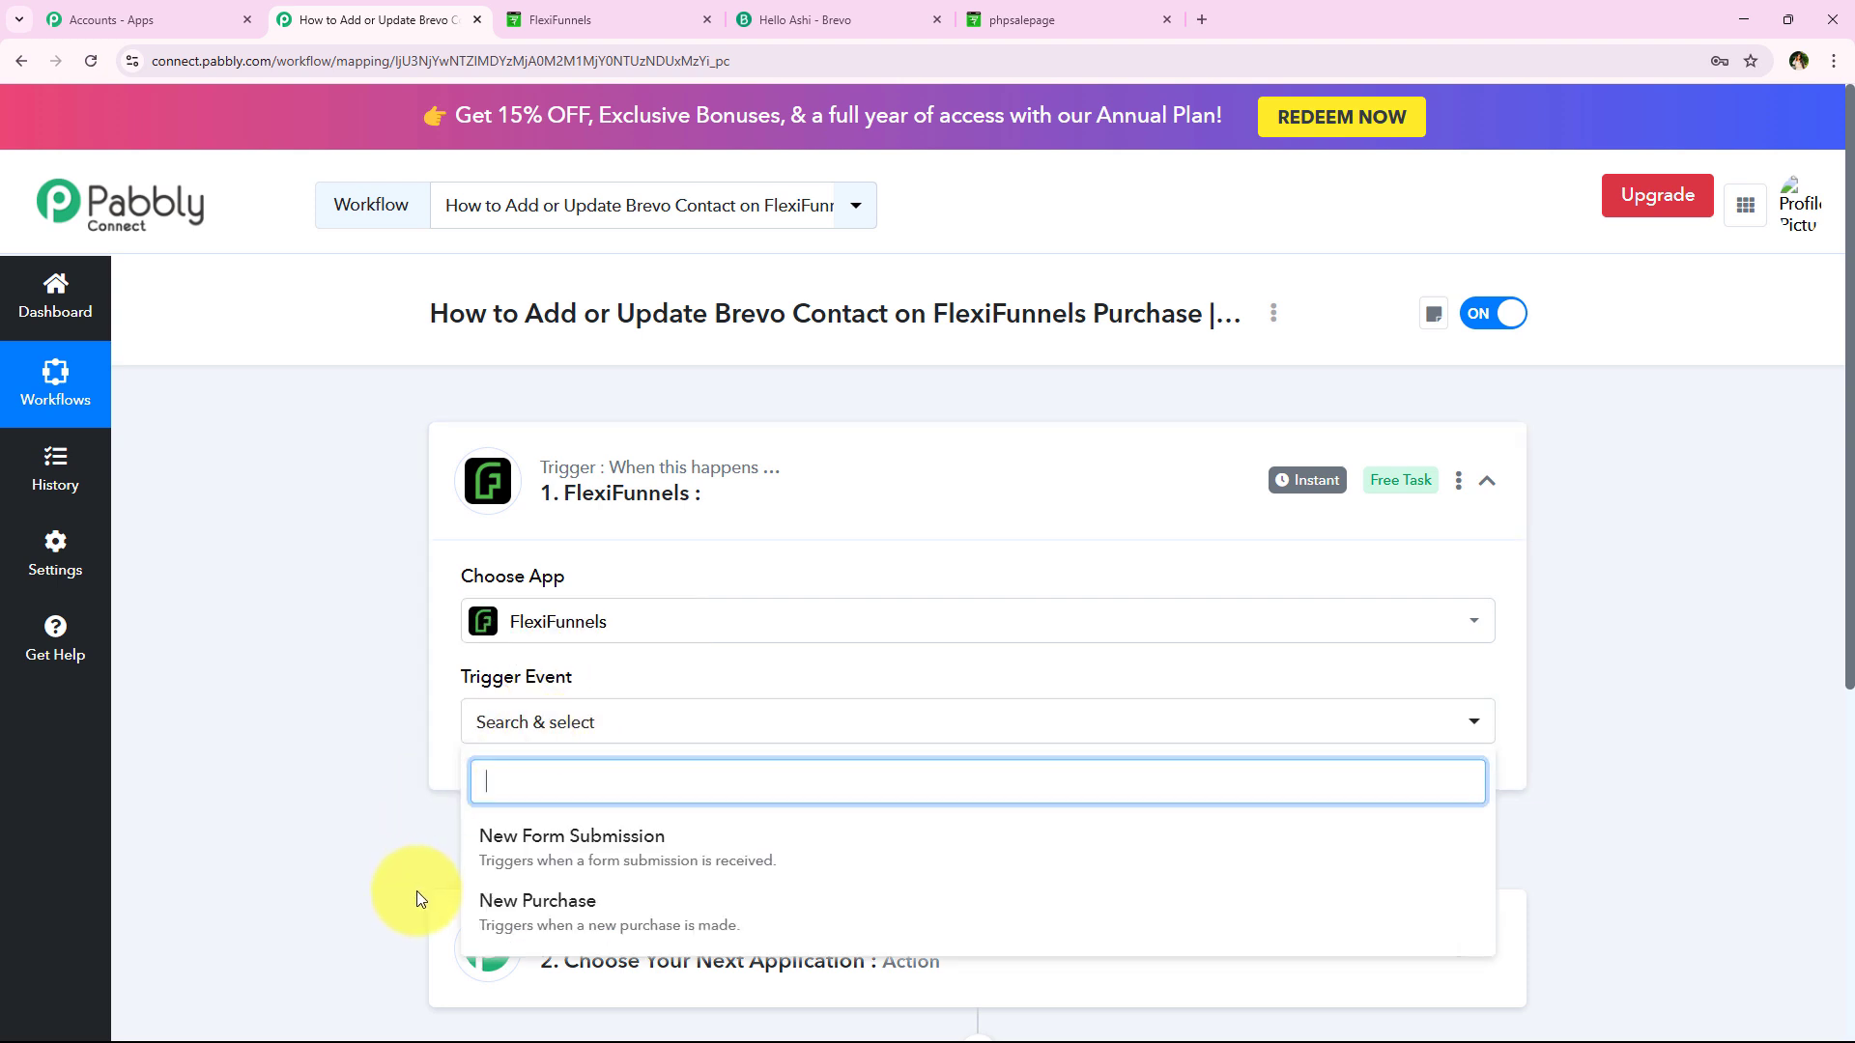
click(1093, 922)
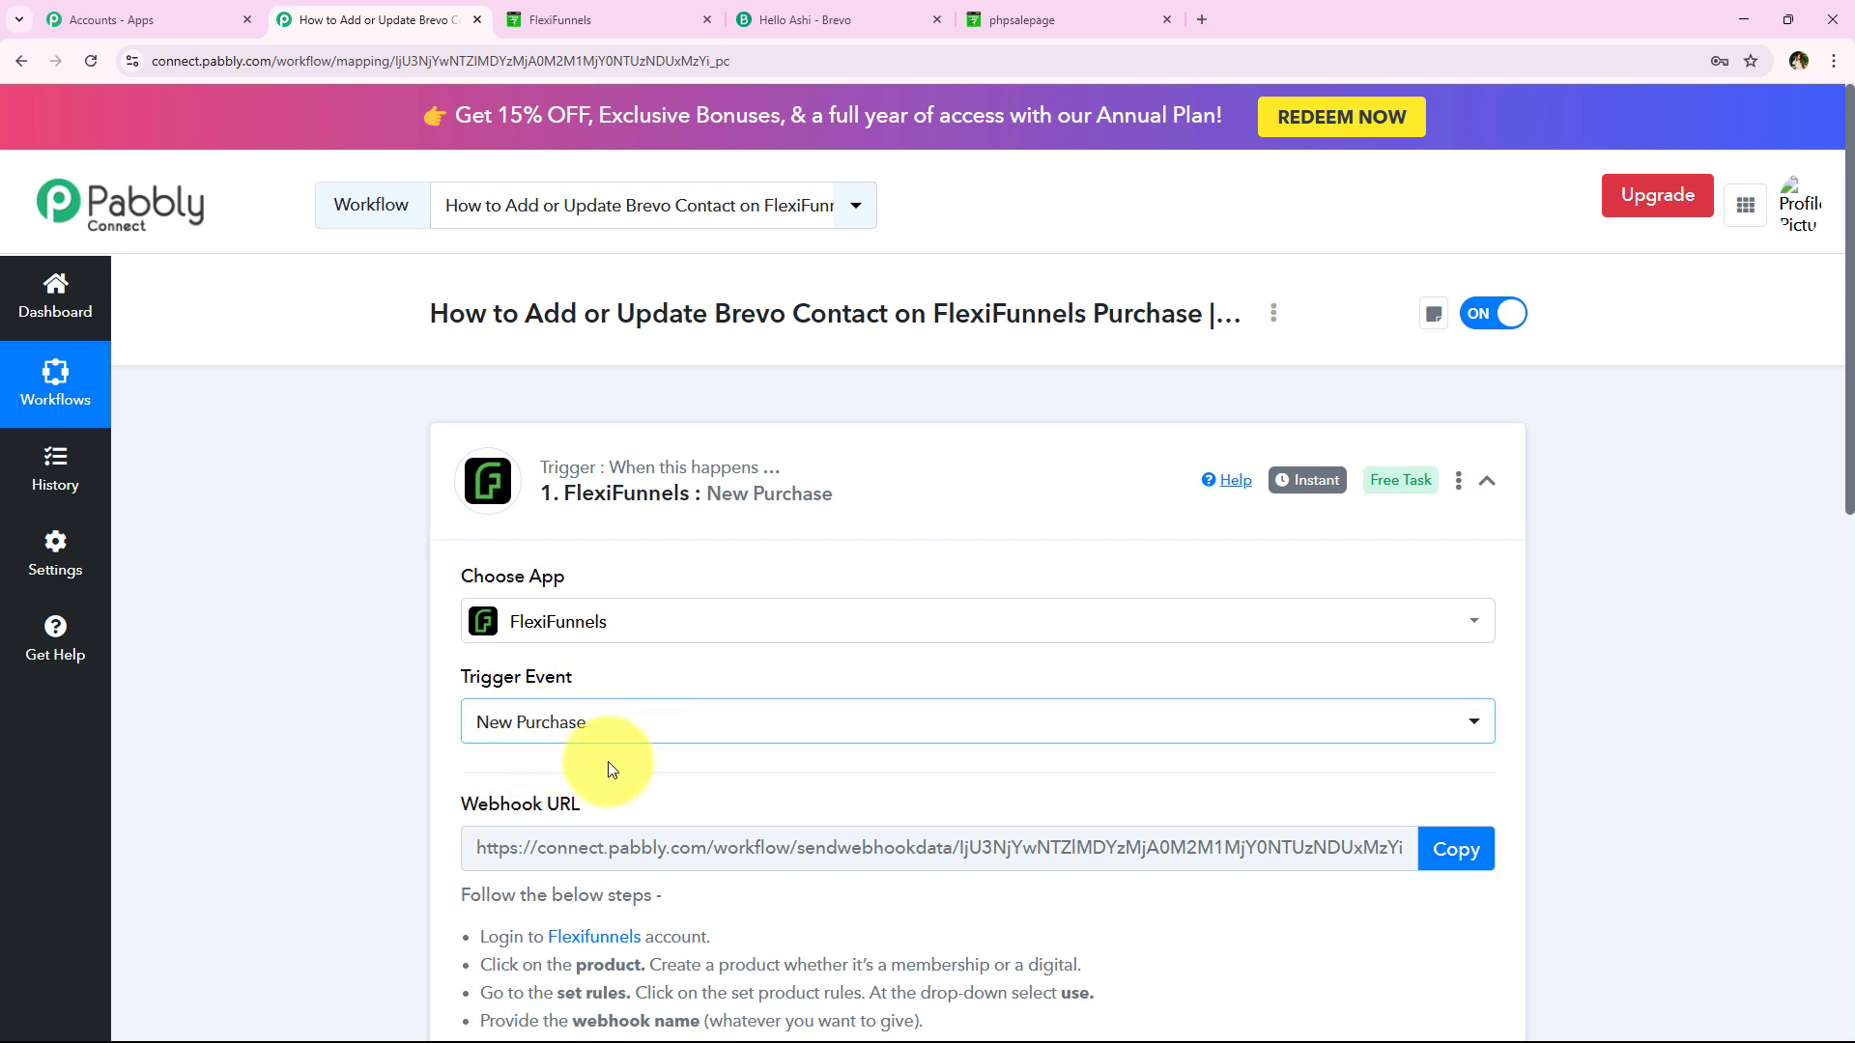
Copy the New Purchase trigger's webhook URL to the clipboard
scroll(492, 742, down, 1)
scroll(495, 744, down, 2)
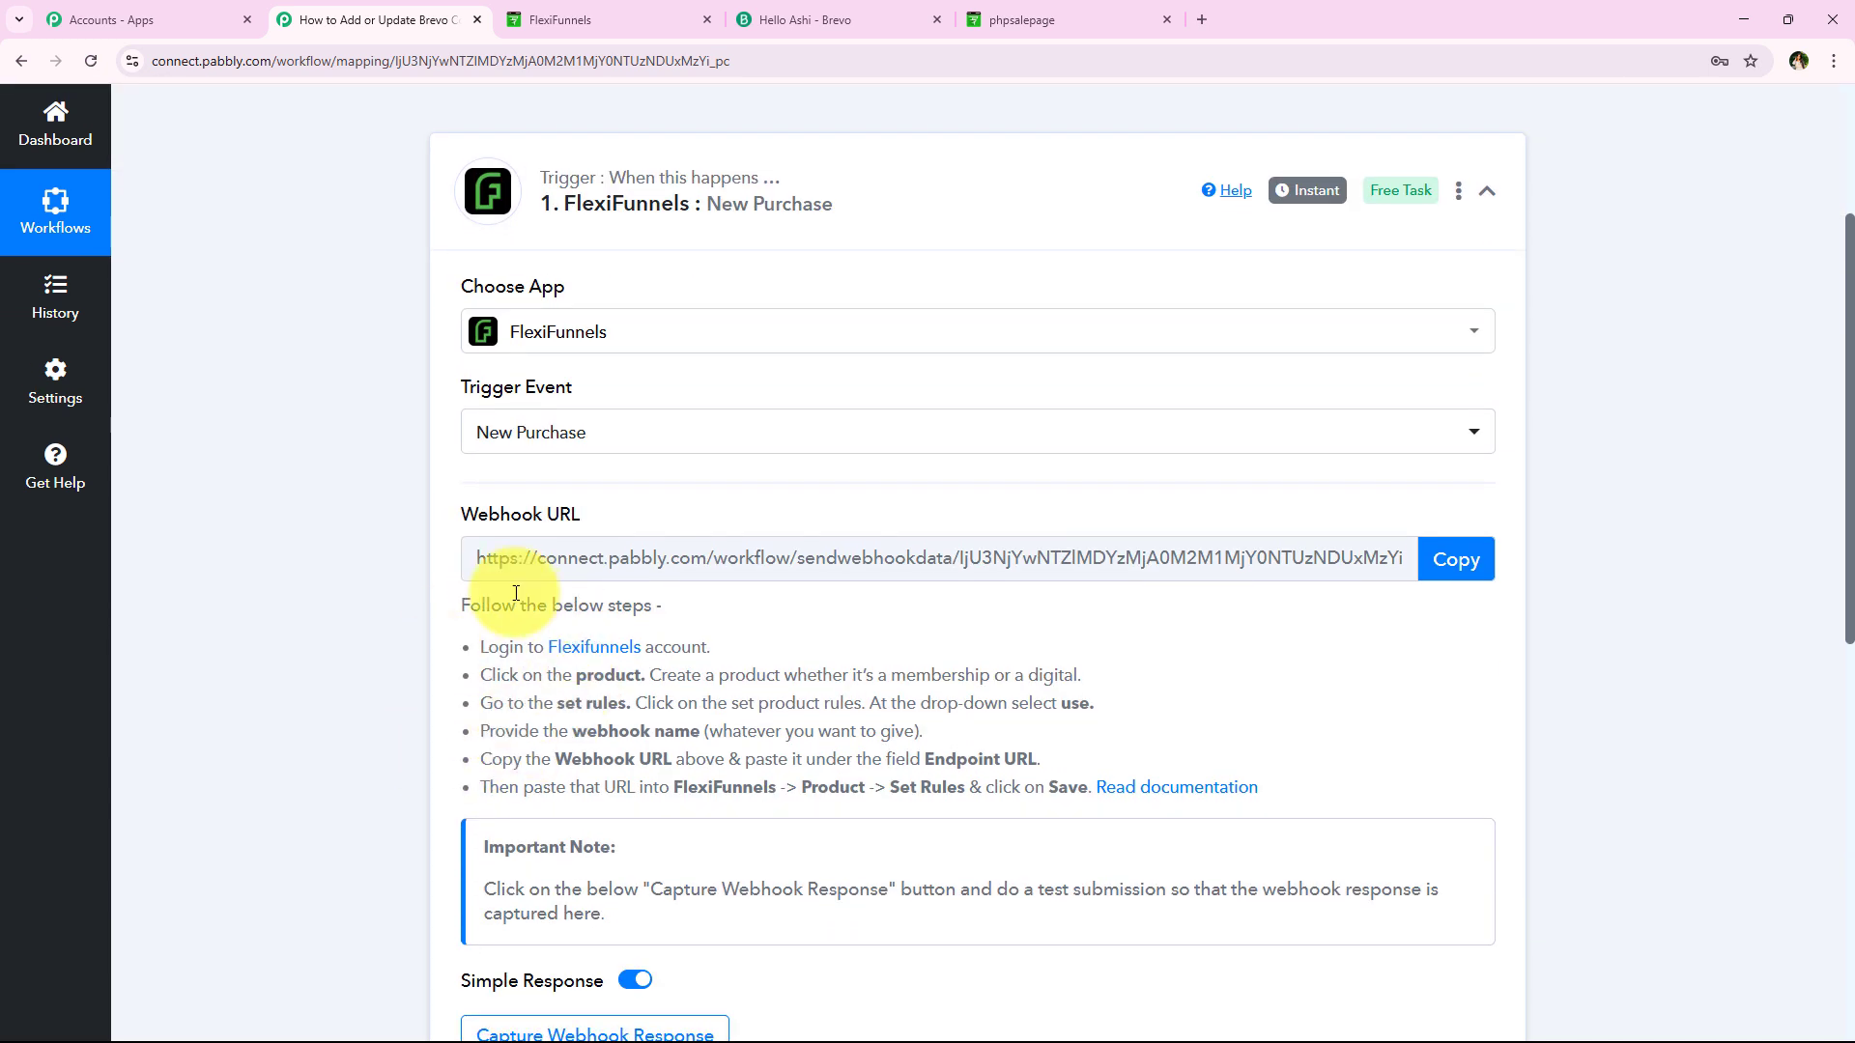
click(1352, 558)
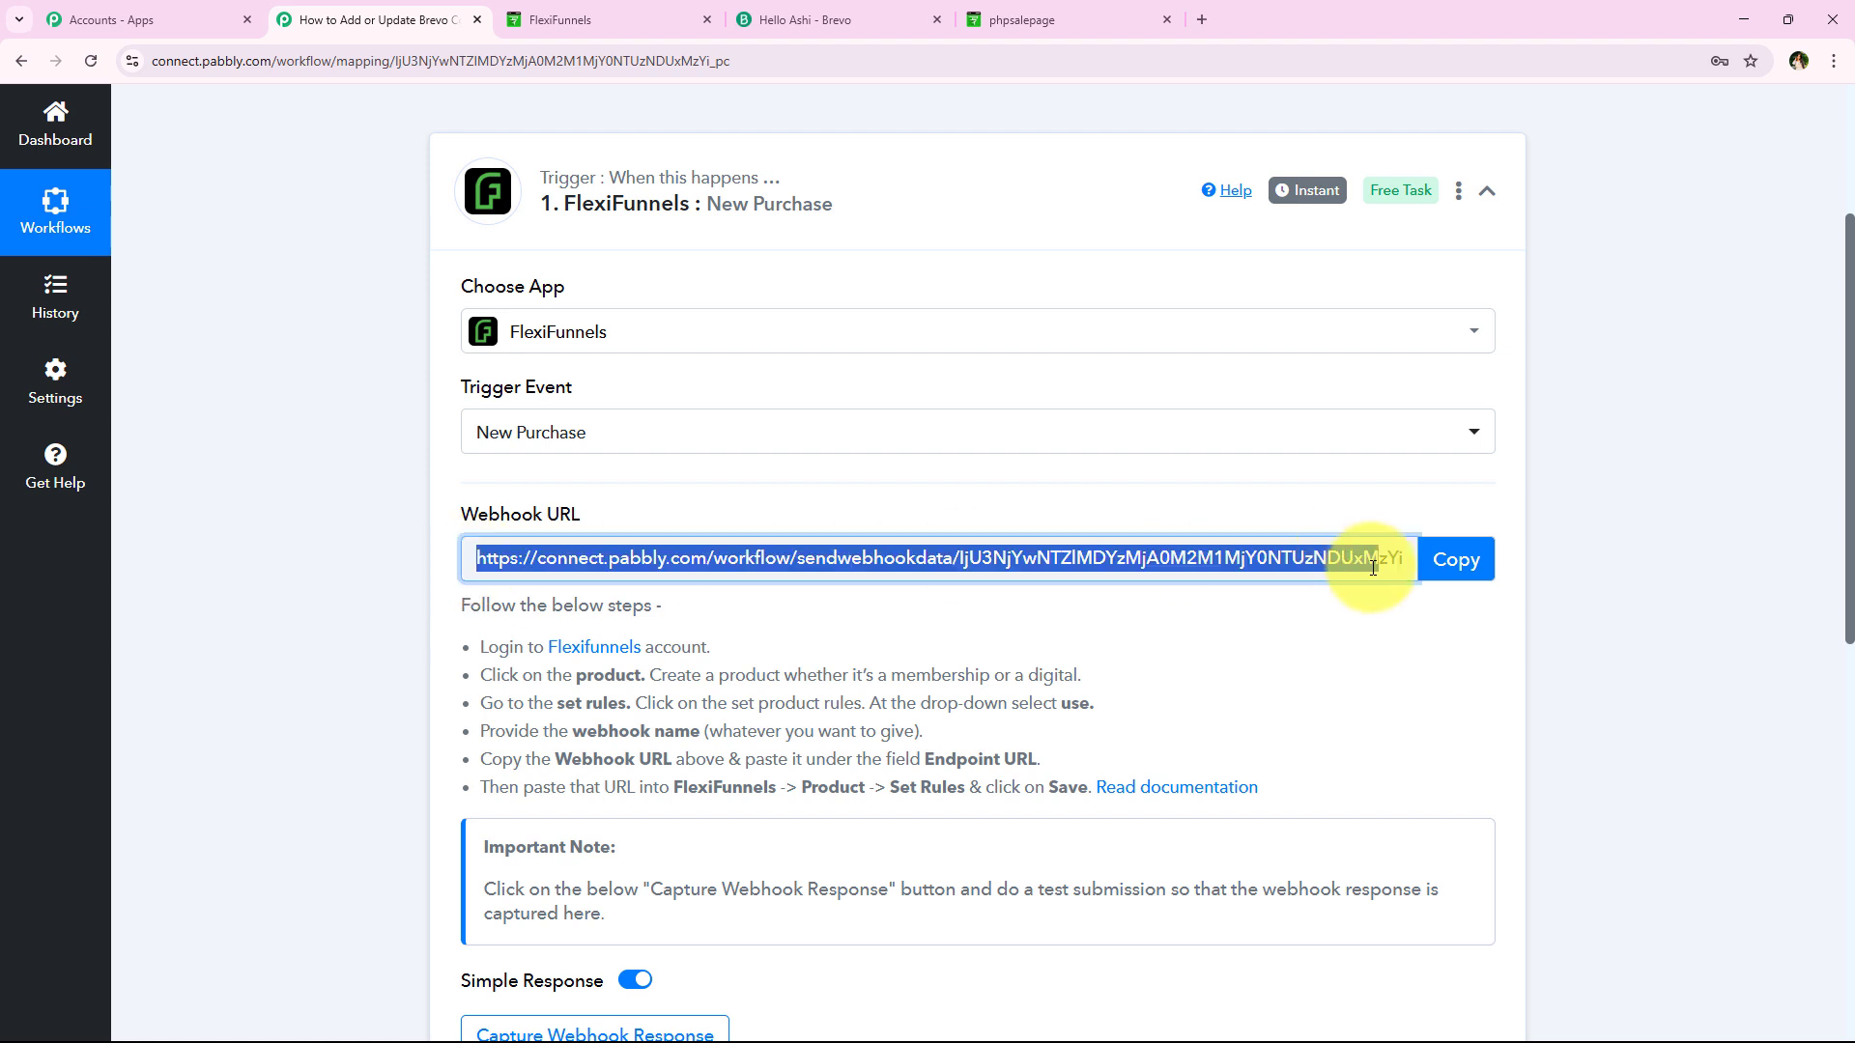
click(431, 634)
scroll(726, 303, up, 1)
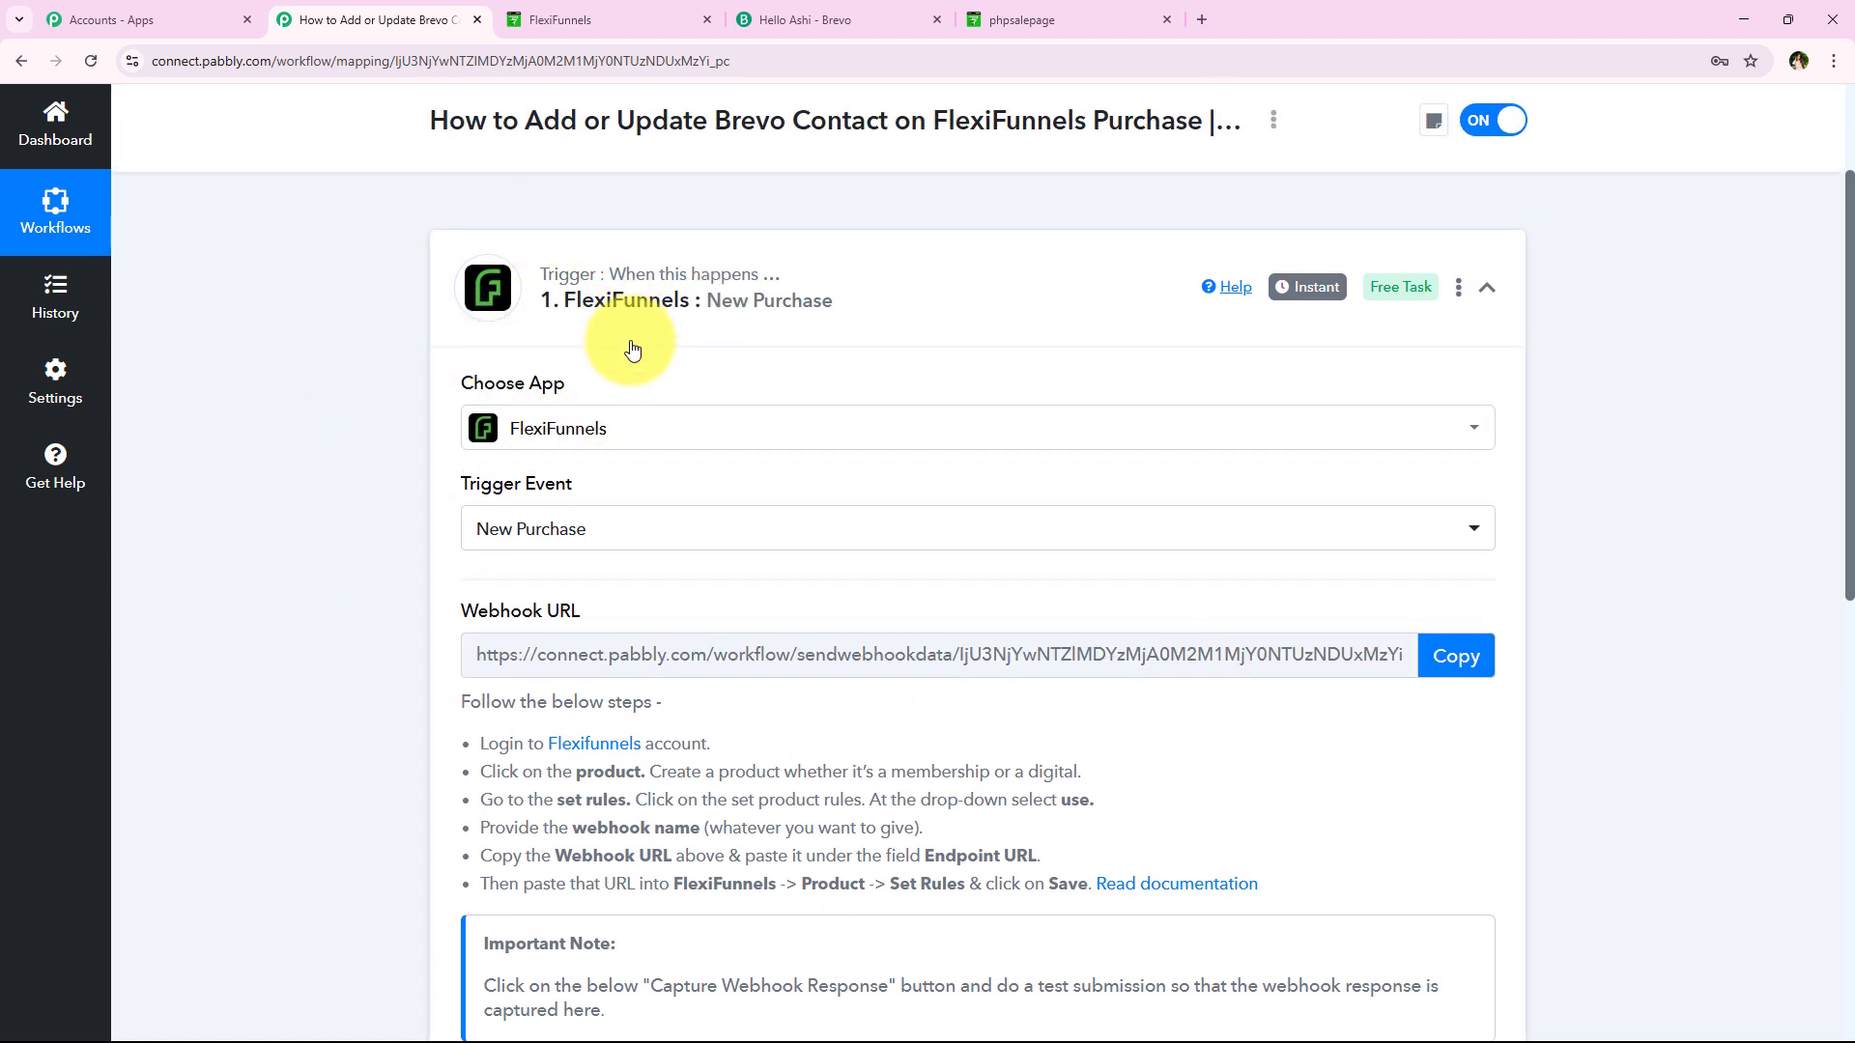
scroll(381, 493, down, 2)
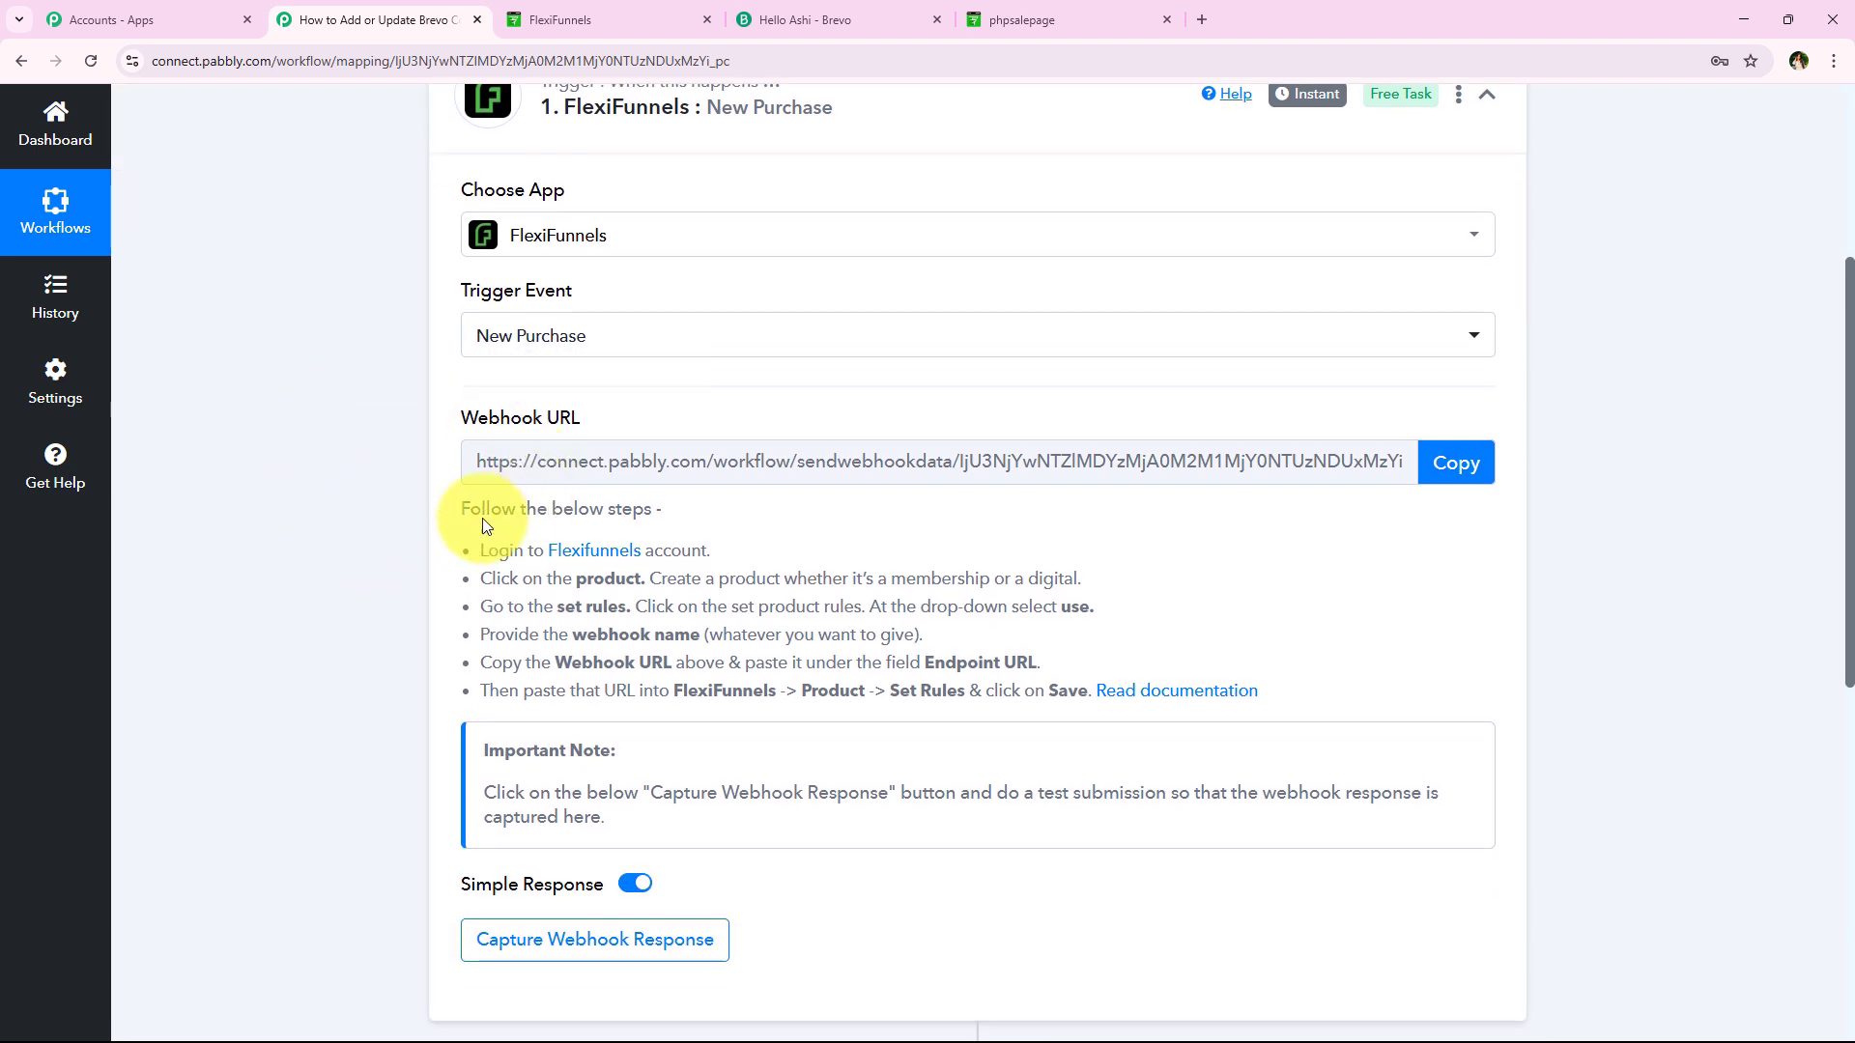
click(1435, 471)
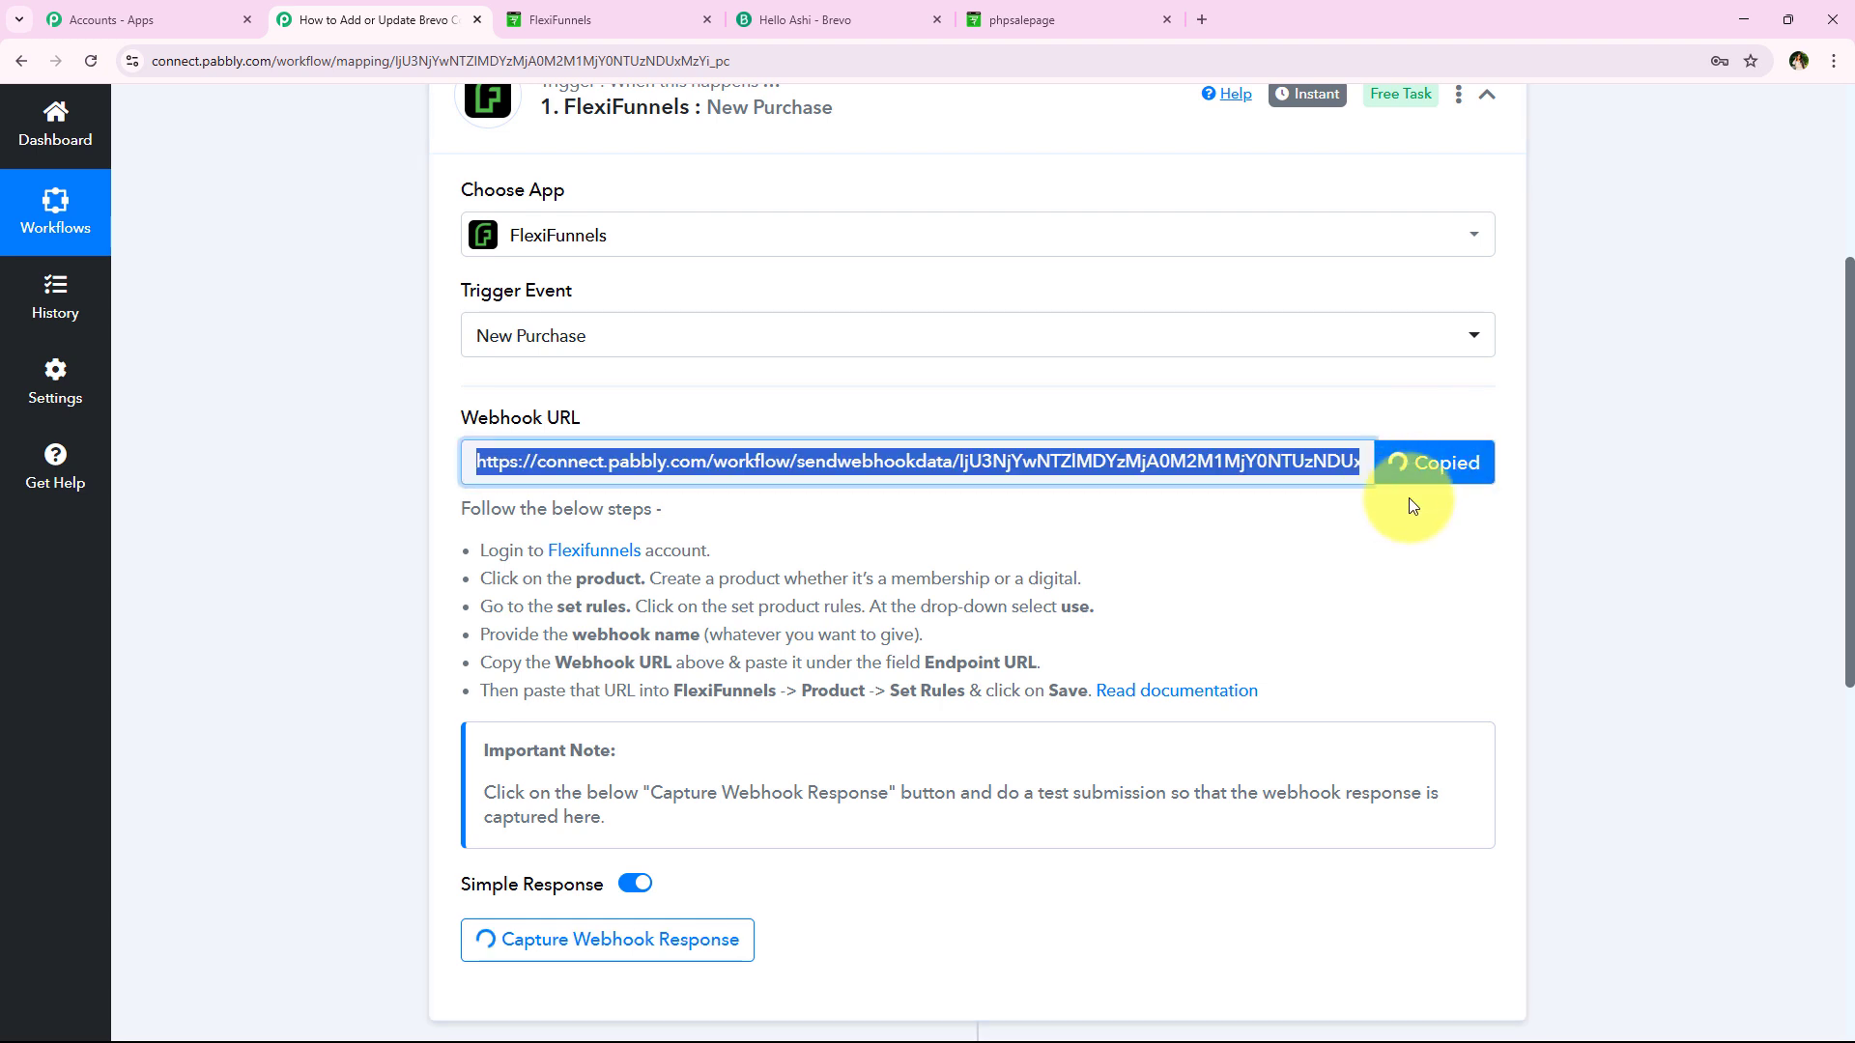
Review the setup steps: log in, create a product, and set rules
drag(489, 548, 1319, 686)
click(1335, 618)
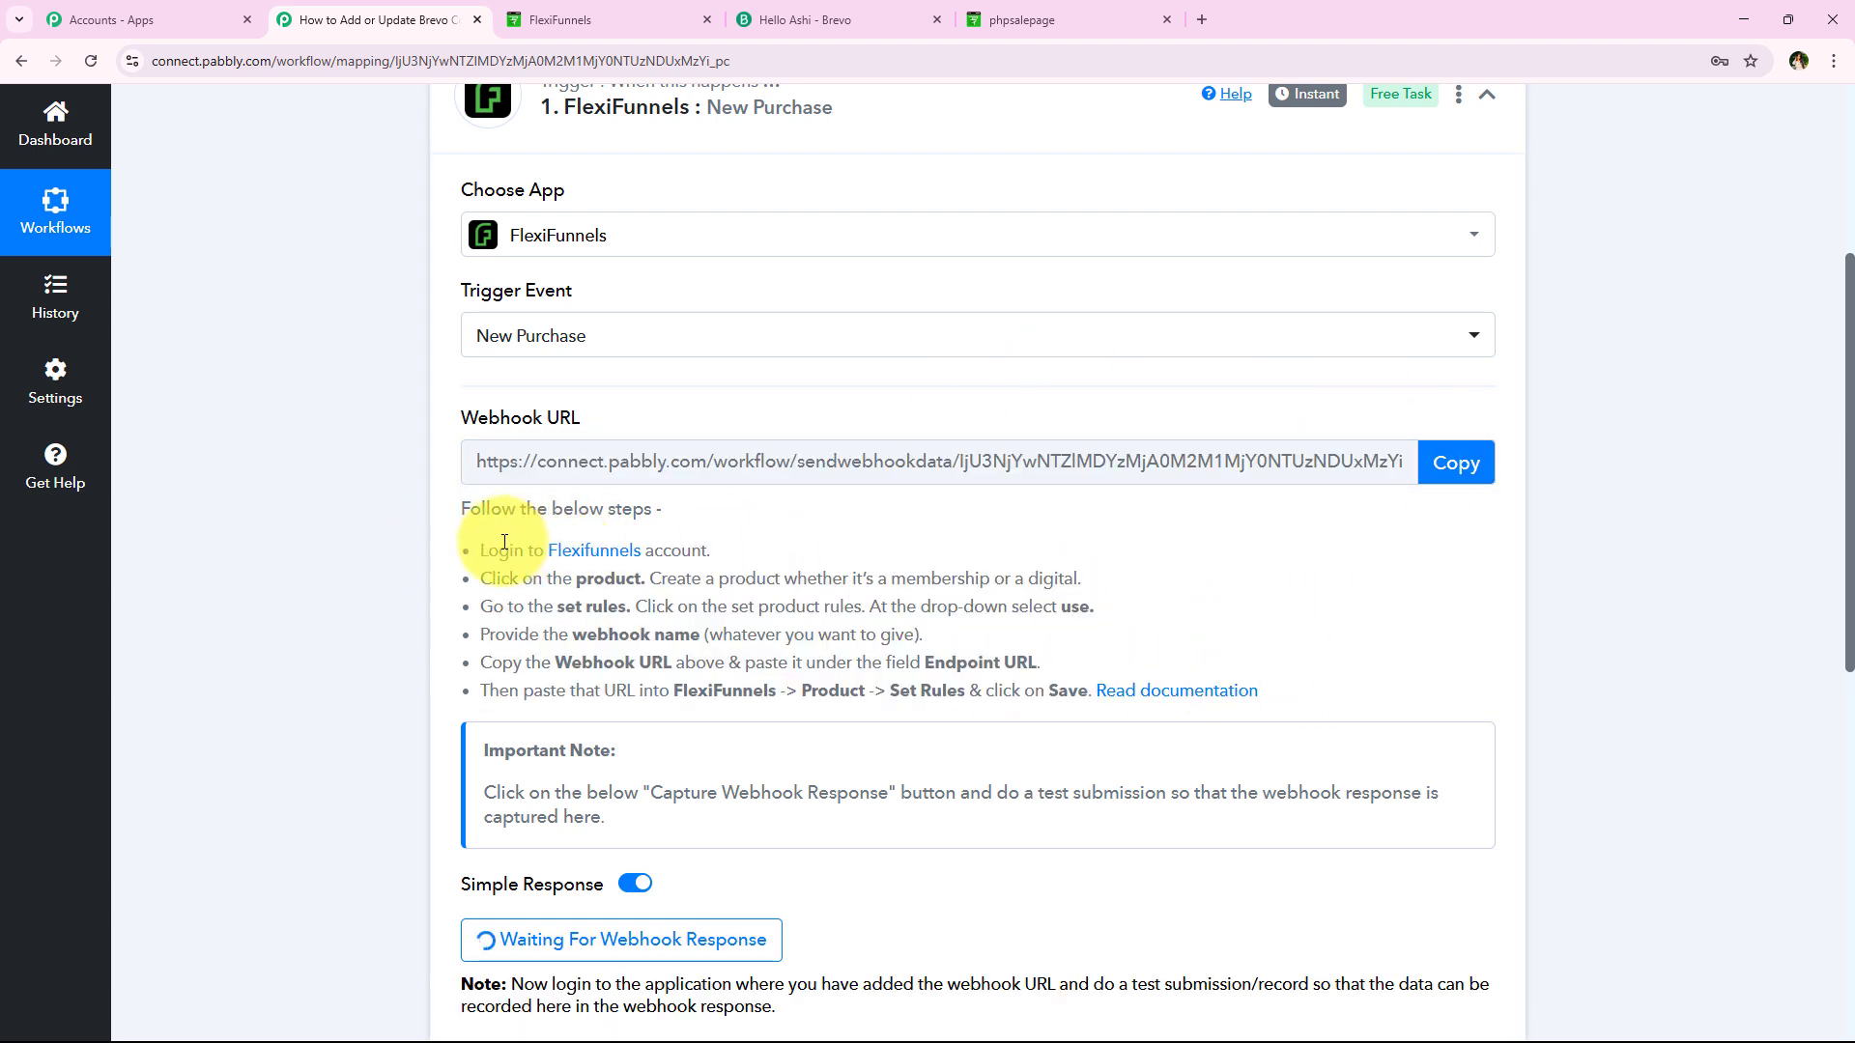
drag(488, 548, 730, 550)
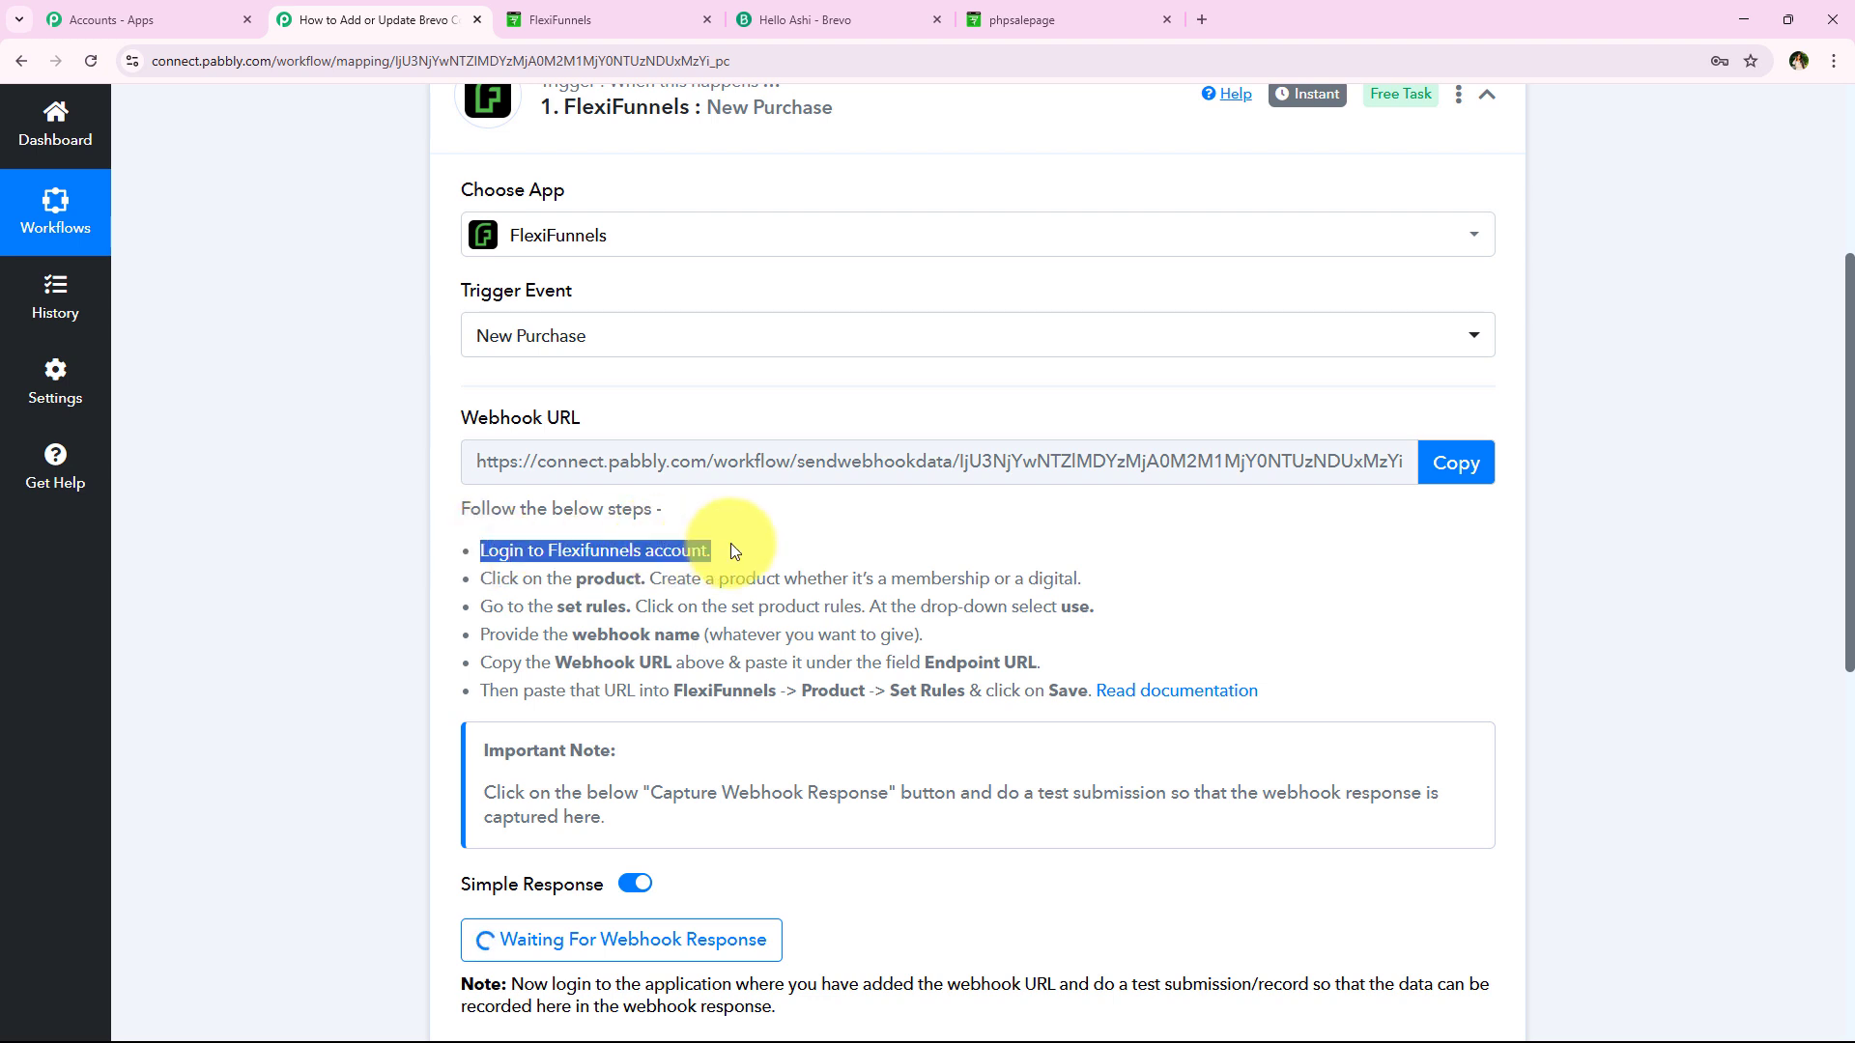
drag(480, 578, 1093, 590)
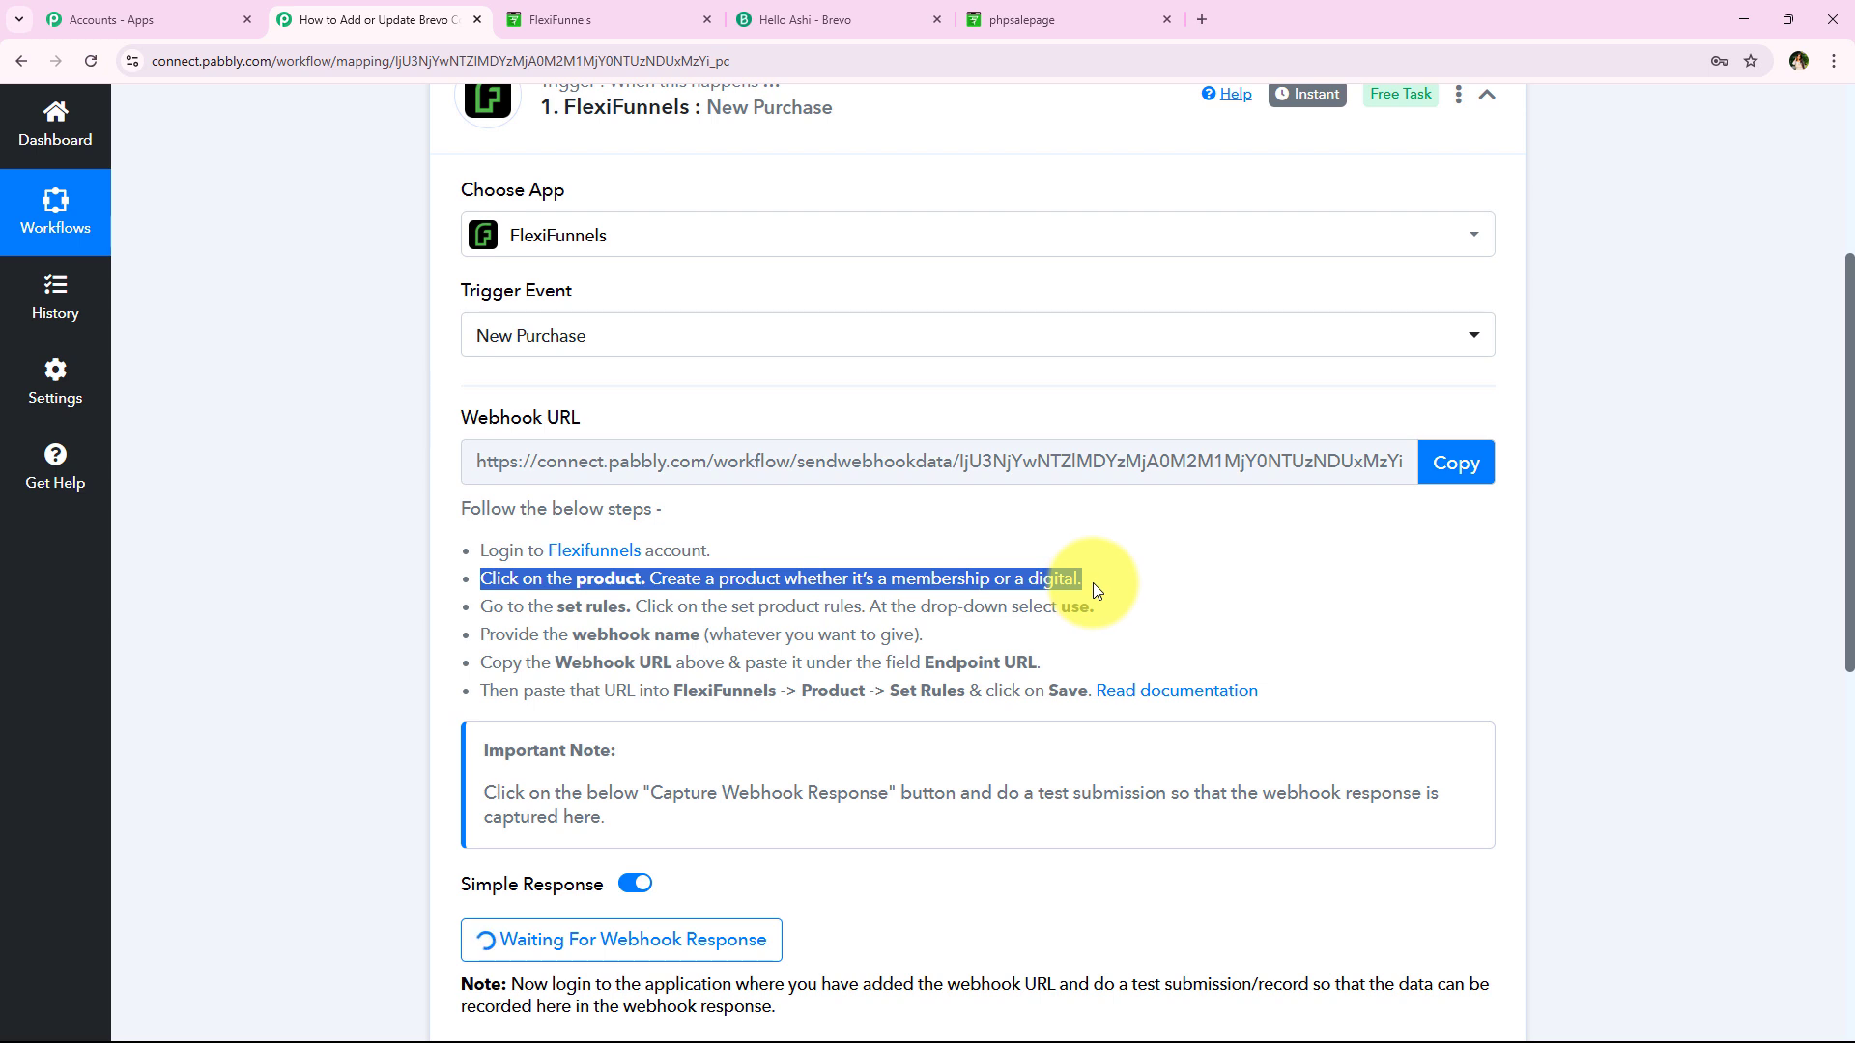
drag(480, 606, 627, 607)
click(295, 665)
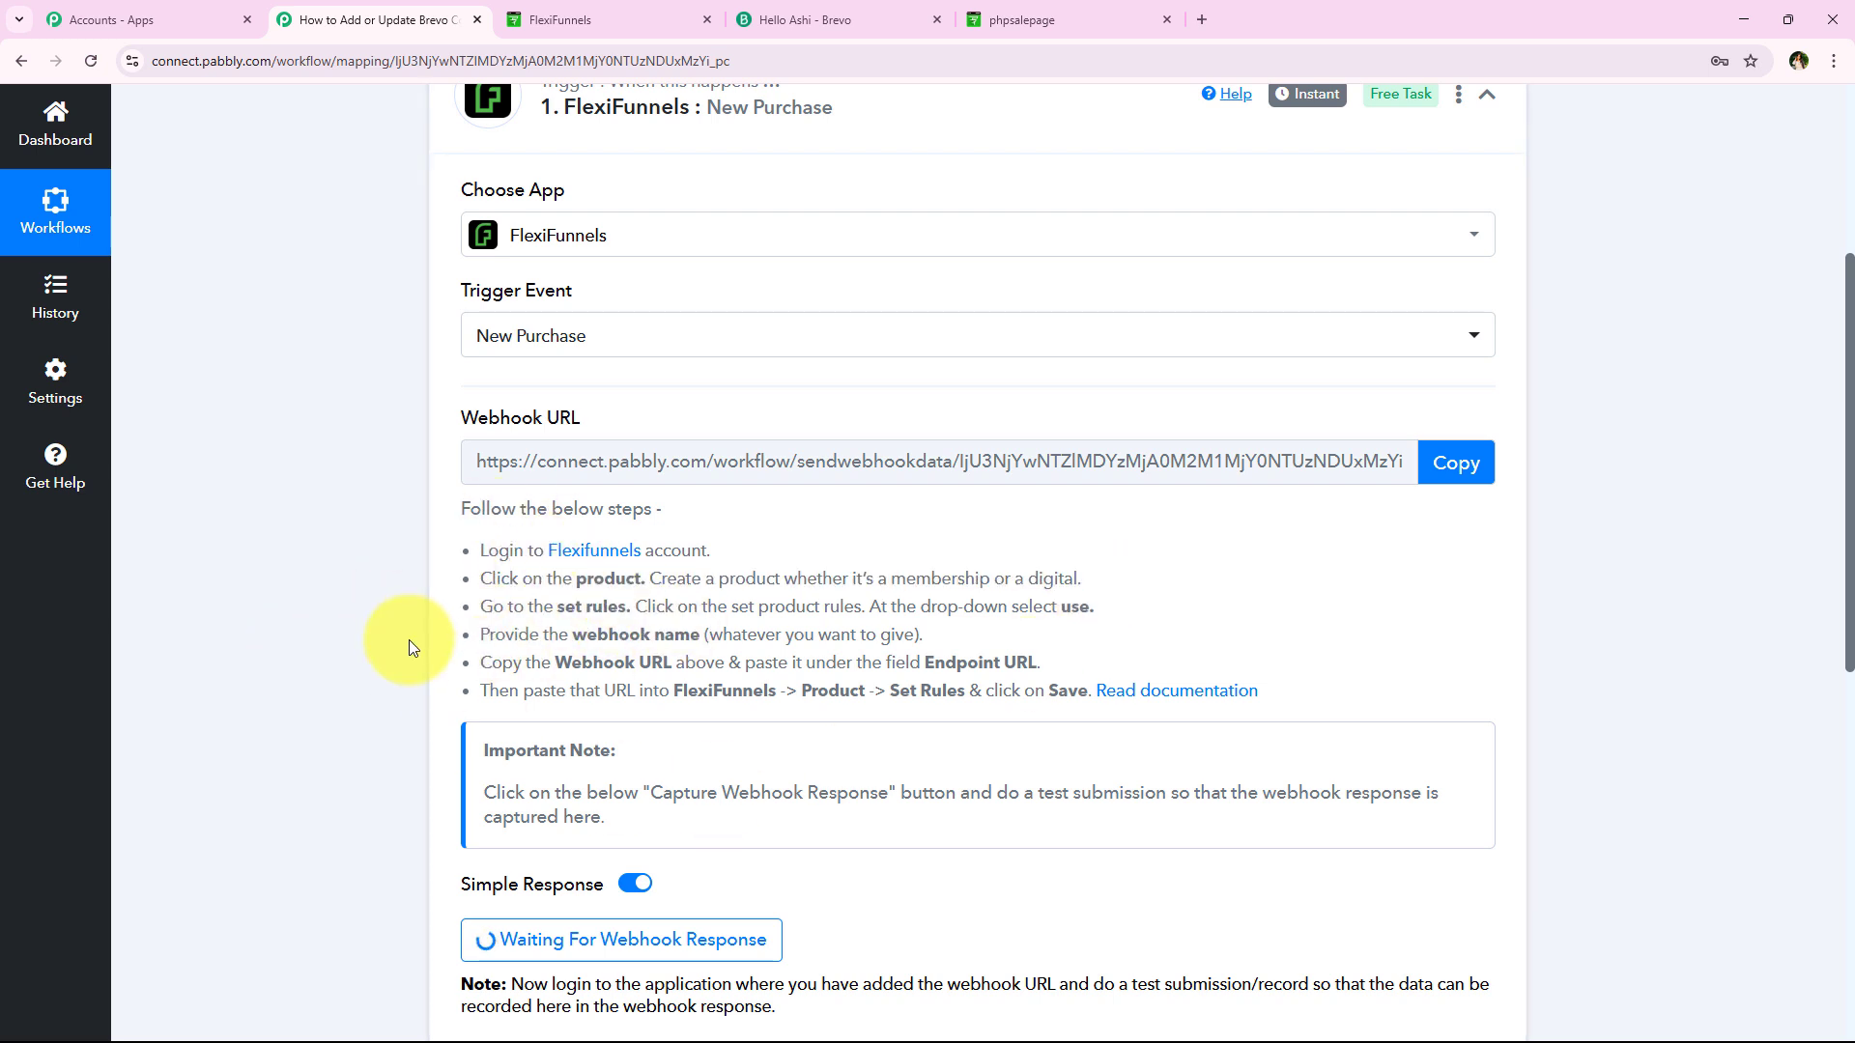
In FlexiFunnels, dismiss the chat popup and open the PHP Programming product for editing
click(555, 17)
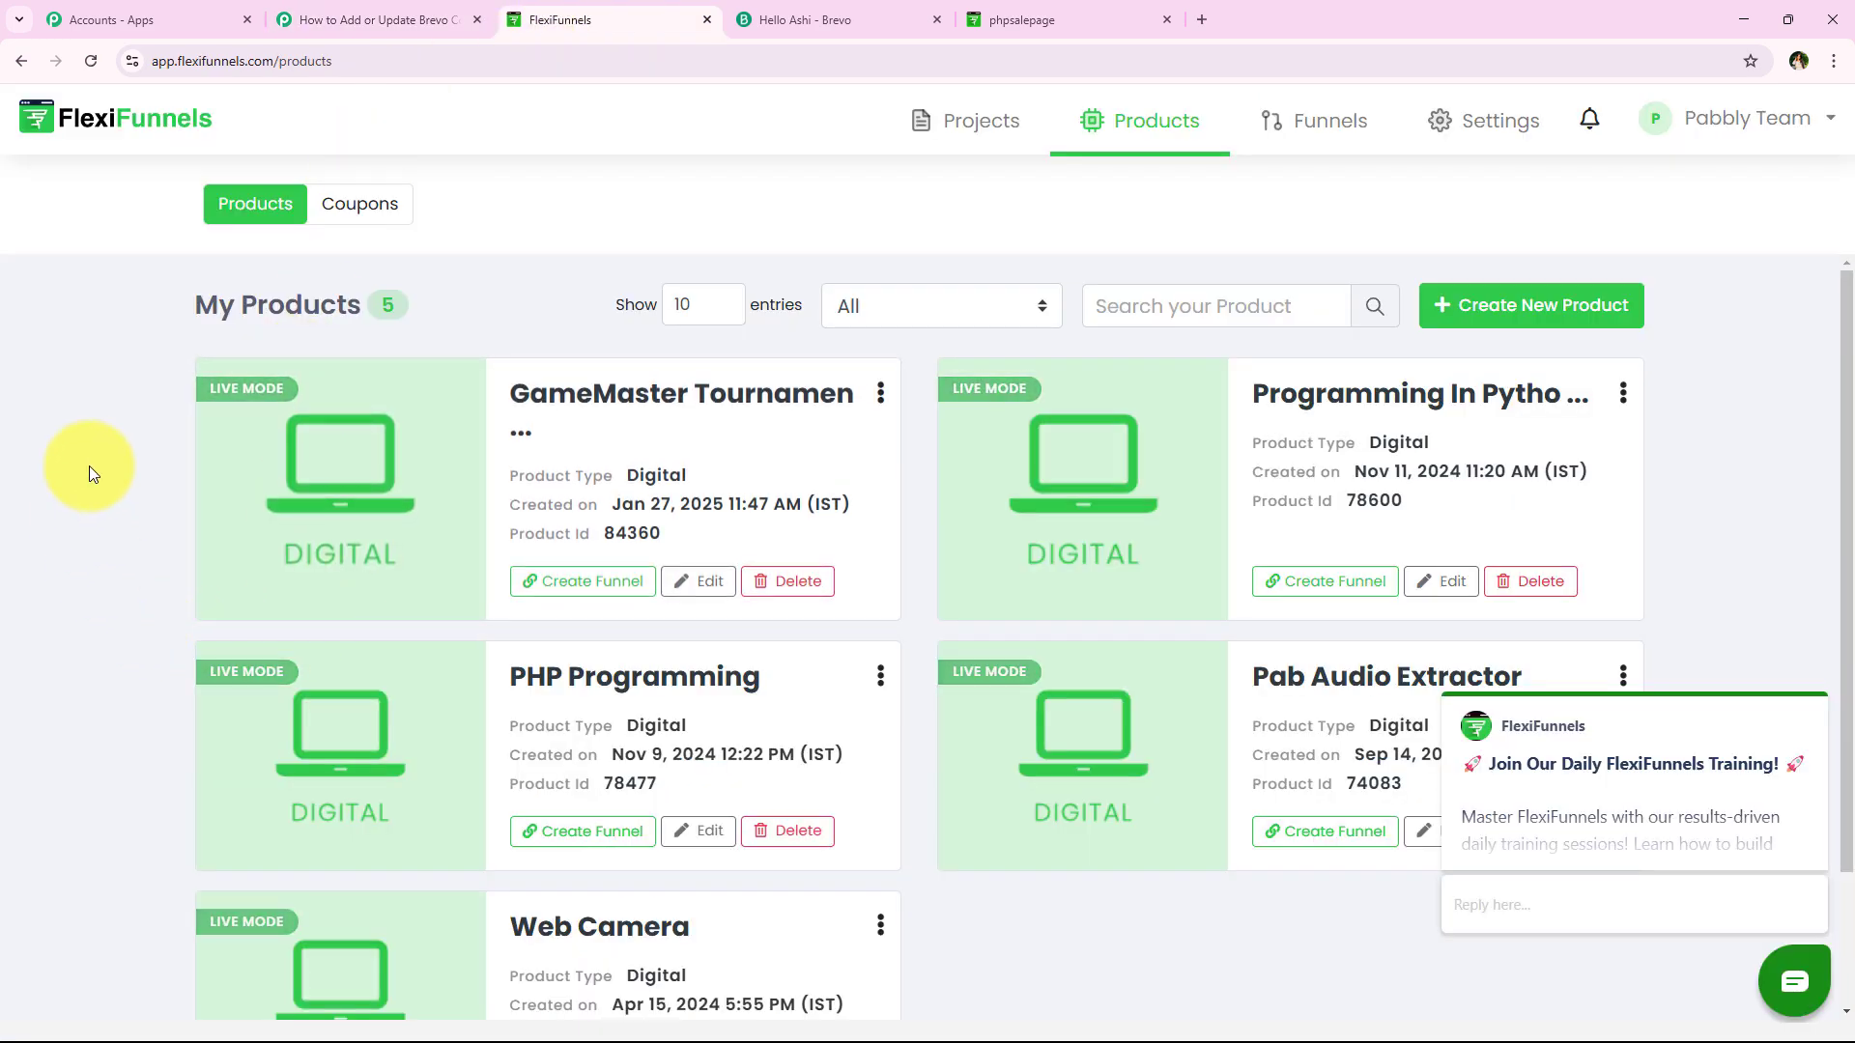
scroll(119, 519, down, 2)
scroll(119, 520, up, 1)
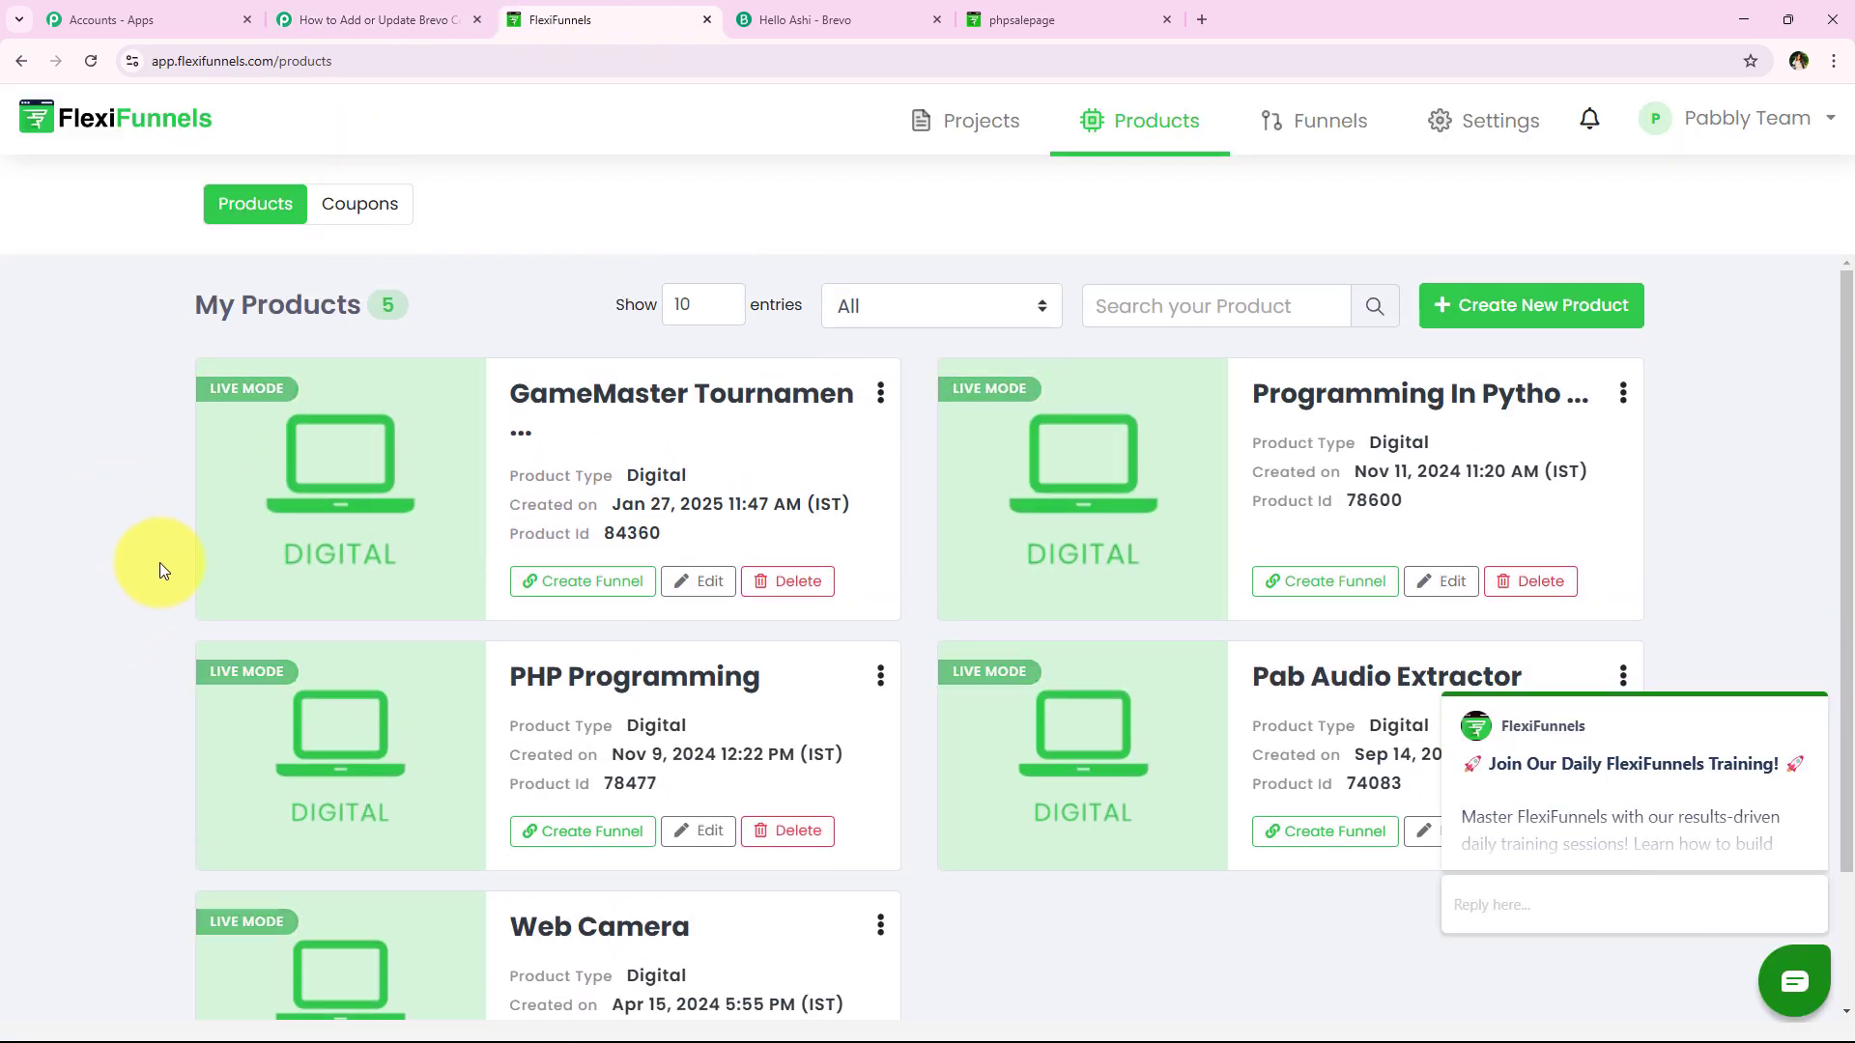
click(1812, 671)
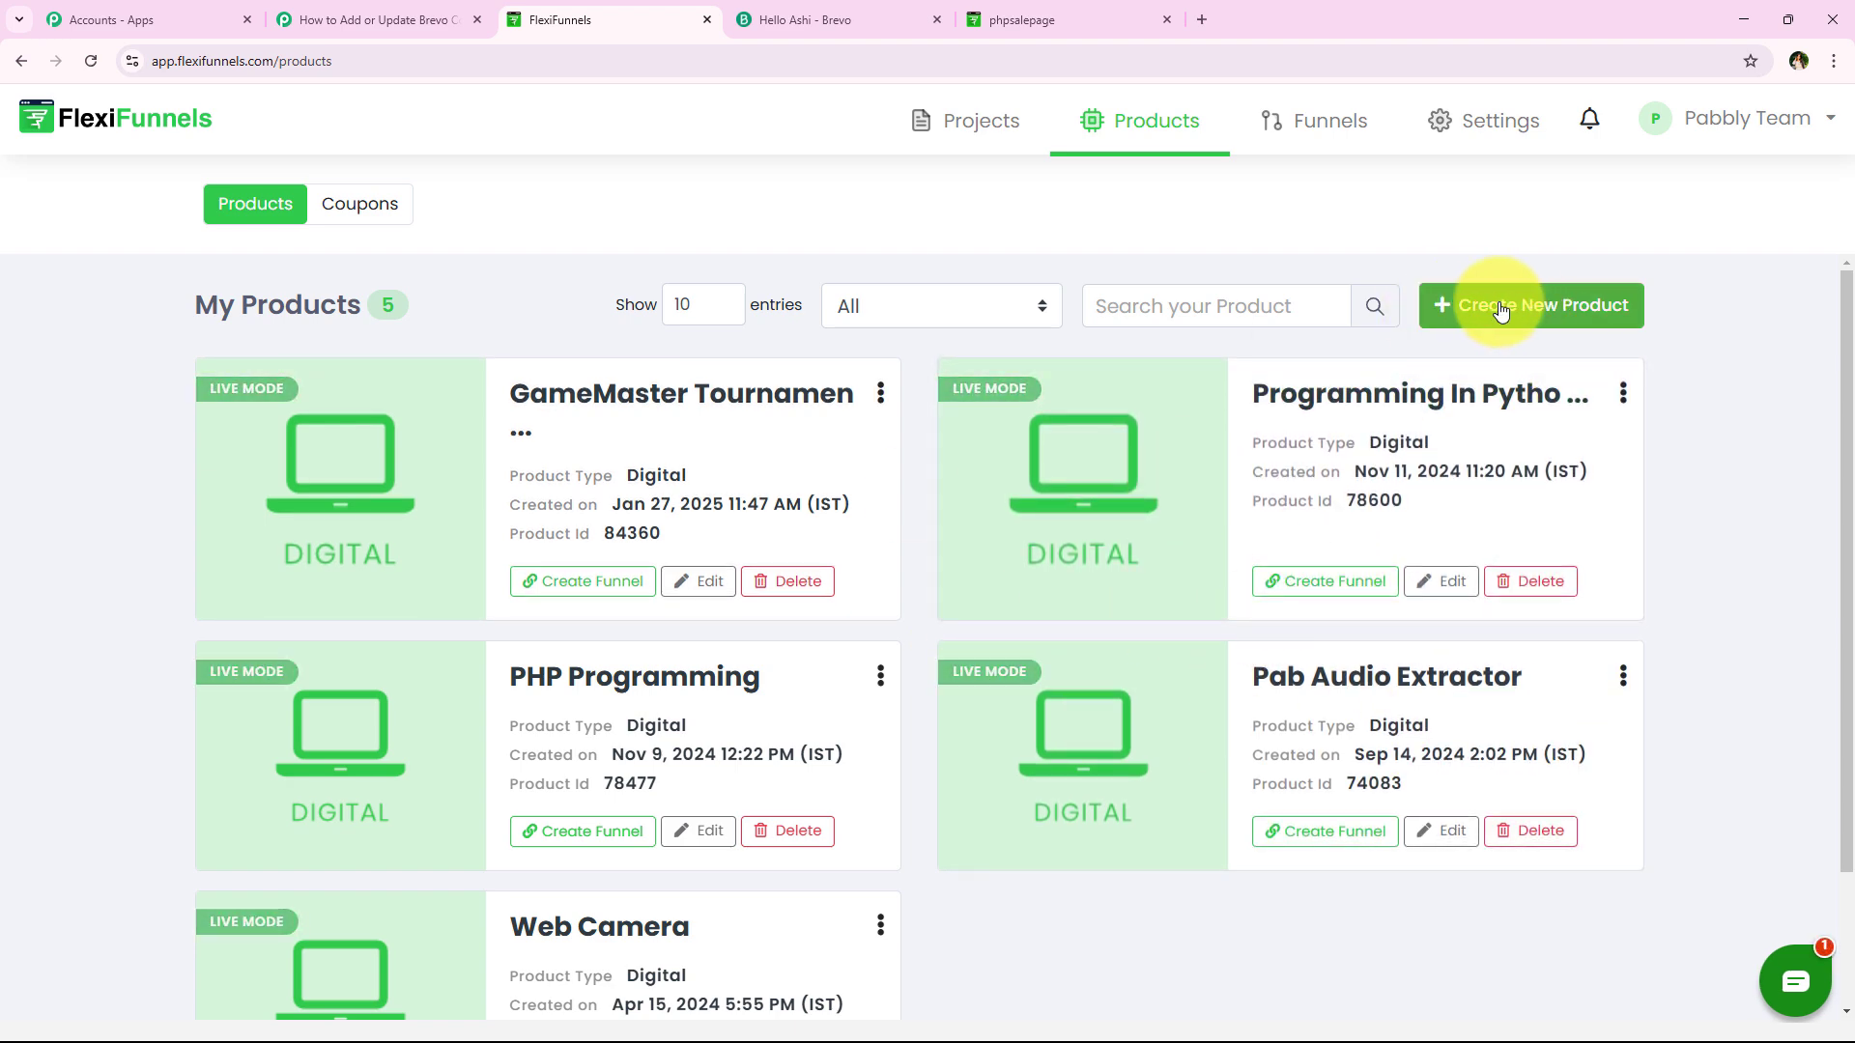
click(1598, 309)
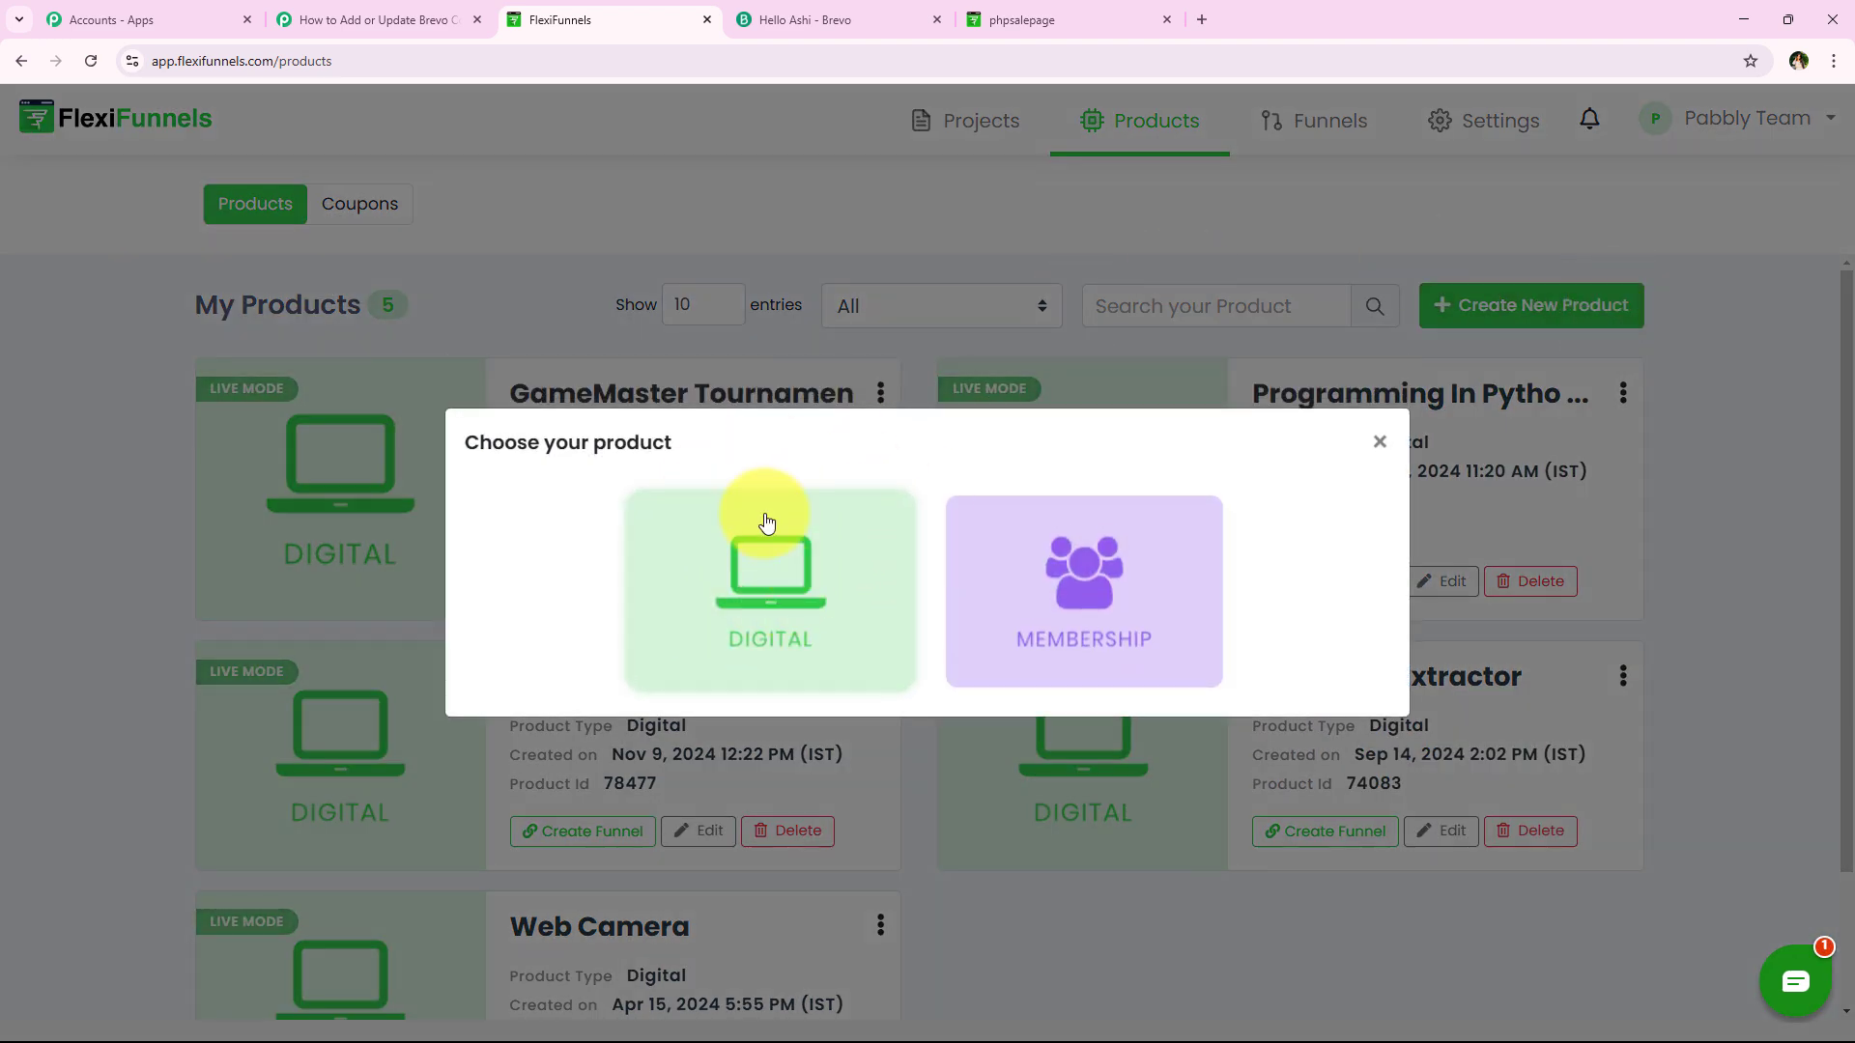
click(1379, 441)
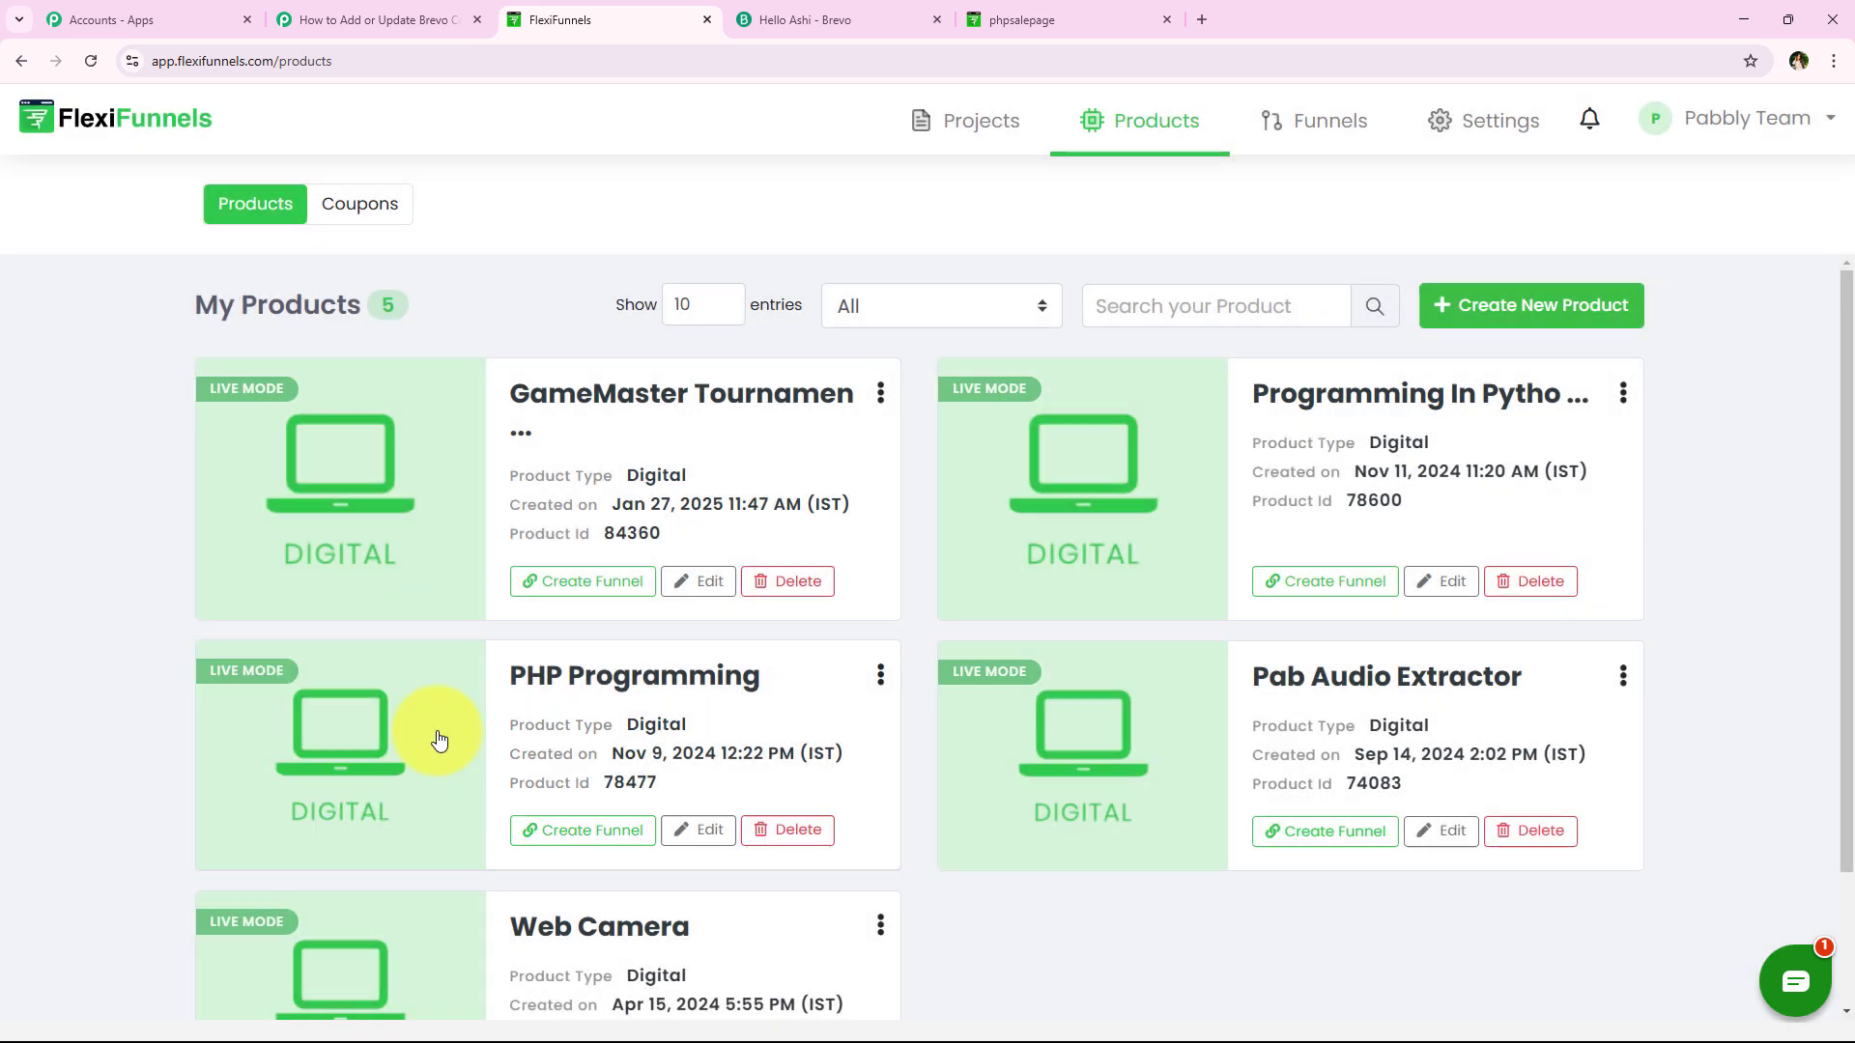
scroll(103, 599, down, 1)
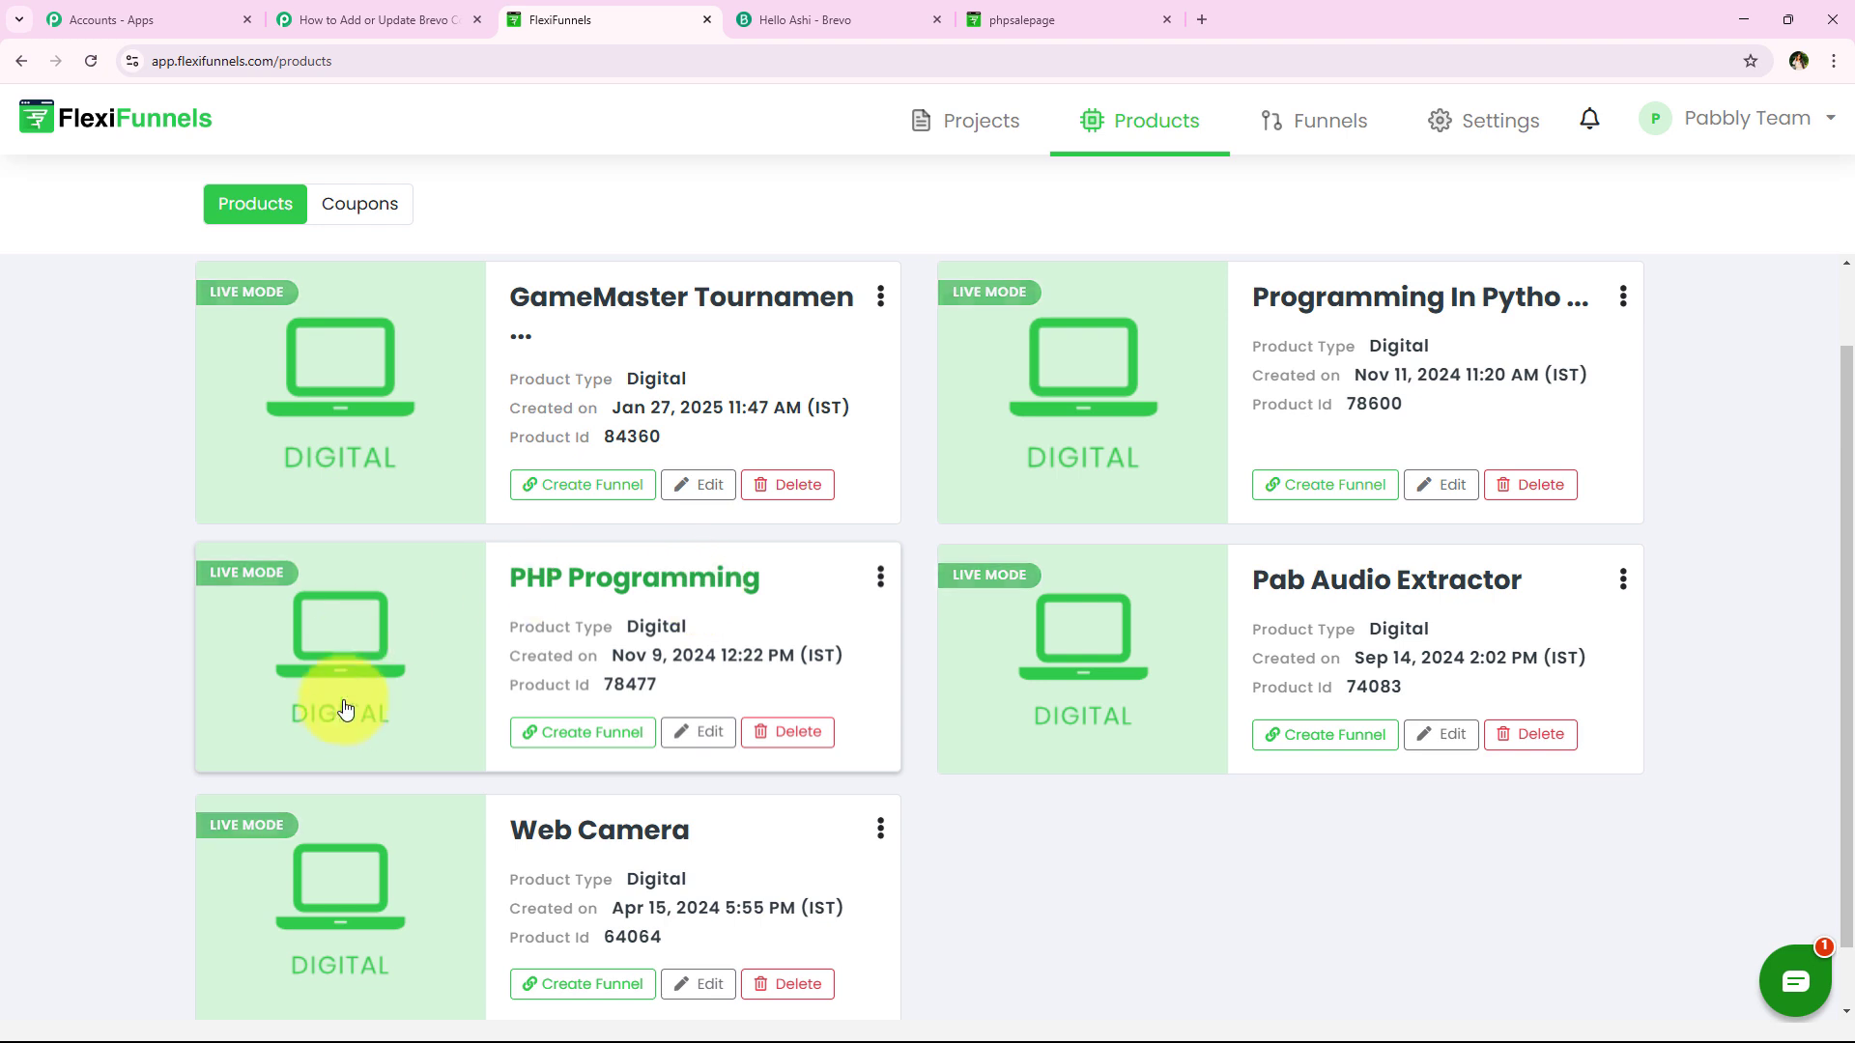
click(697, 731)
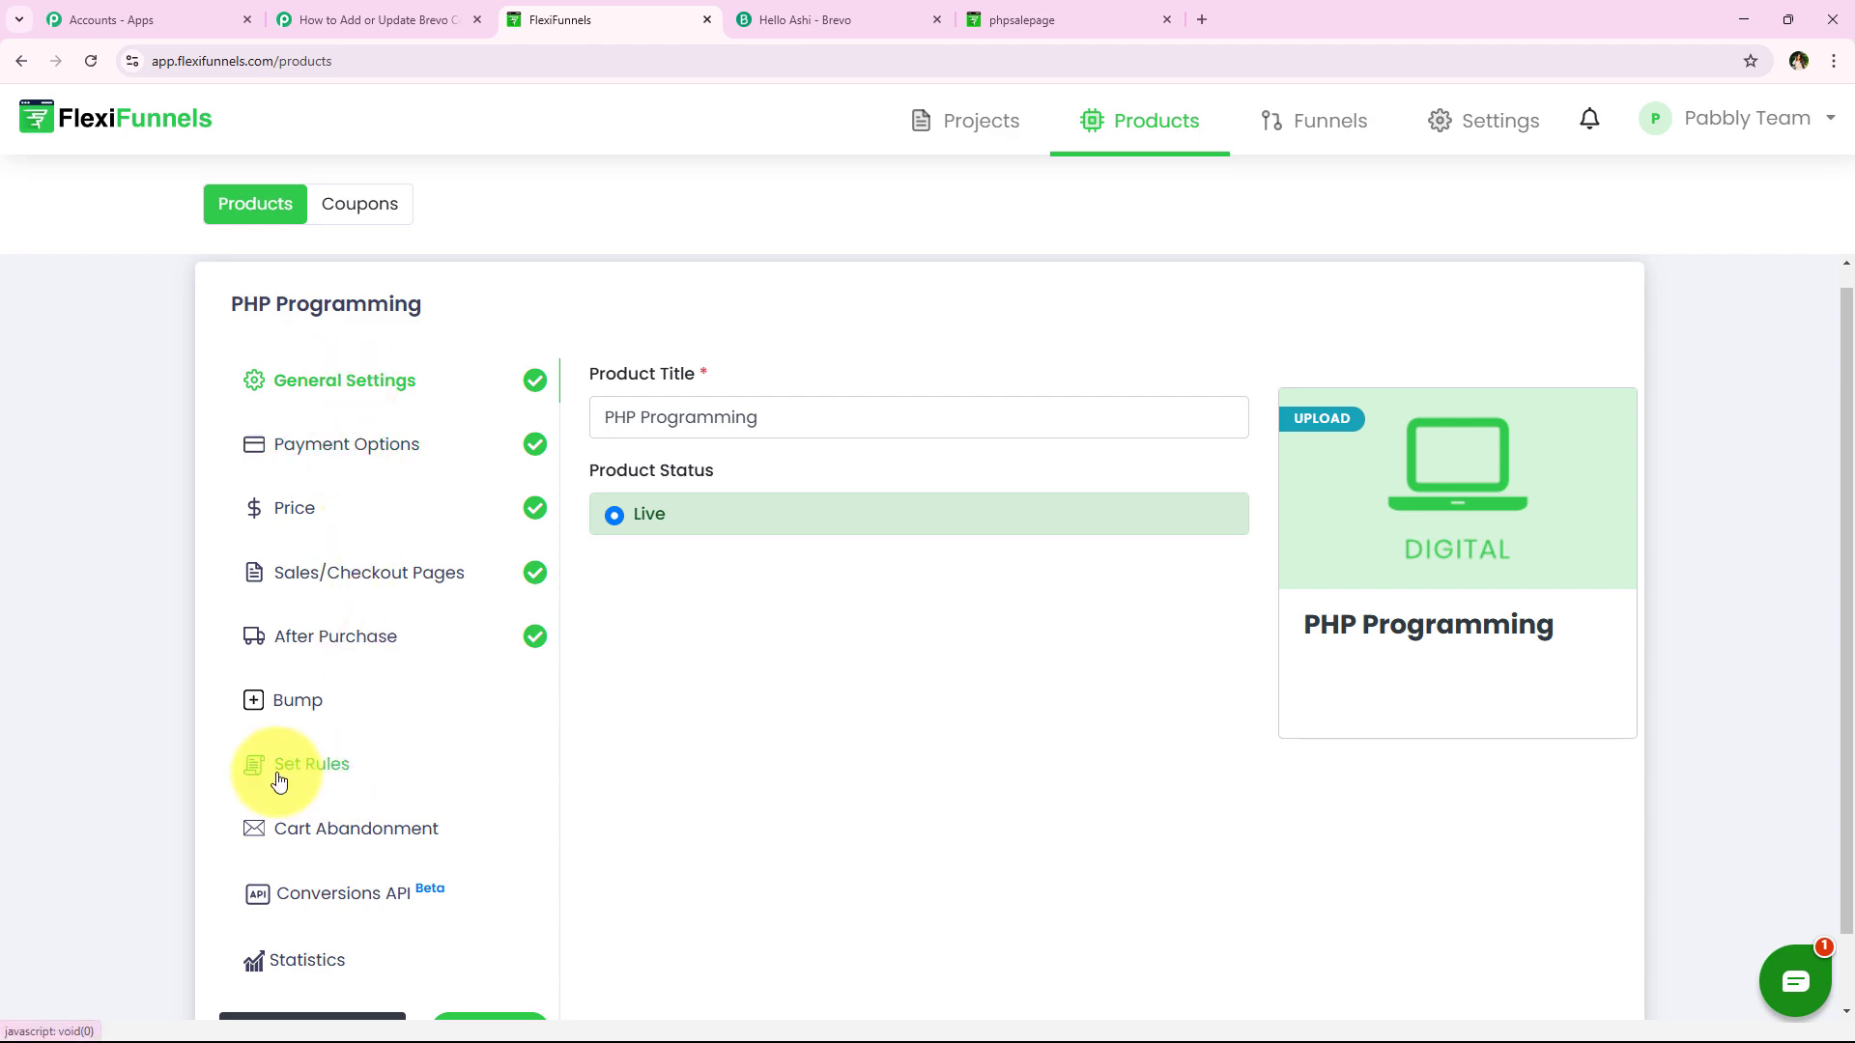
Add a product rule: product is purchased, all pricing options, Webhook as the autoresponder
click(353, 775)
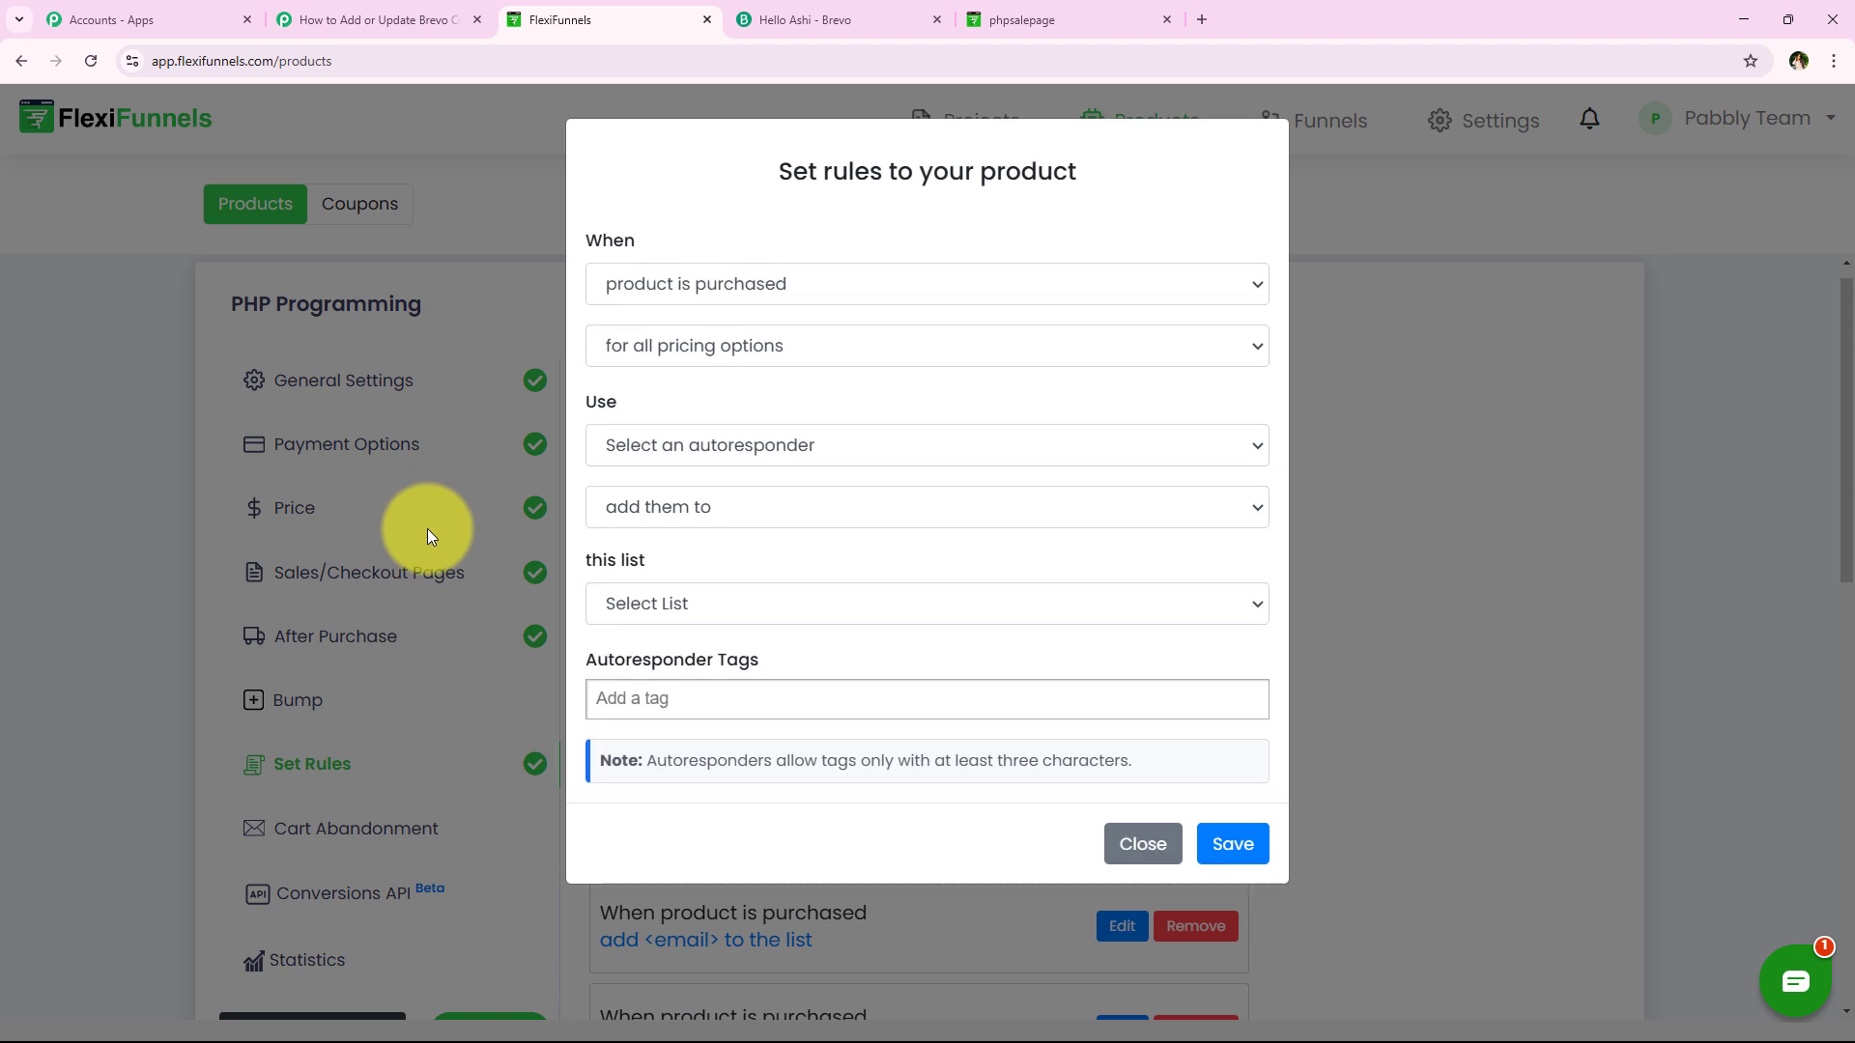
click(666, 237)
click(610, 294)
click(685, 353)
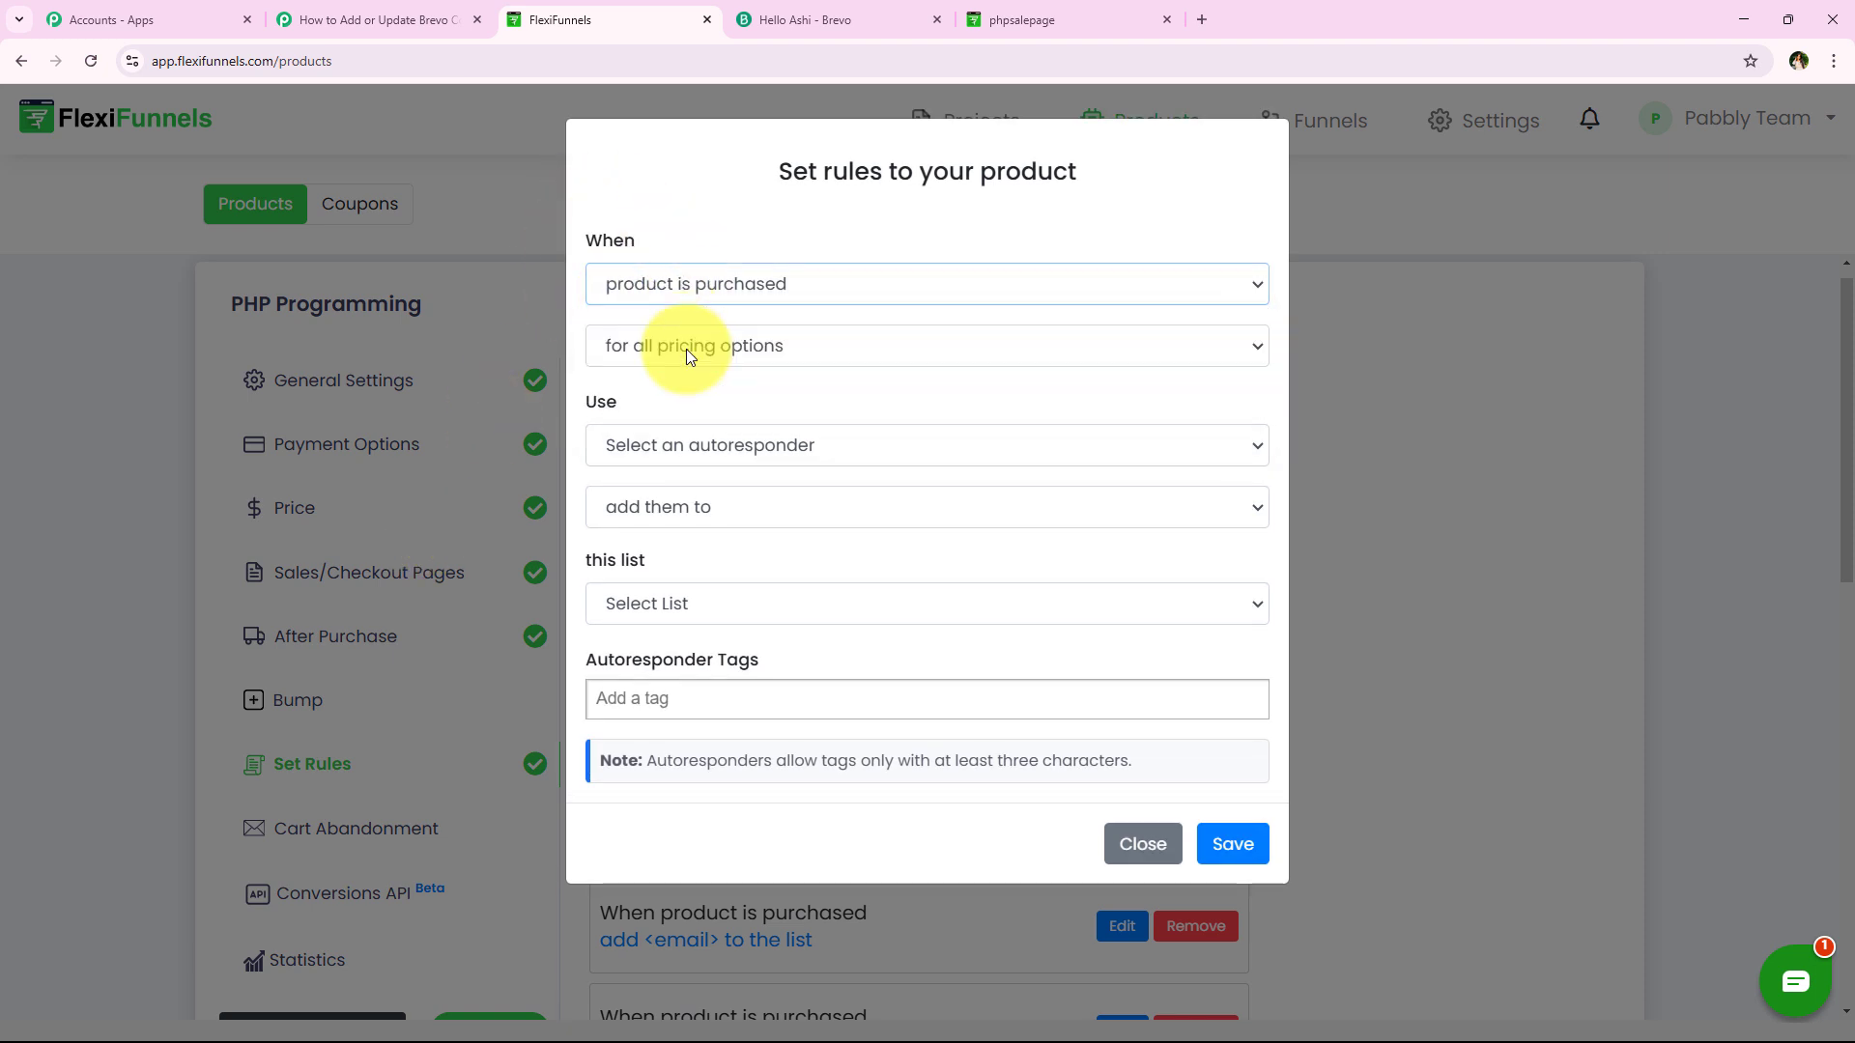
click(683, 344)
click(698, 380)
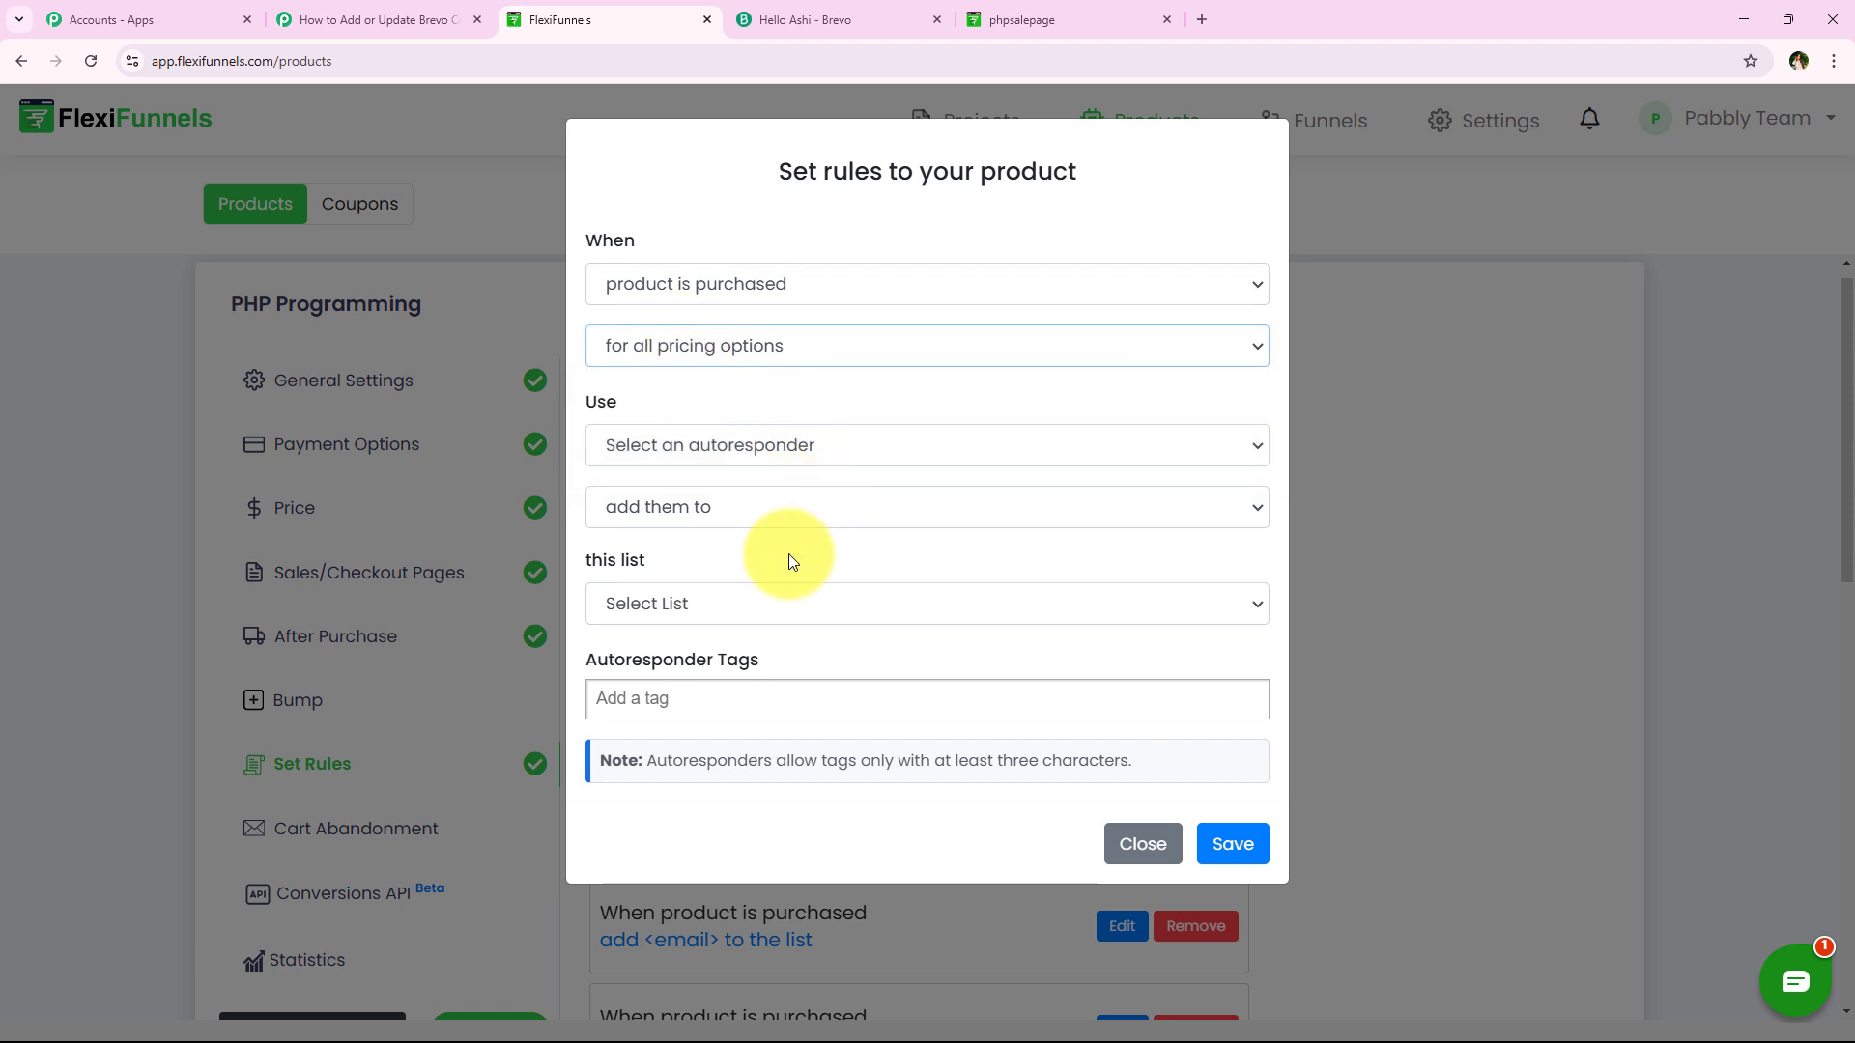
click(701, 448)
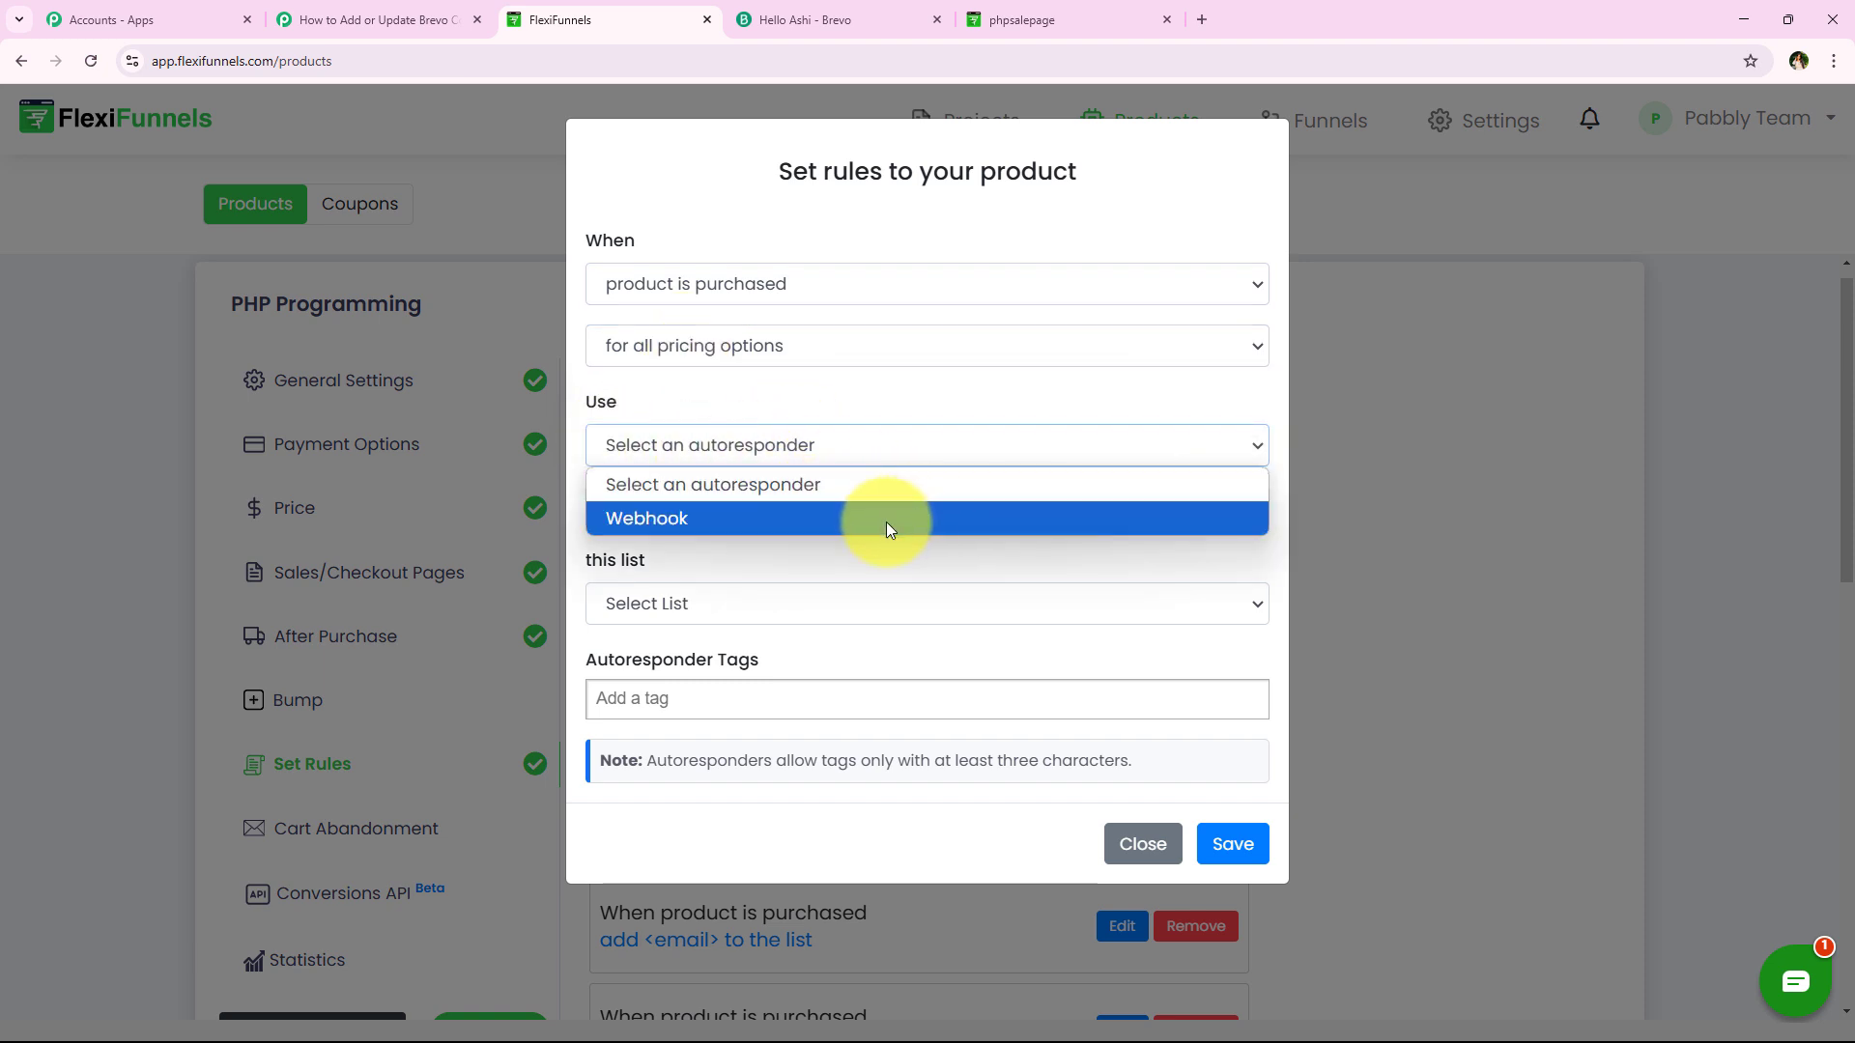
click(885, 519)
Name the webhook 'New Contact', paste the Pabbly webhook URL, and save the rule
click(719, 392)
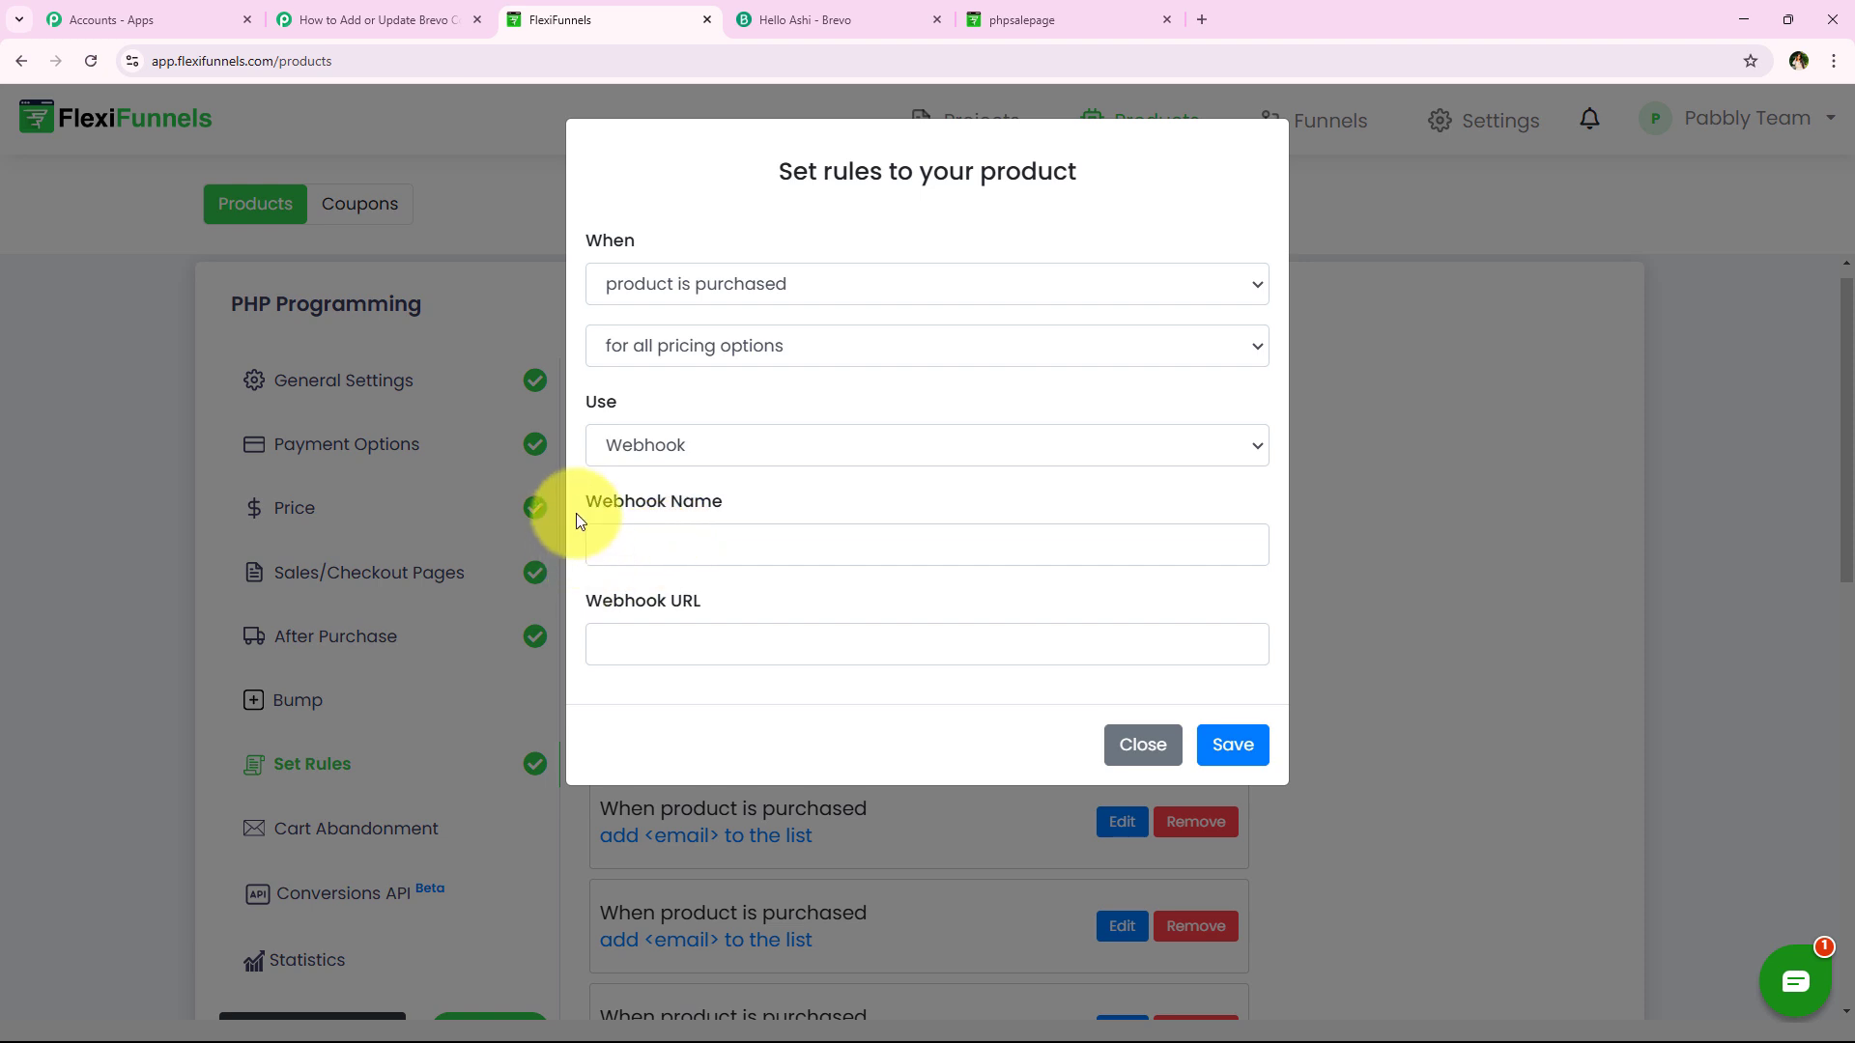
click(752, 537)
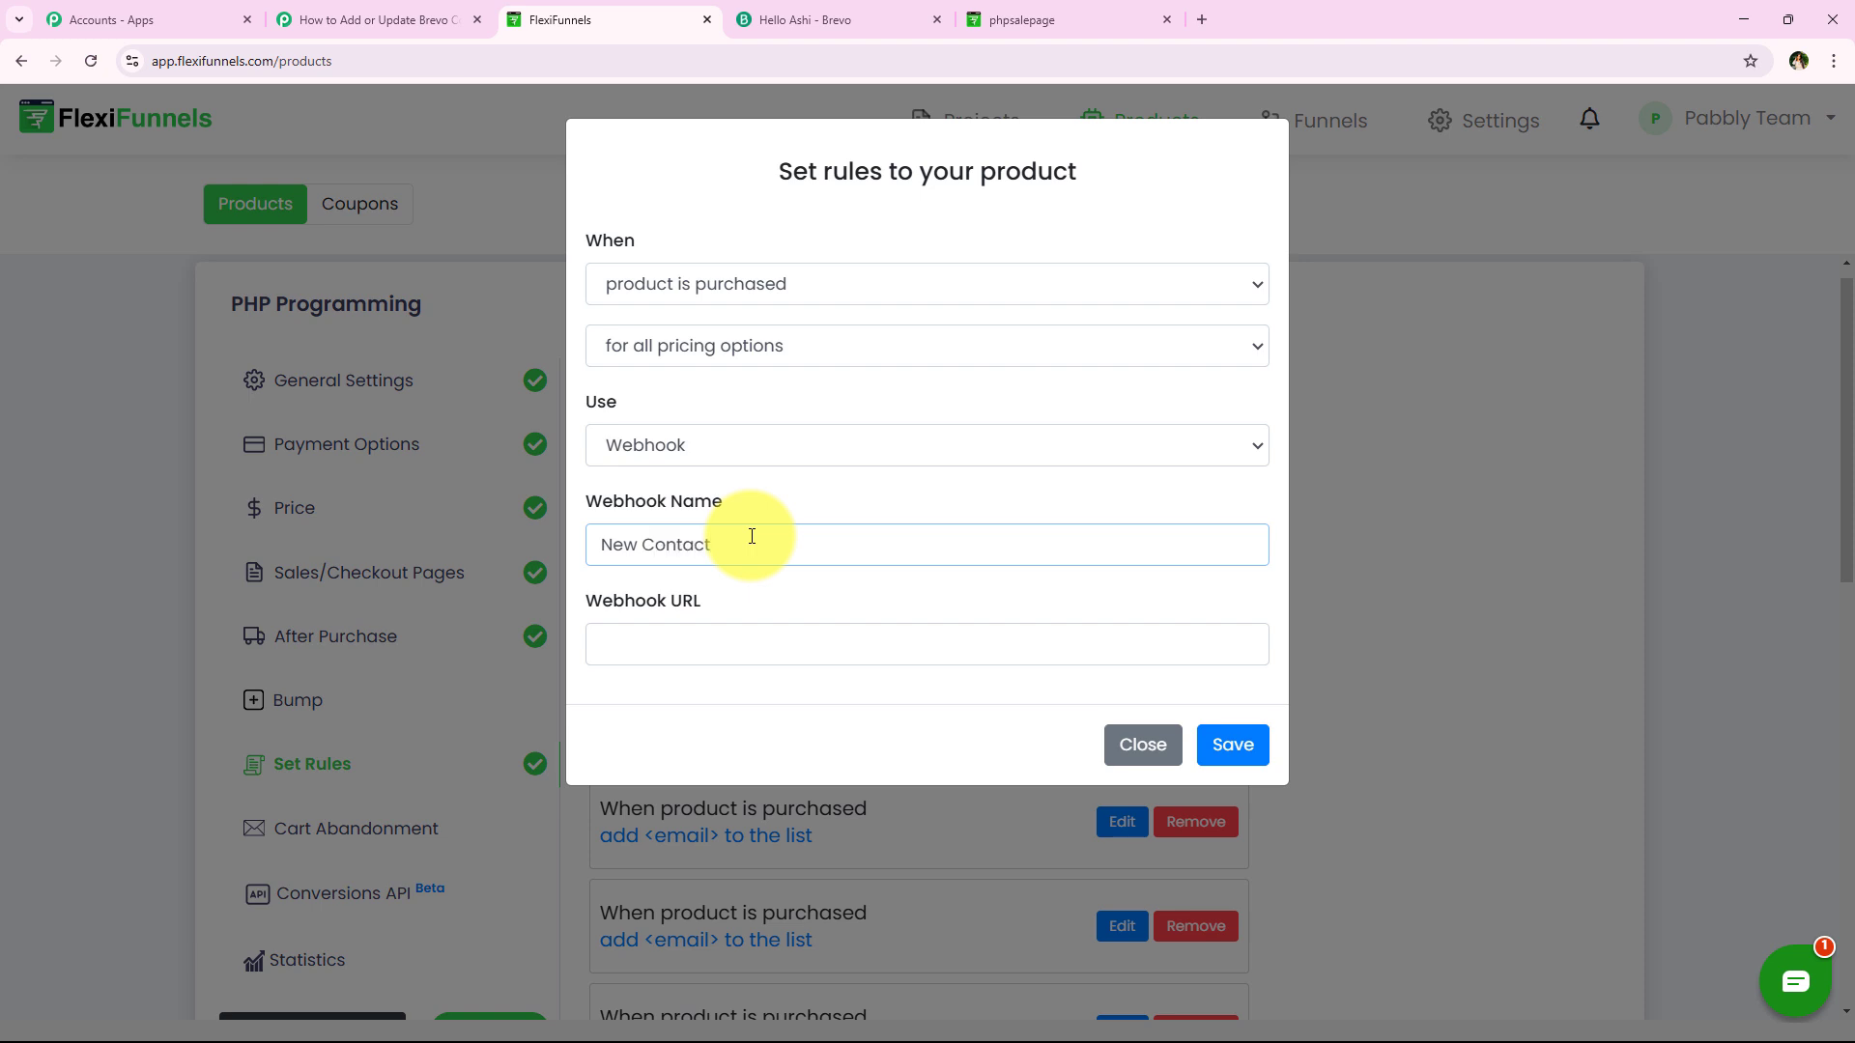
click(739, 648)
right_click(740, 655)
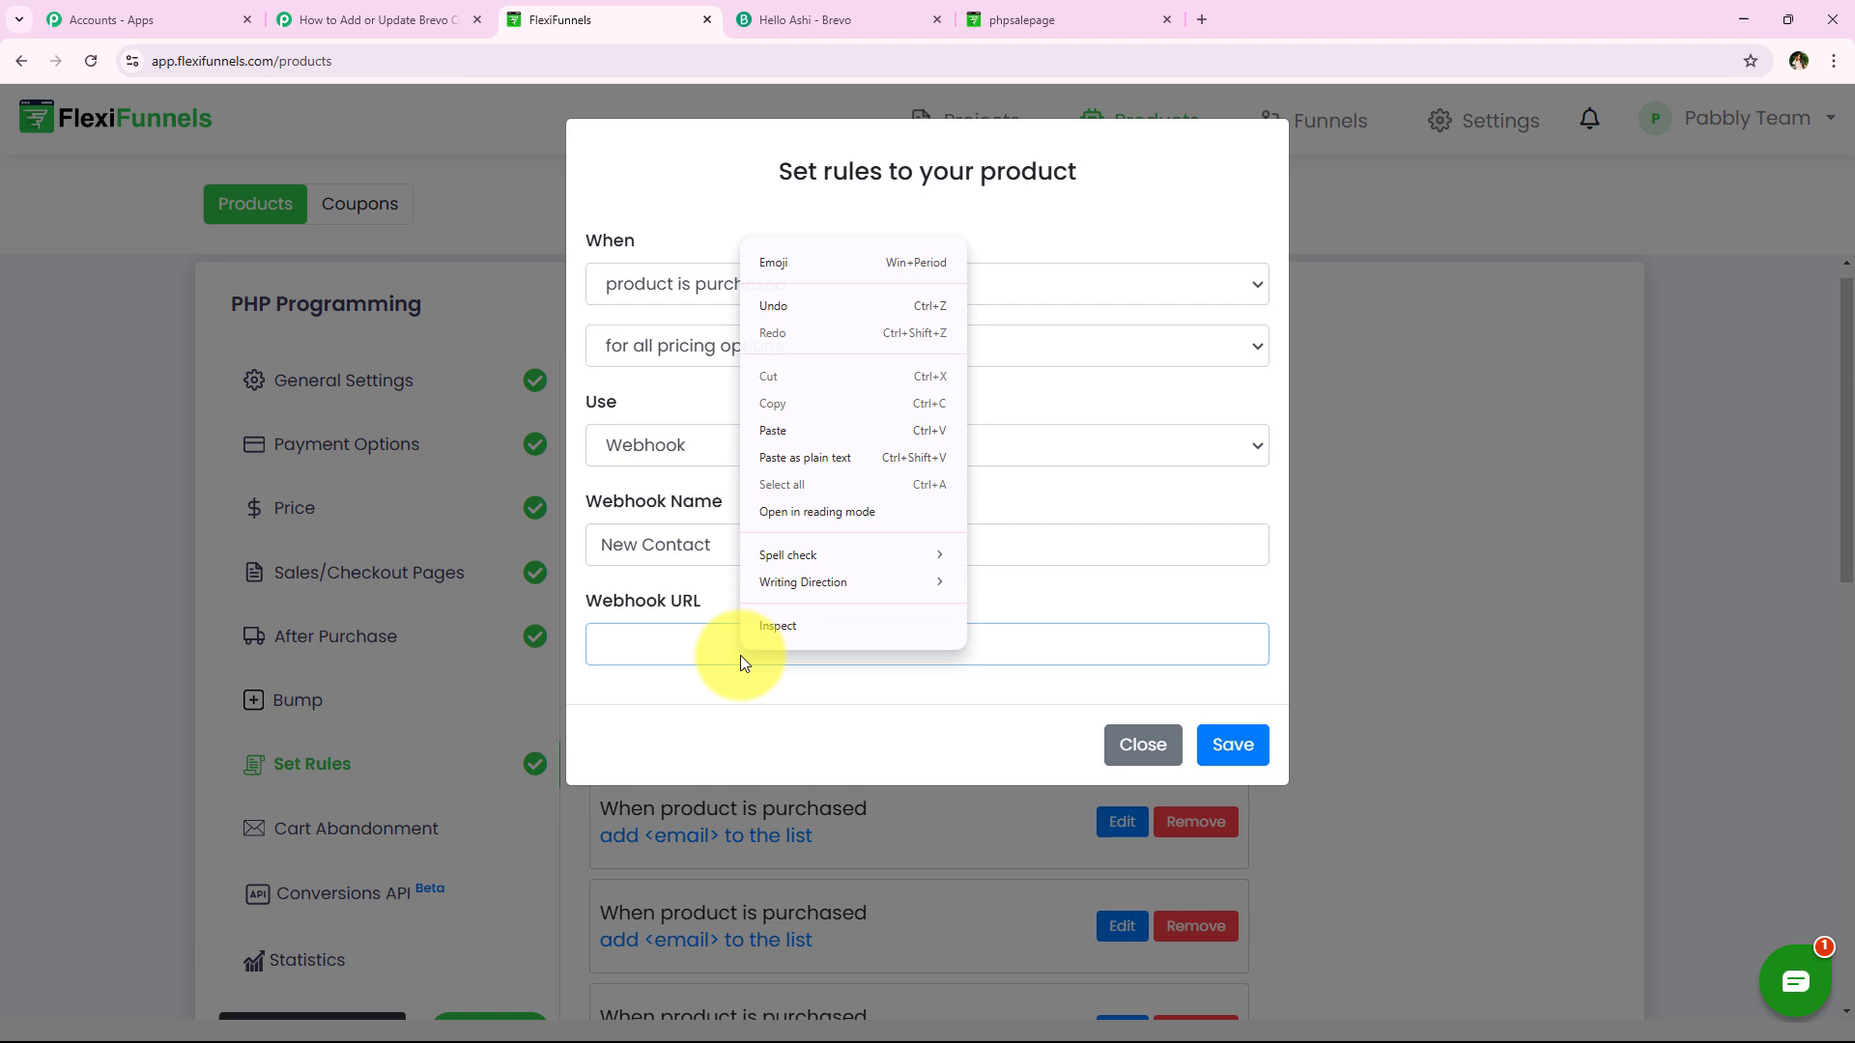
click(861, 441)
click(715, 576)
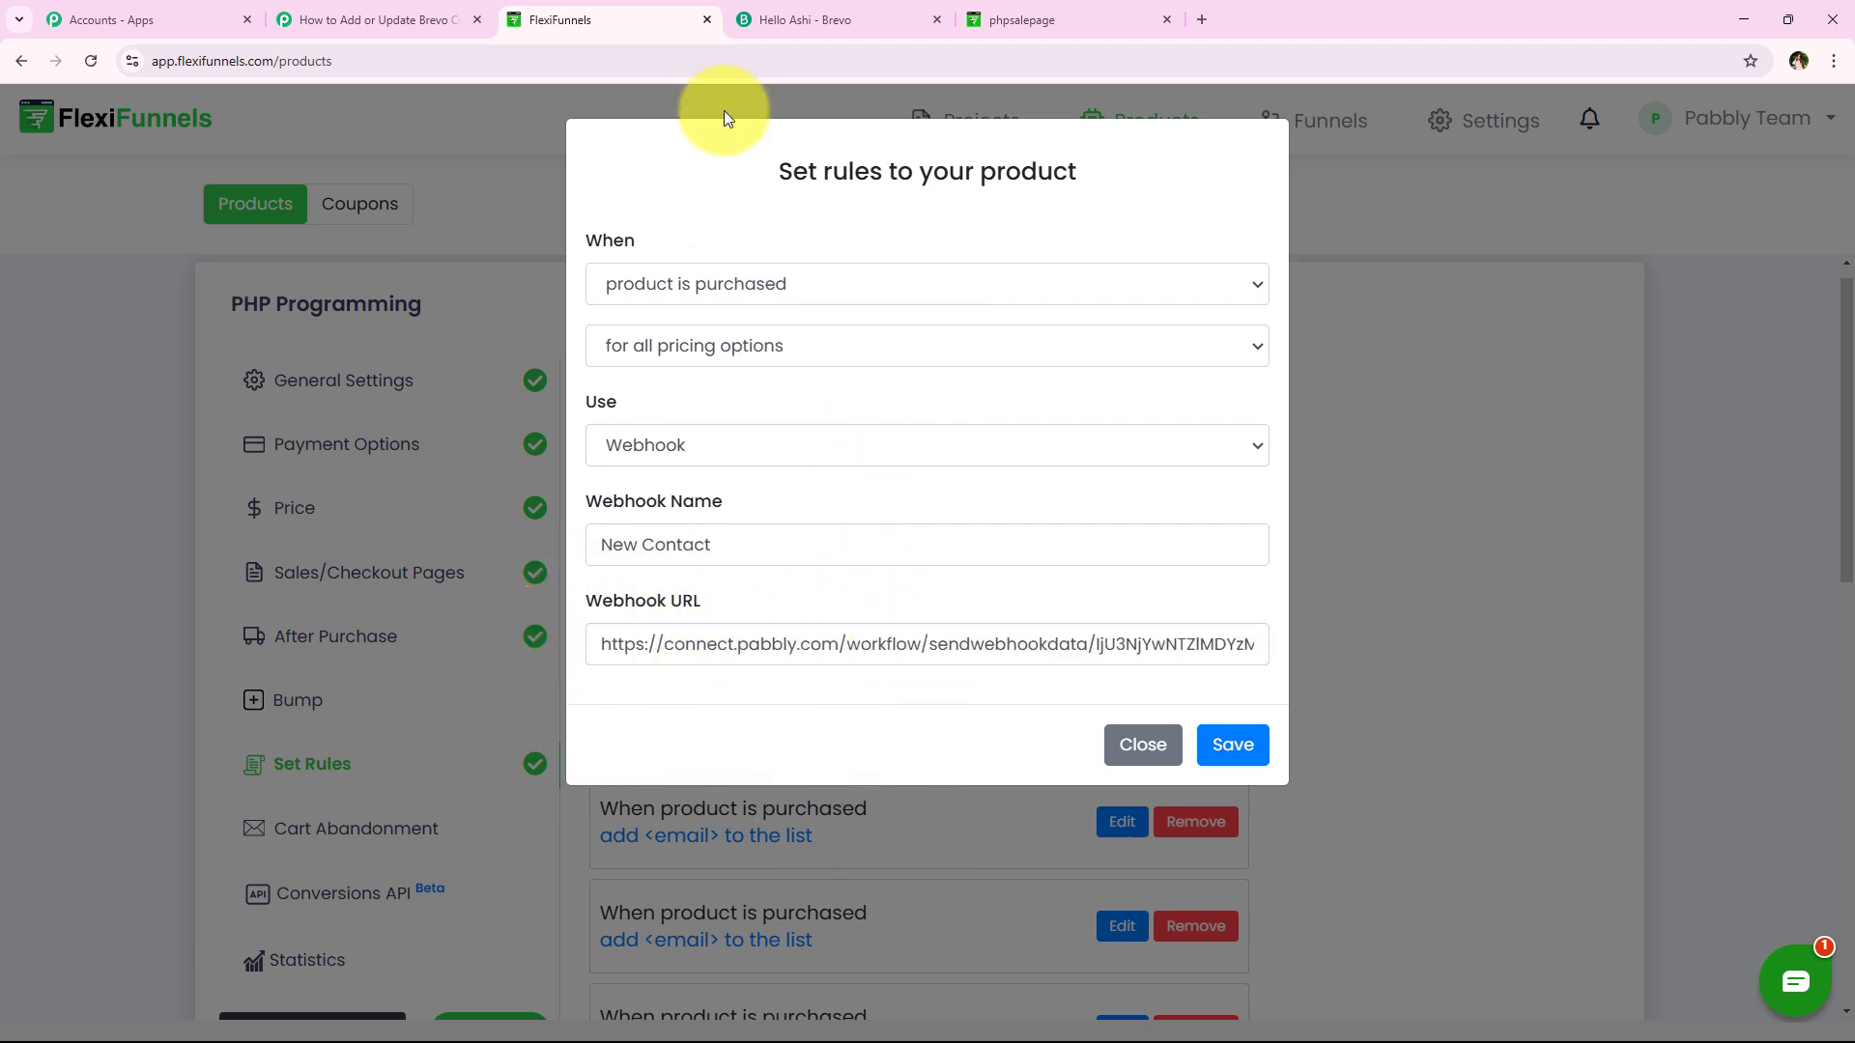
click(1213, 760)
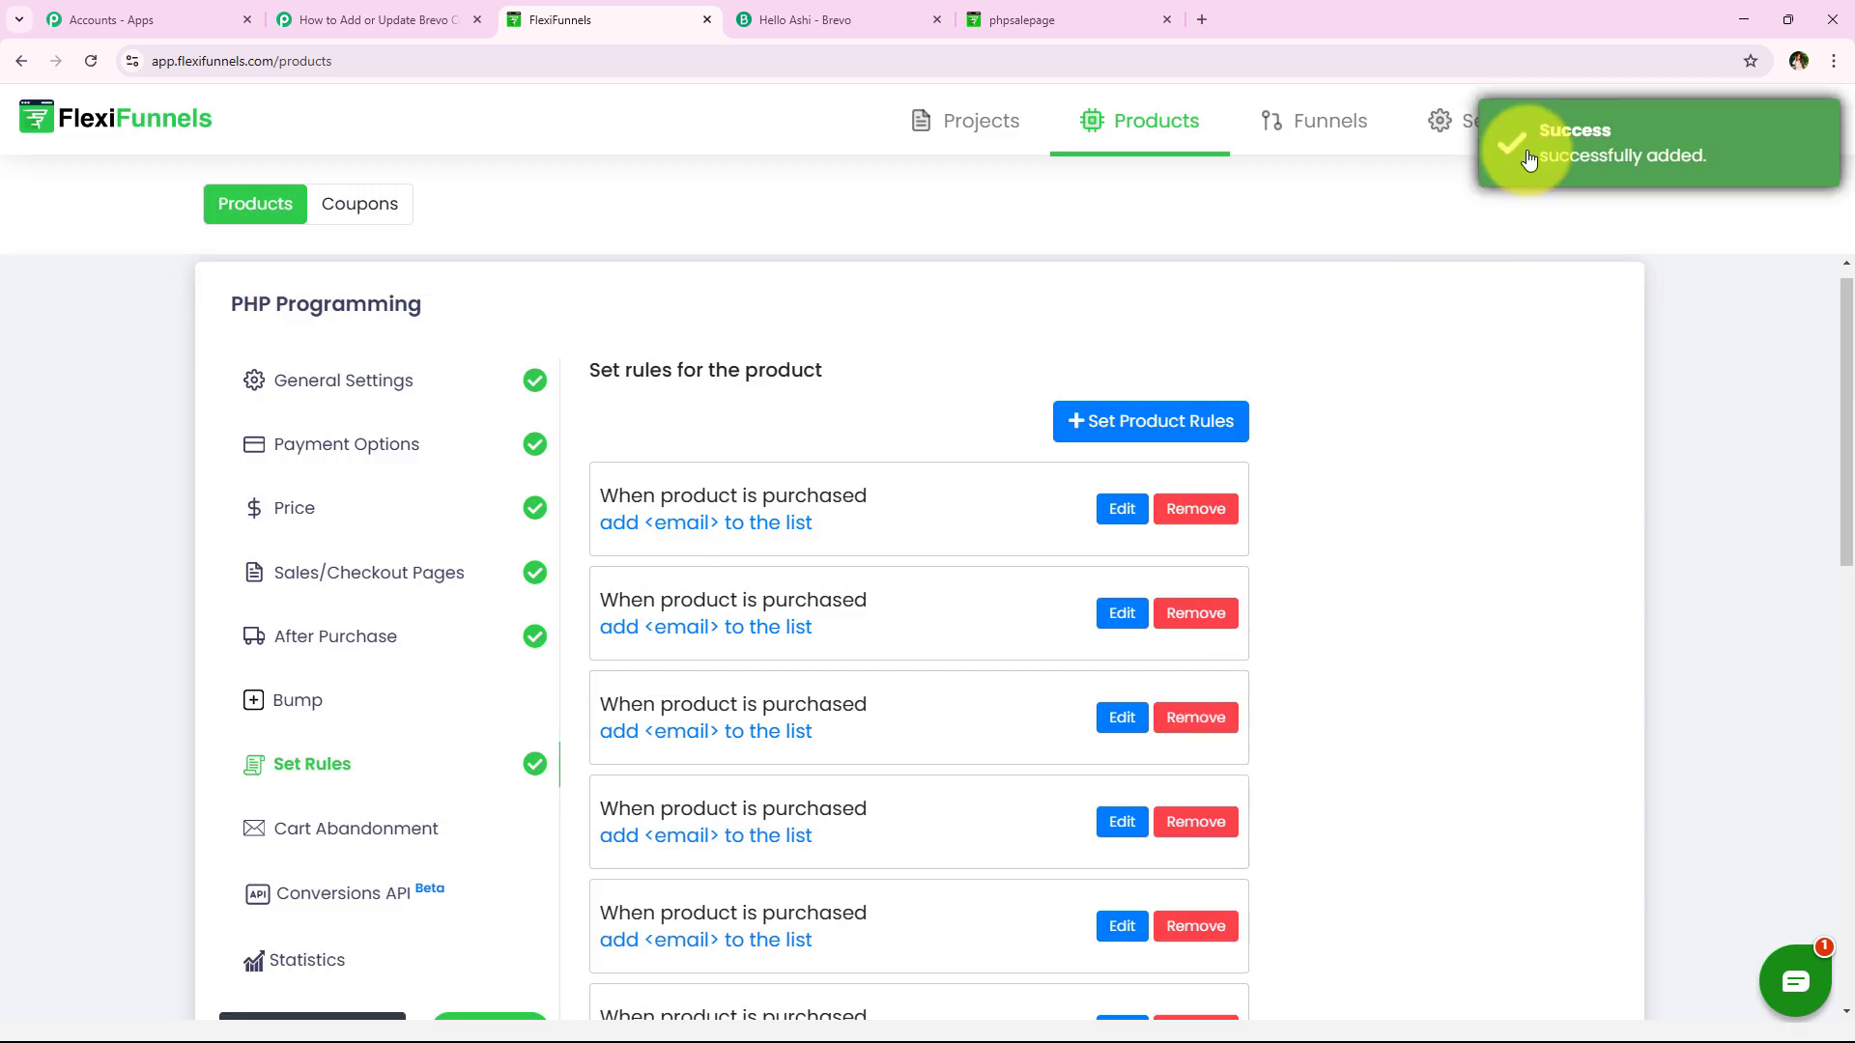
drag(1528, 157, 1705, 157)
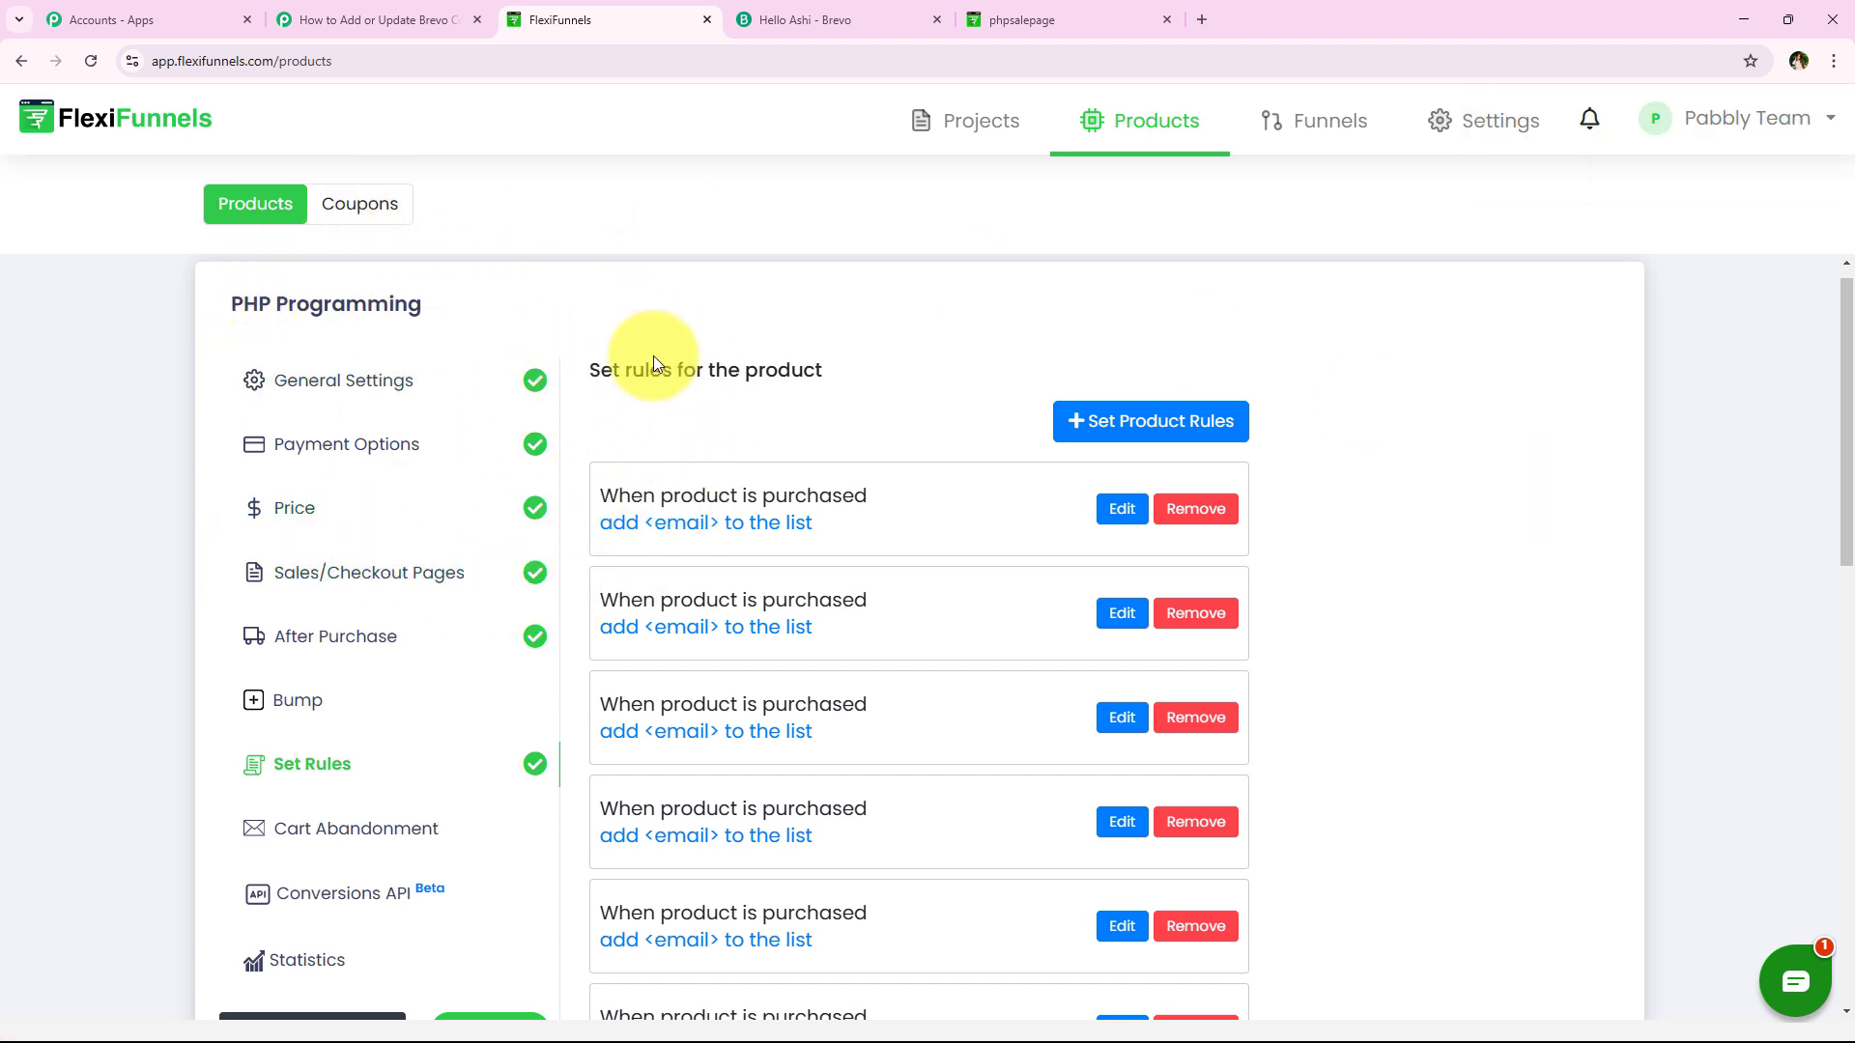
click(370, 19)
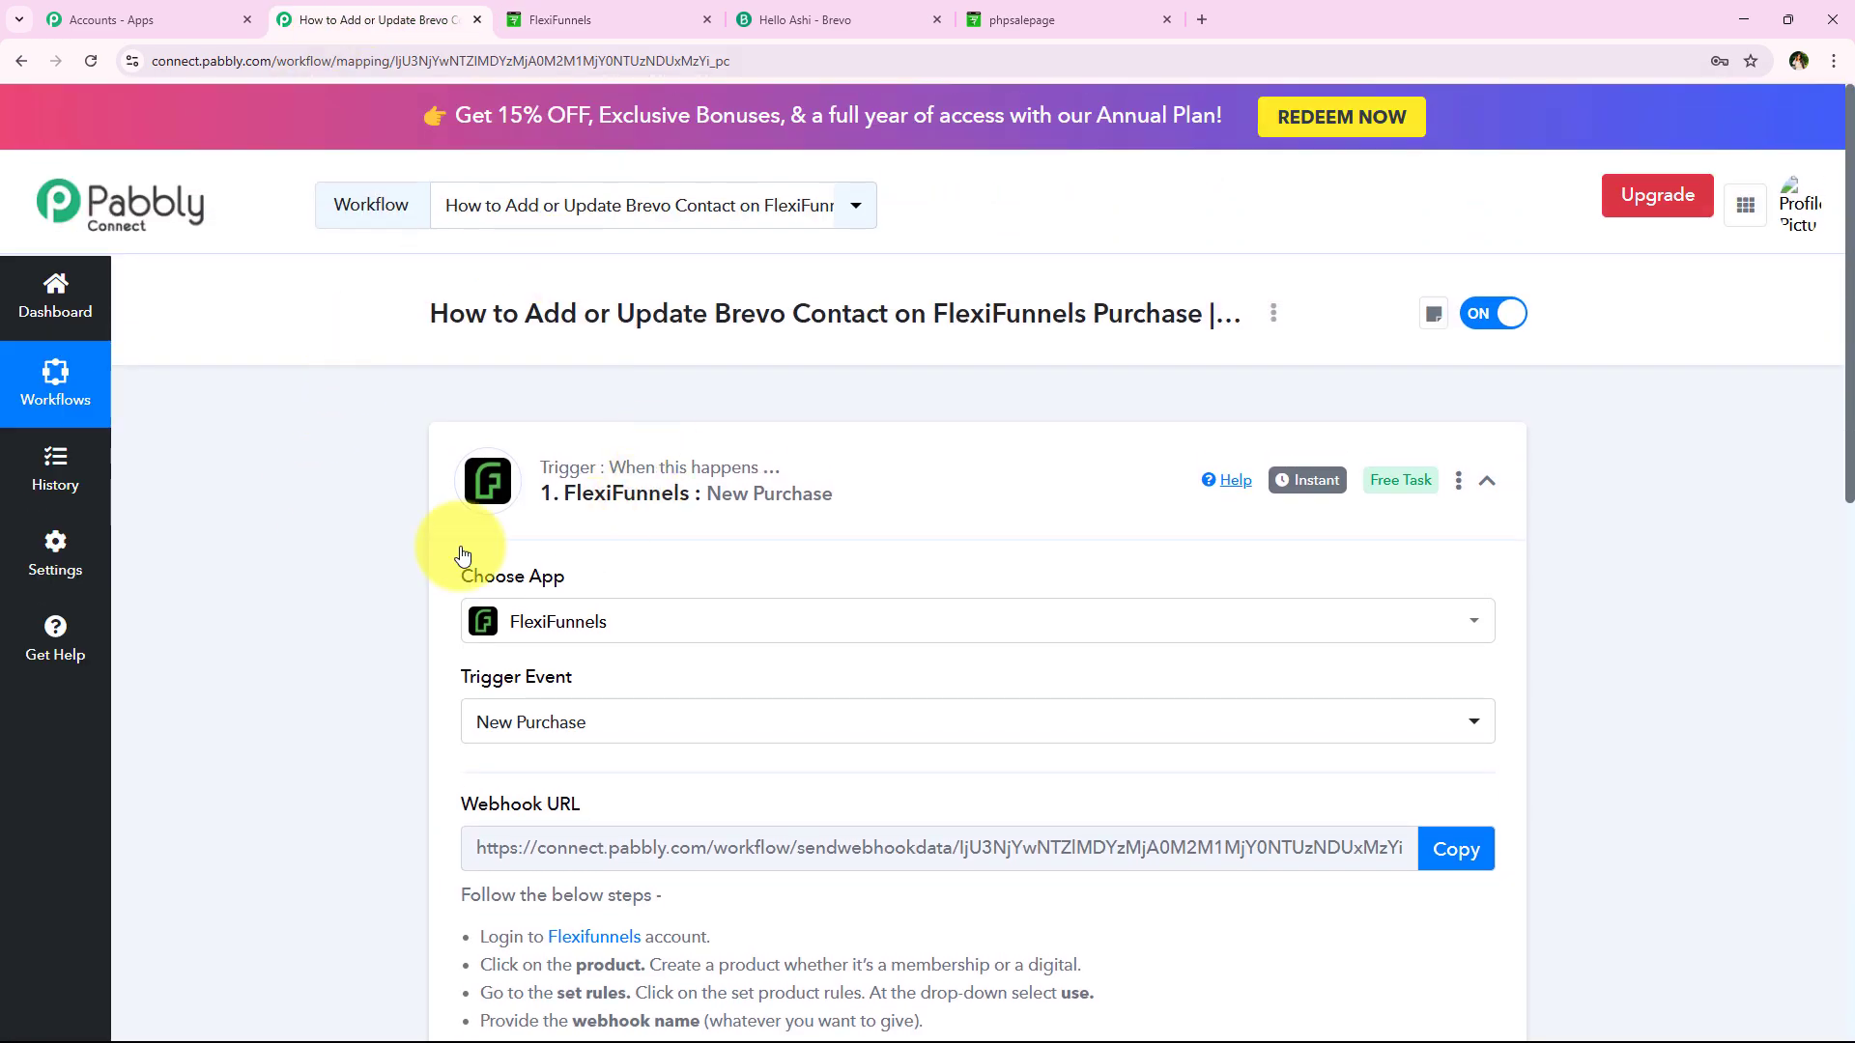
scroll(487, 503, down, 2)
scroll(487, 490, down, 4)
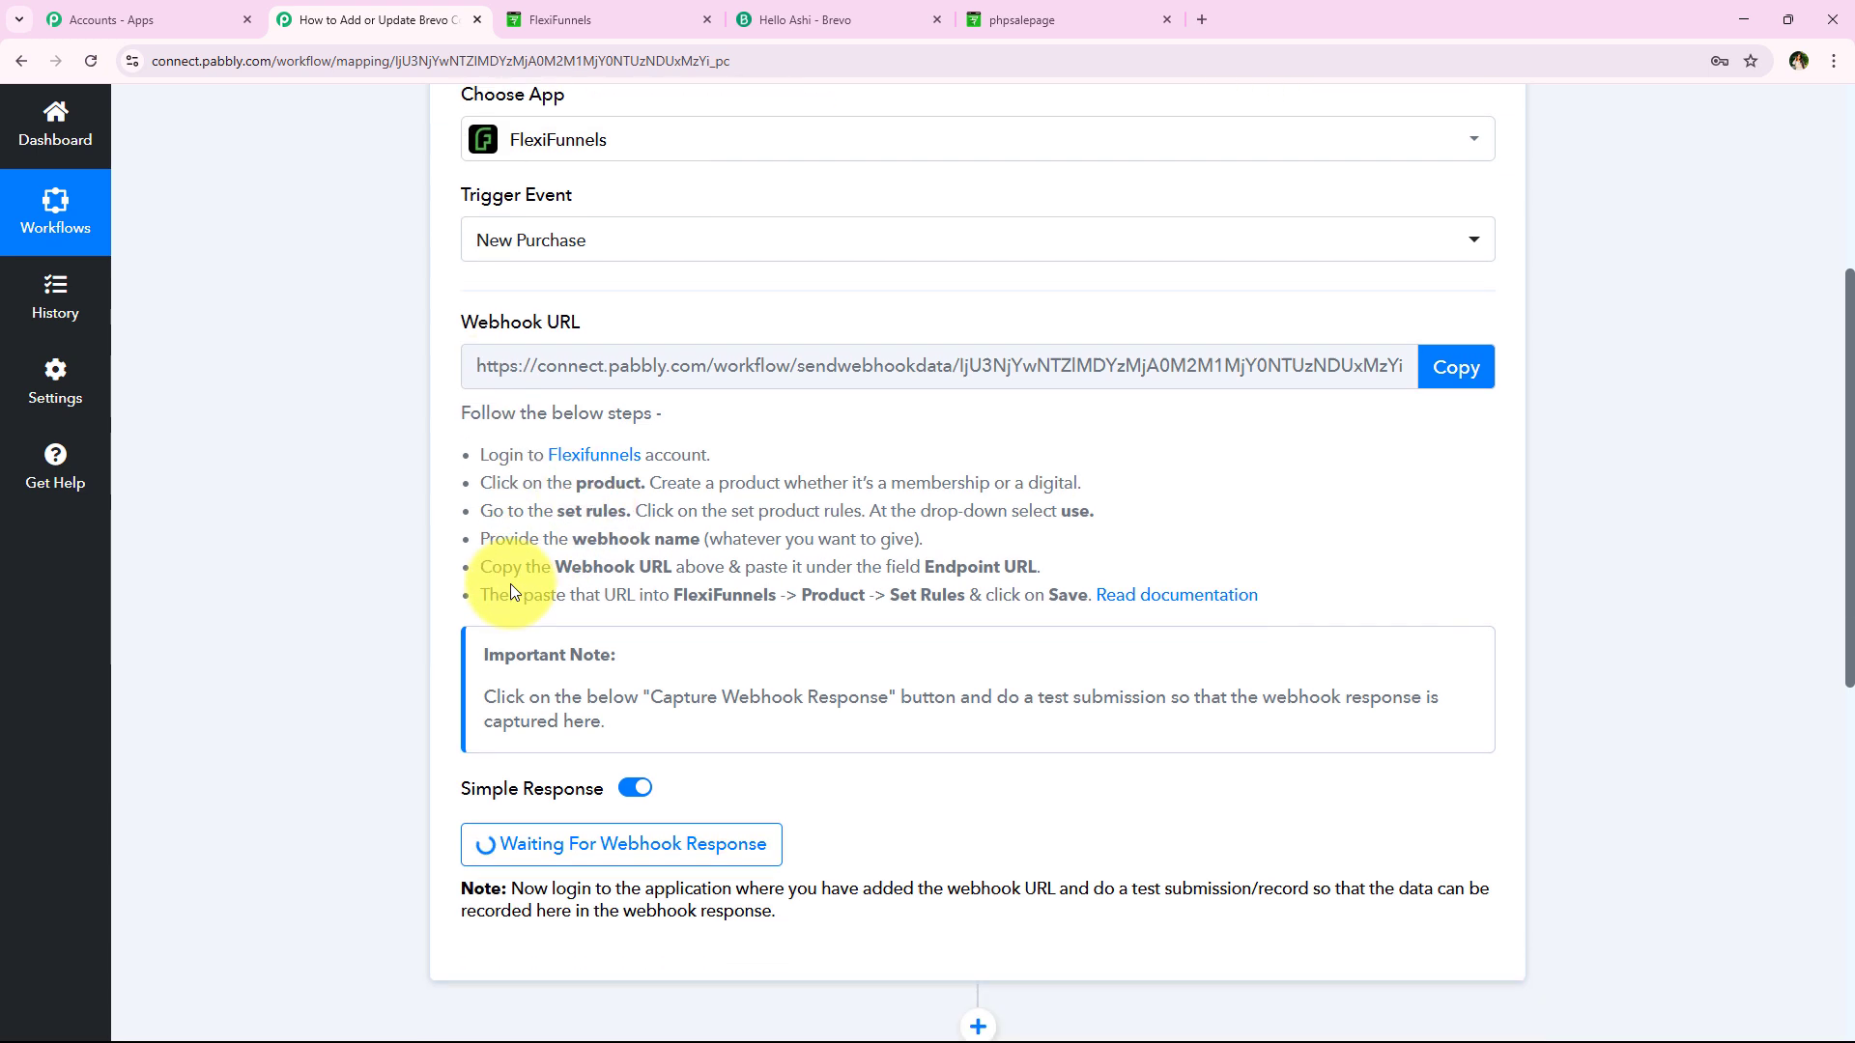
scroll(302, 574, down, 1)
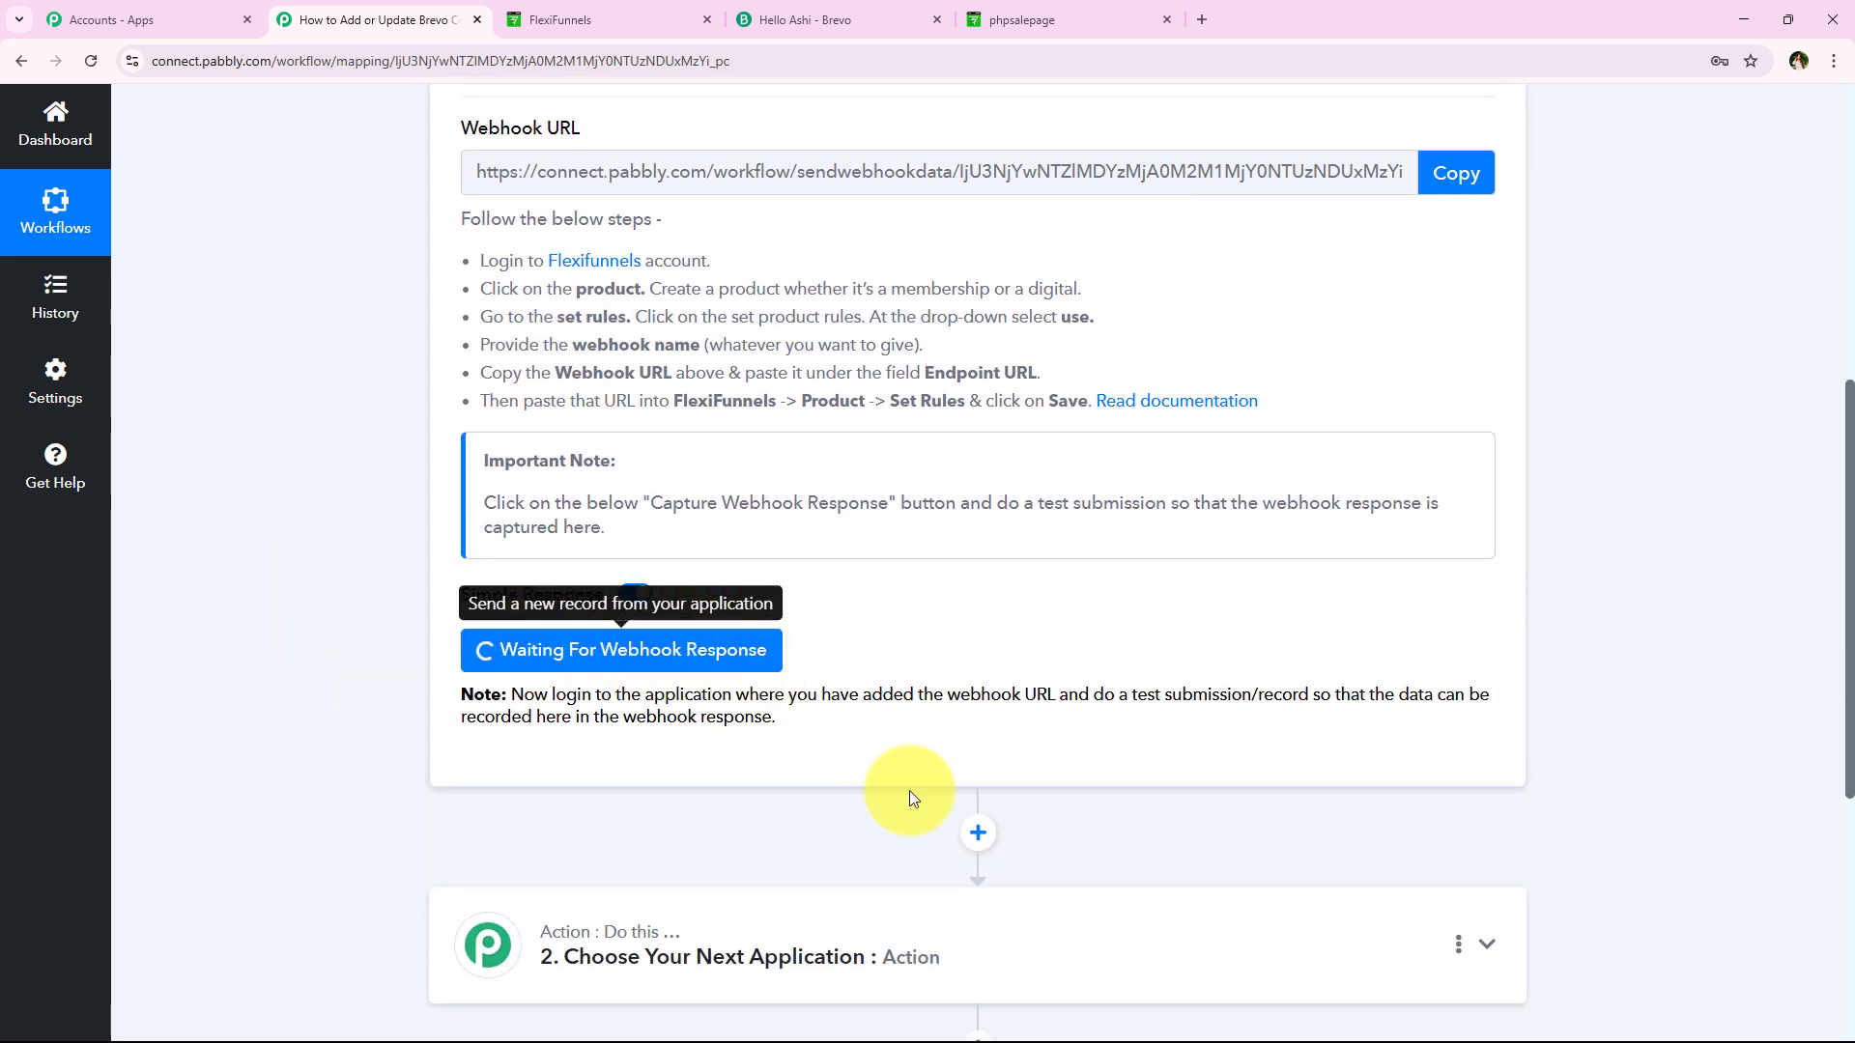
drag(1098, 694, 1315, 693)
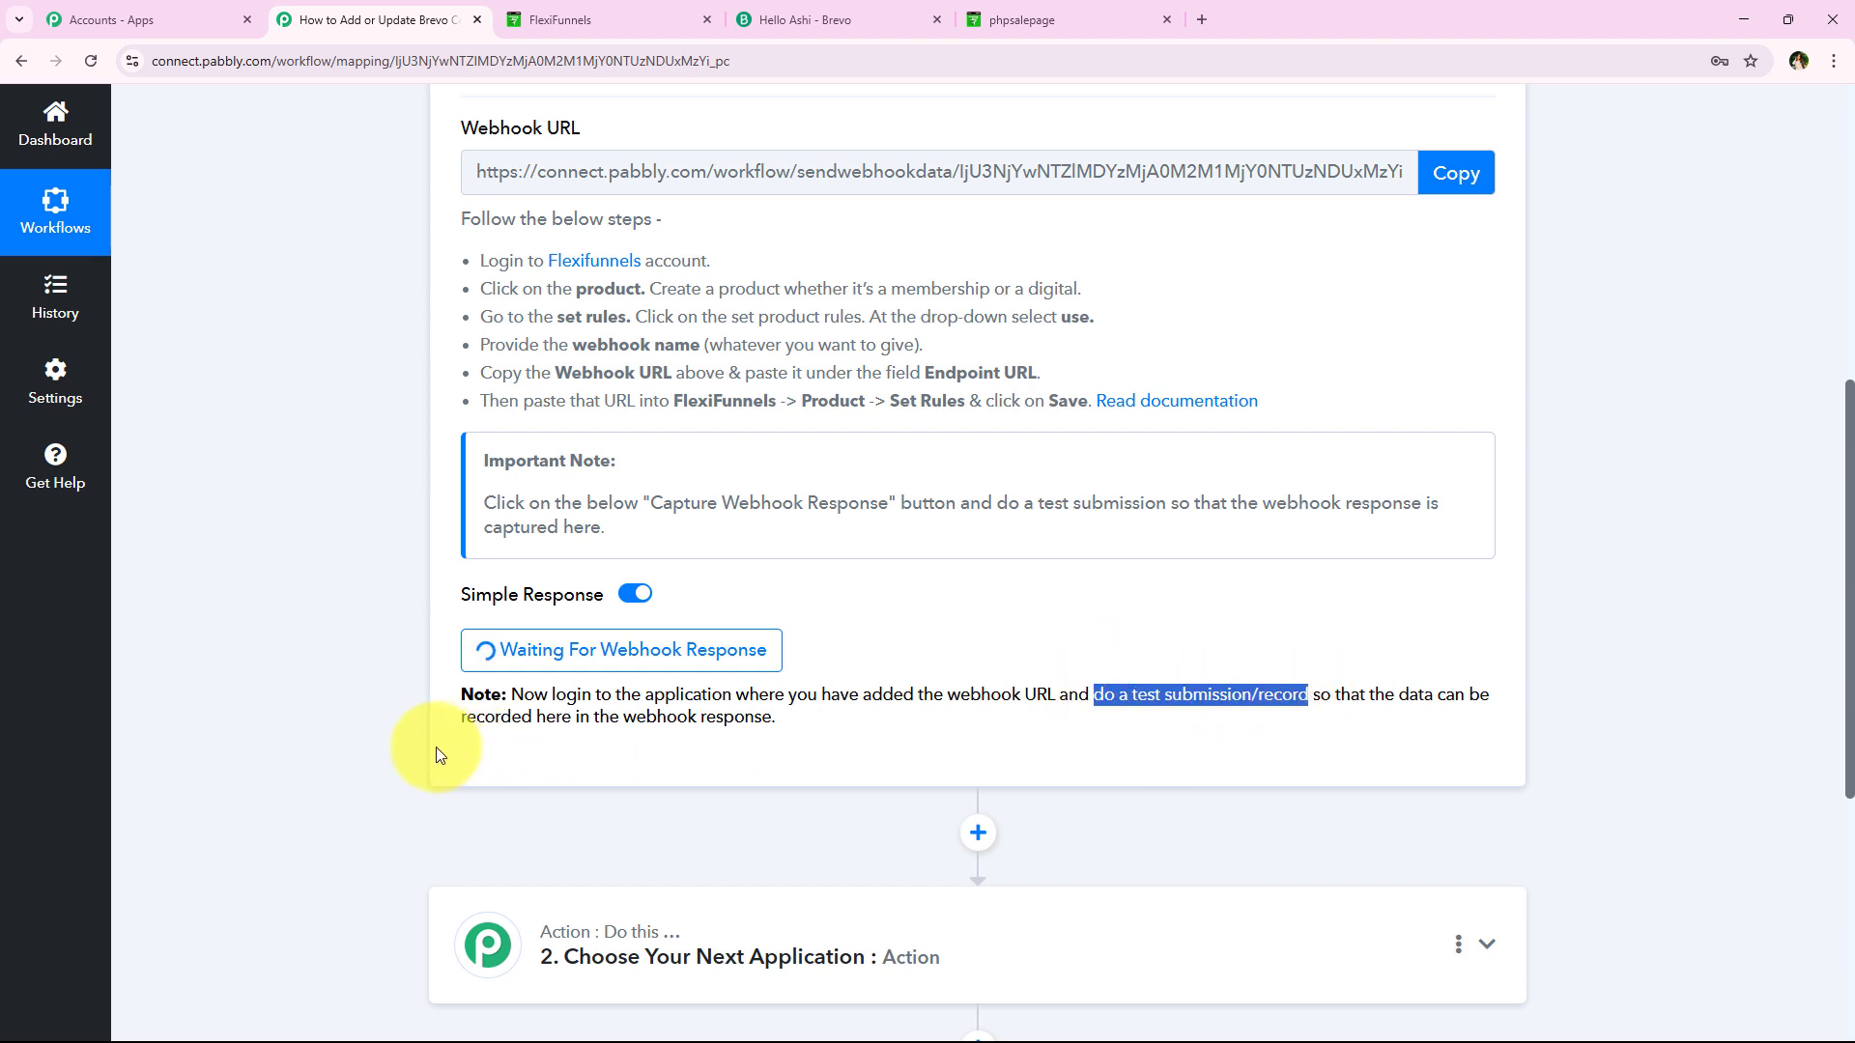
click(381, 736)
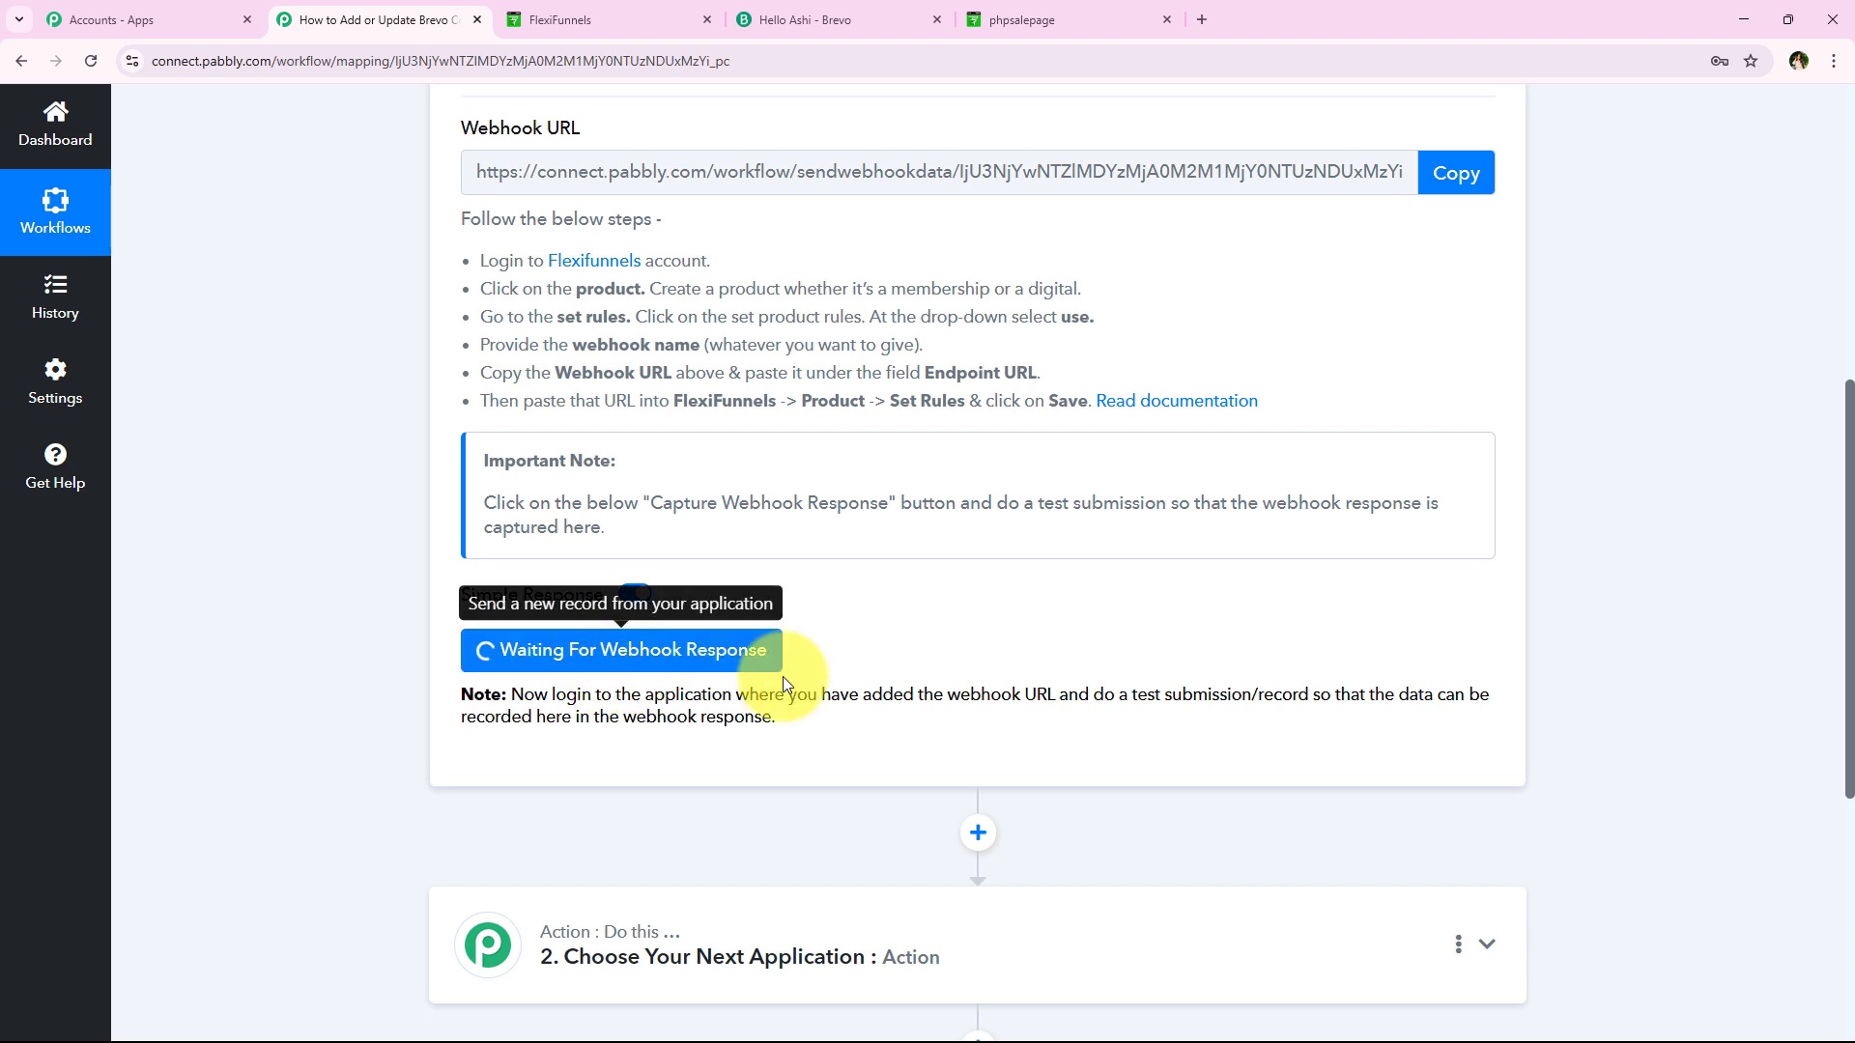
drag(1128, 696, 1328, 695)
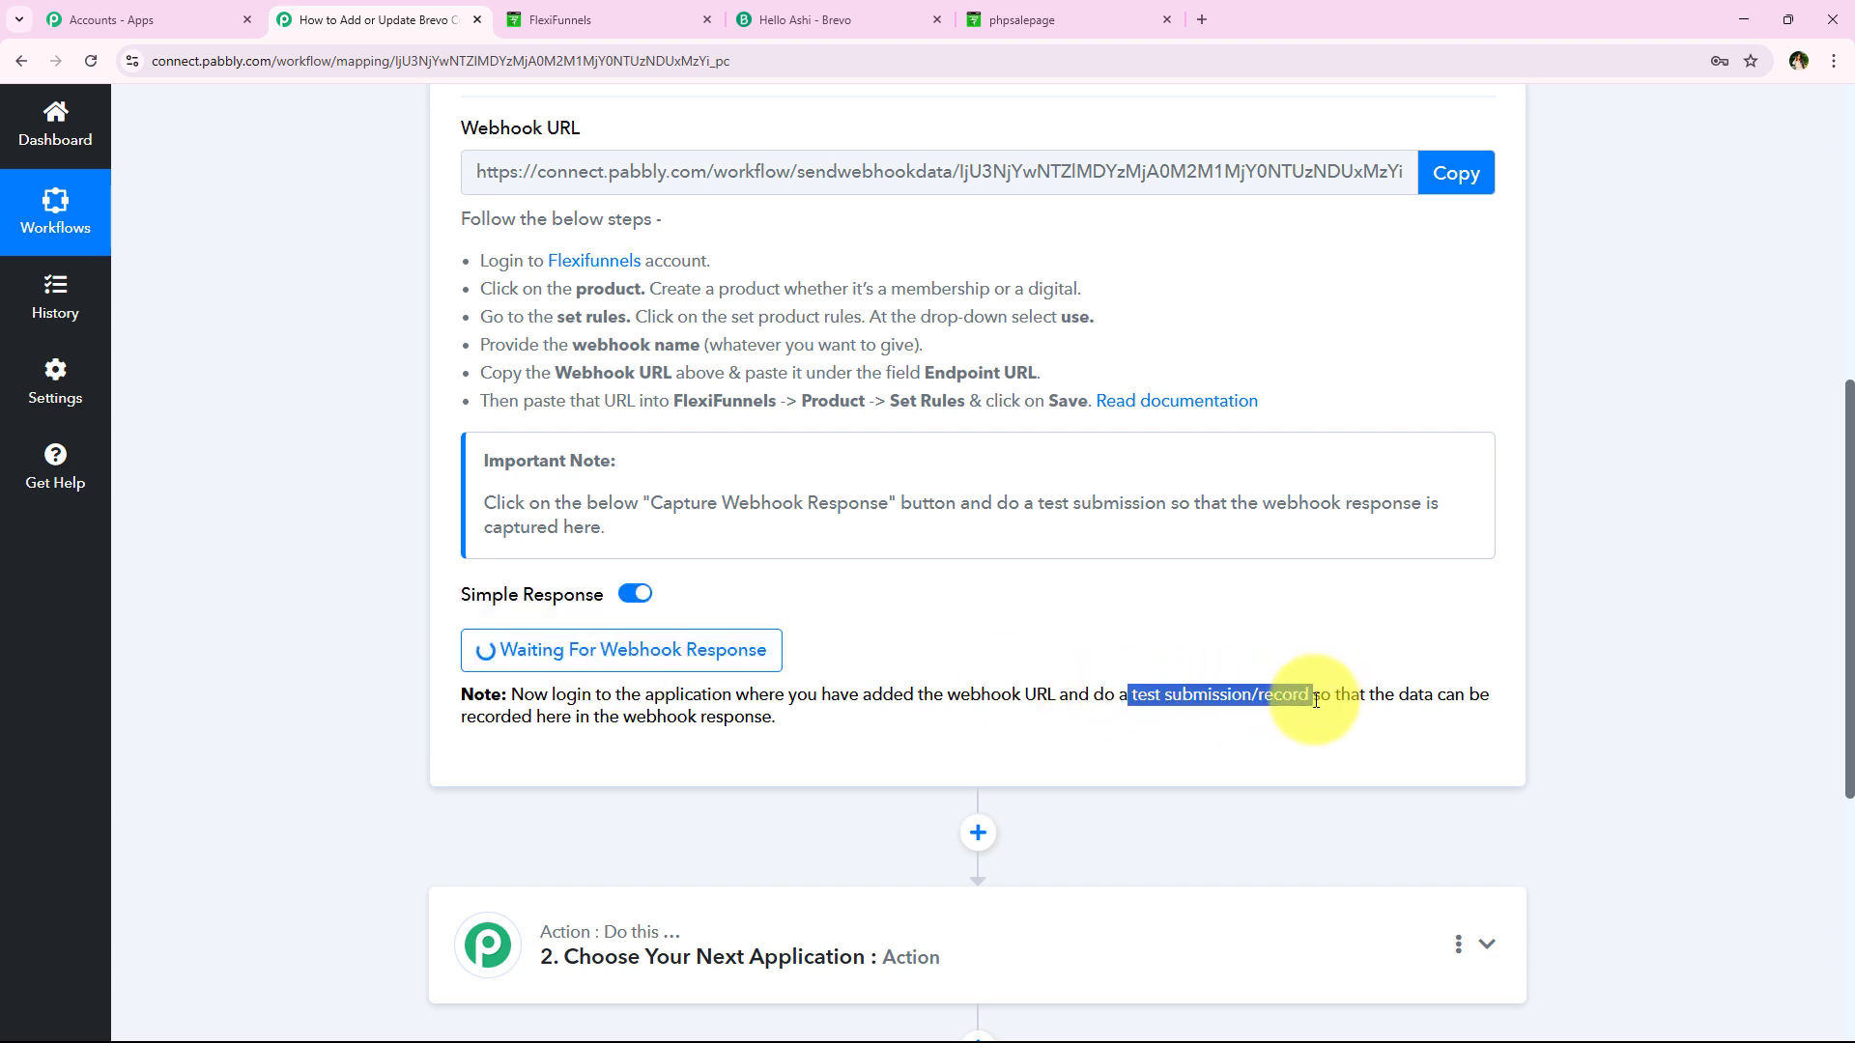
click(216, 739)
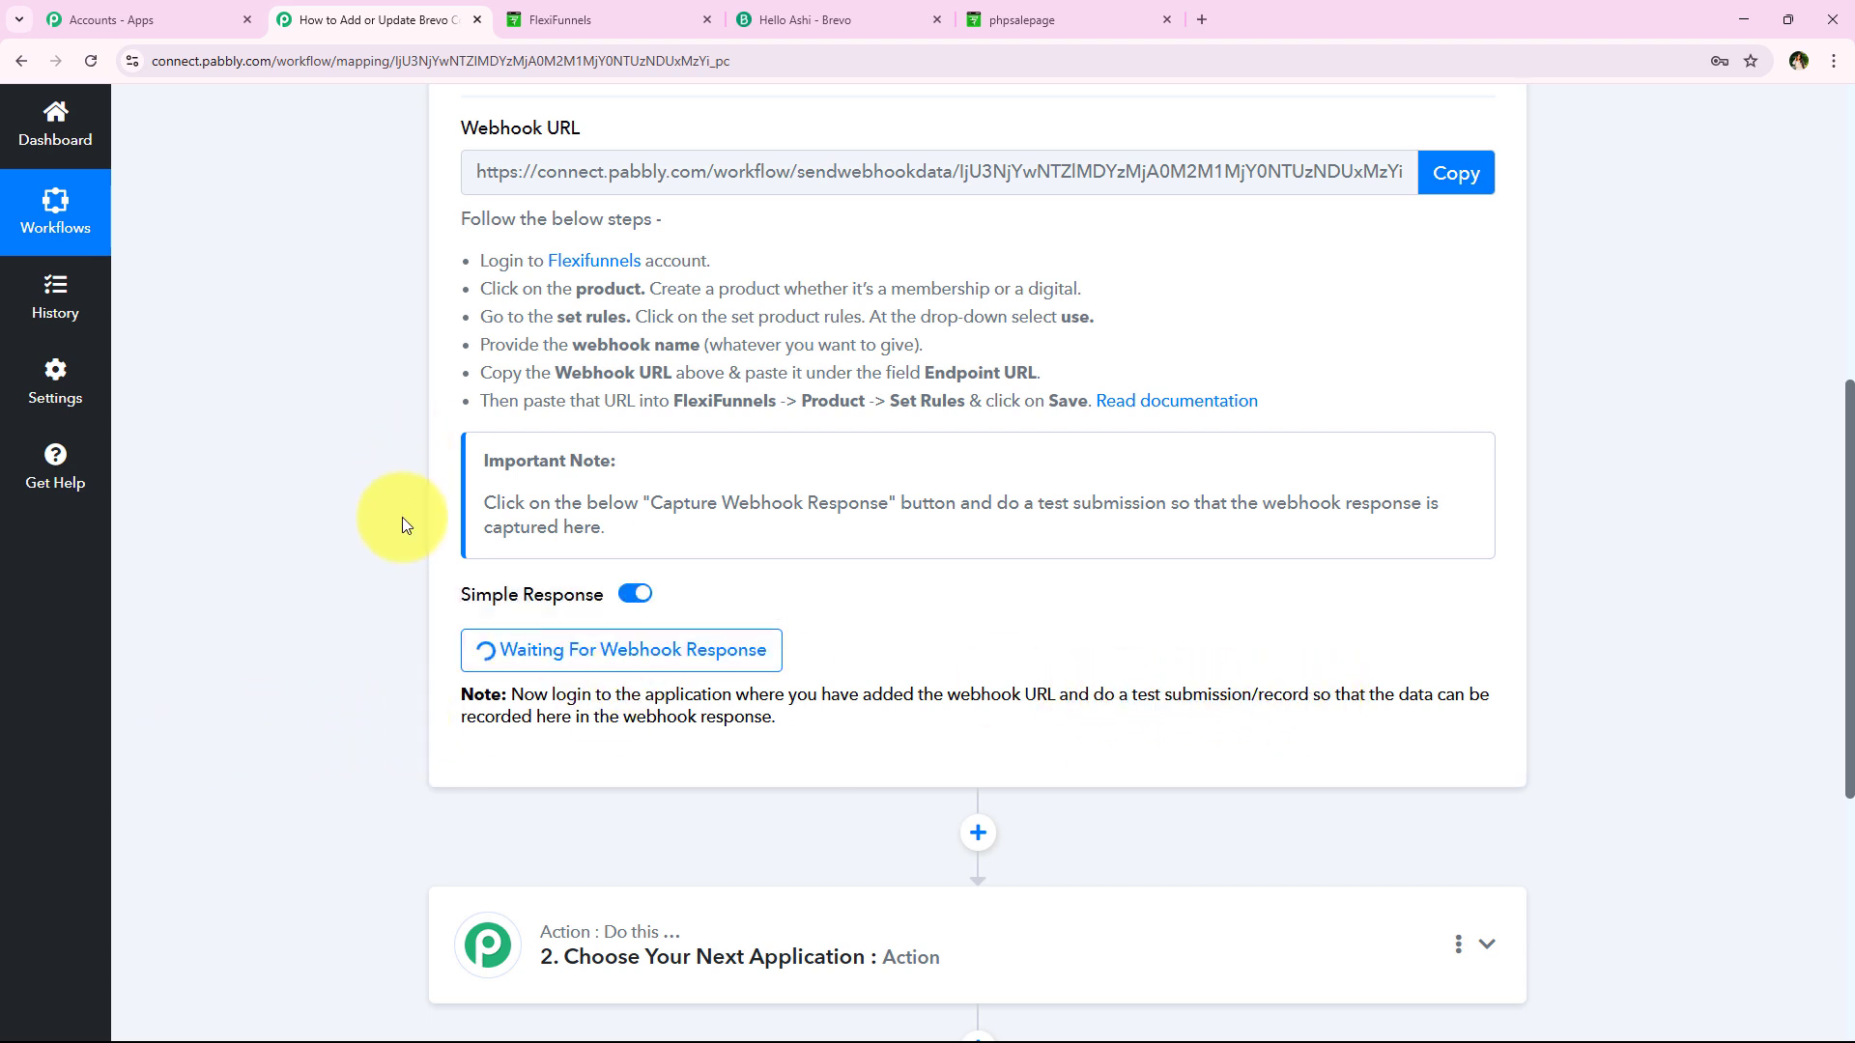
scroll(263, 525, up, 1)
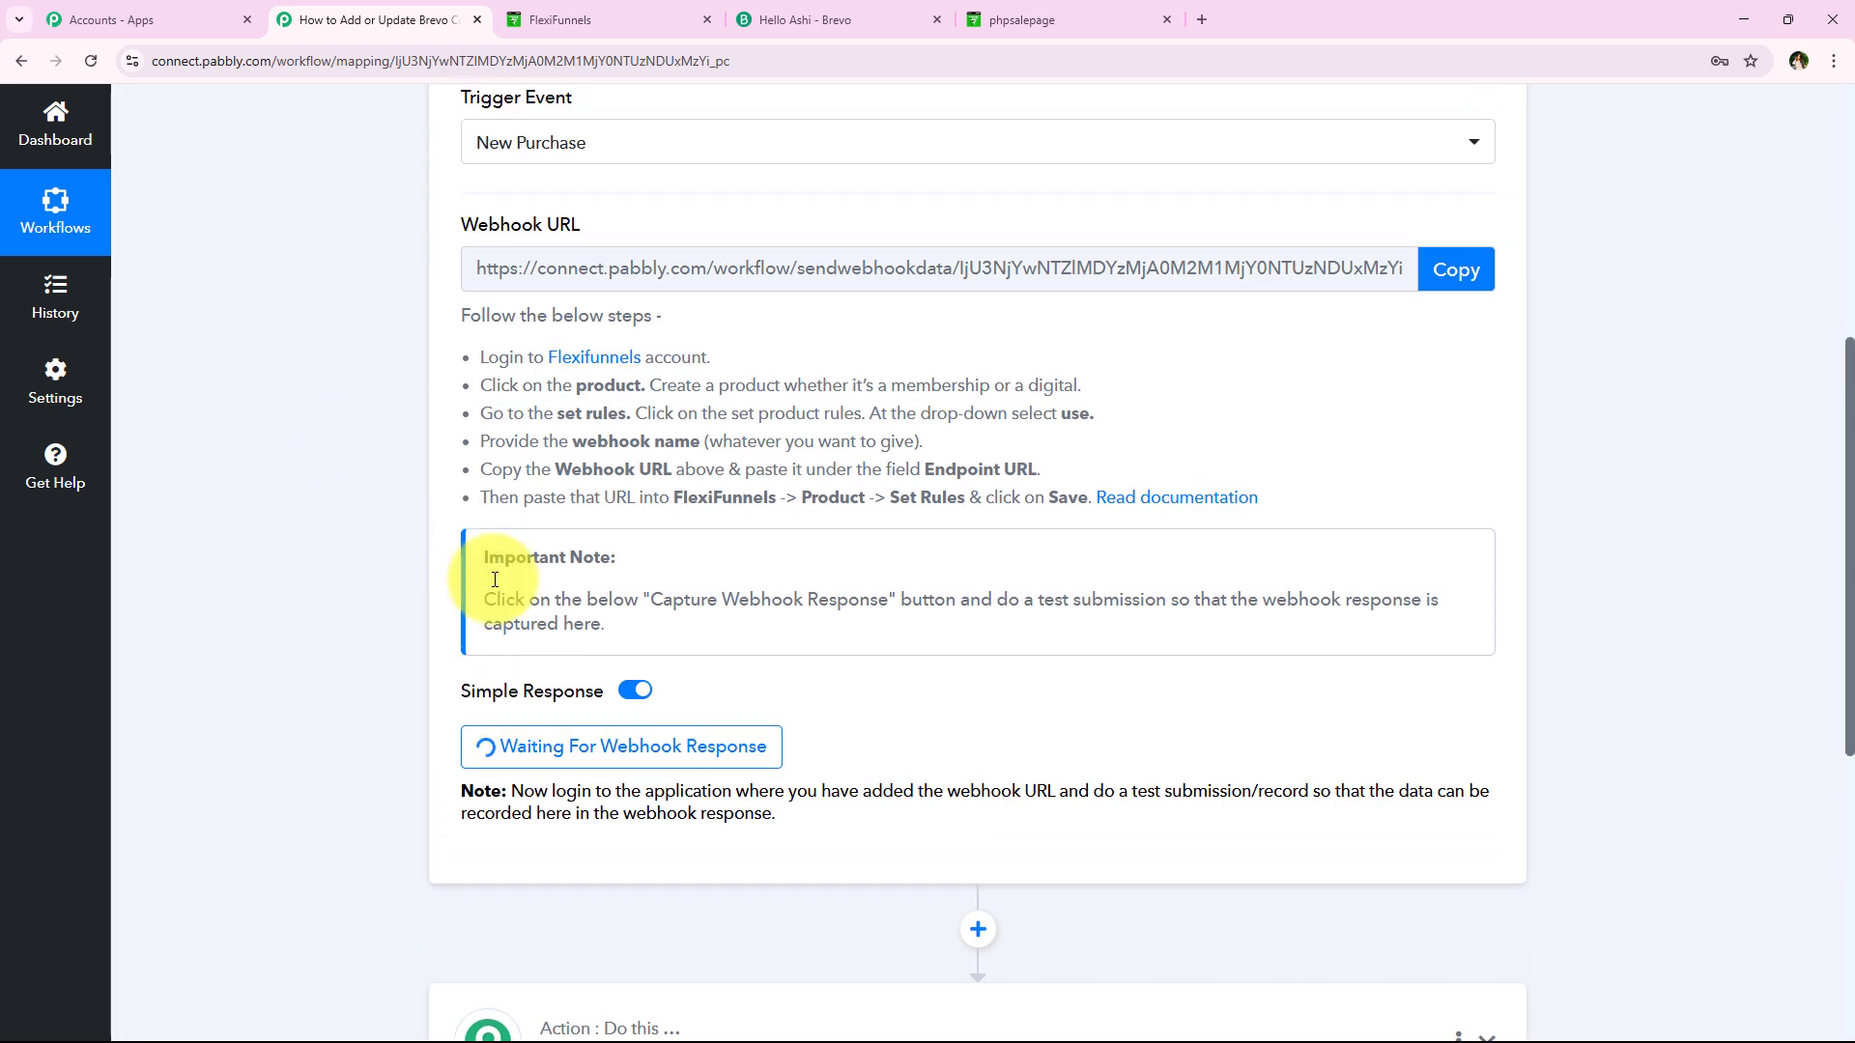
Open the PHP Programming sales page and go to its checkout via Buy Now
click(1041, 15)
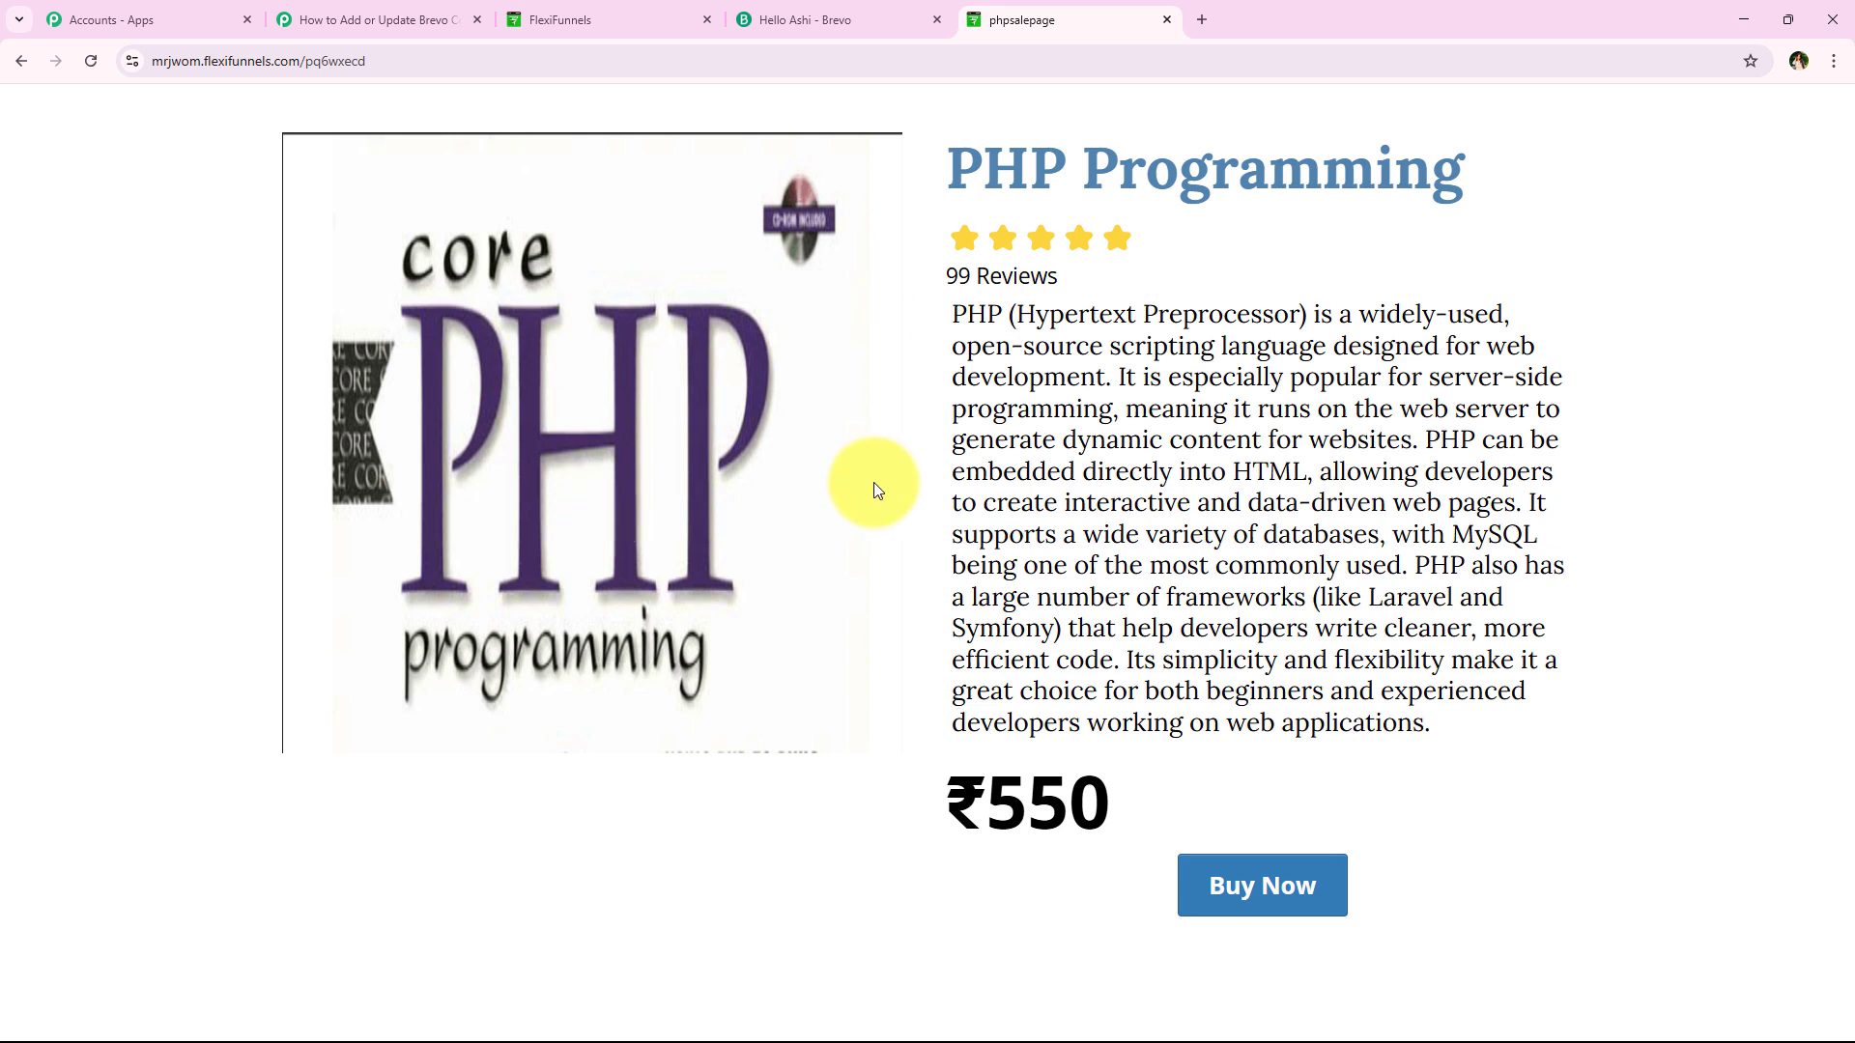
click(1294, 884)
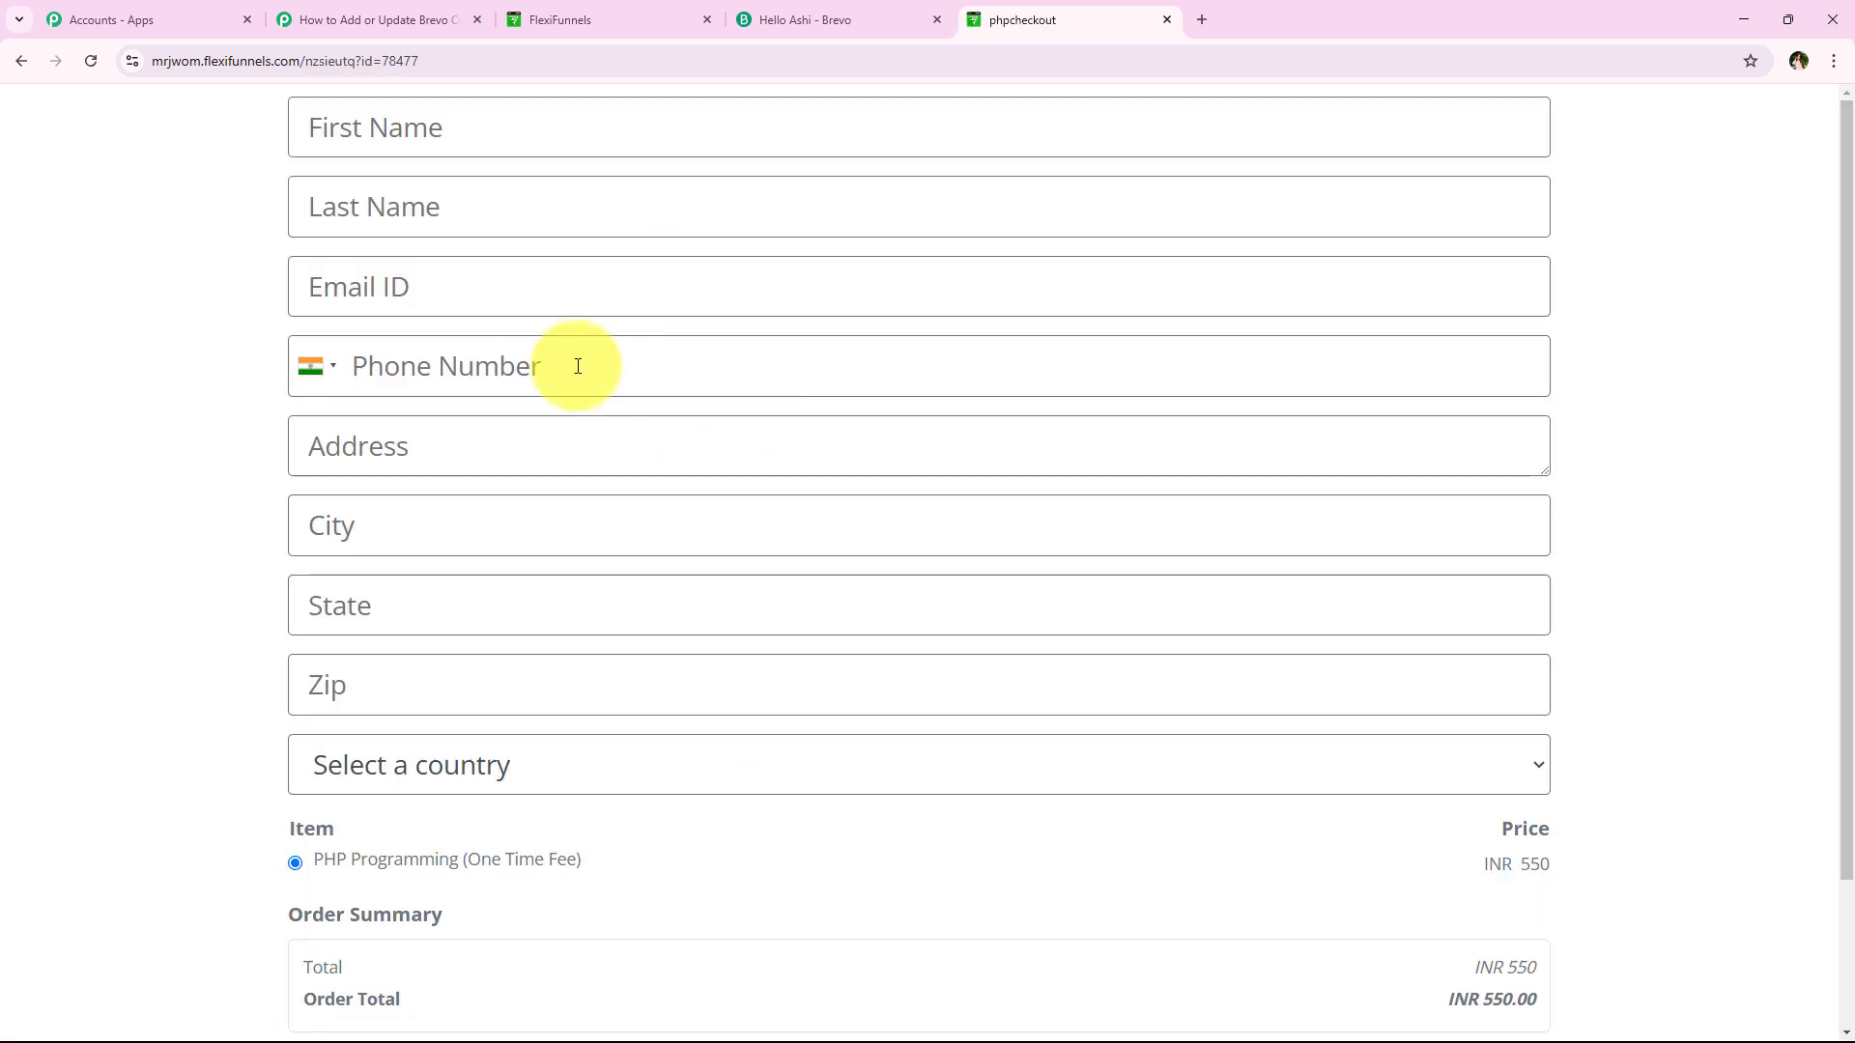
click(319, 20)
scroll(621, 426, up, 2)
scroll(774, 373, down, 2)
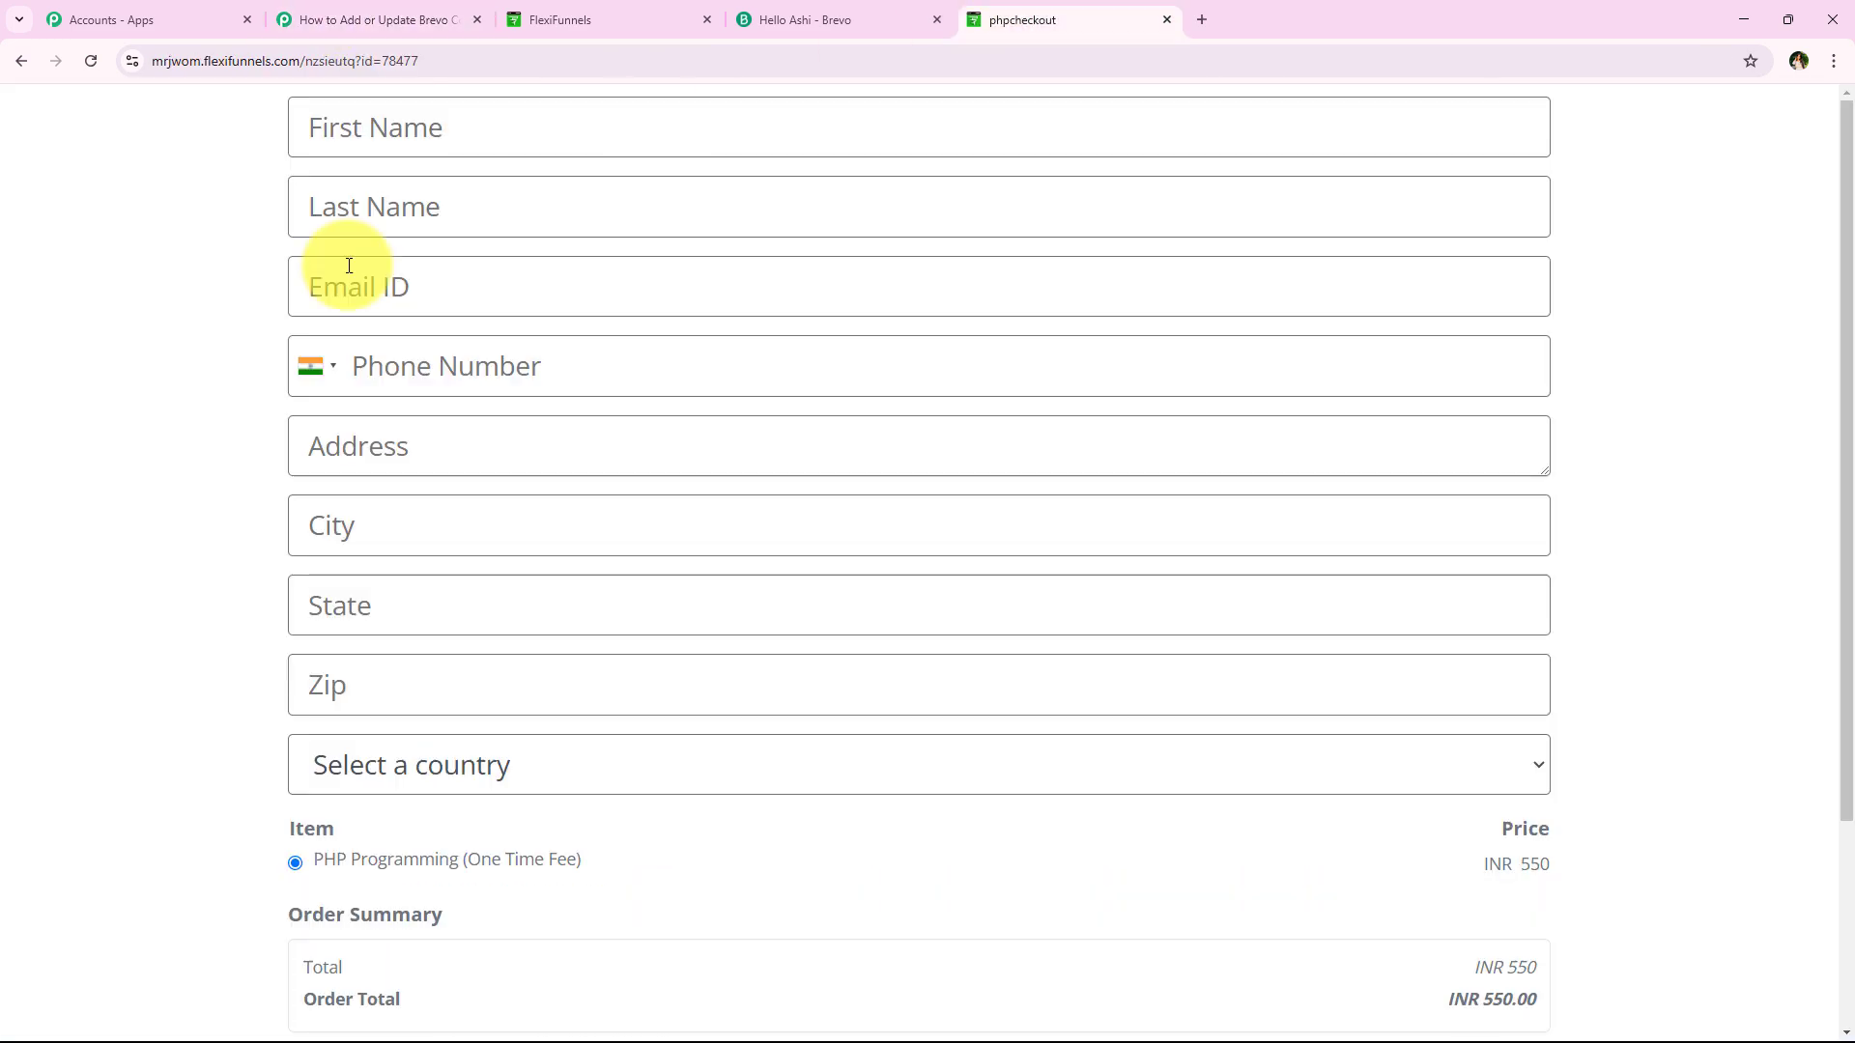
Autofill the buyer fields from a saved address and lowercase the email's first letter
click(403, 145)
click(475, 253)
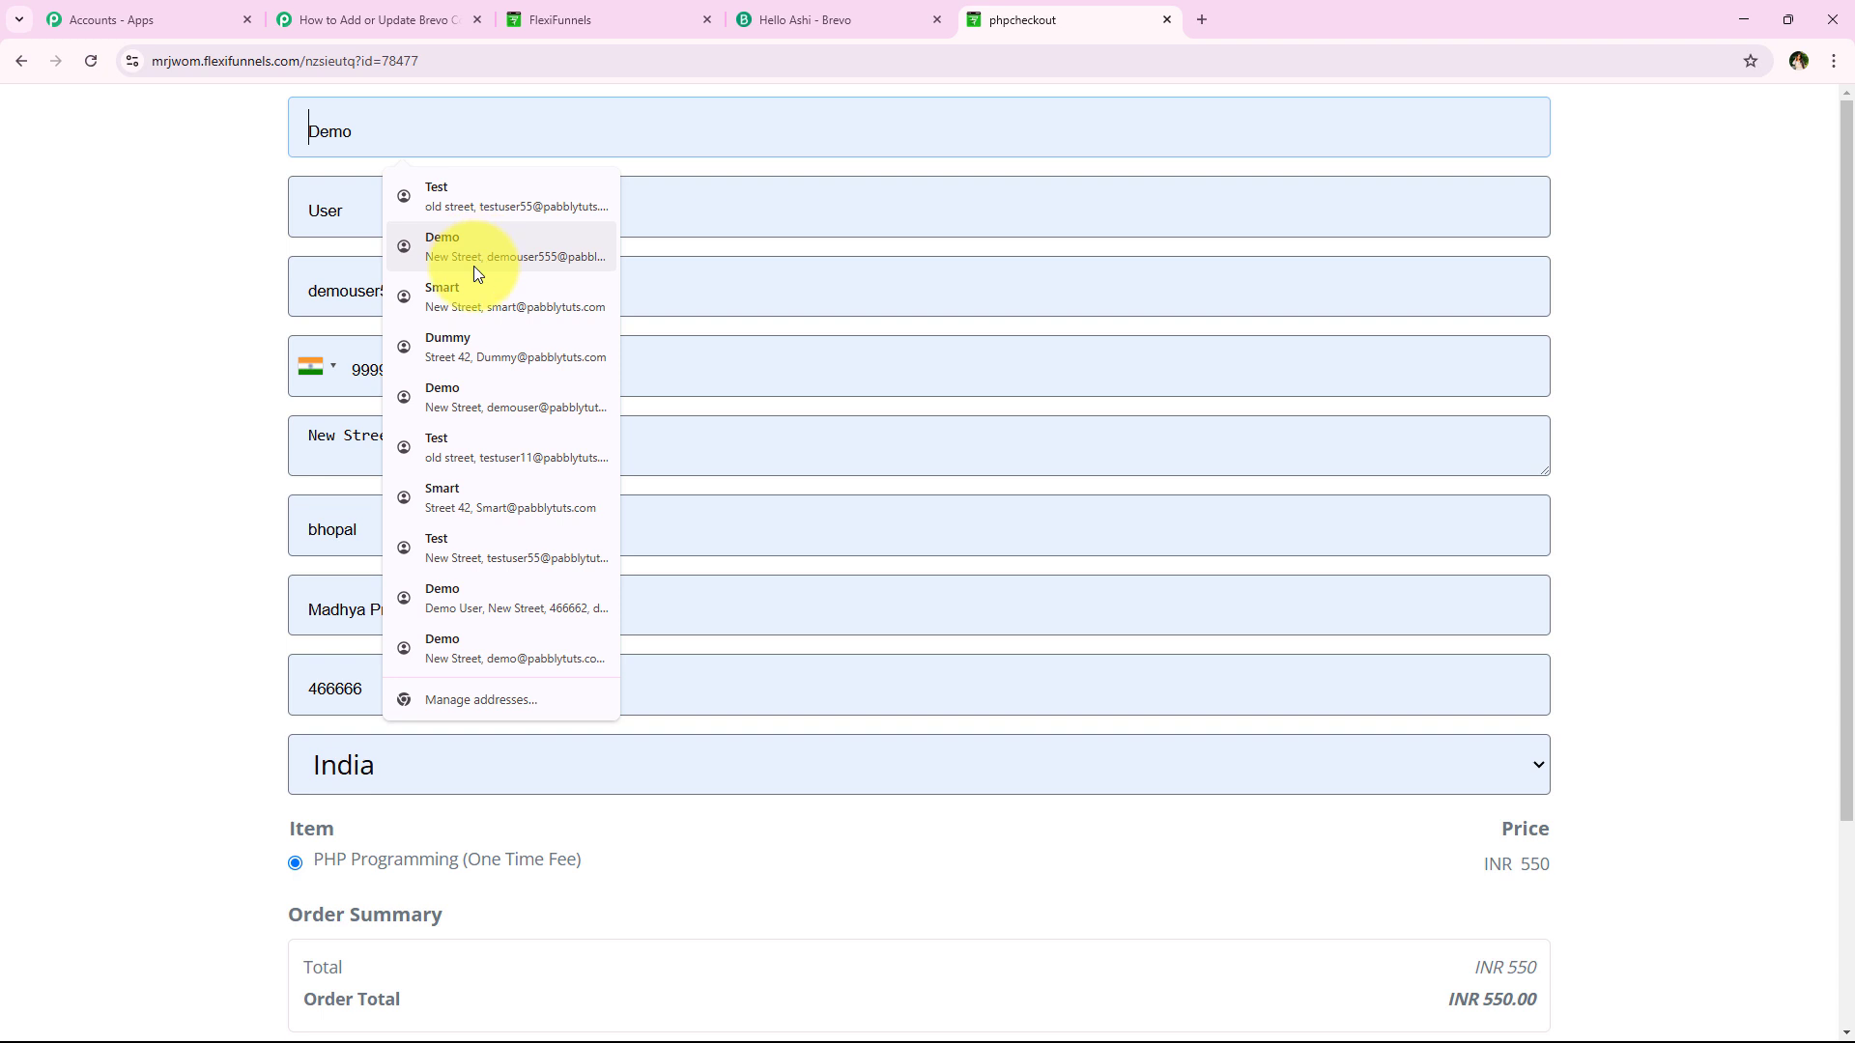
click(473, 345)
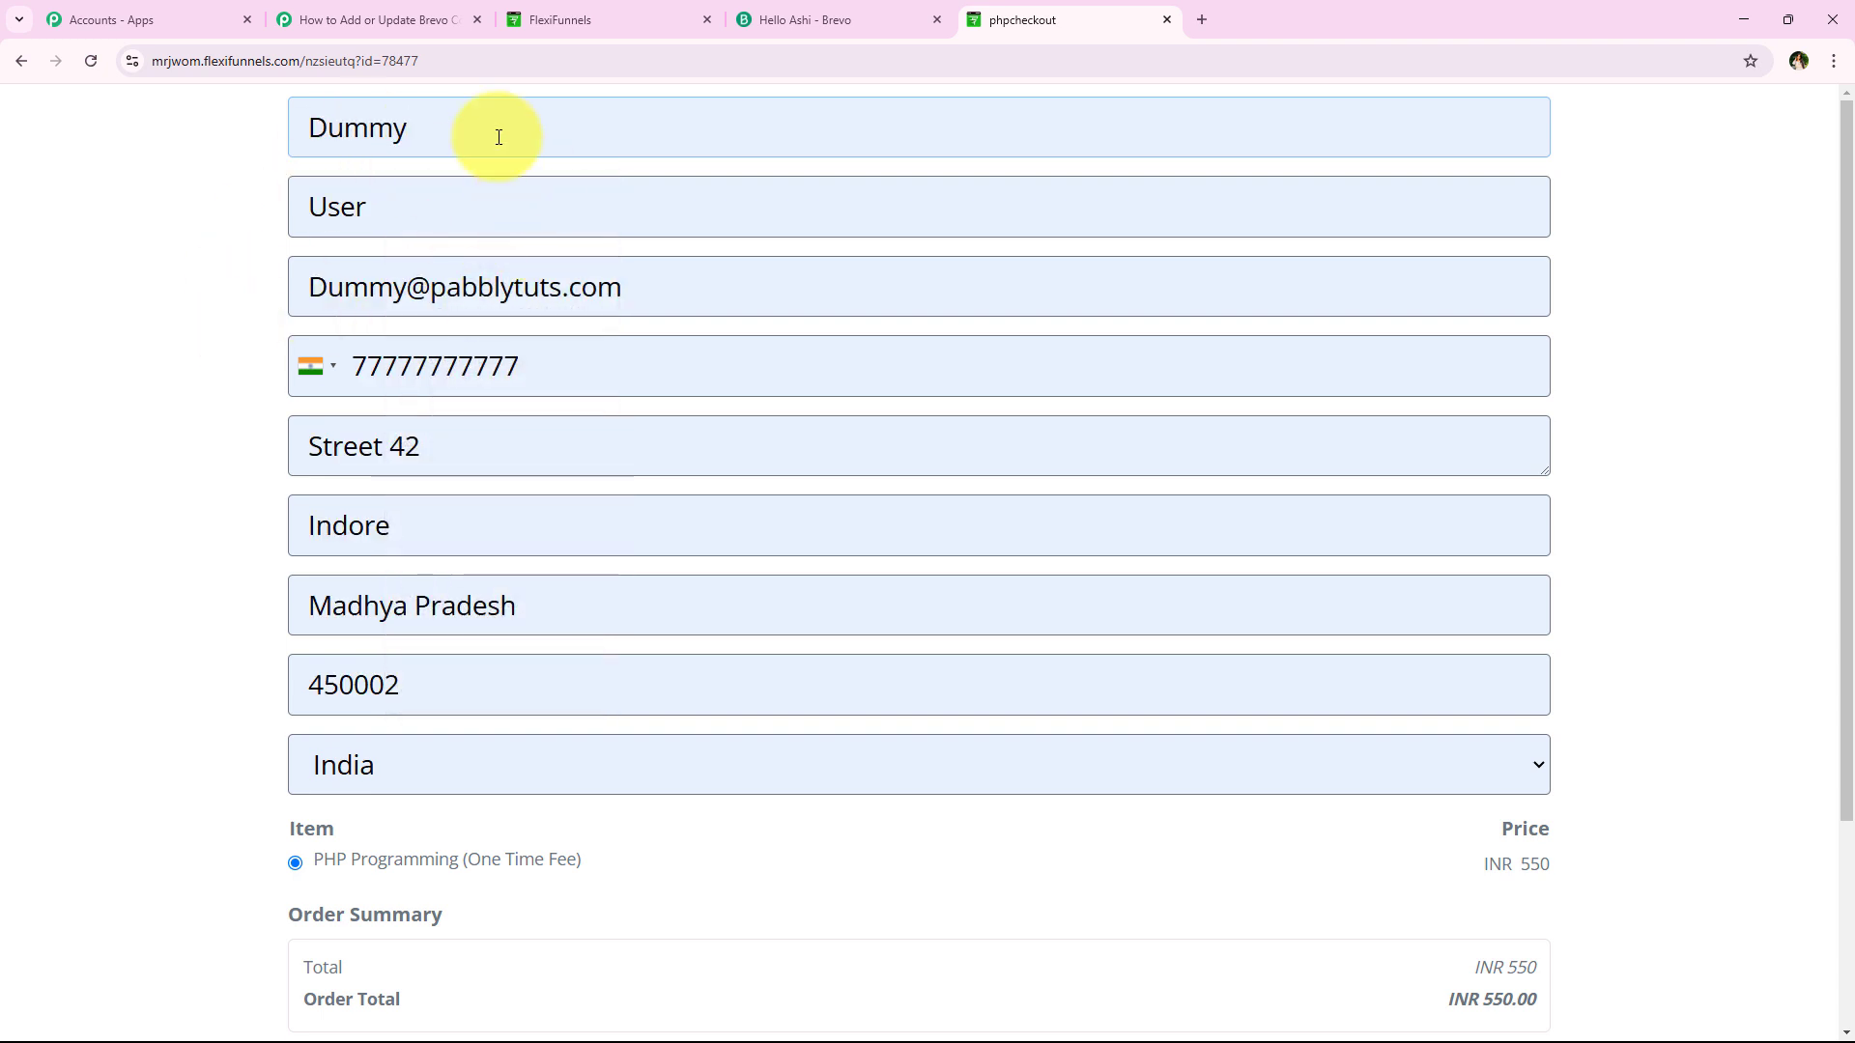
click(319, 295)
key(BackSpace)
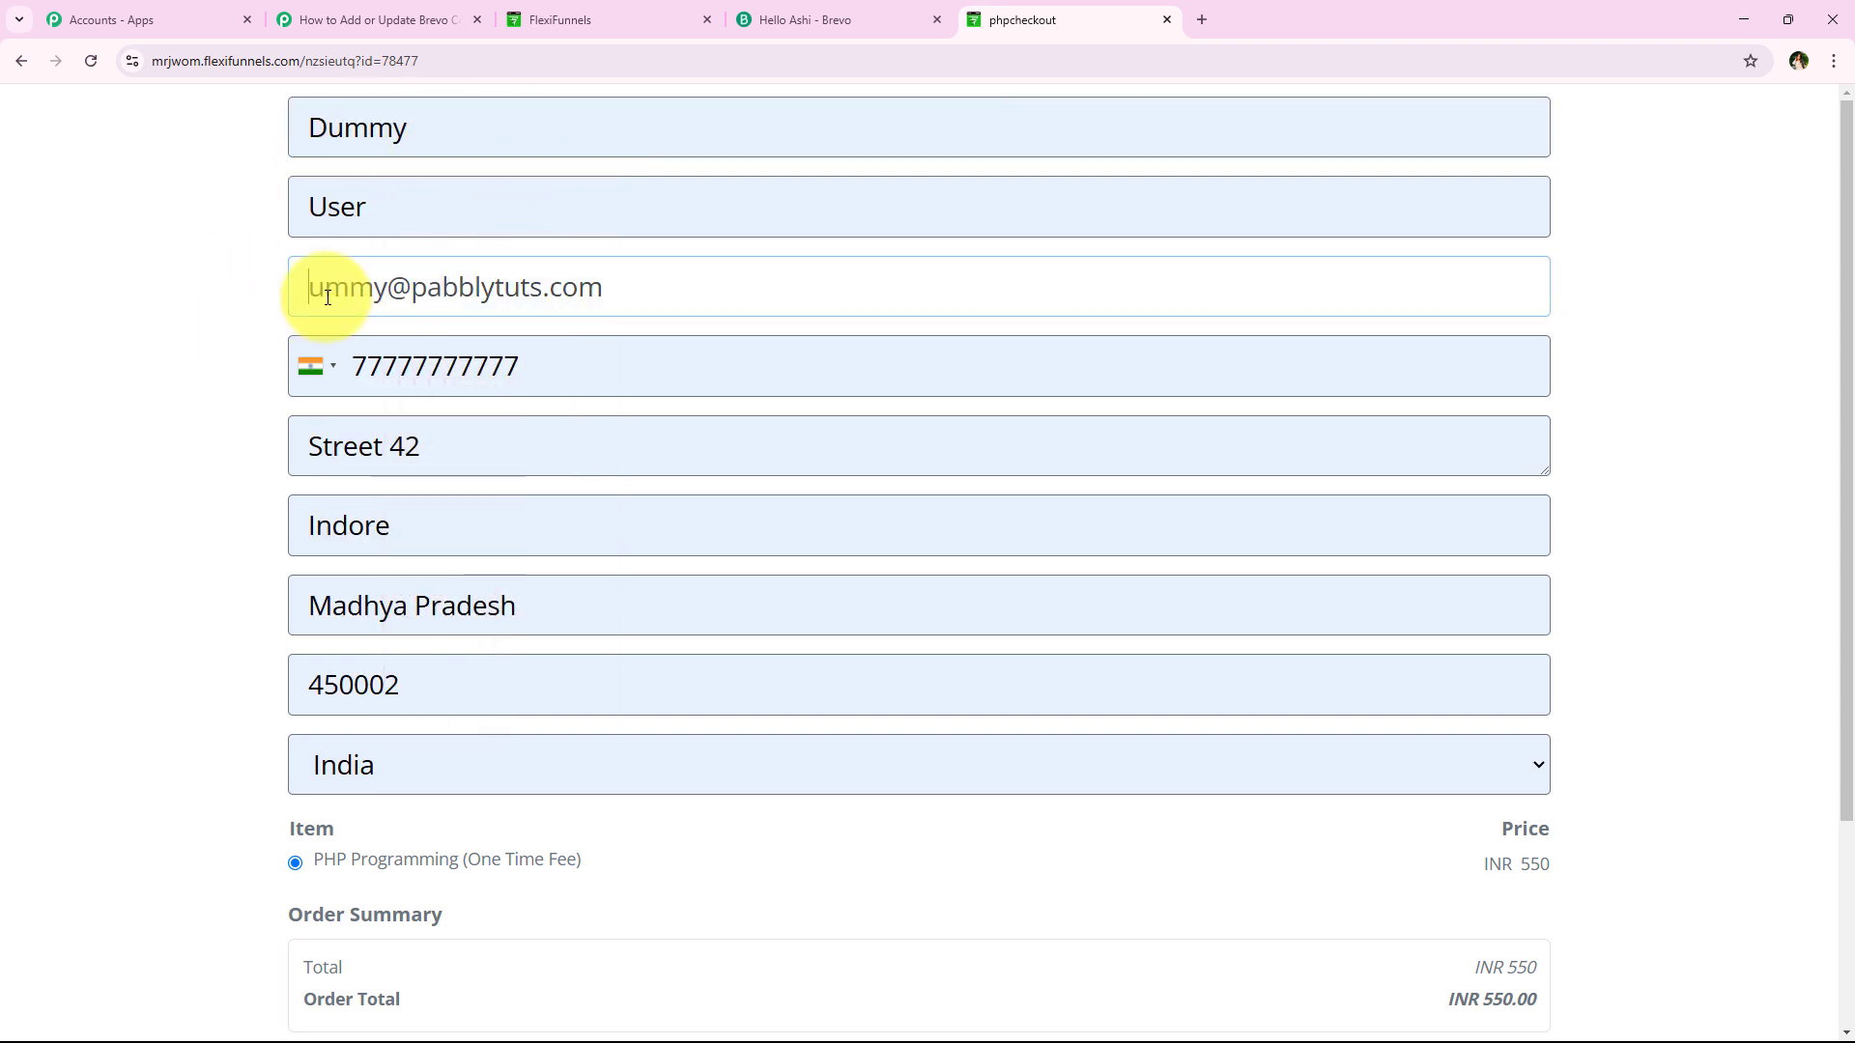
text(d)
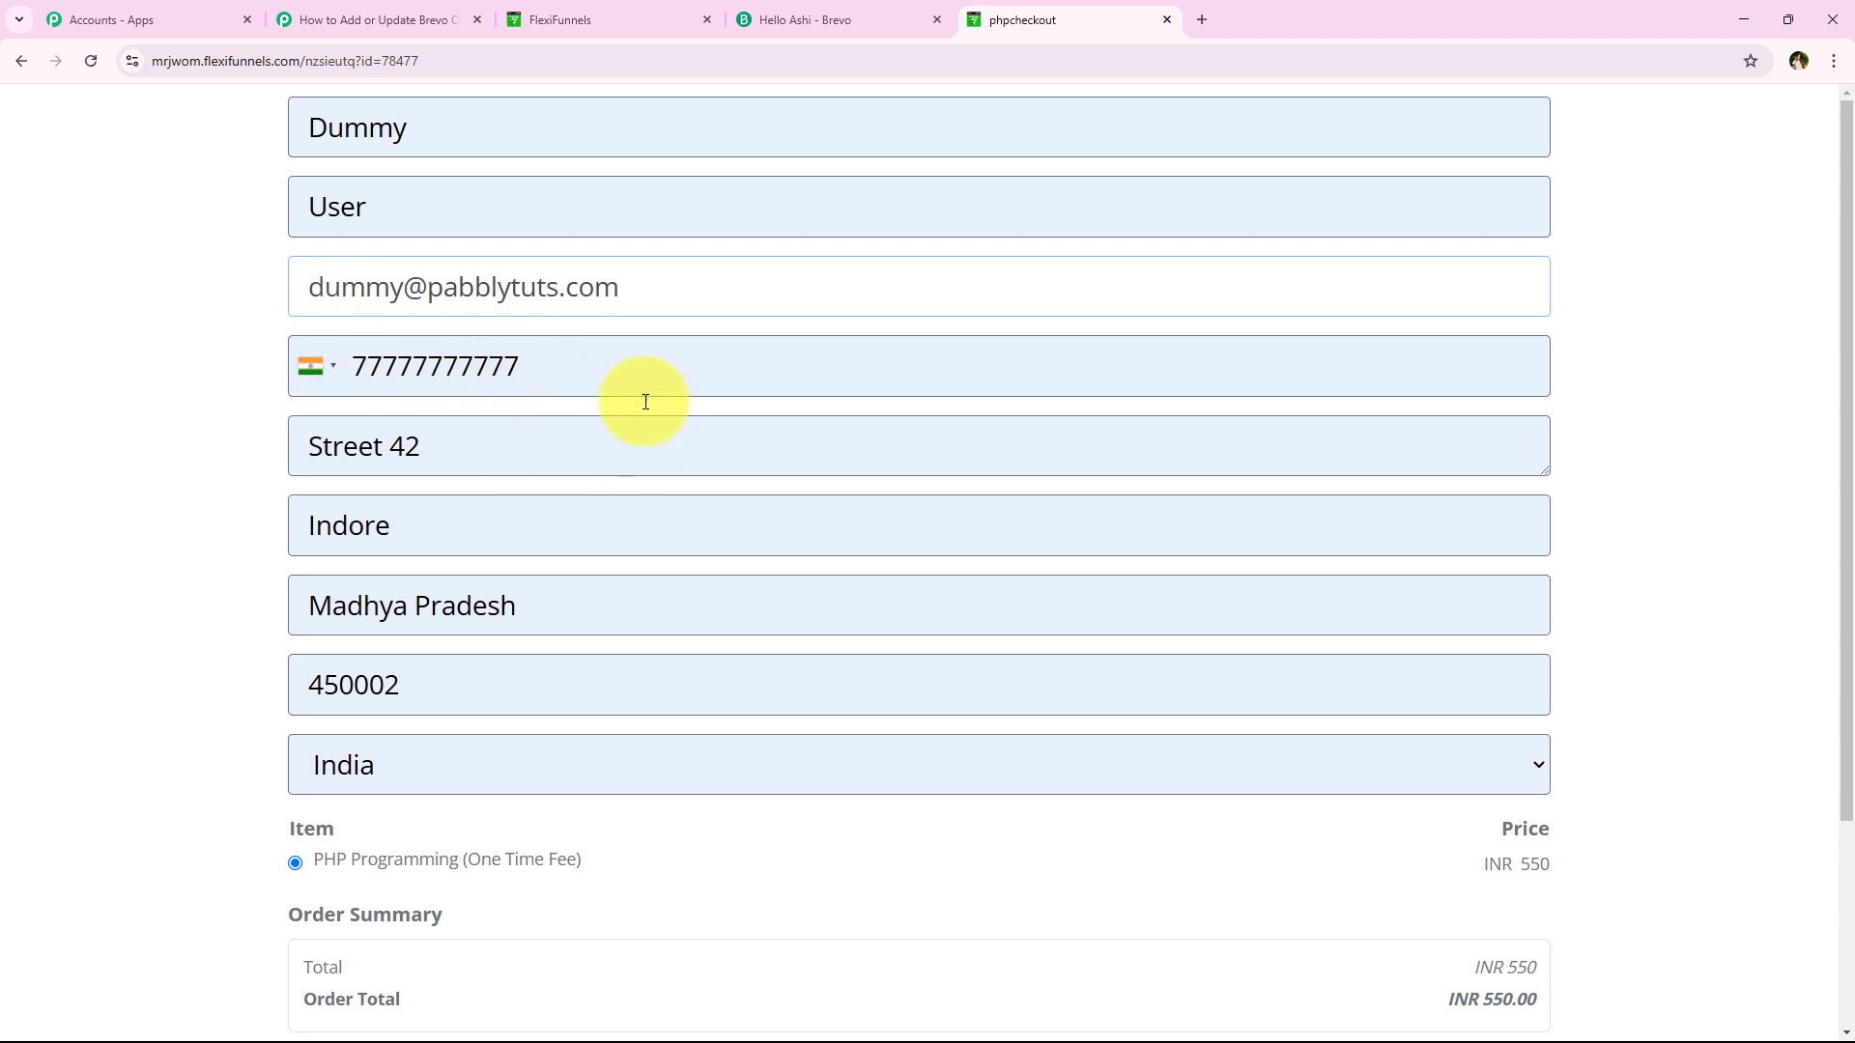
Fill in the test card details with ZIP 46203 and submit the order
scroll(434, 570, down, 1)
scroll(454, 754, down, 2)
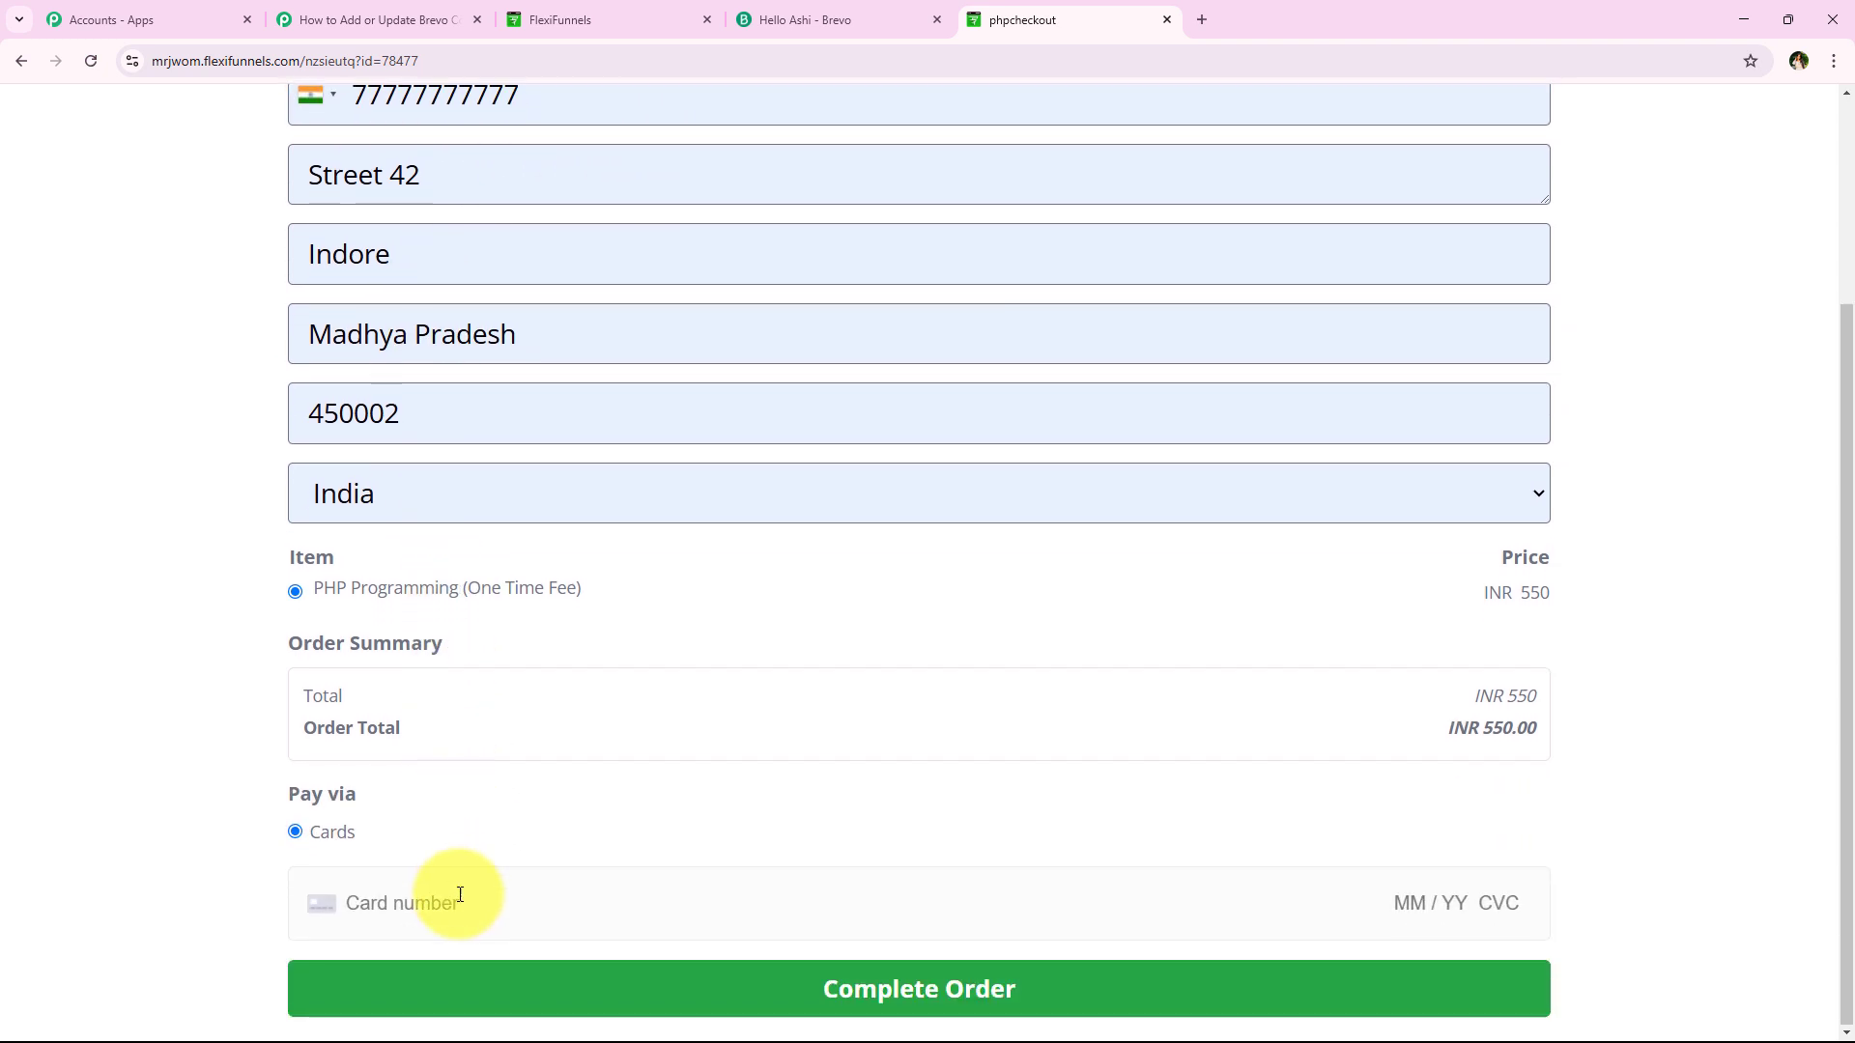
click(400, 890)
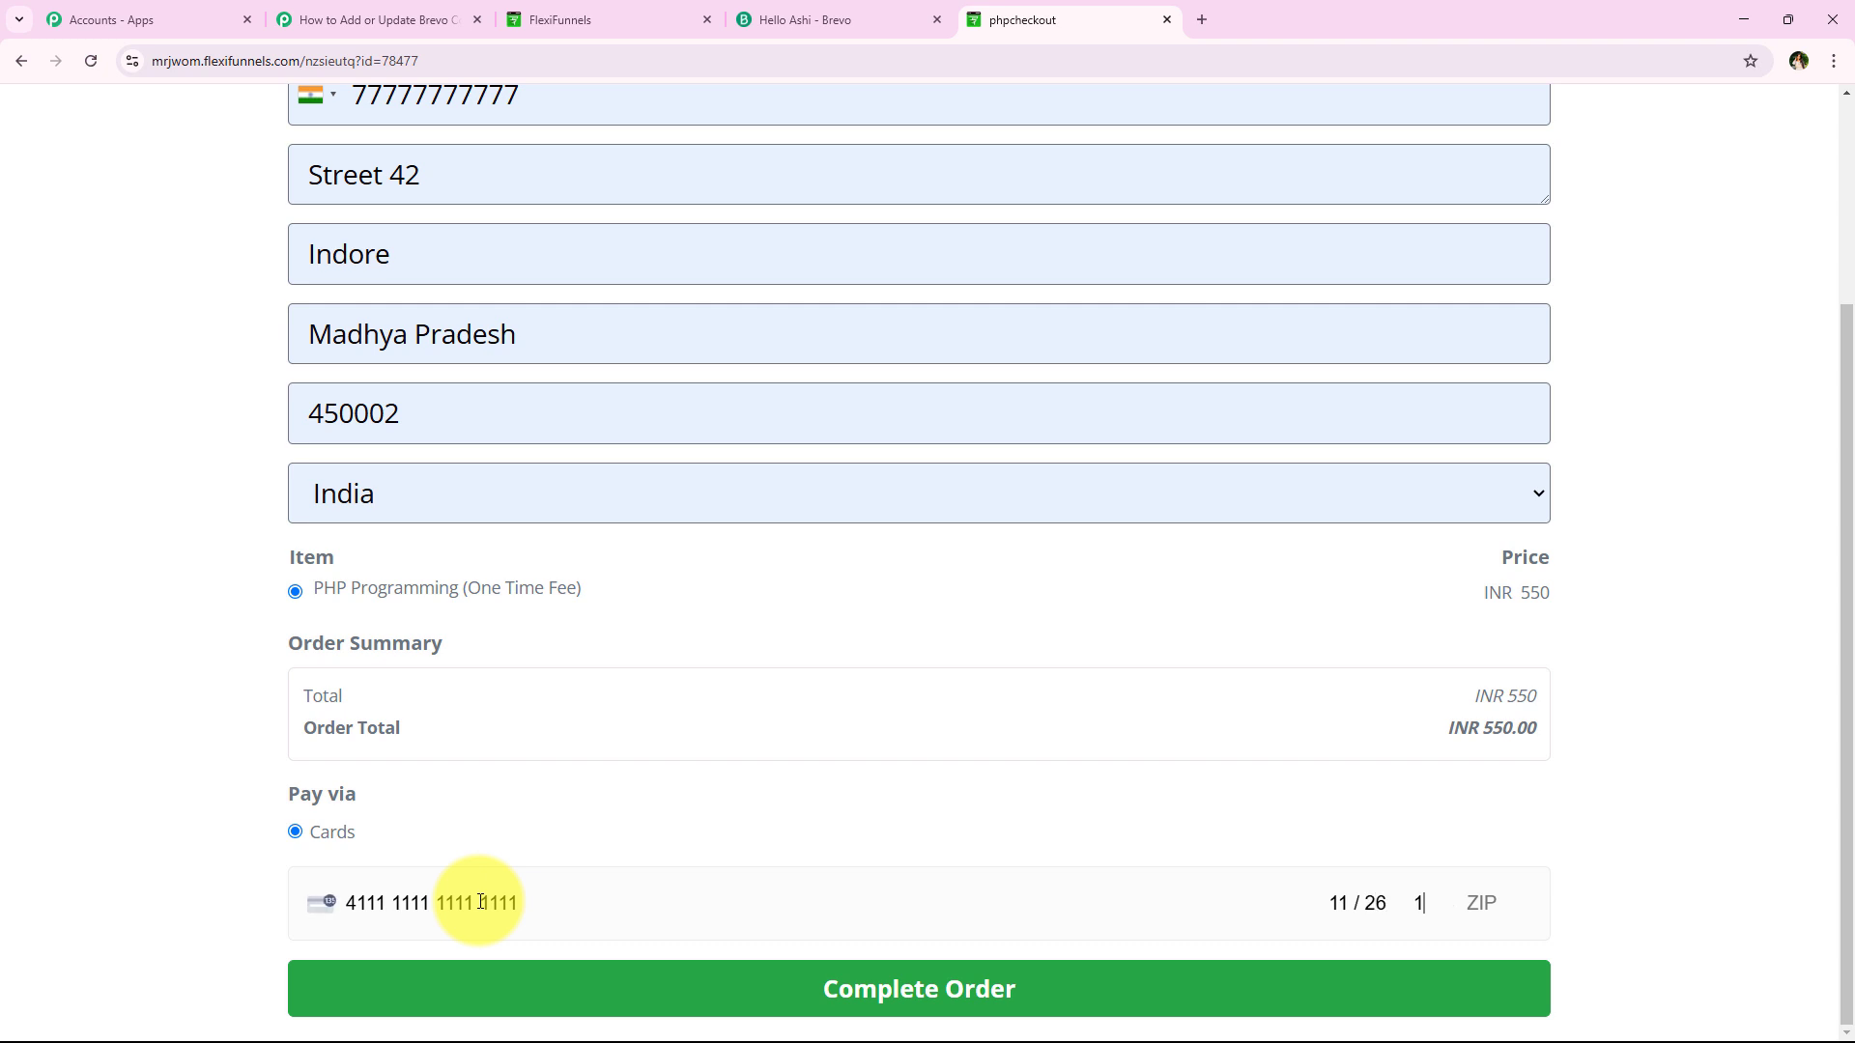
text(46203)
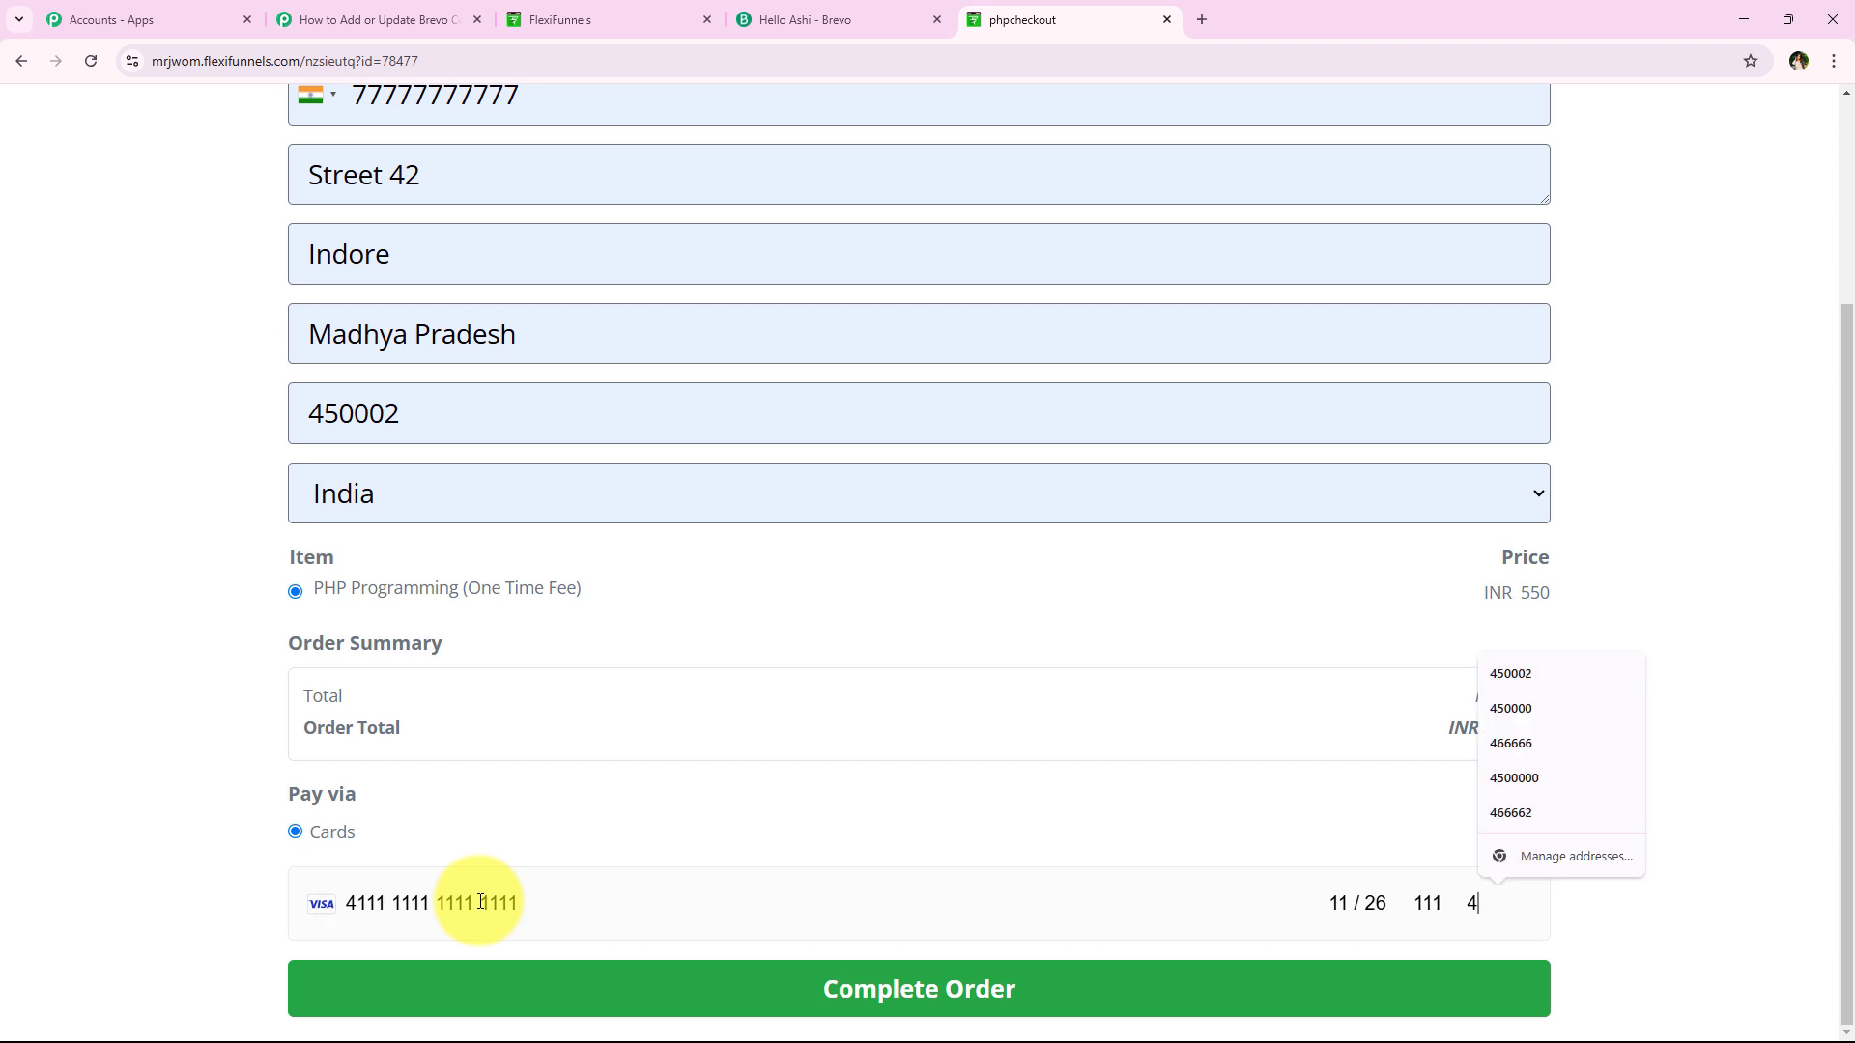
click(1305, 983)
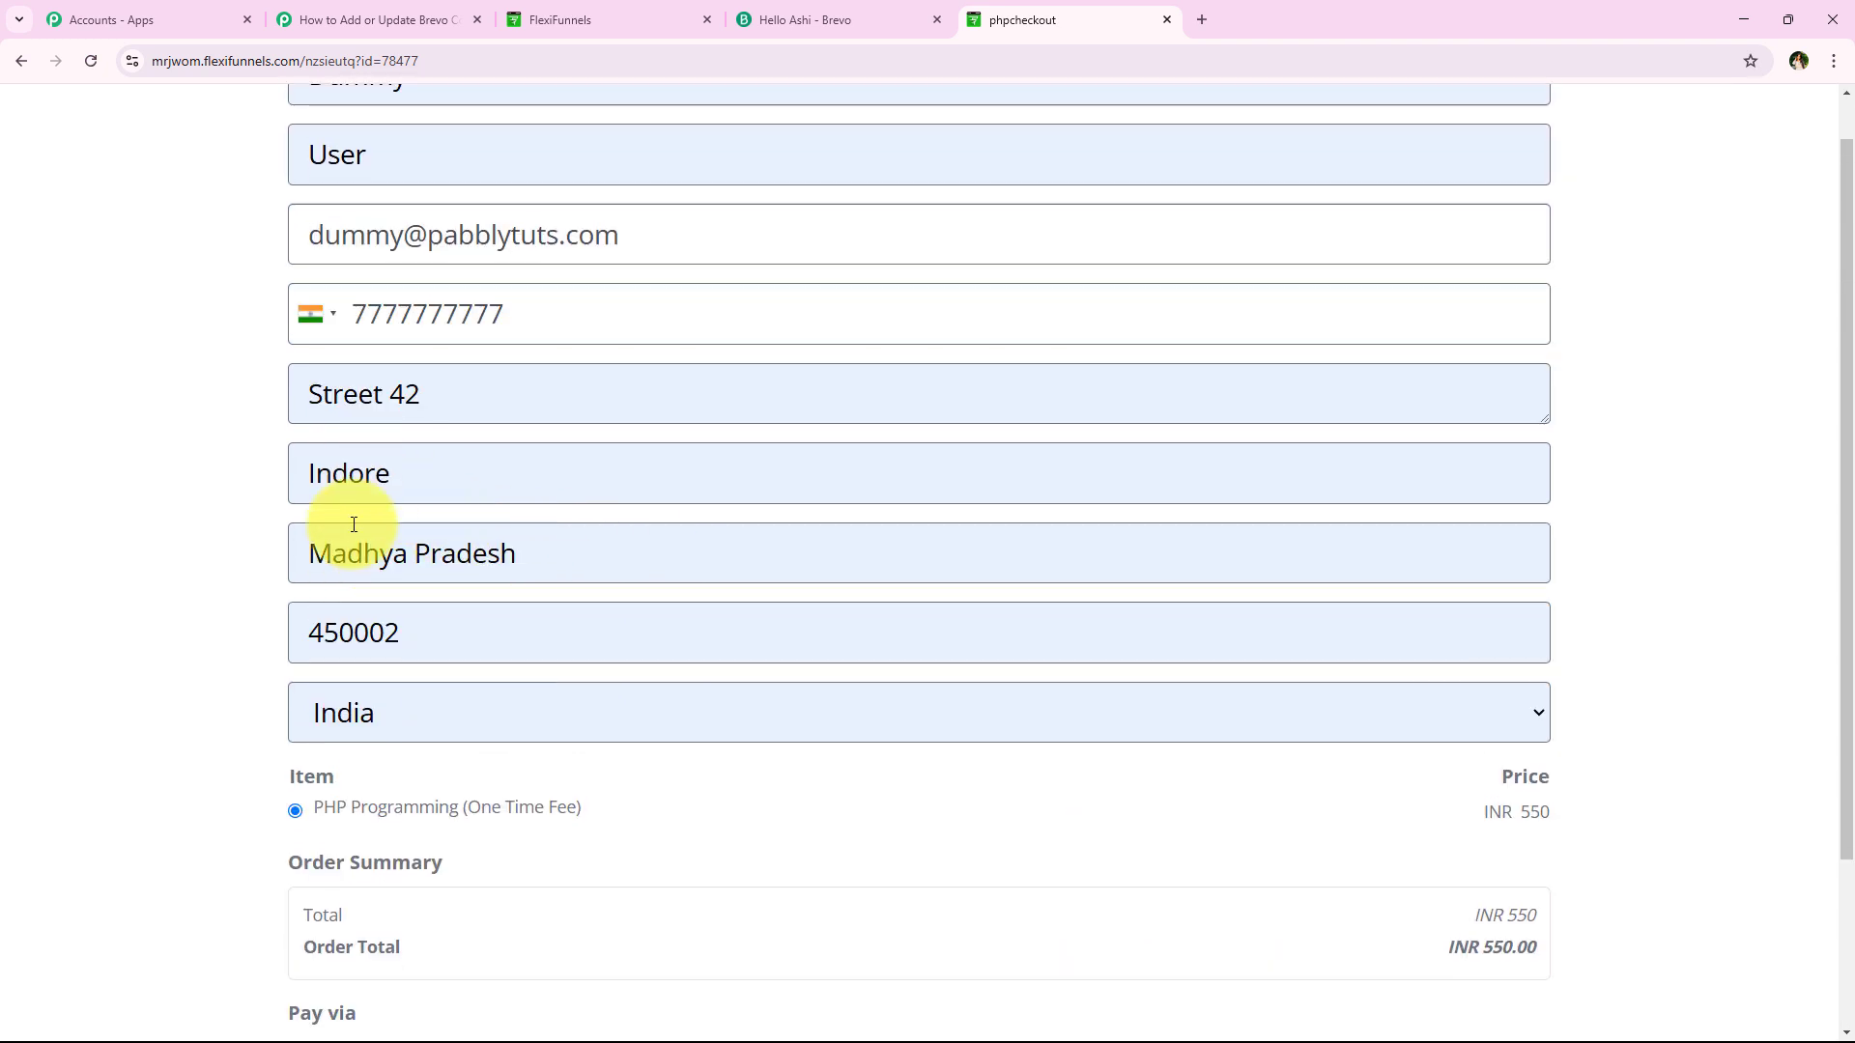
Complete the PHP Programming order, save the test card, and check the thank-you confirmation
scroll(354, 524, down, 2)
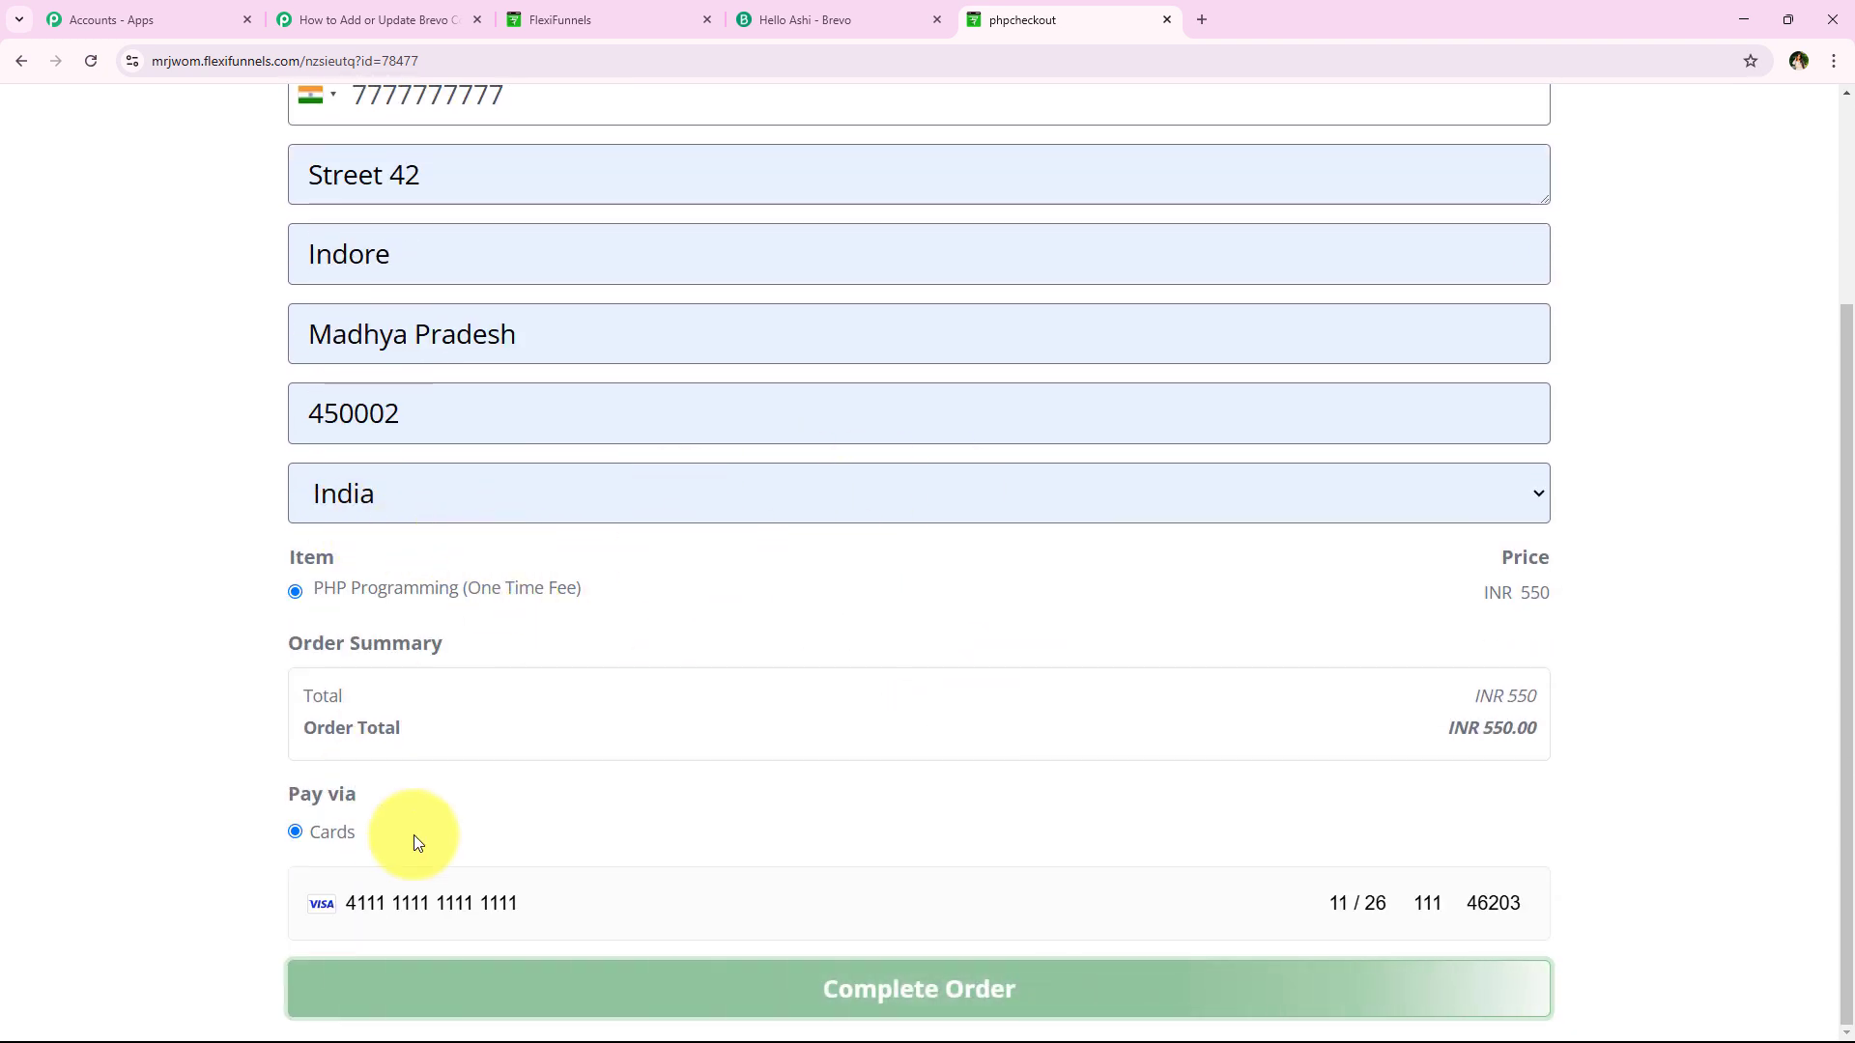
scroll(415, 835, up, 3)
scroll(354, 350, down, 3)
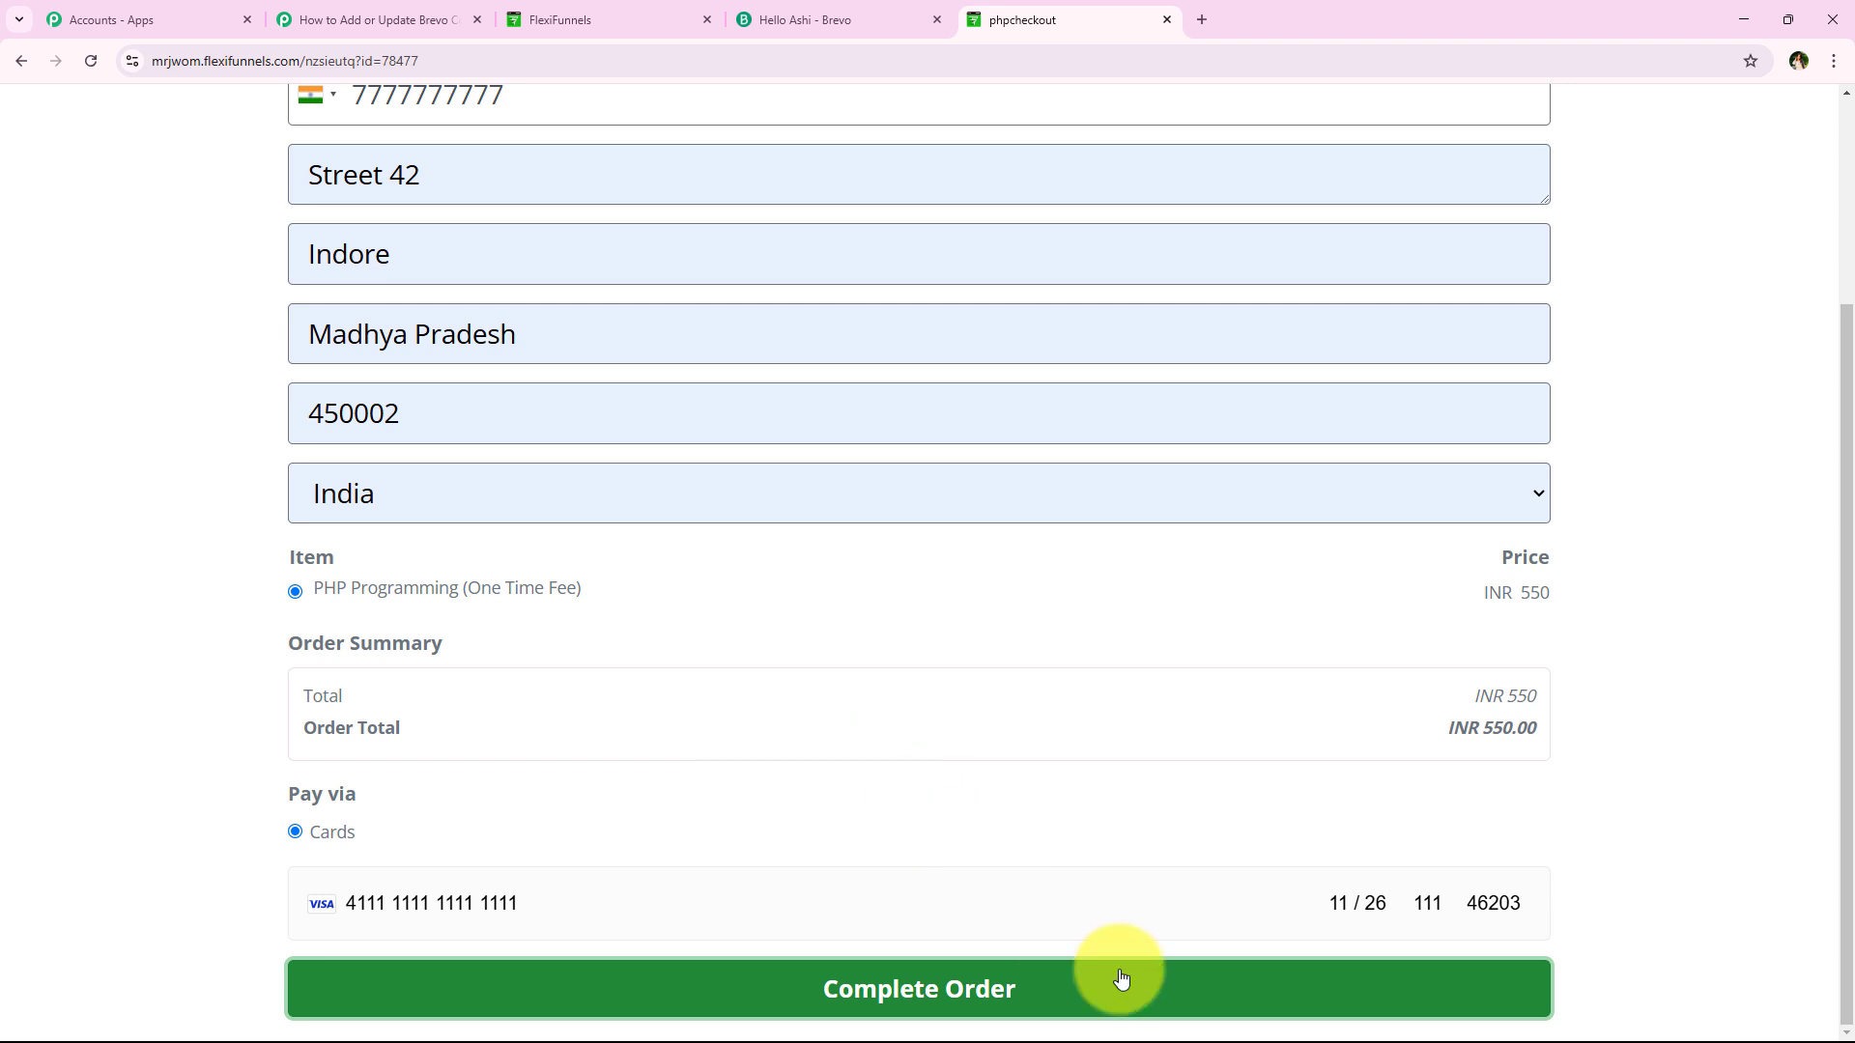
click(1026, 981)
click(1594, 375)
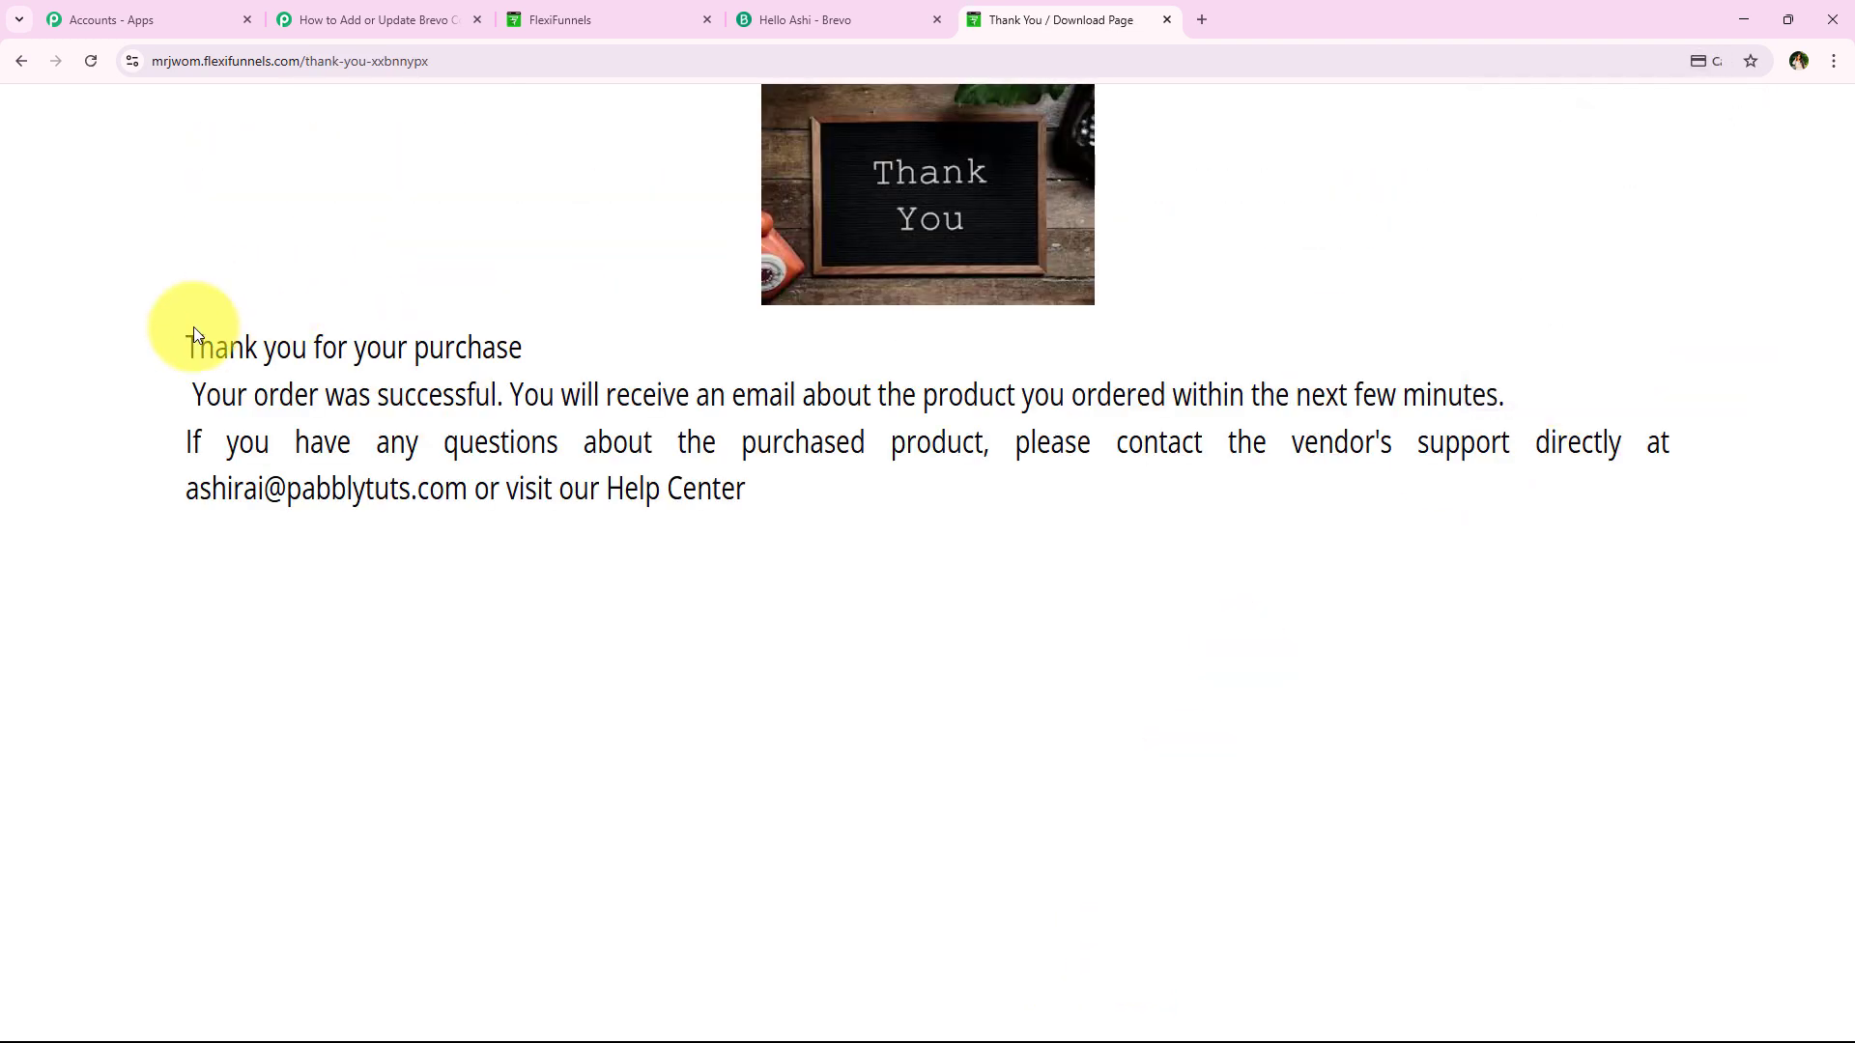
drag(322, 348, 507, 348)
drag(191, 396, 507, 395)
click(996, 513)
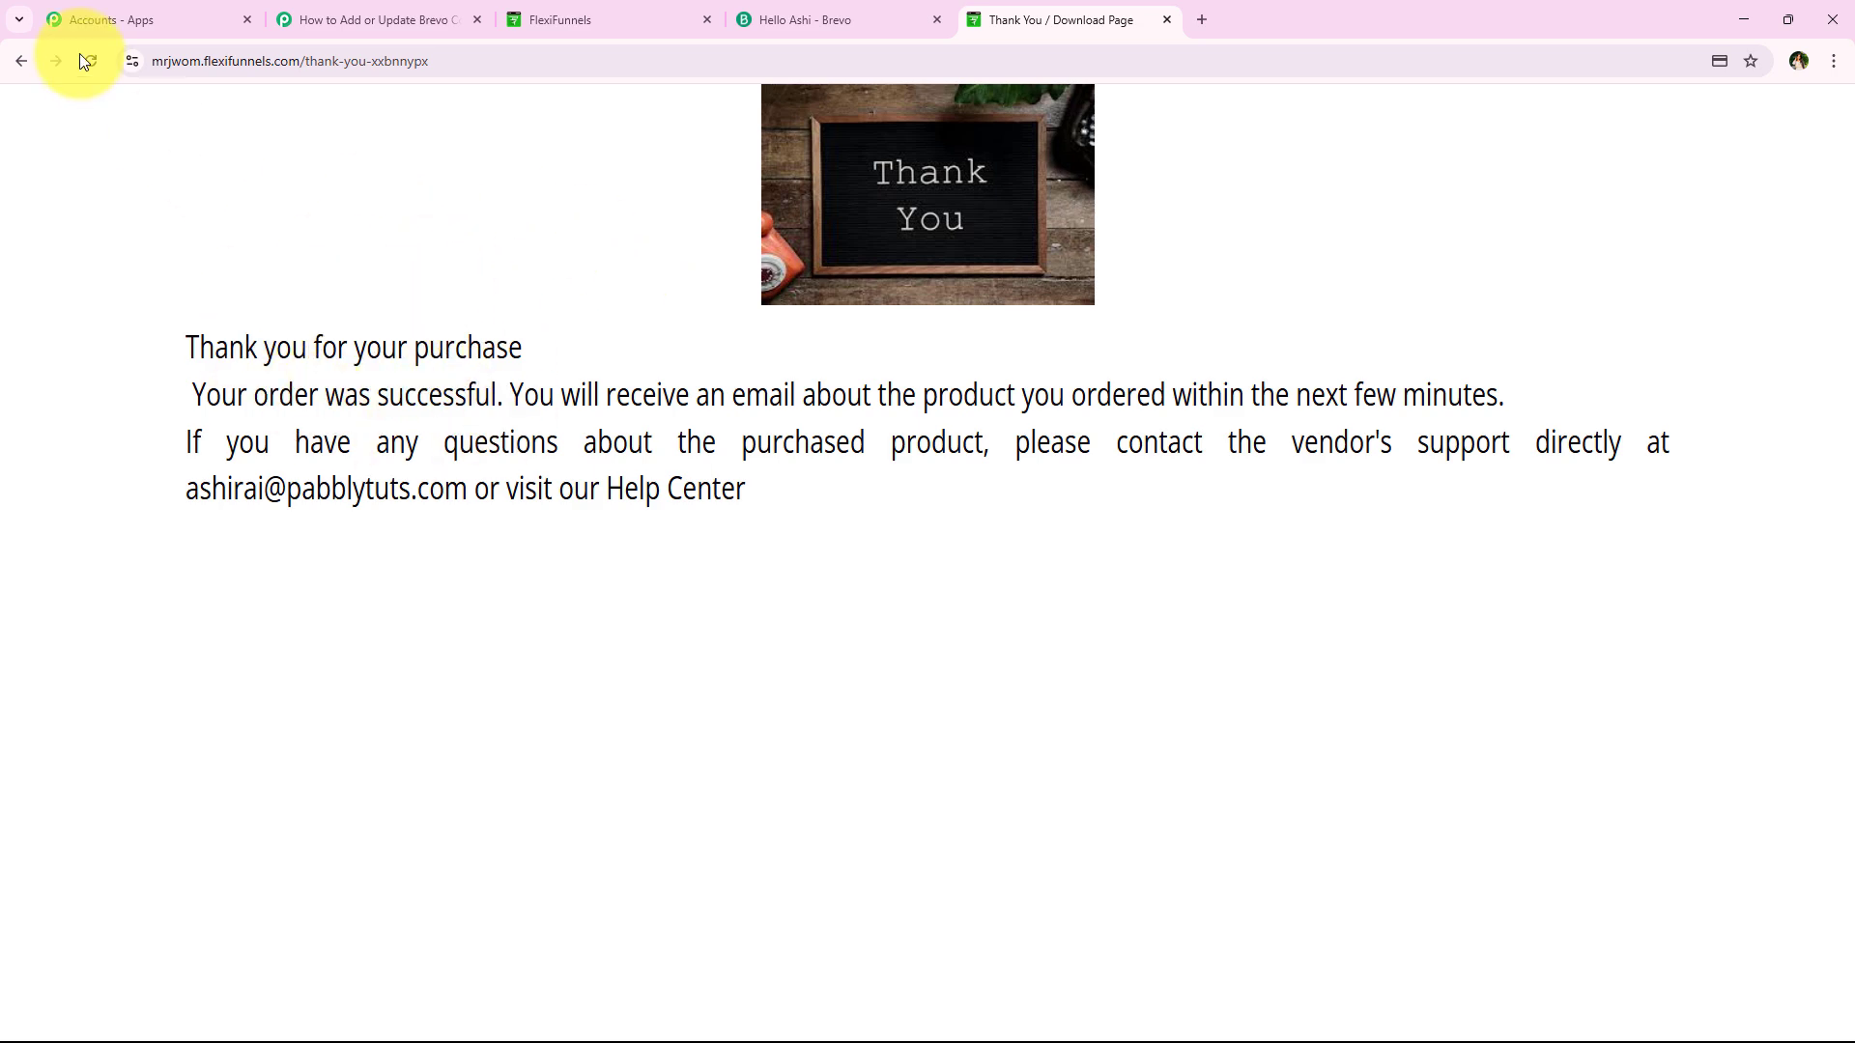
Review the trigger's captured webhook data: last name, phone number and email
click(382, 9)
scroll(345, 232, down, 5)
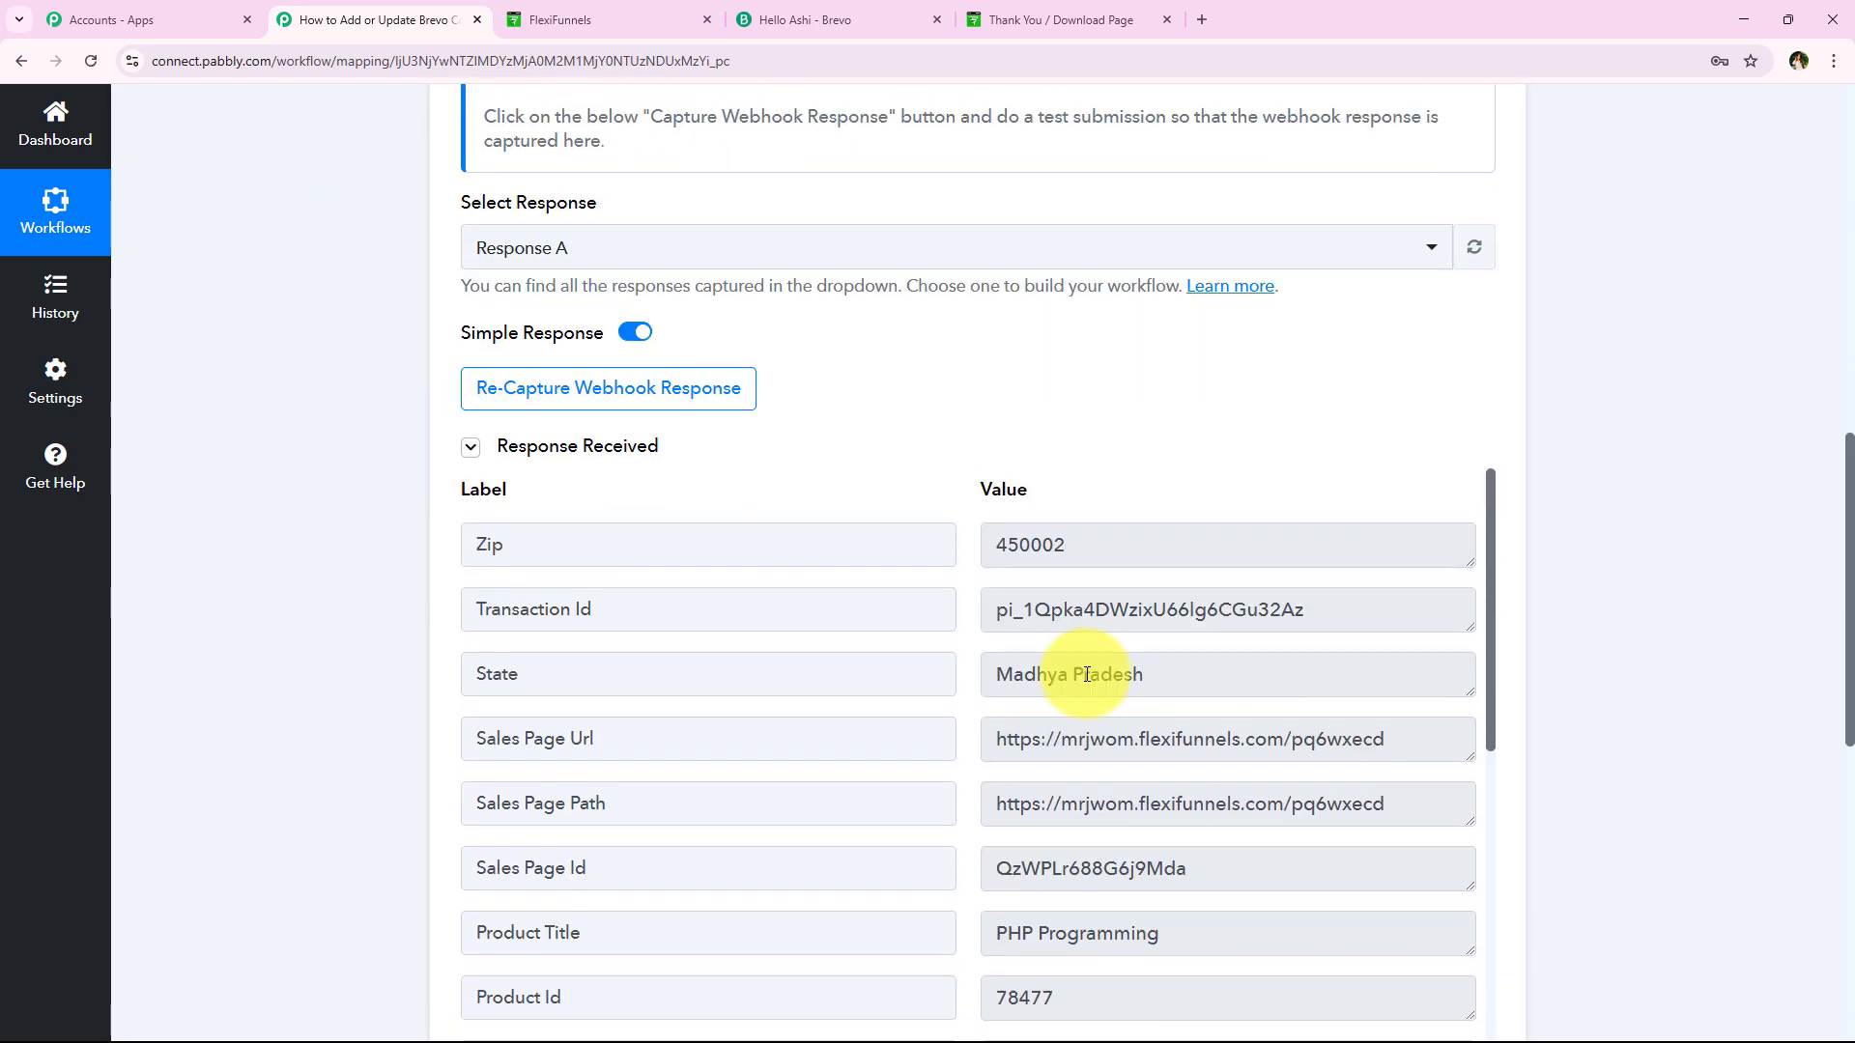
scroll(1091, 560, down, 2)
scroll(1127, 456, down, 2)
scroll(1043, 484, down, 4)
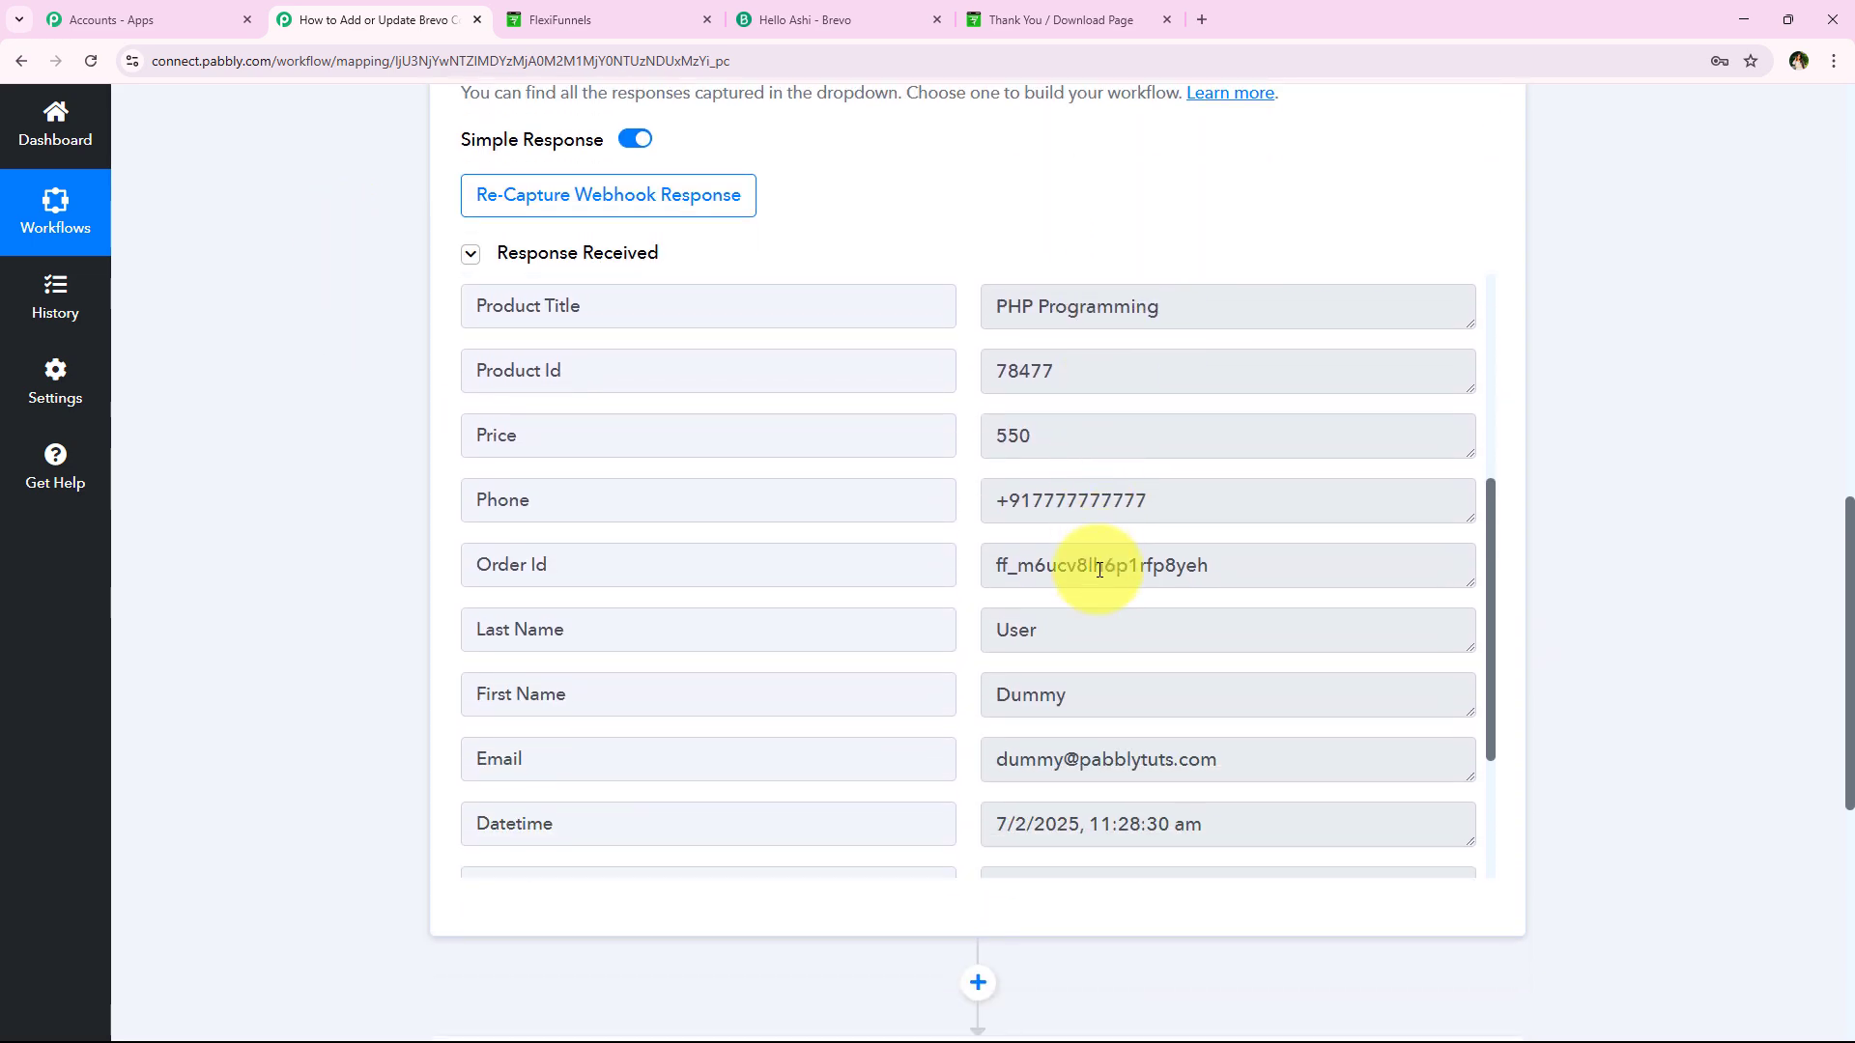
scroll(982, 613, up, 1)
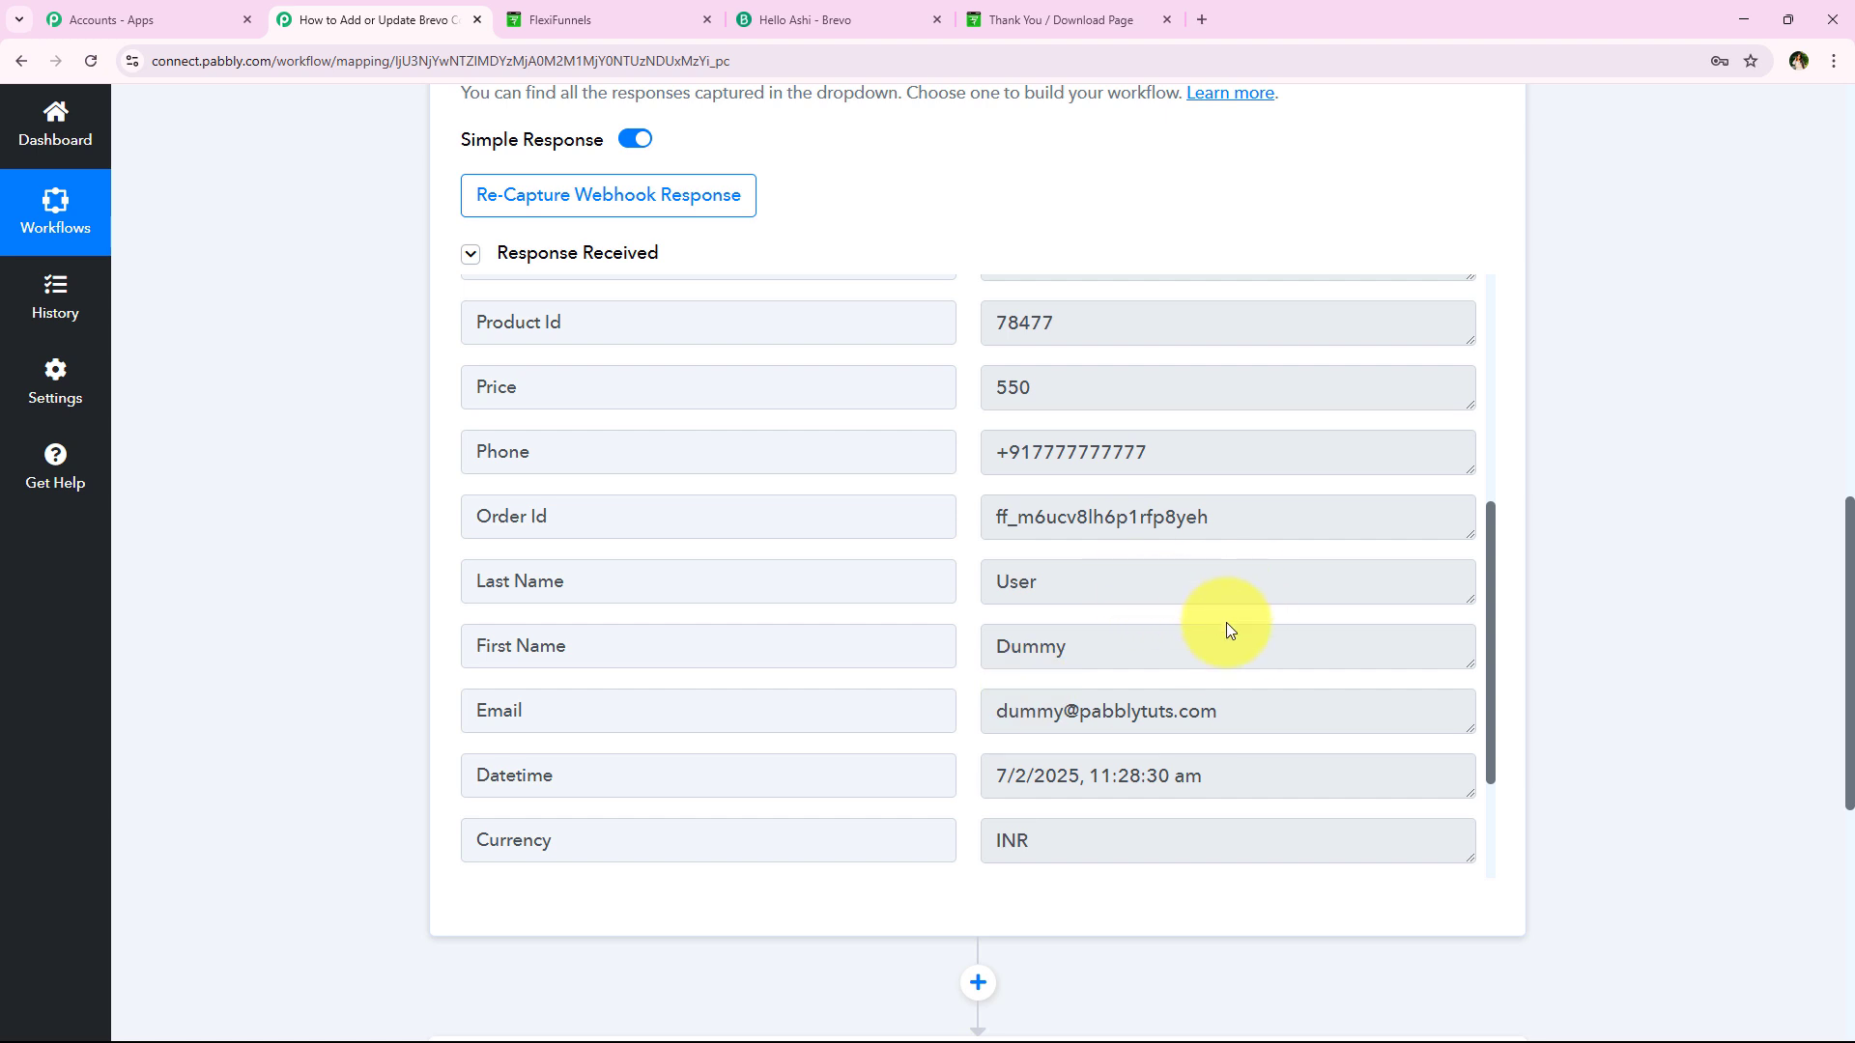
drag(1275, 658, 677, 662)
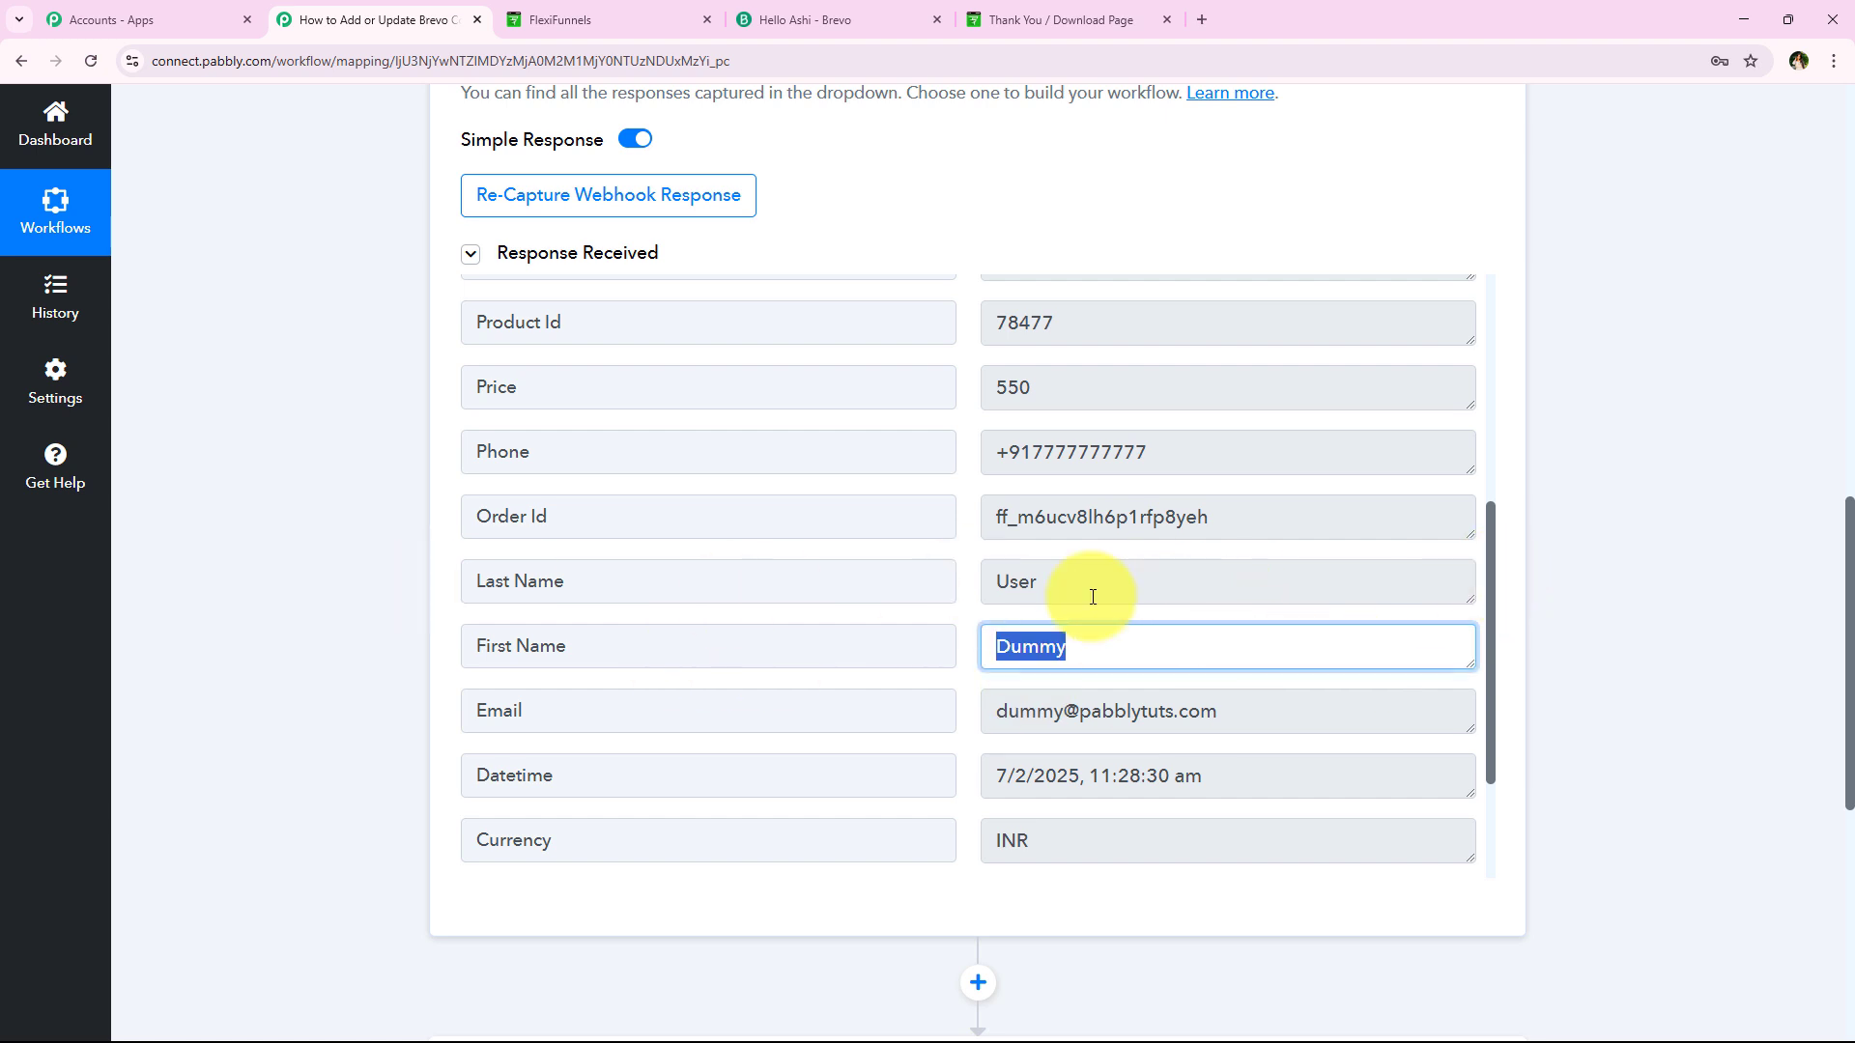
drag(1085, 587, 773, 588)
triple_click(1356, 437)
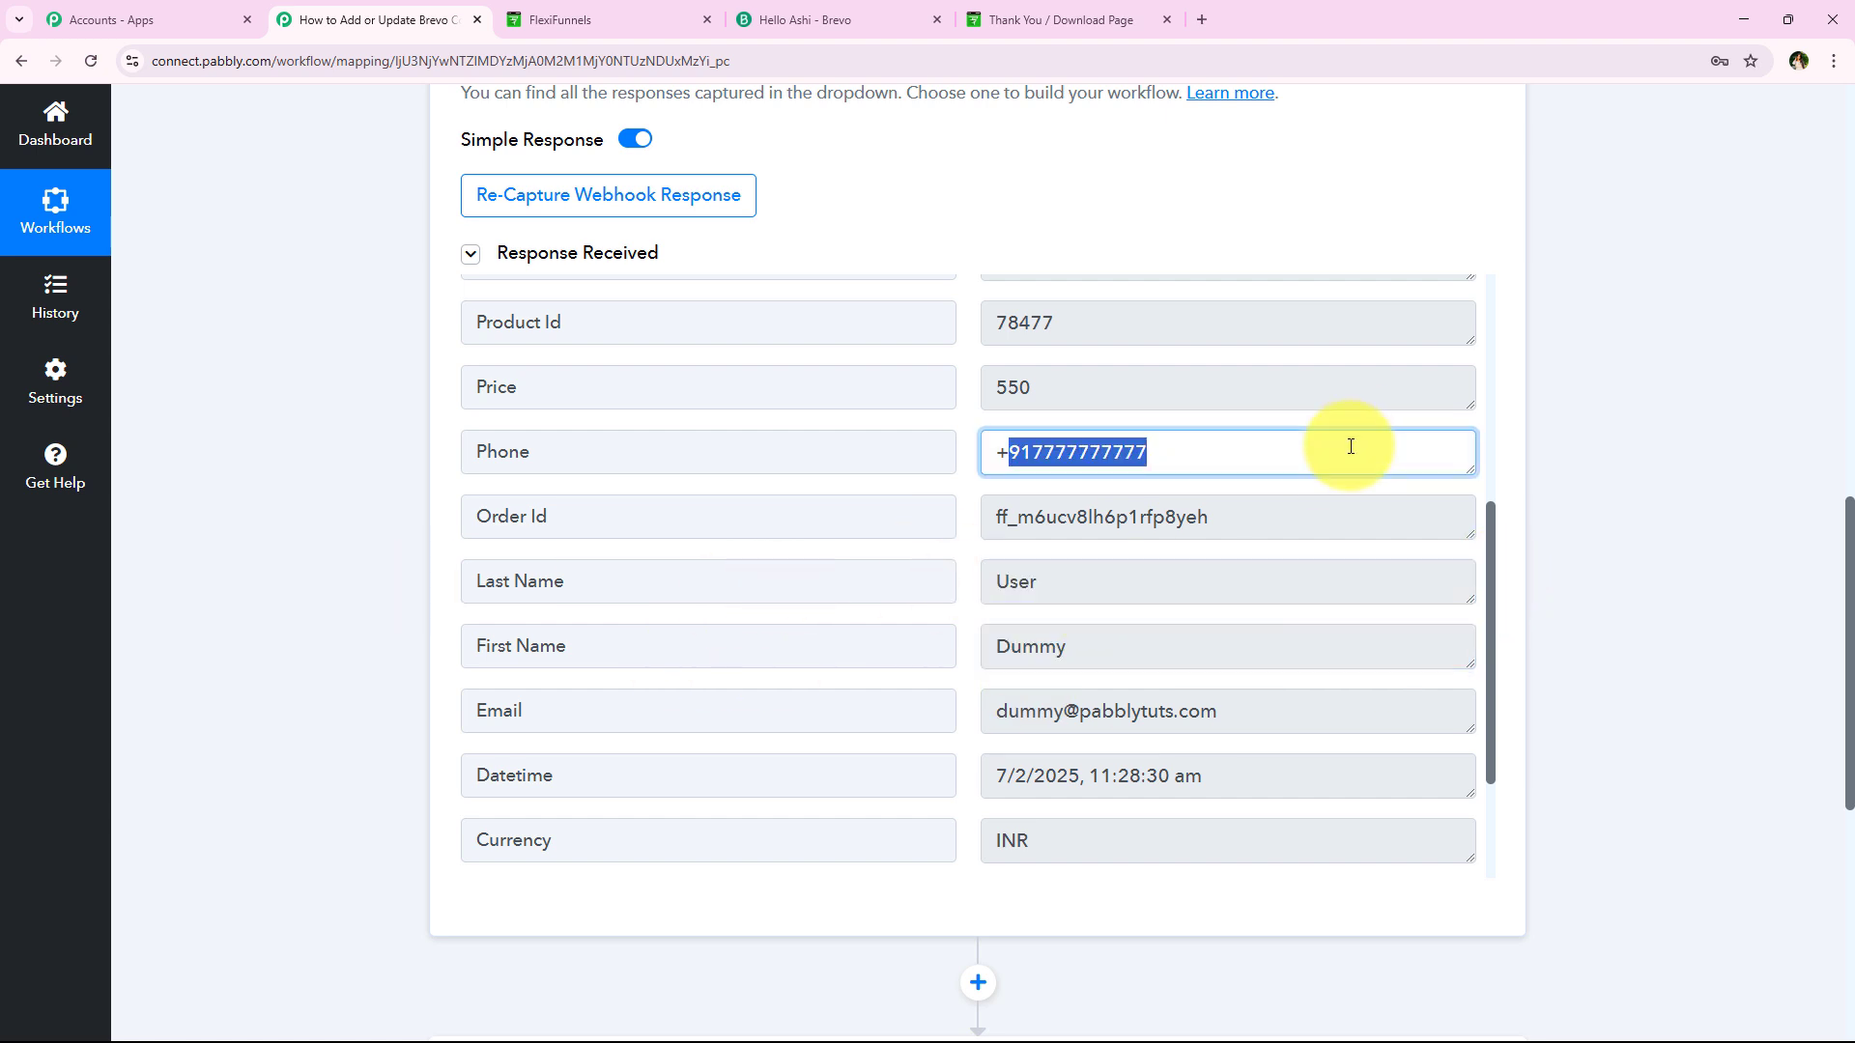
triple_click(1297, 712)
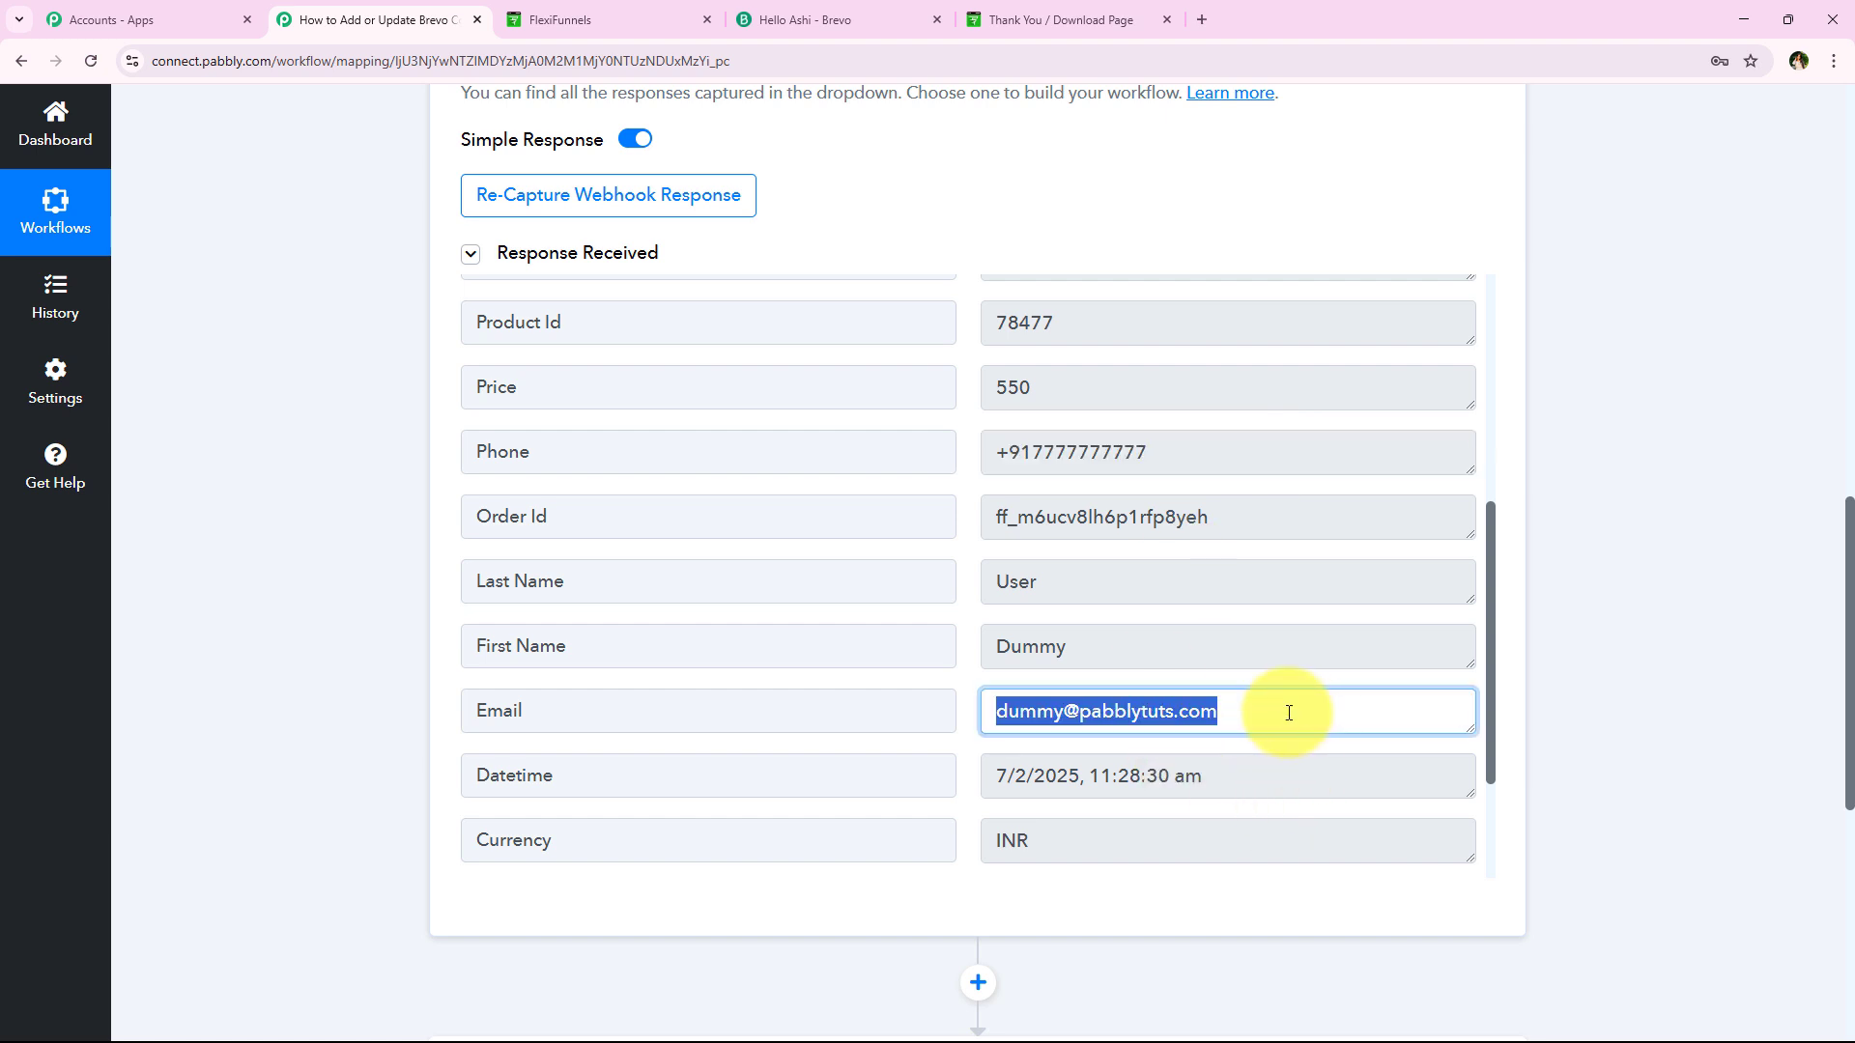
Collapse the FlexiFunnels New Purchase trigger card
scroll(483, 754, down, 2)
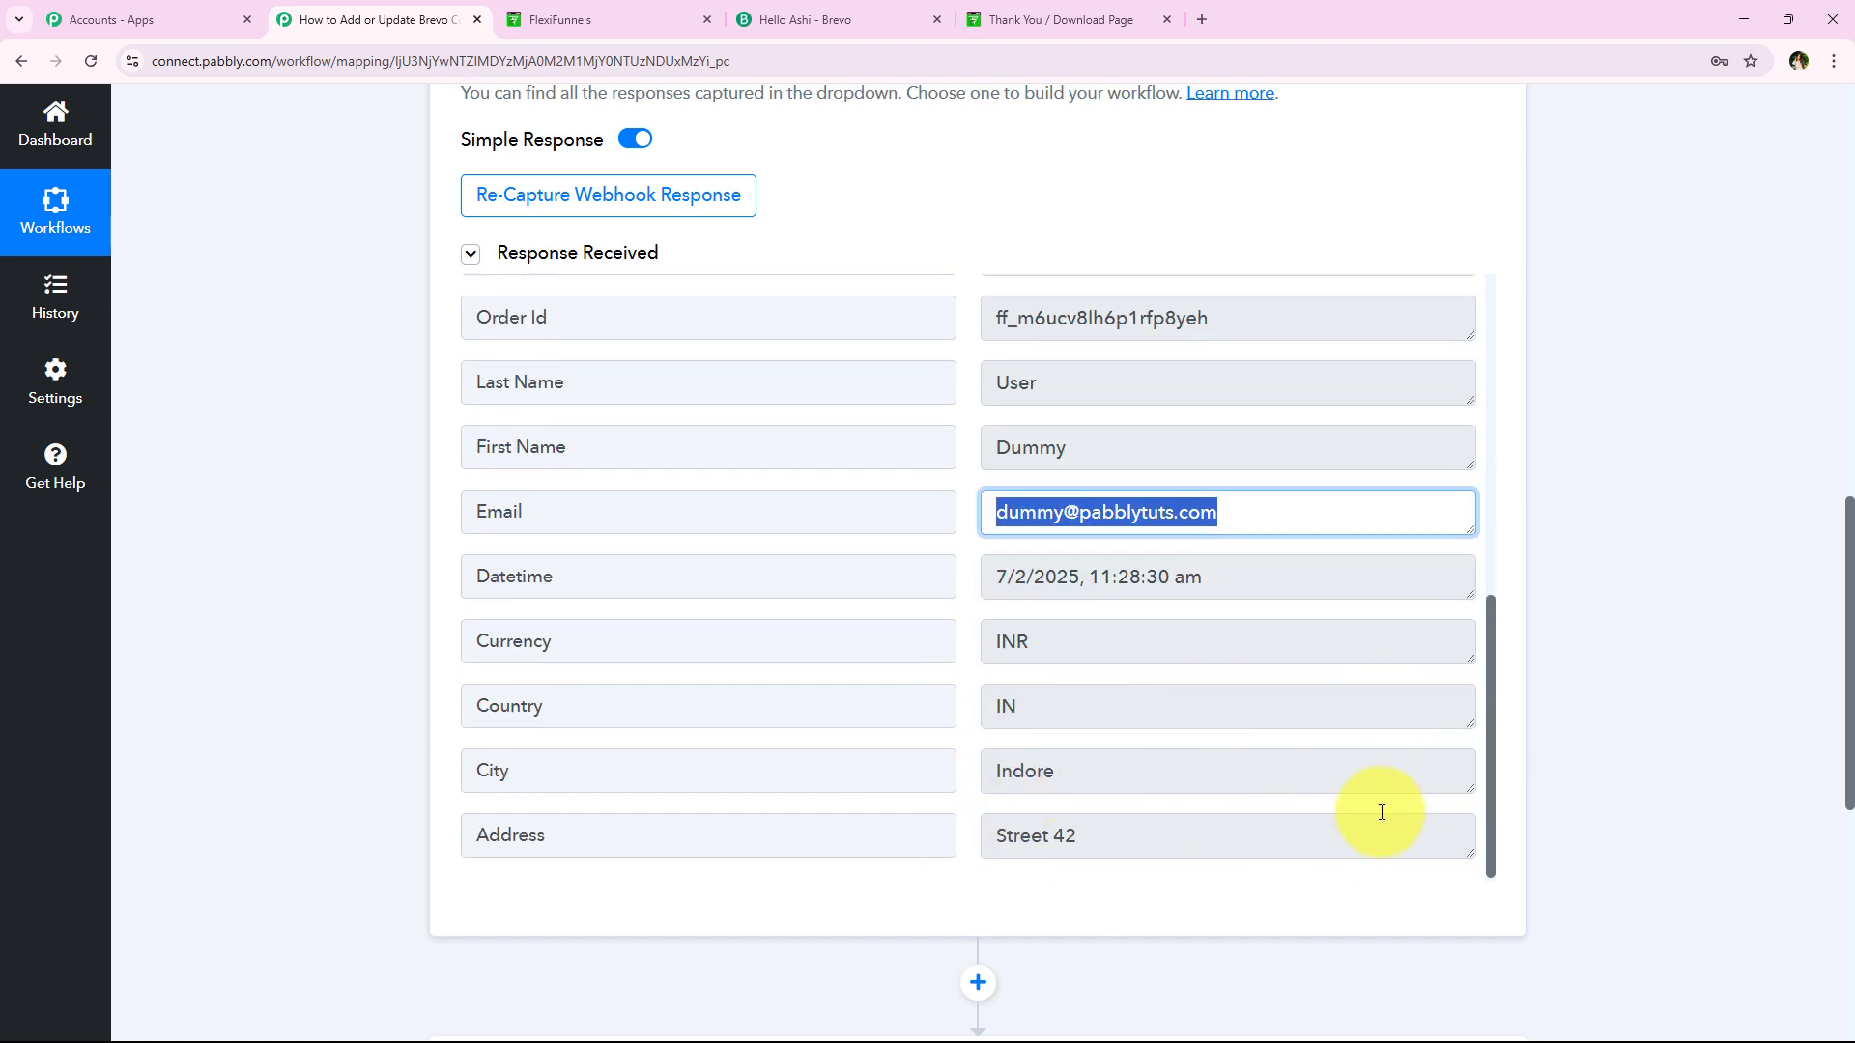
middle_click(302, 807)
scroll(332, 641, up, 10)
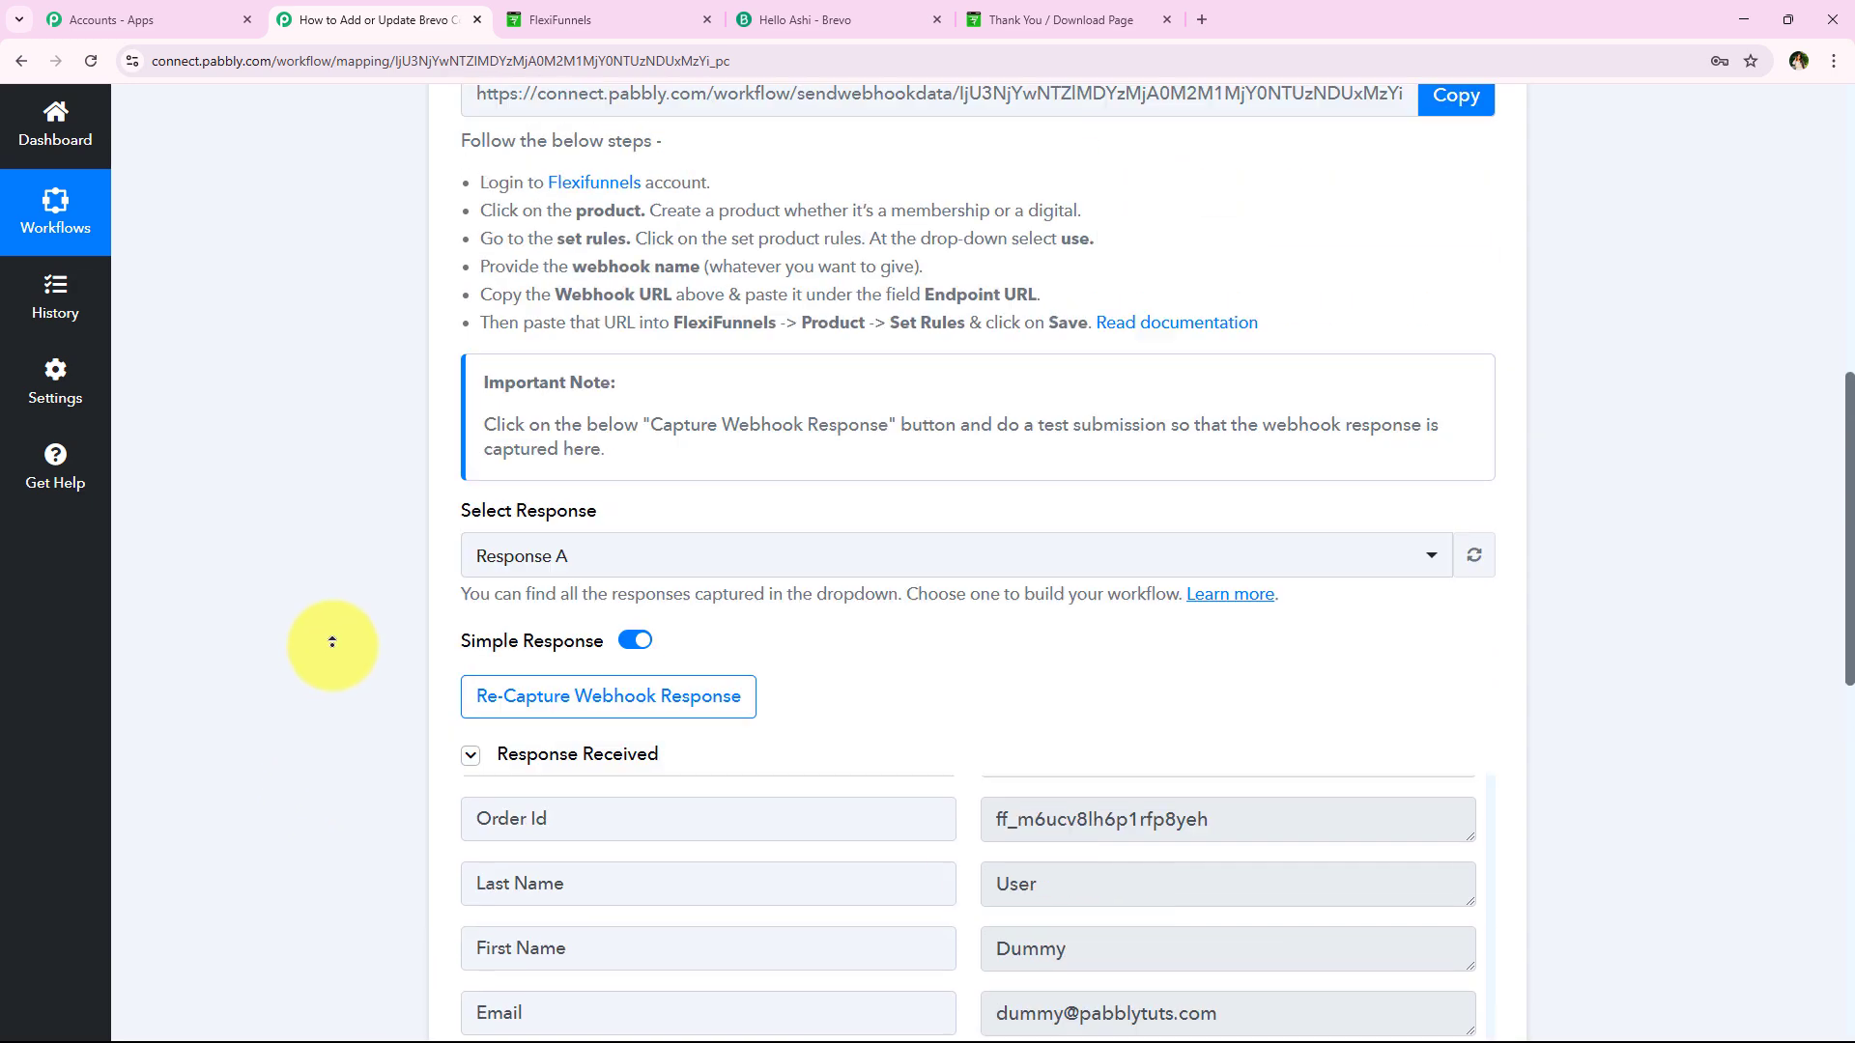
click(621, 480)
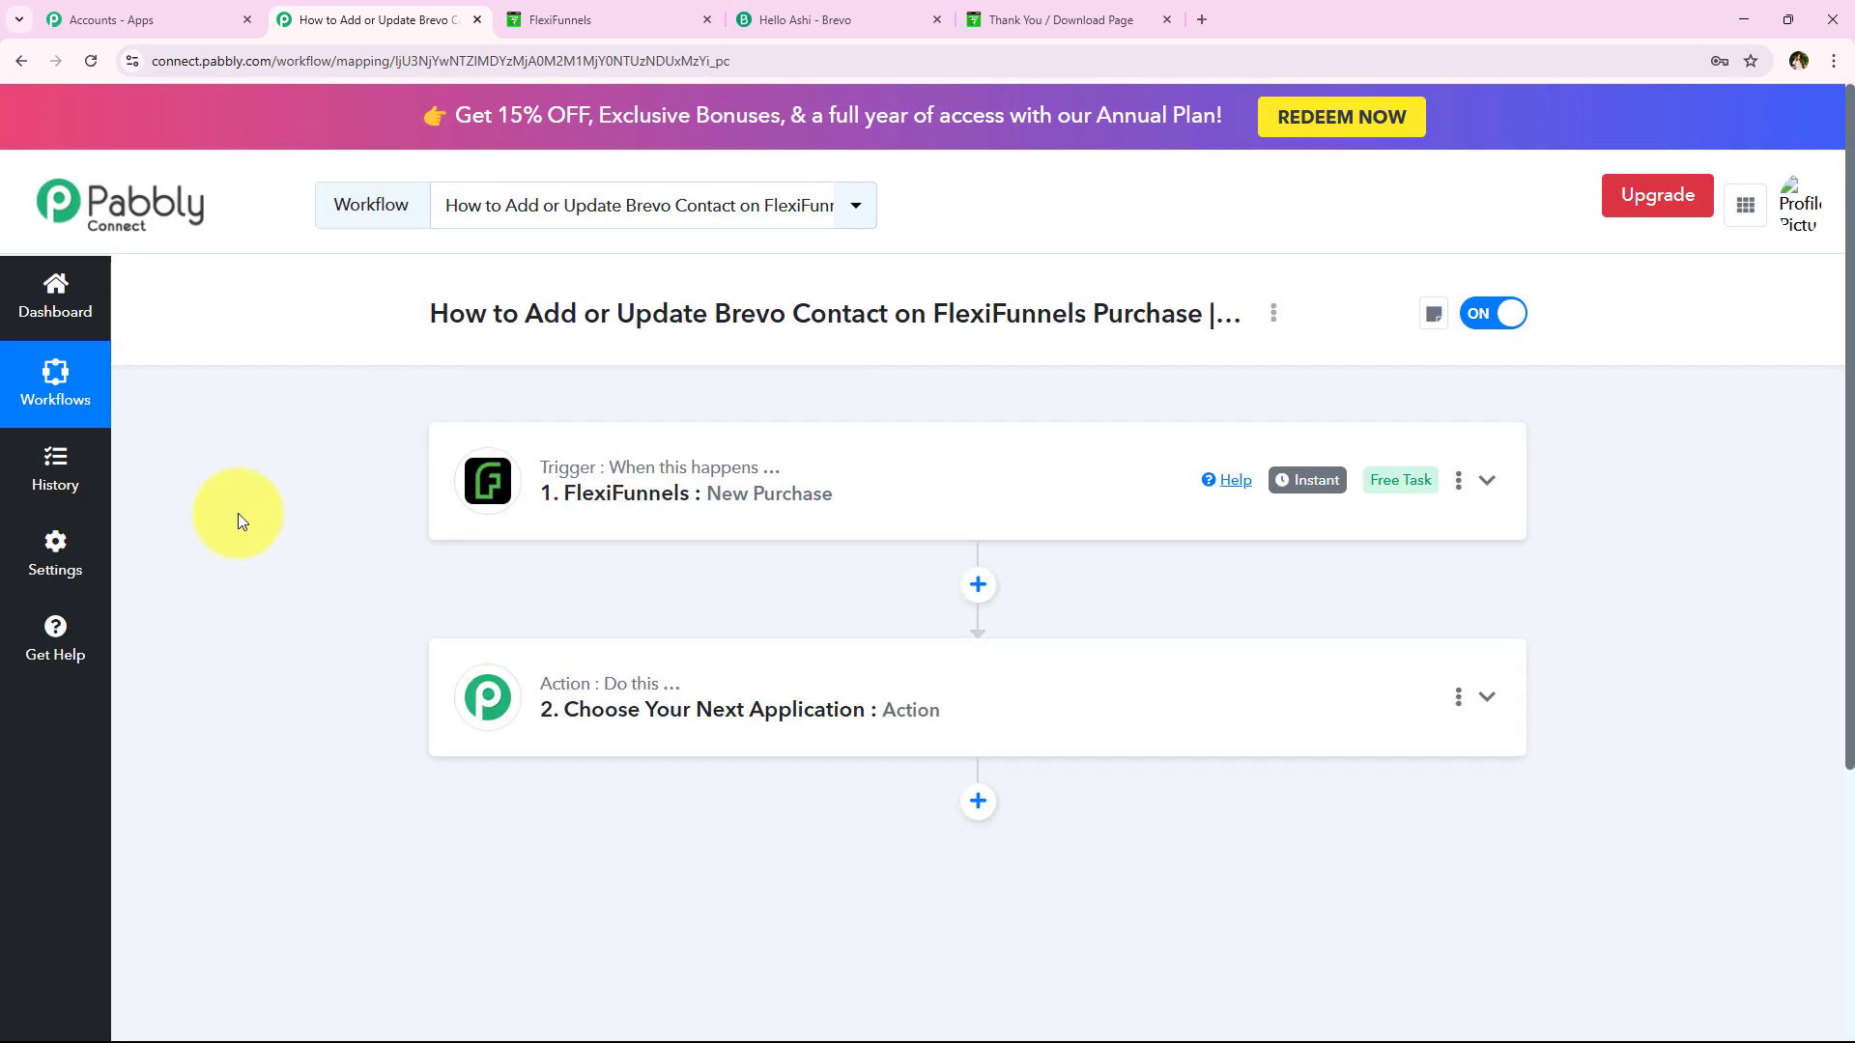
Expand the '2. Choose Your Next Application' action step to reveal the app tiles
drag(569, 503, 831, 510)
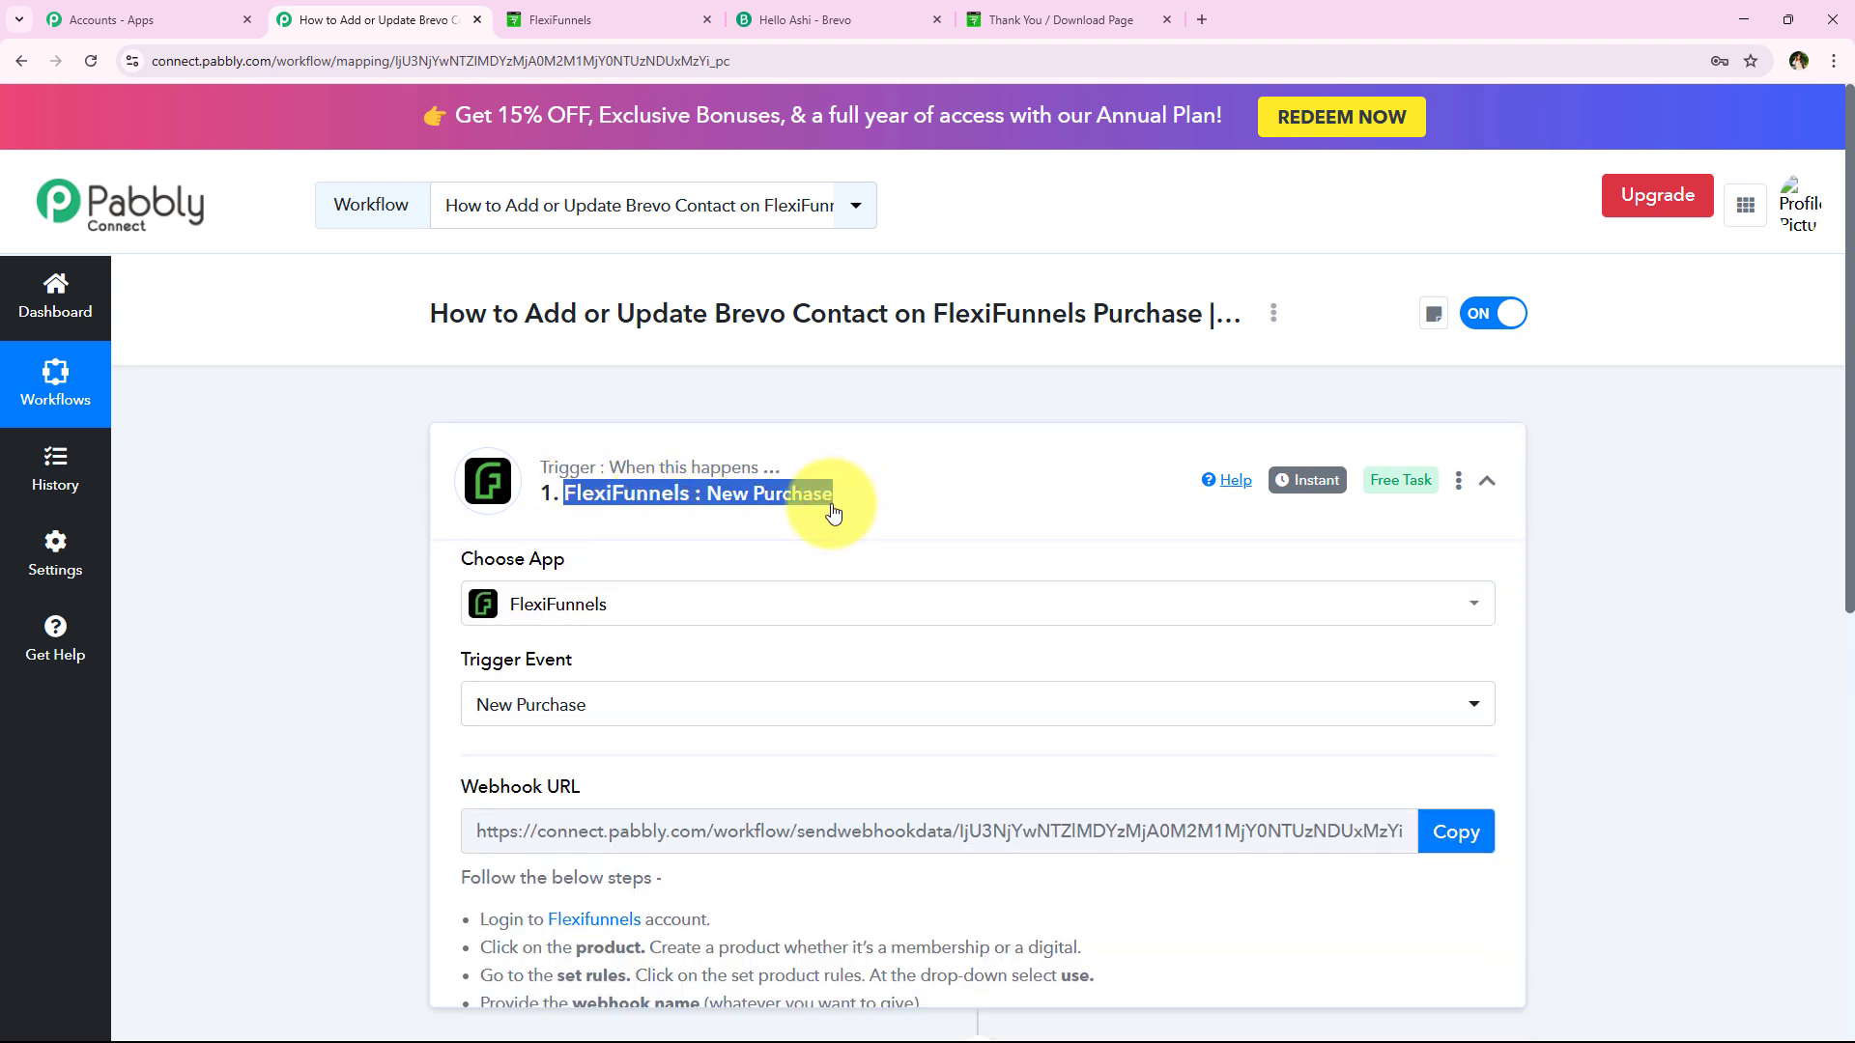
click(831, 510)
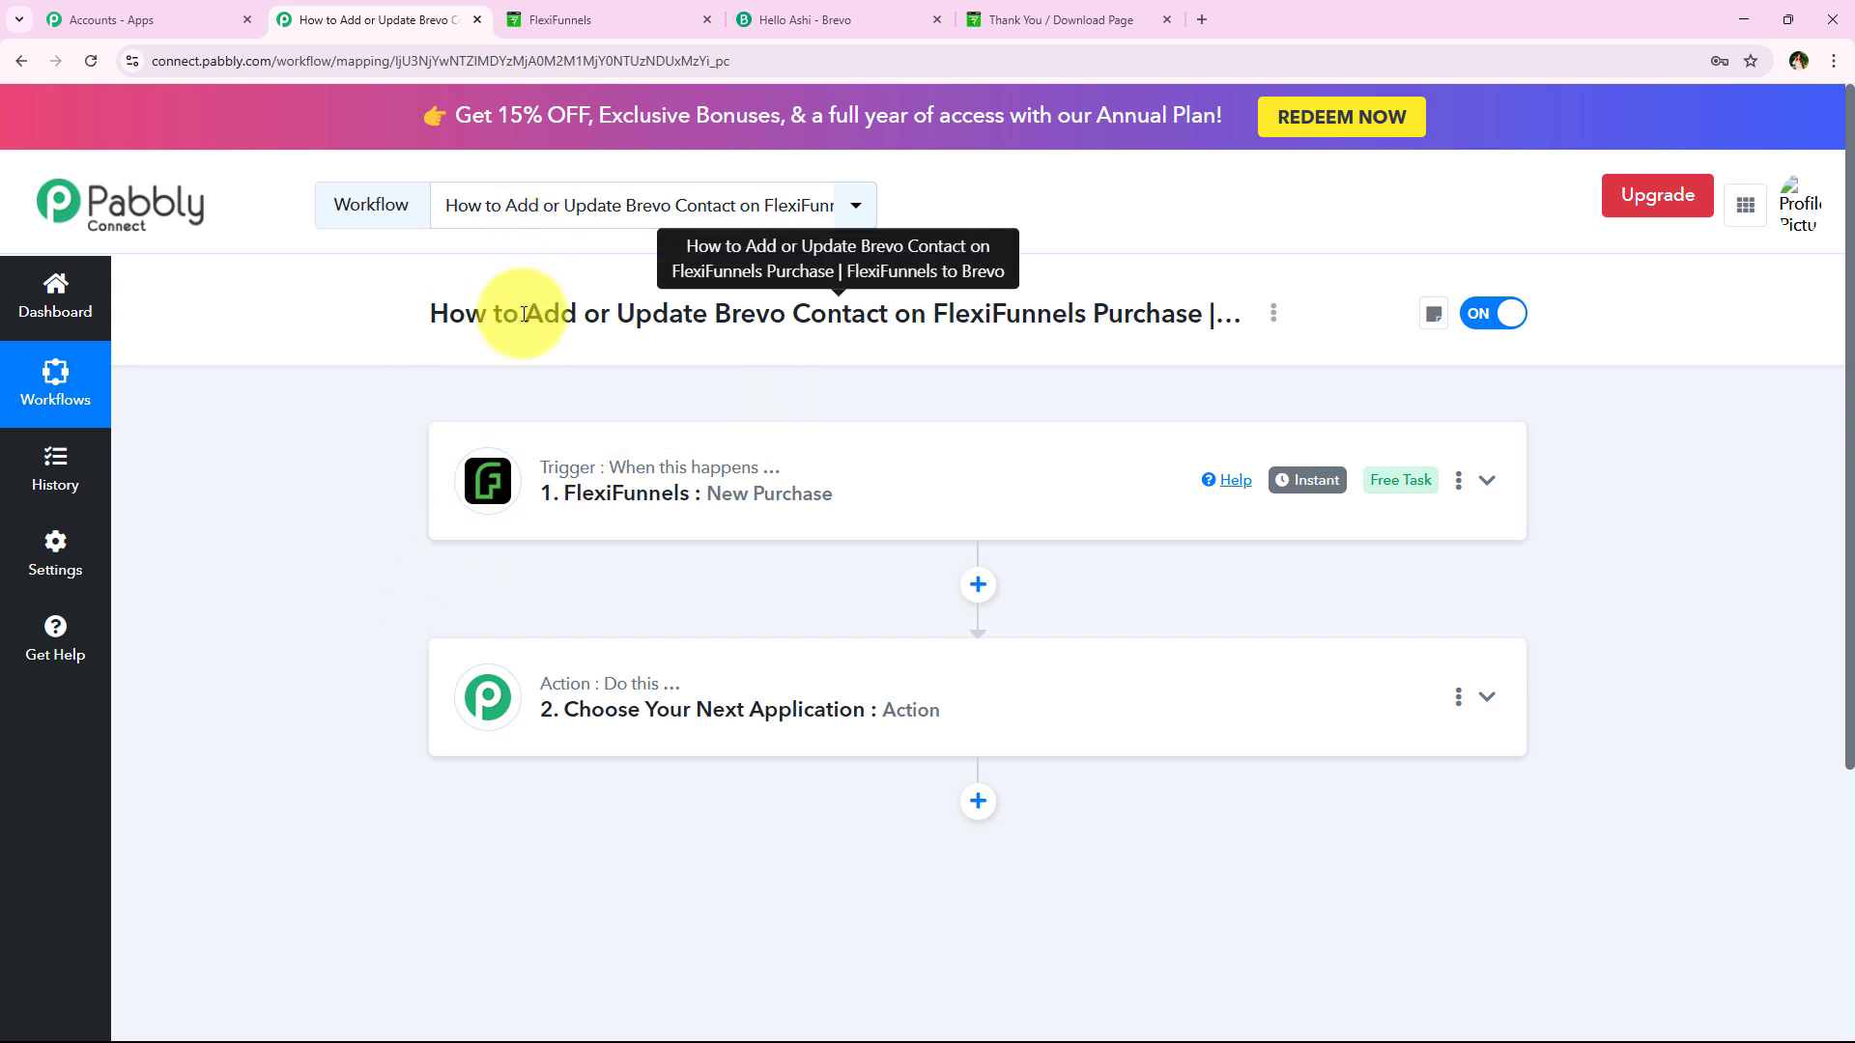
drag(525, 311, 1192, 310)
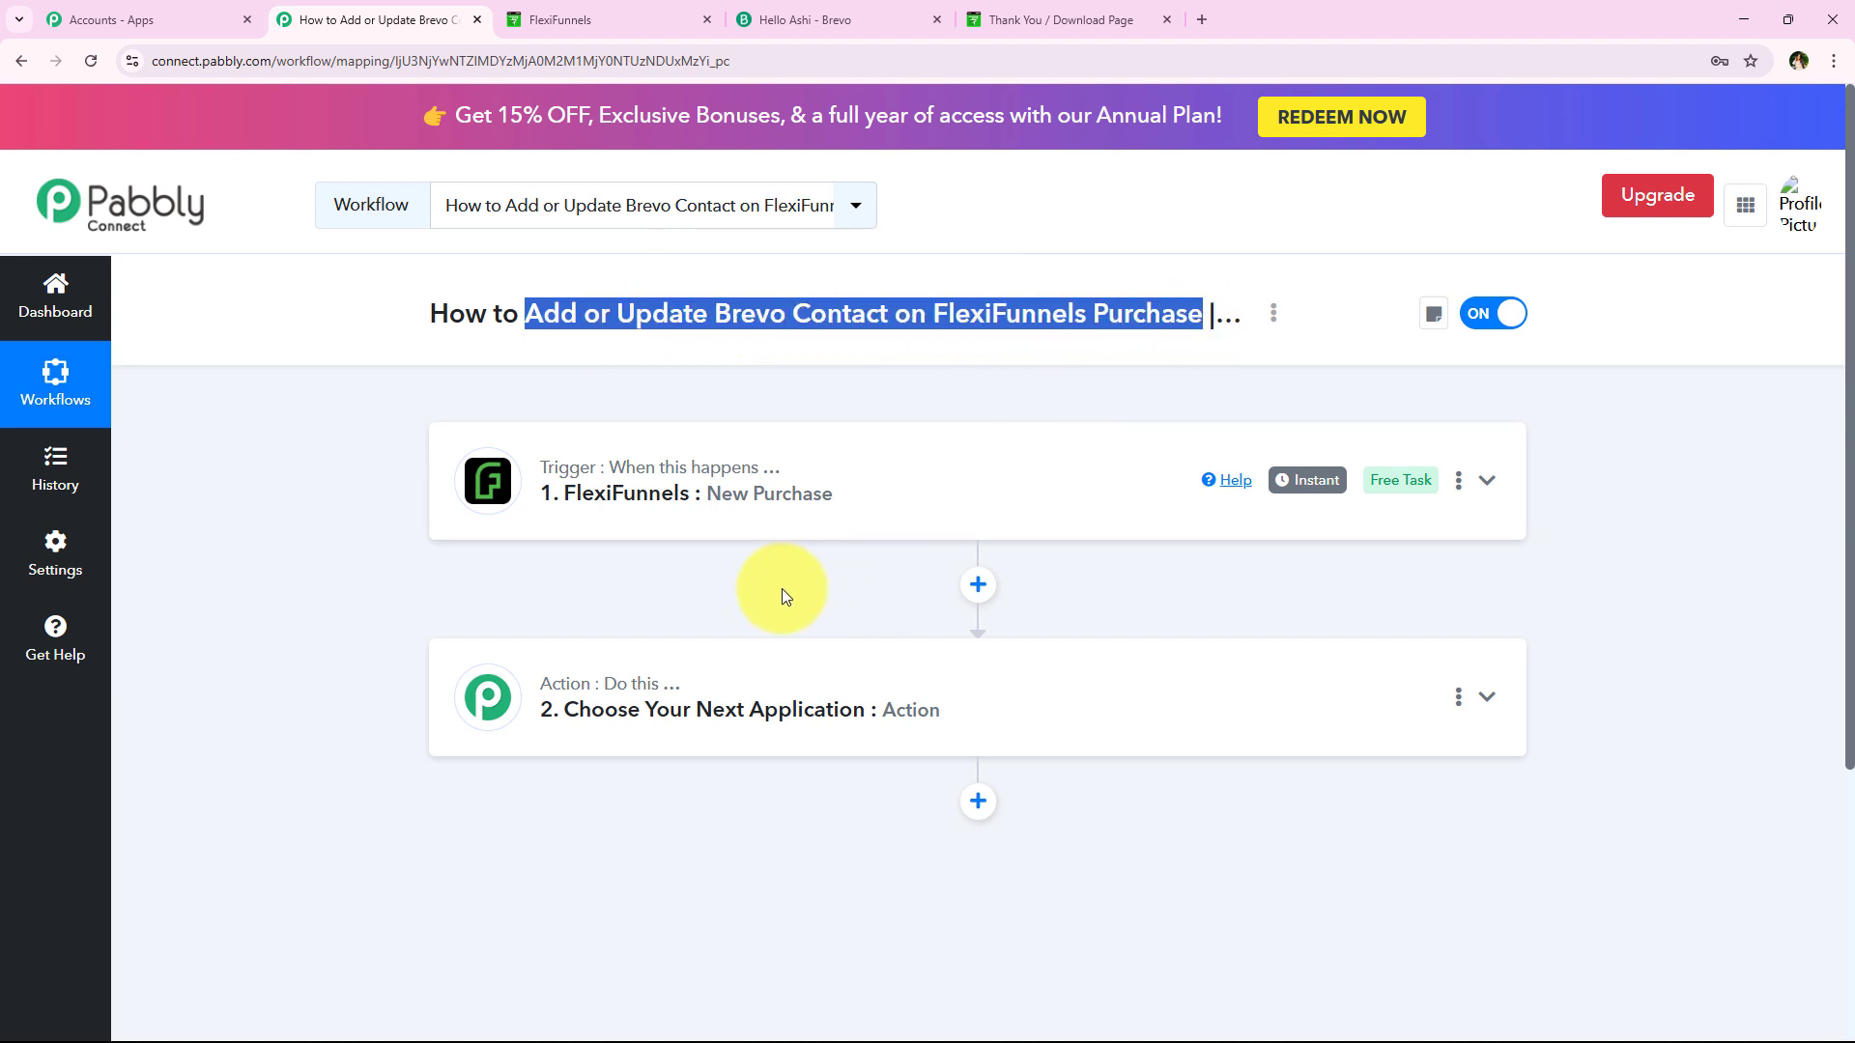
click(737, 675)
scroll(541, 734, down, 3)
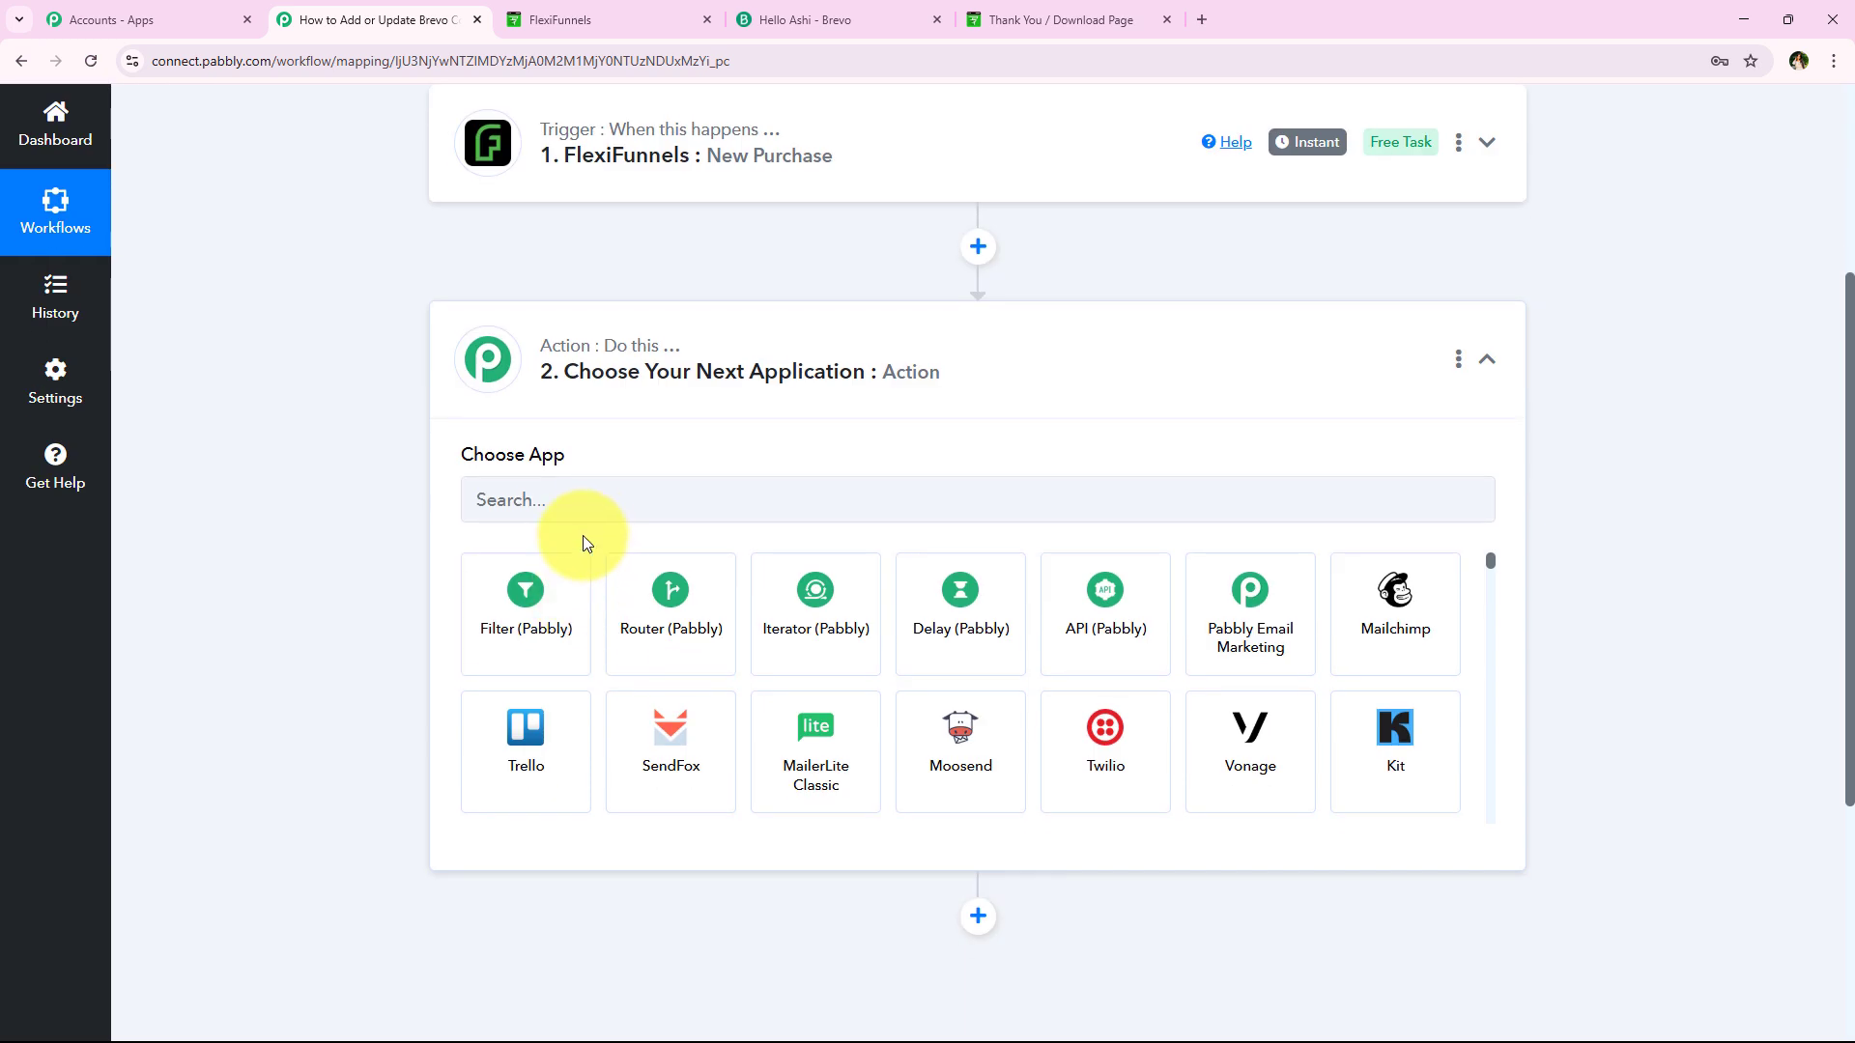
Set the action app to Brevo with Create or Update Contact, then start connecting
click(604, 514)
text(B)
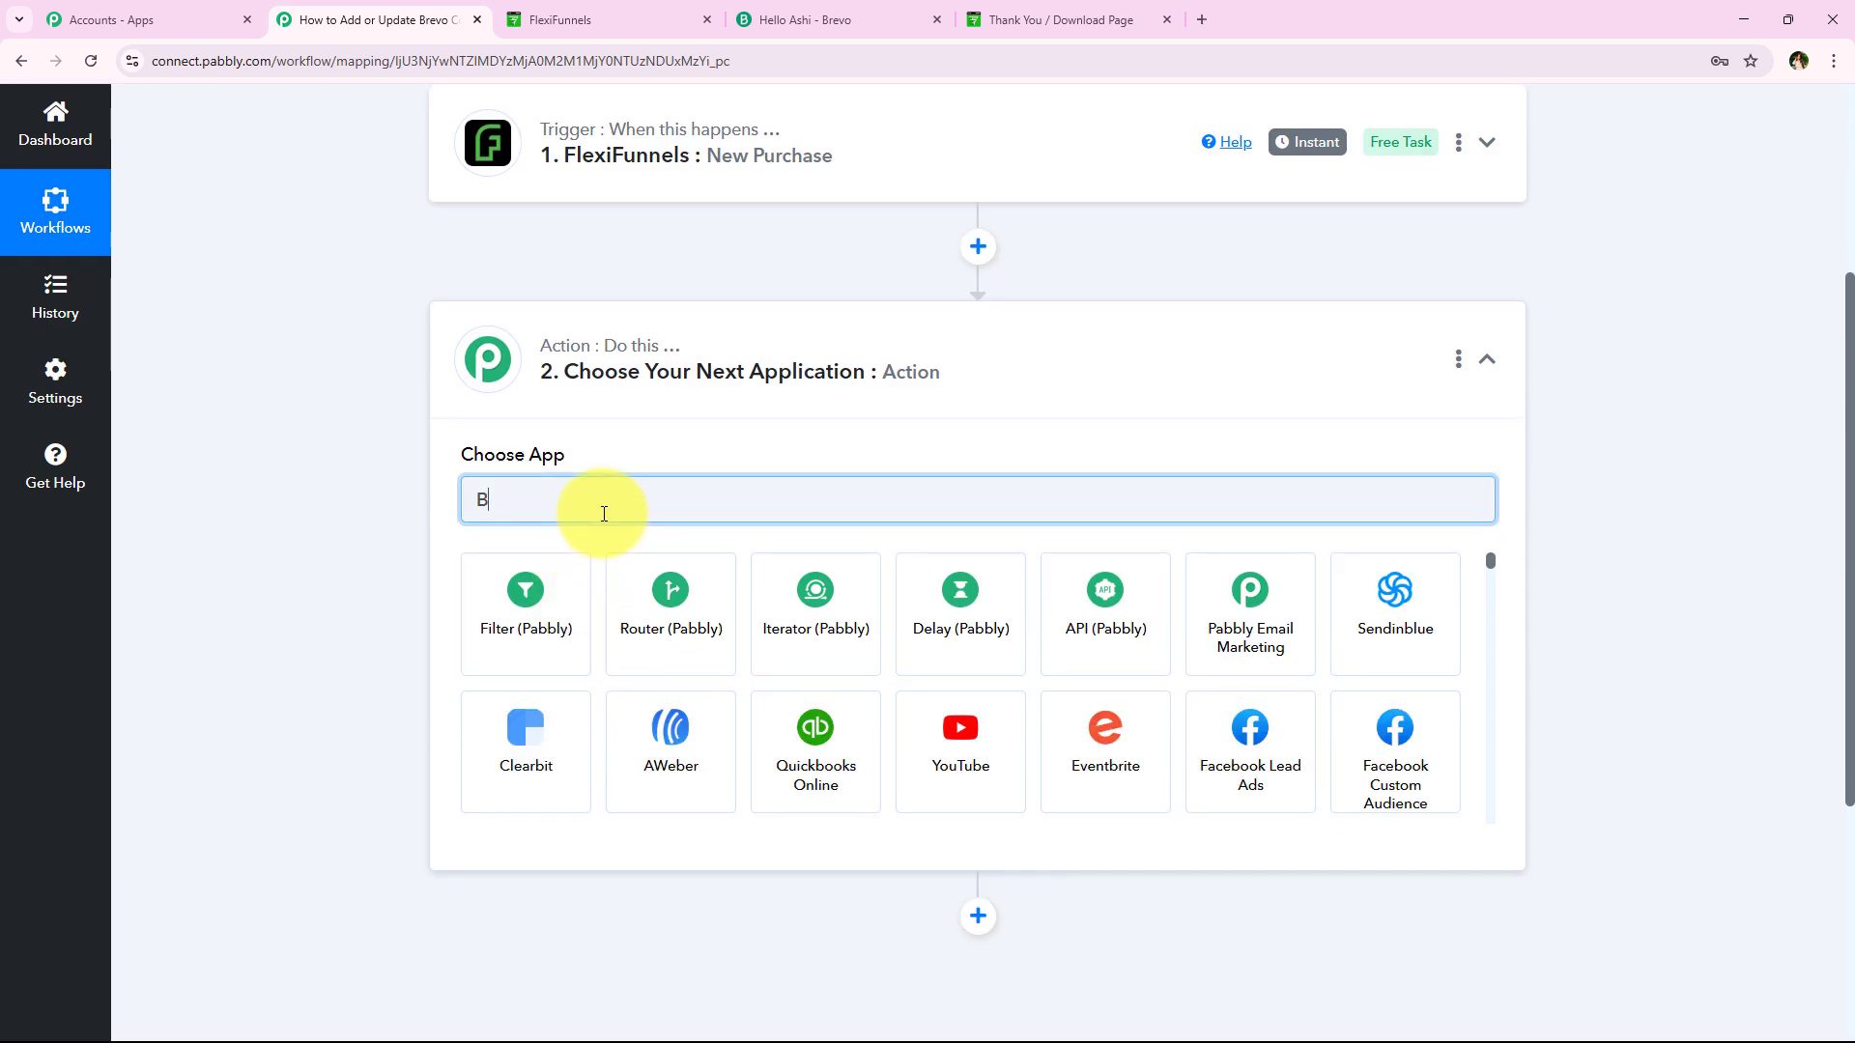
text(revo)
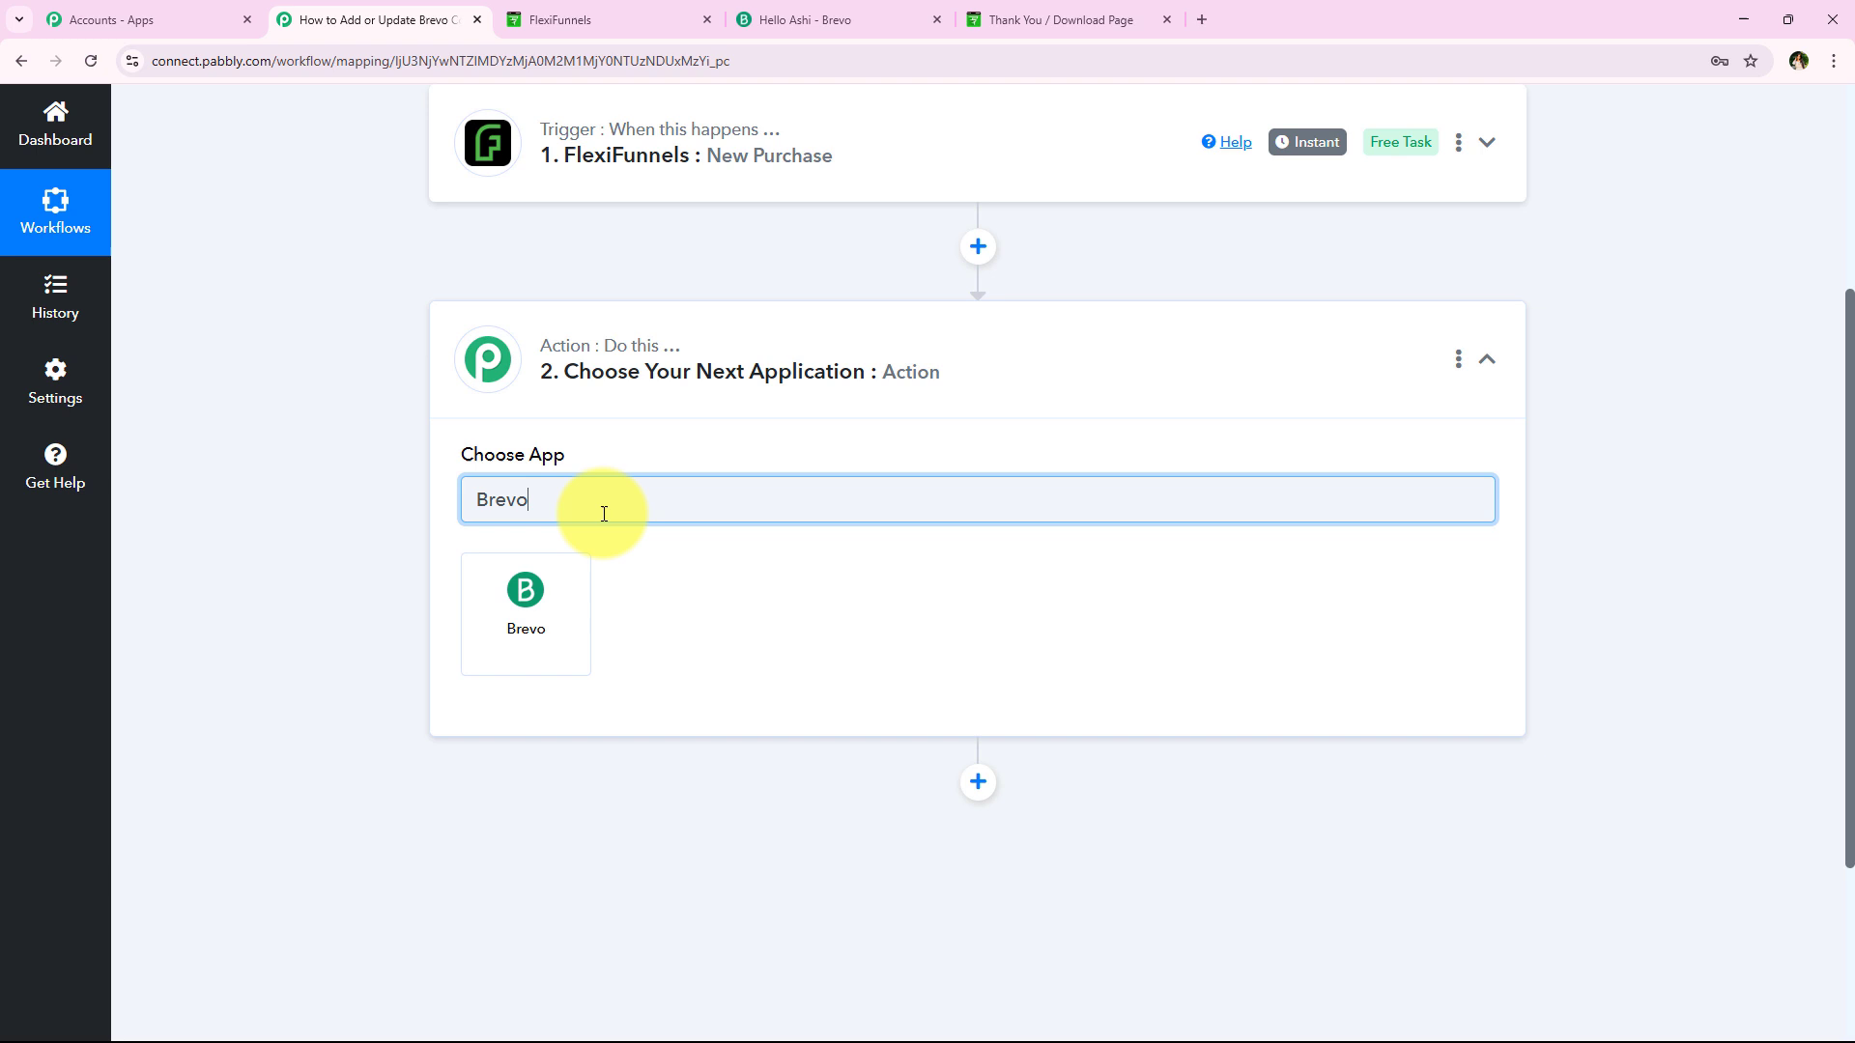
click(574, 574)
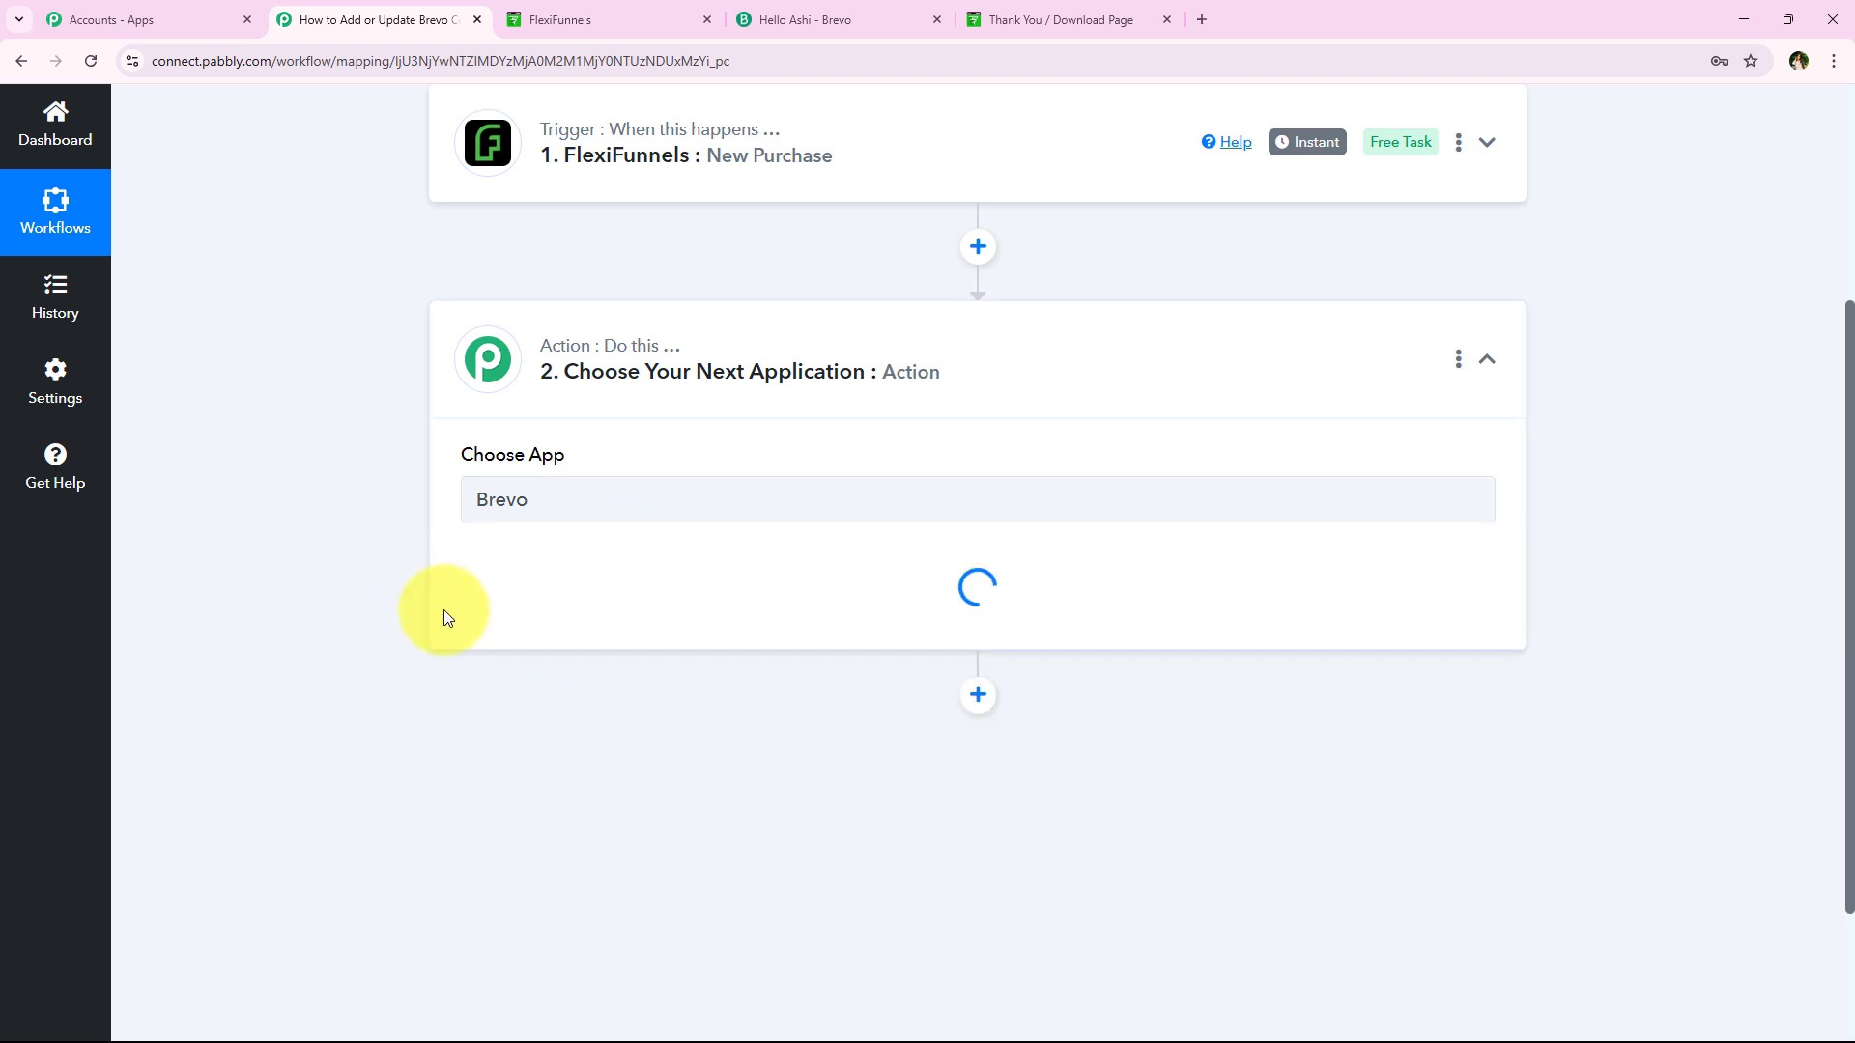
drag(450, 552, 611, 572)
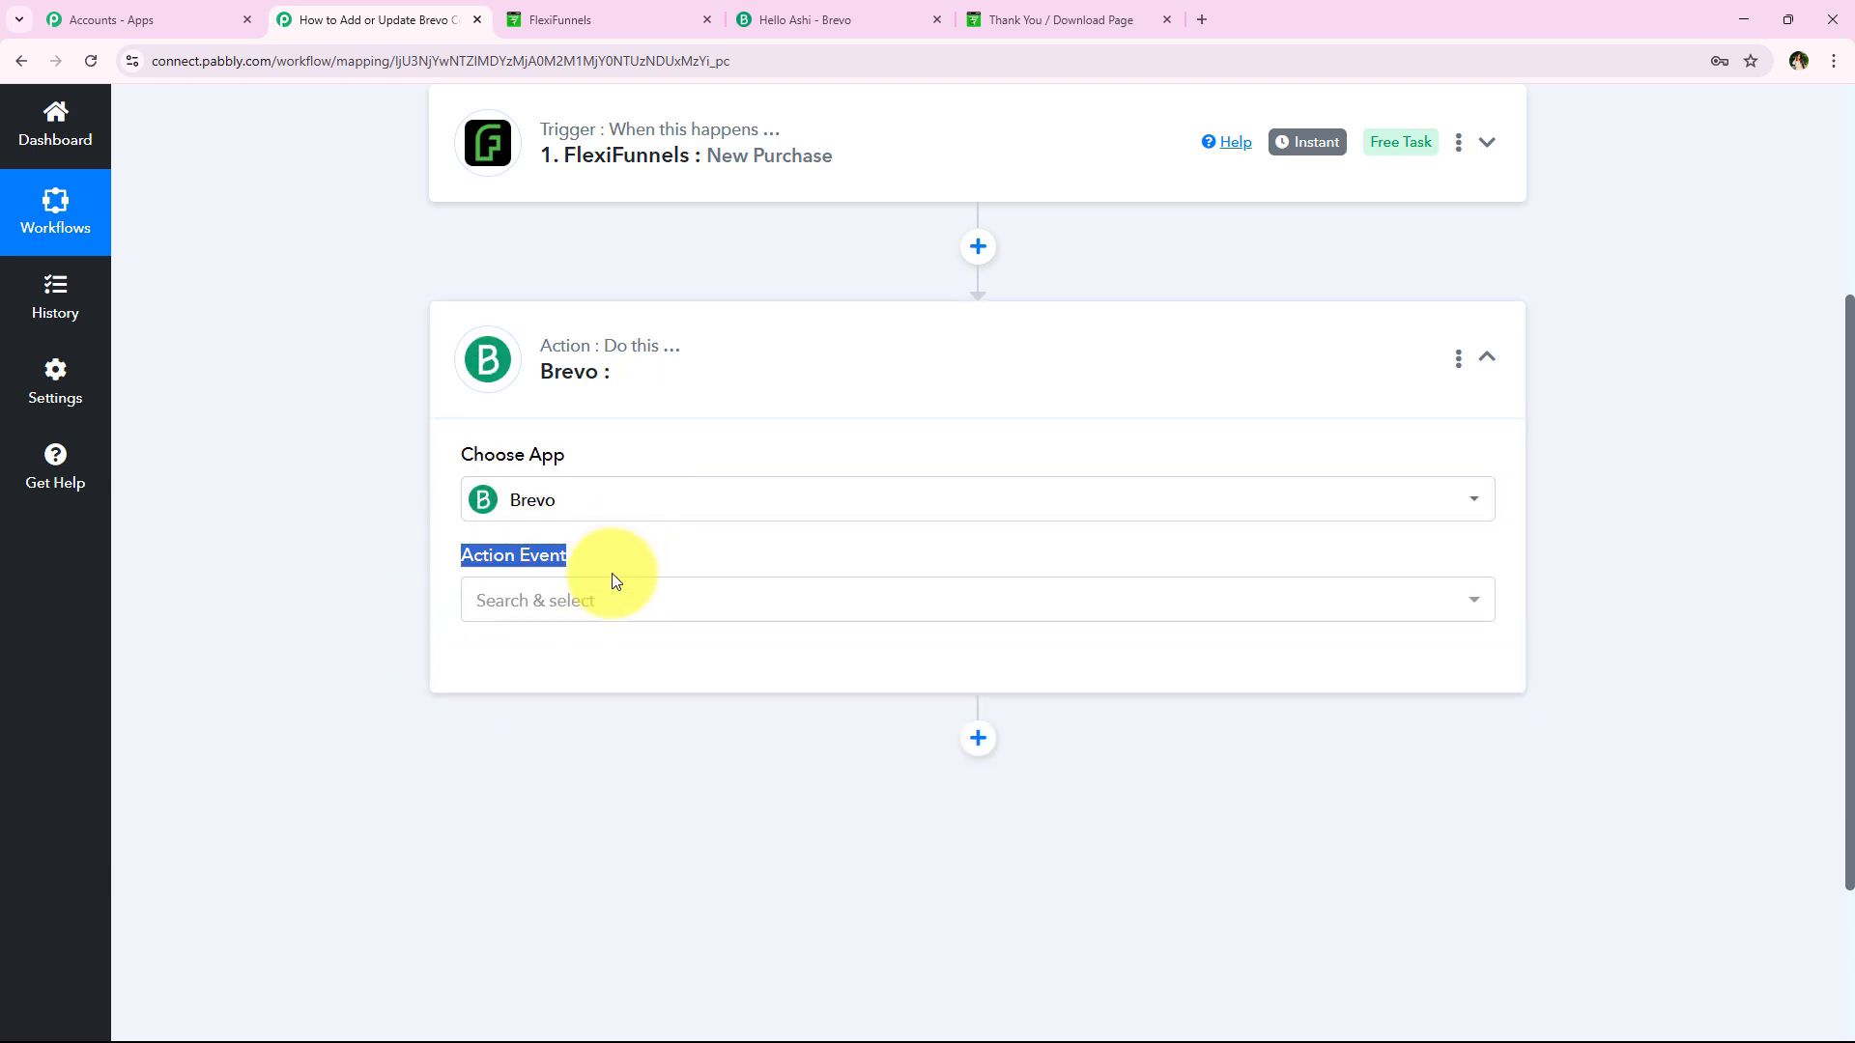
click(611, 580)
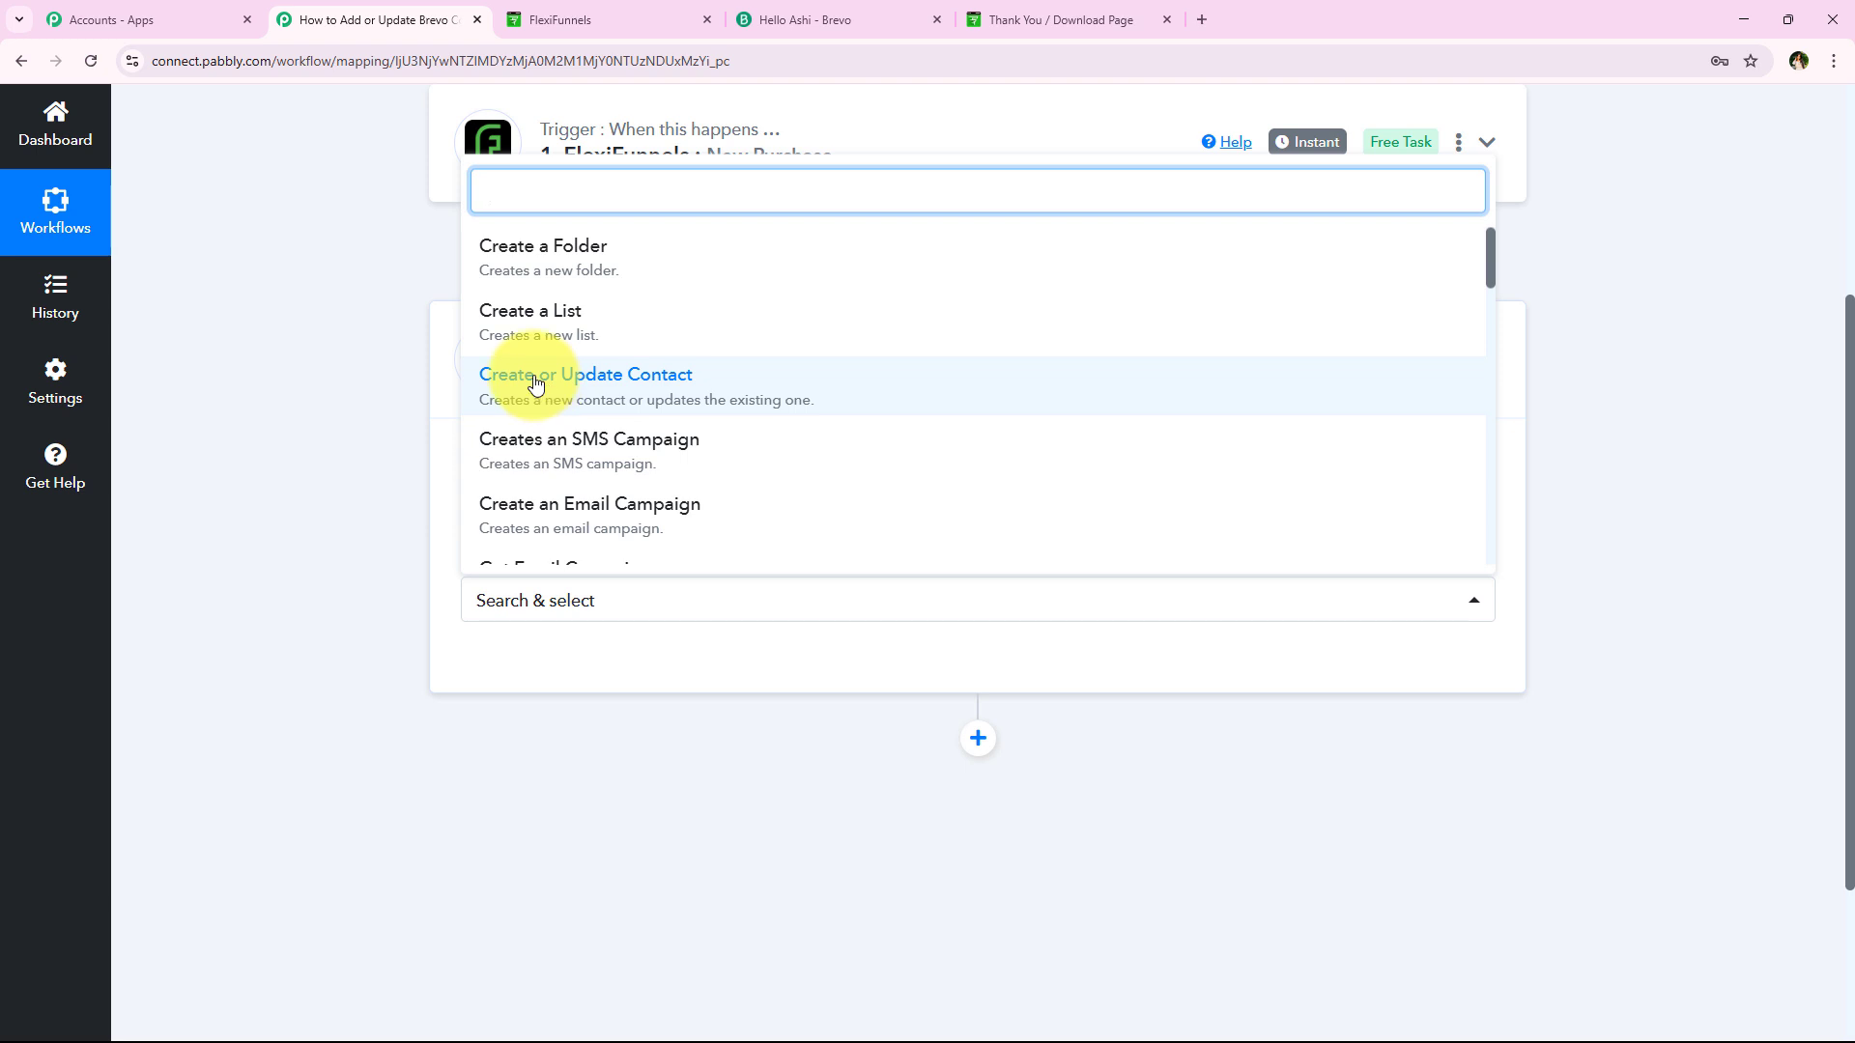
click(773, 385)
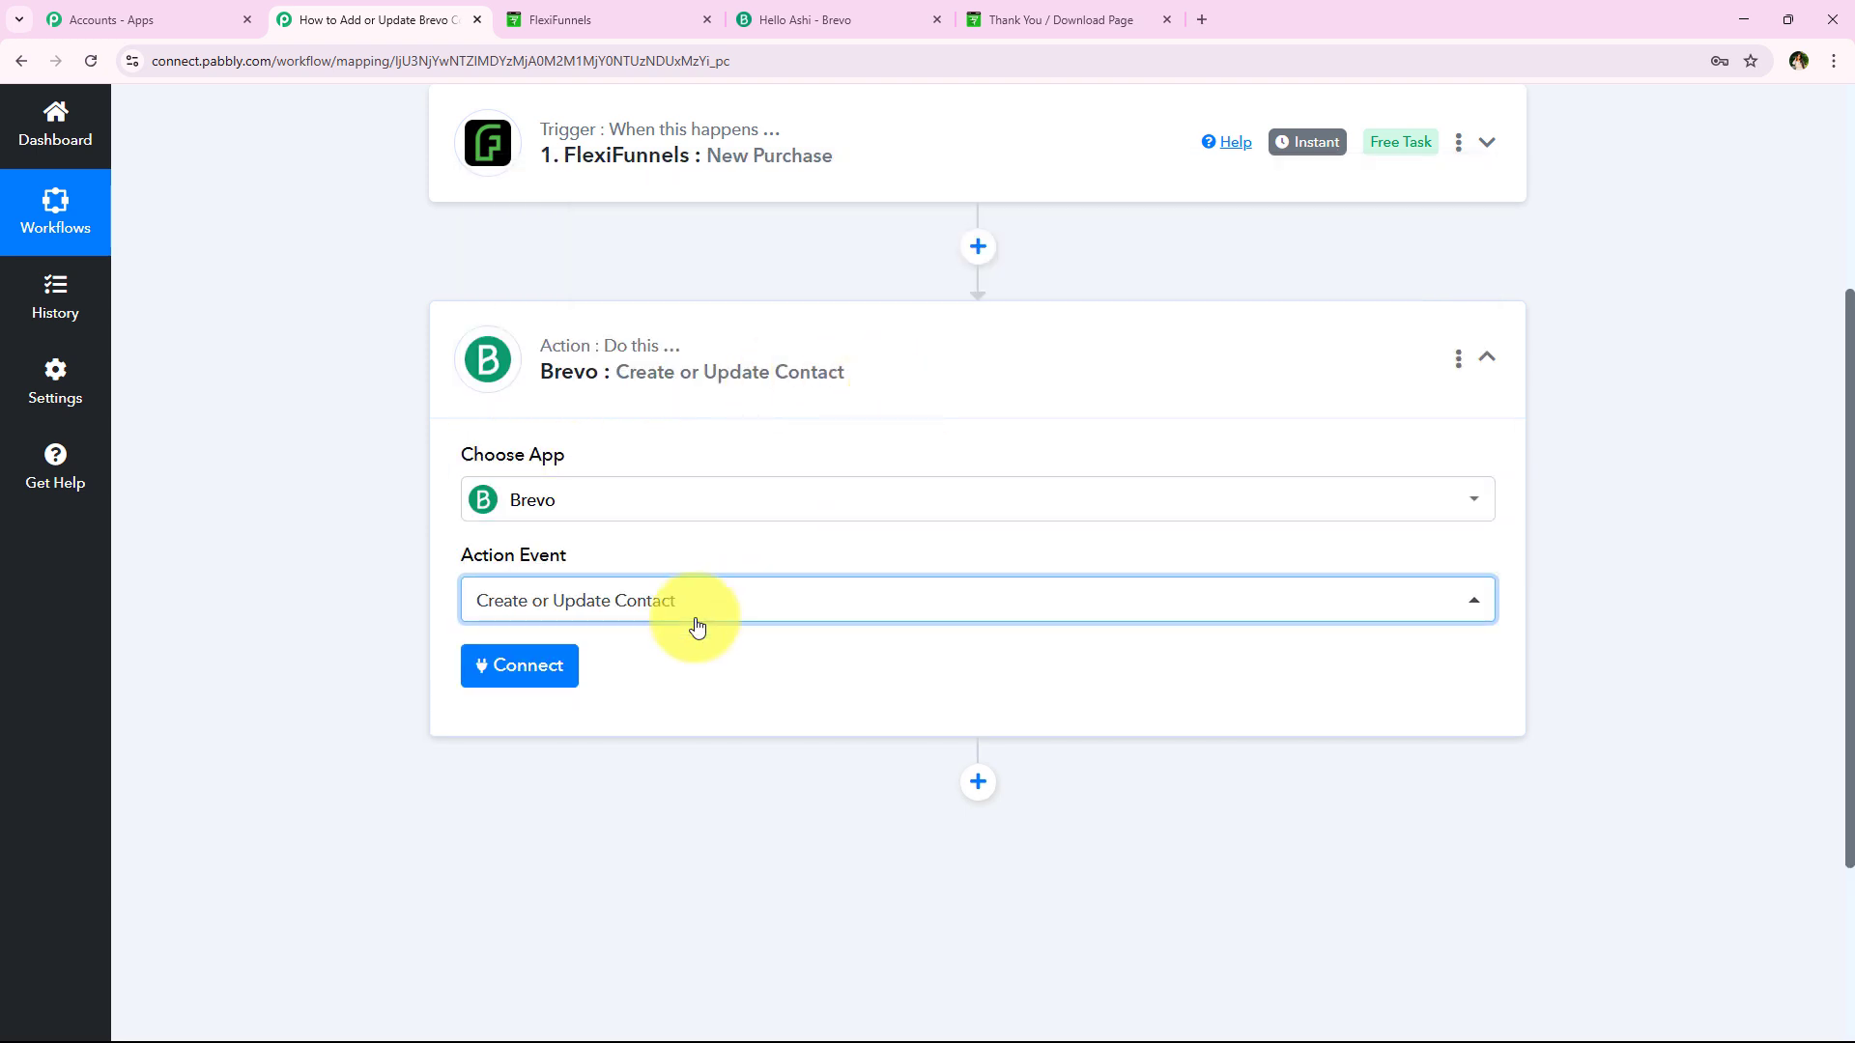
click(511, 665)
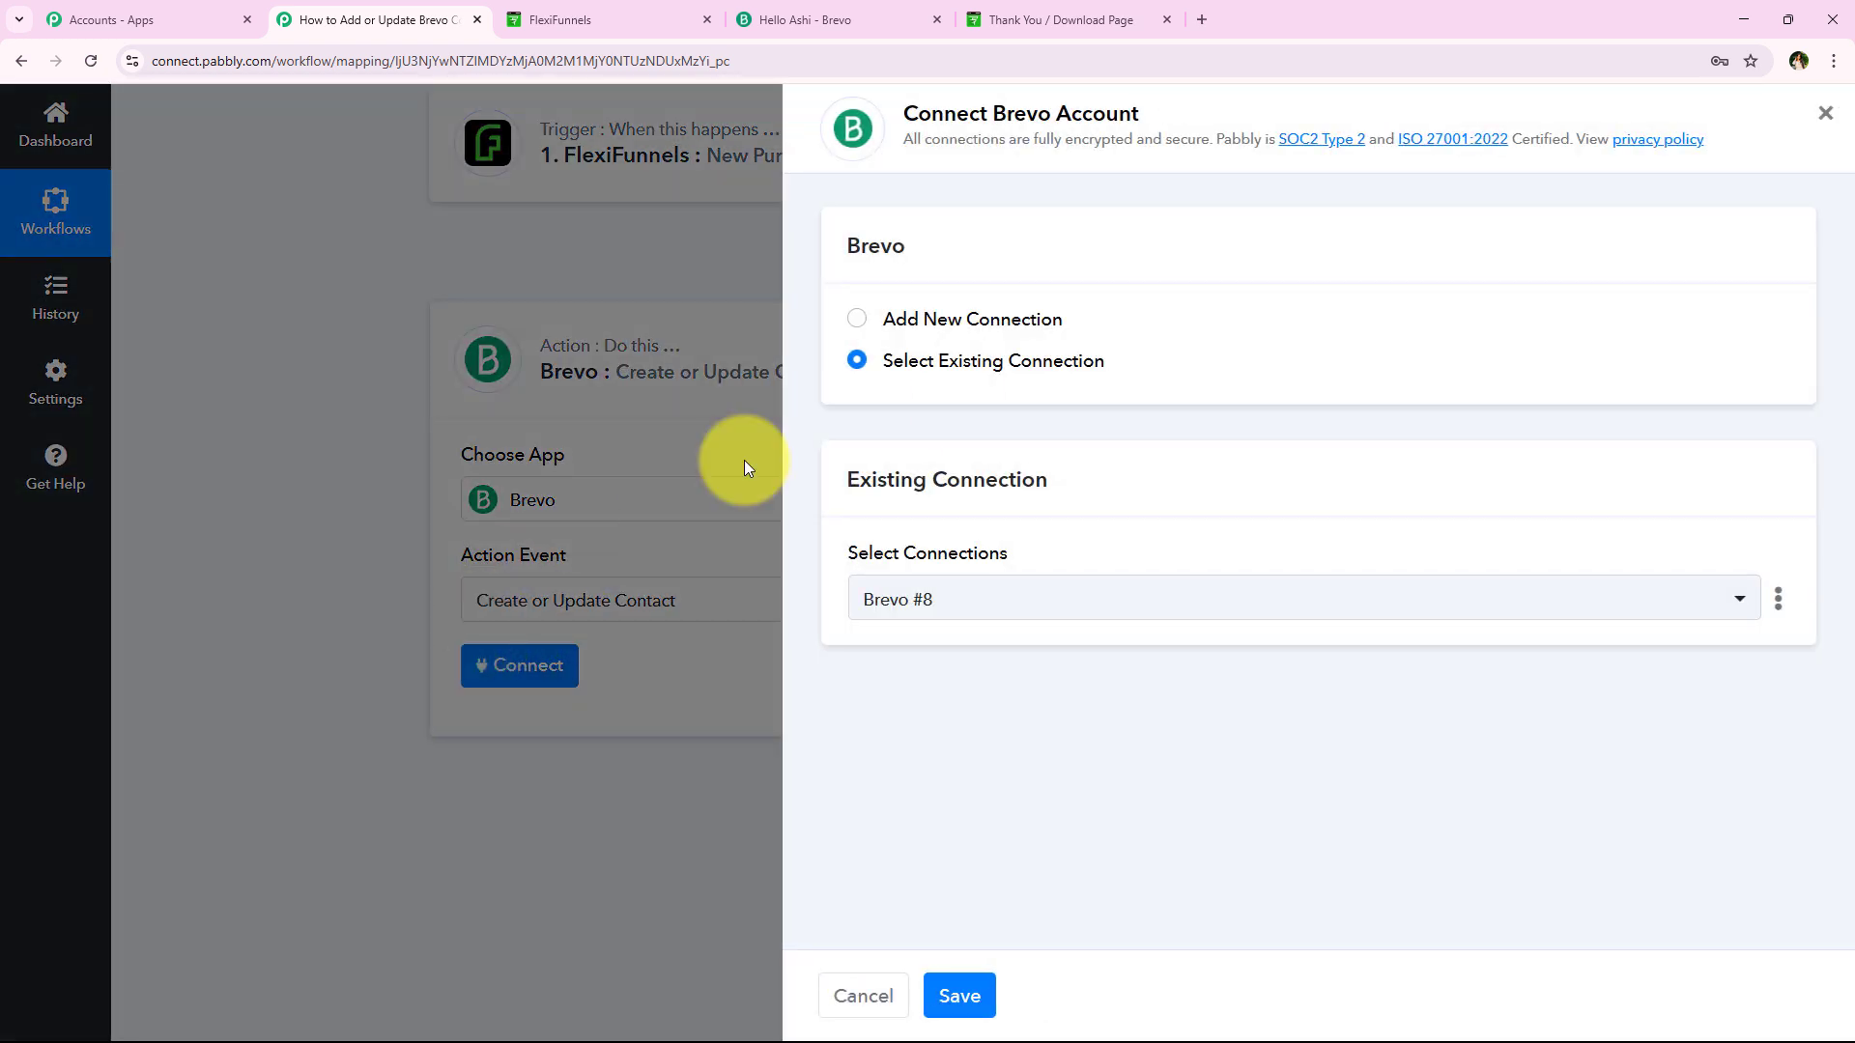
Choose Add New Connection and review its Domain and API Key fields
click(909, 320)
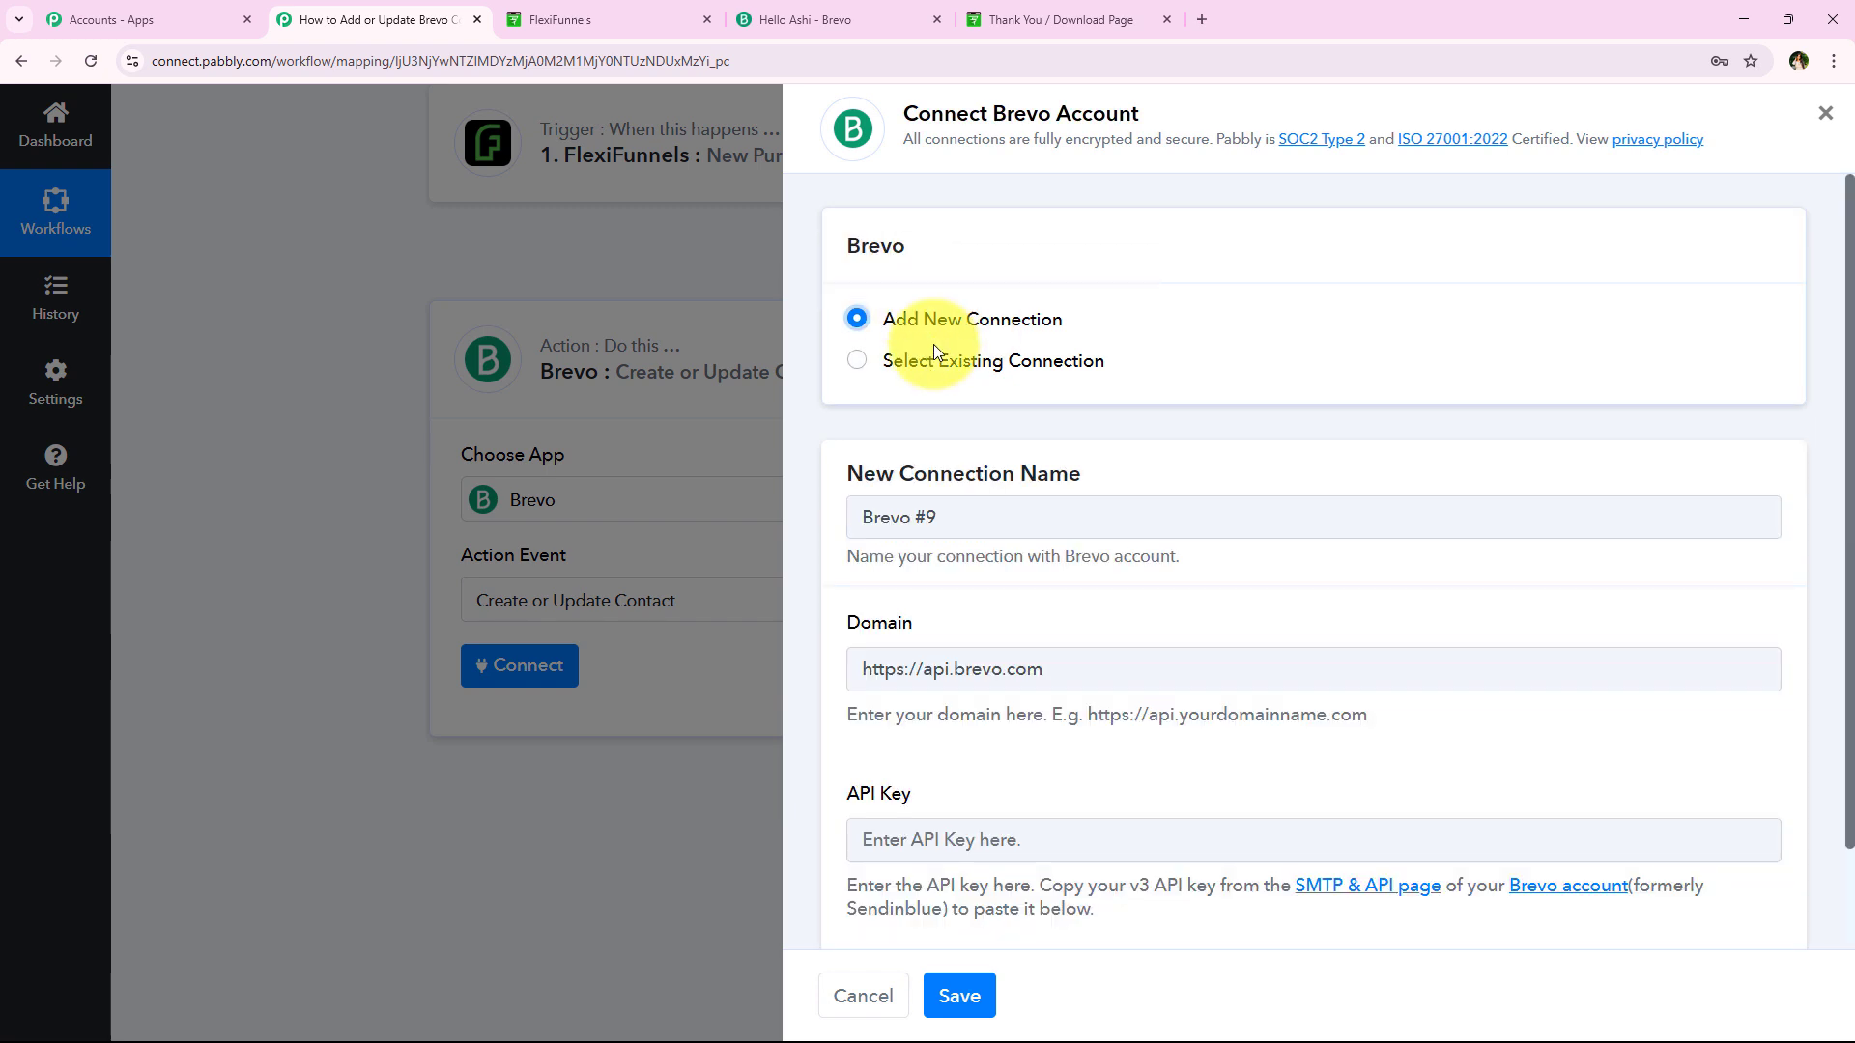
click(926, 372)
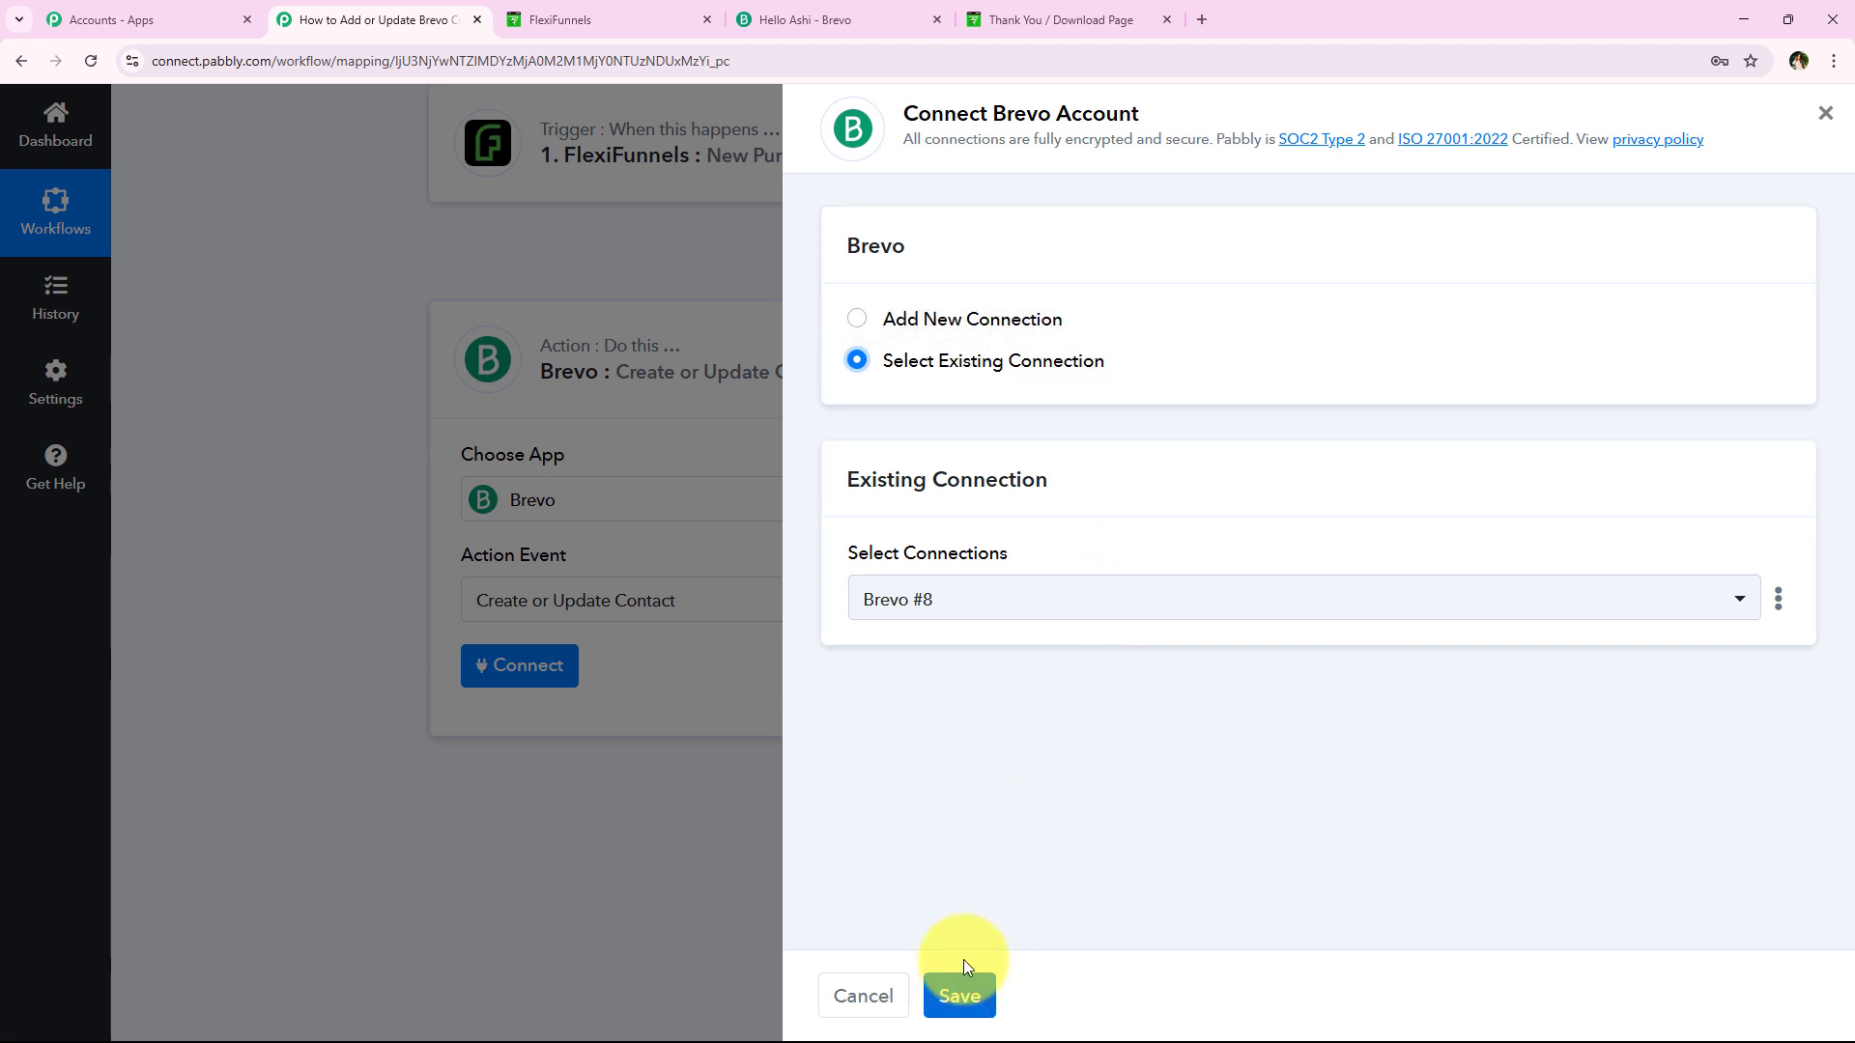
click(944, 319)
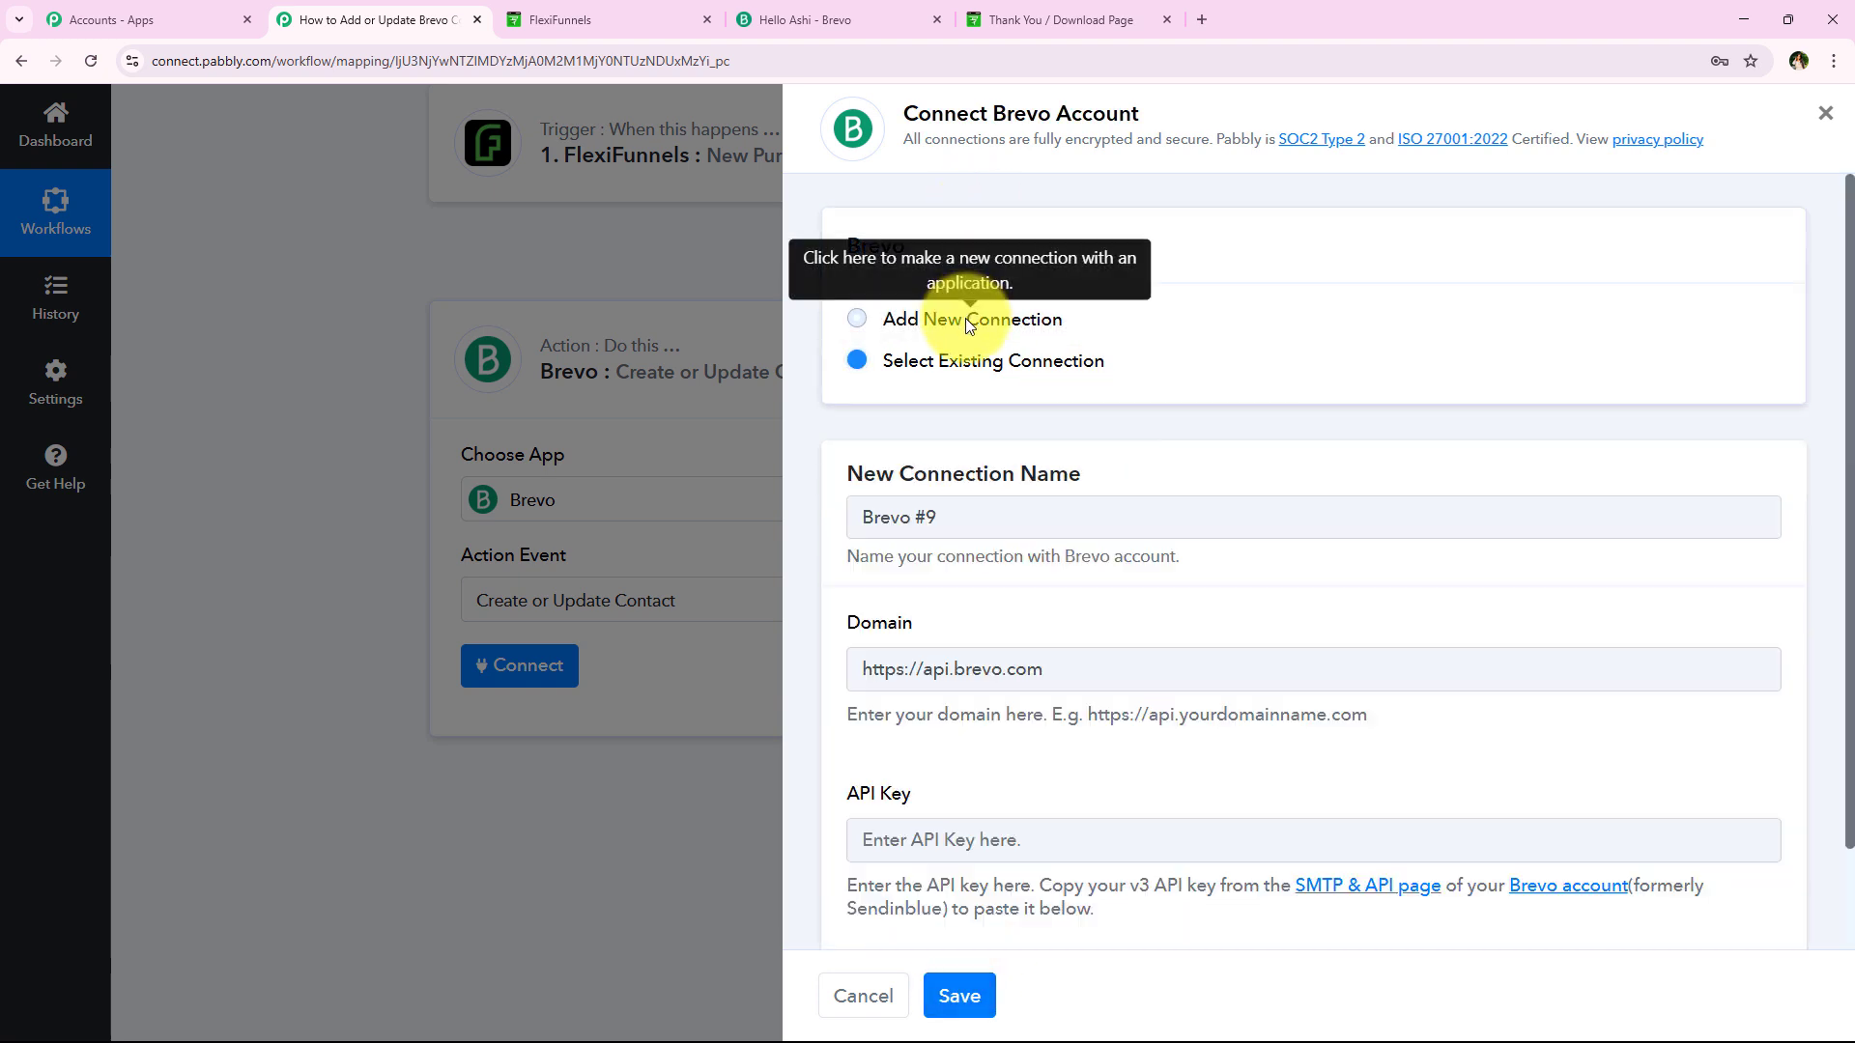
scroll(1145, 624, down, 1)
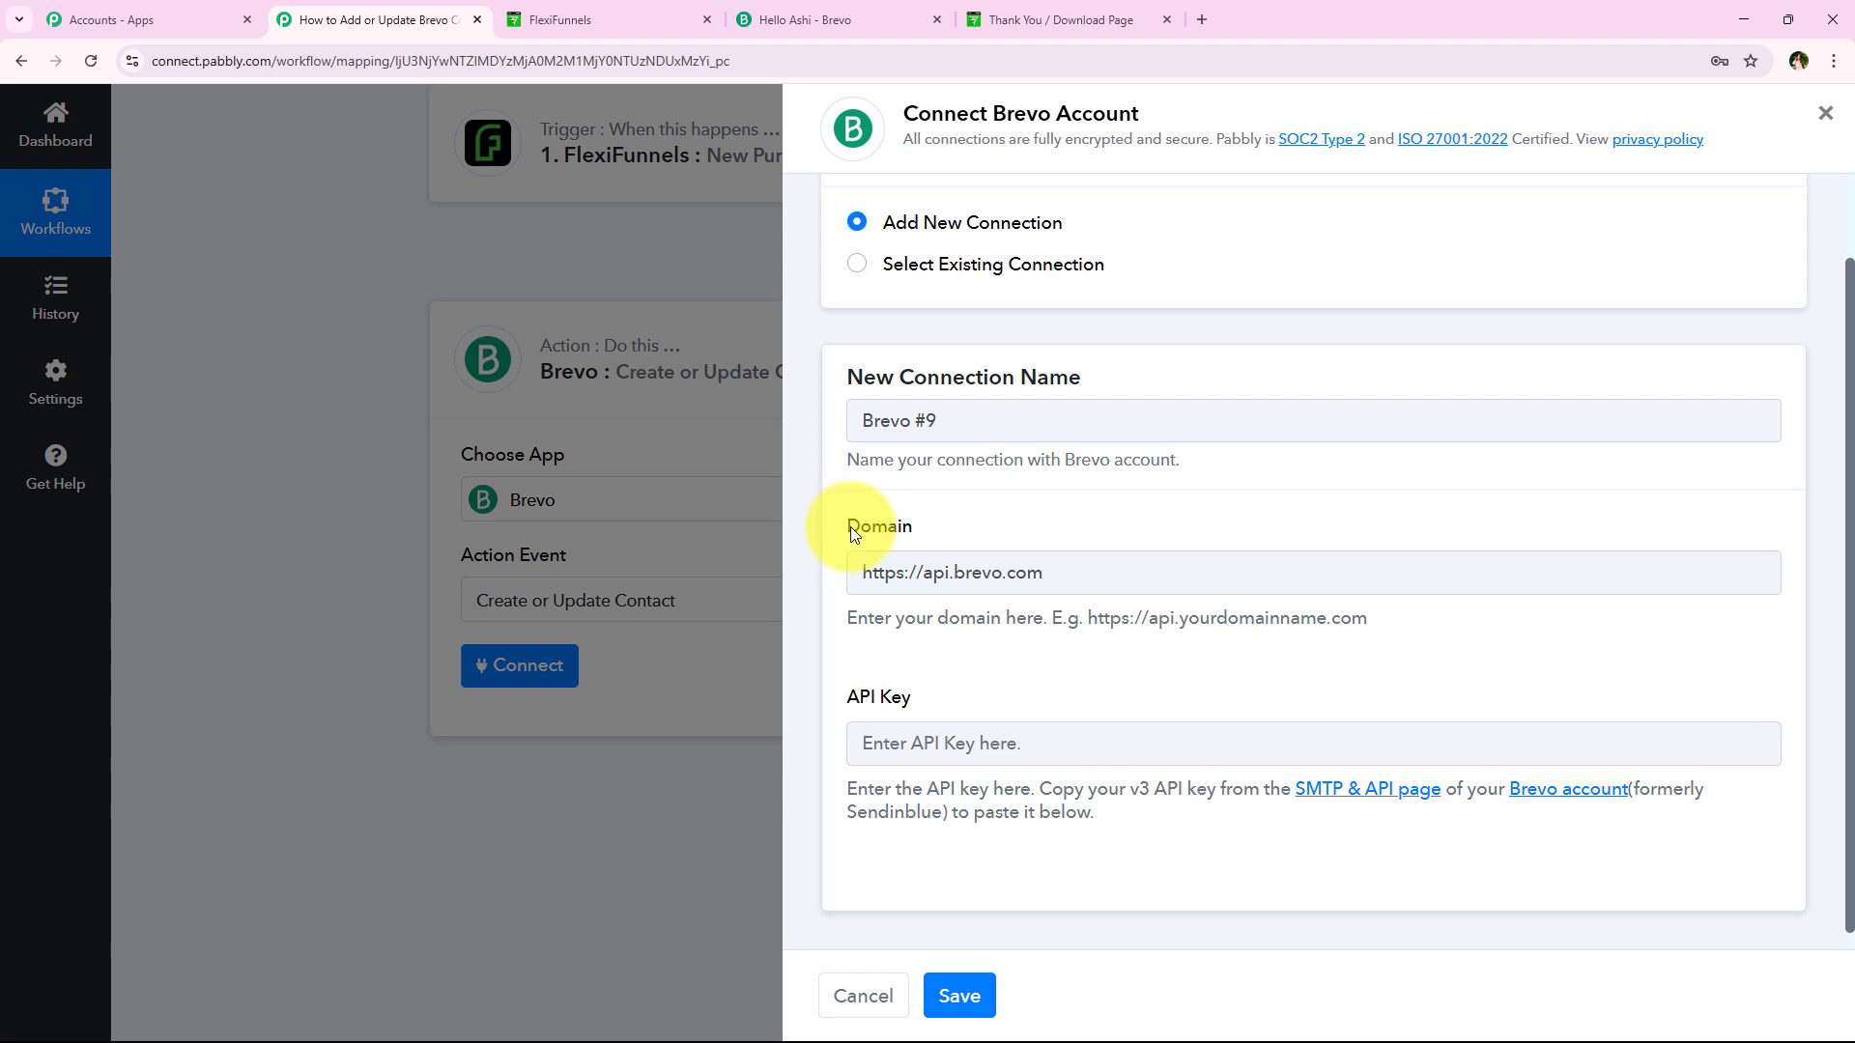
drag(849, 525, 923, 528)
click(839, 698)
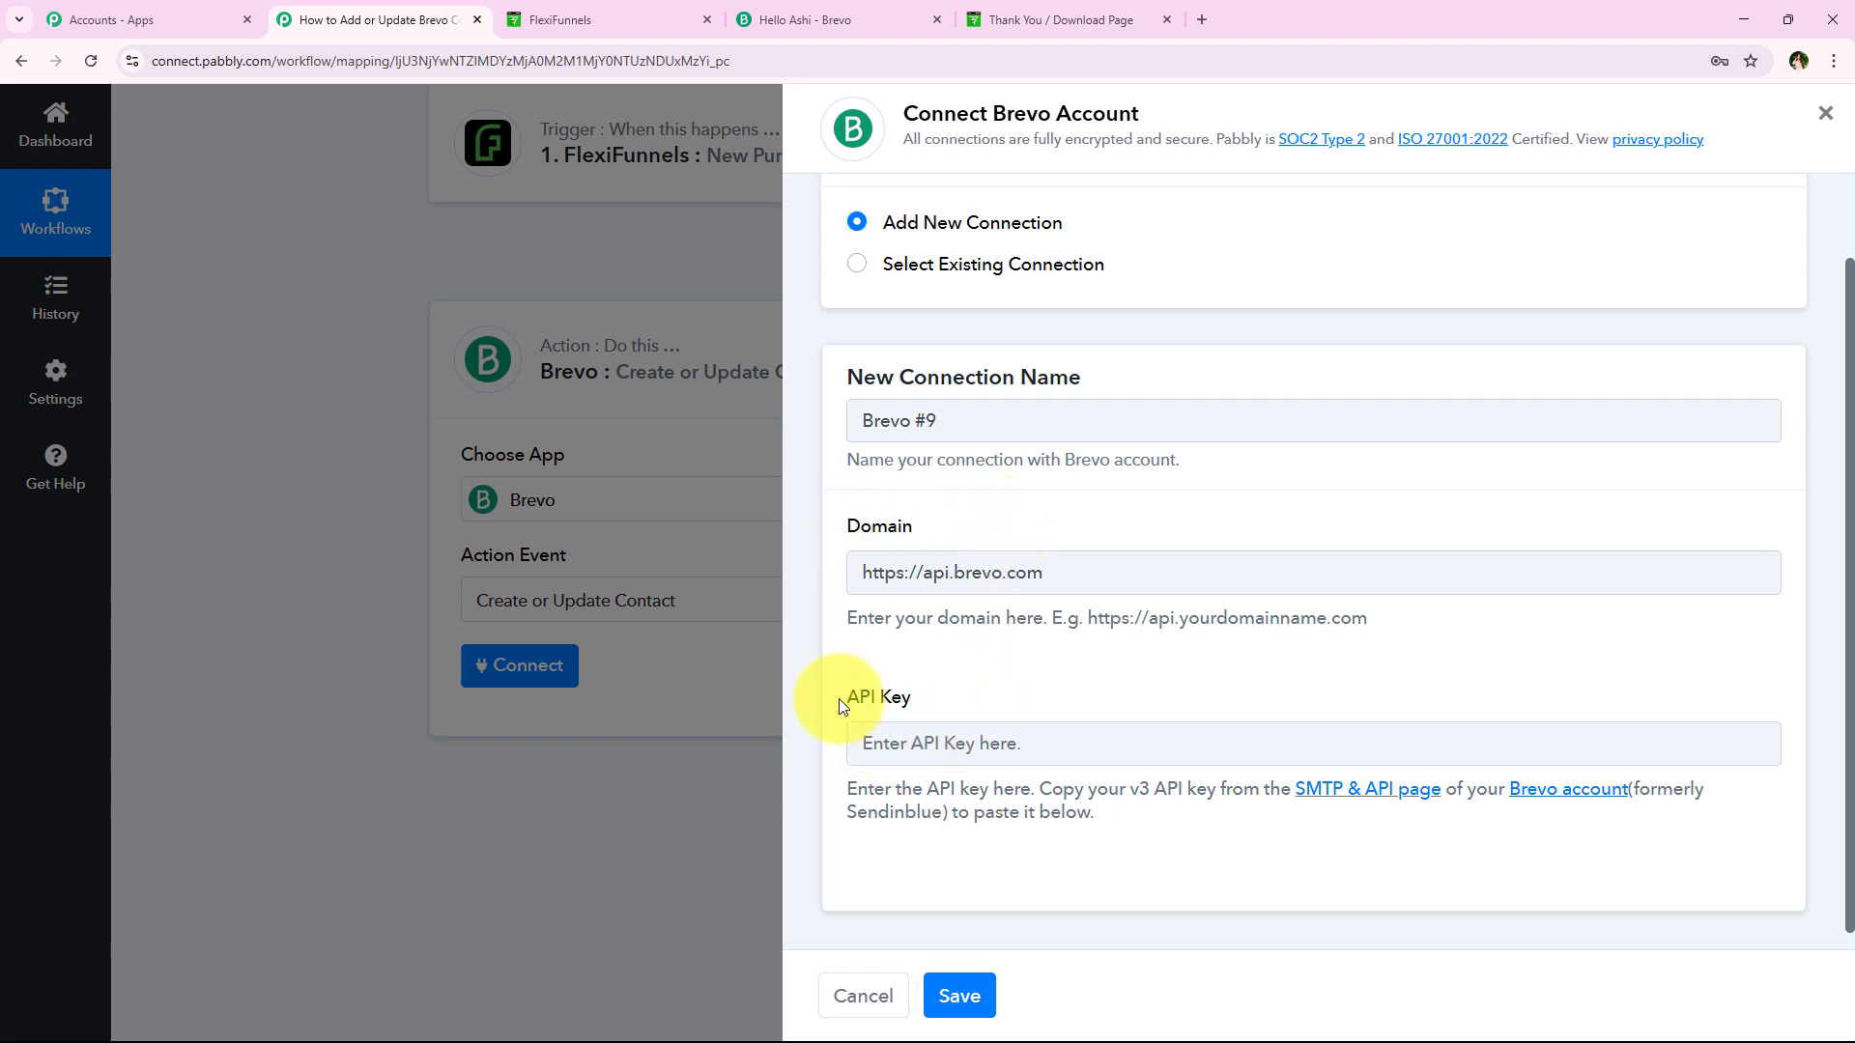
click(1033, 688)
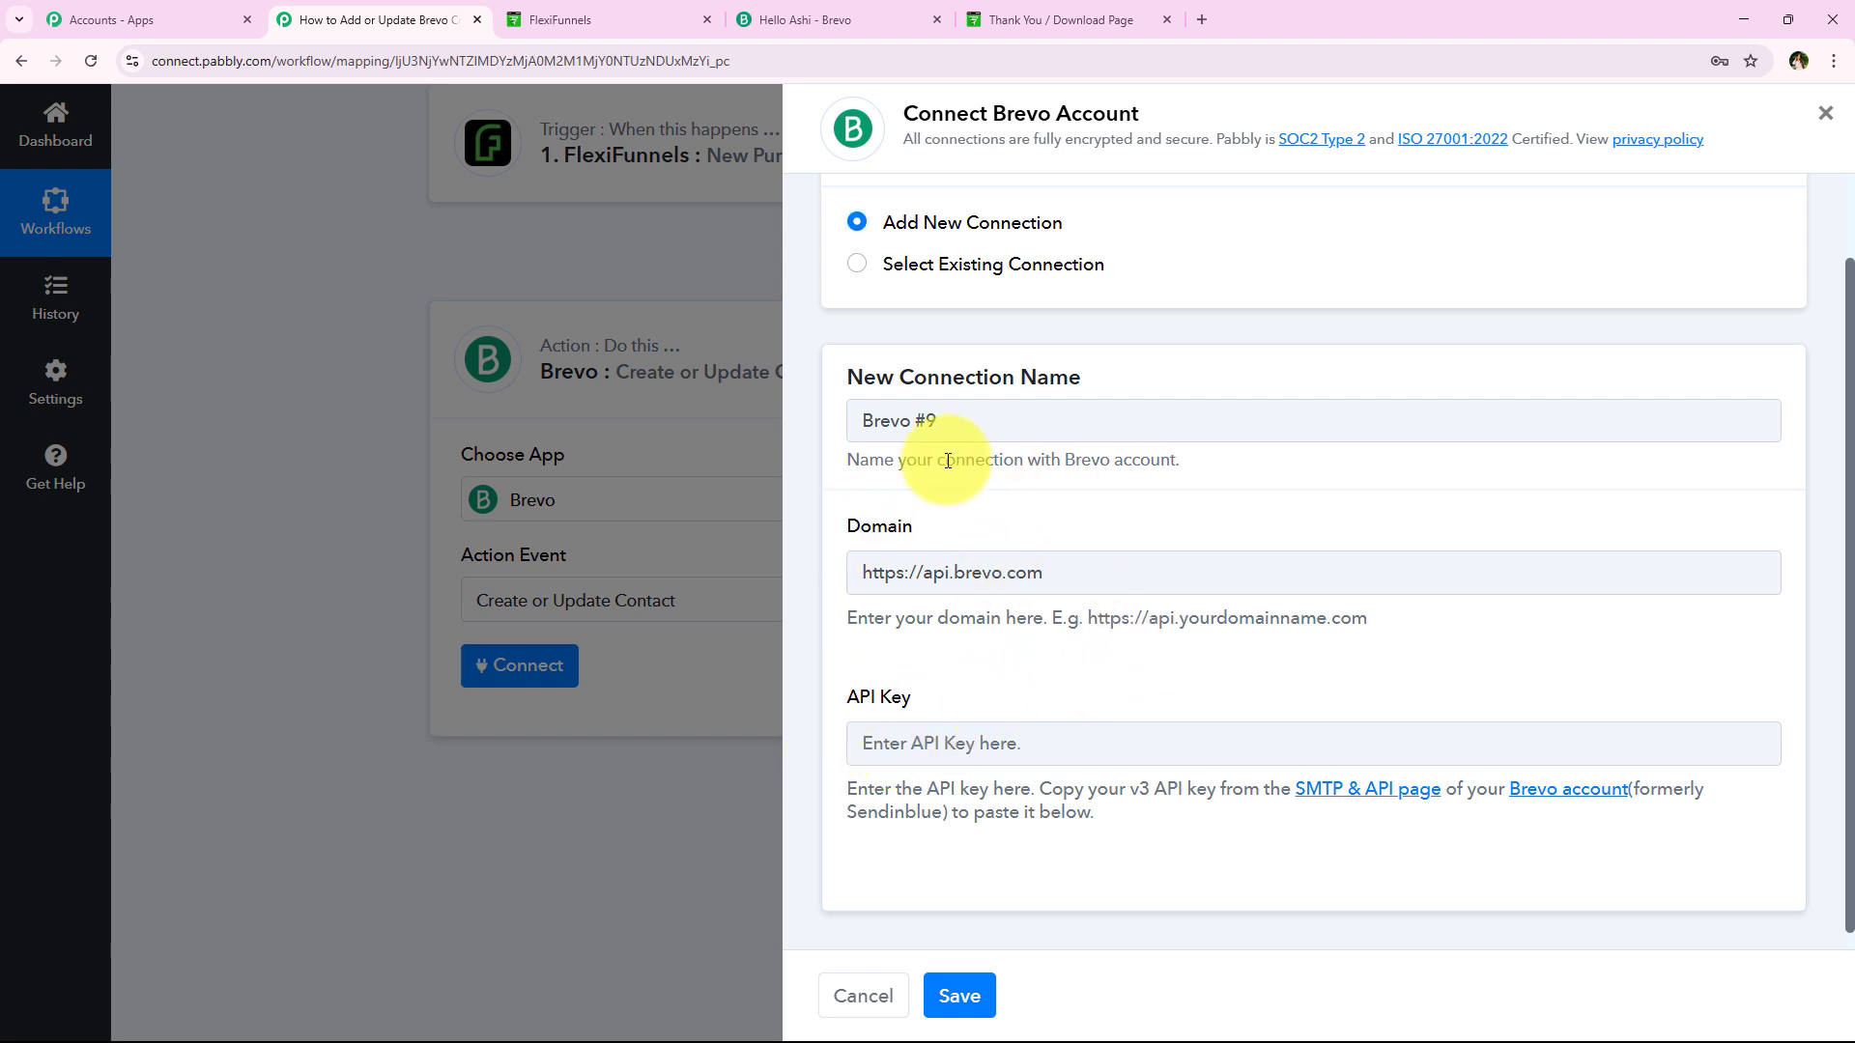
Open Brevo's SMTP & API page in a new tab from the API Key link
click(757, 17)
click(315, 60)
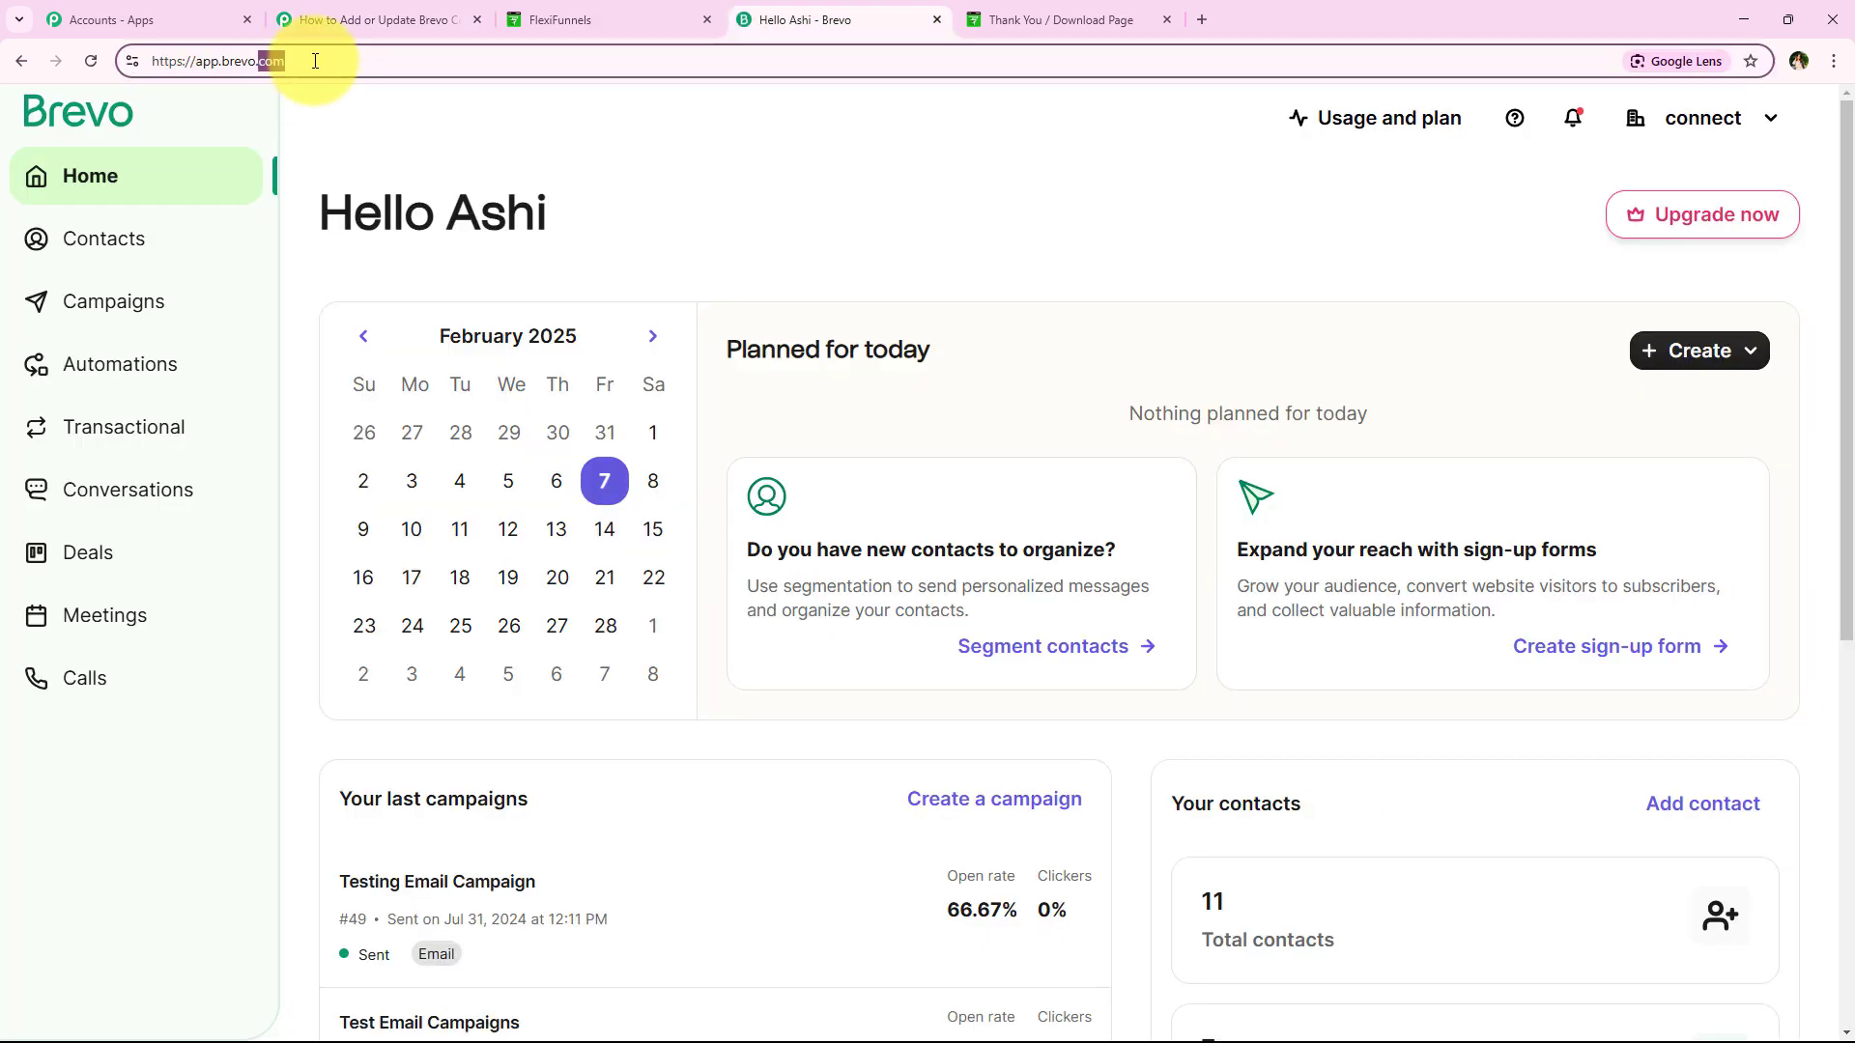
click(381, 20)
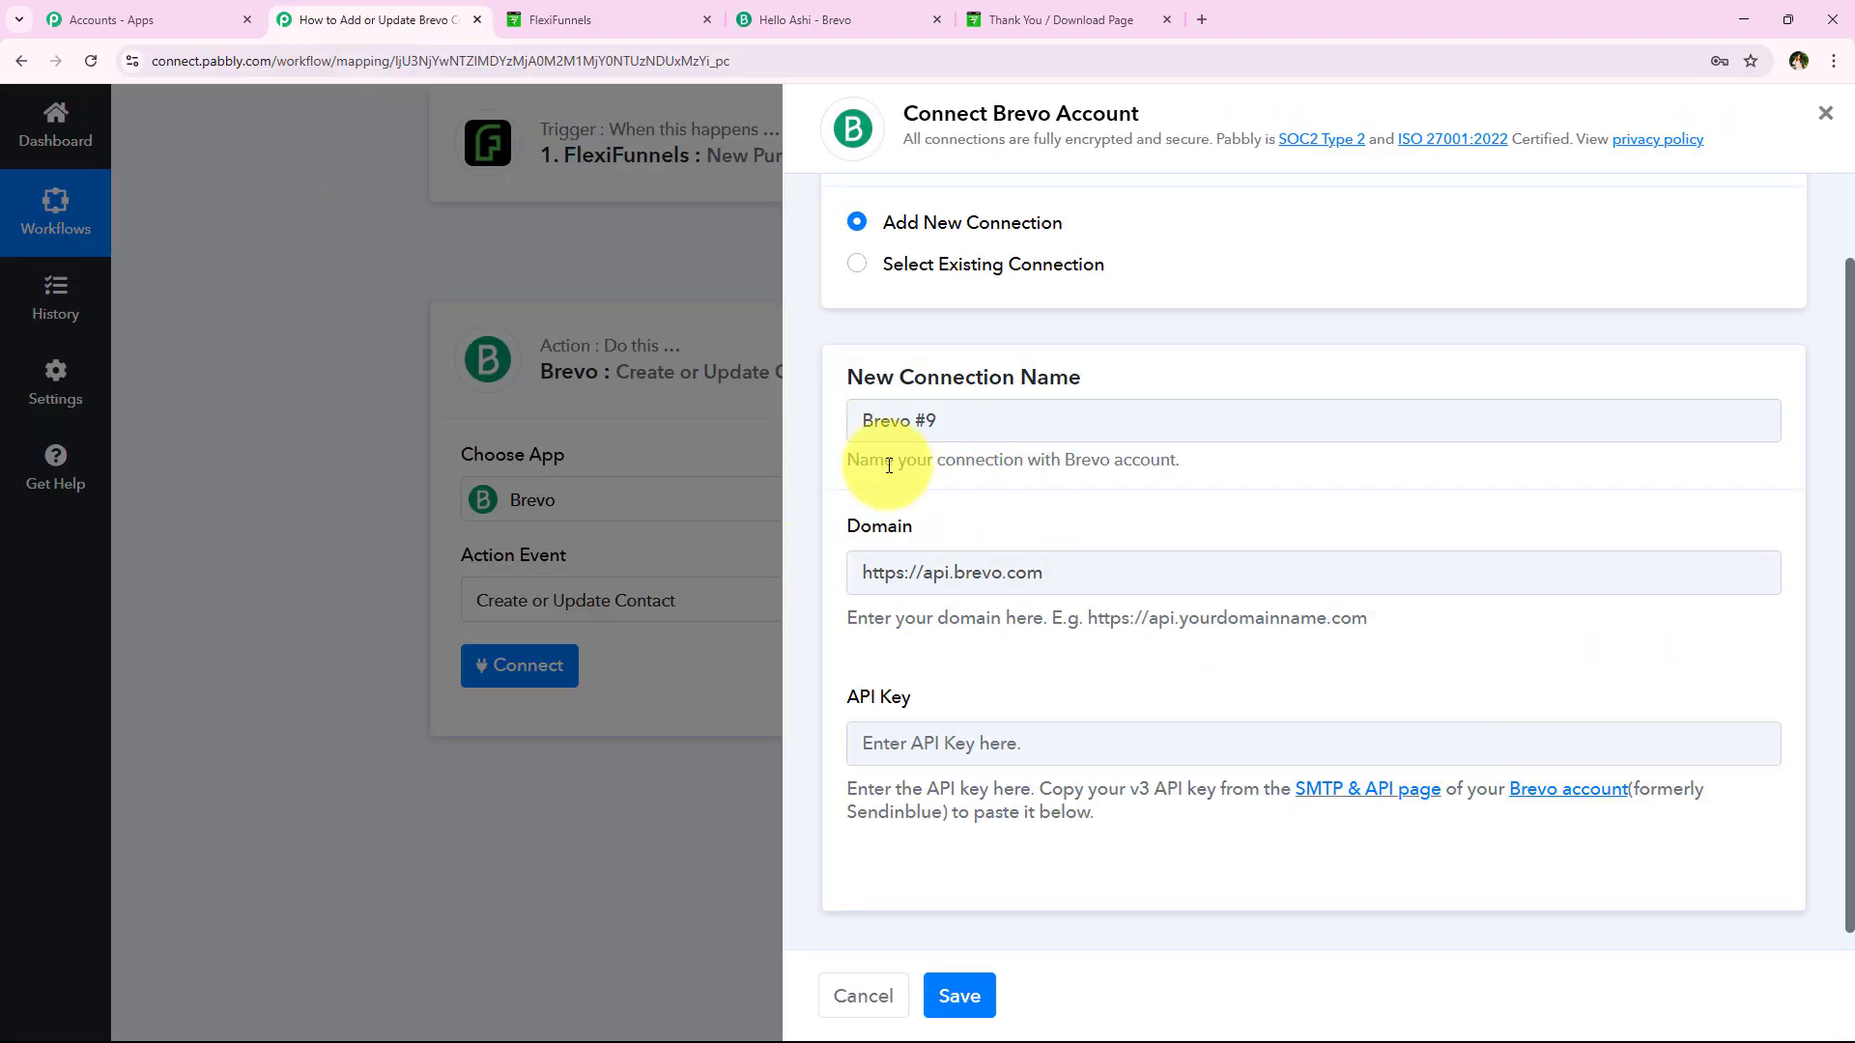
click(975, 740)
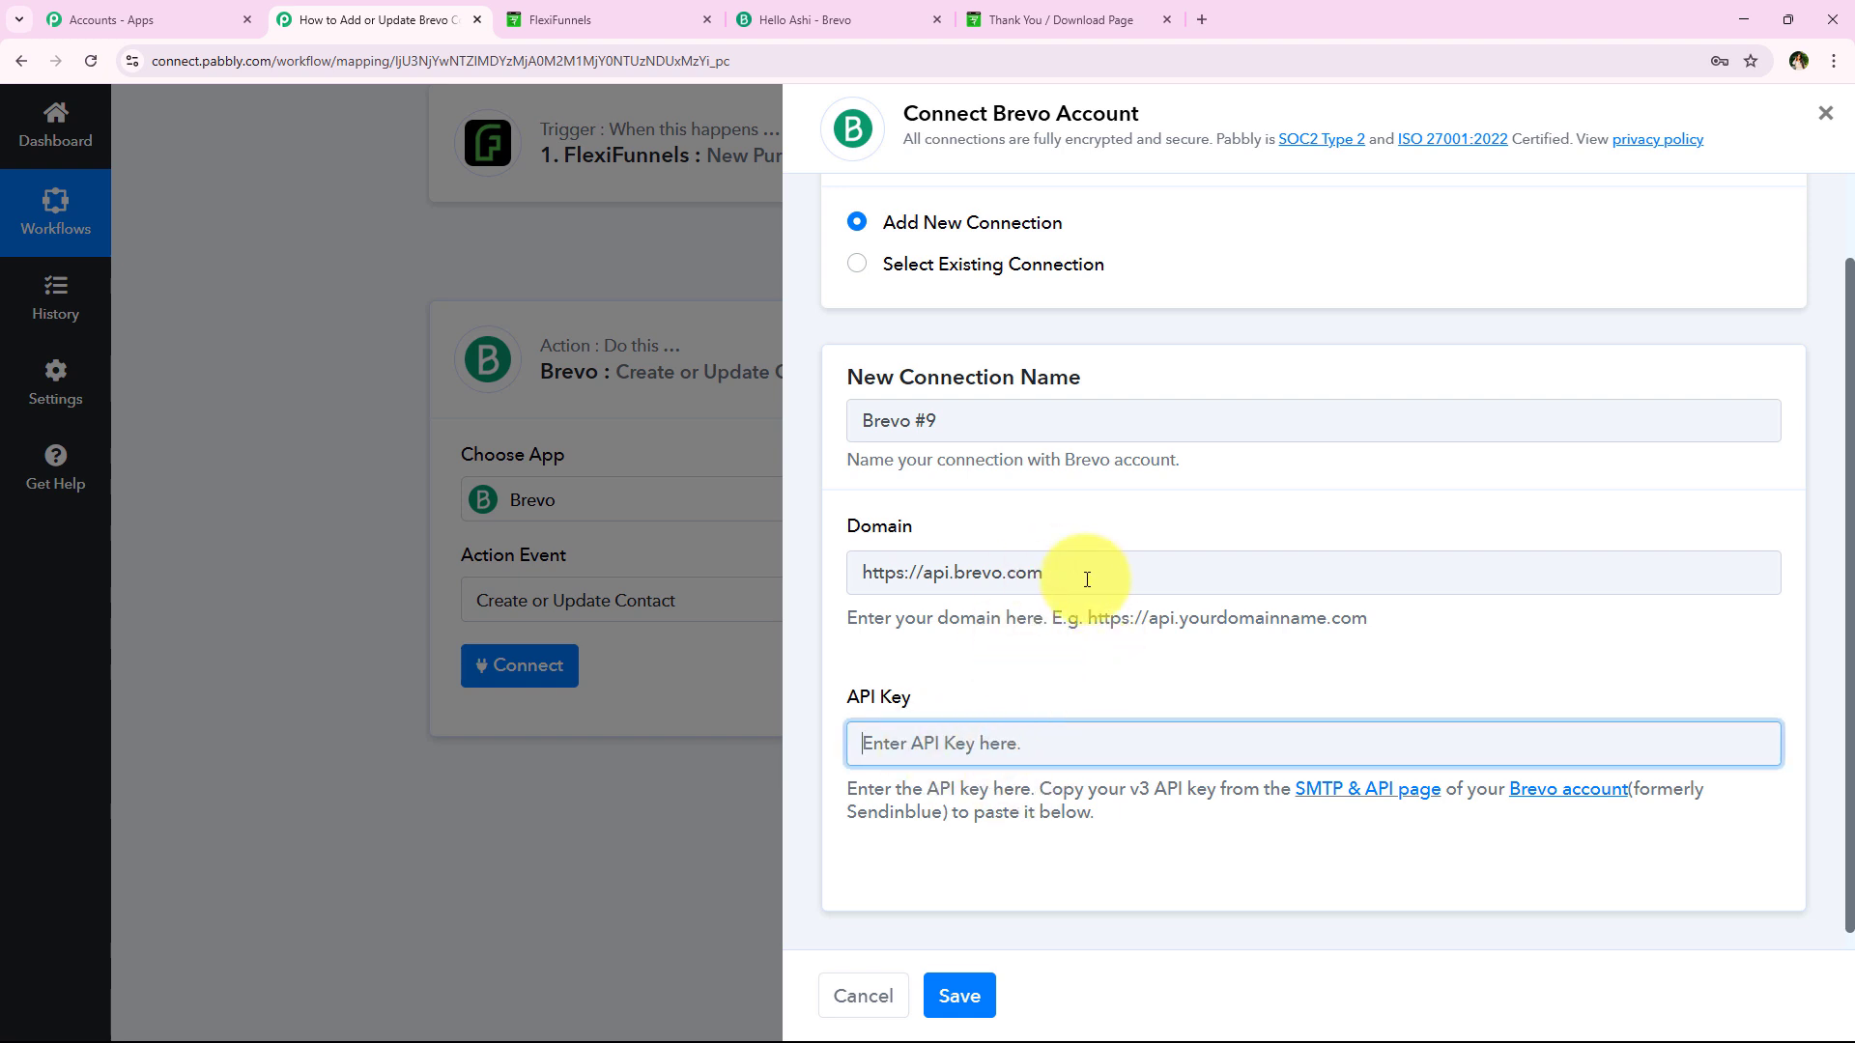
click(1363, 800)
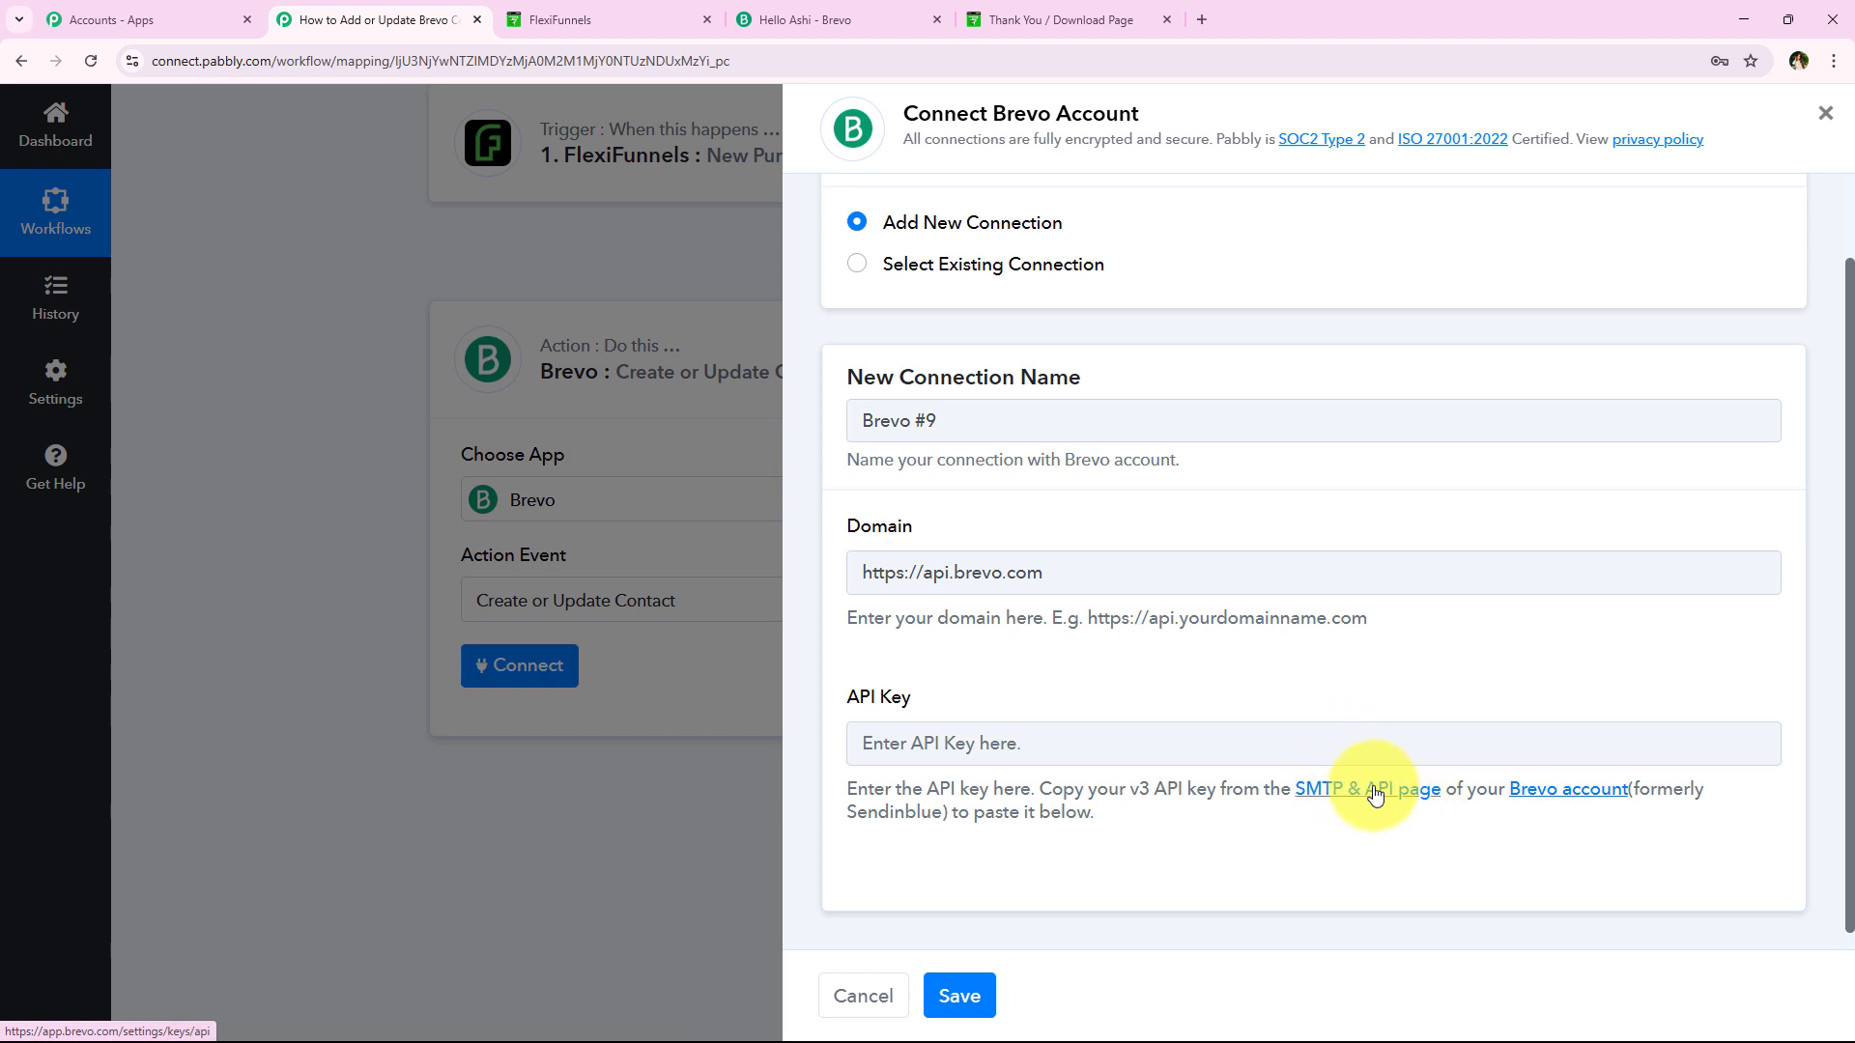
click(1372, 799)
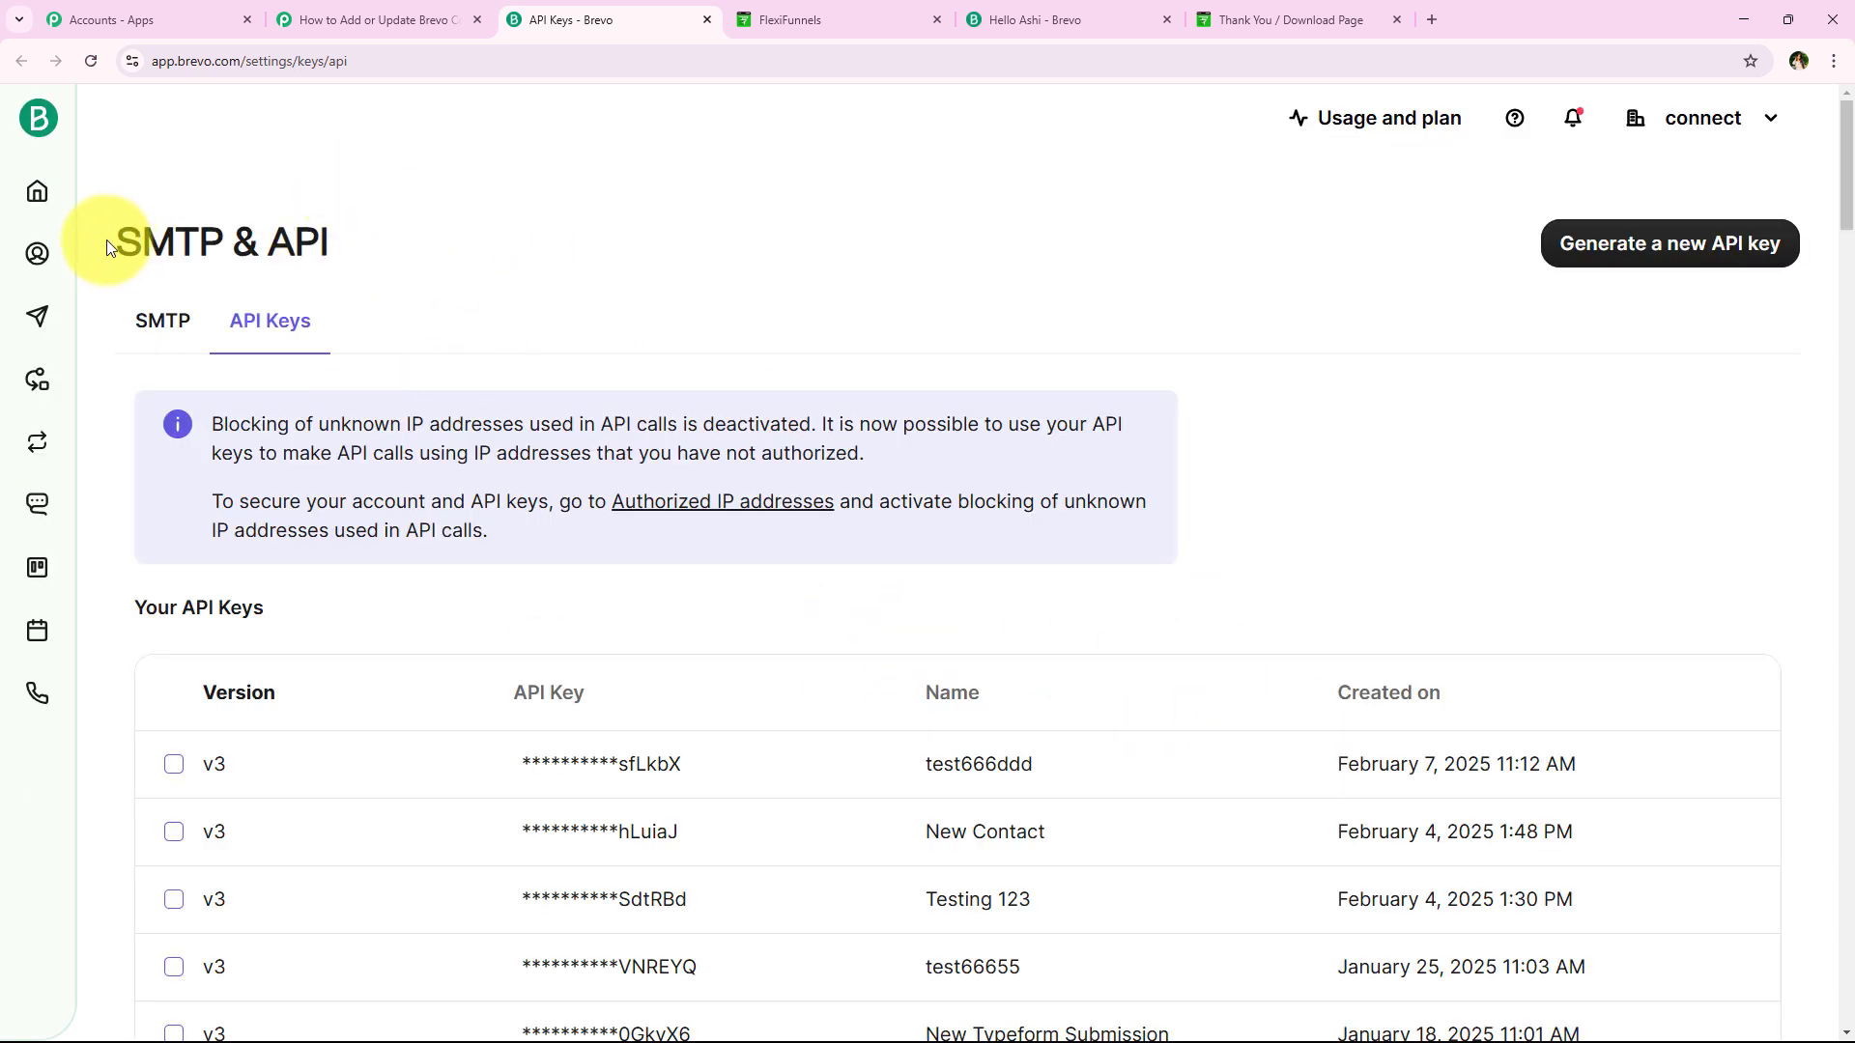
From Brevo's SMTP & API keys page, open the Generate a new API key dialog
drag(107, 239, 460, 240)
click(461, 239)
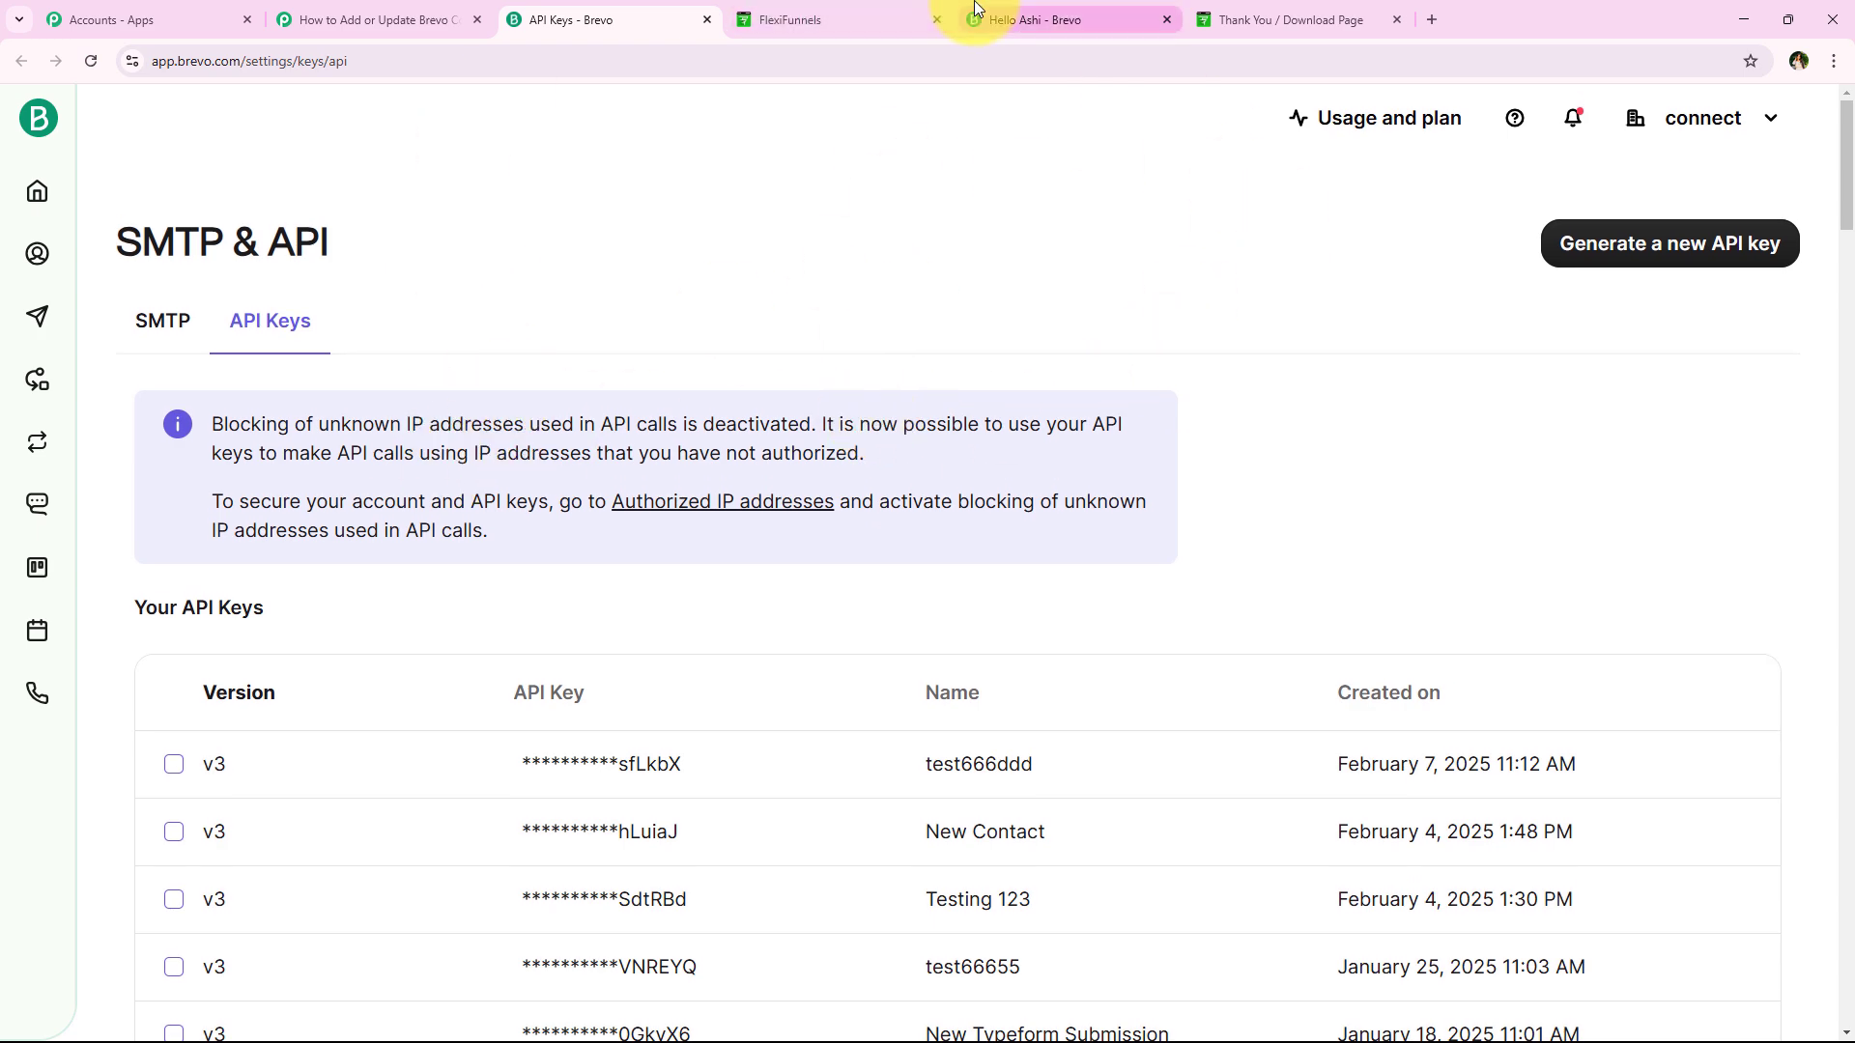
click(975, 14)
click(599, 19)
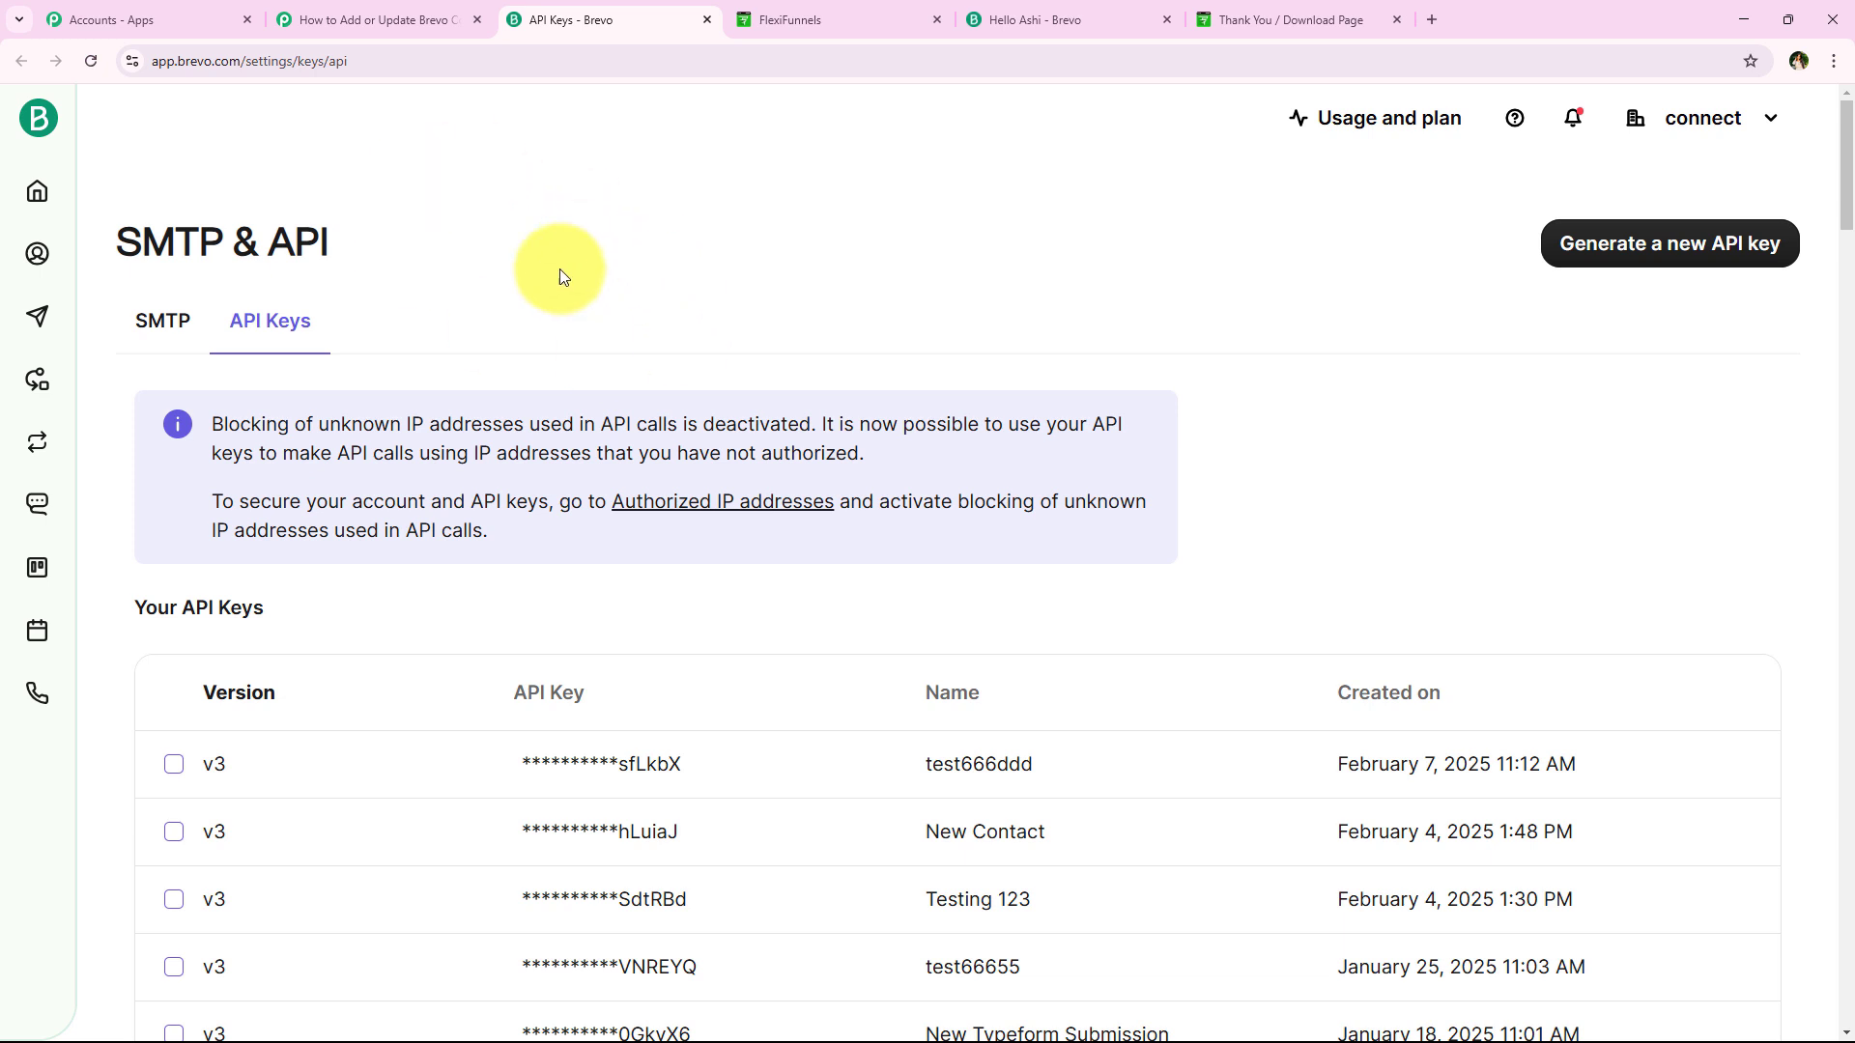
drag(118, 242, 338, 239)
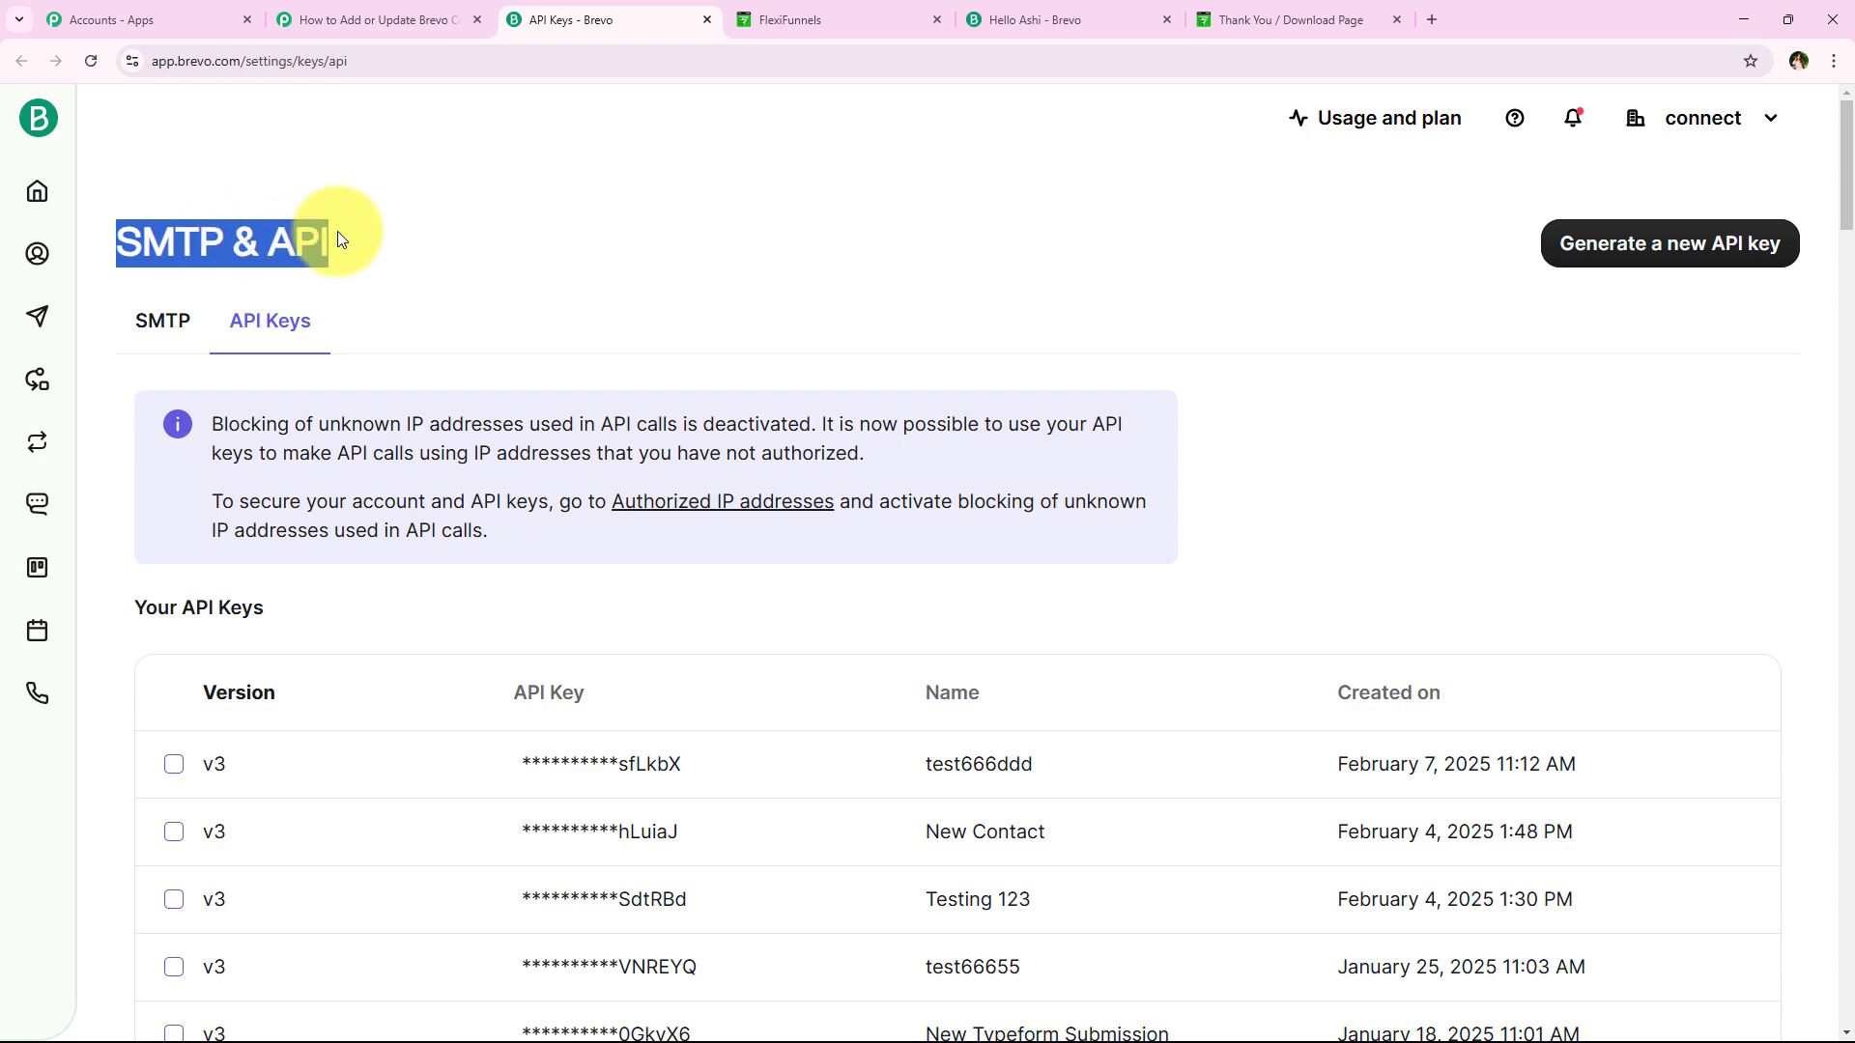
click(377, 253)
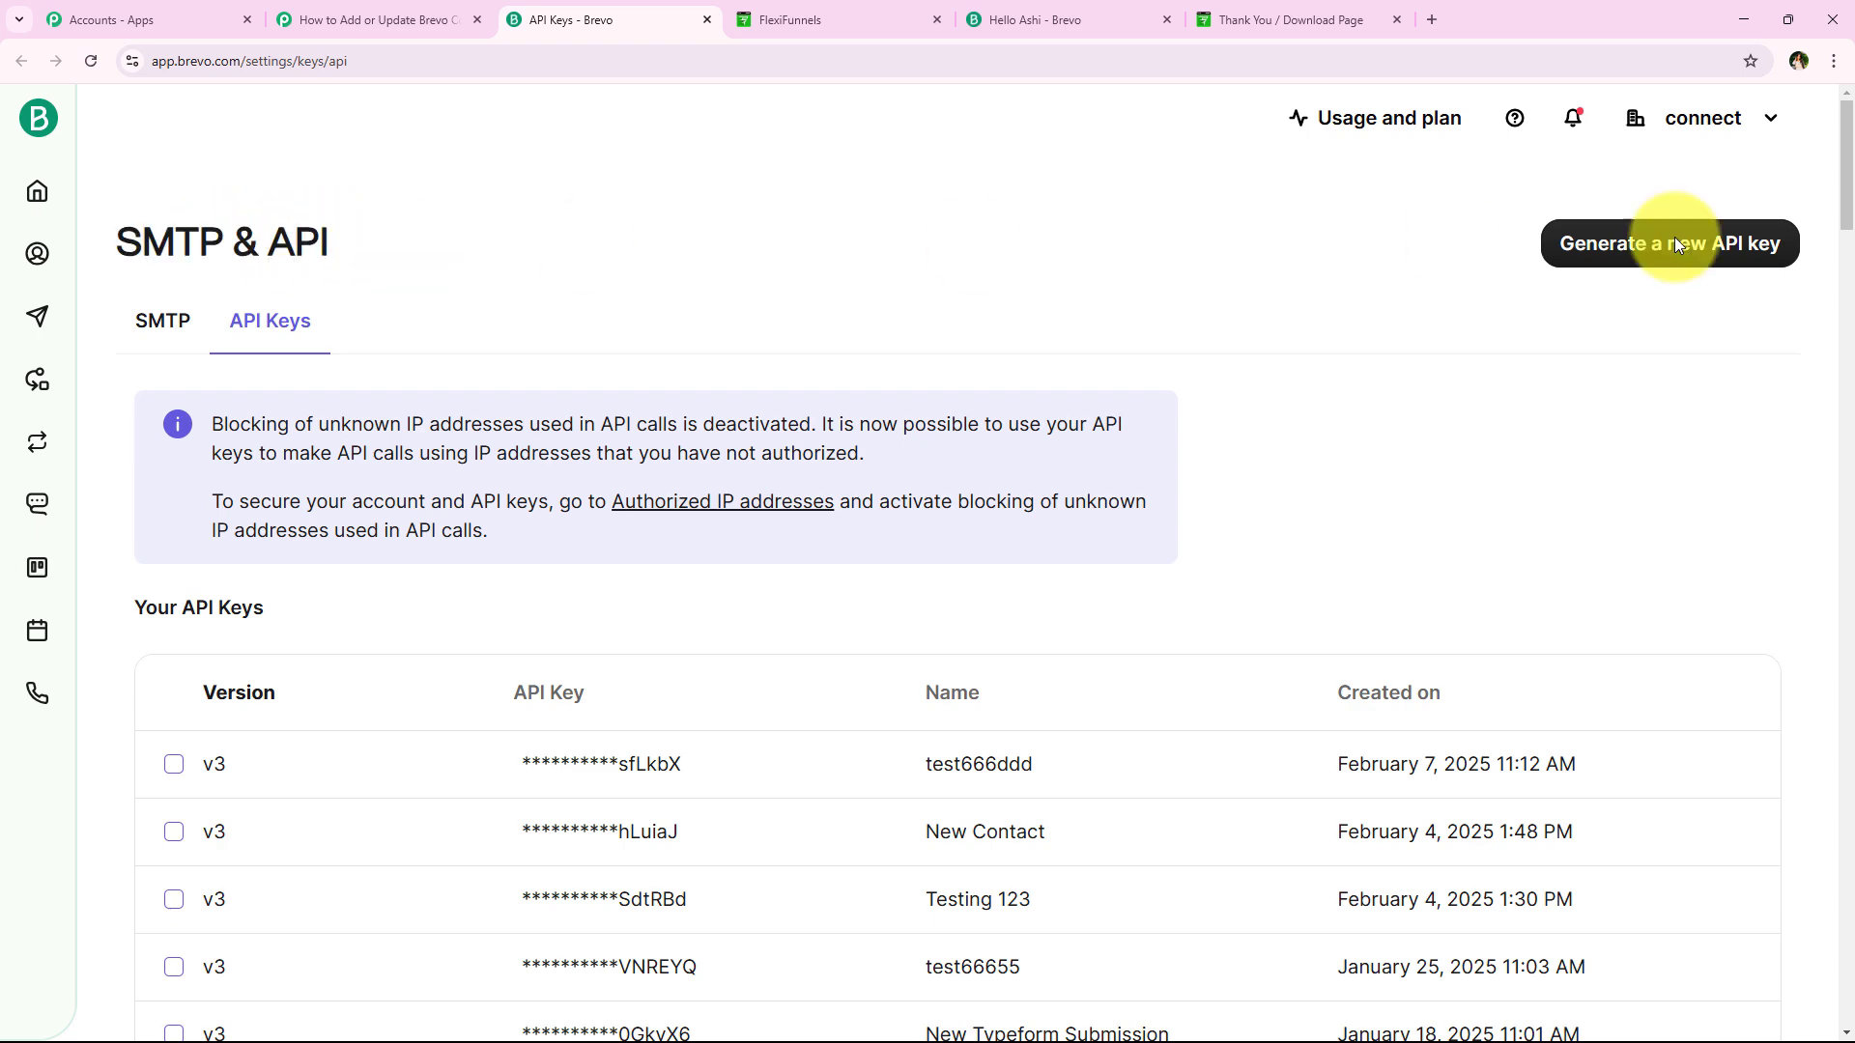
click(1758, 241)
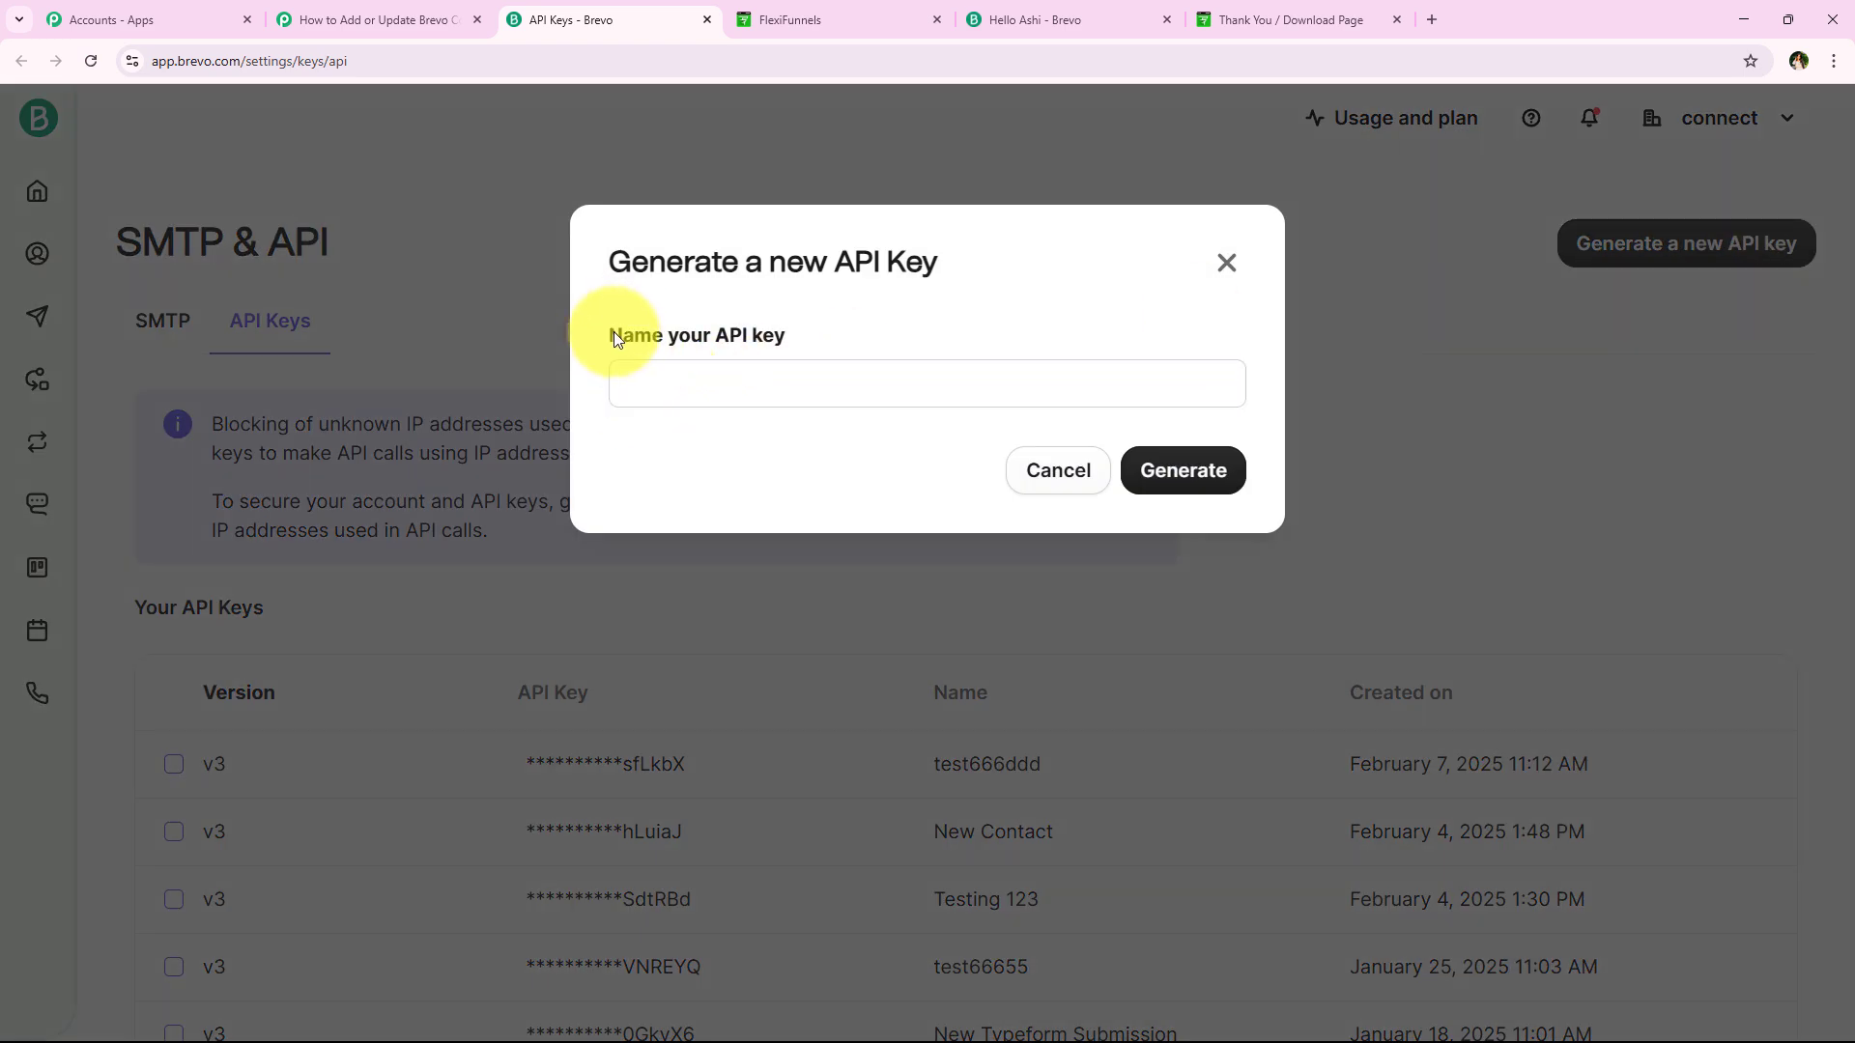
Generate a Brevo API key named 'New Contactt' and copy it
drag(612, 332, 875, 354)
click(877, 374)
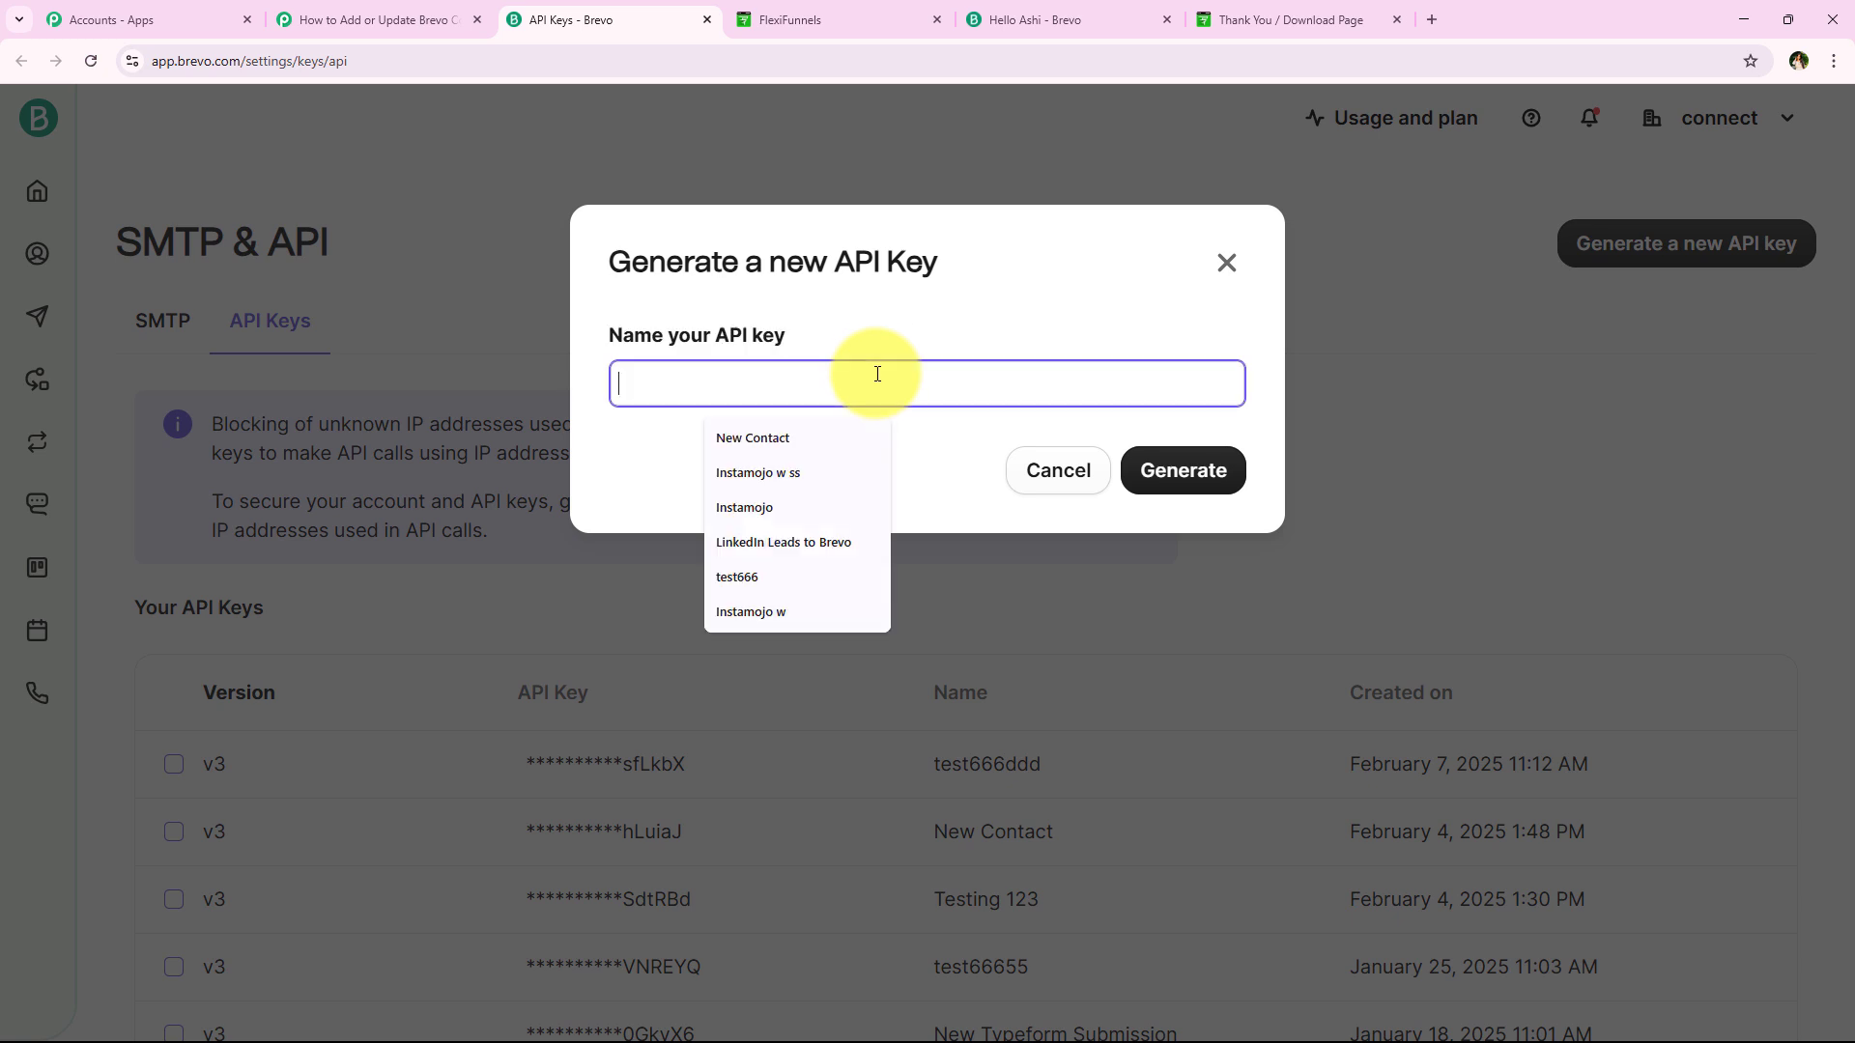
click(792, 437)
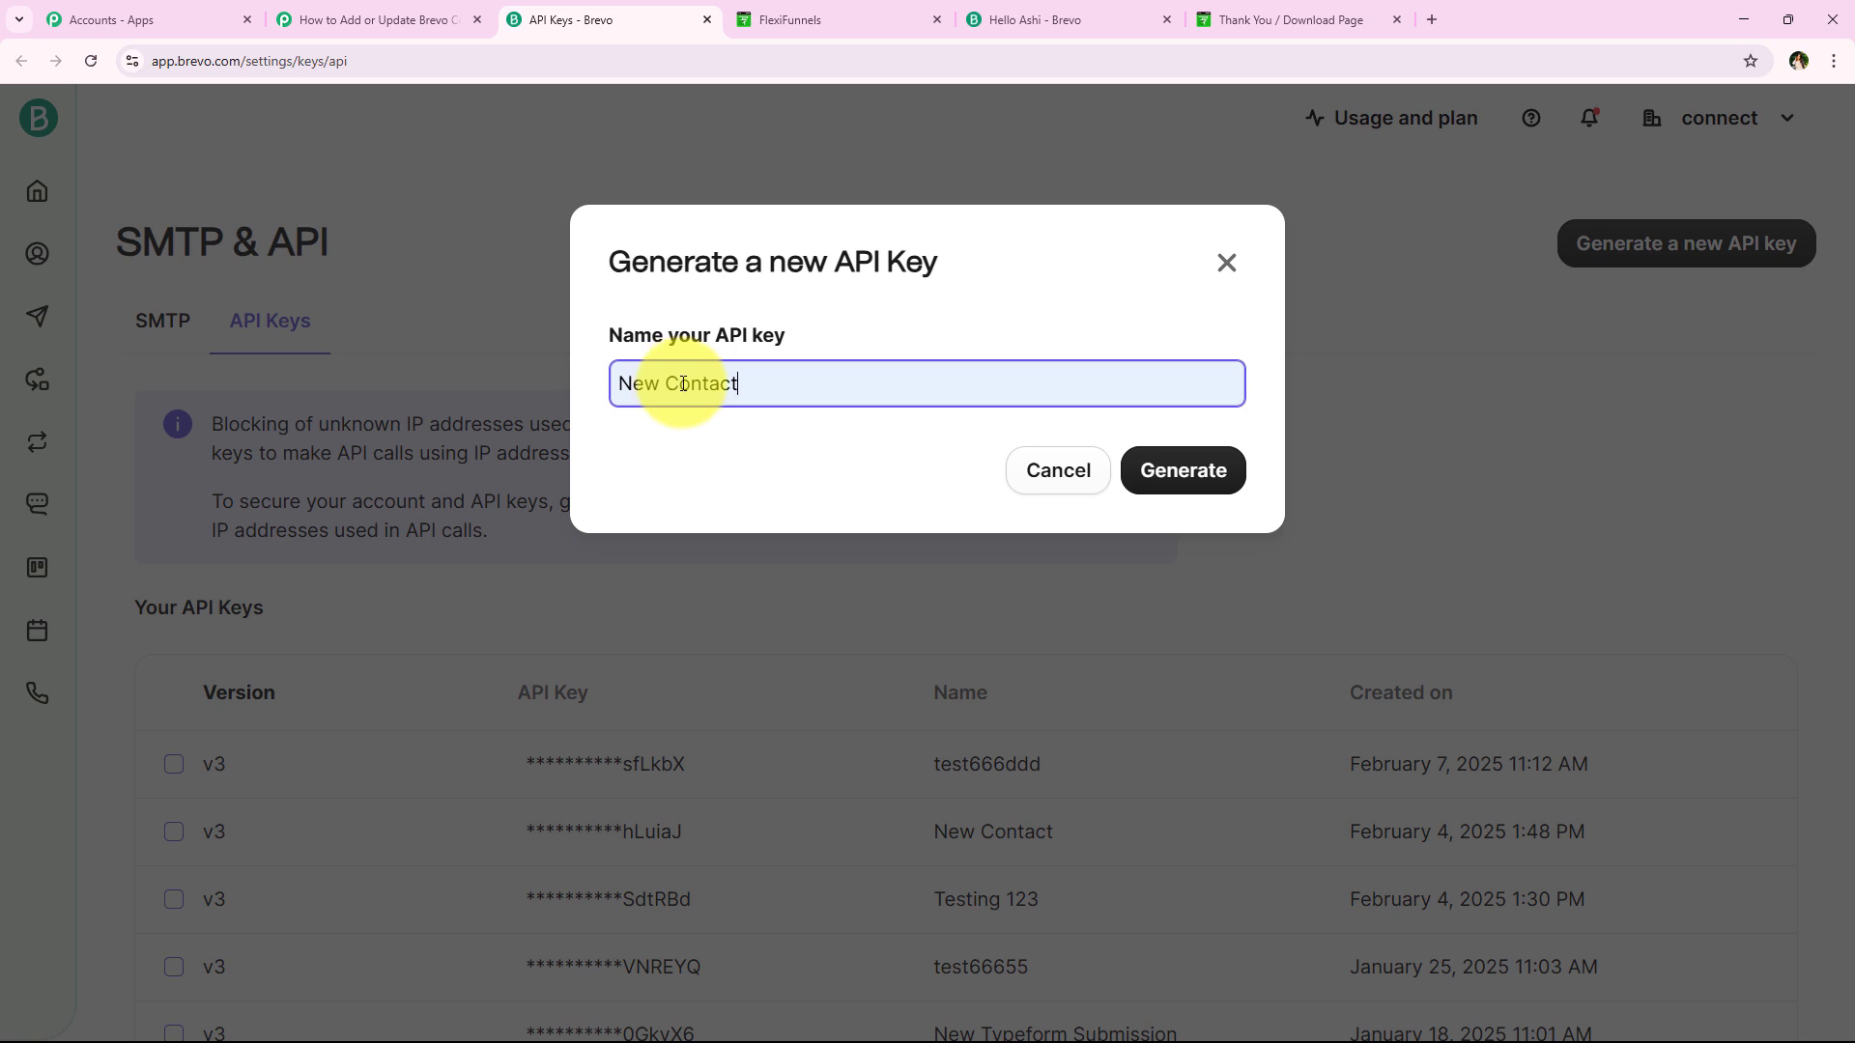
text(t)
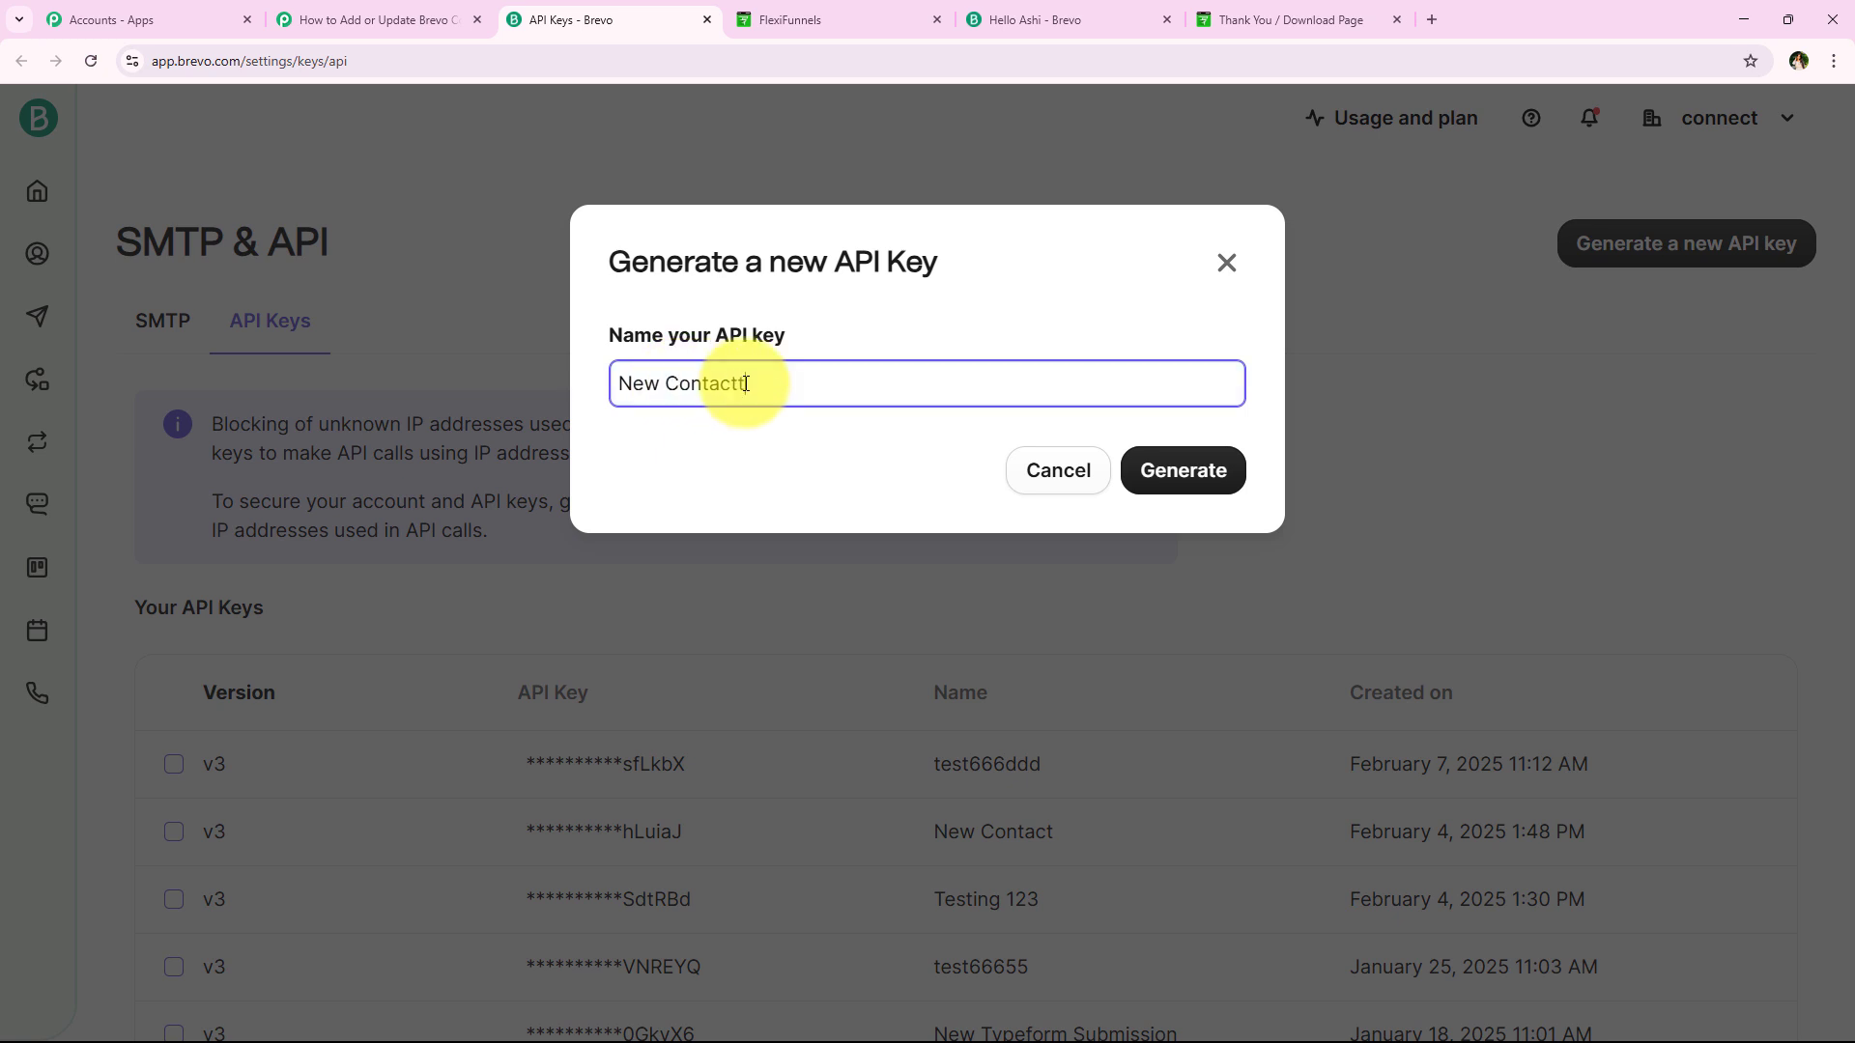
click(1180, 468)
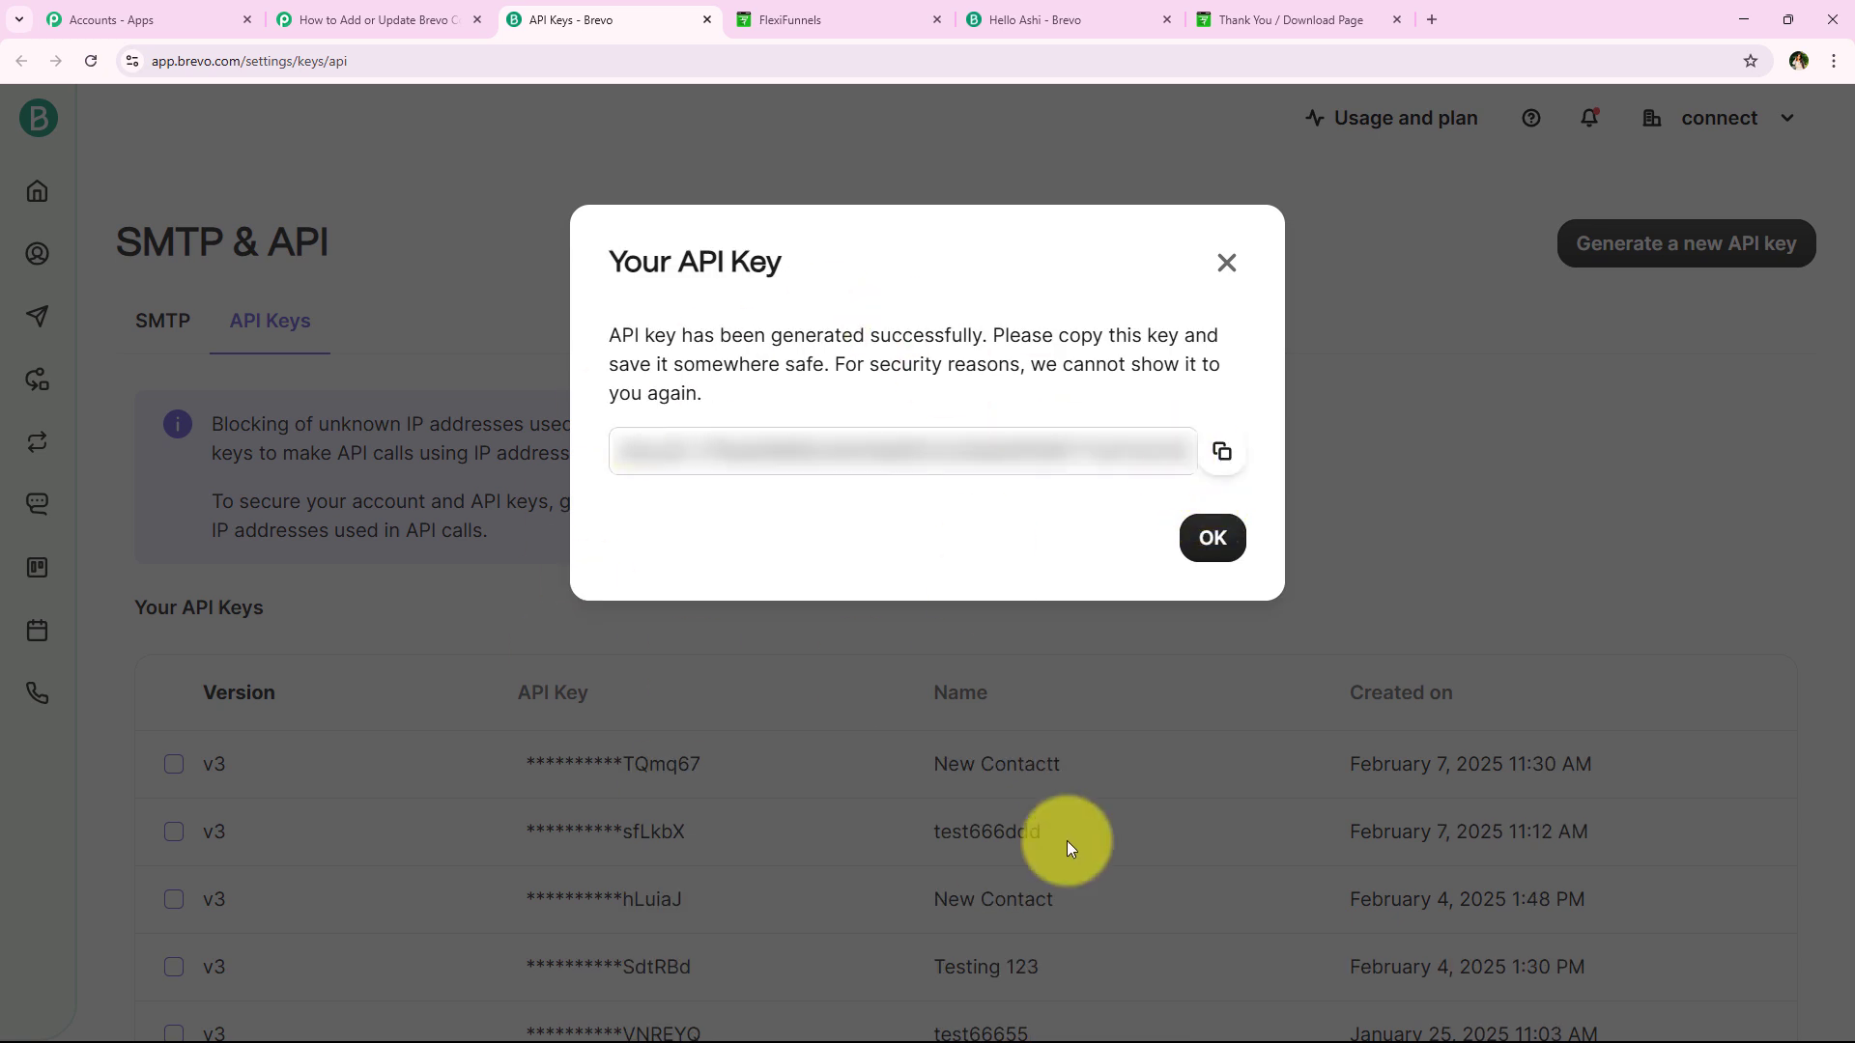
click(1241, 456)
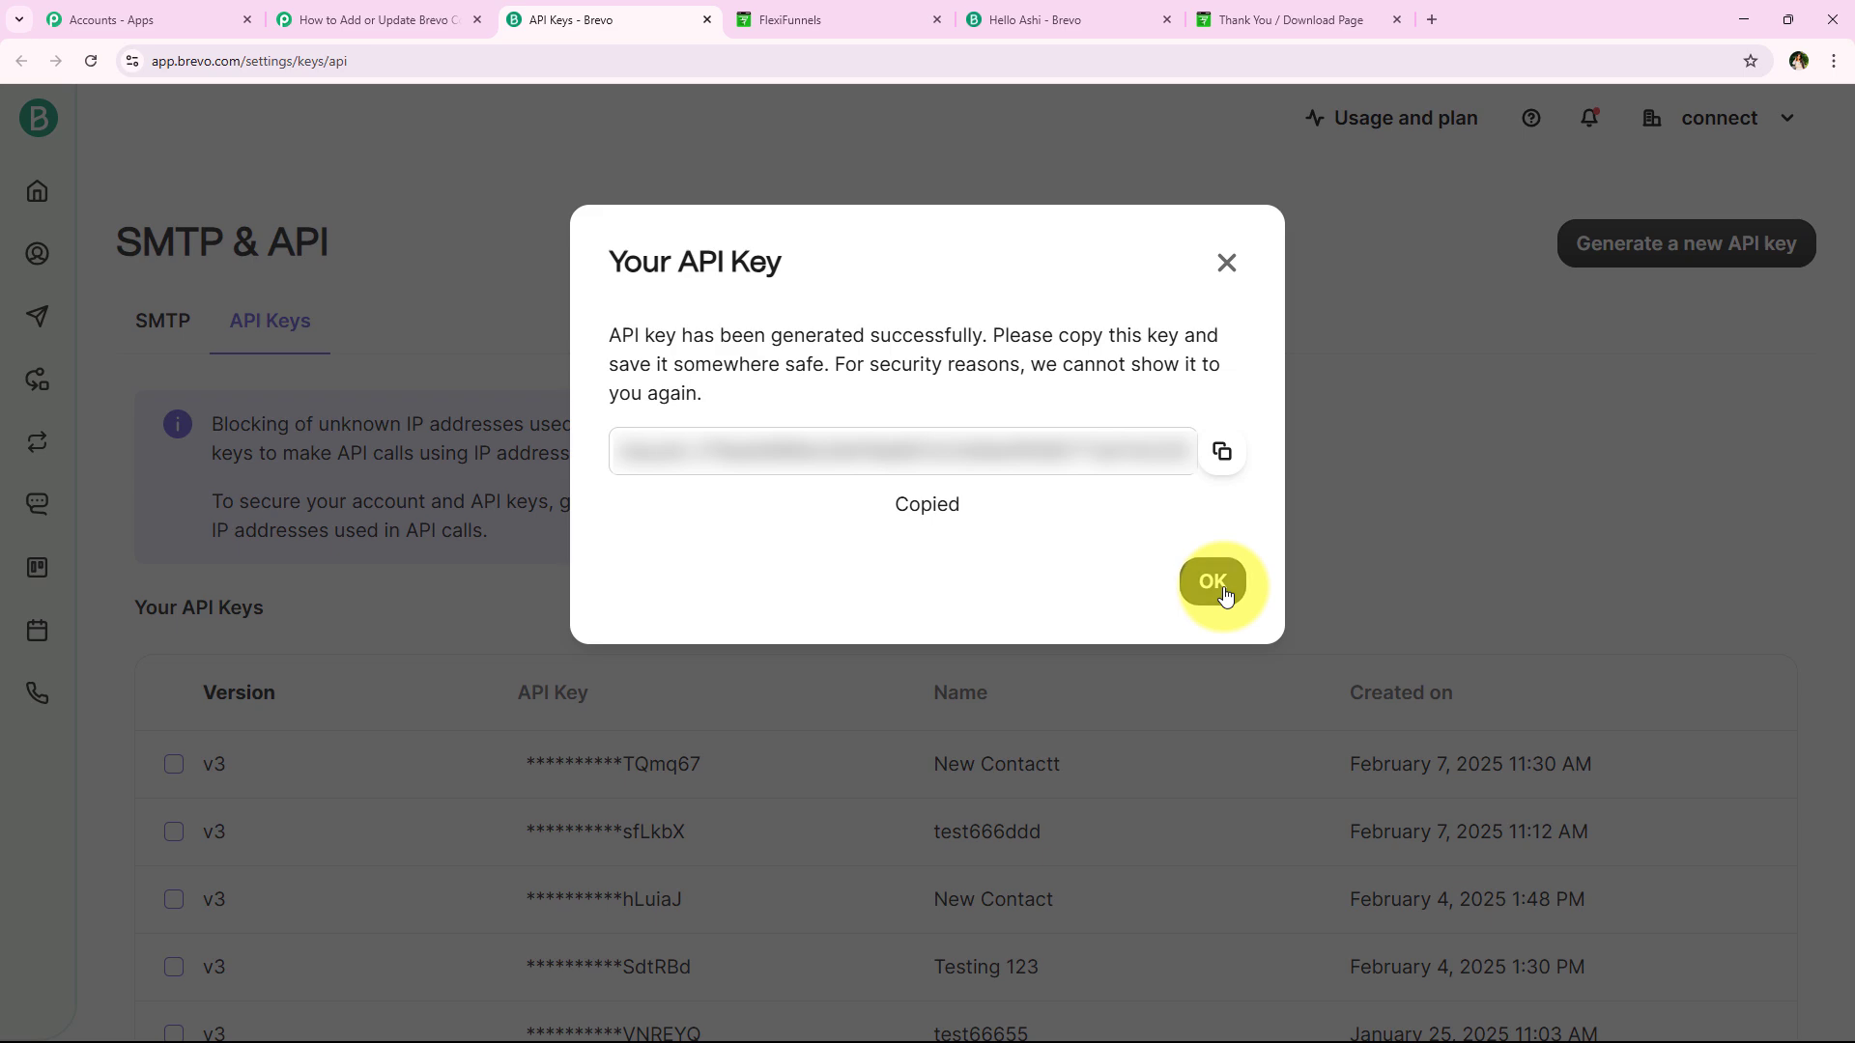
click(1213, 539)
Paste the copied key into Pabbly's API Key field and save the Brevo connection
click(418, 5)
click(966, 743)
right_click(968, 736)
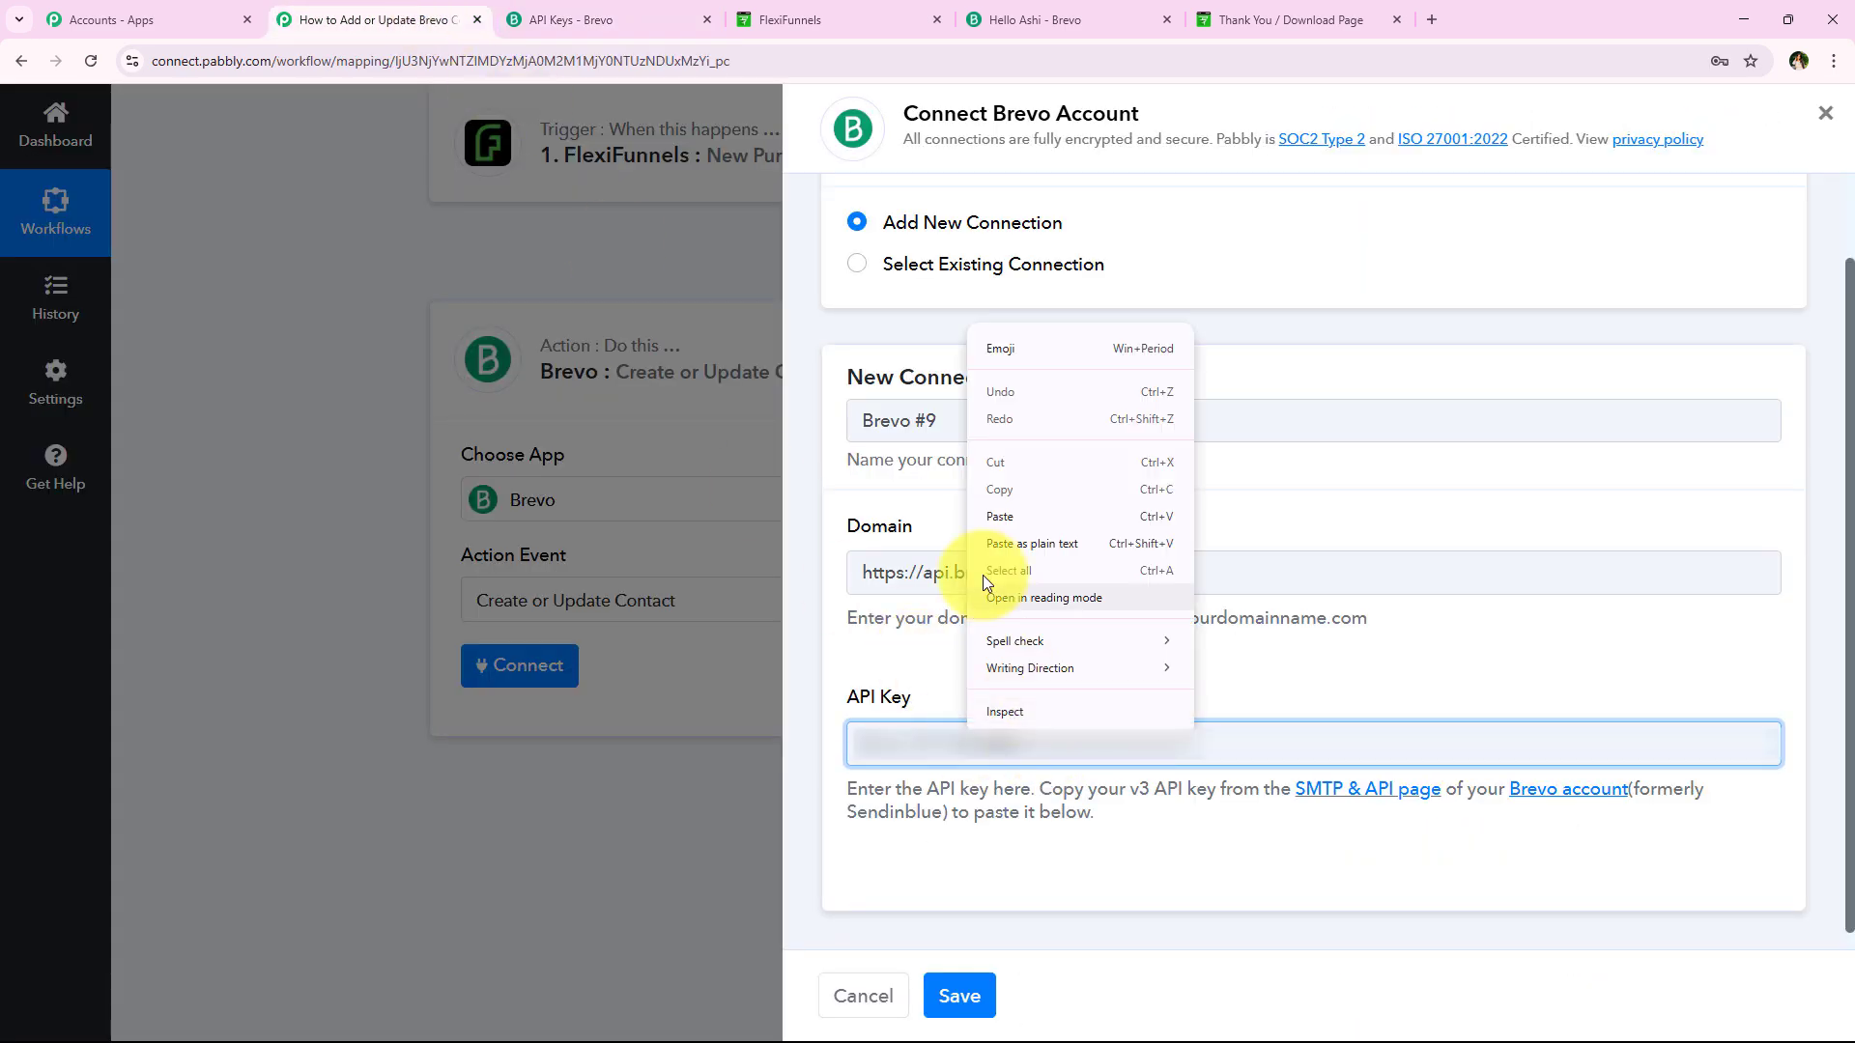
click(1014, 517)
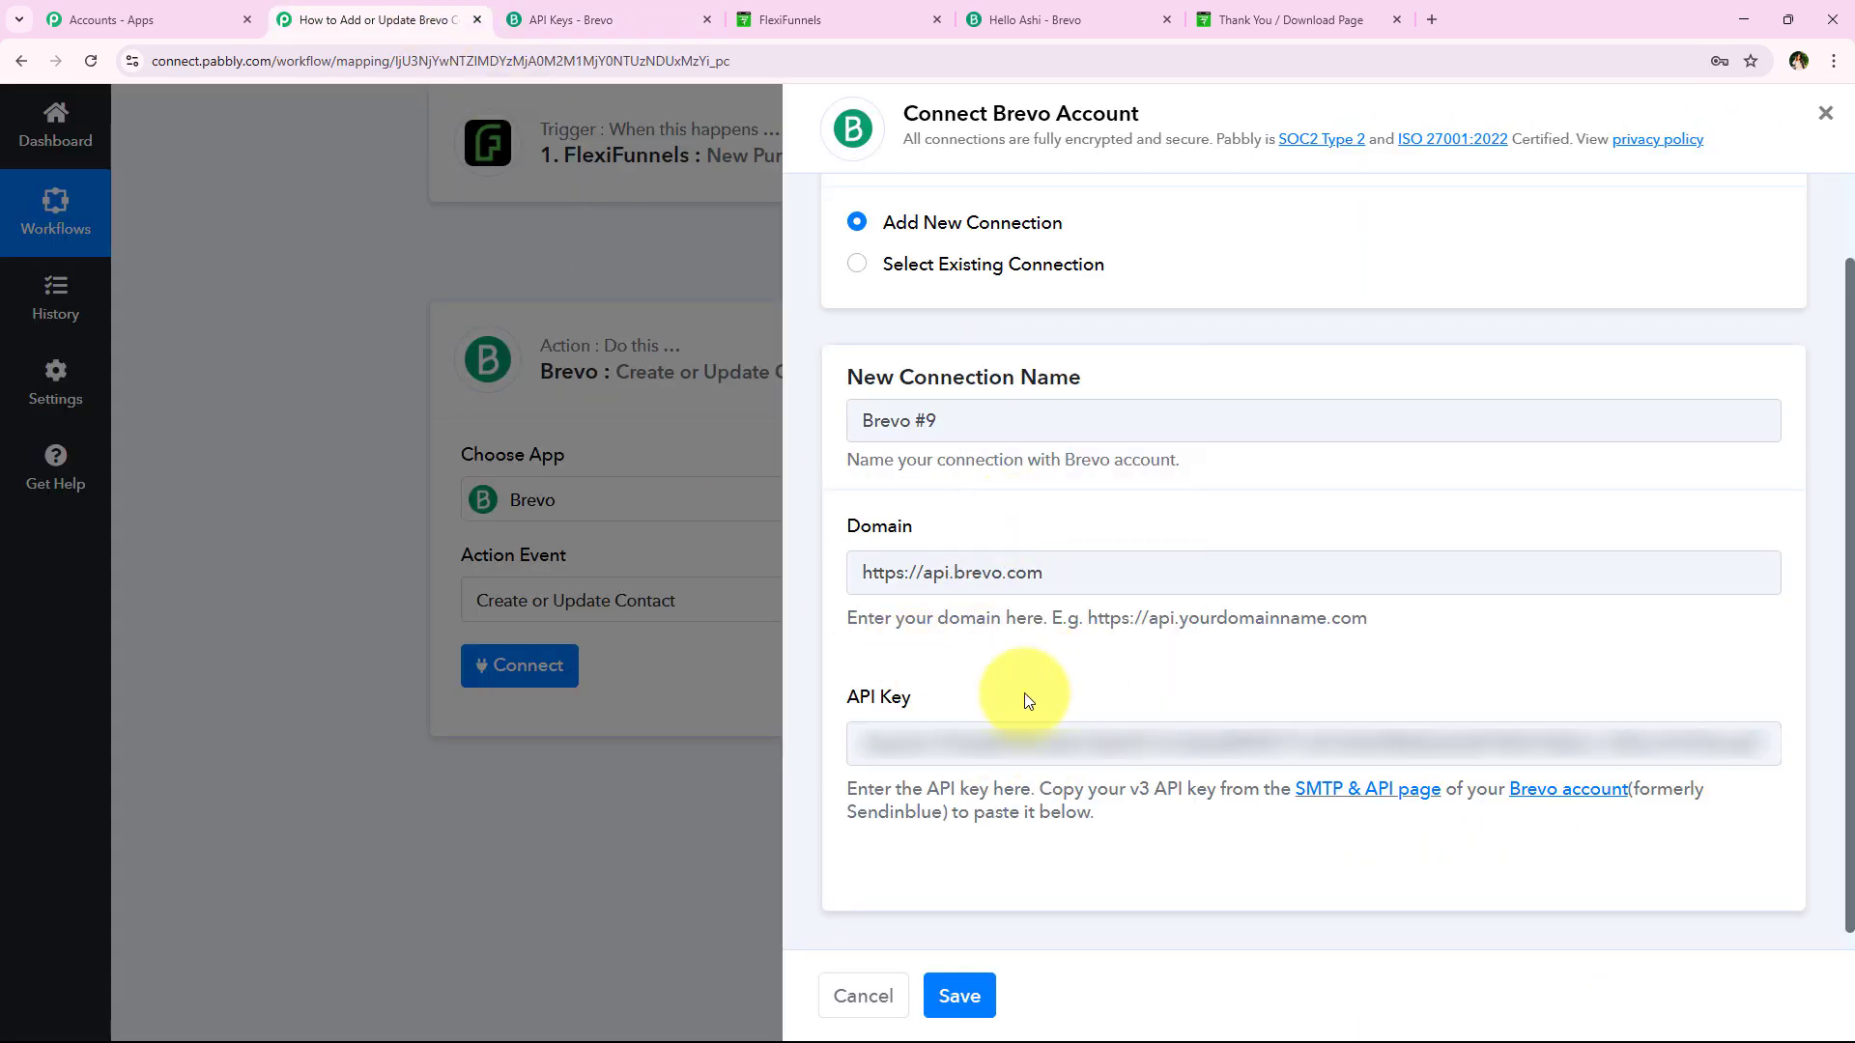
click(969, 990)
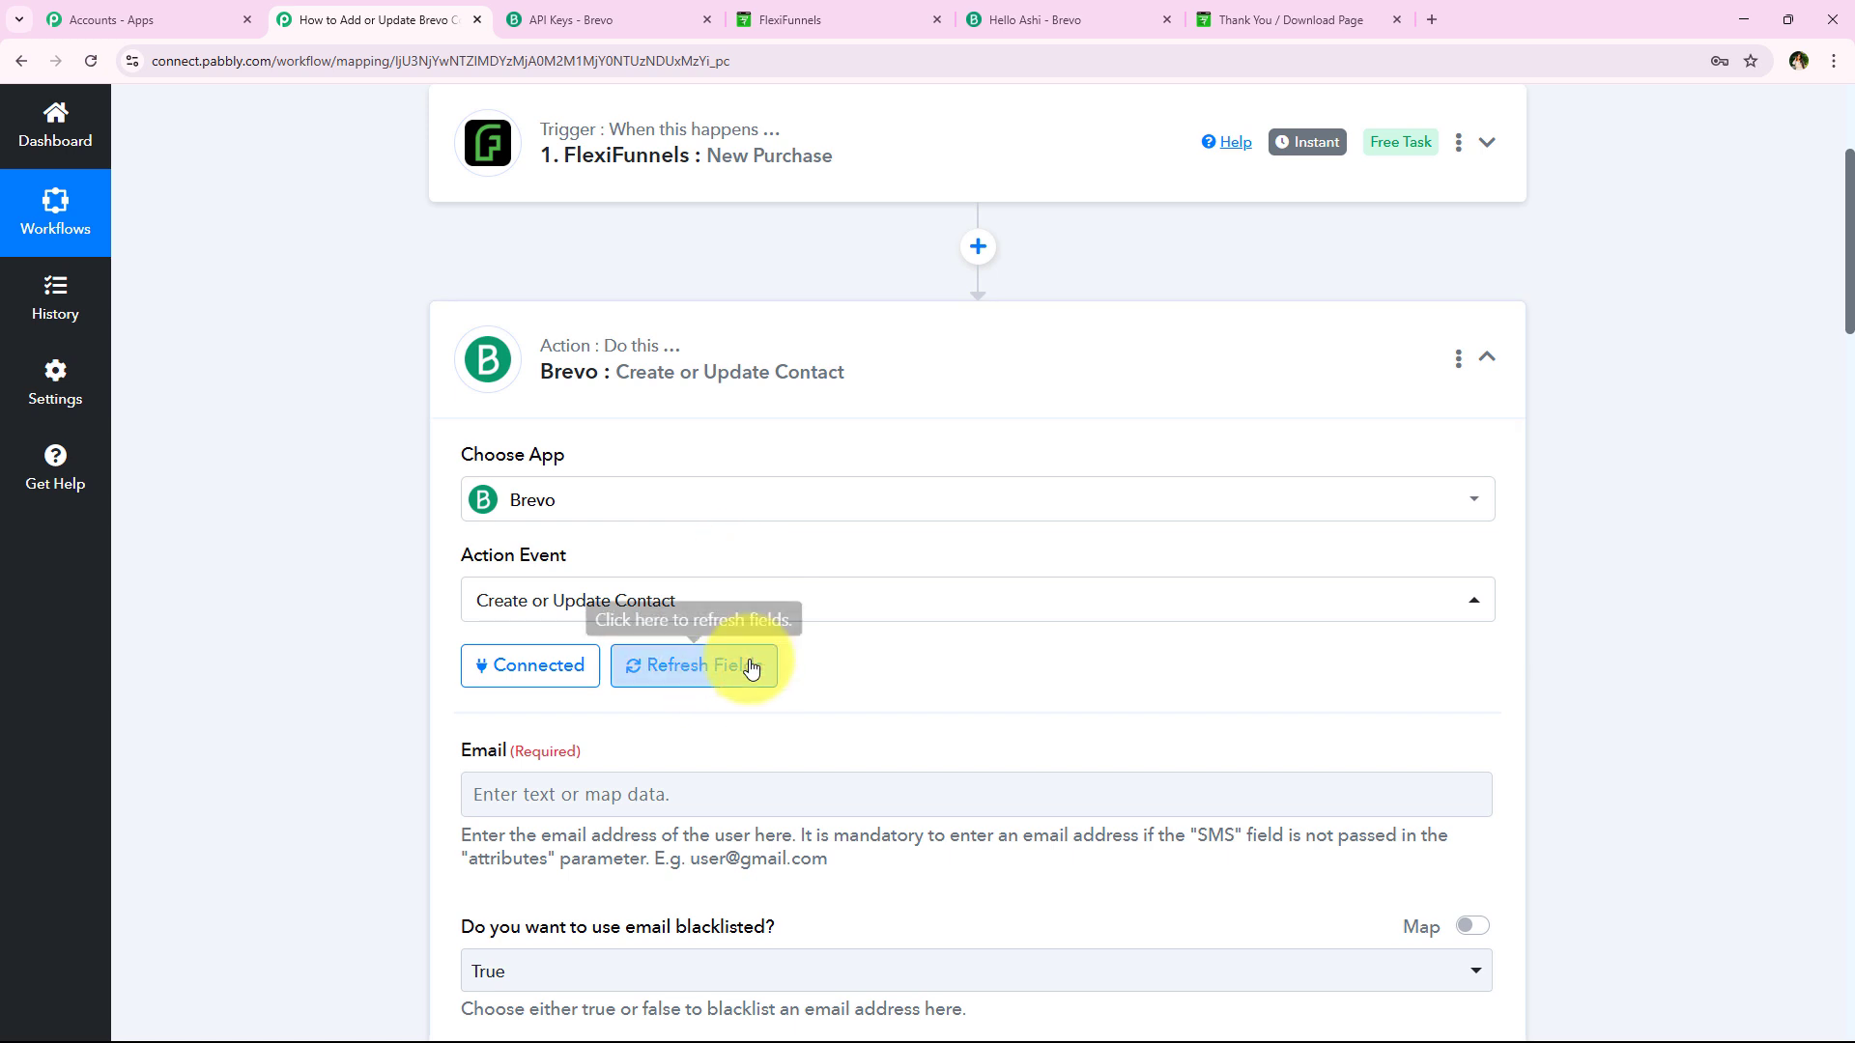
Look over the Create or Update Contact fields, then bring up mapping data for Email
scroll(464, 657, down, 1)
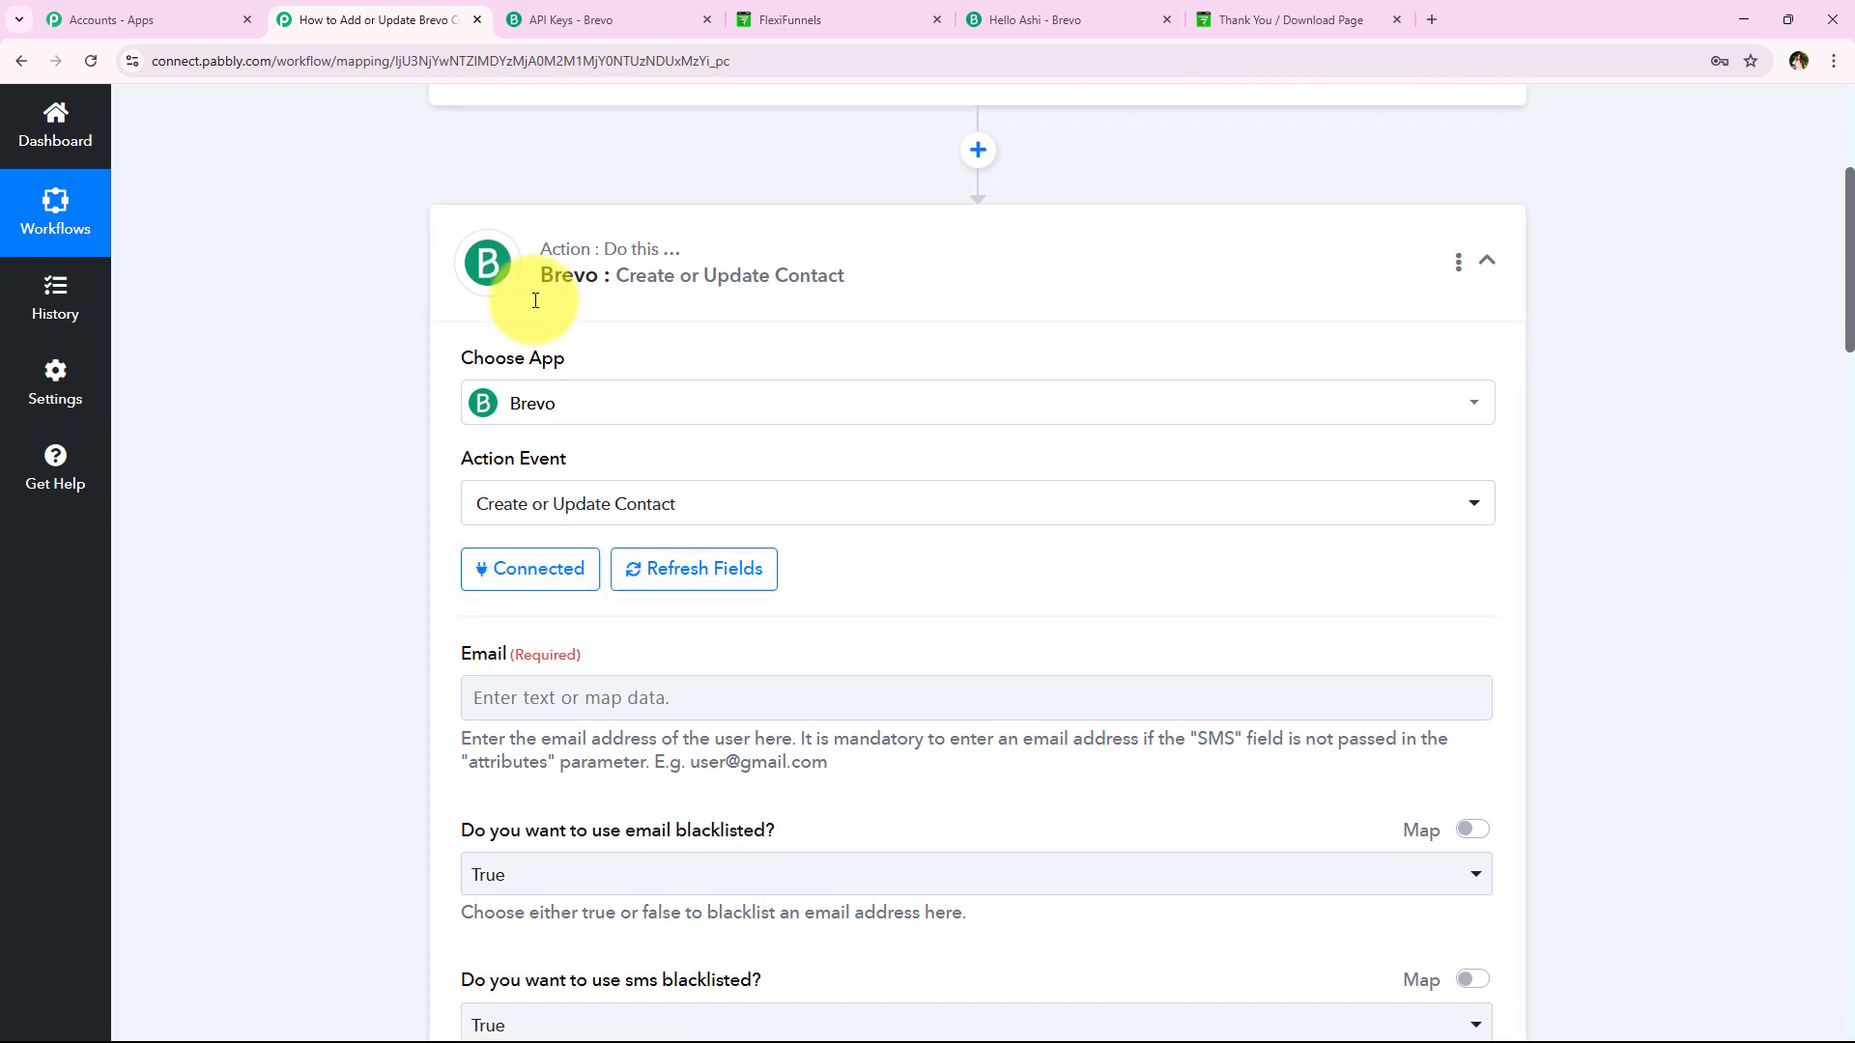
scroll(371, 623, down, 1)
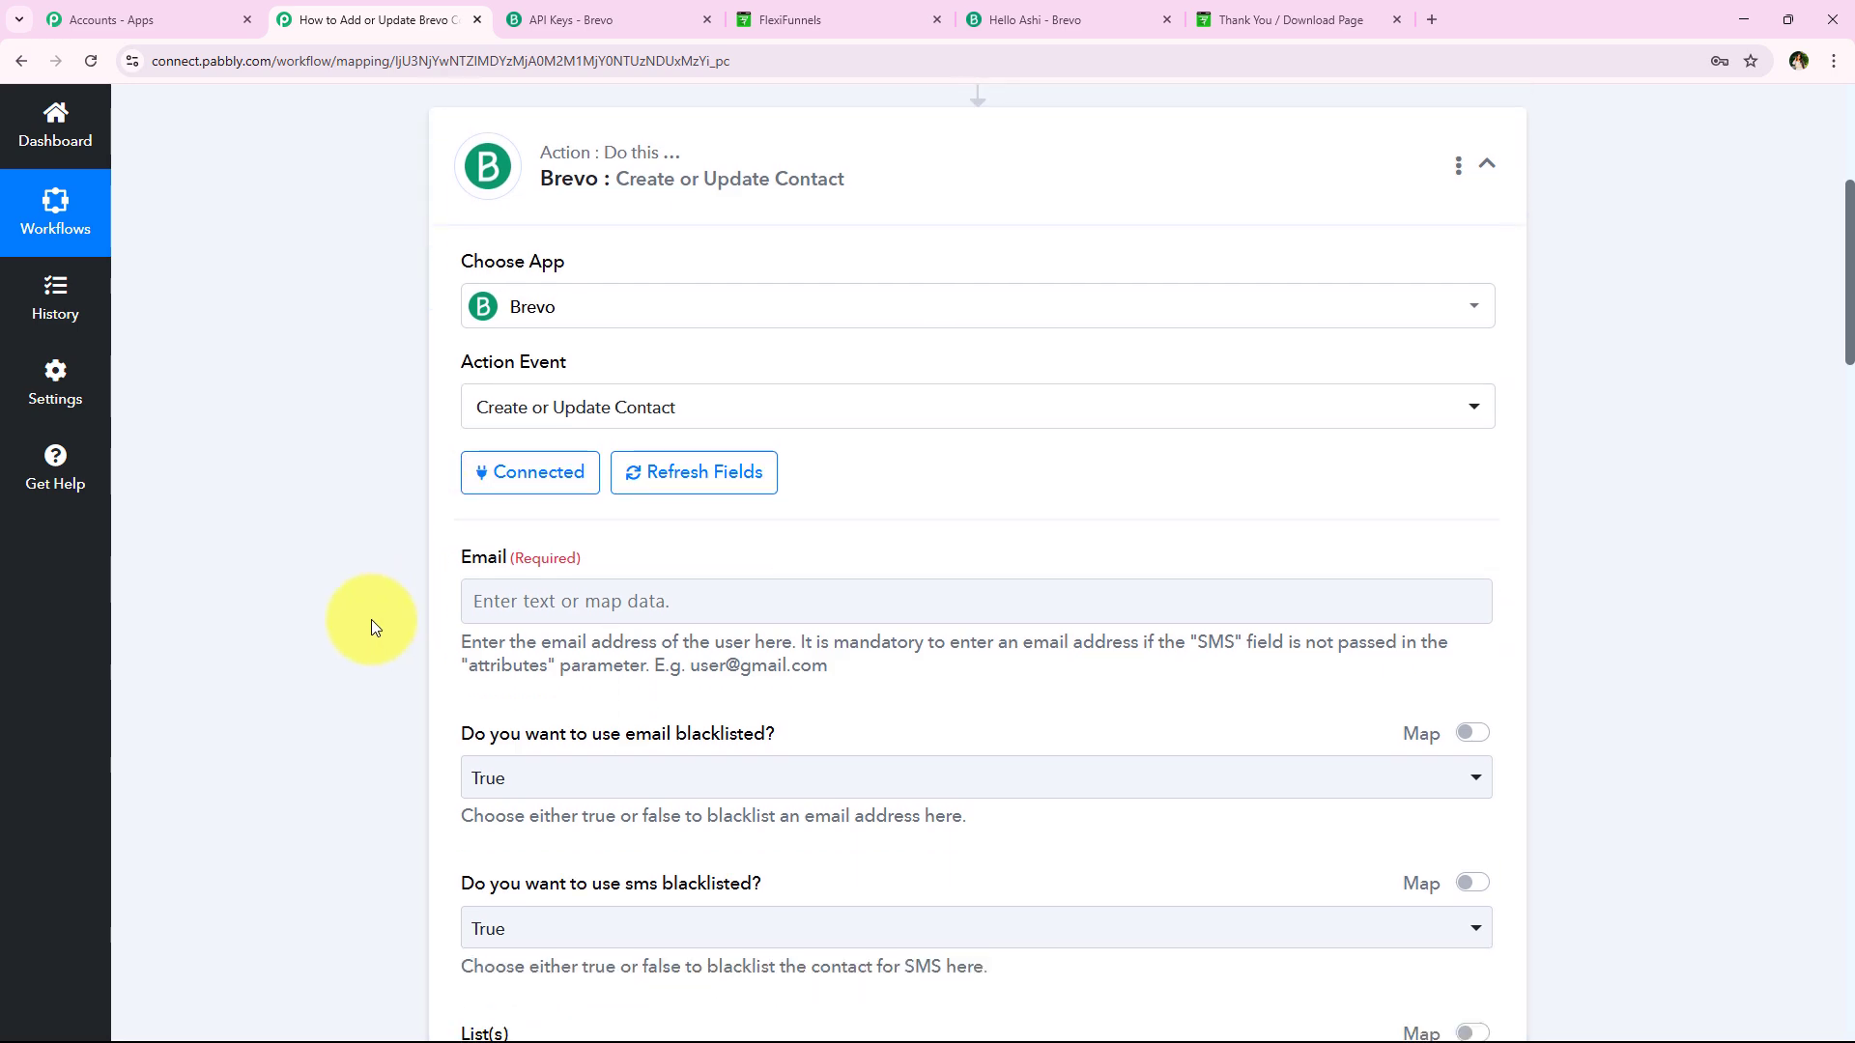
scroll(594, 616, down, 8)
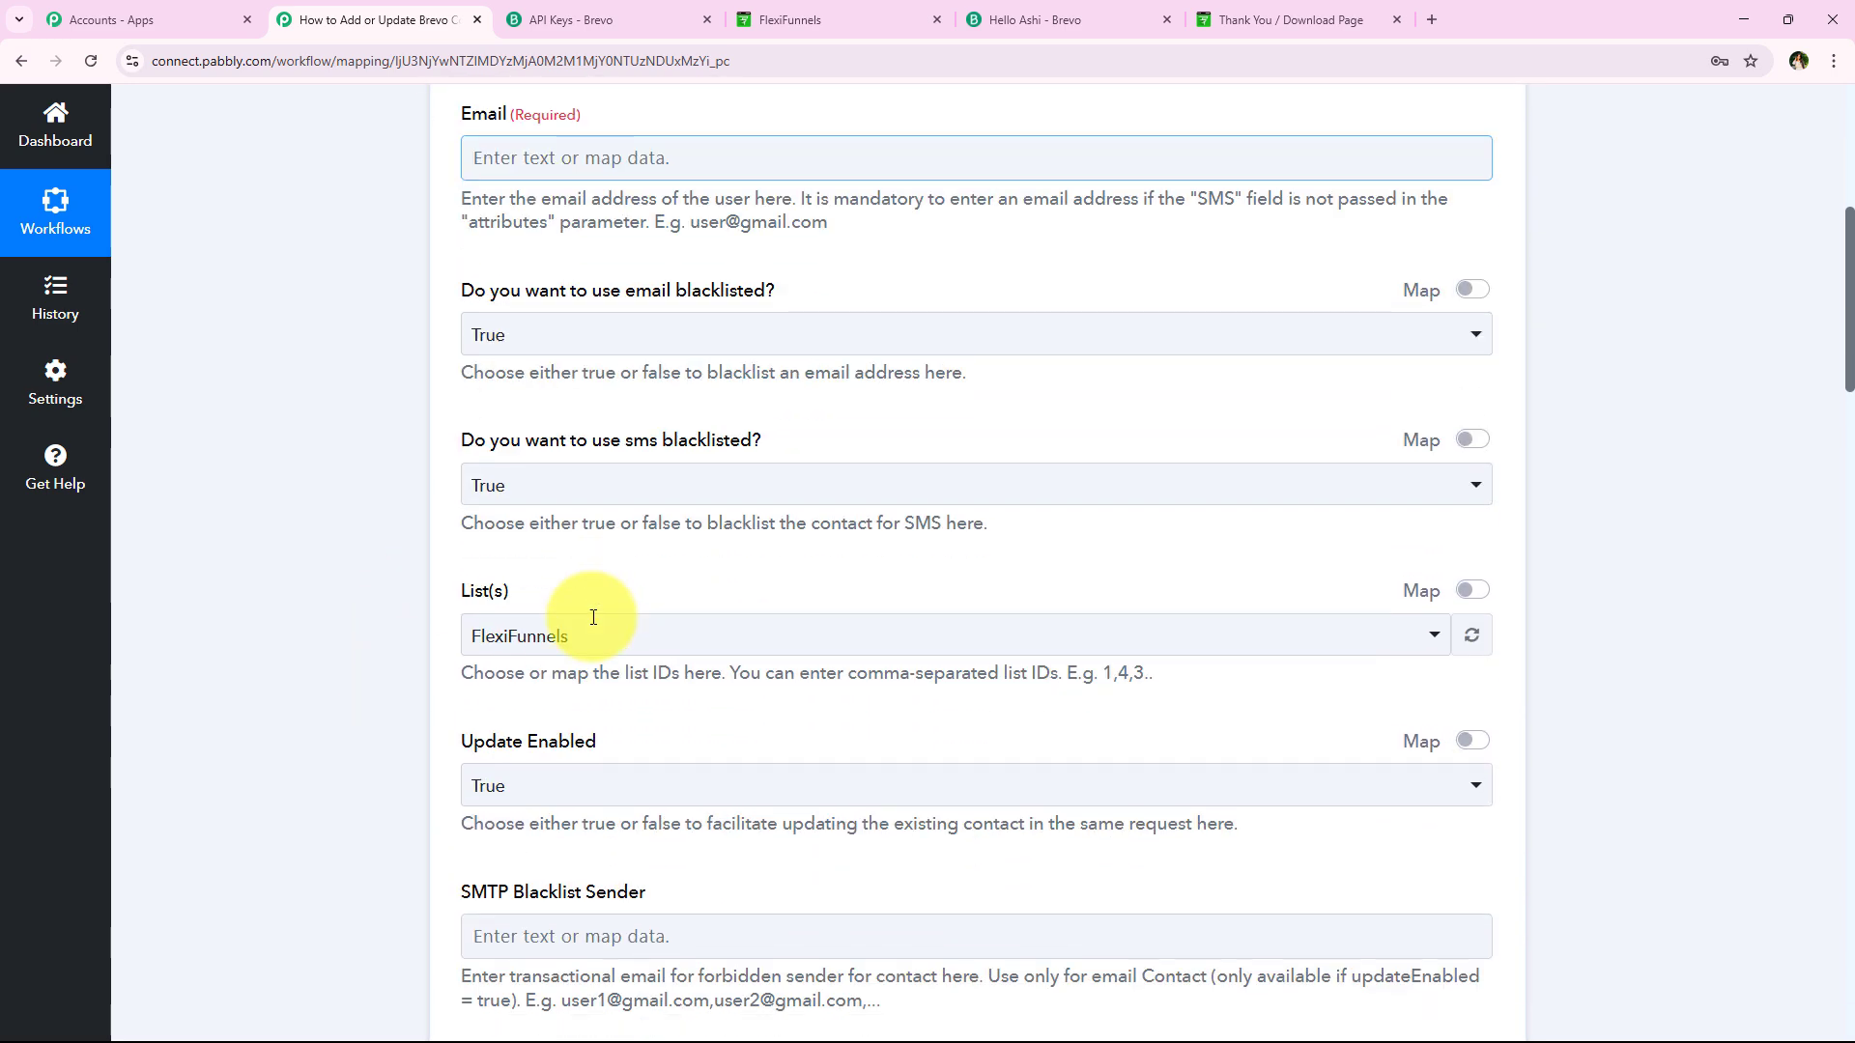
scroll(391, 660, up, 4)
scroll(398, 662, up, 3)
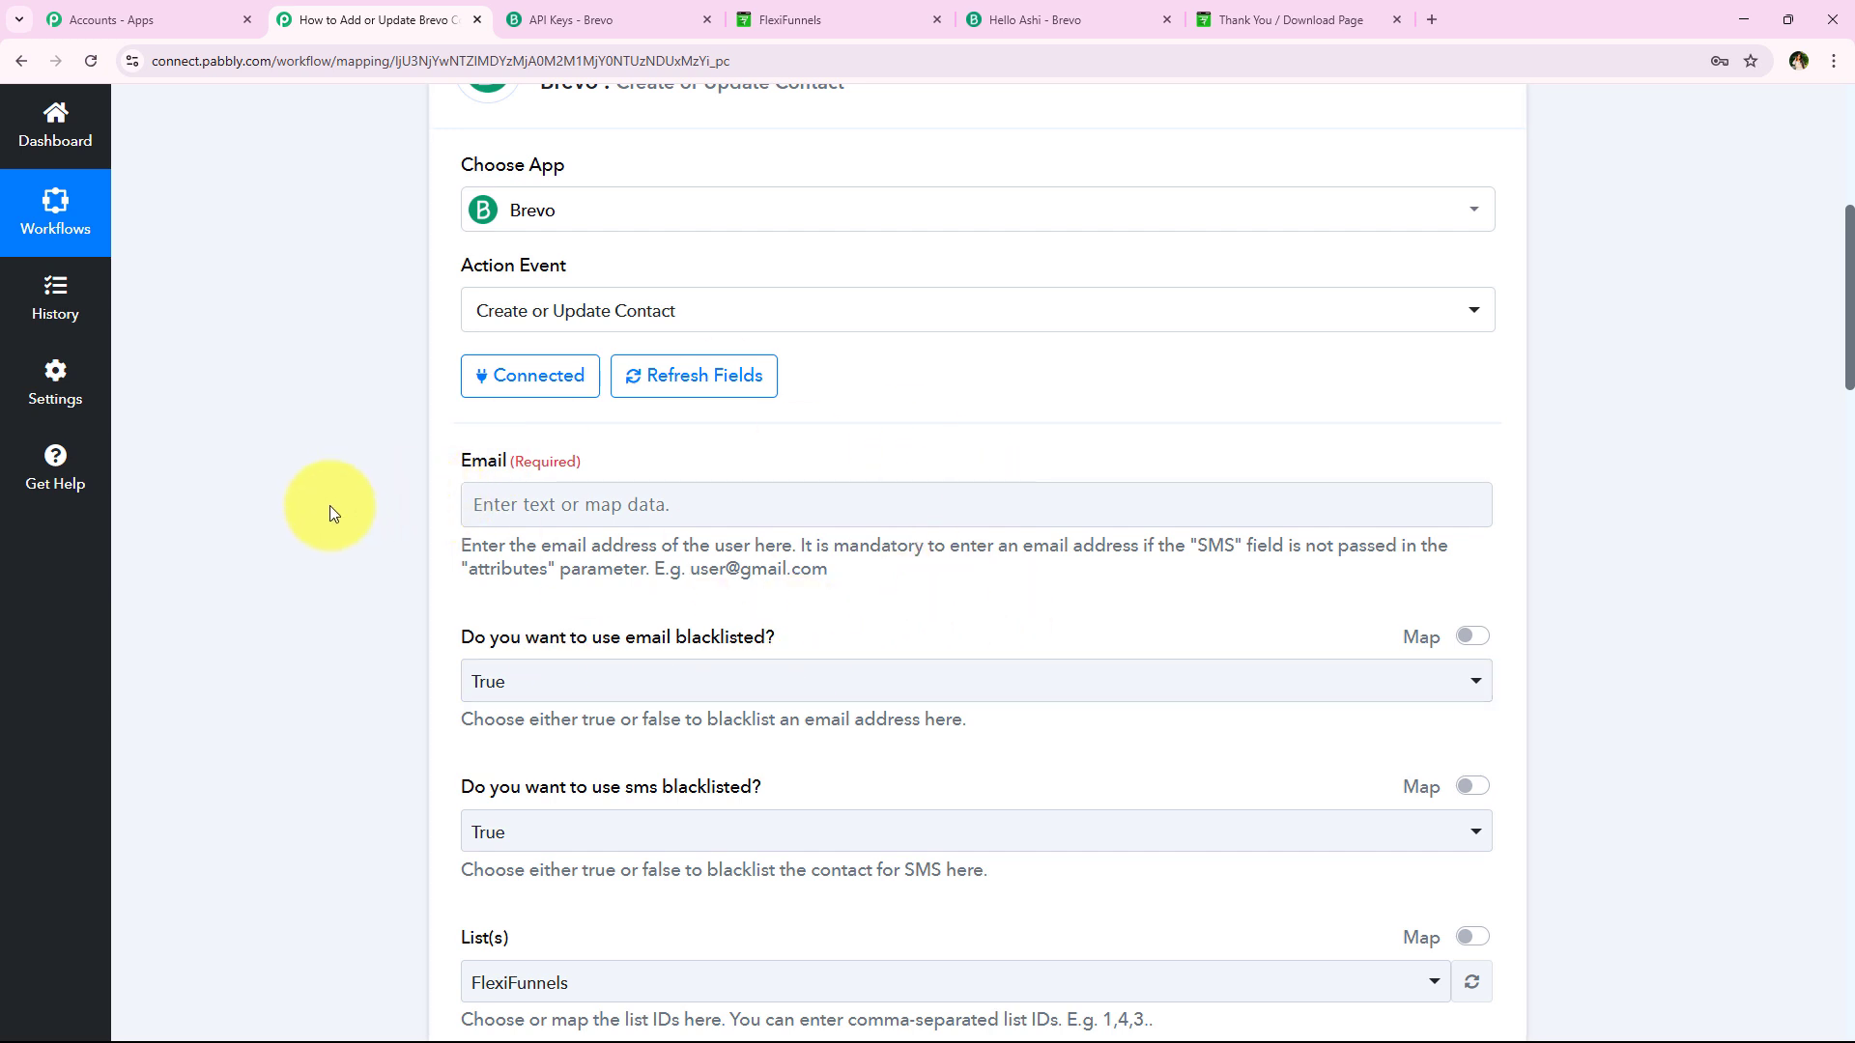
scroll(328, 512, up, 1)
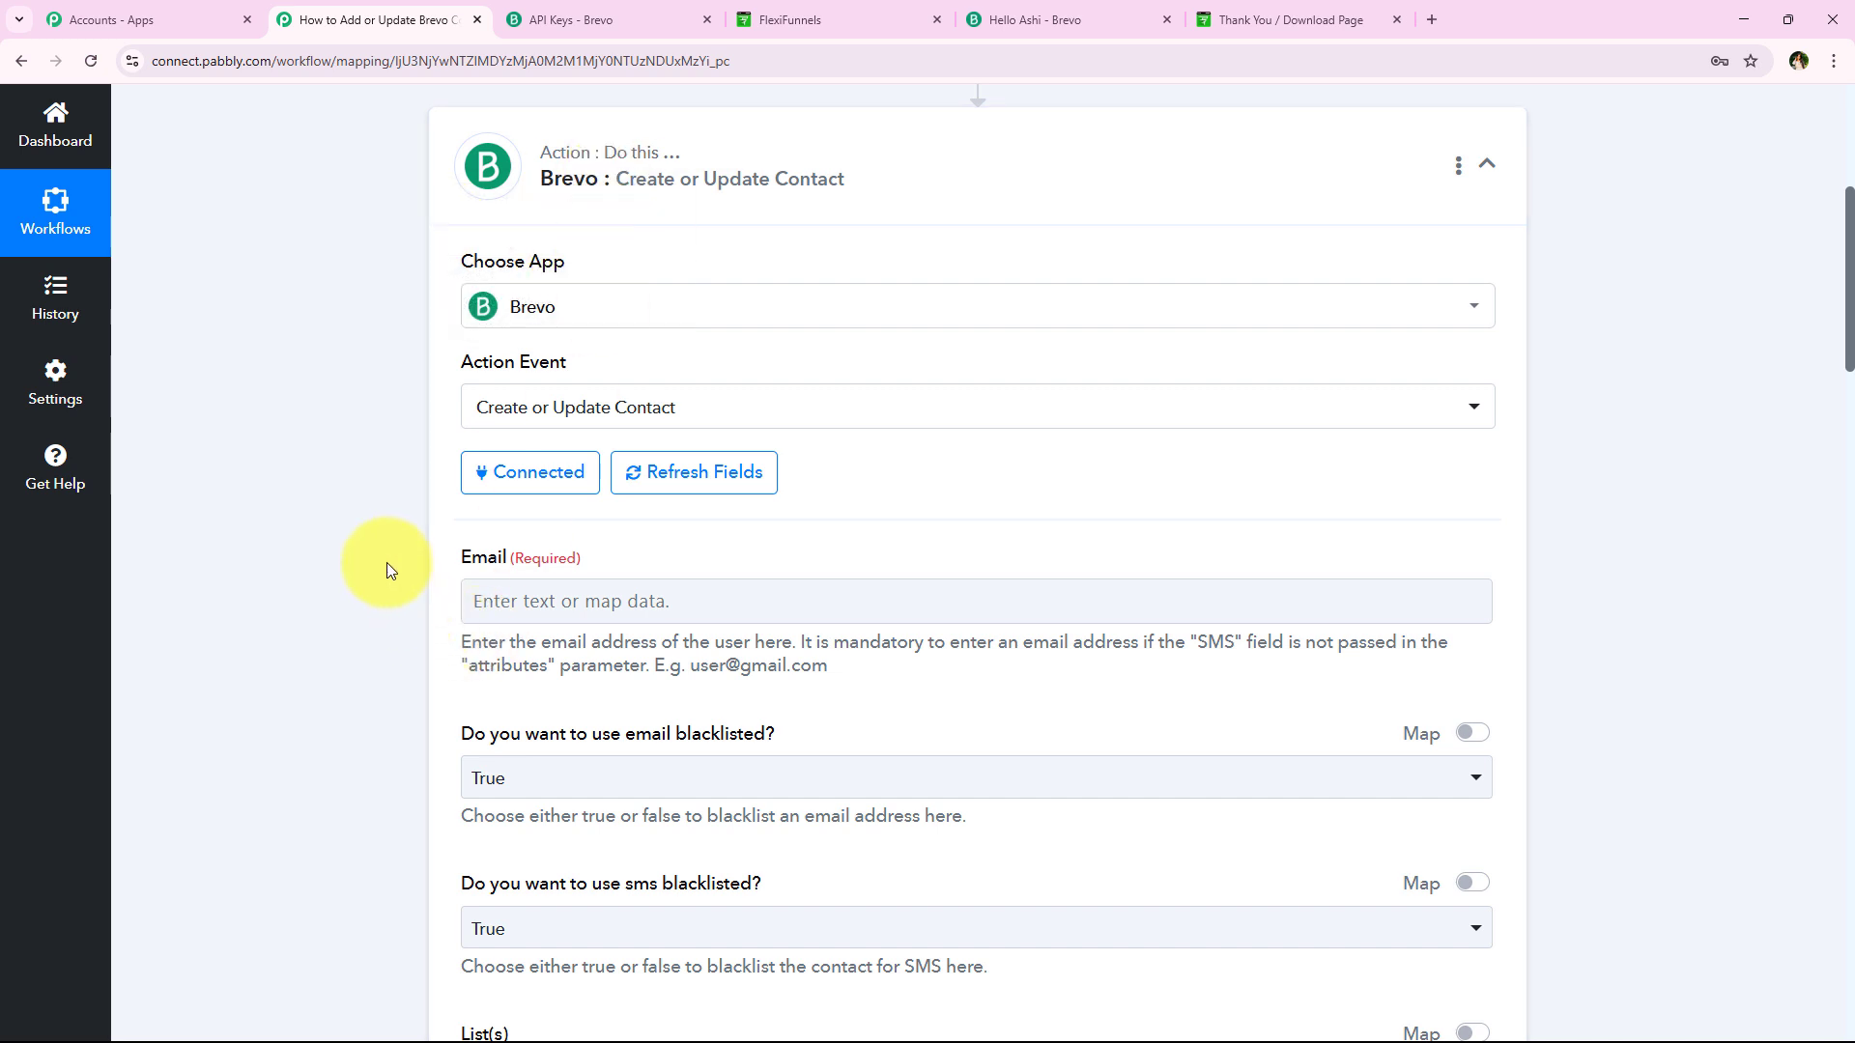
scroll(391, 565, down, 1)
click(470, 502)
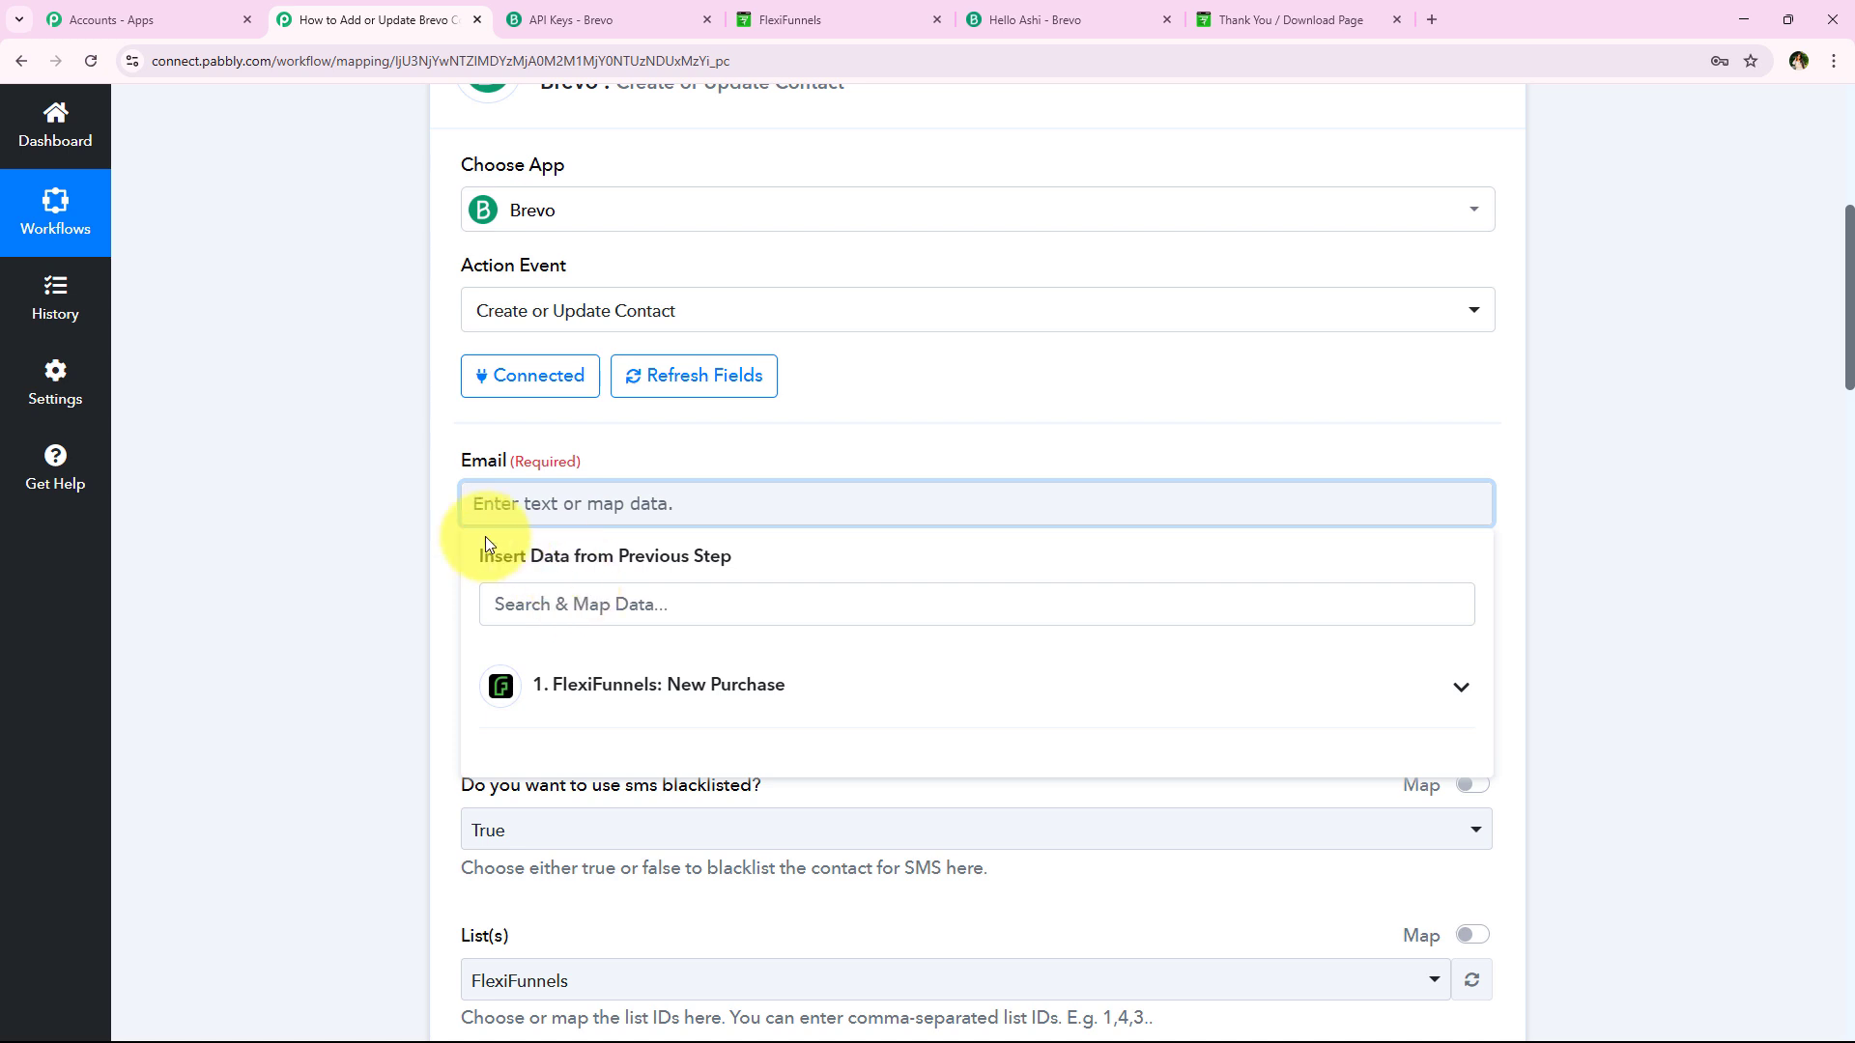
Browse the FlexiFunnels New Purchase data fields in the Email mapping list
click(724, 687)
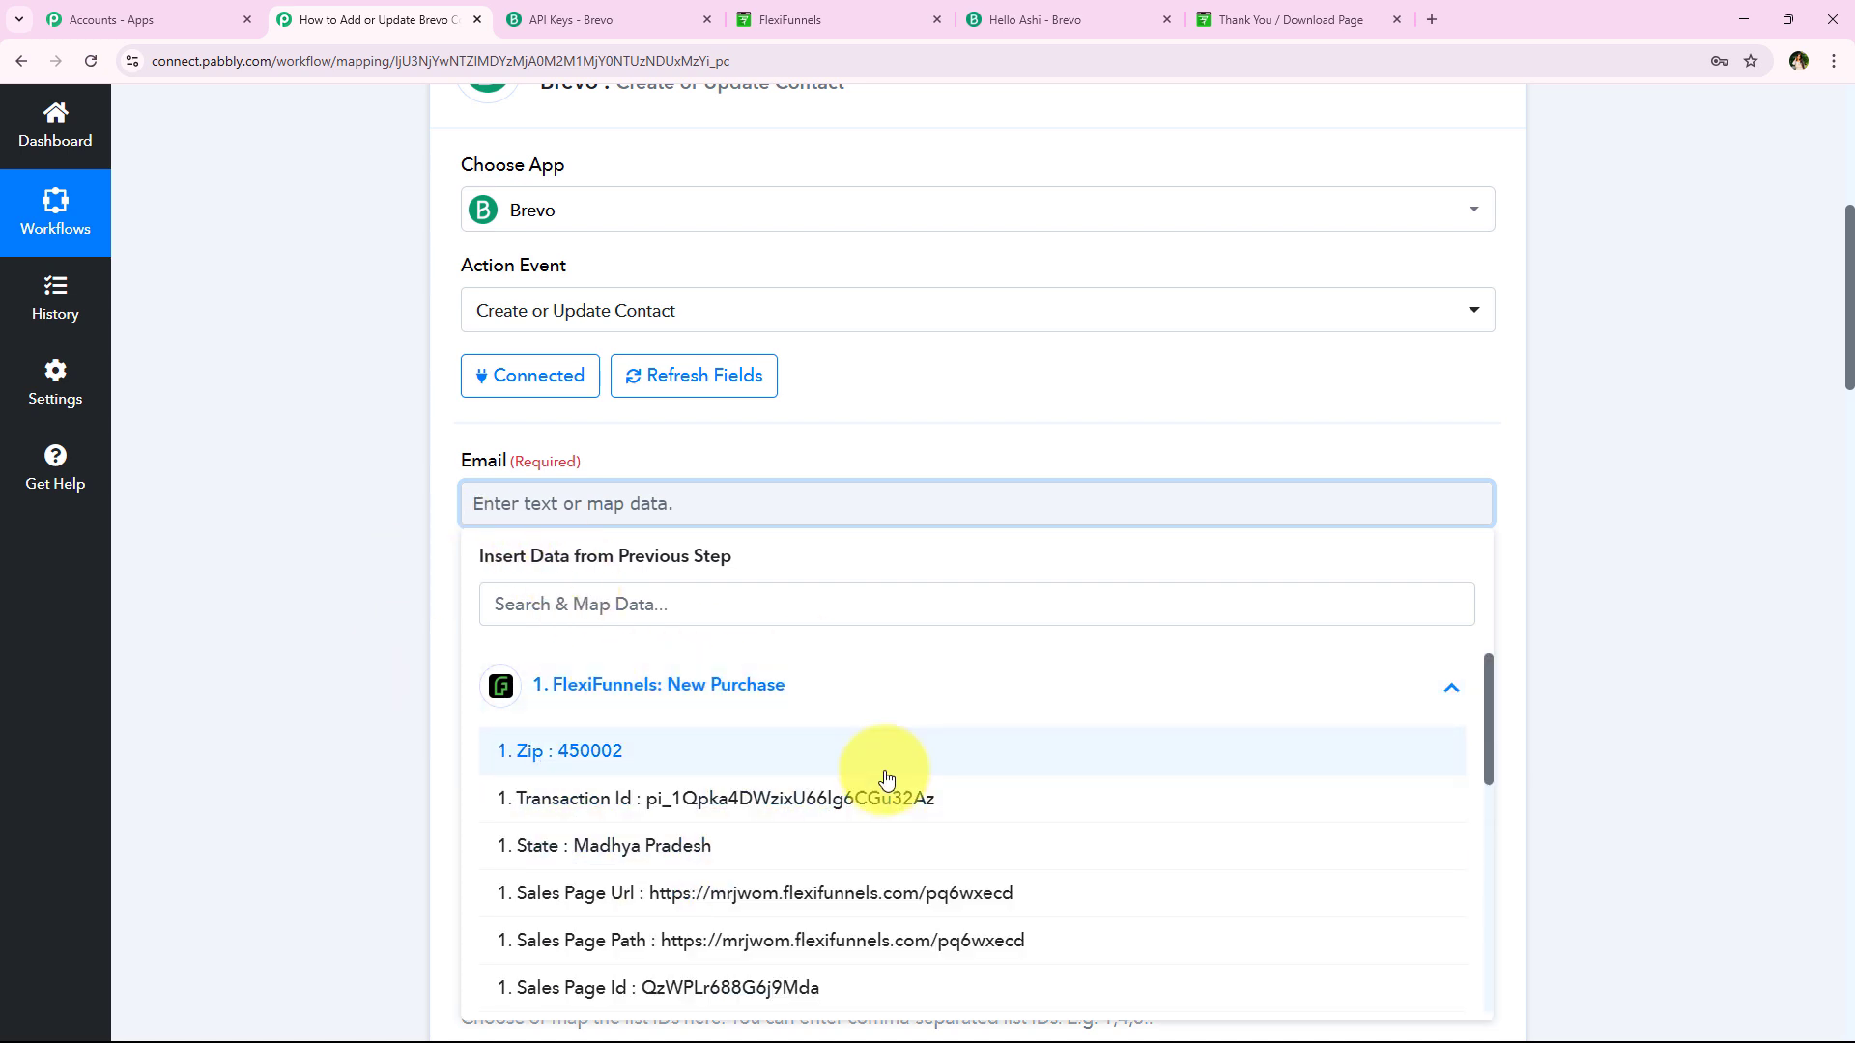
scroll(882, 774, down, 3)
scroll(885, 779, down, 3)
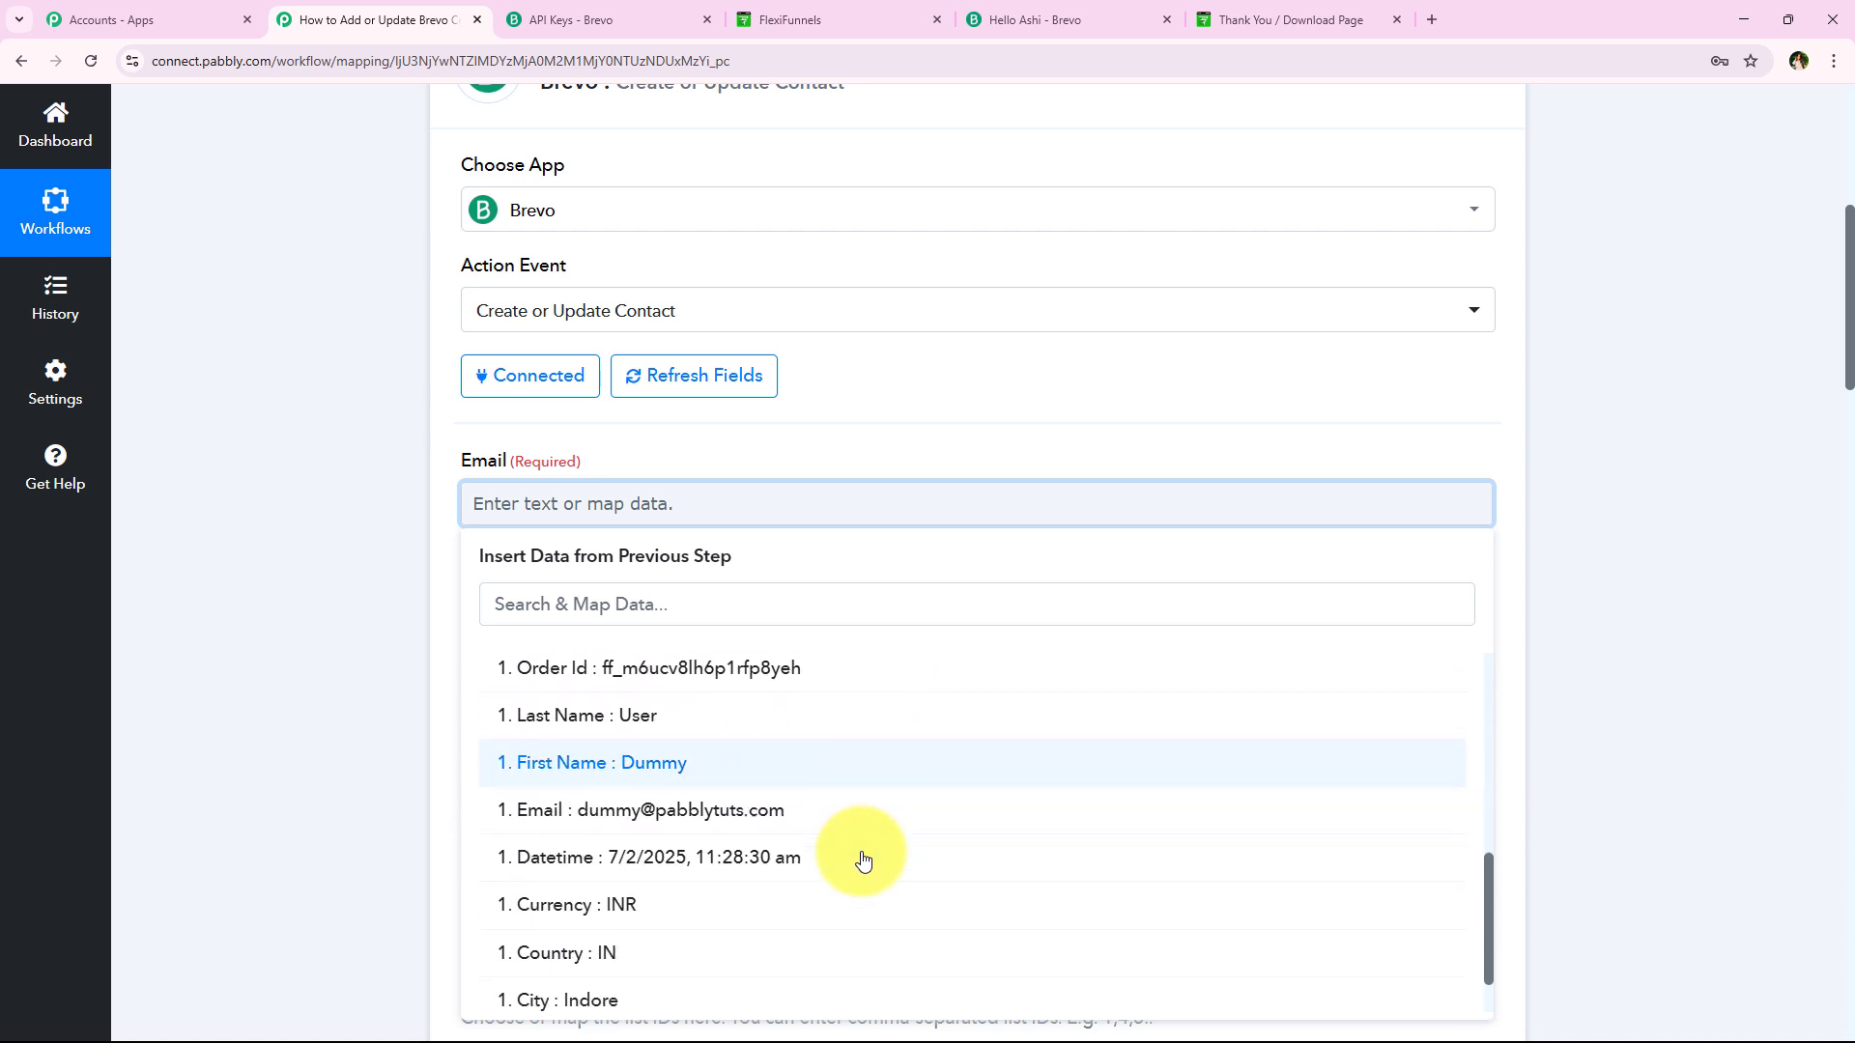
scroll(899, 878, up, 1)
scroll(901, 883, up, 5)
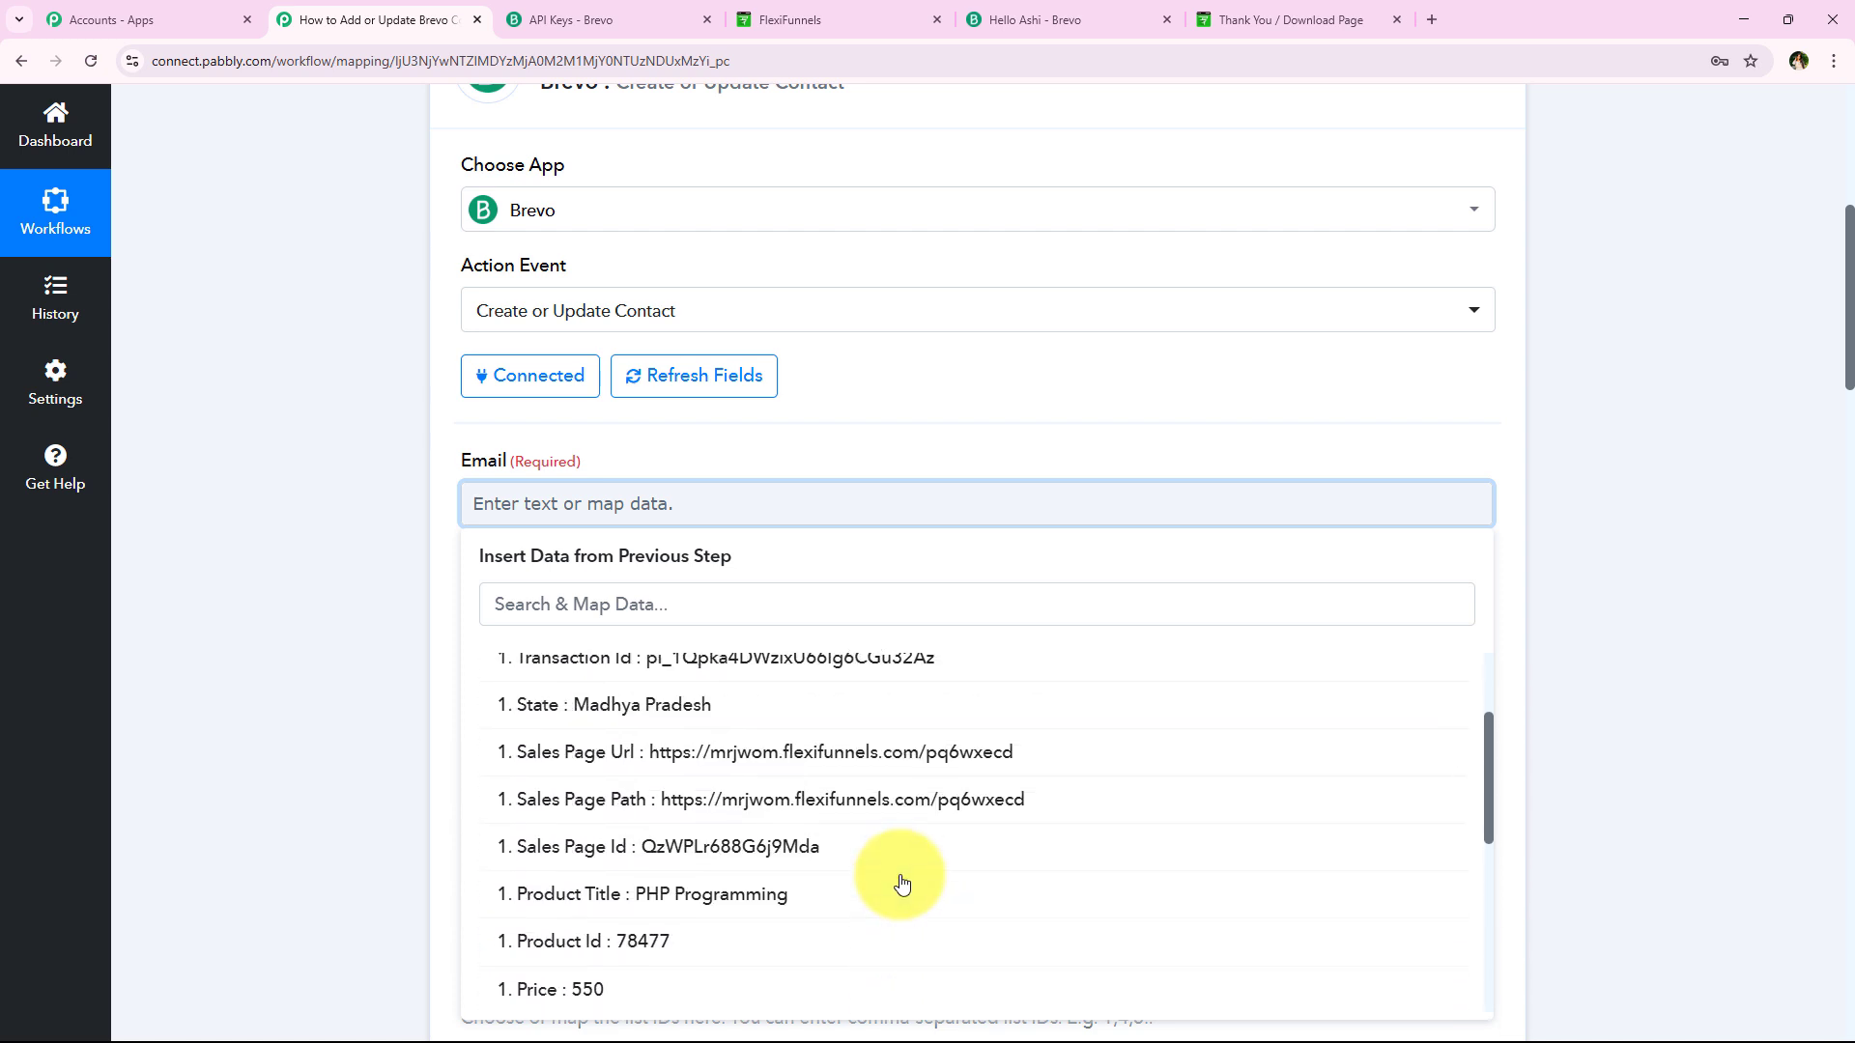
click(808, 699)
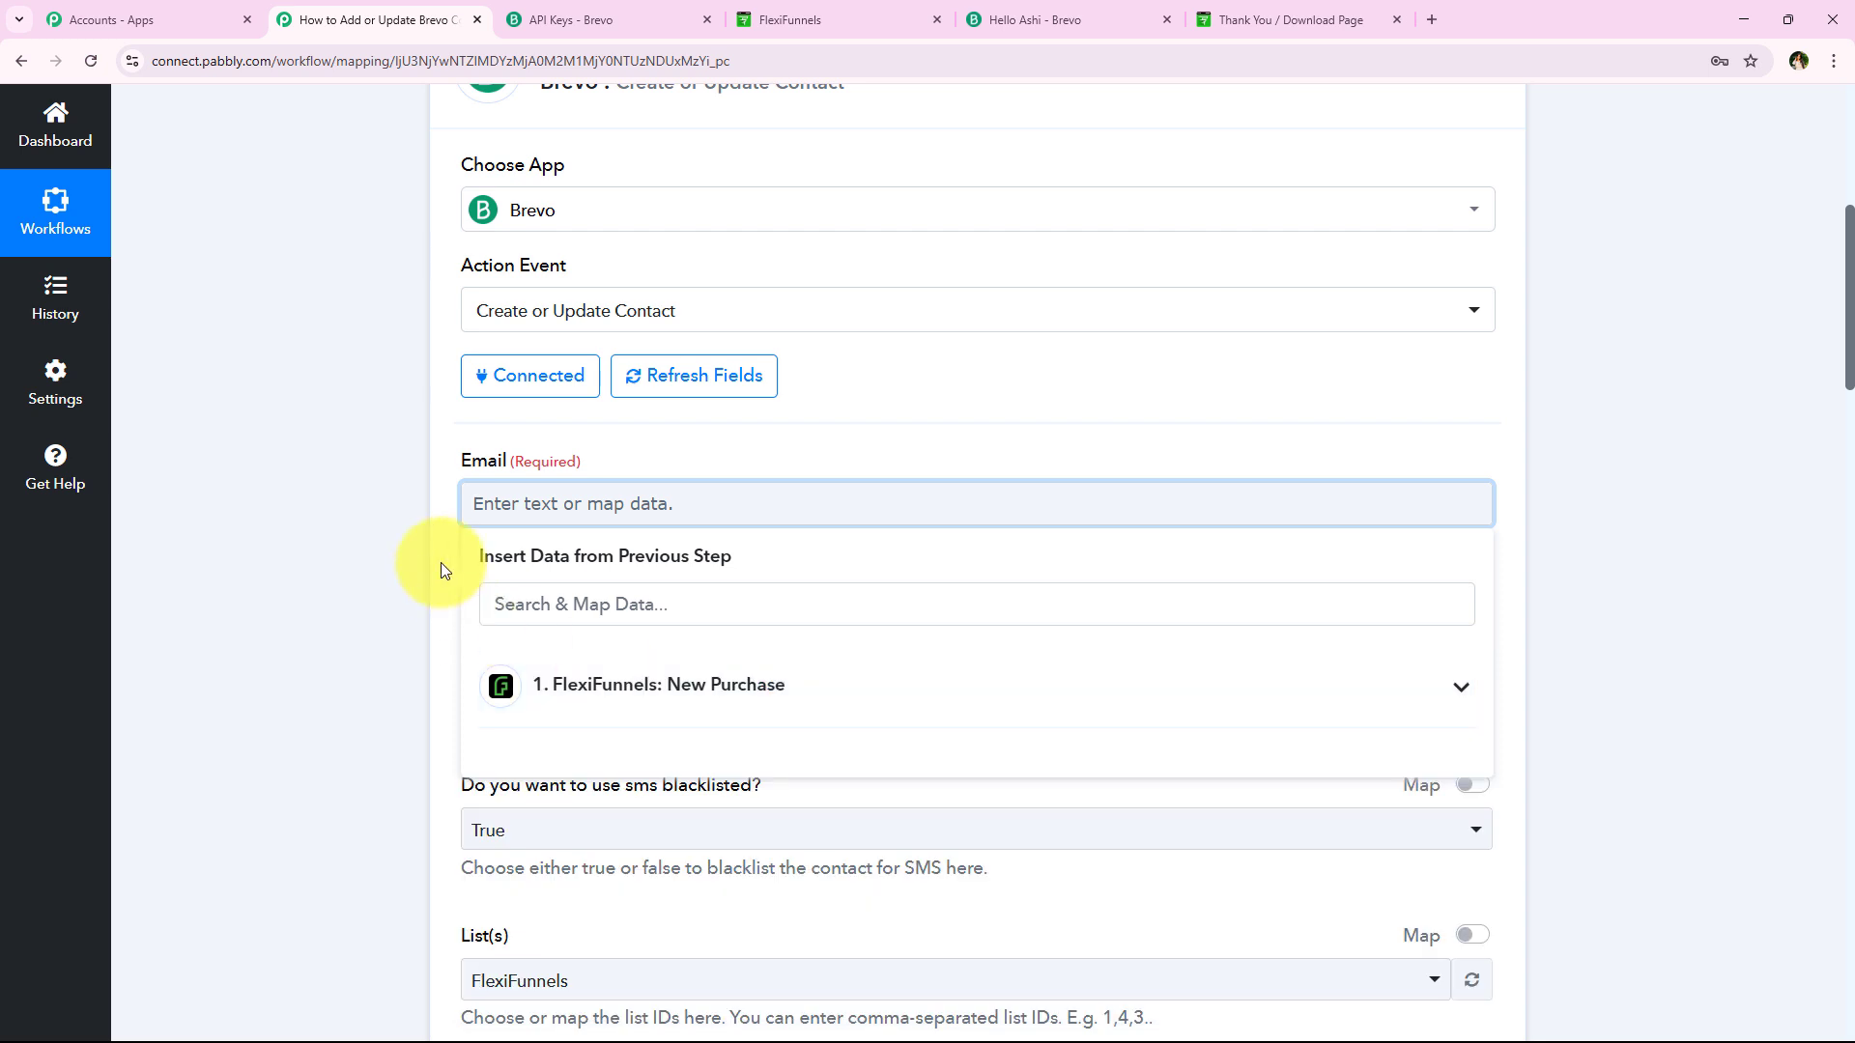
click(441, 564)
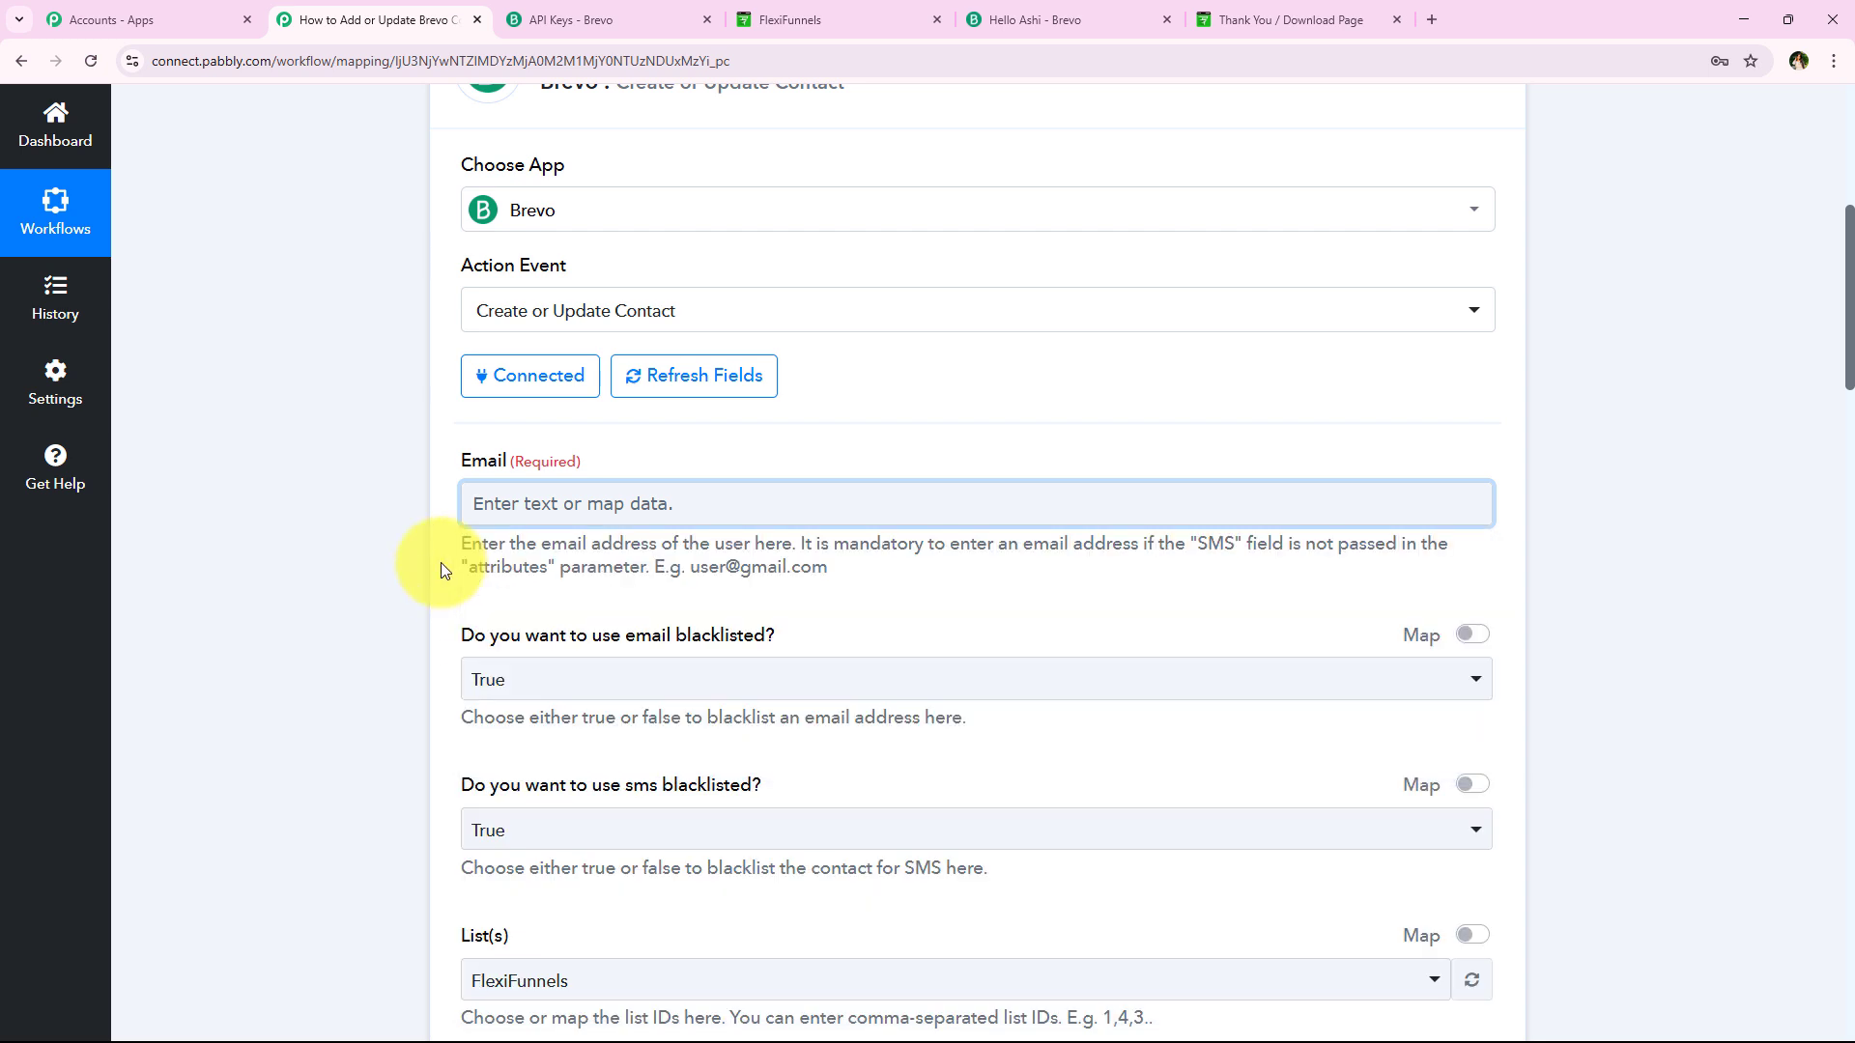
click(560, 502)
click(522, 684)
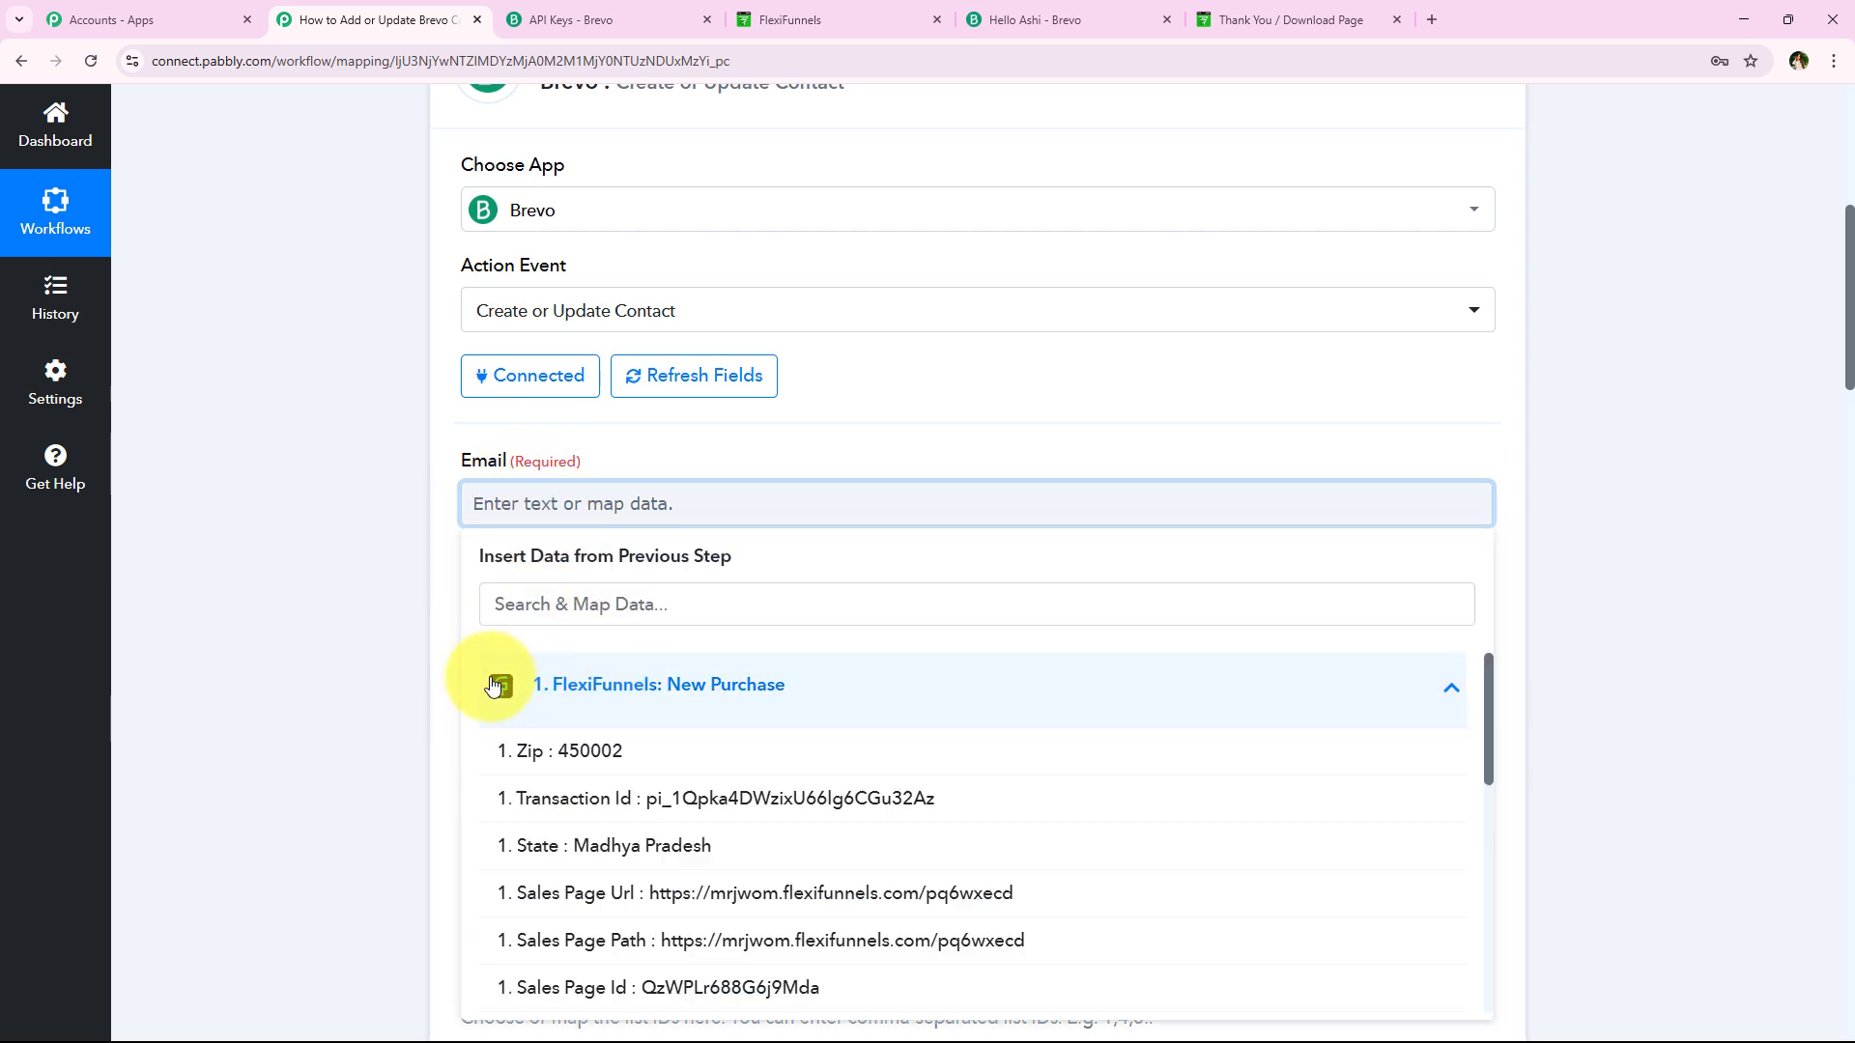
scroll(447, 680, down, 1)
click(381, 557)
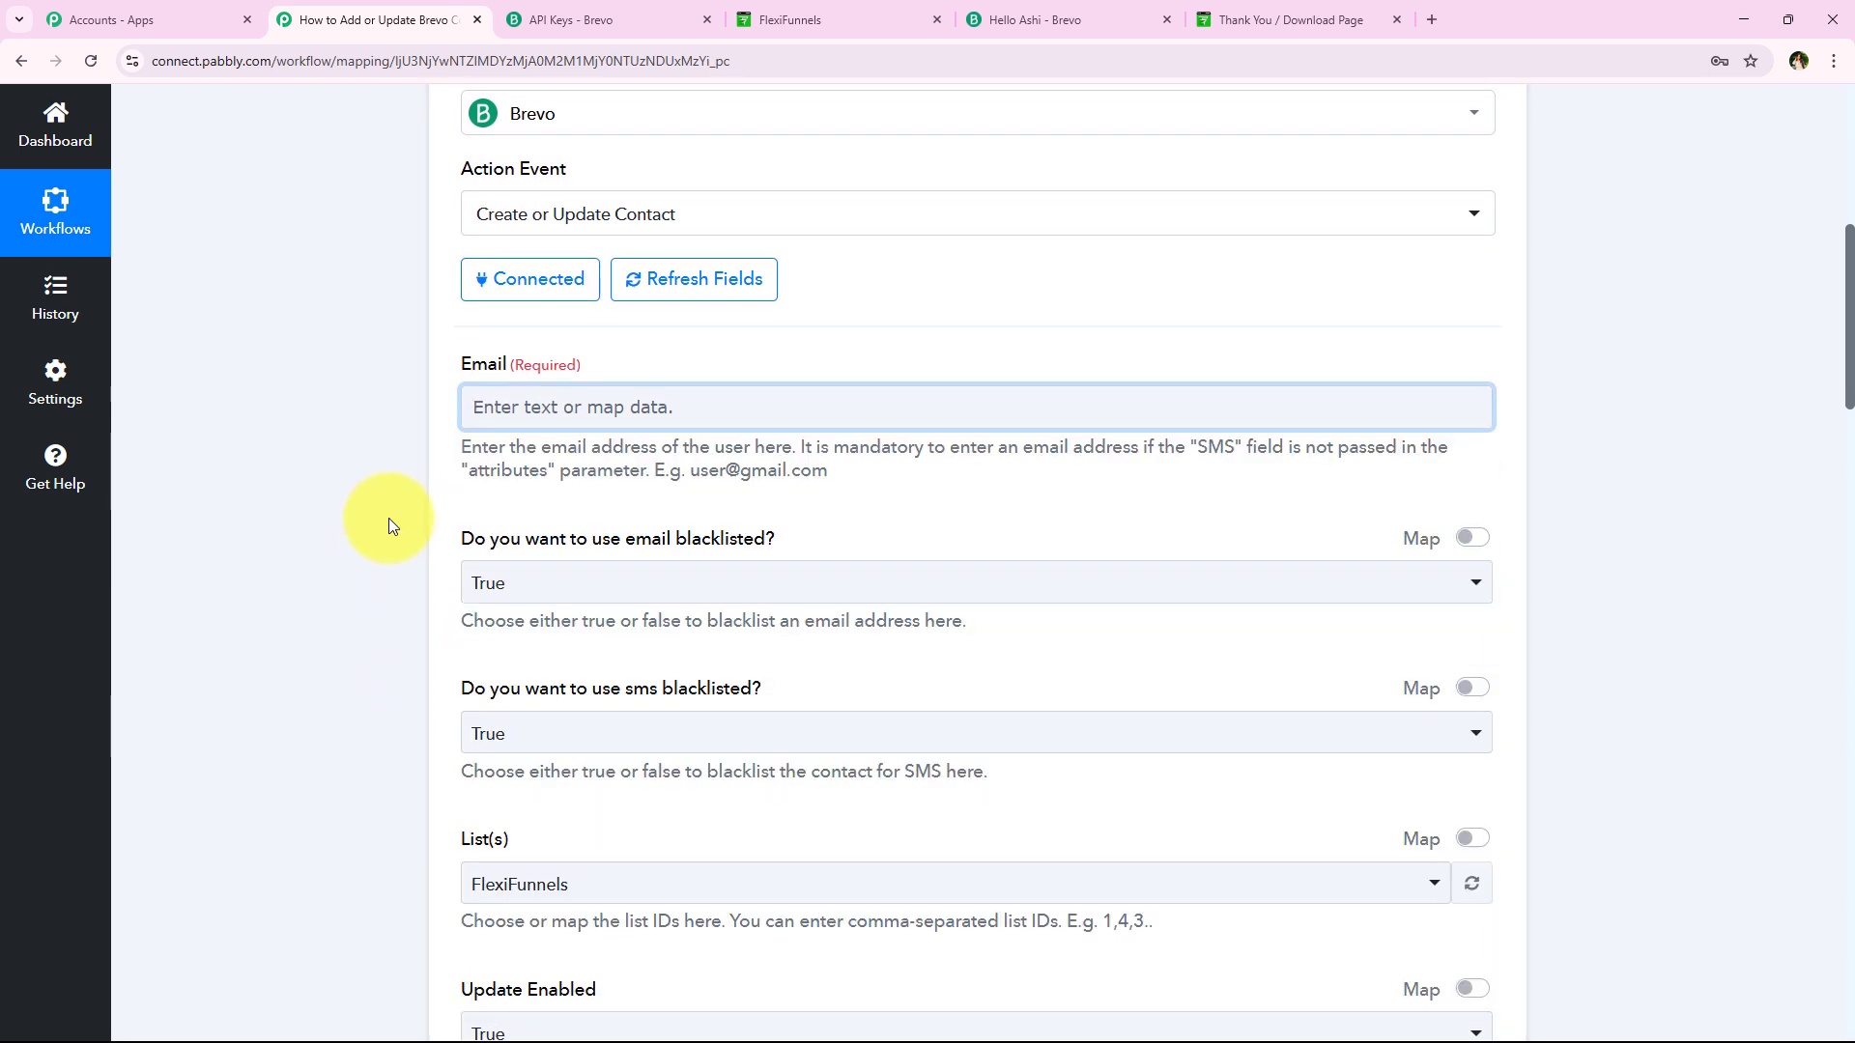
click(512, 409)
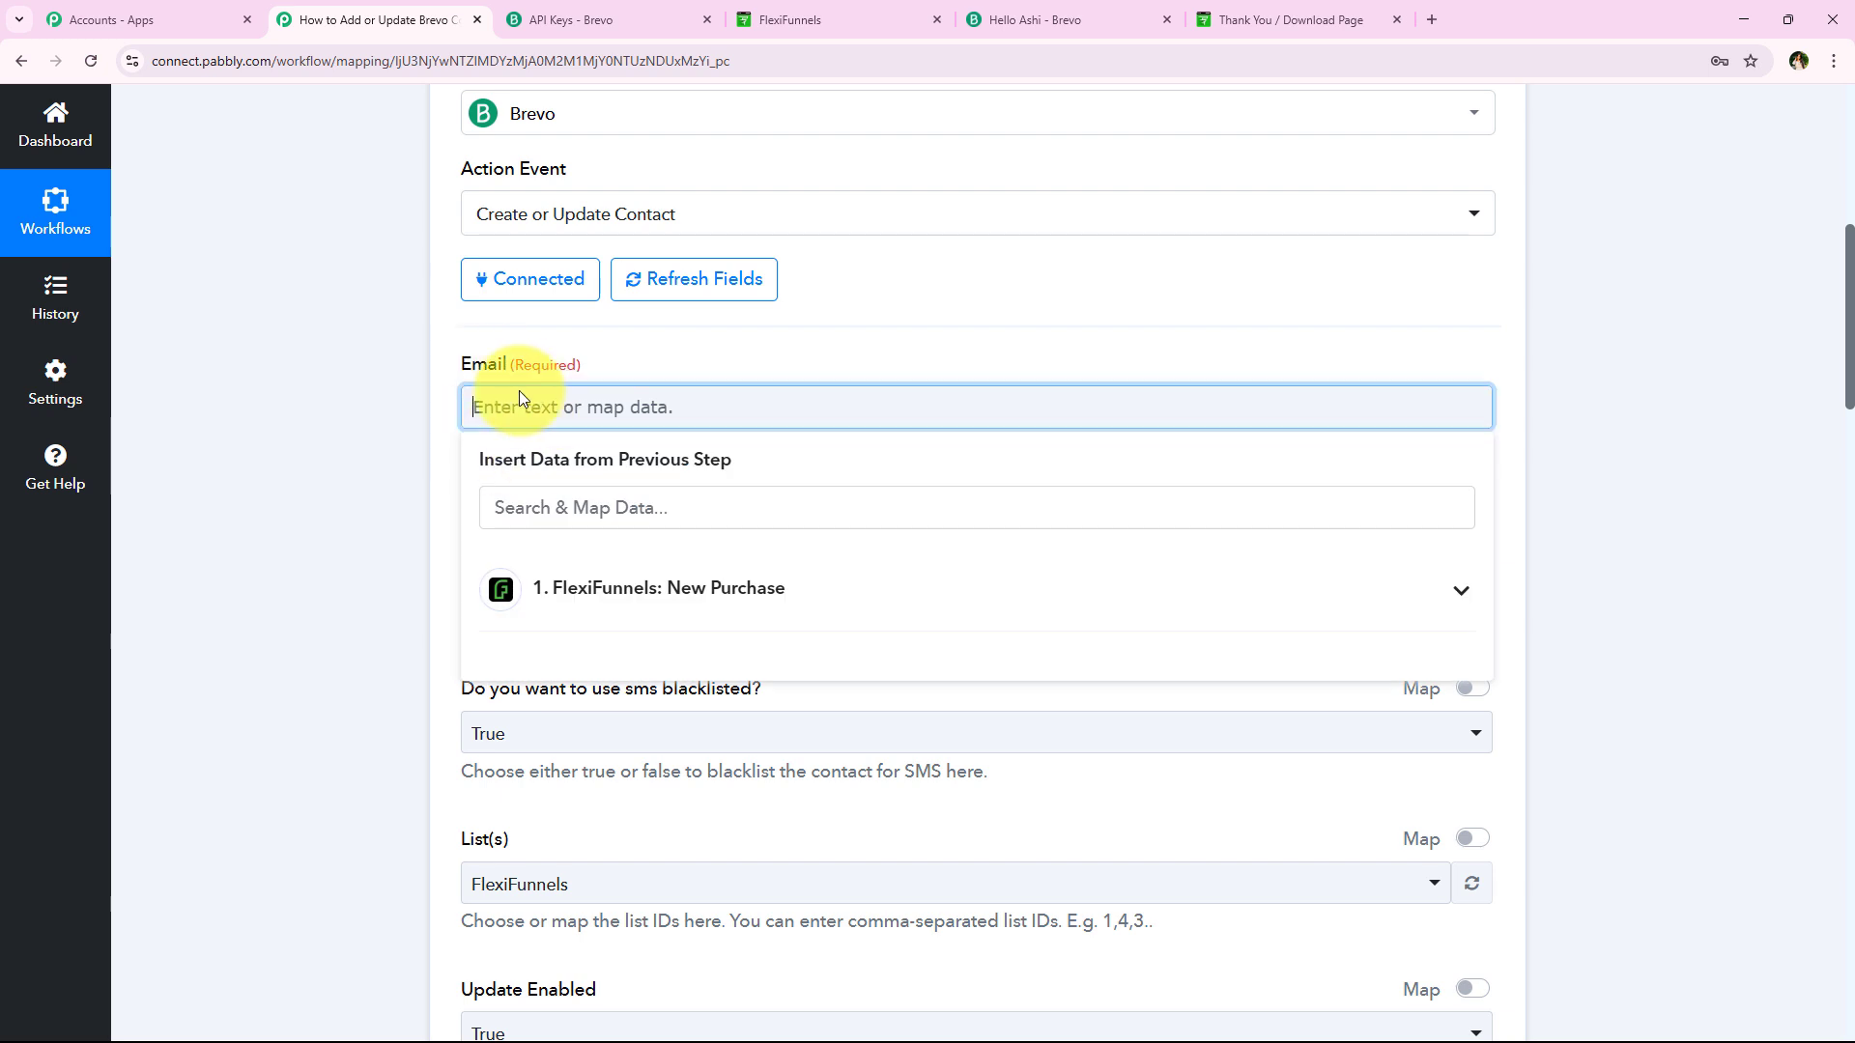
click(618, 591)
scroll(657, 748, down, 4)
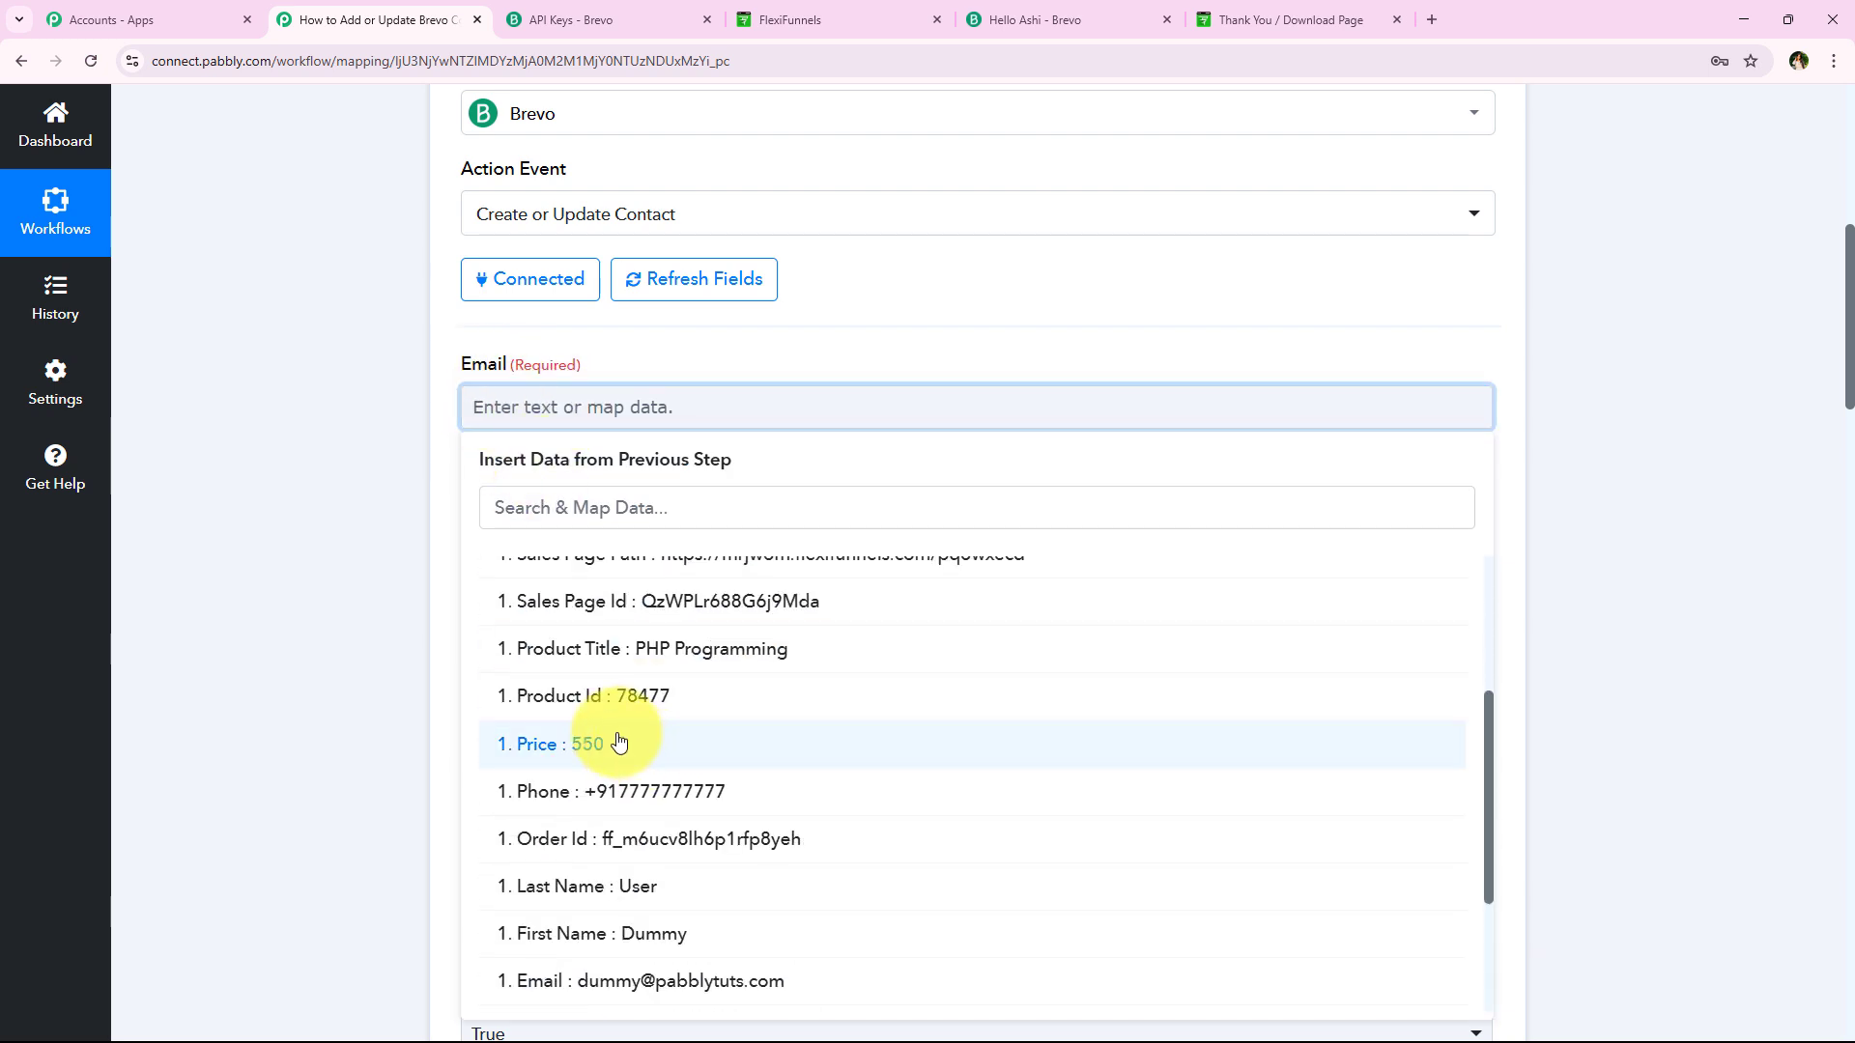
click(501, 412)
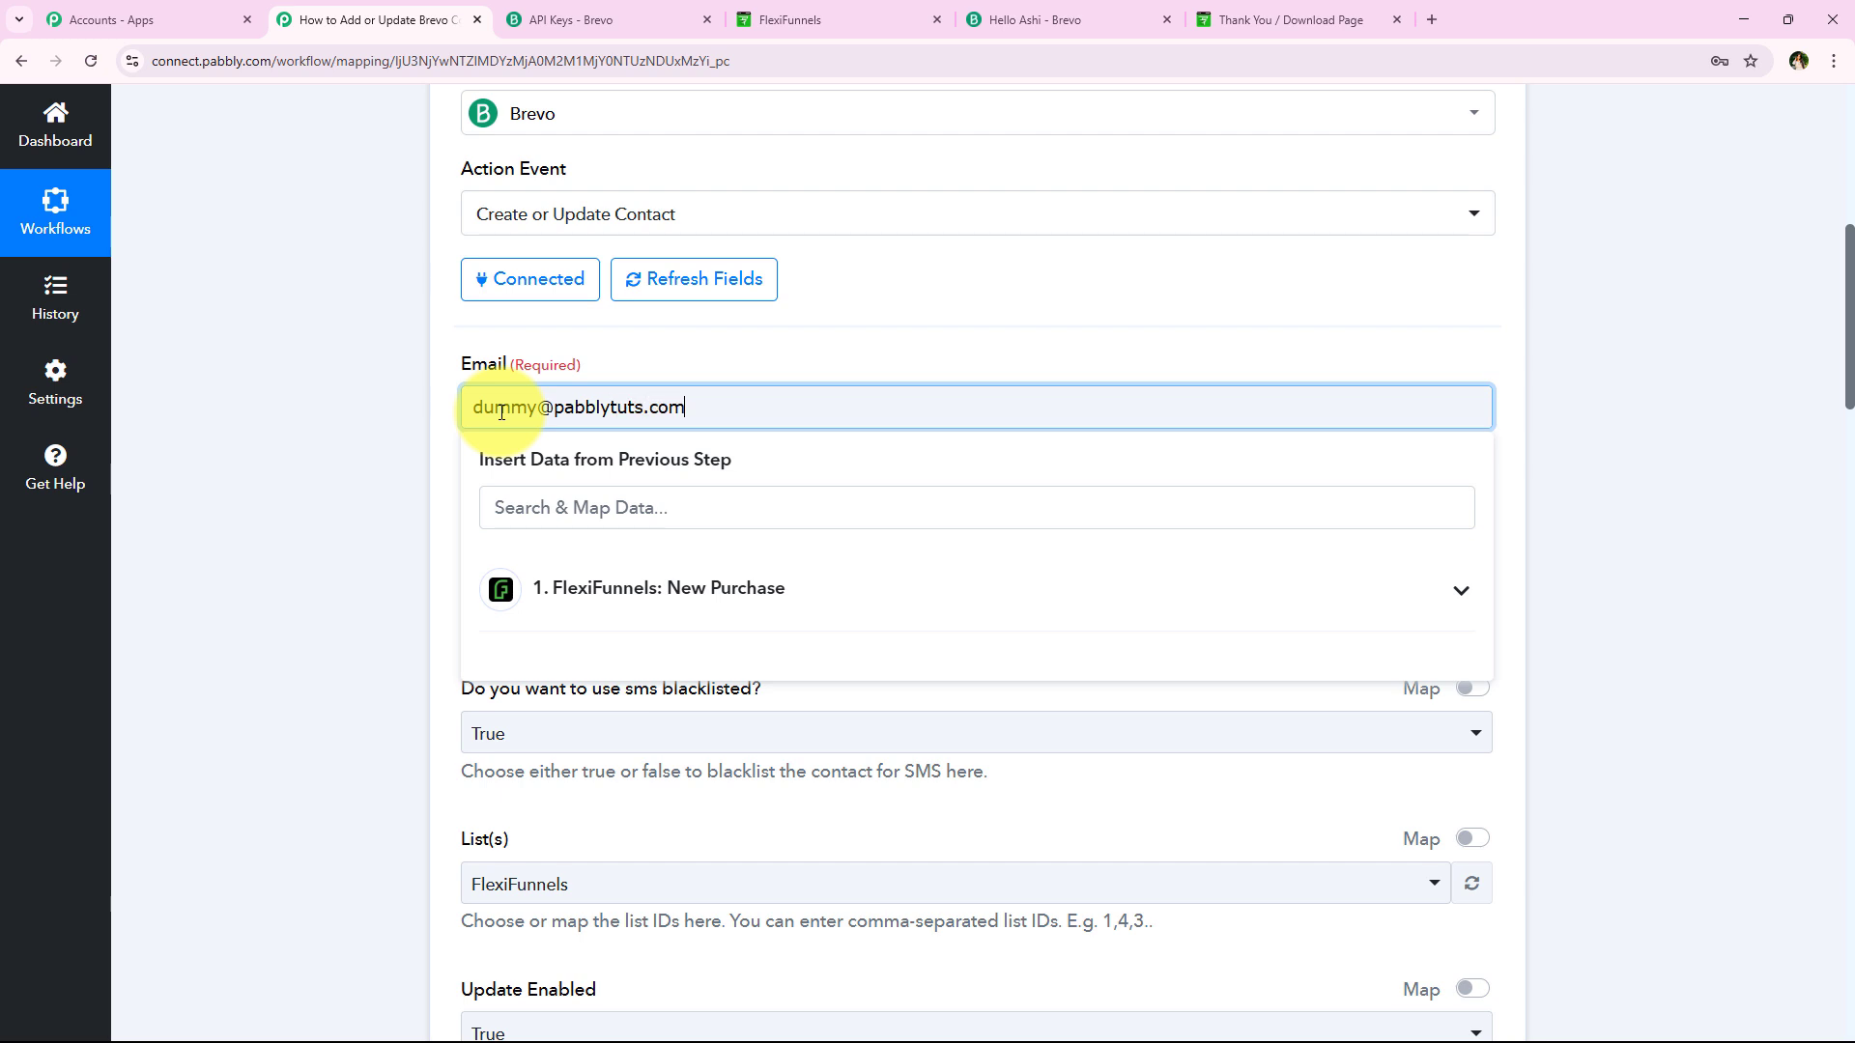
Replace the plain-text Email with the FlexiFunnels Email value found by searching 'ema'
triple_click(819, 412)
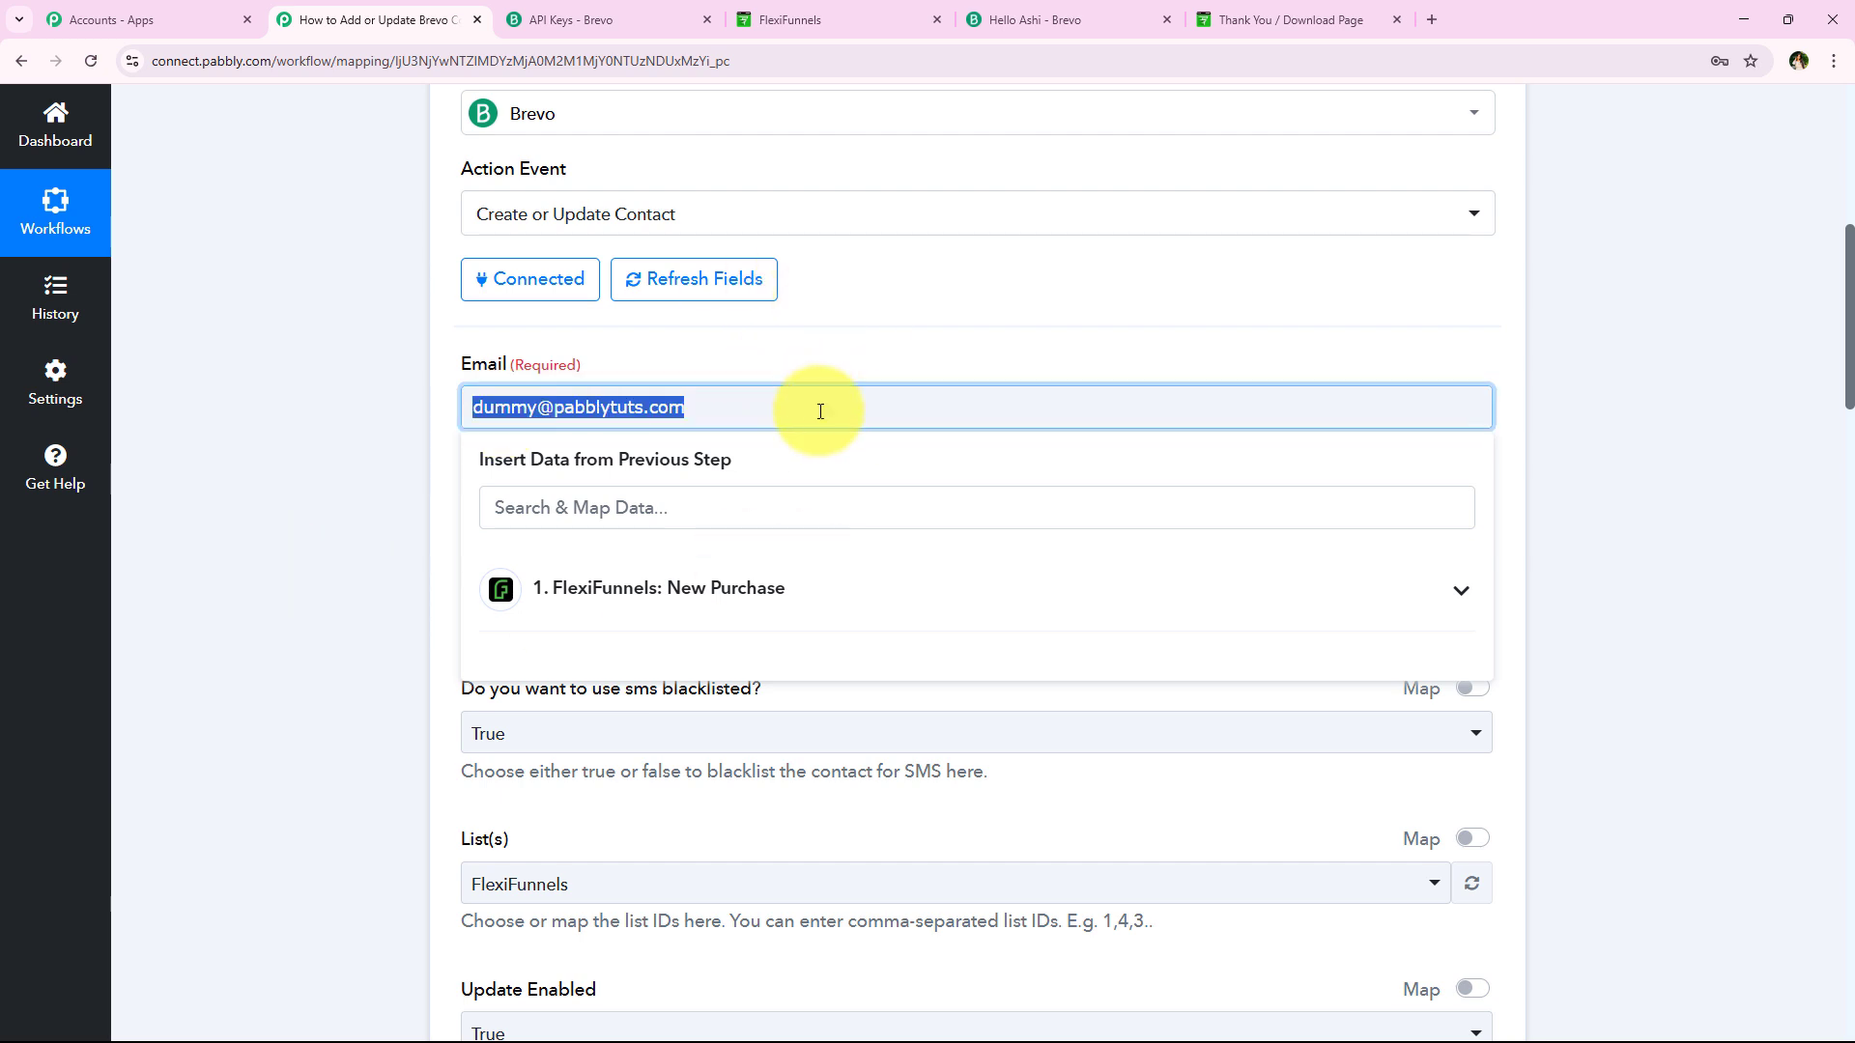
key(BackSpace)
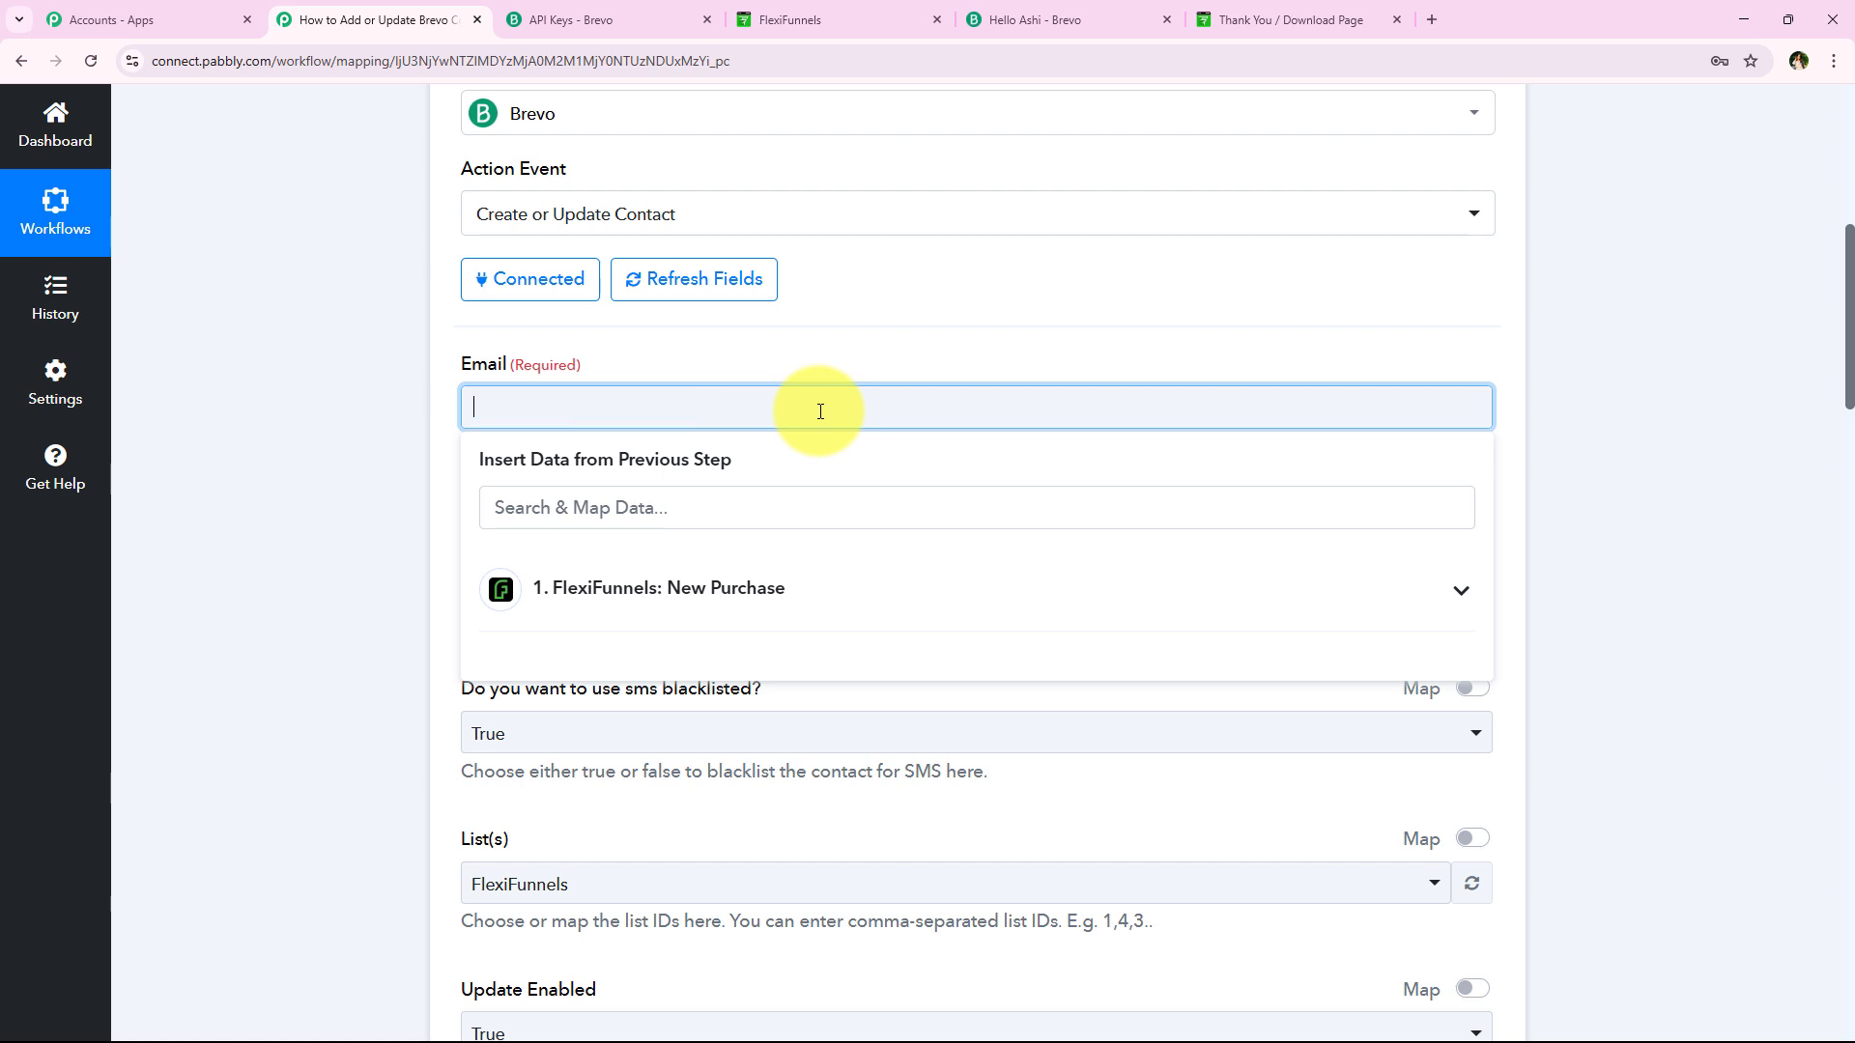
click(715, 494)
text(ema)
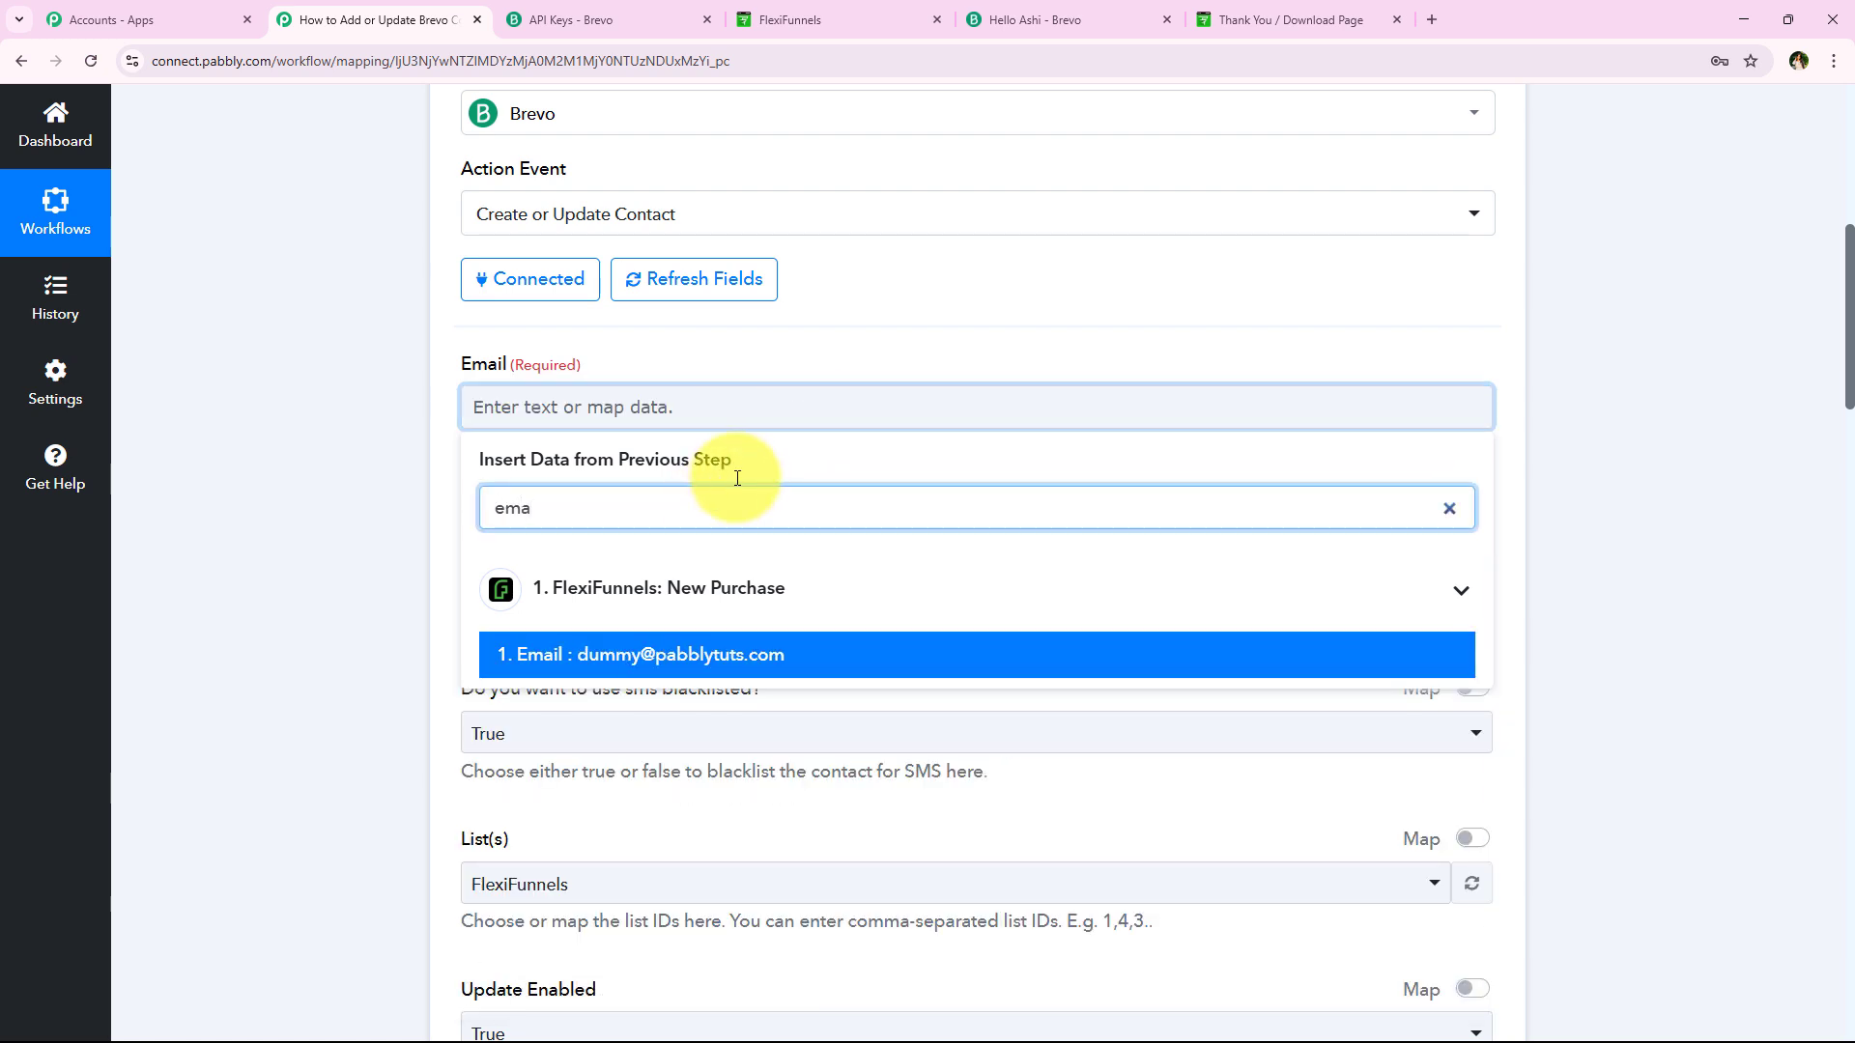
click(716, 657)
click(421, 421)
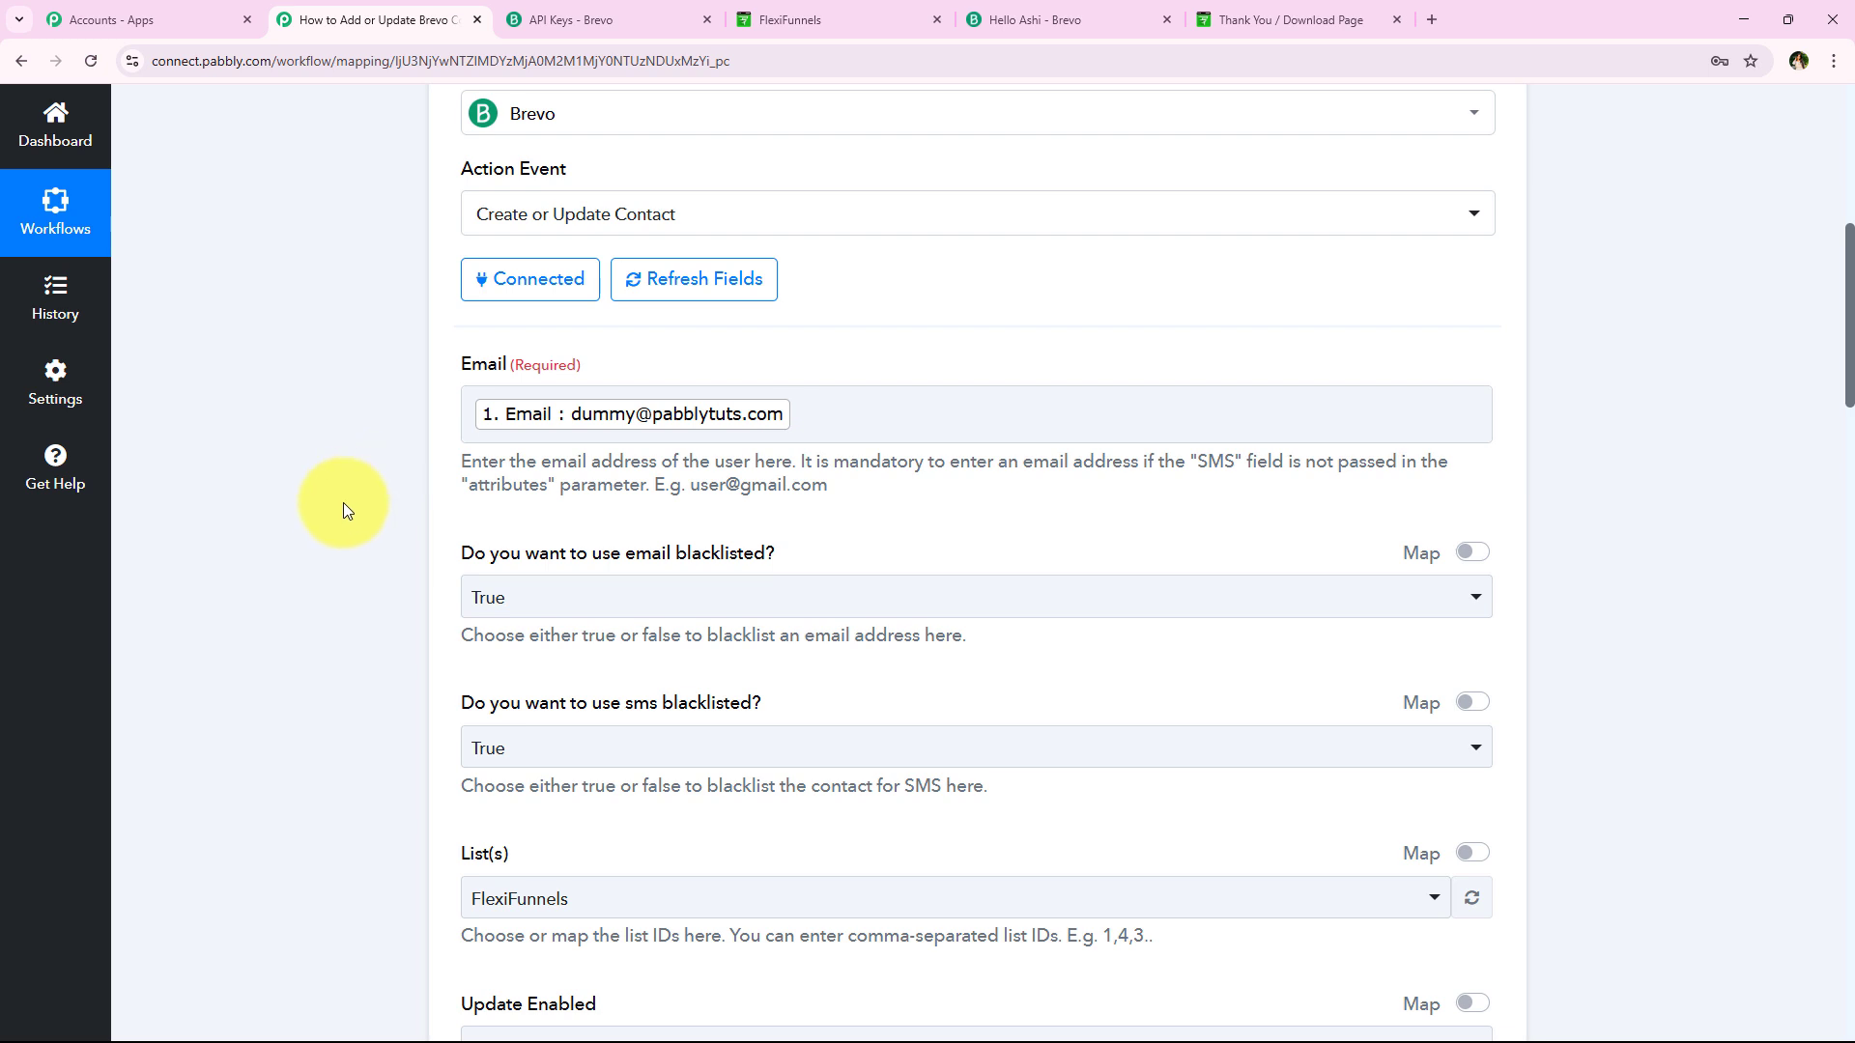
scroll(437, 522, down, 1)
scroll(437, 537, down, 2)
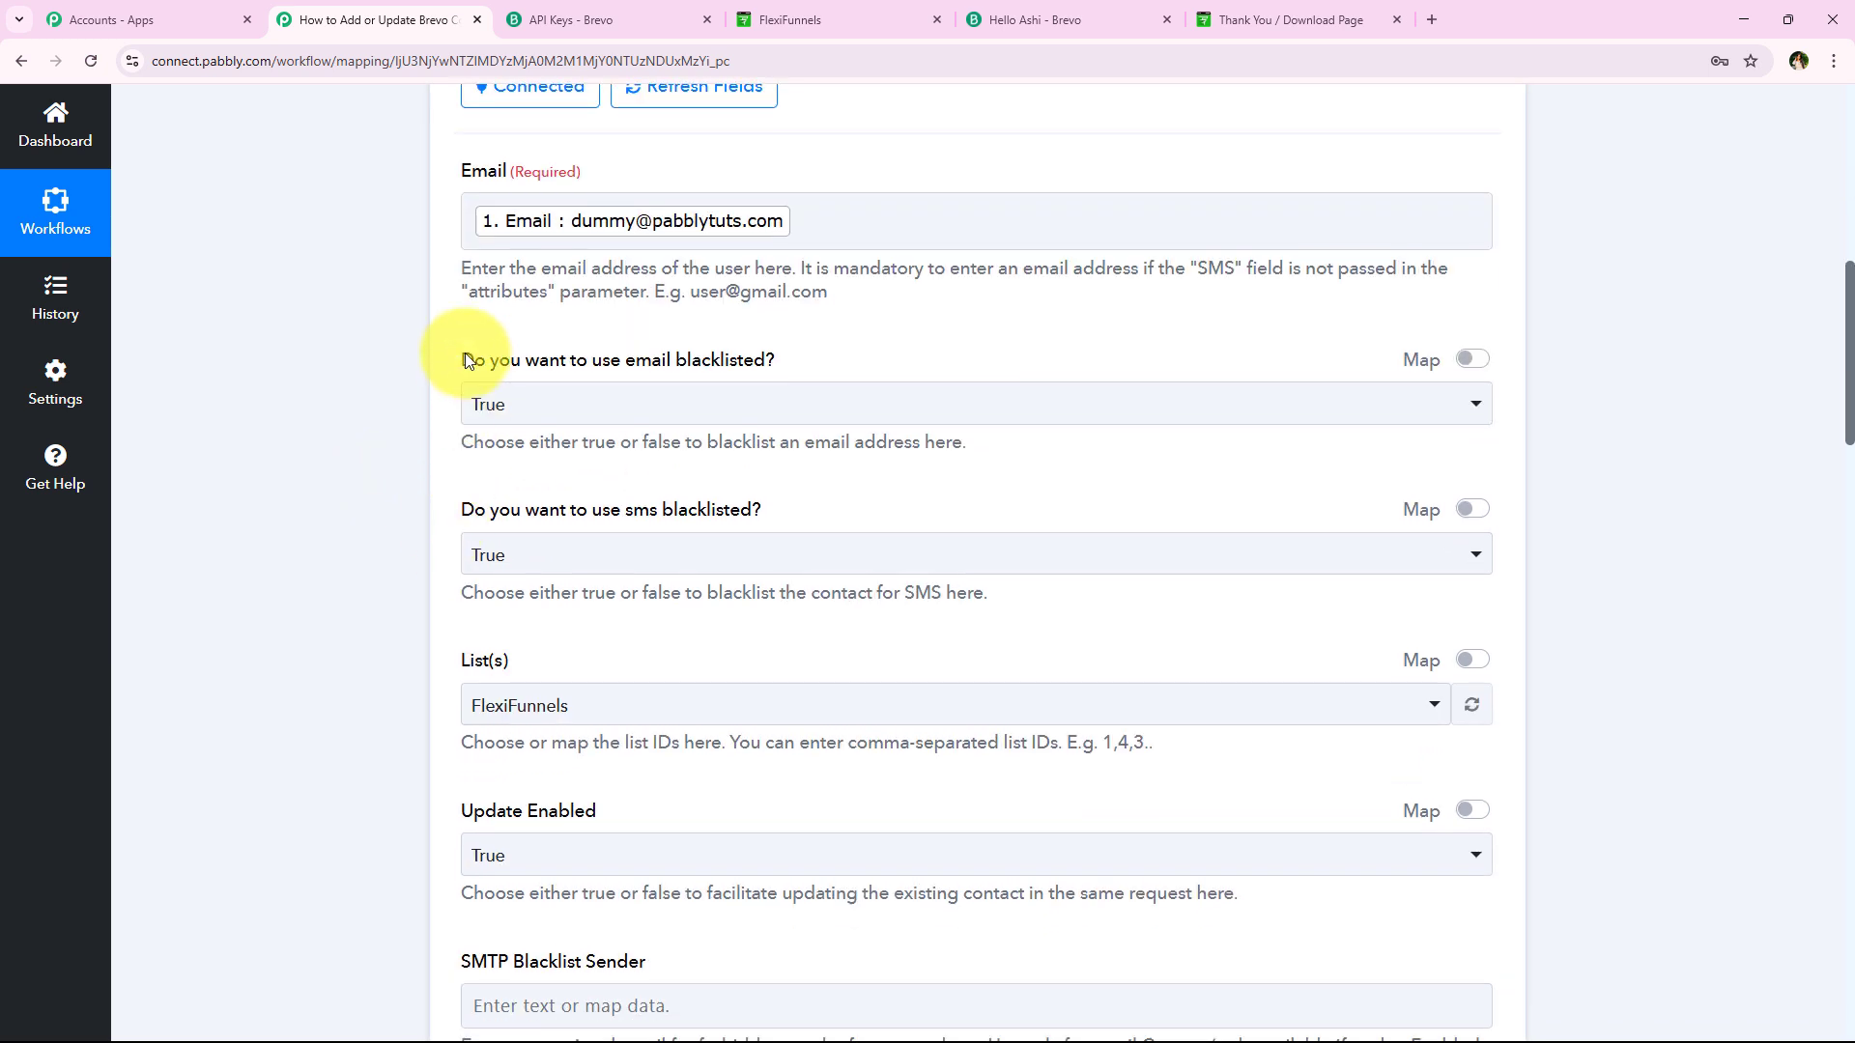
drag(460, 358, 769, 373)
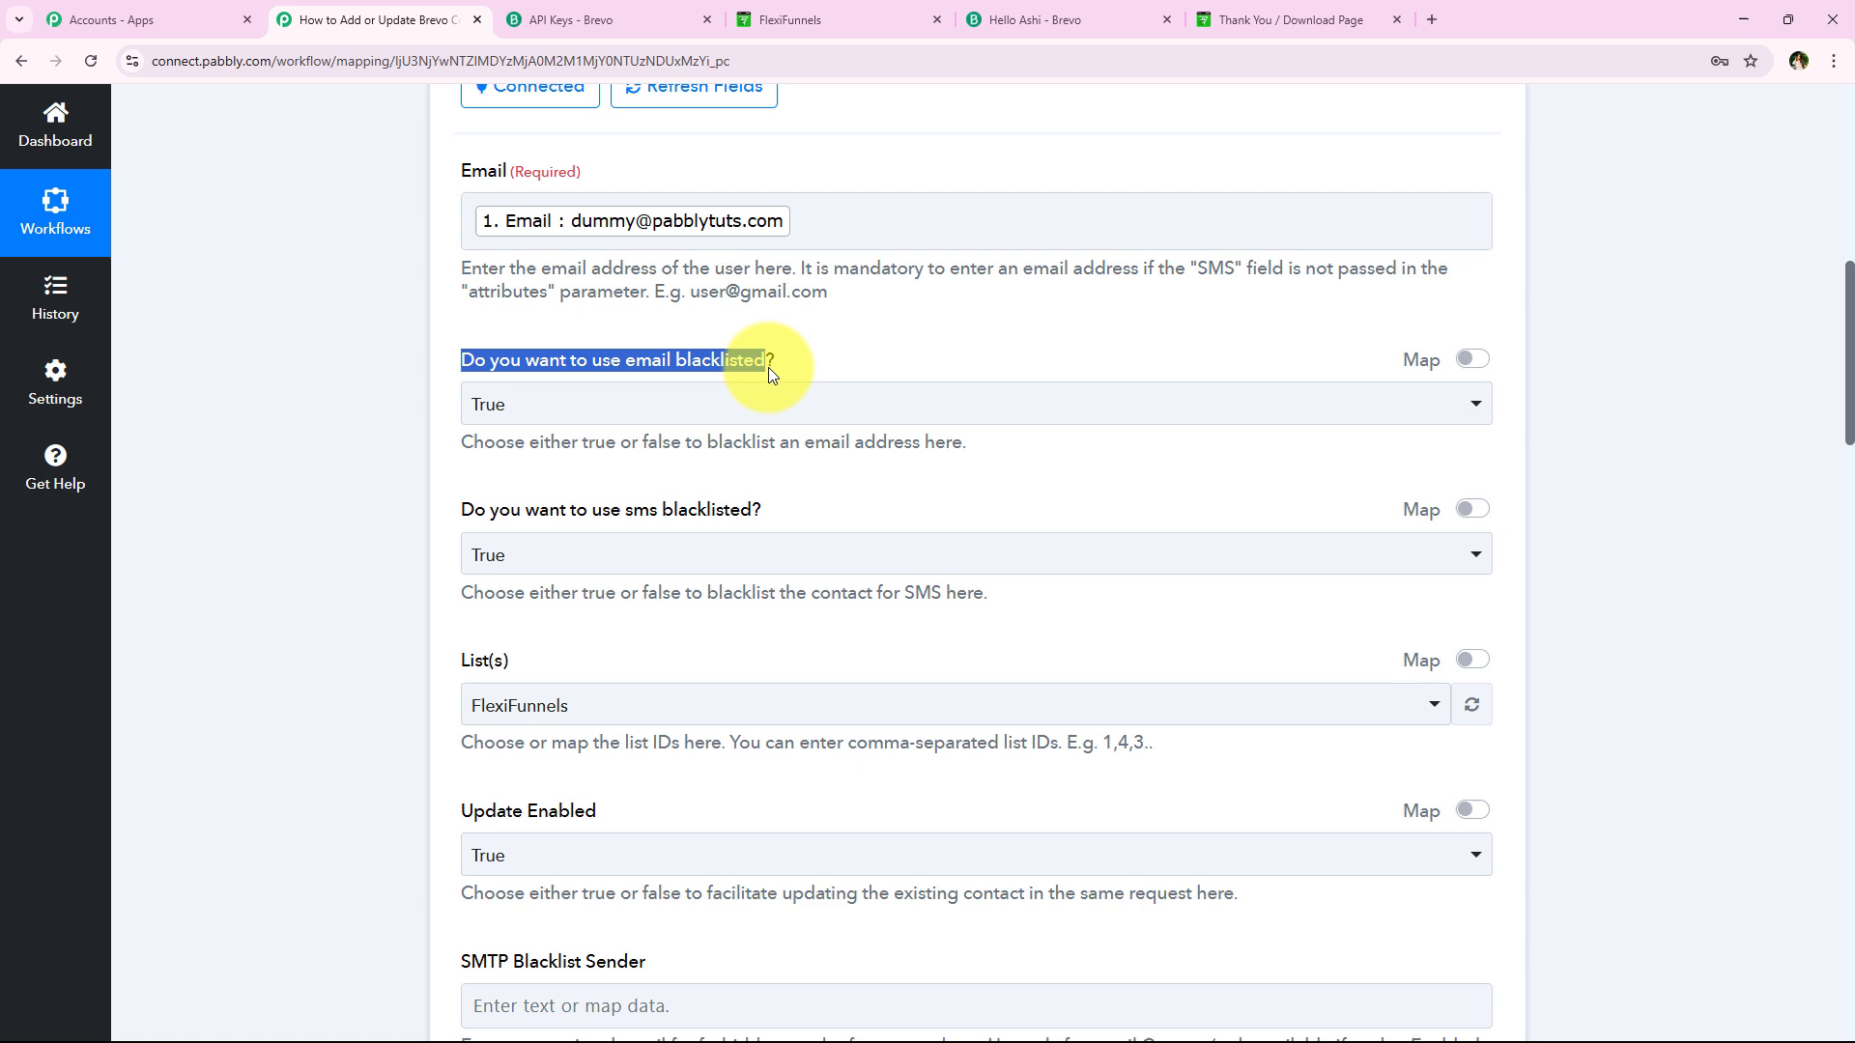
click(551, 401)
click(465, 451)
scroll(393, 492, down, 1)
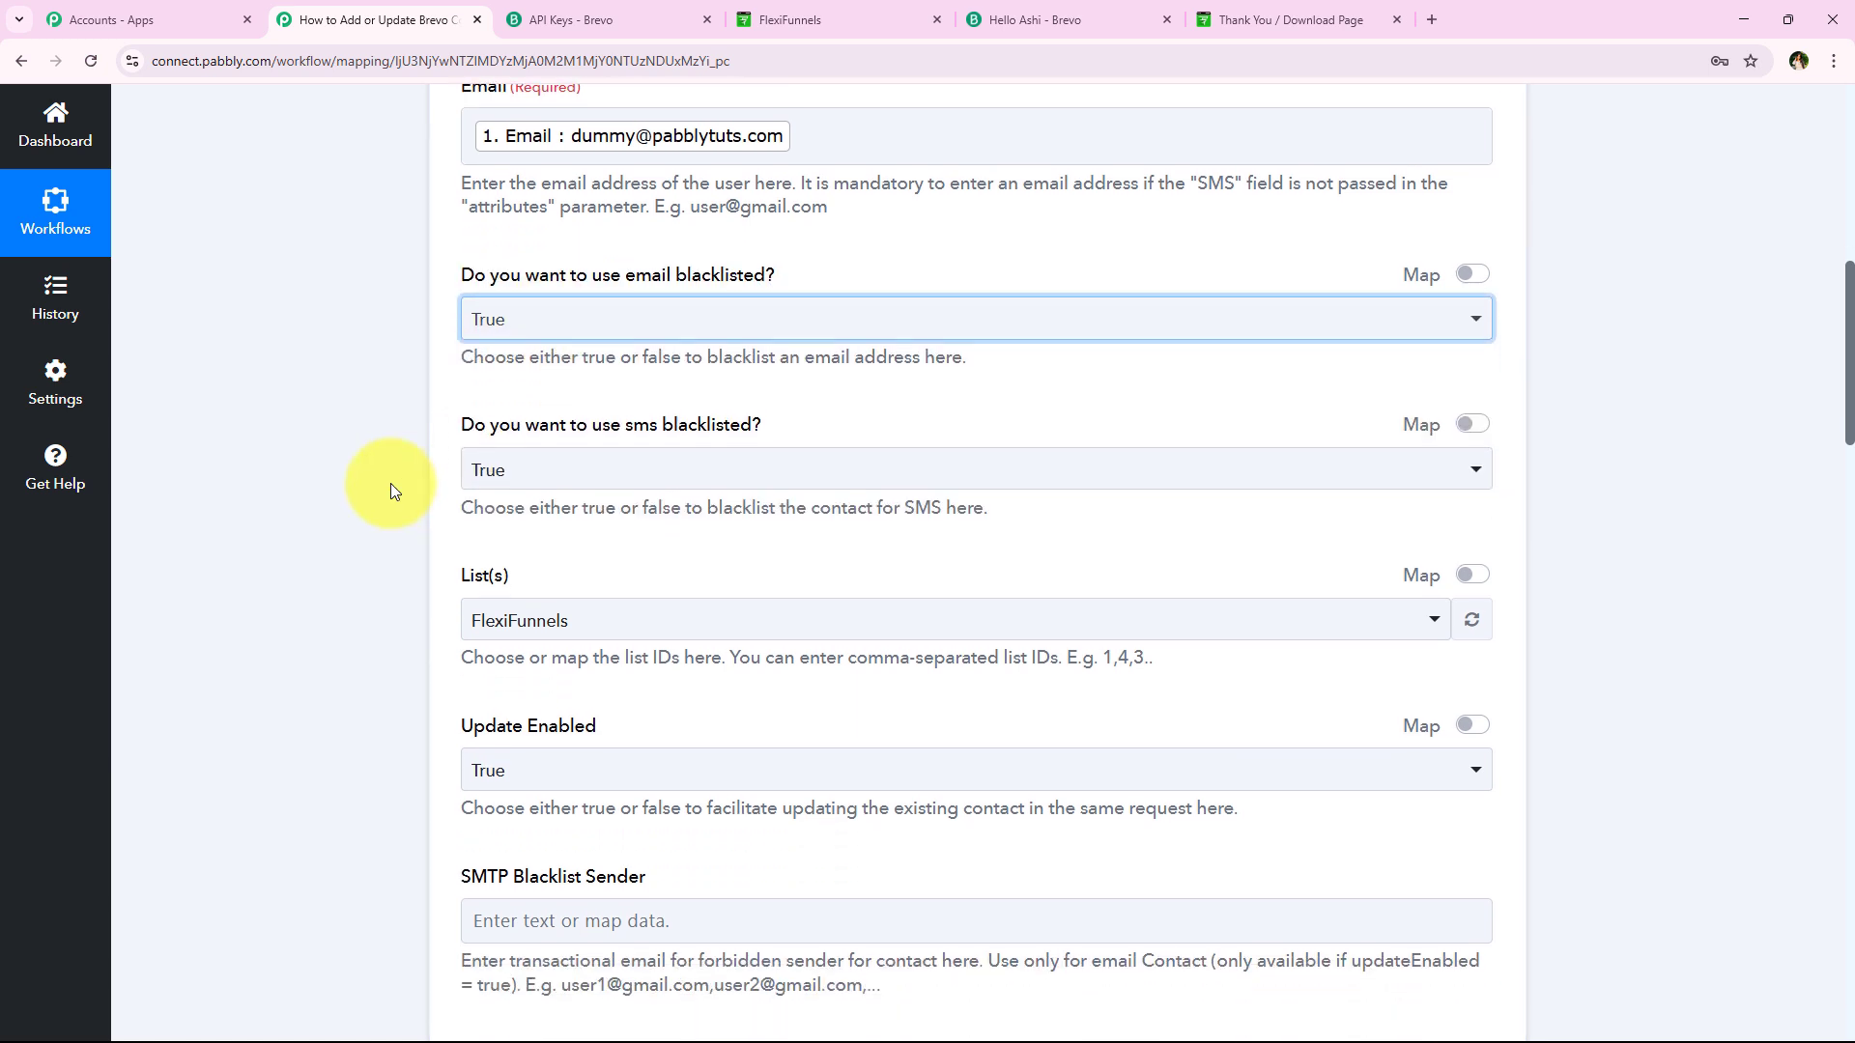
drag(438, 426, 503, 420)
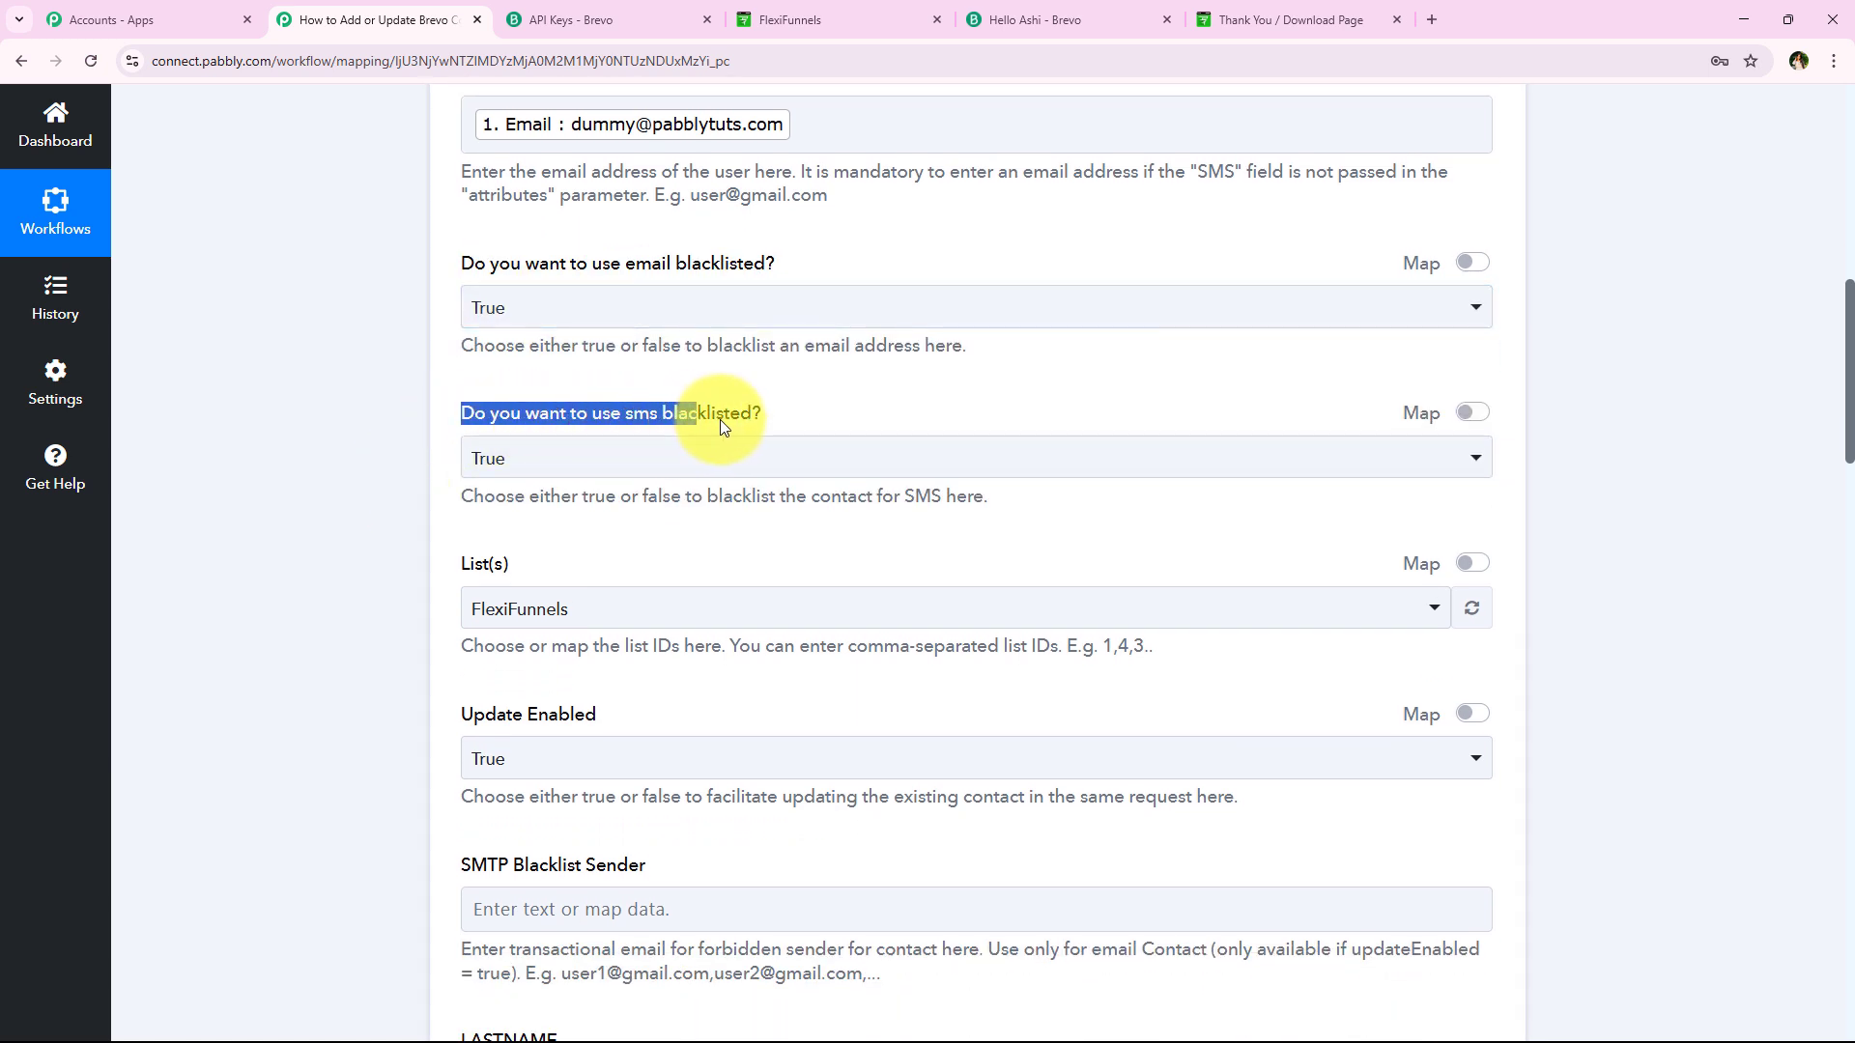
click(608, 470)
click(549, 468)
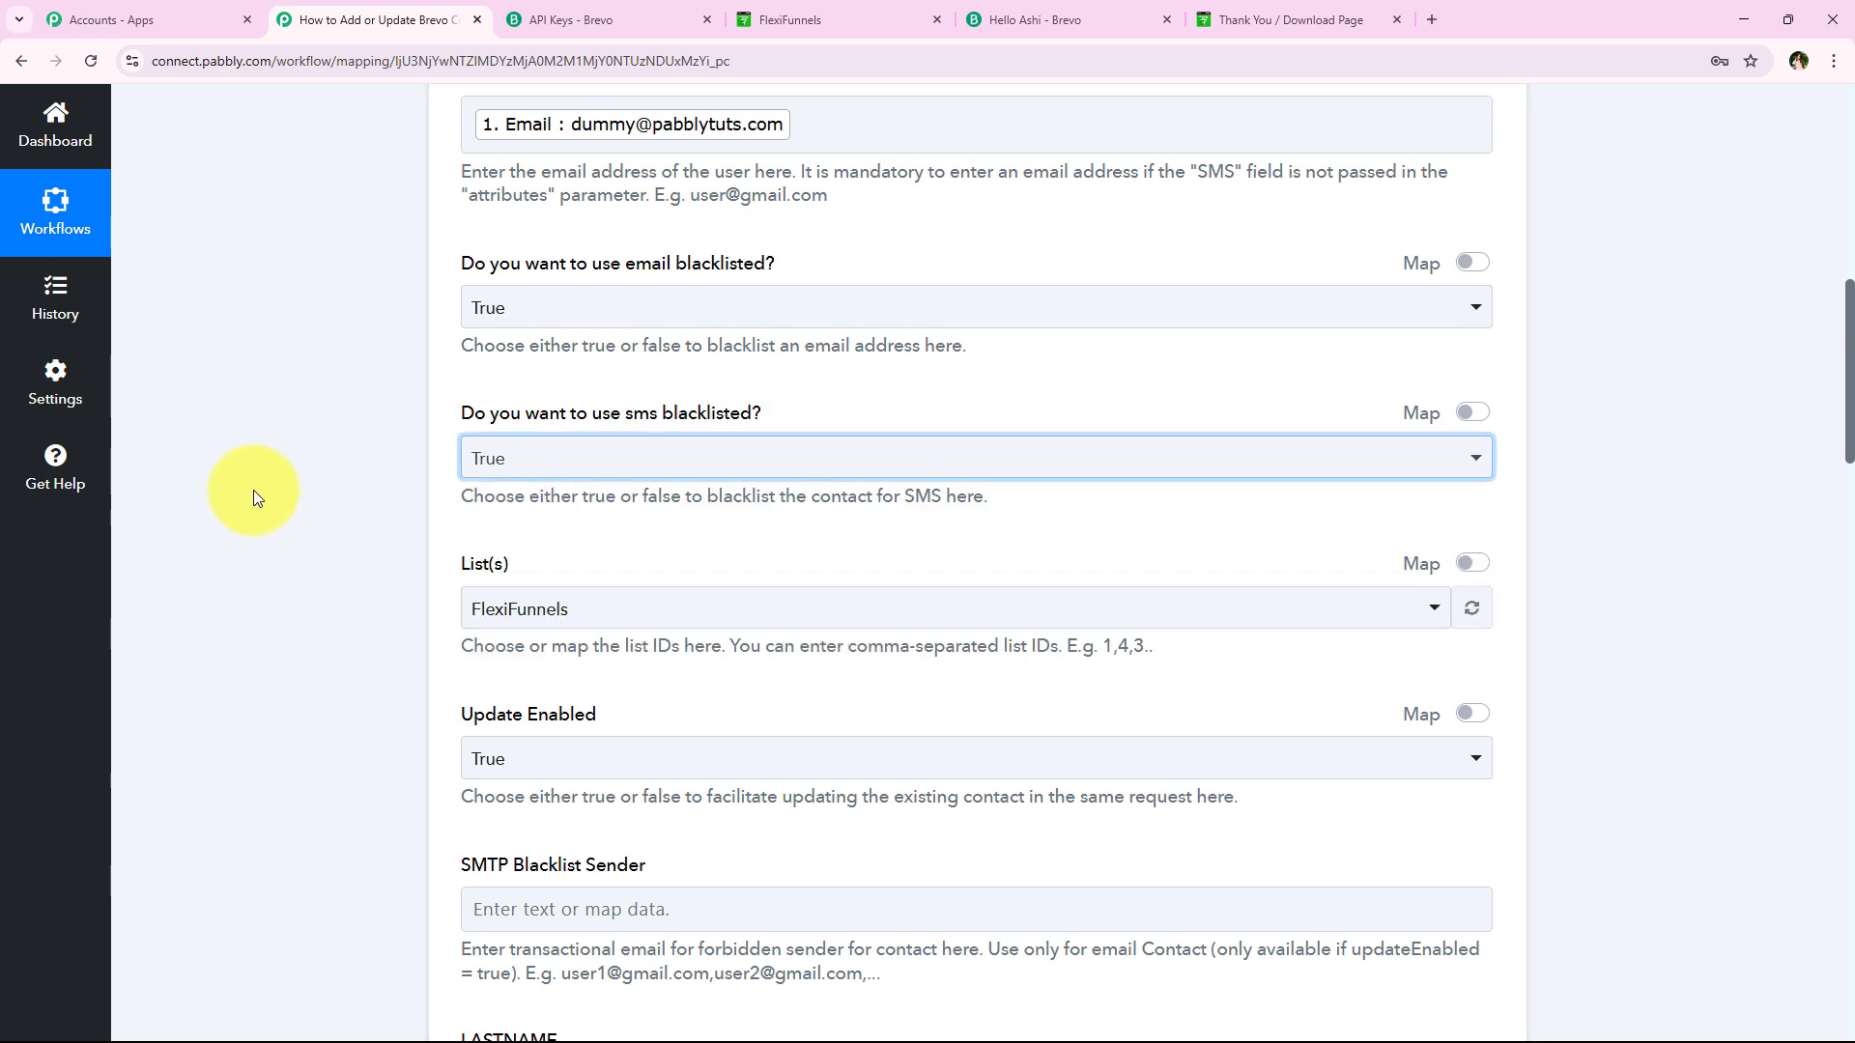
scroll(305, 578, down, 1)
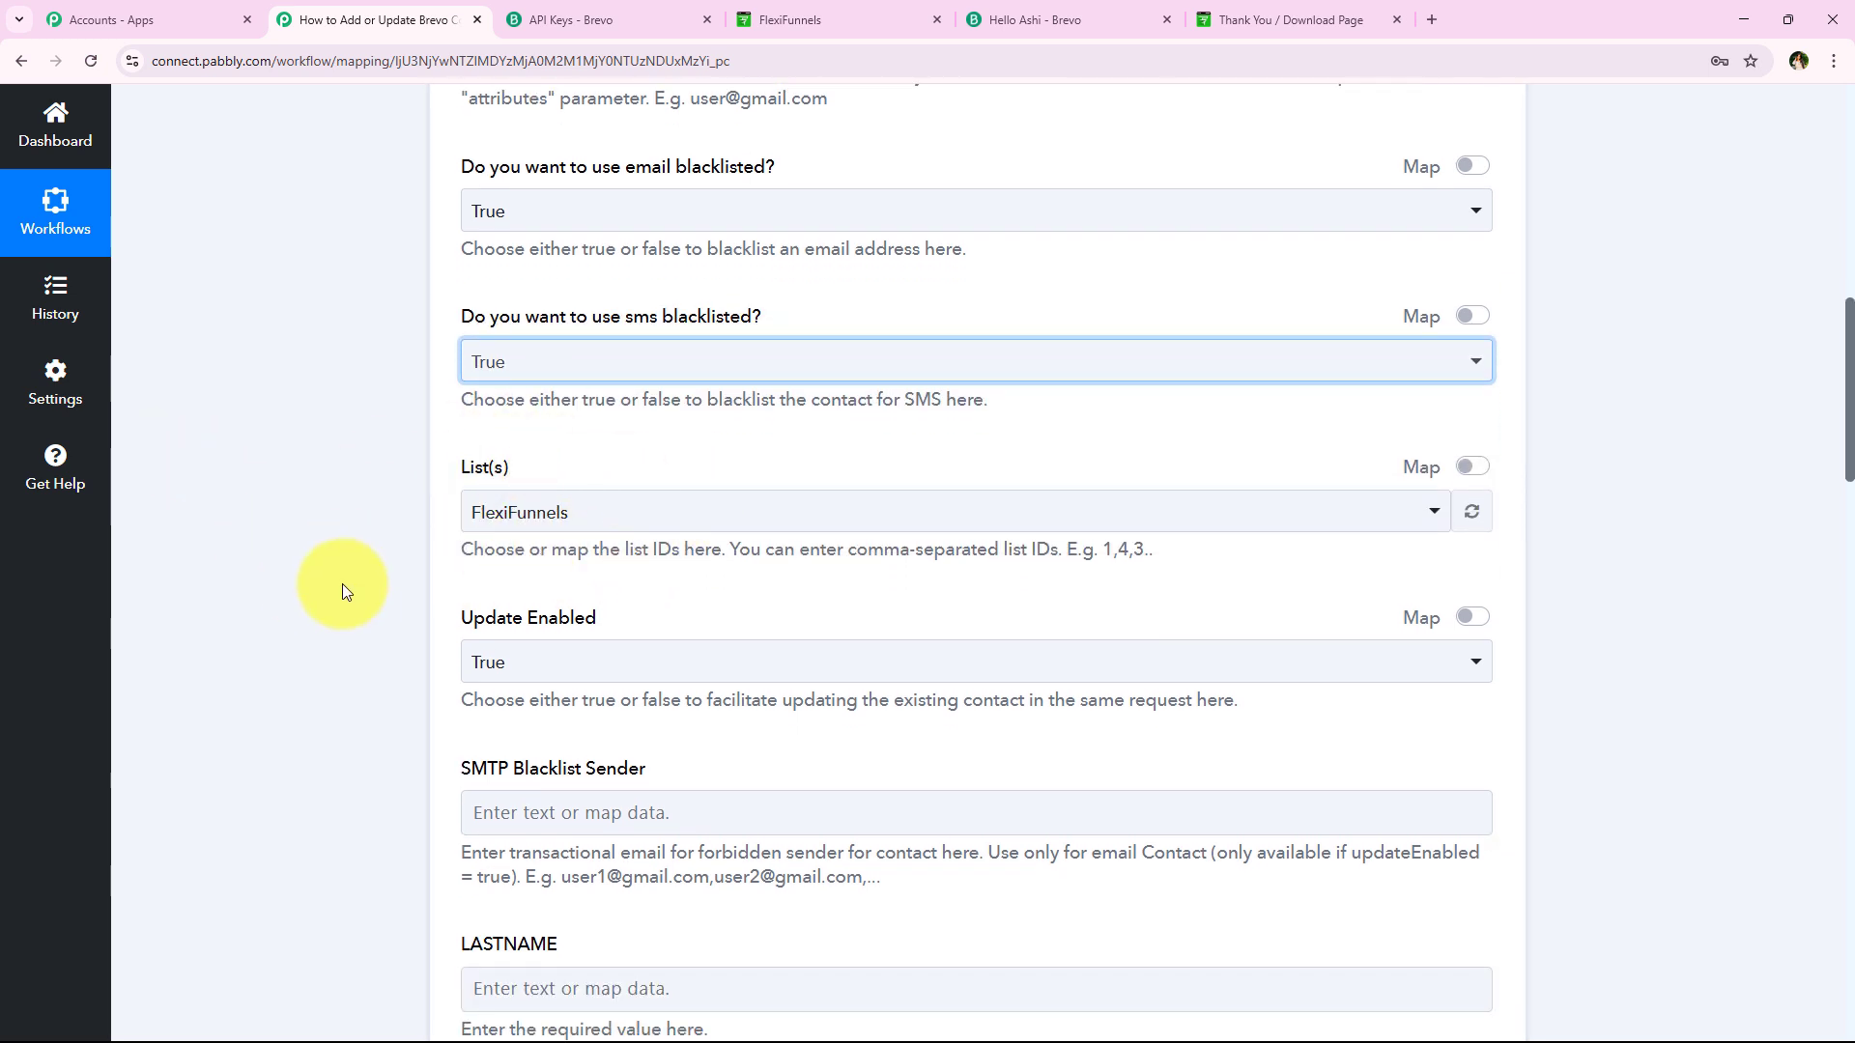
scroll(342, 583, up, 4)
scroll(566, 361, down, 3)
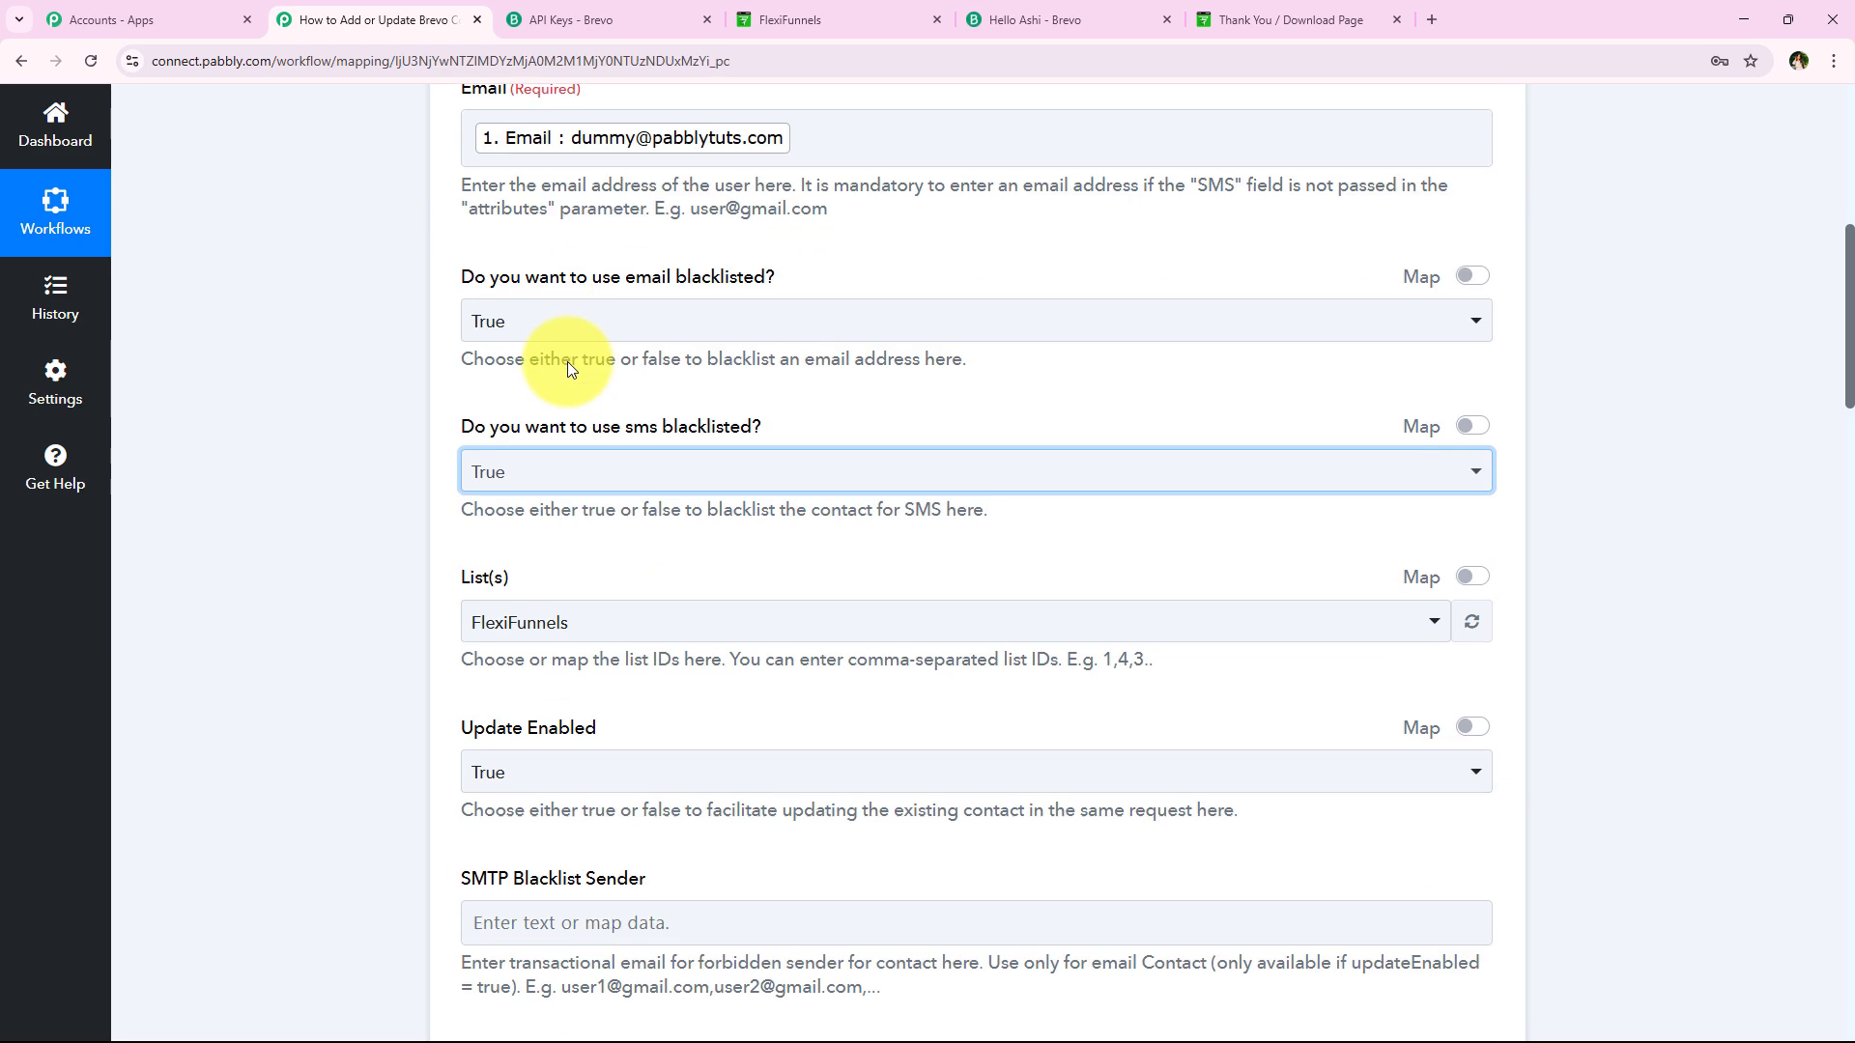
scroll(566, 361, down, 4)
click(525, 221)
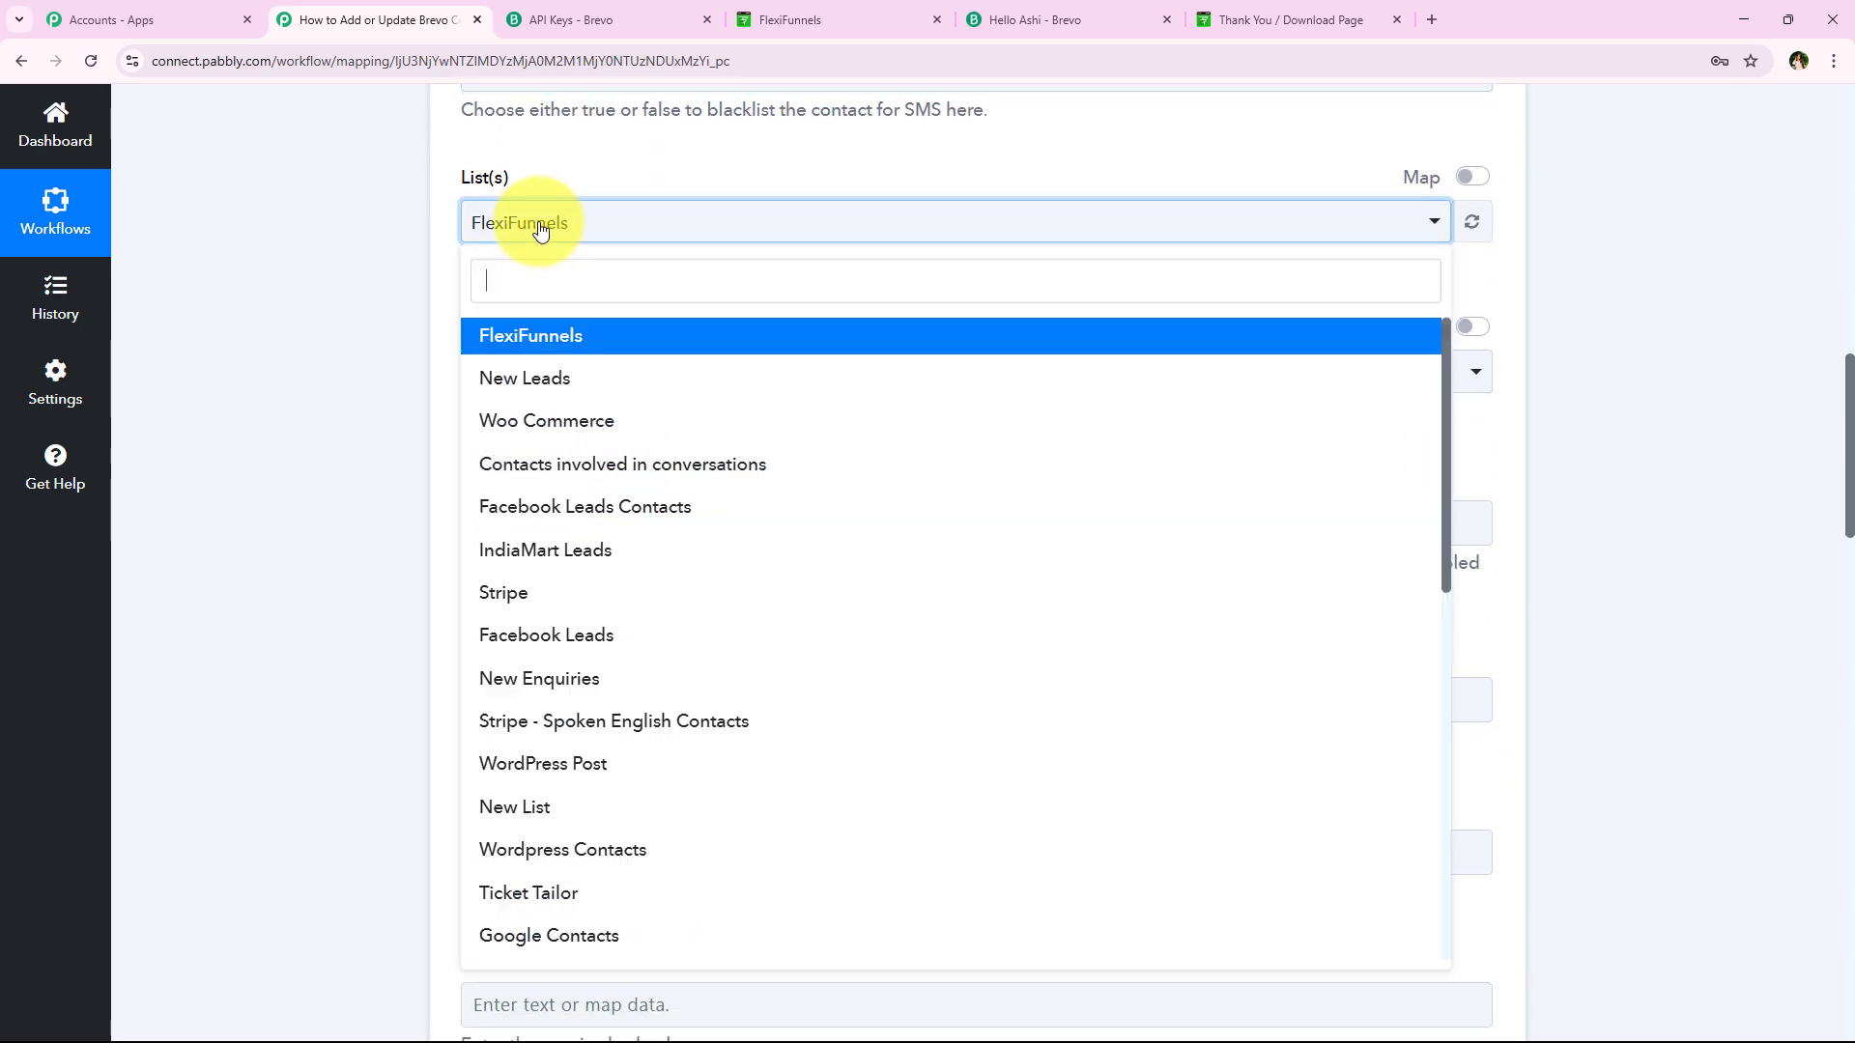
click(782, 338)
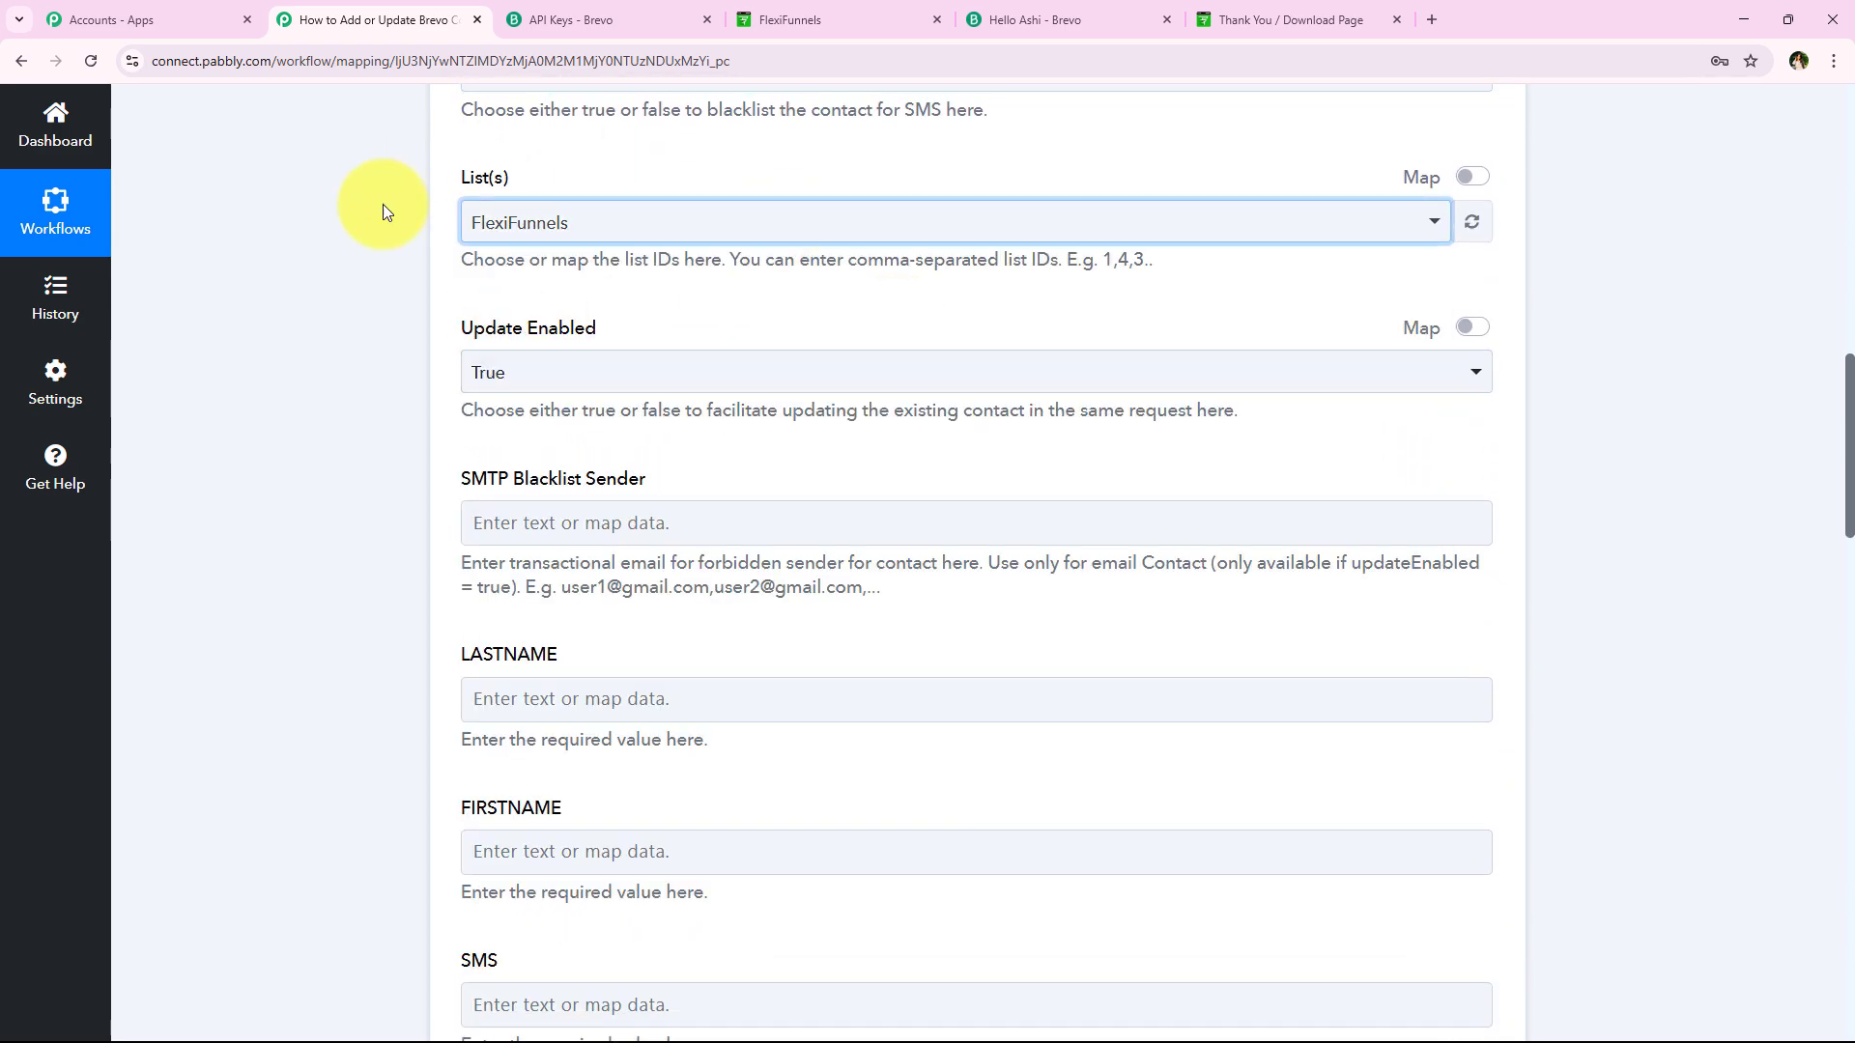
click(657, 222)
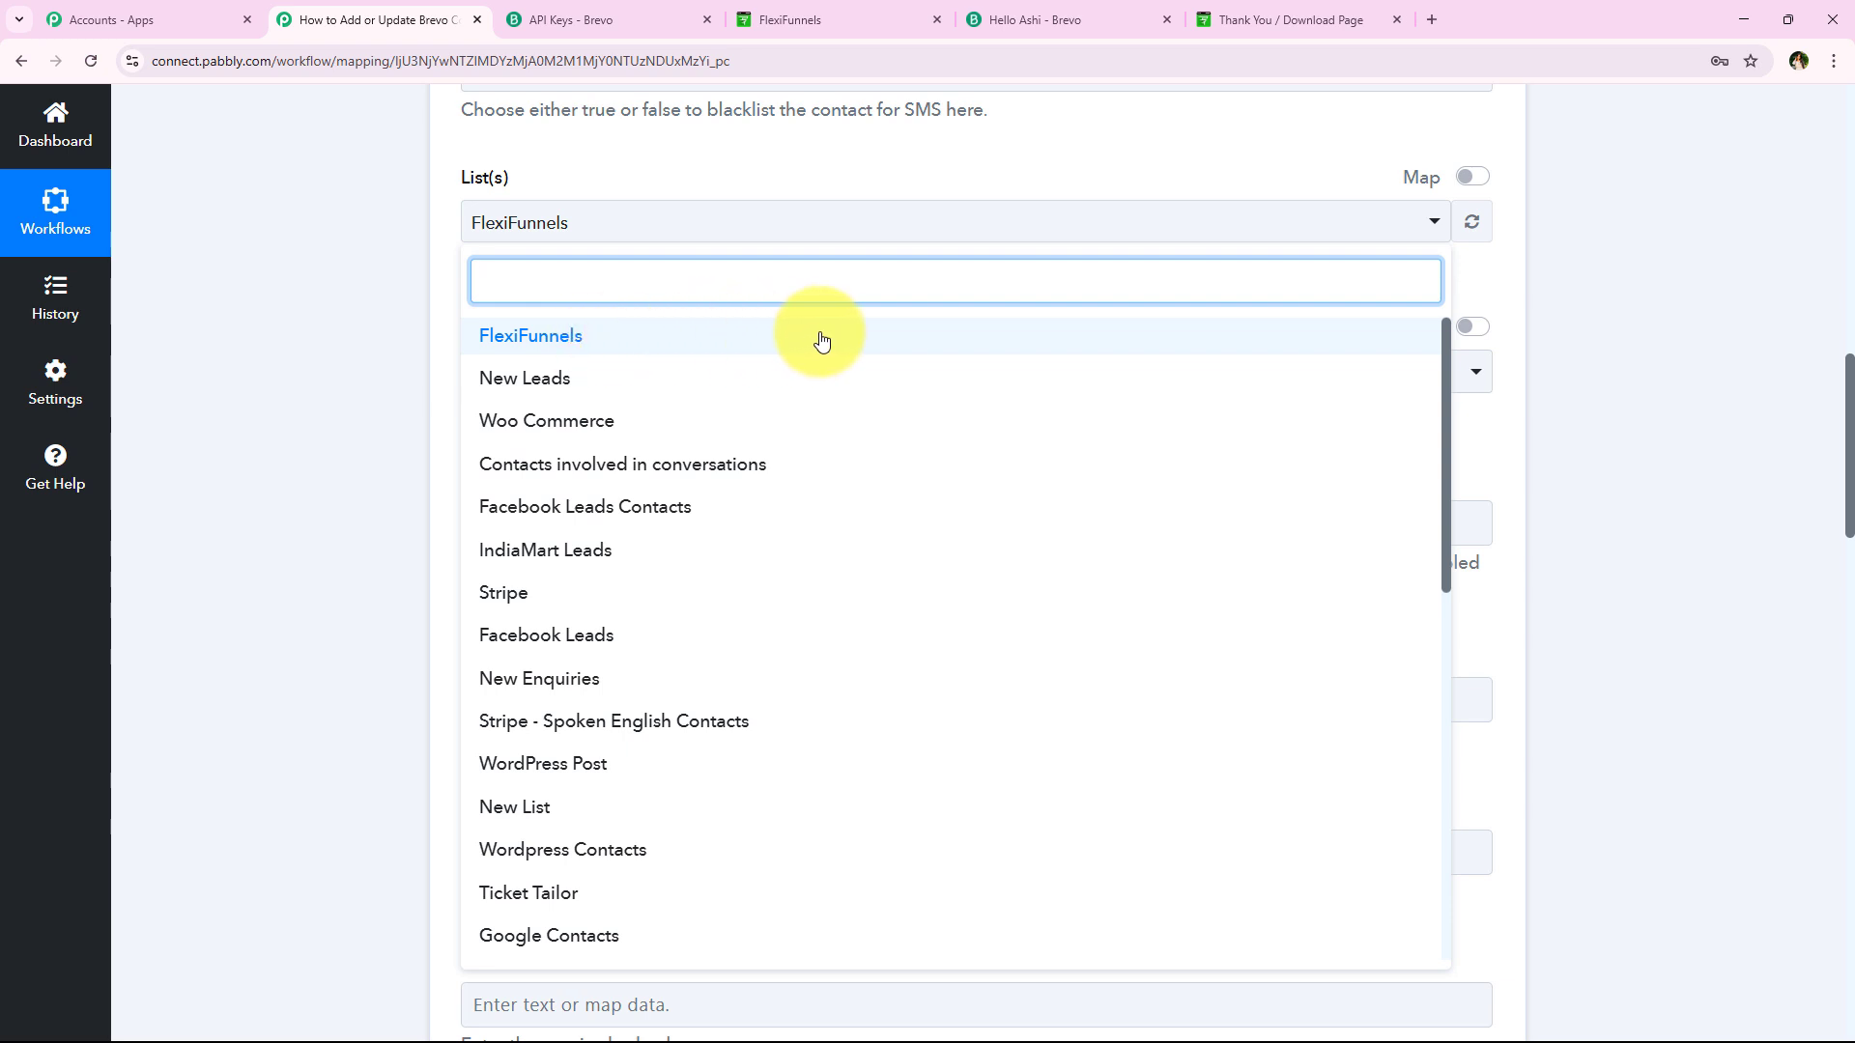
click(281, 489)
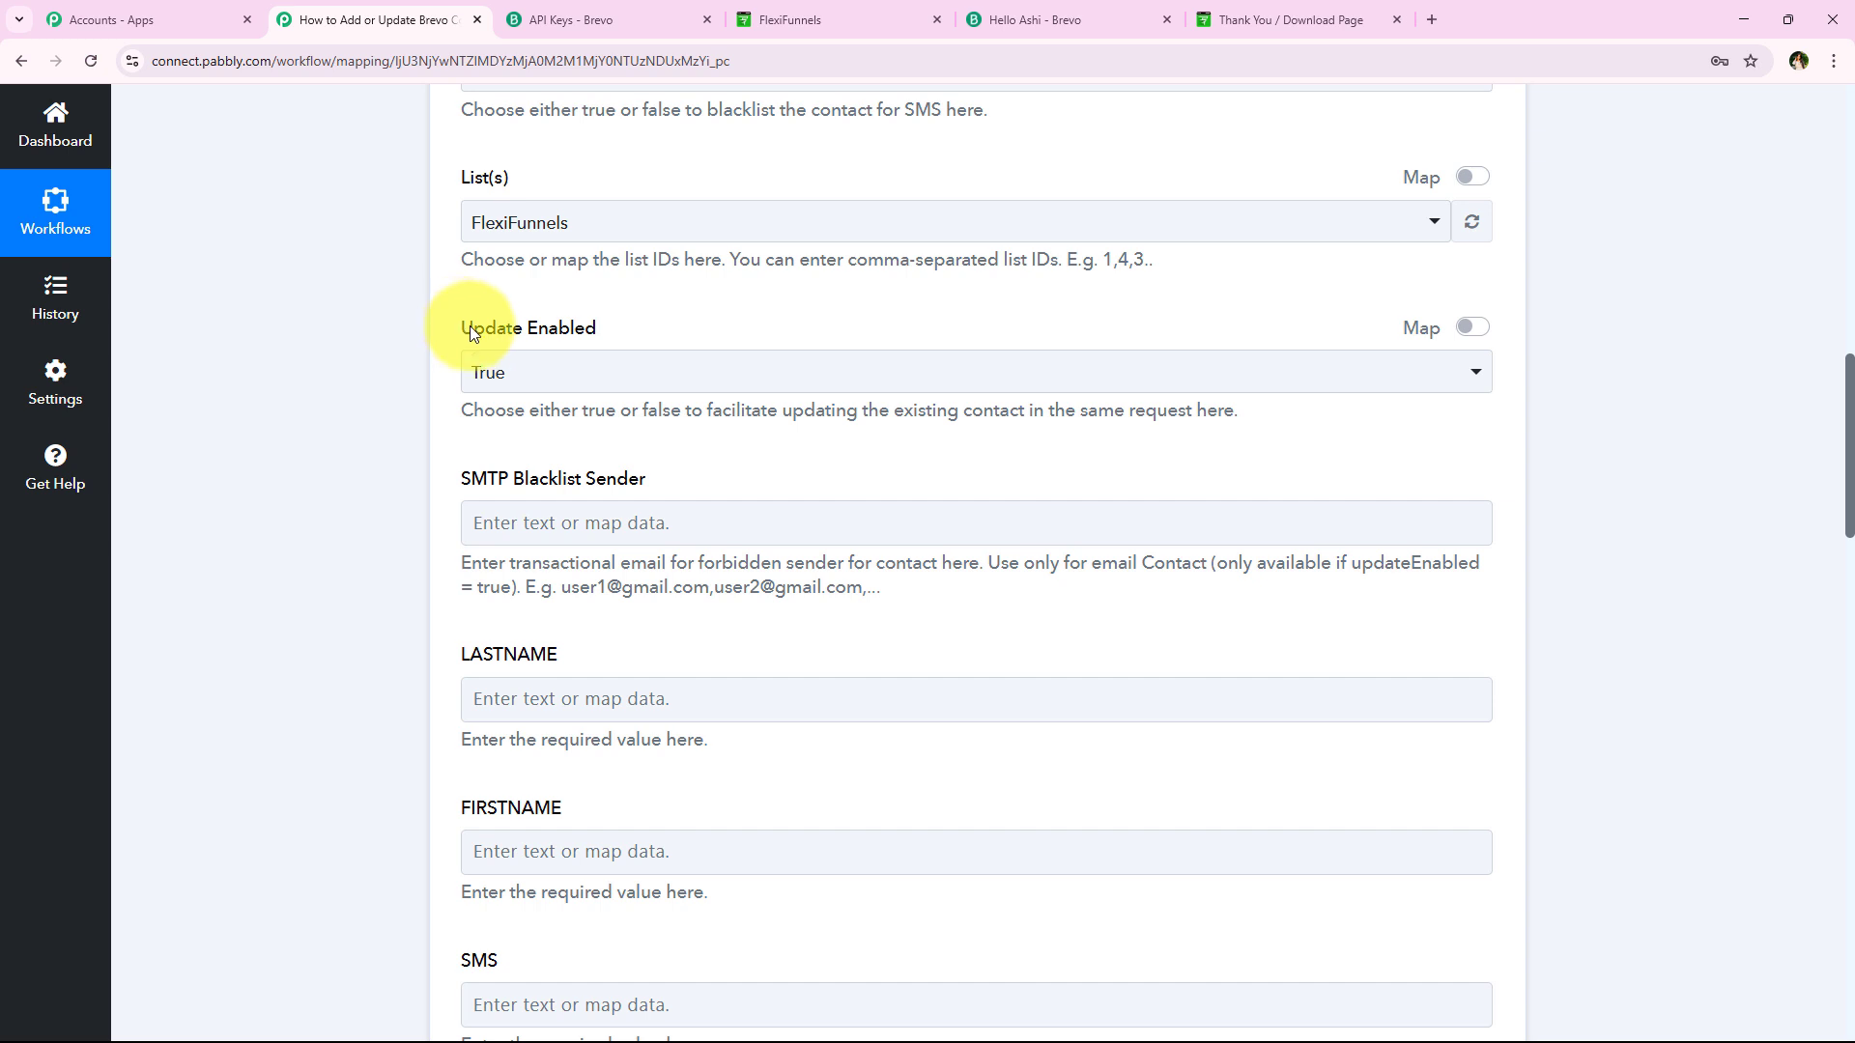
click(610, 365)
click(367, 449)
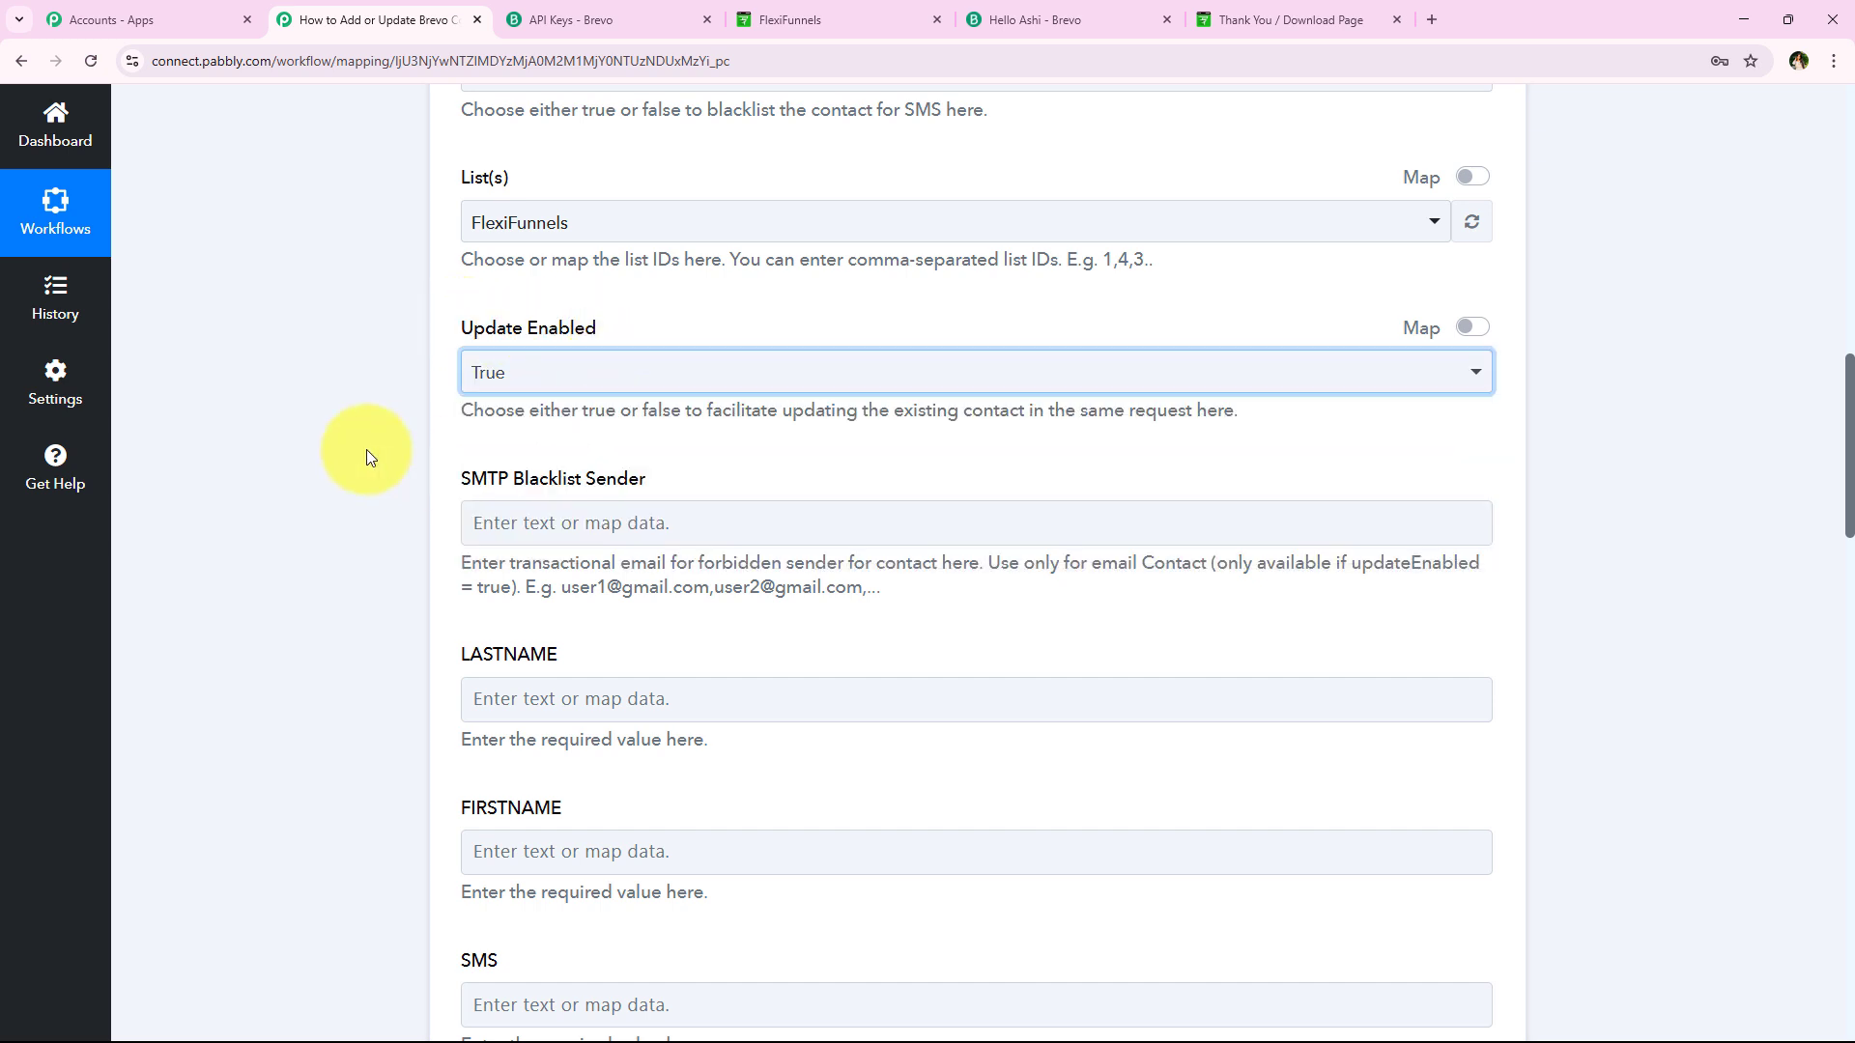
scroll(347, 568, down, 1)
drag(456, 383, 622, 380)
click(694, 383)
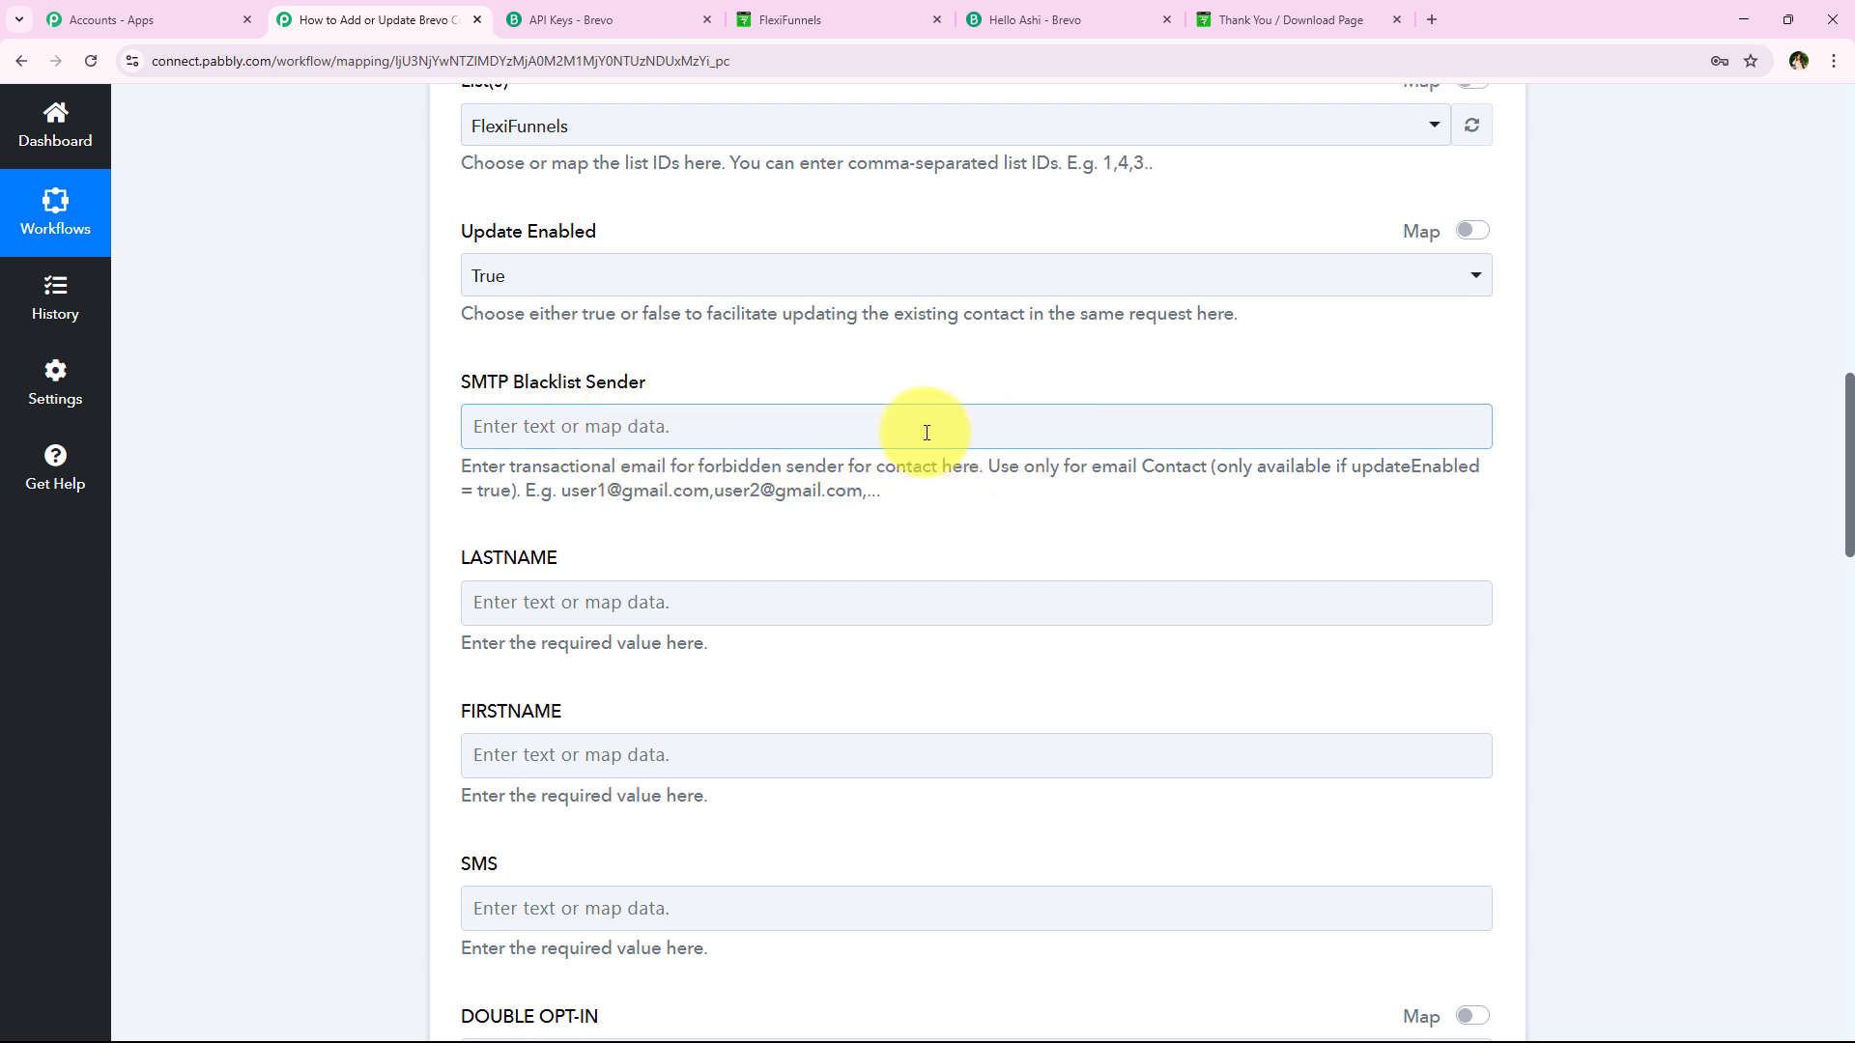
click(311, 475)
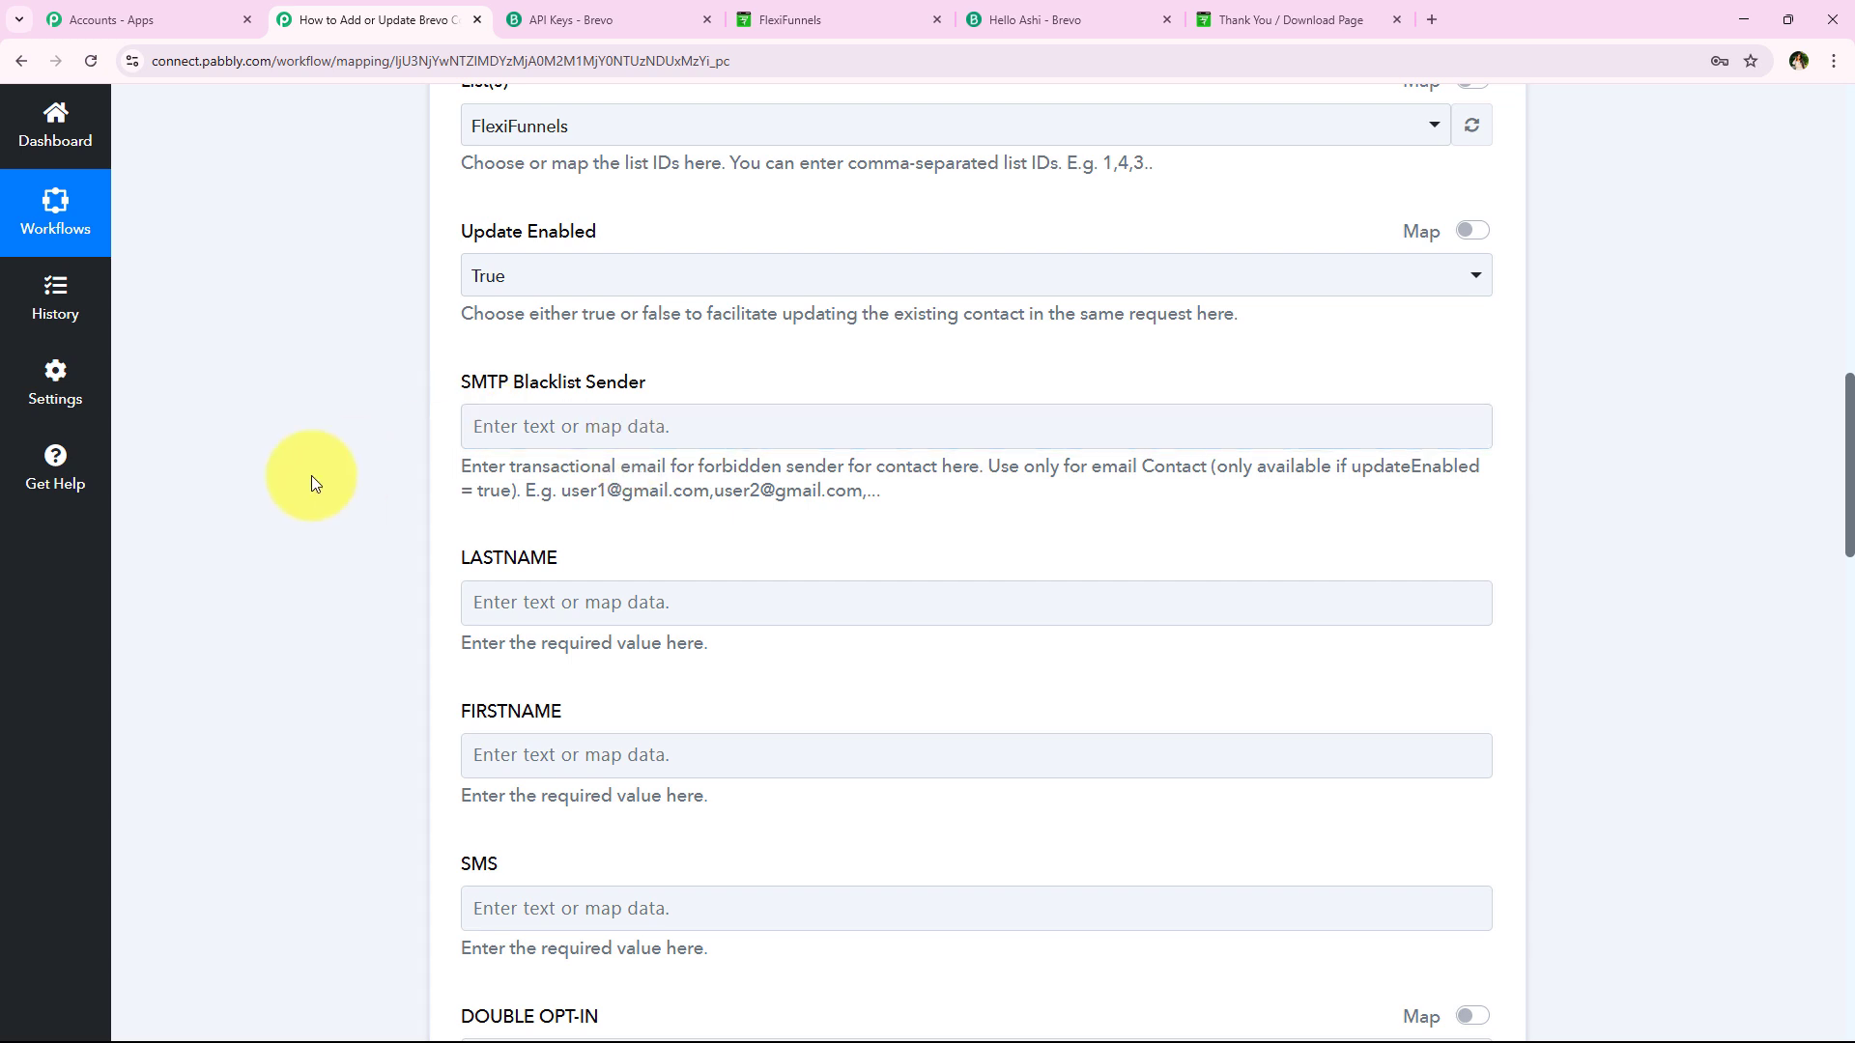
scroll(311, 475, down, 1)
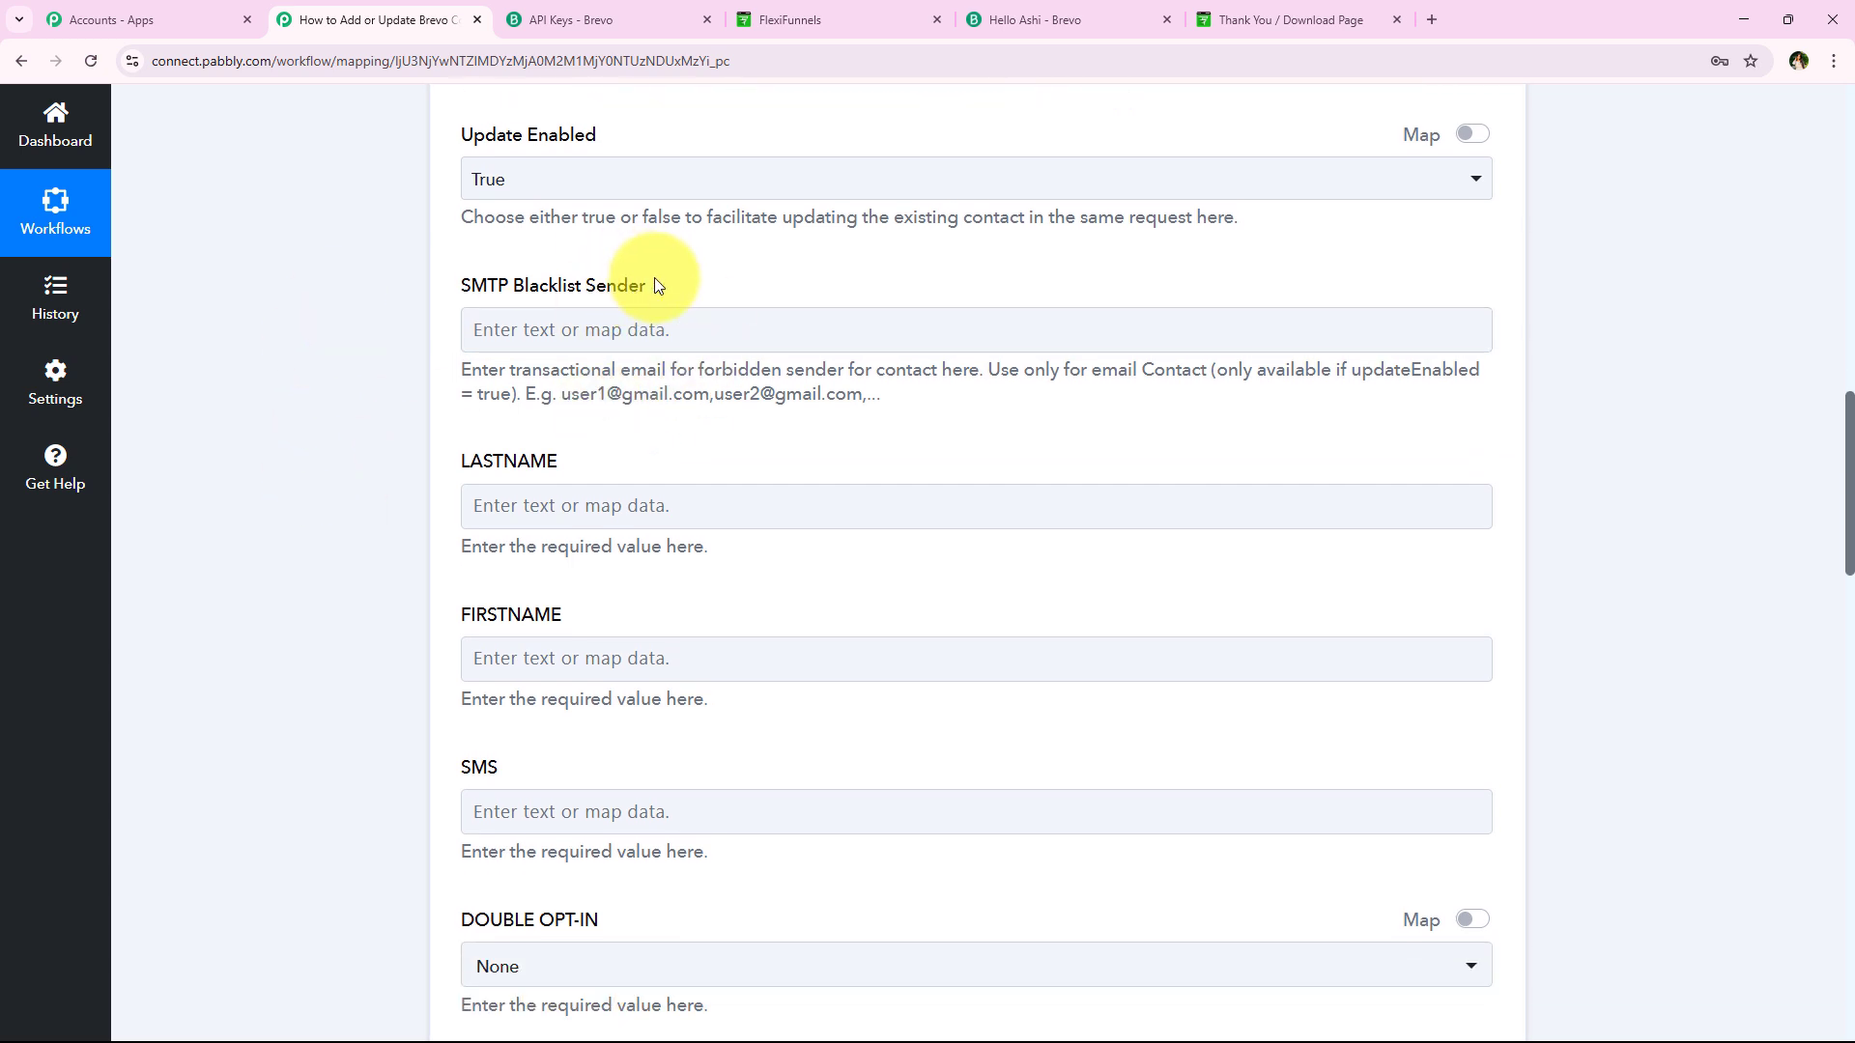
Map LASTNAME to the purchase's '1. Last Name' value via search 'las'
scroll(586, 473, down, 1)
click(673, 406)
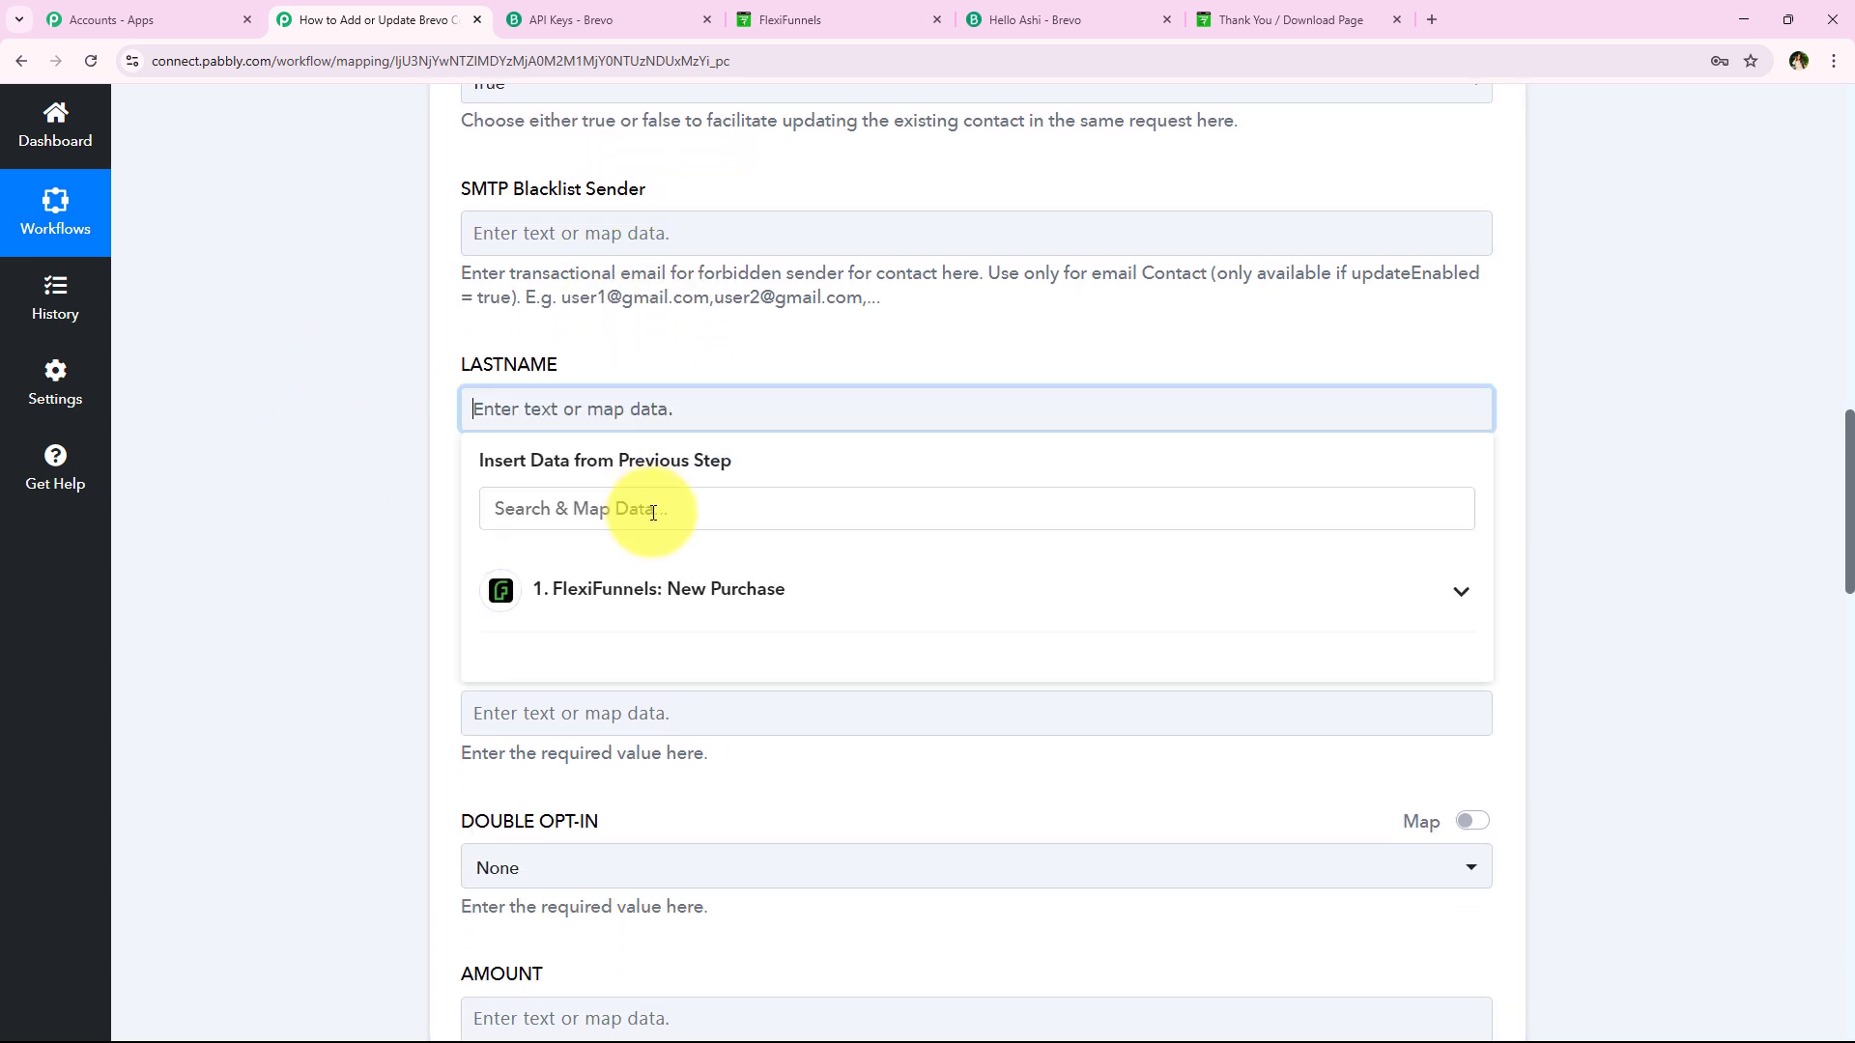
click(653, 510)
text(las)
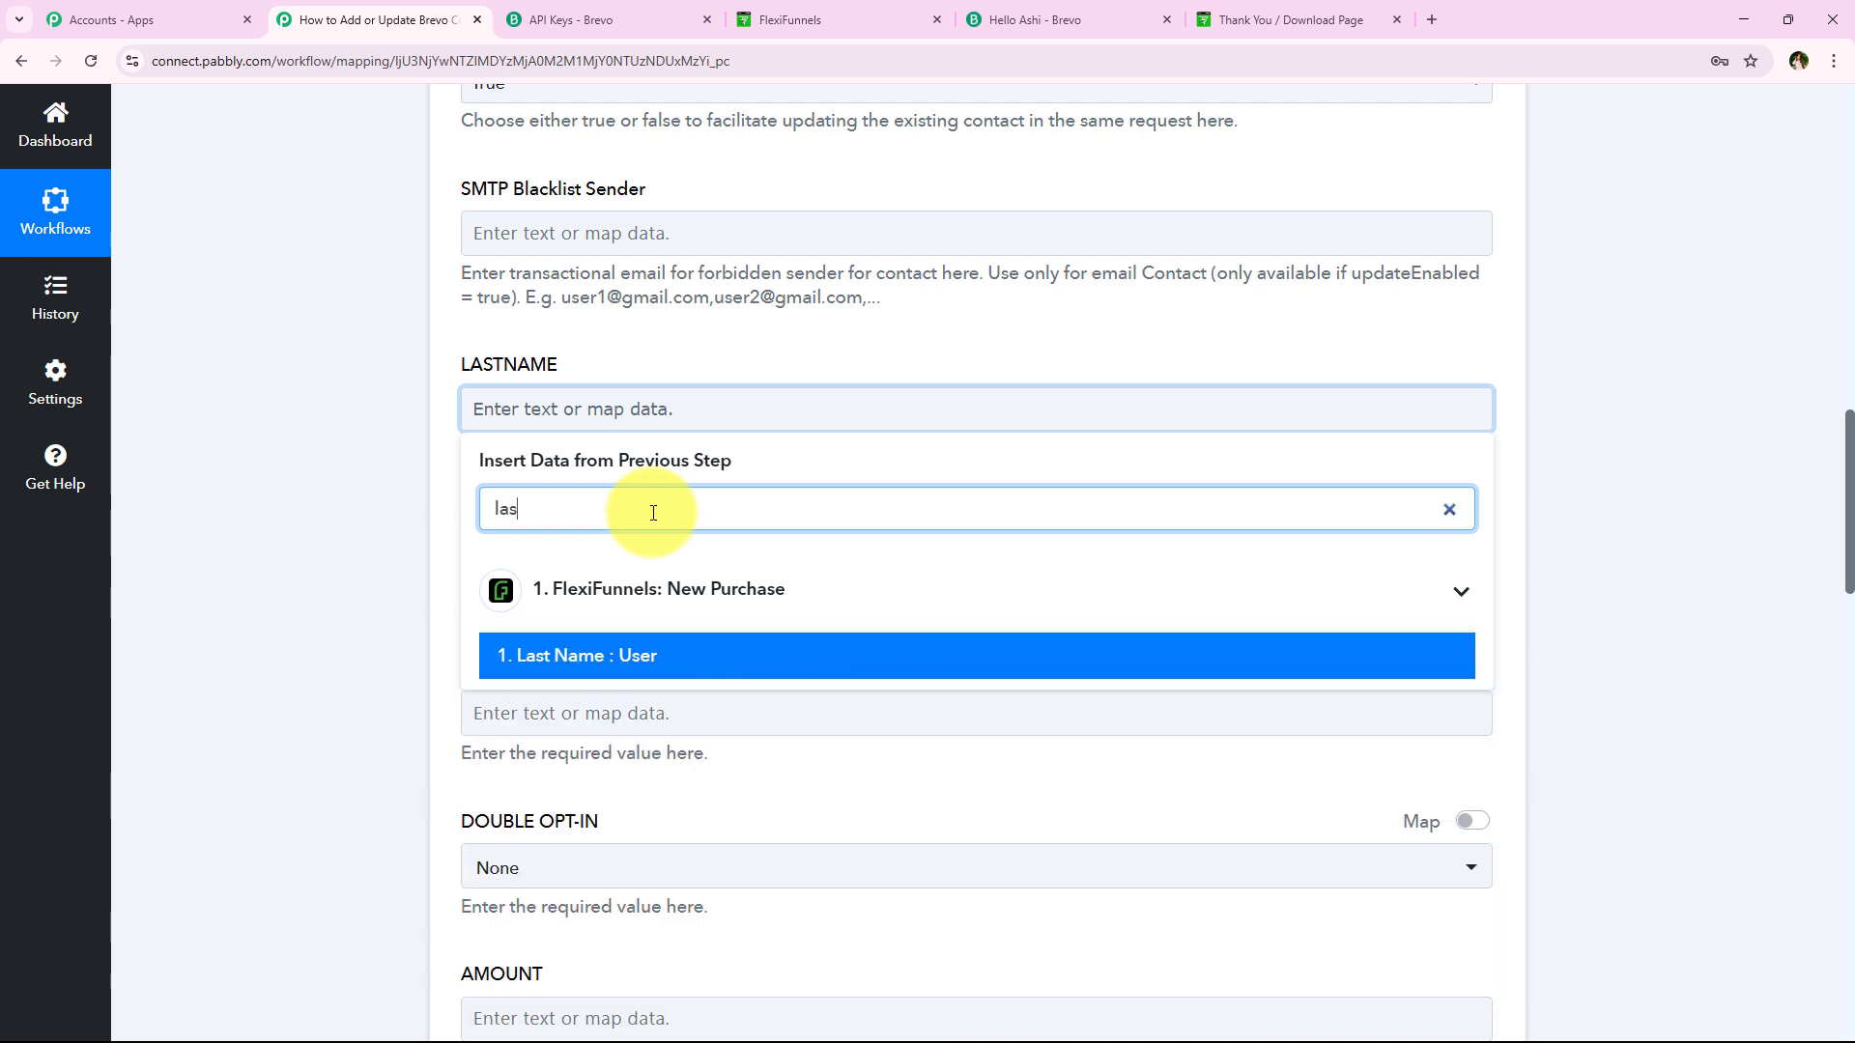
click(579, 655)
Map FIRSTNAME to the purchase's '1. First Name' value via search 'fir'
click(562, 575)
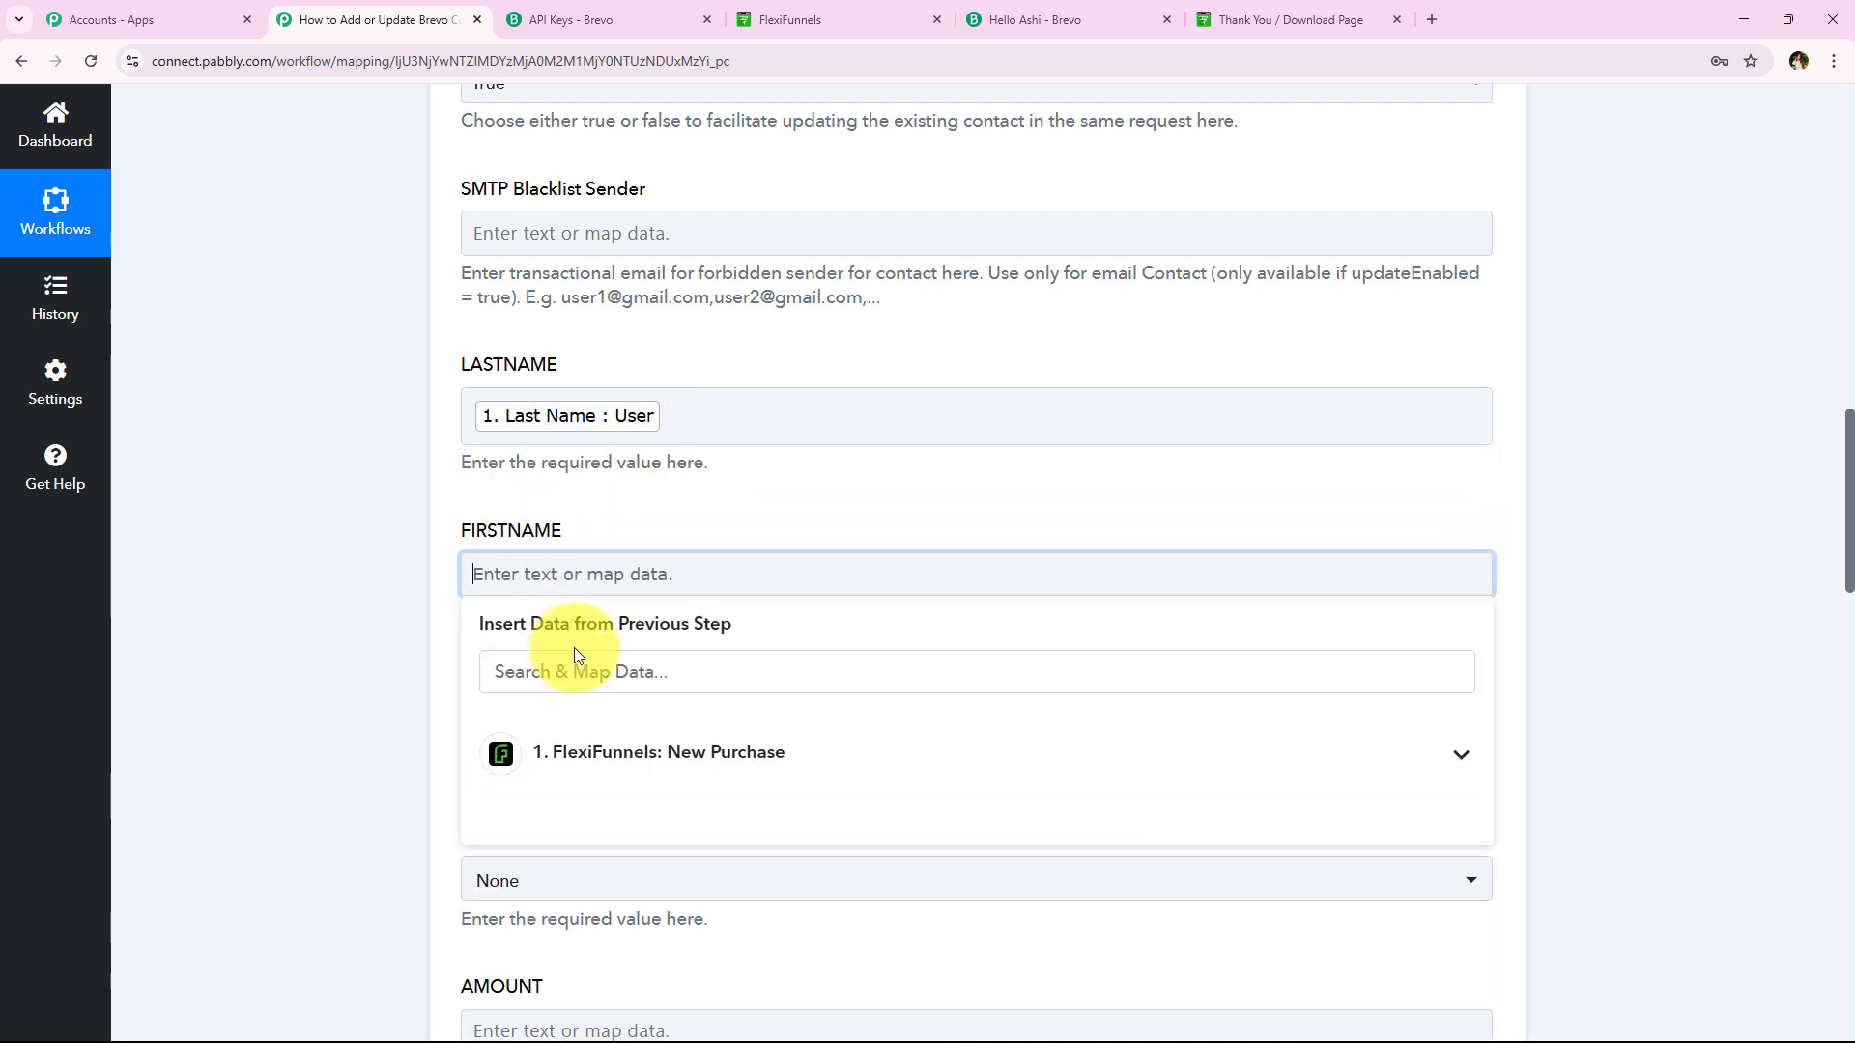
click(579, 664)
click(523, 577)
click(557, 663)
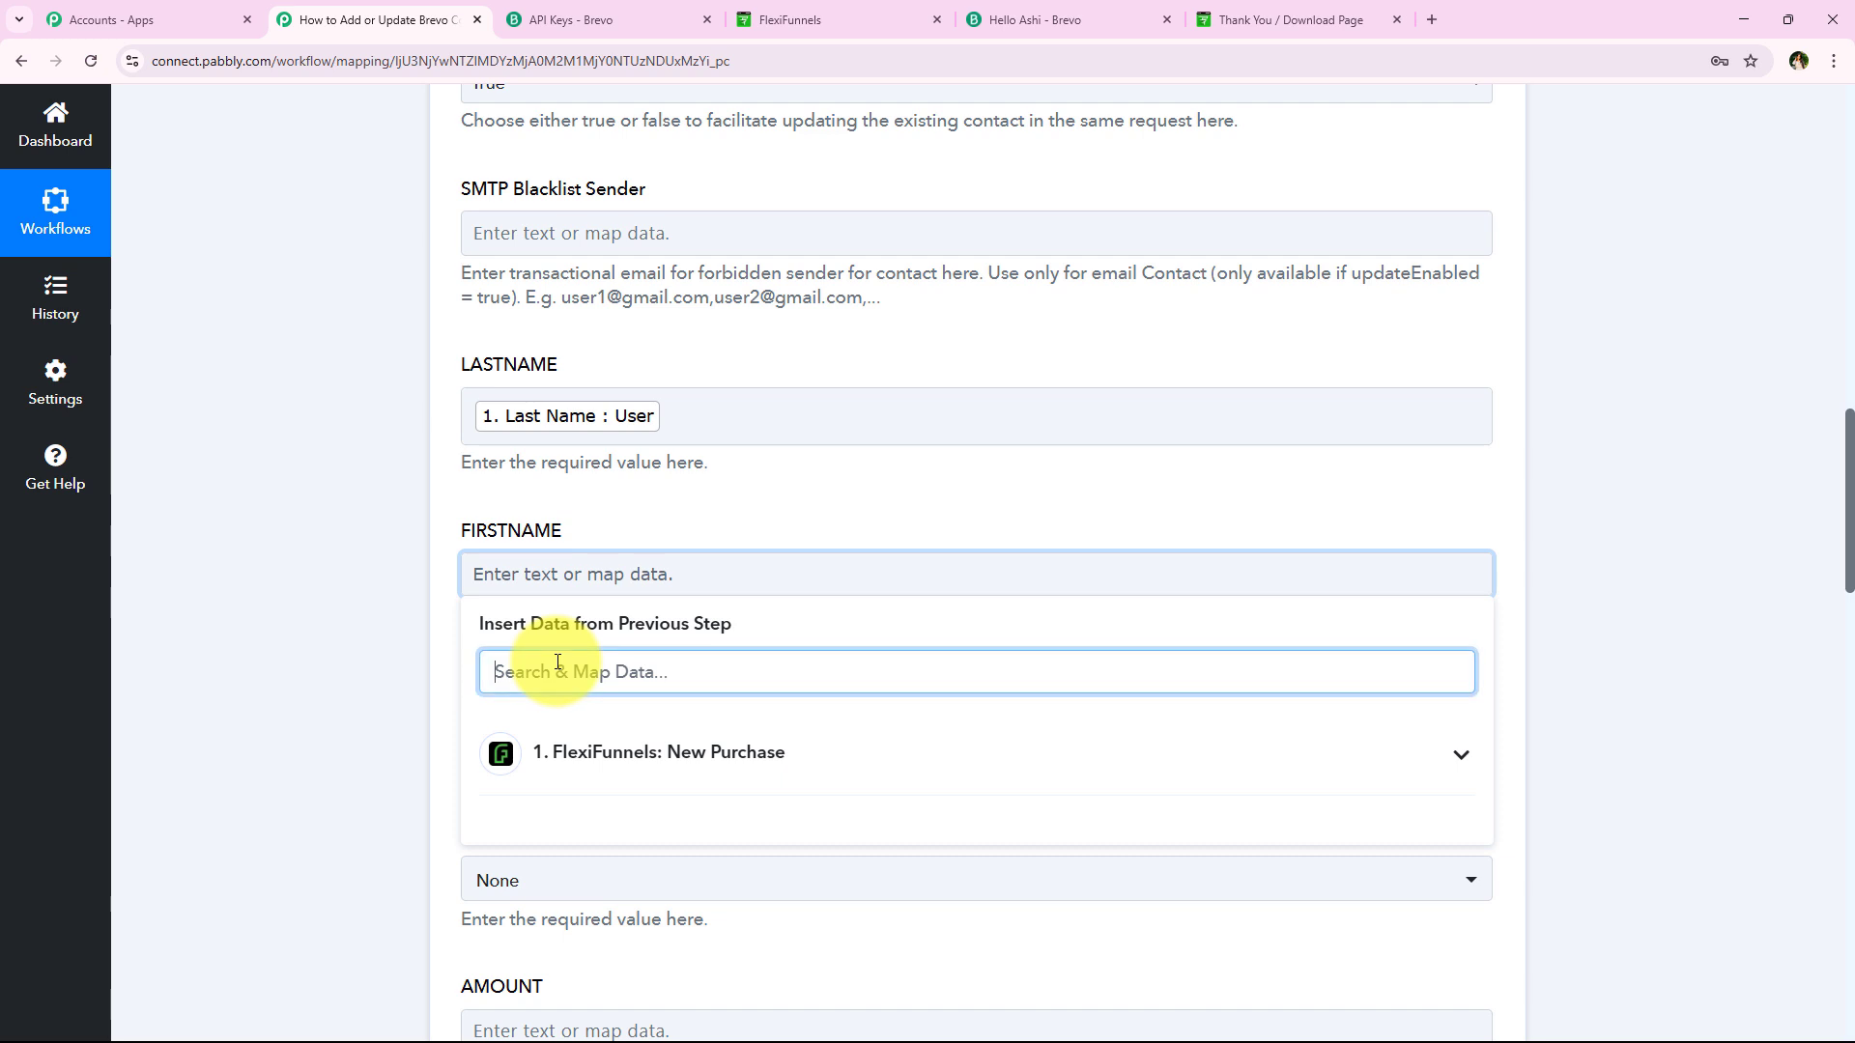
text(fir)
click(512, 823)
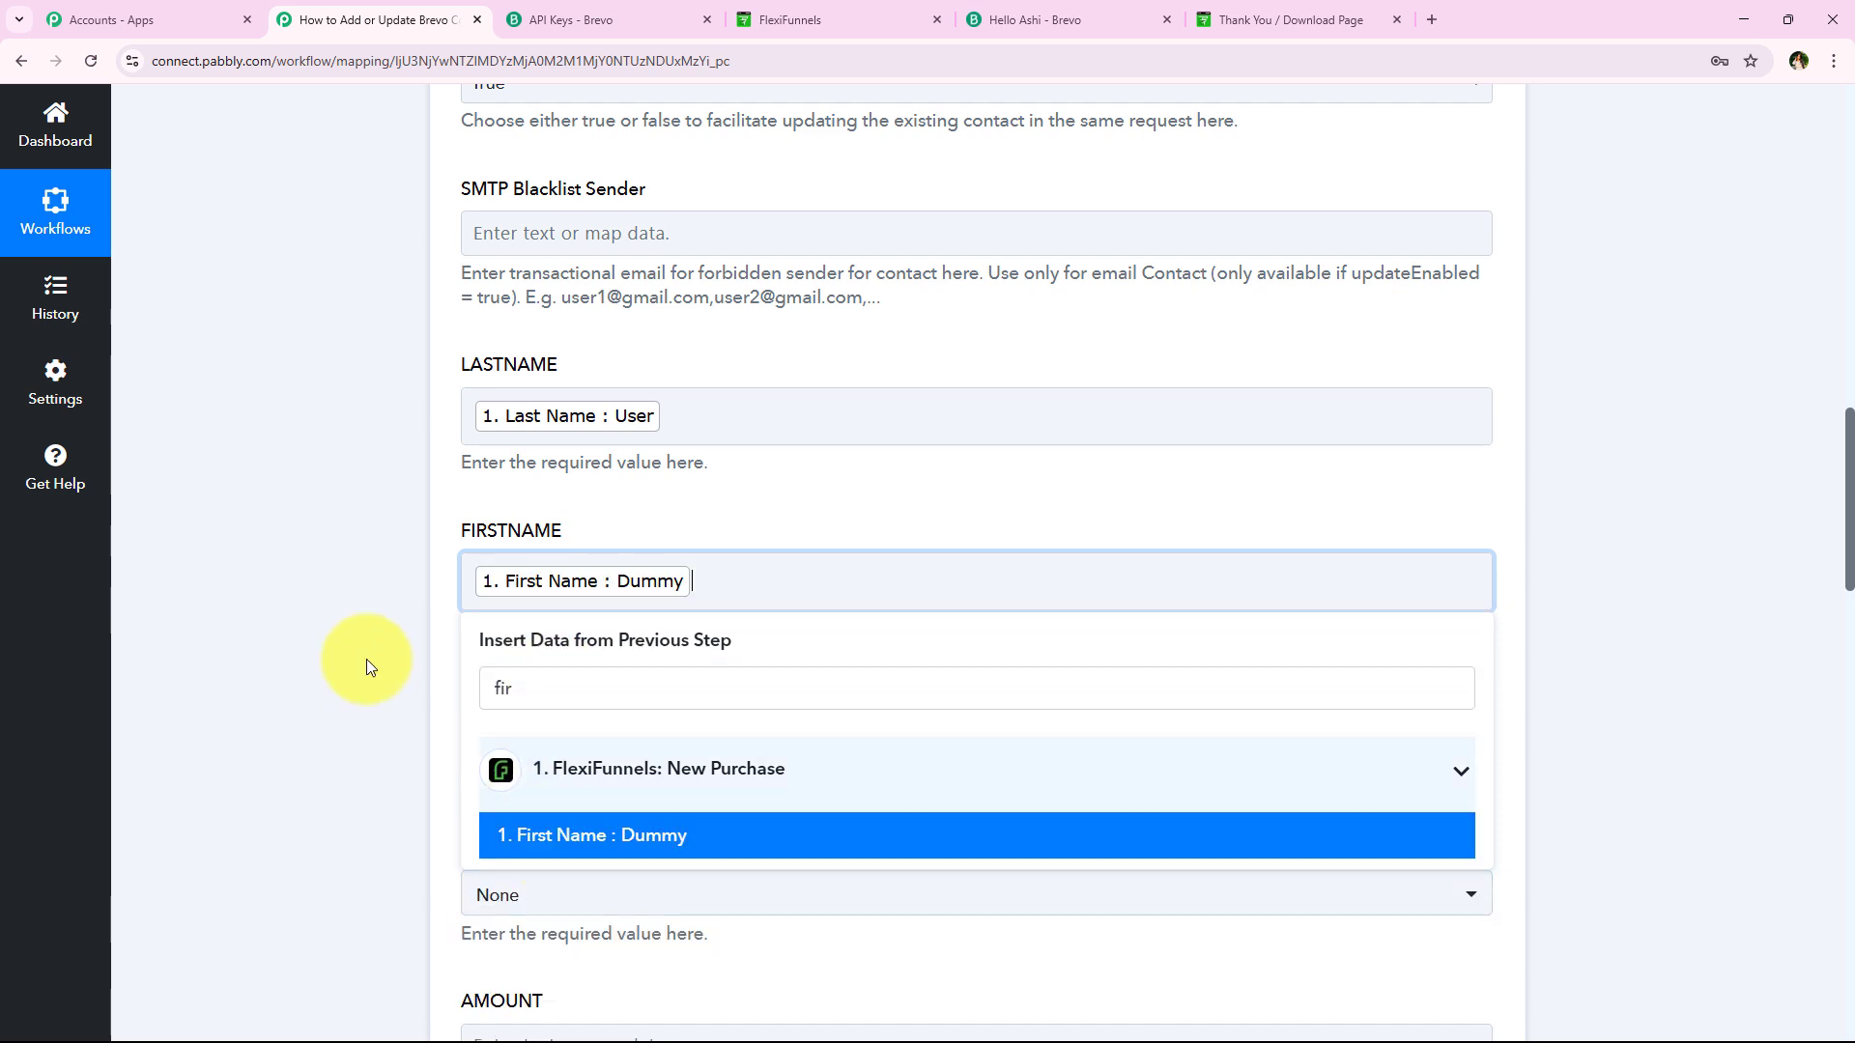
scroll(361, 491, down, 1)
scroll(361, 491, down, 5)
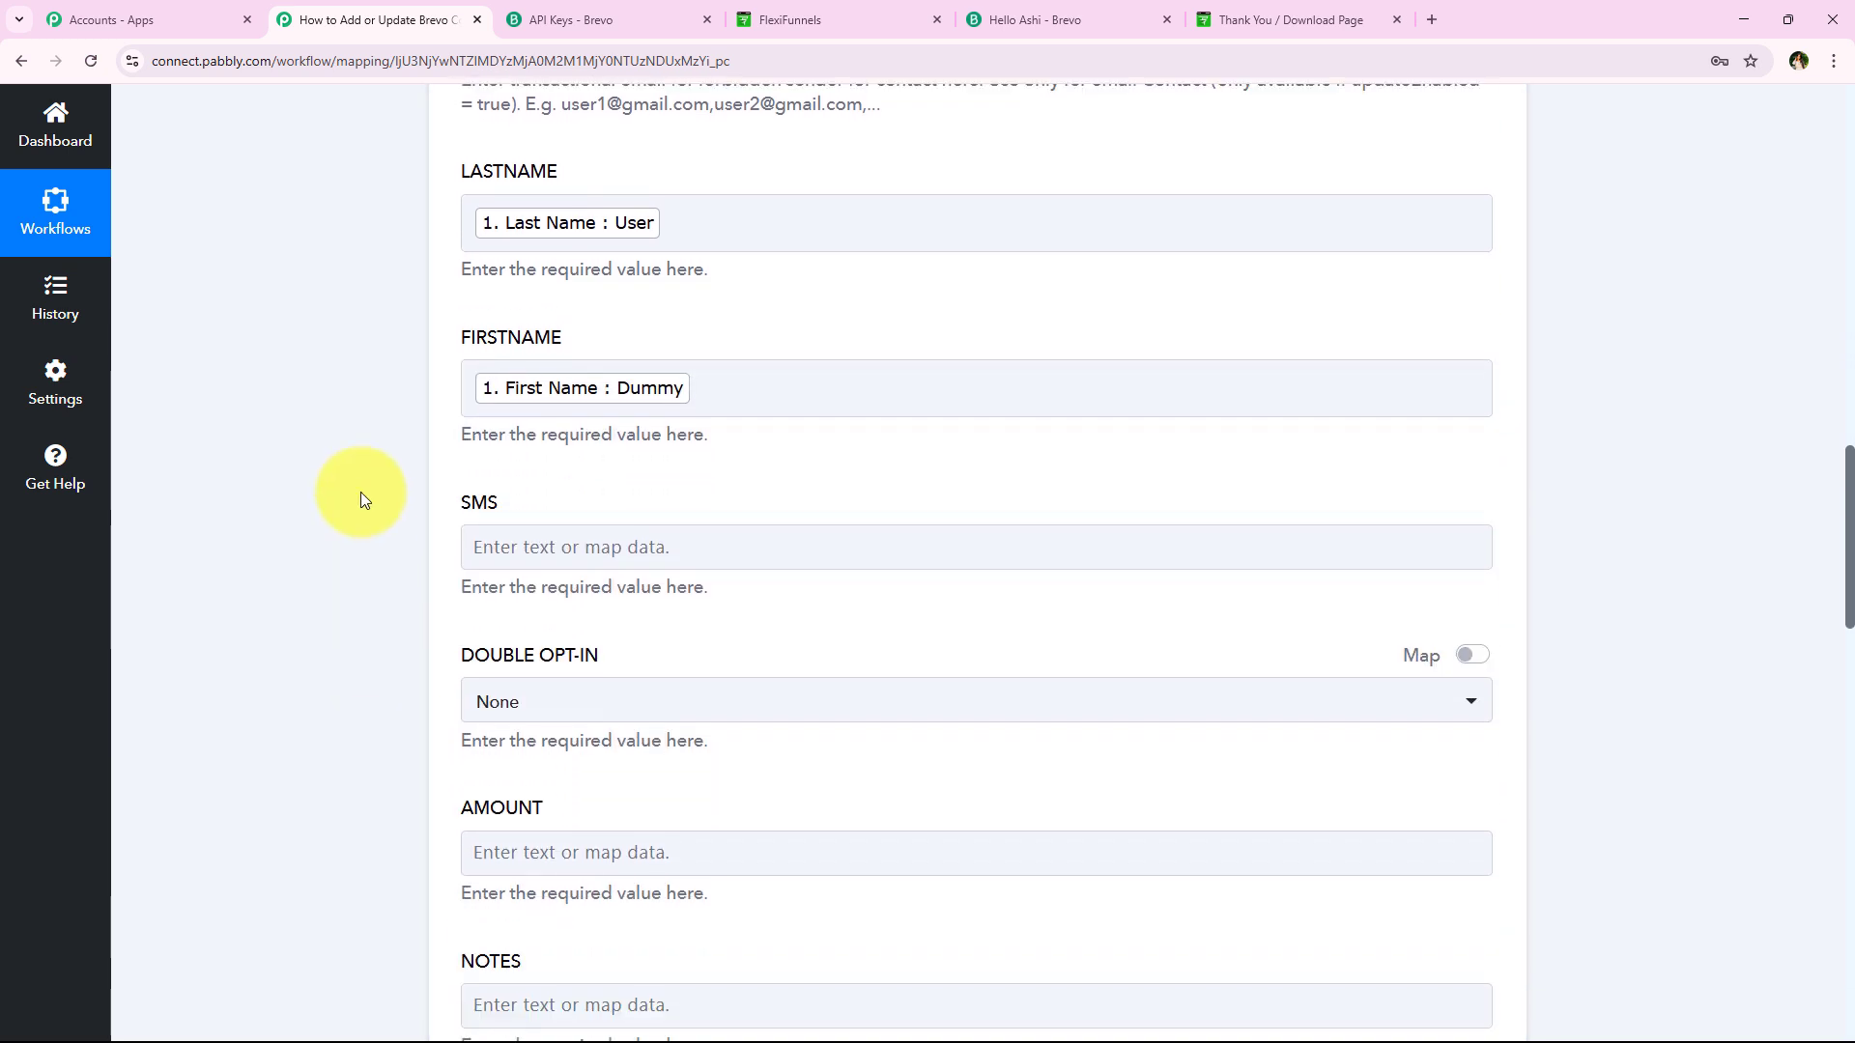
scroll(361, 490, down, 1)
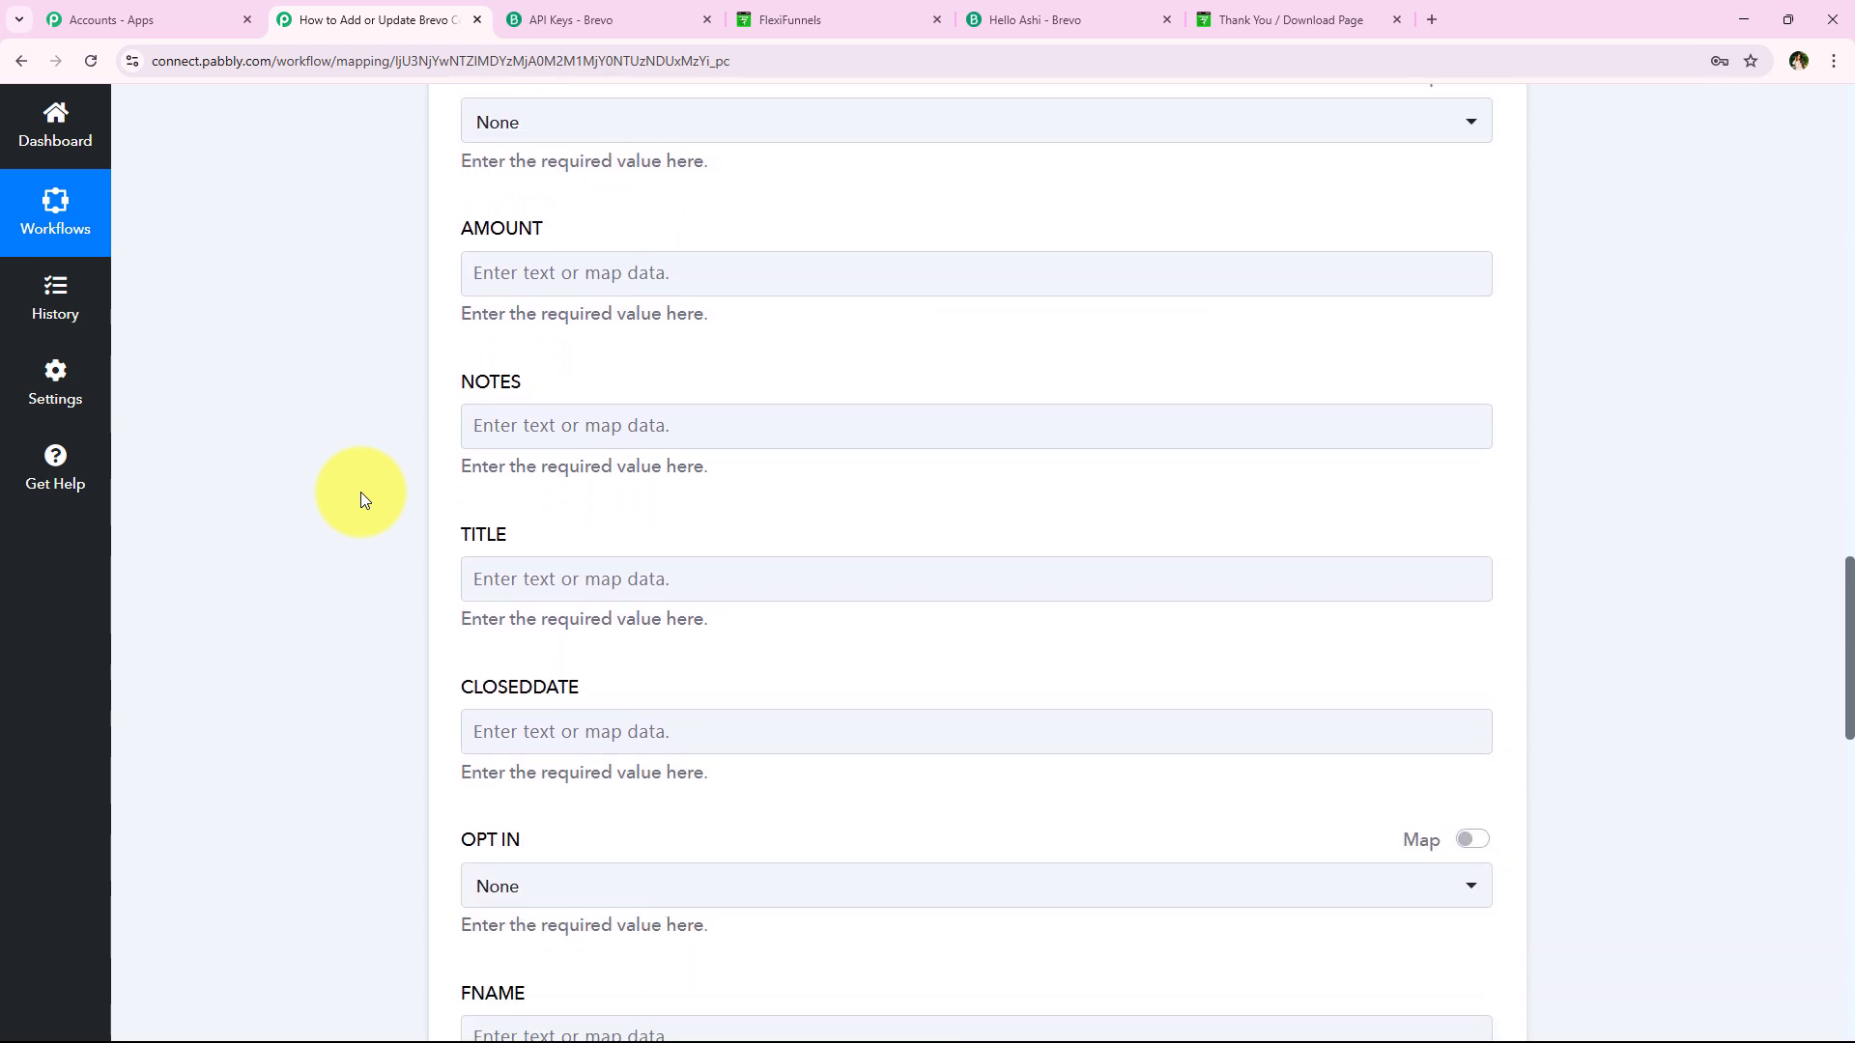
scroll(361, 490, up, 3)
scroll(407, 362, down, 7)
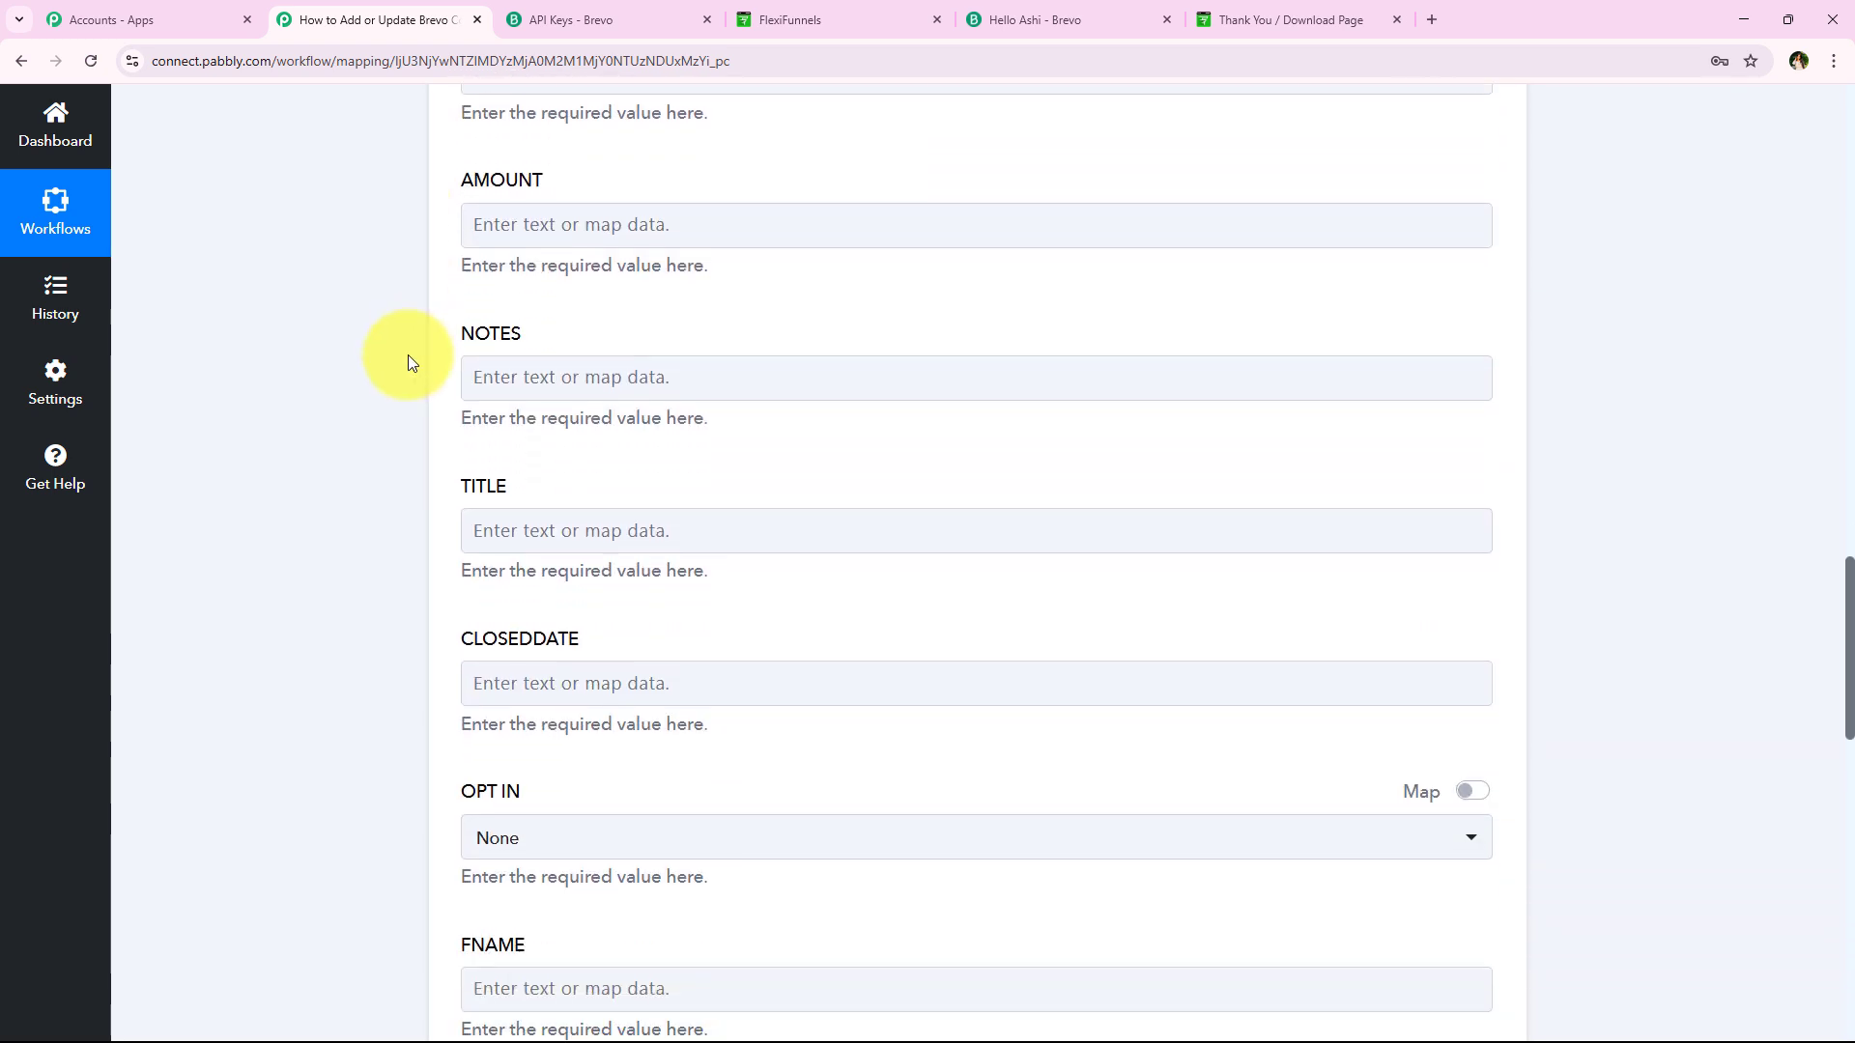
scroll(407, 362, down, 9)
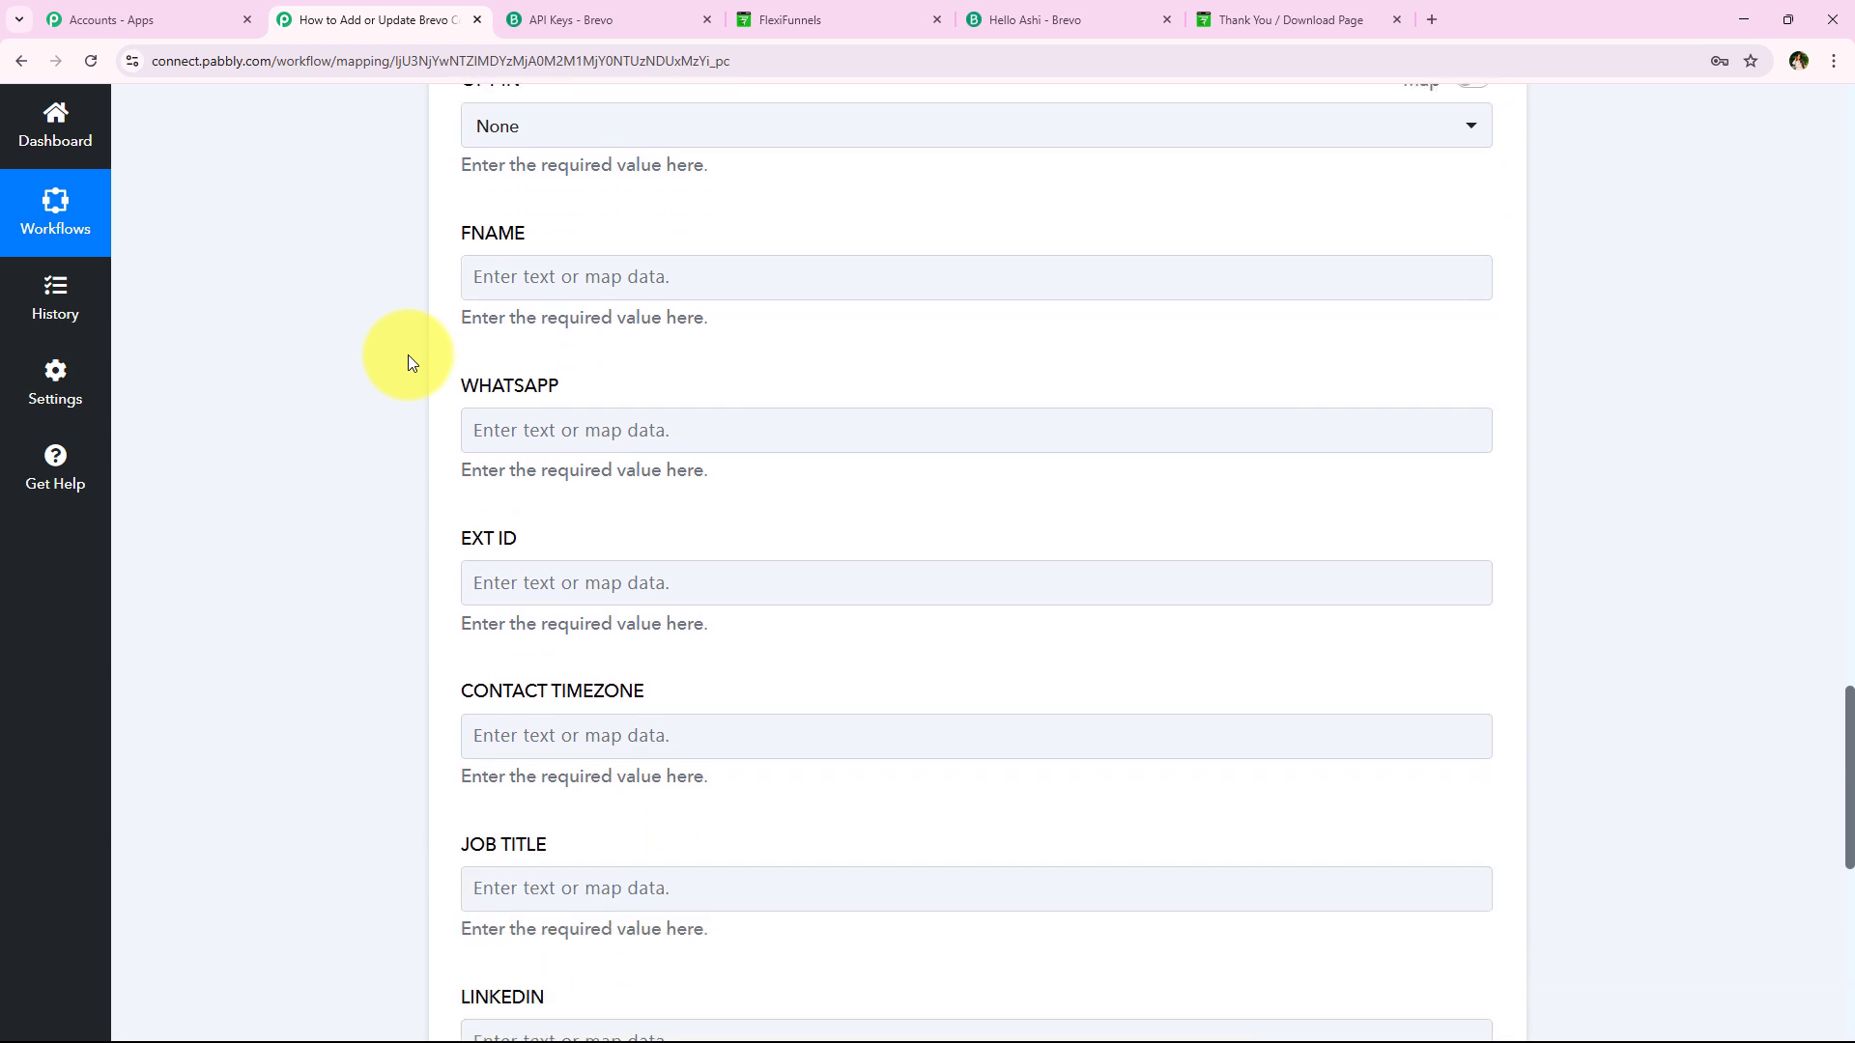
scroll(408, 363, down, 1)
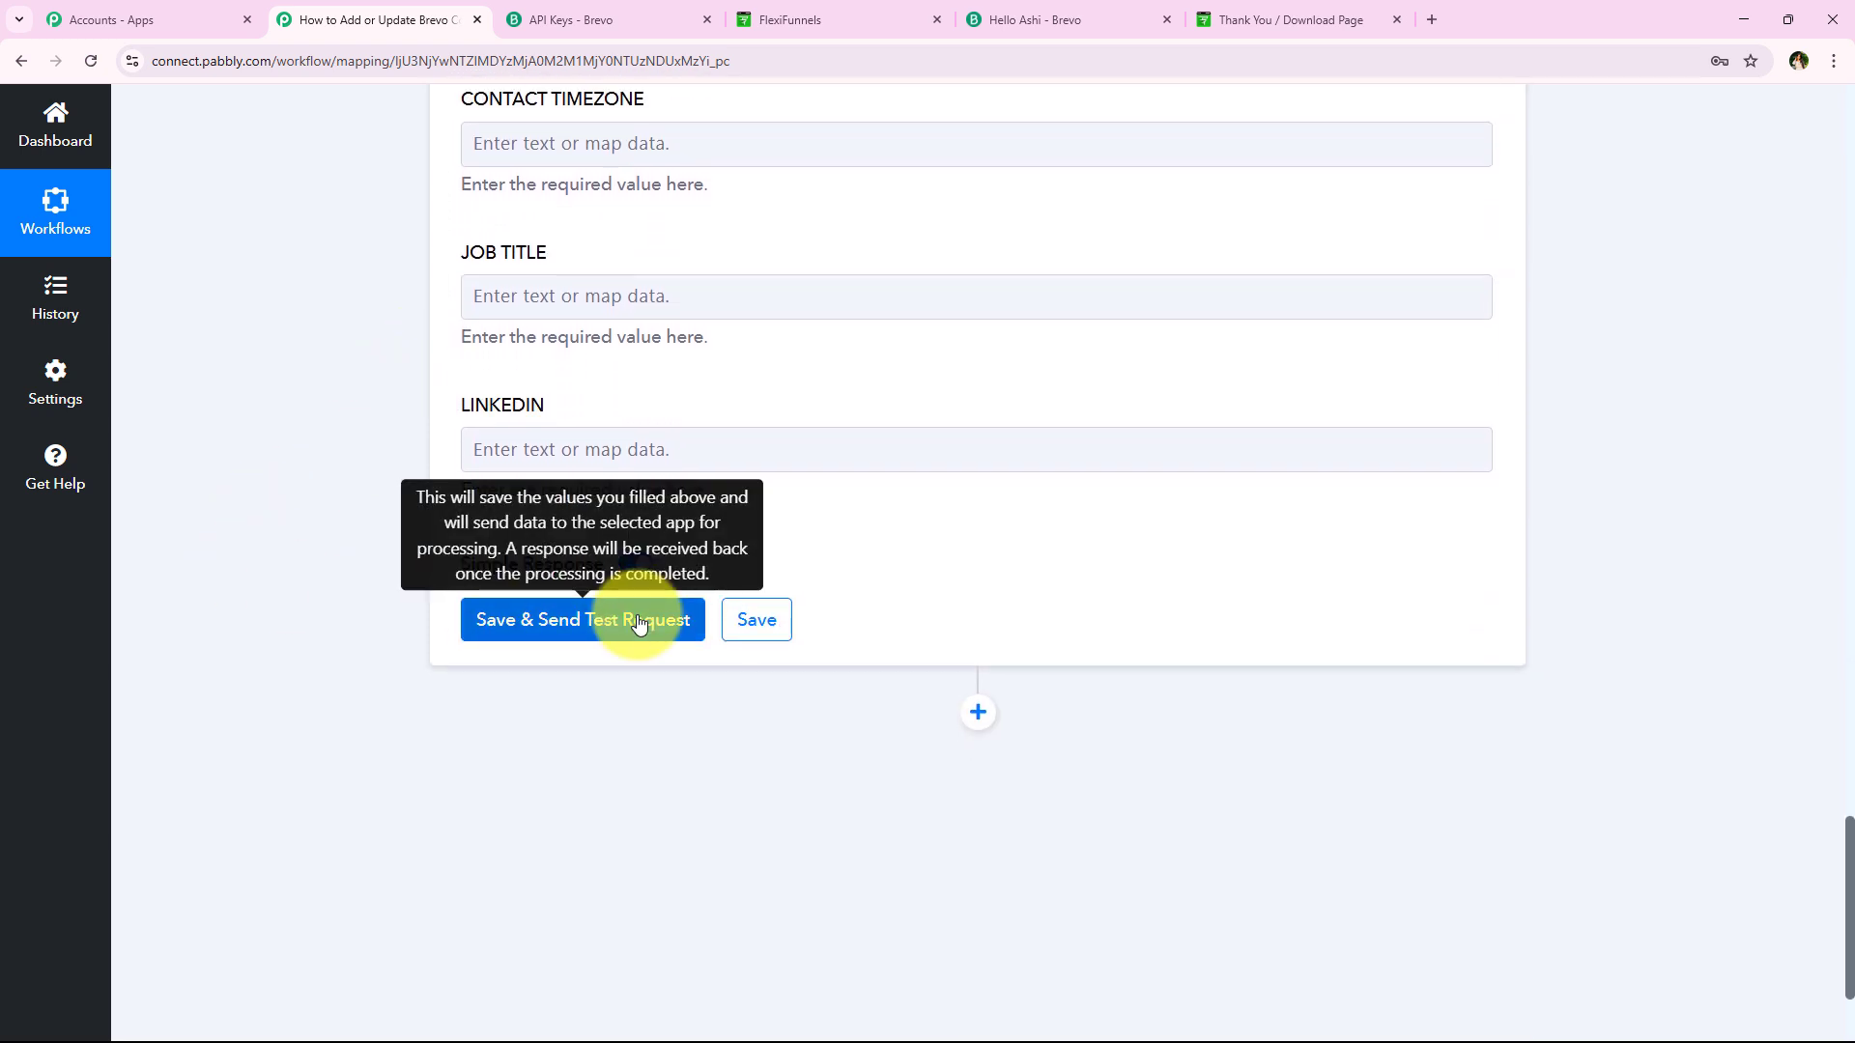
Save the Brevo step, send a test request, and check the returned contact Id 413
click(580, 623)
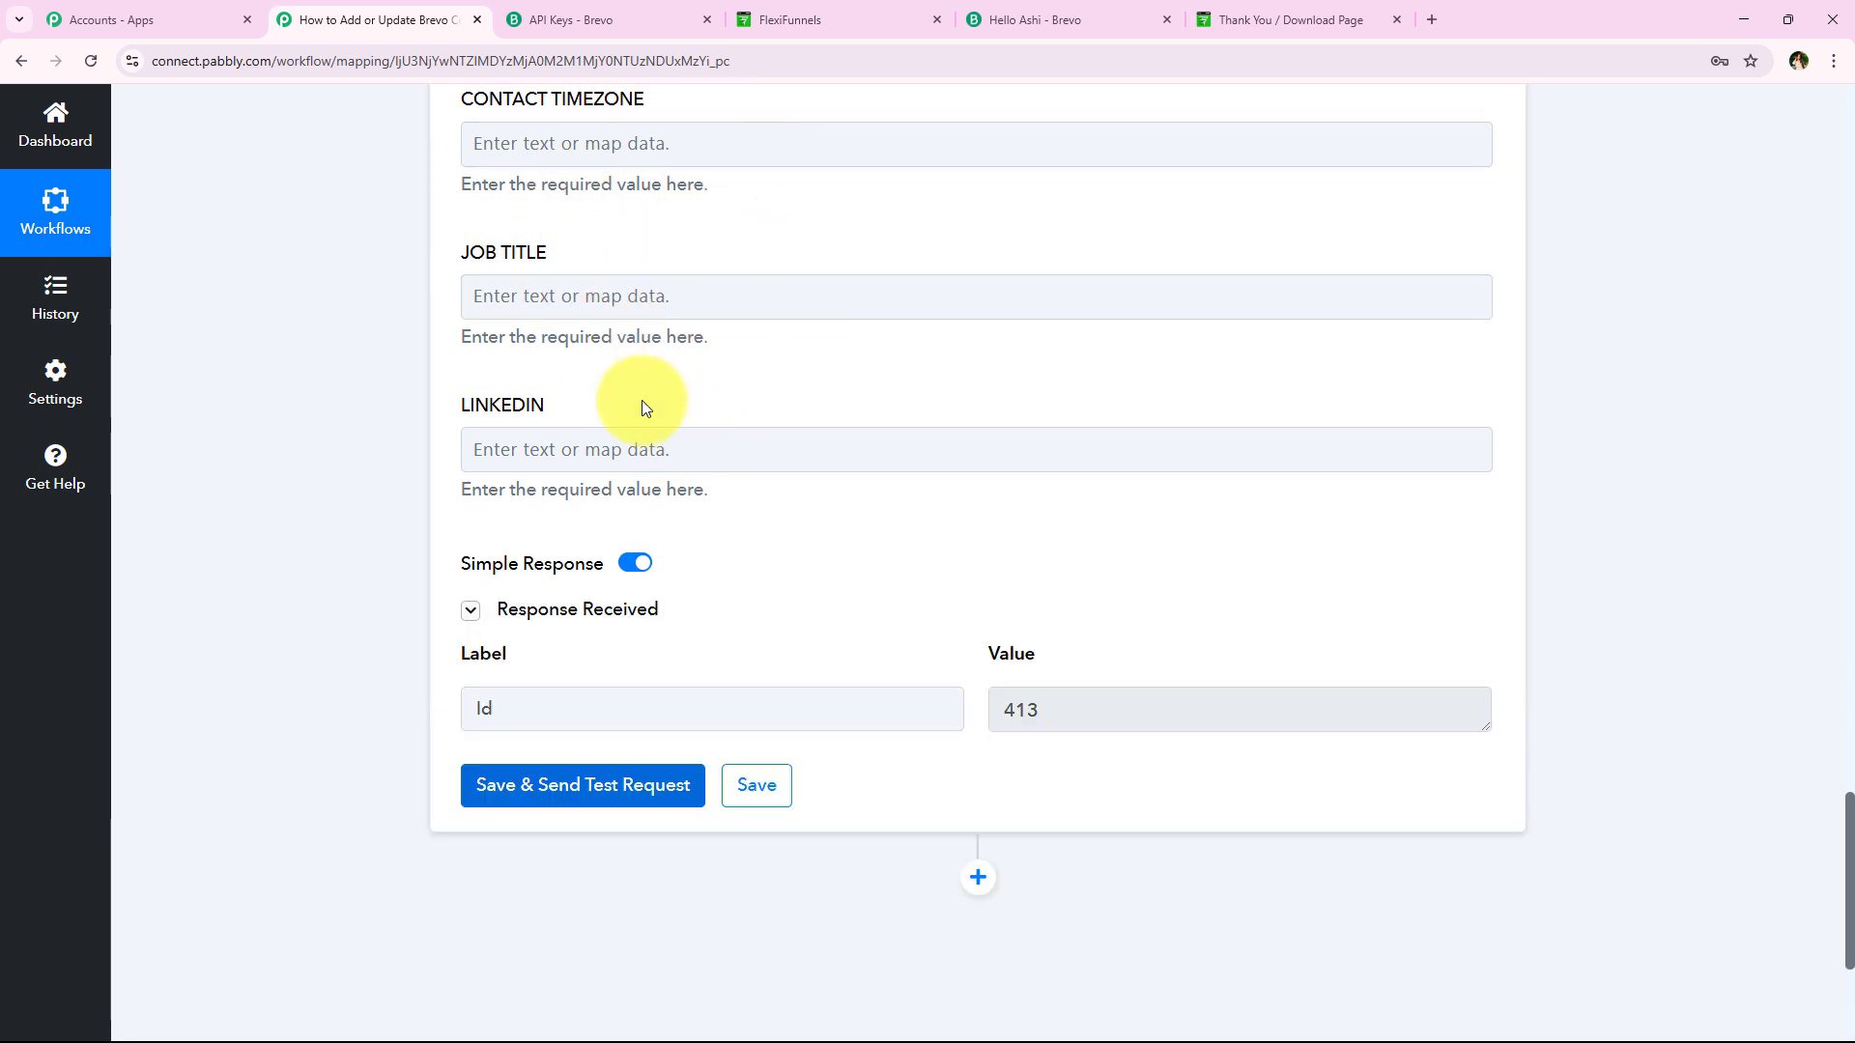
click(527, 430)
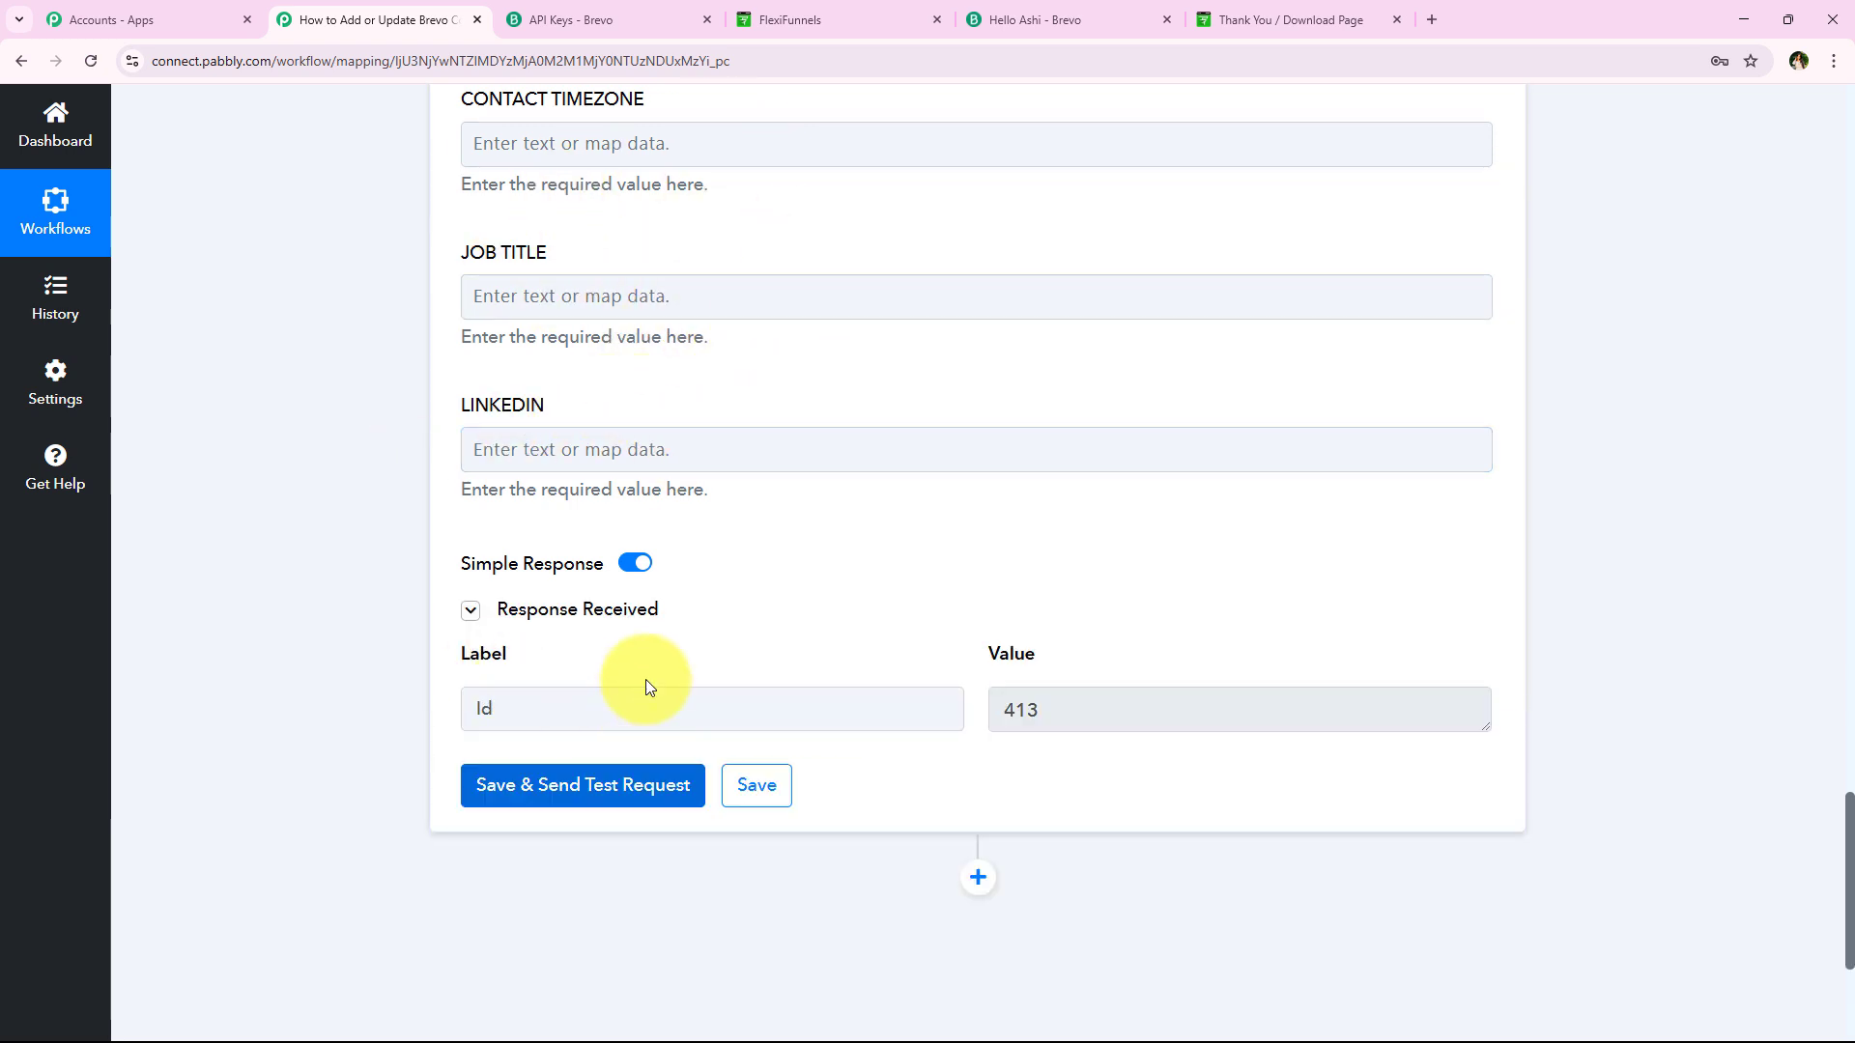
scroll(645, 680, down, 2)
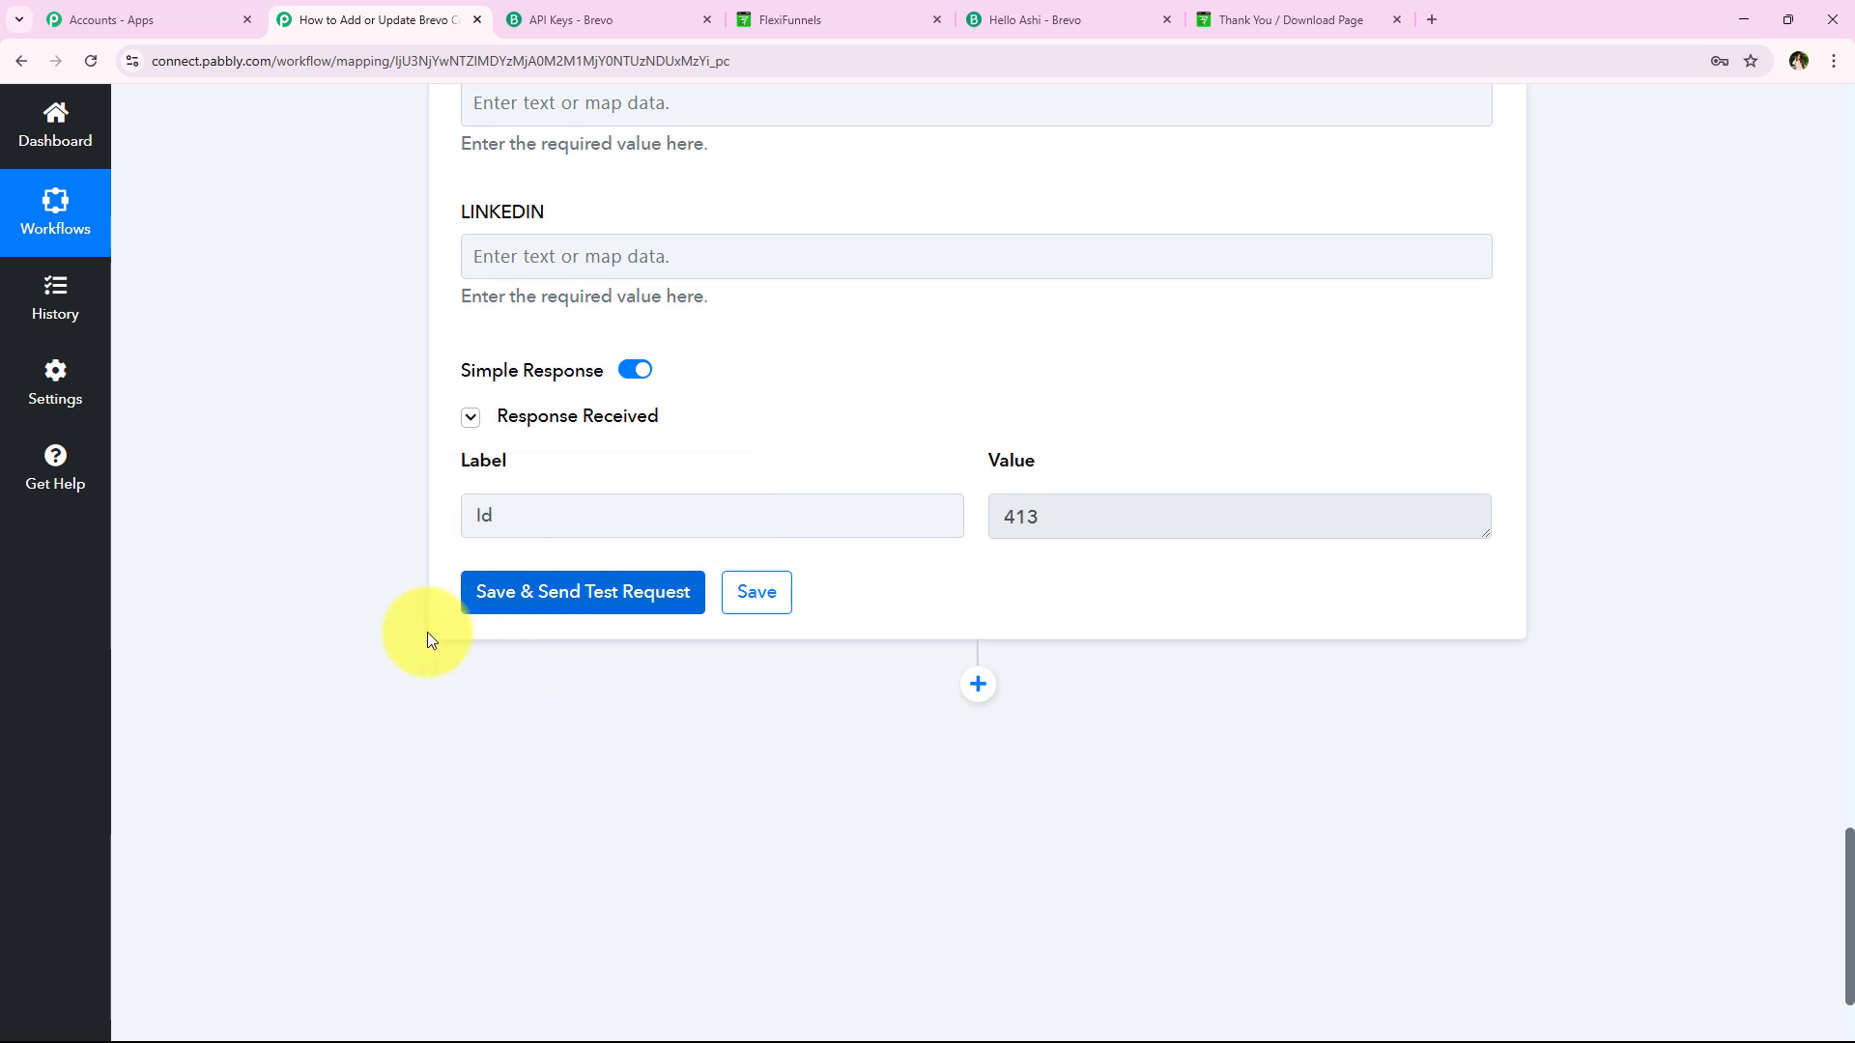
double_click(1151, 512)
double_click(579, 507)
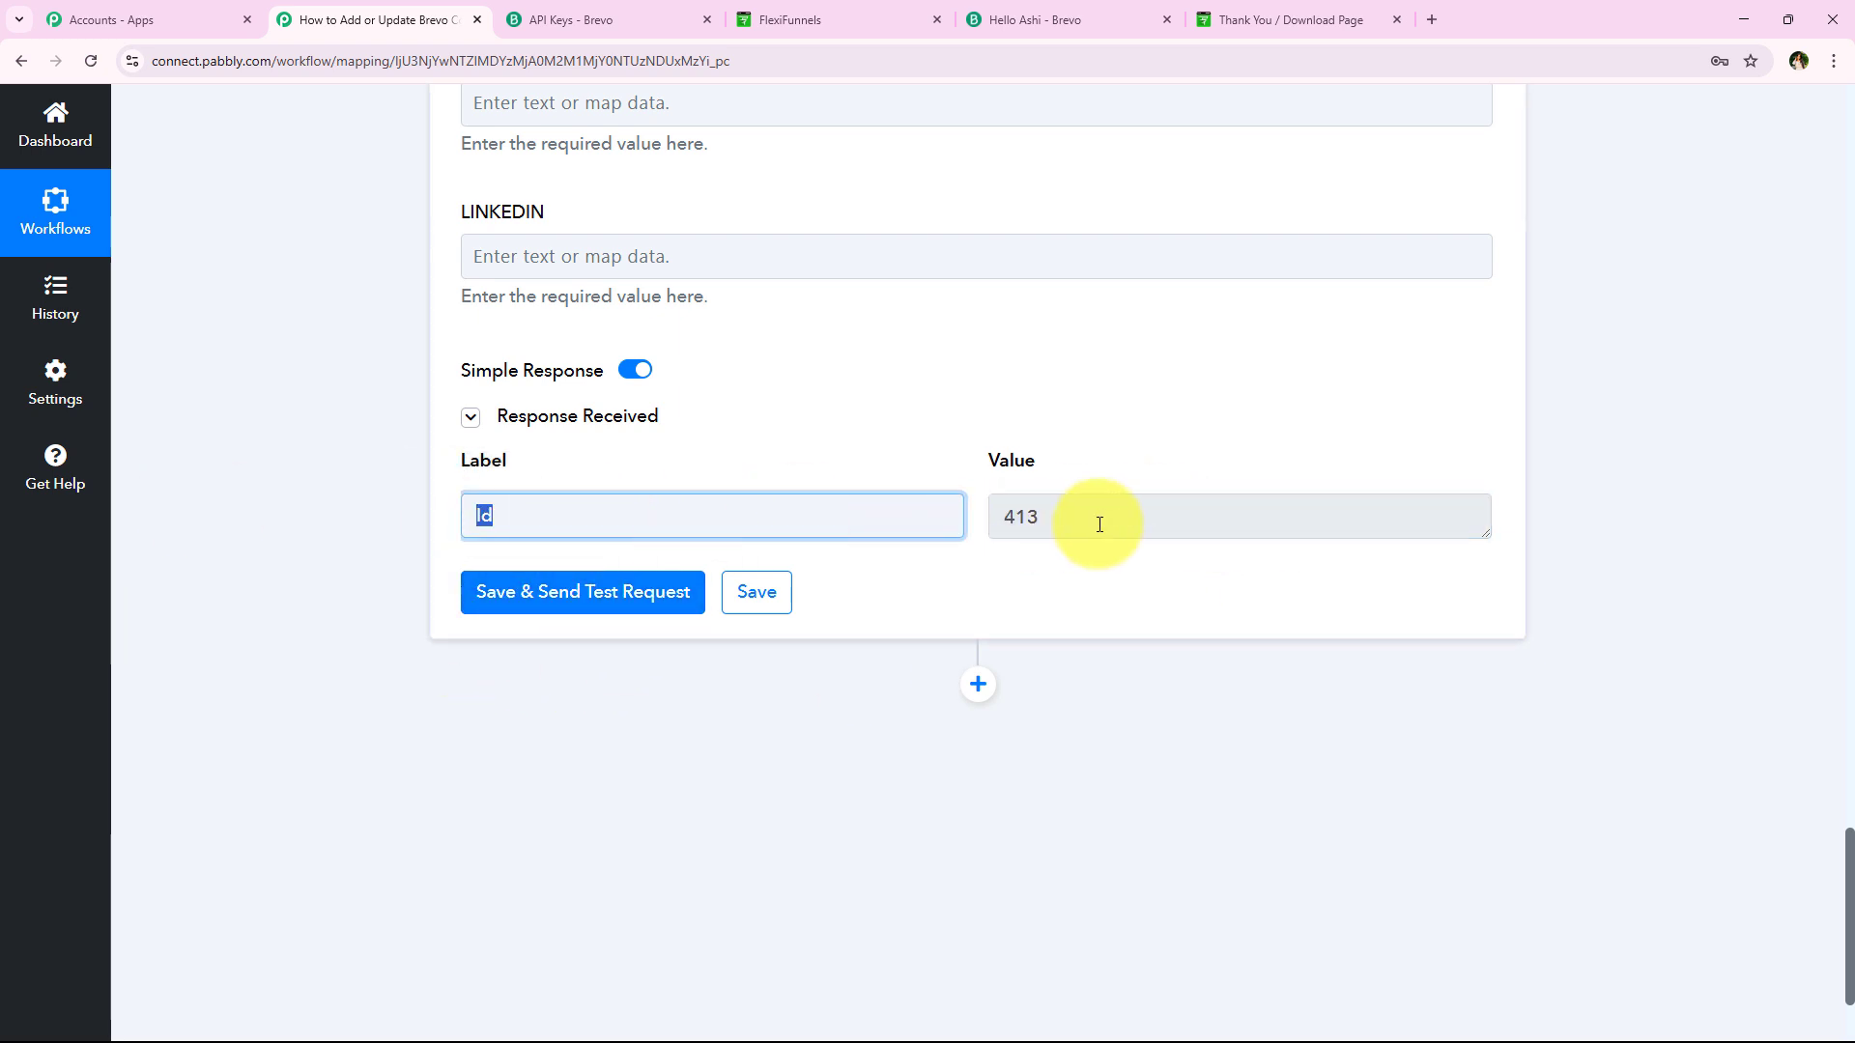
drag(1099, 524, 286, 518)
click(174, 516)
drag(449, 521, 563, 521)
click(370, 673)
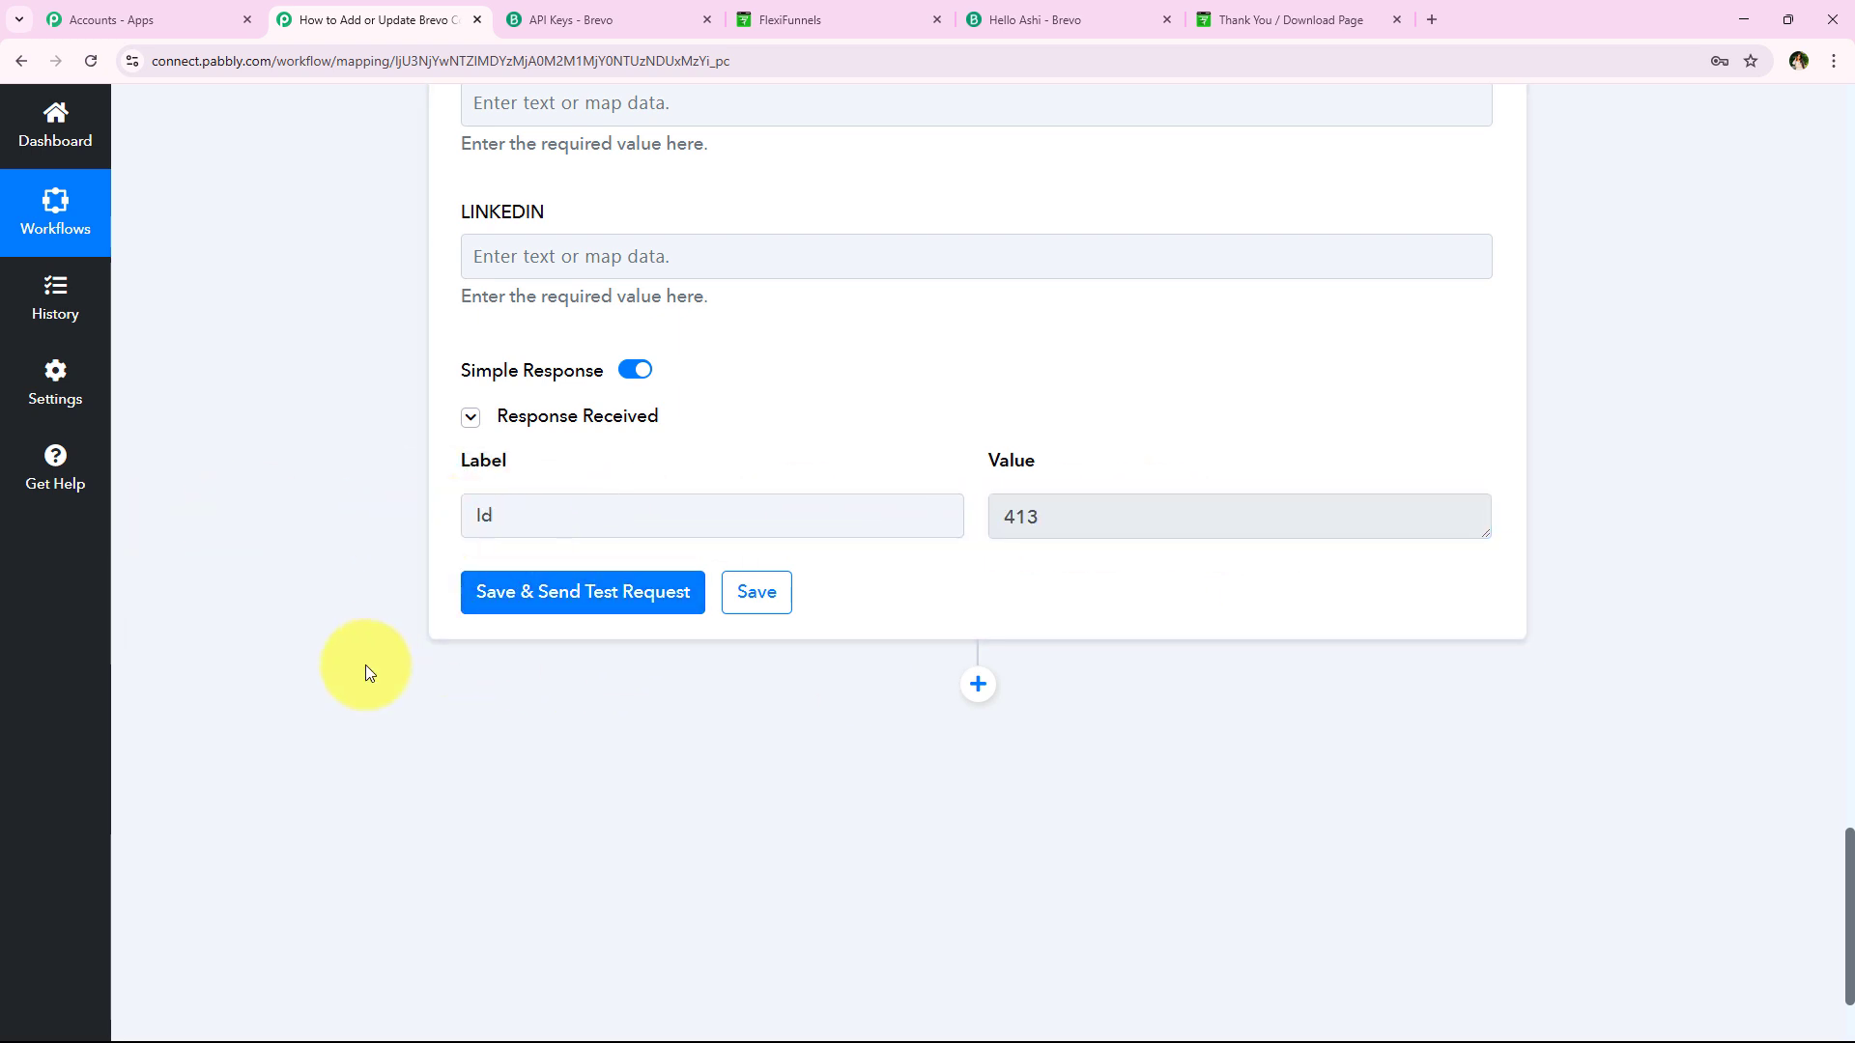
Collapse the Brevo Create or Update Contact step and close the Brevo API keys page
scroll(402, 542, up, 20)
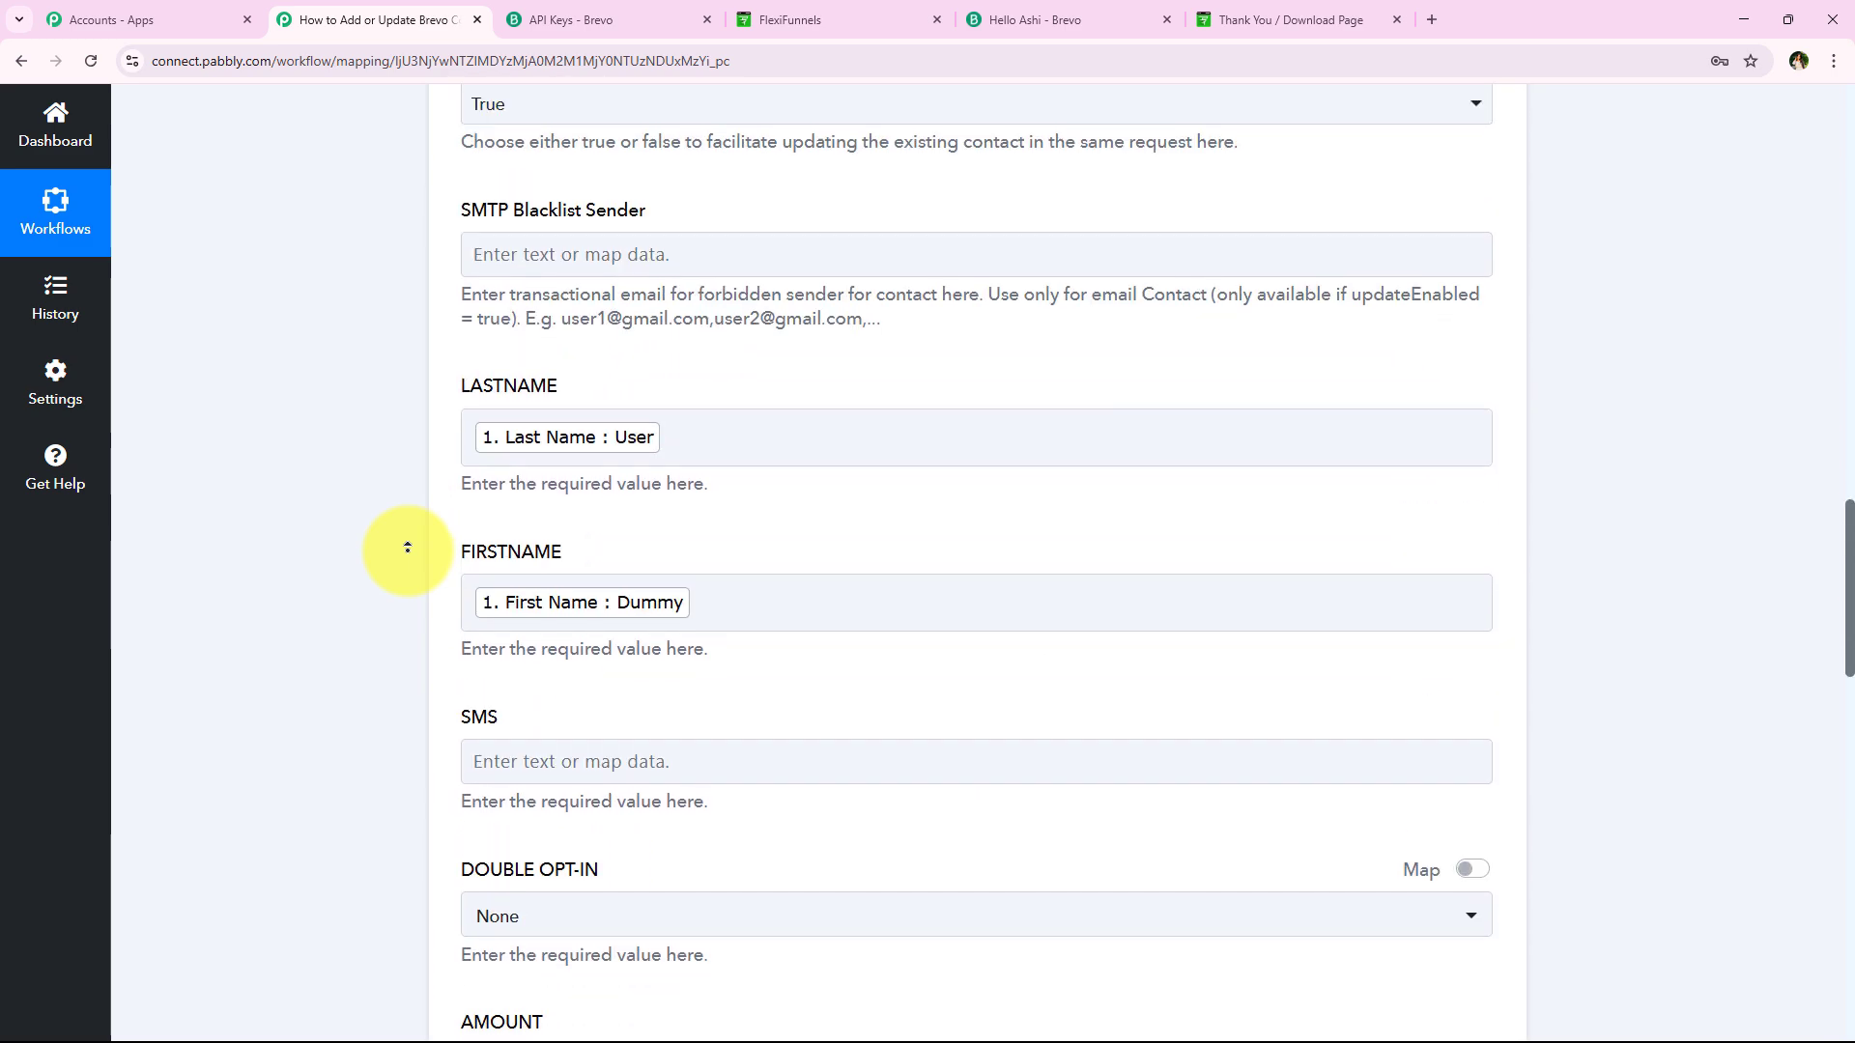
scroll(402, 542, up, 20)
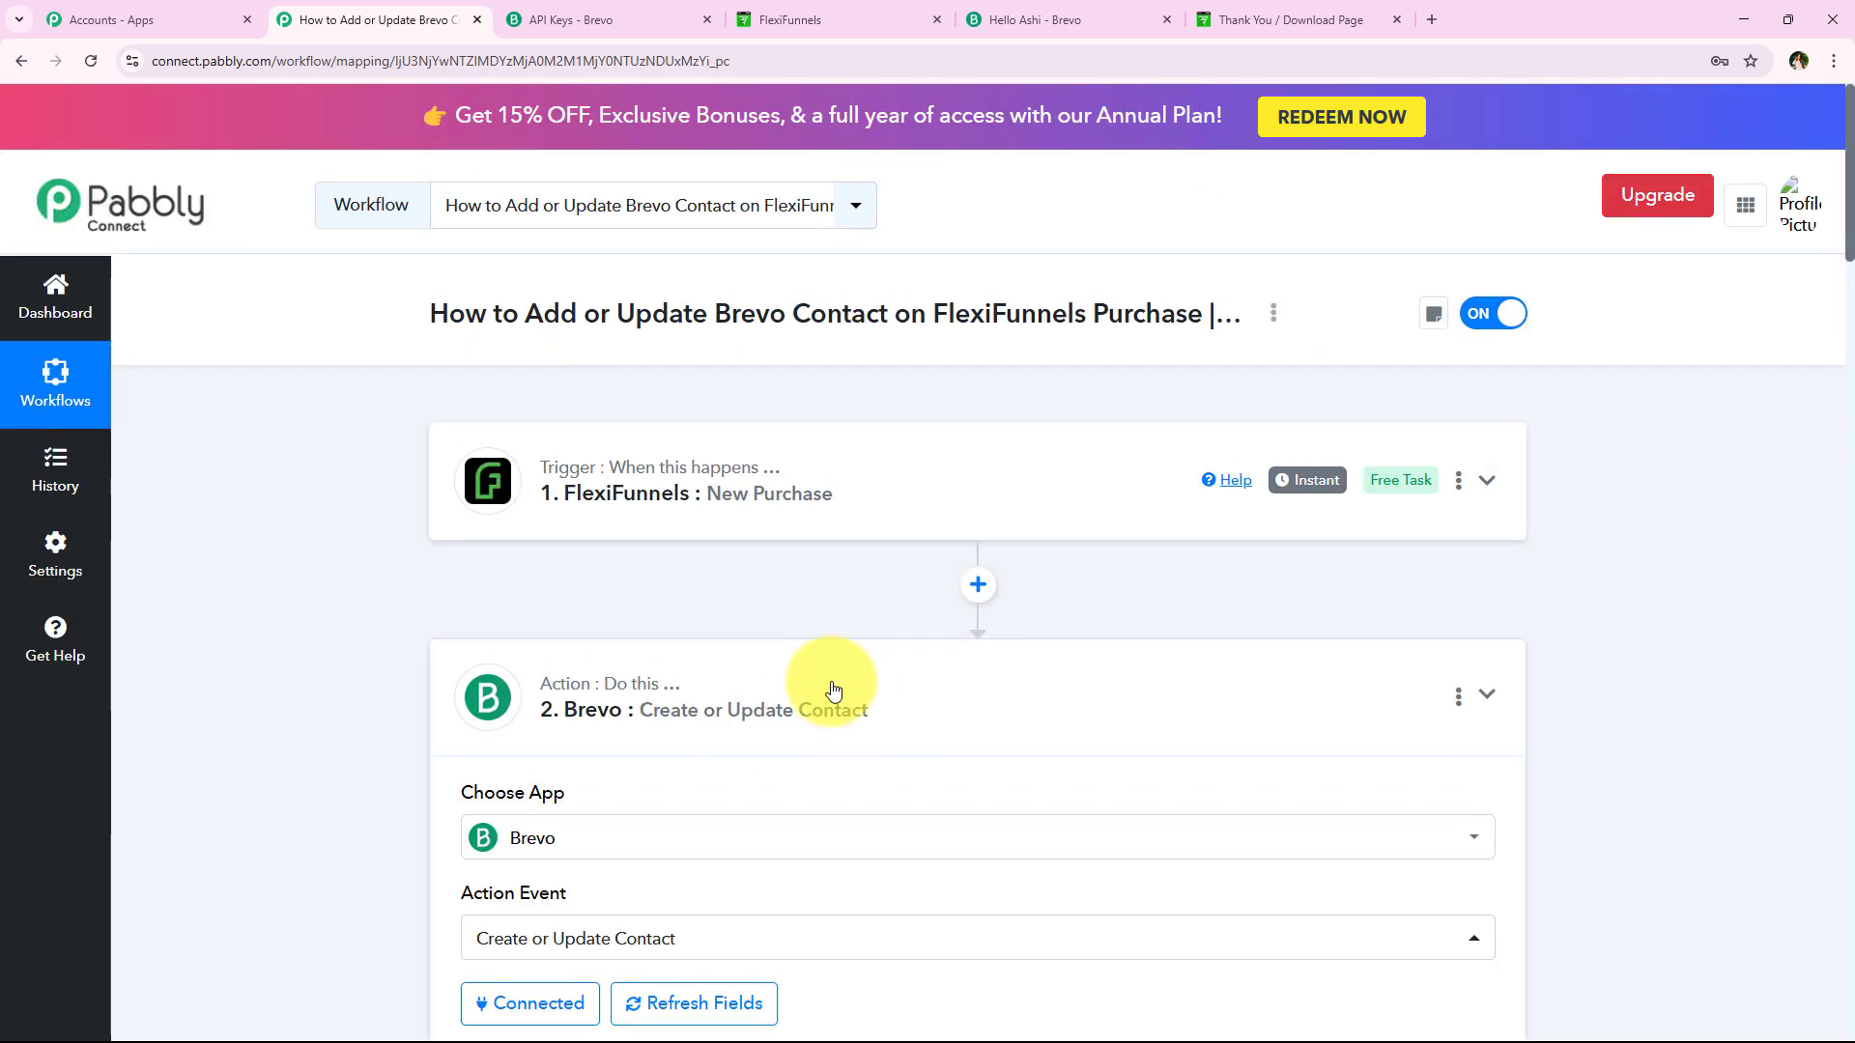
click(834, 689)
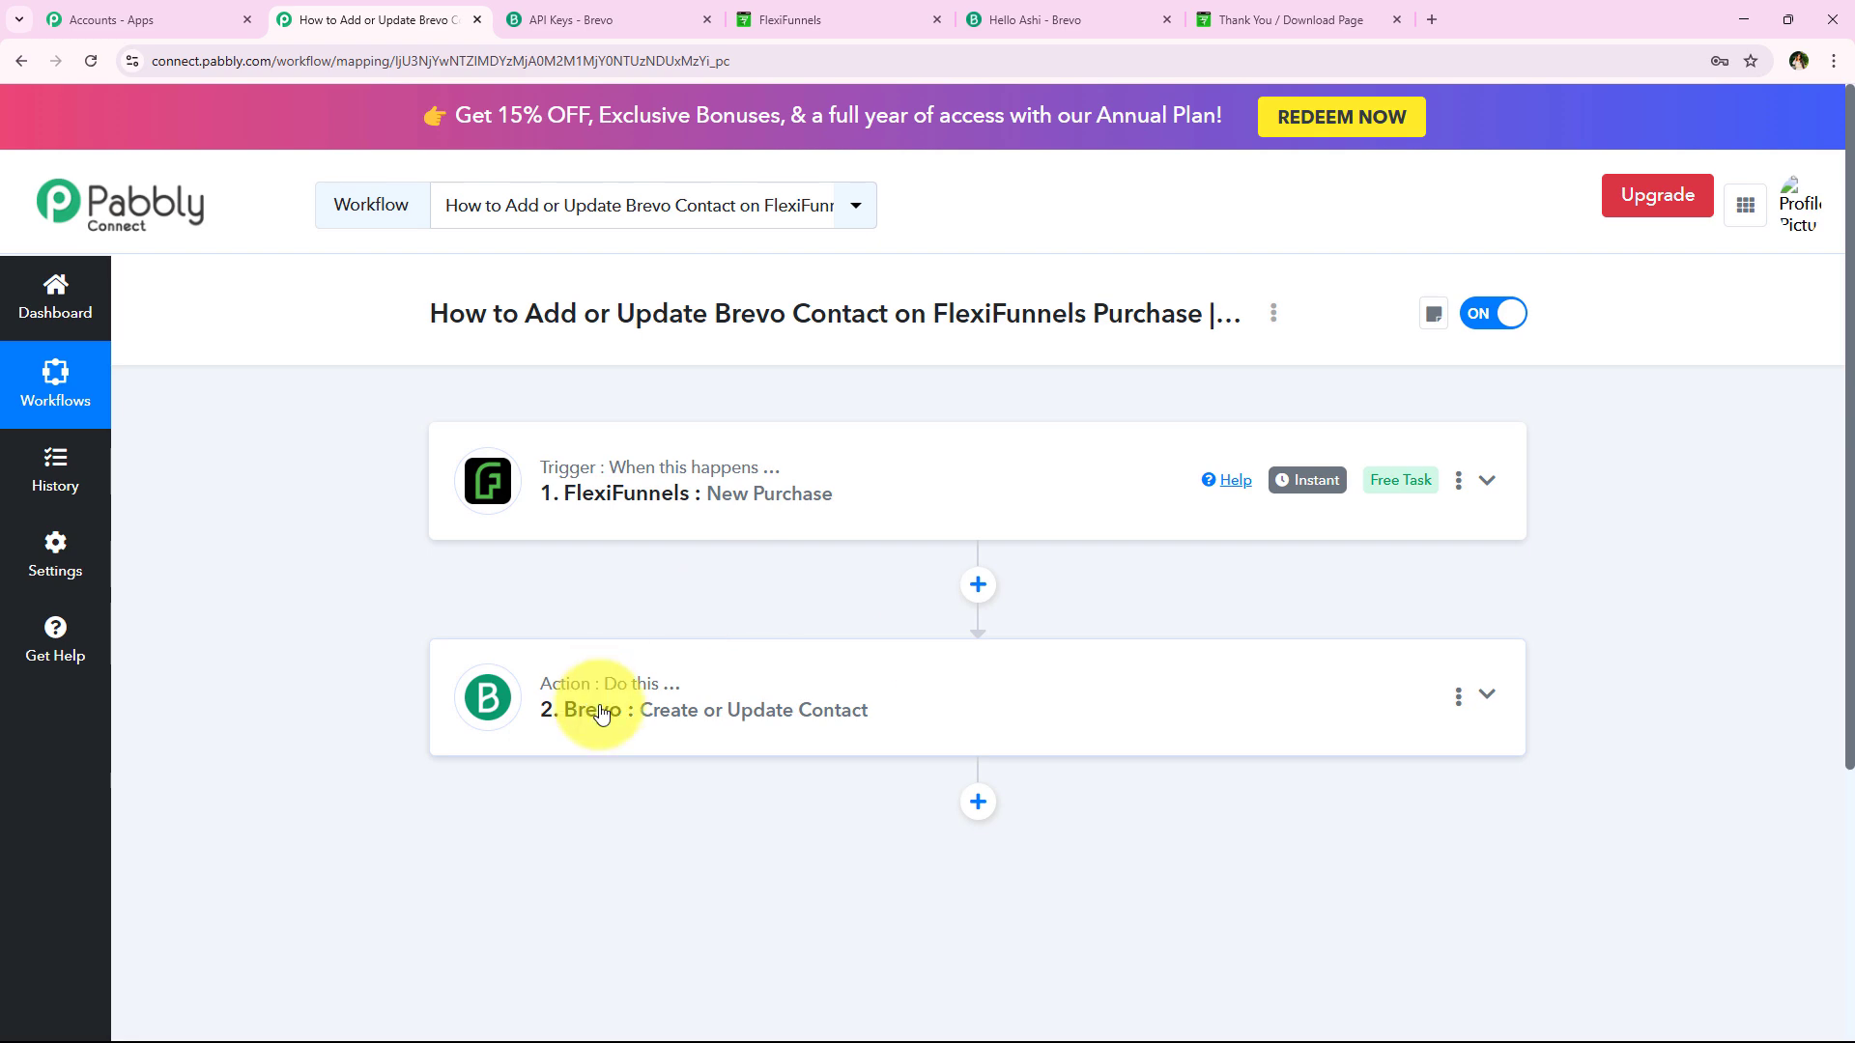
click(706, 19)
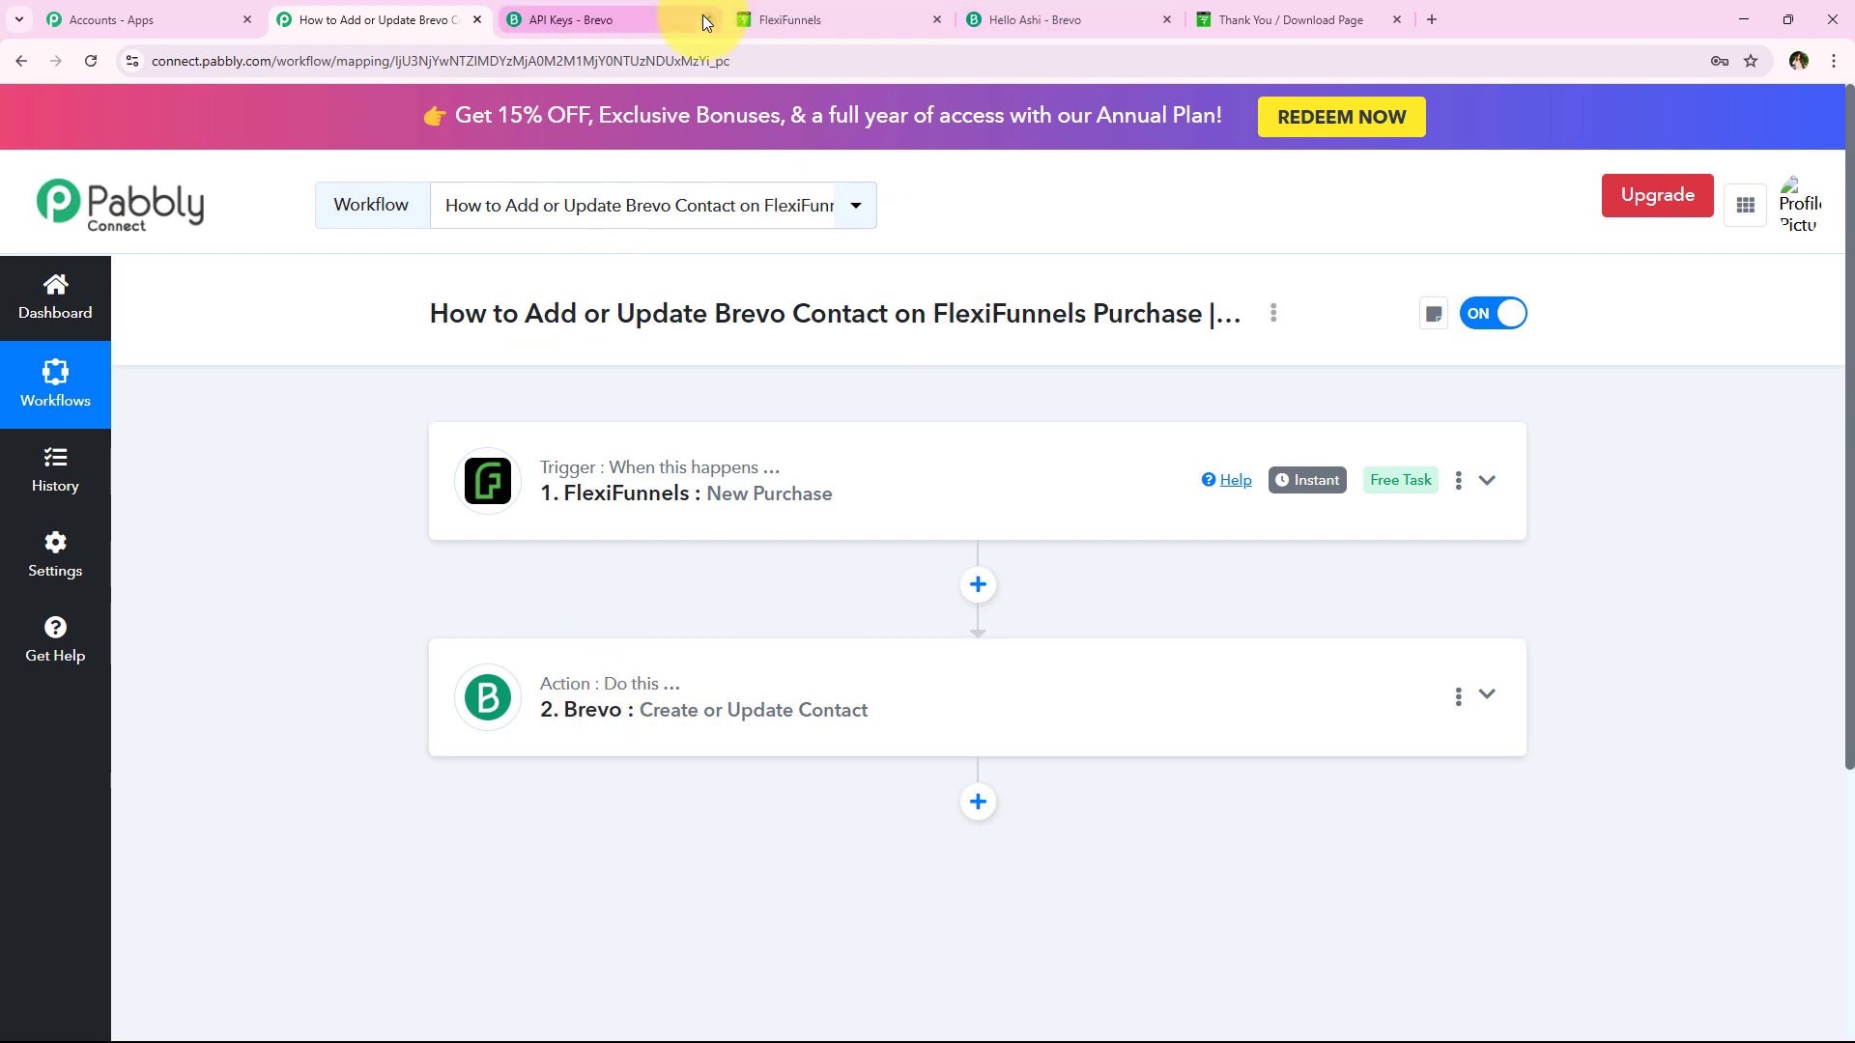
In the Brevo dashboard, show the contacts in the FlexiFunnels list
click(874, 12)
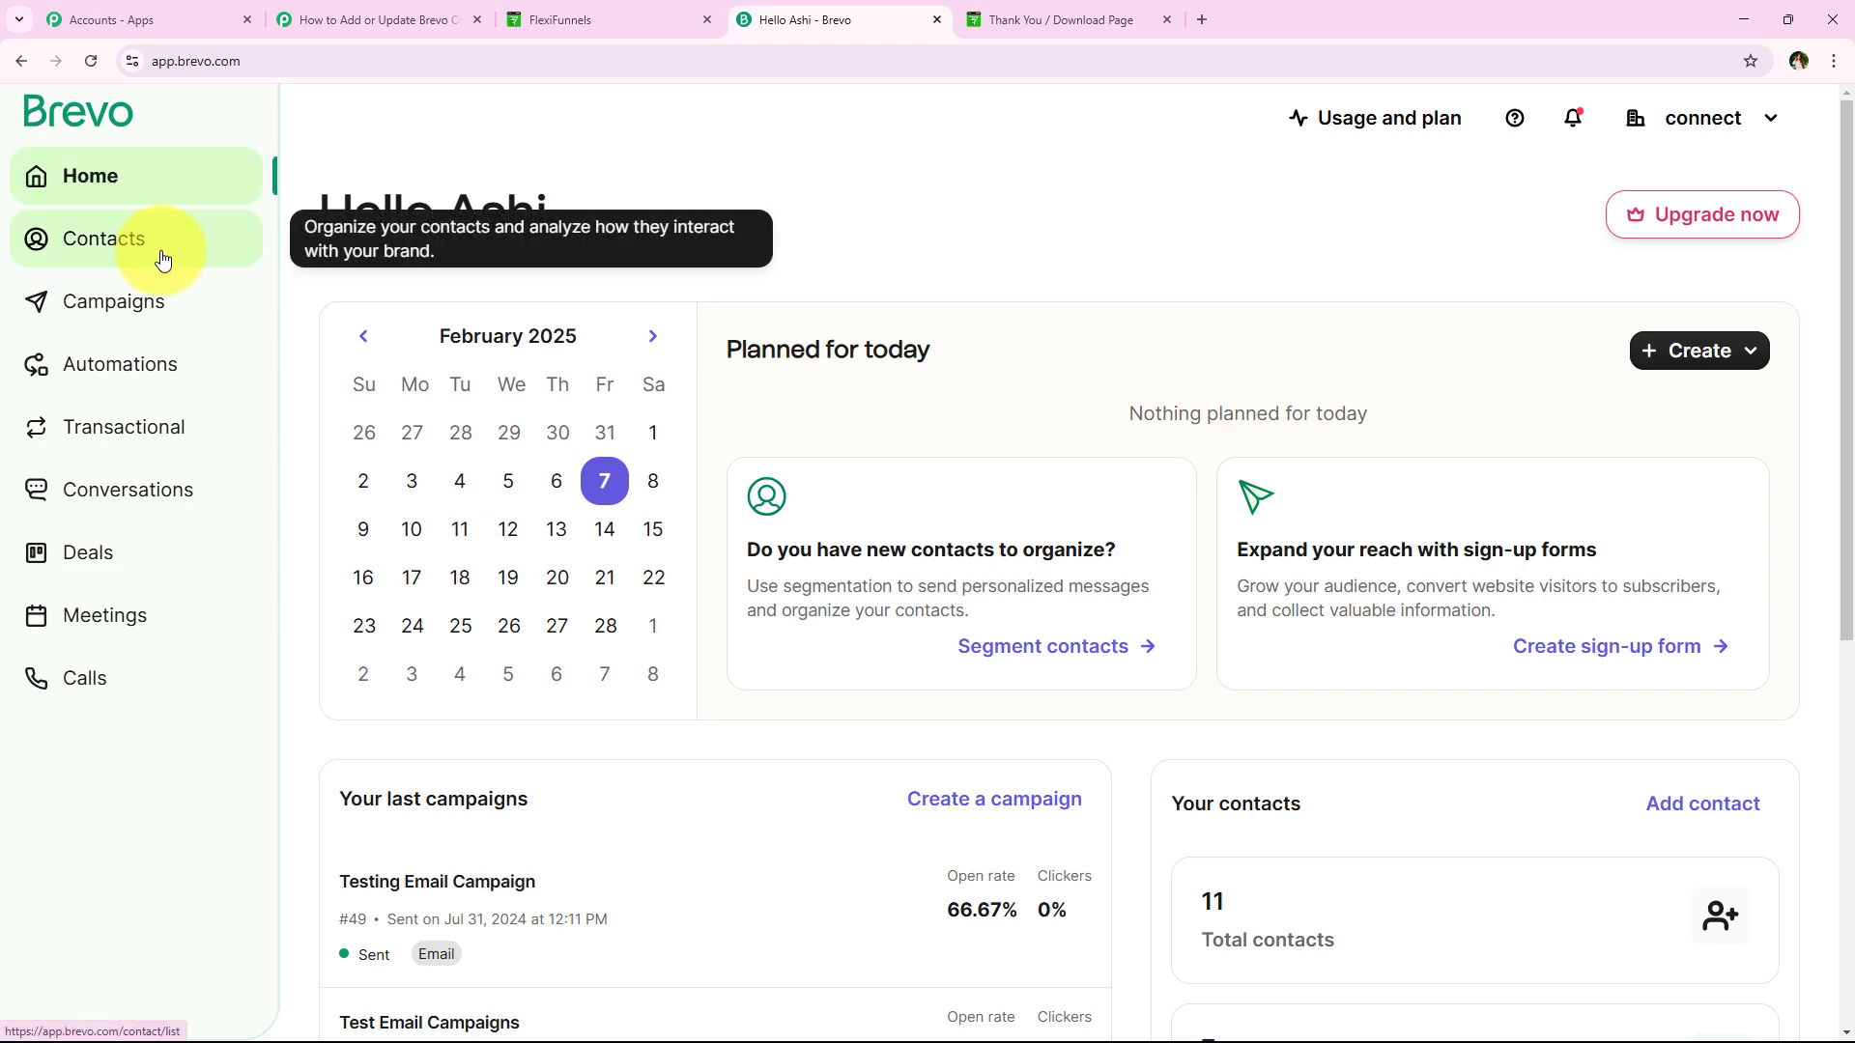
click(123, 255)
click(117, 316)
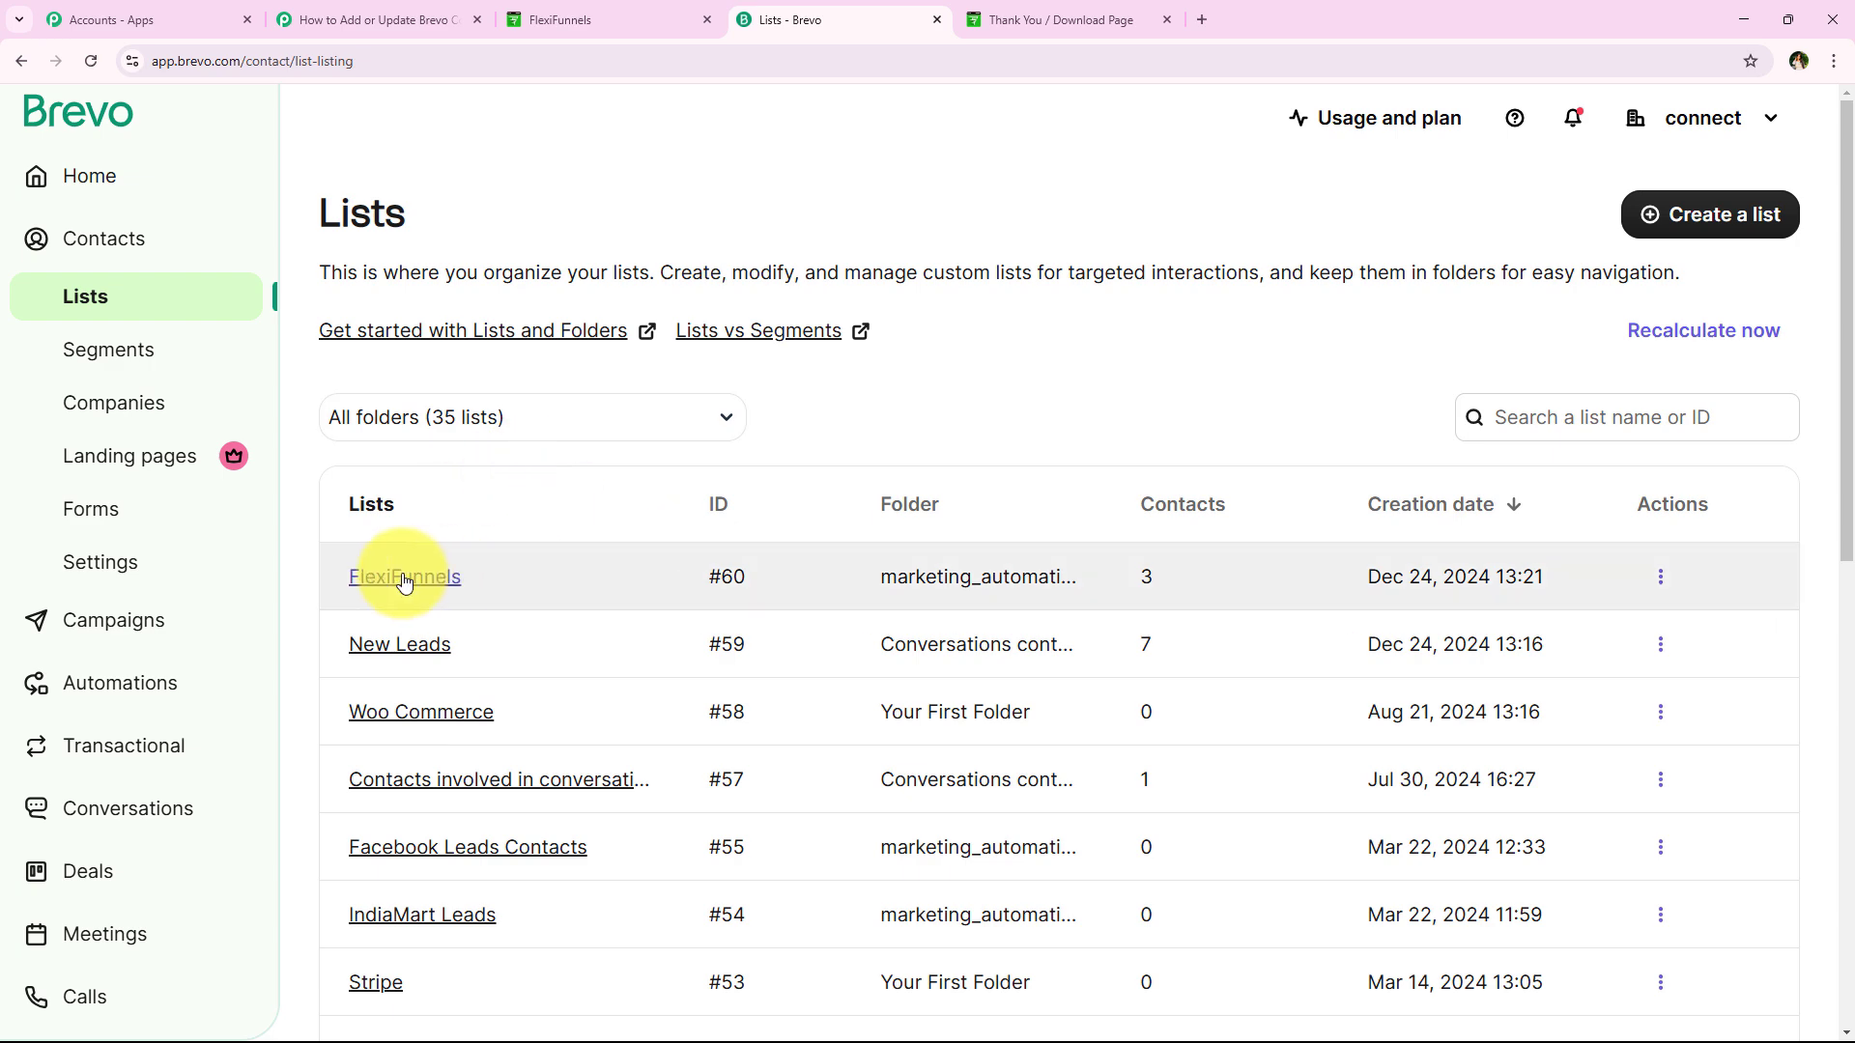
click(443, 576)
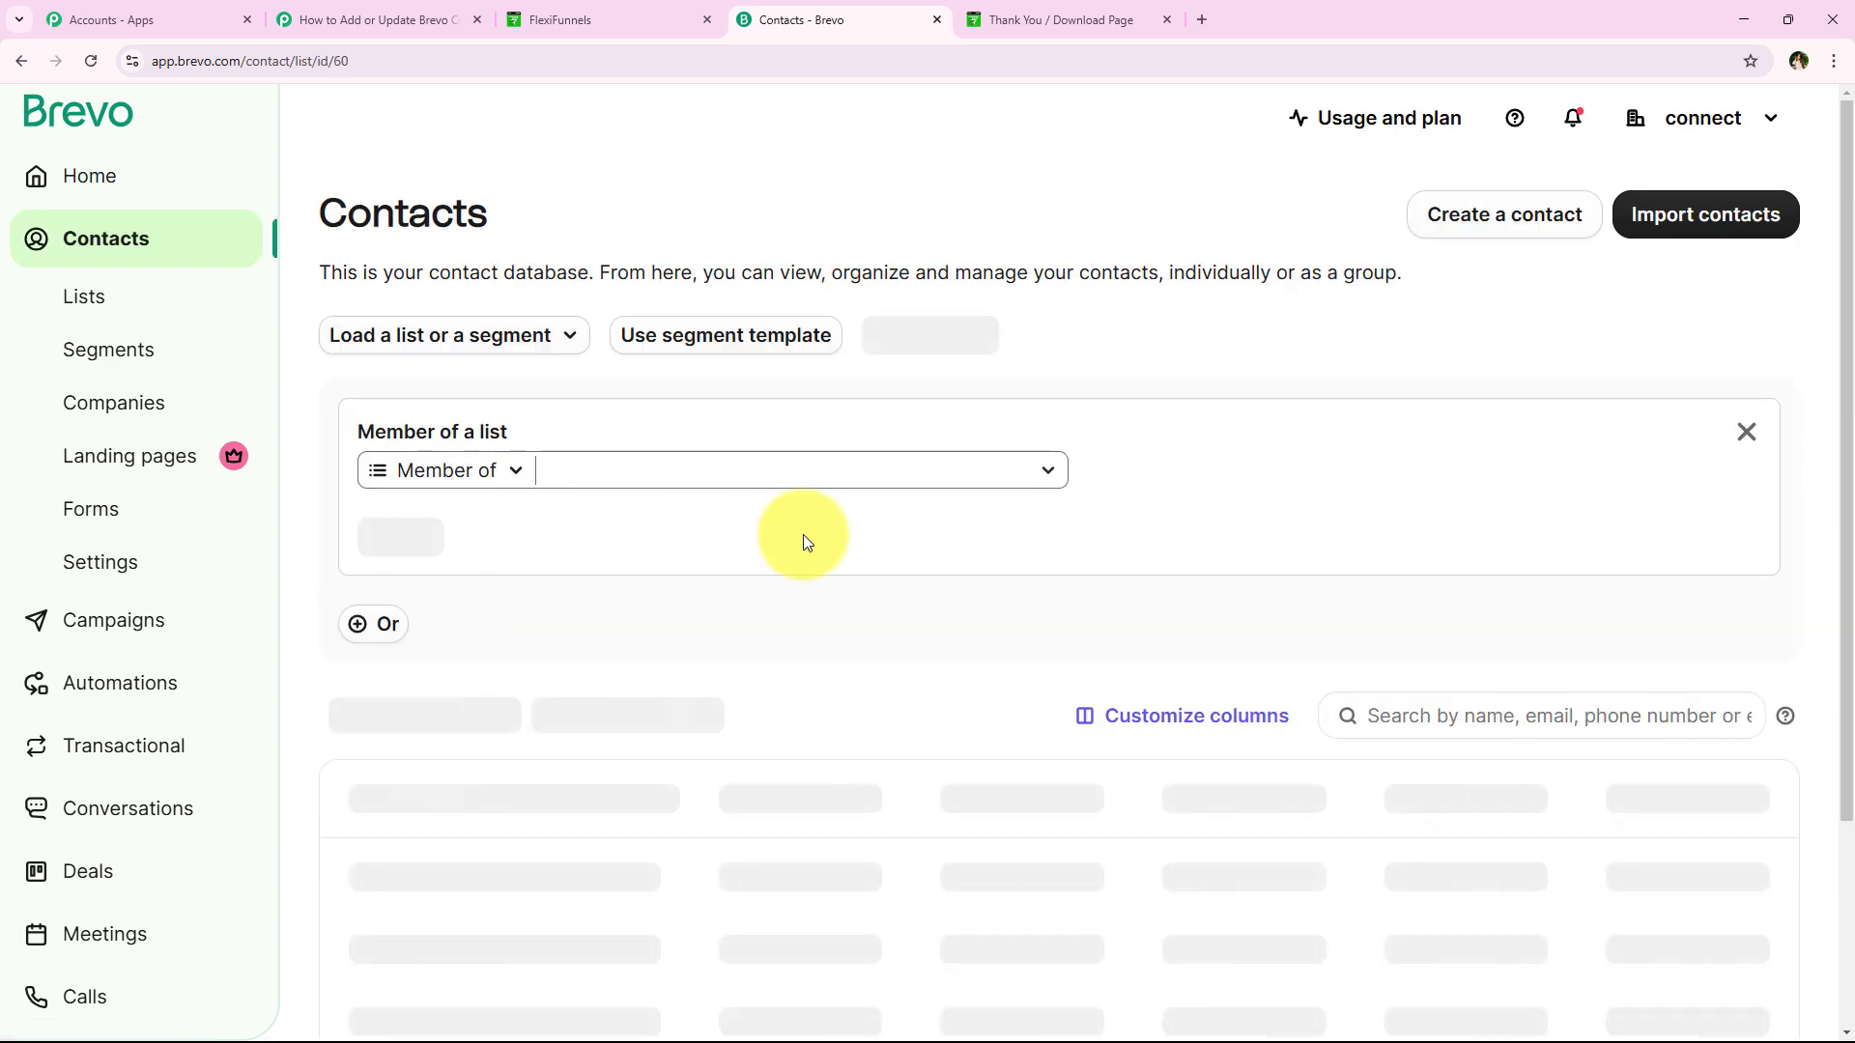
scroll(803, 536, down, 3)
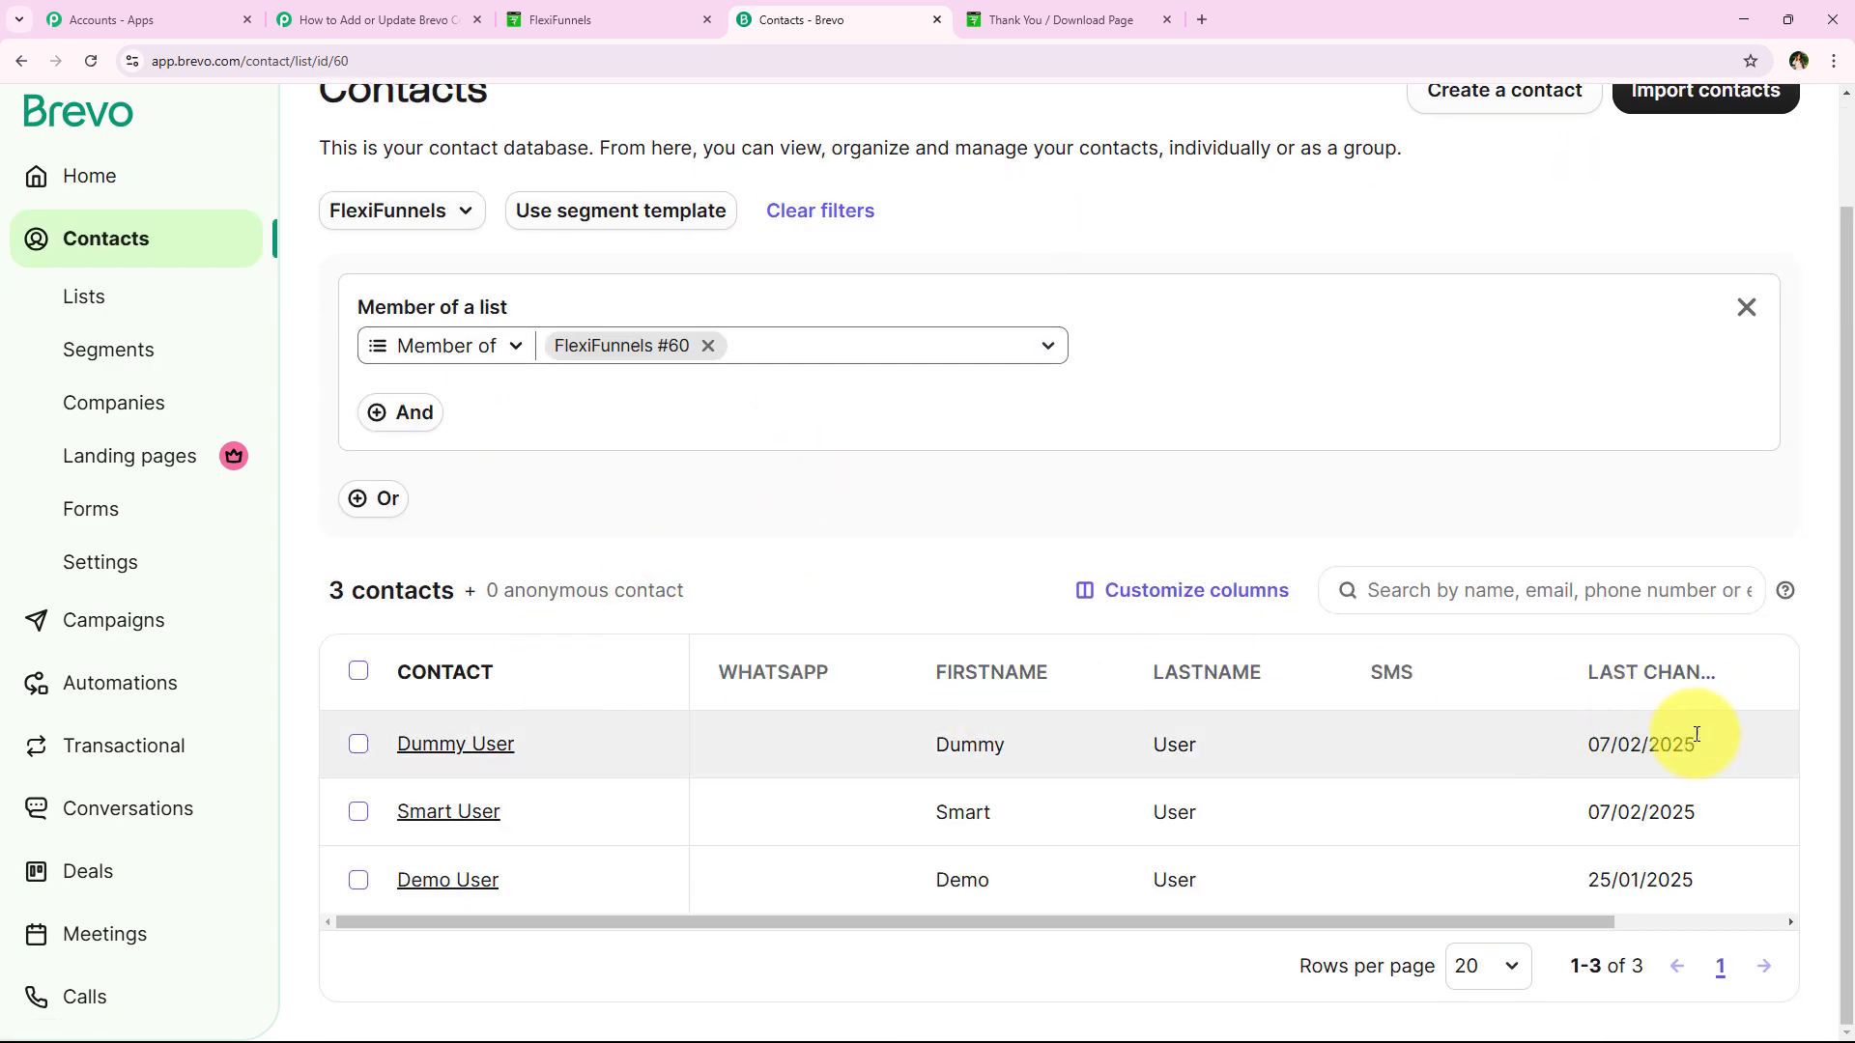
Review the Dummy User contact's details, then return to the Pabbly Connect workflow
click(443, 744)
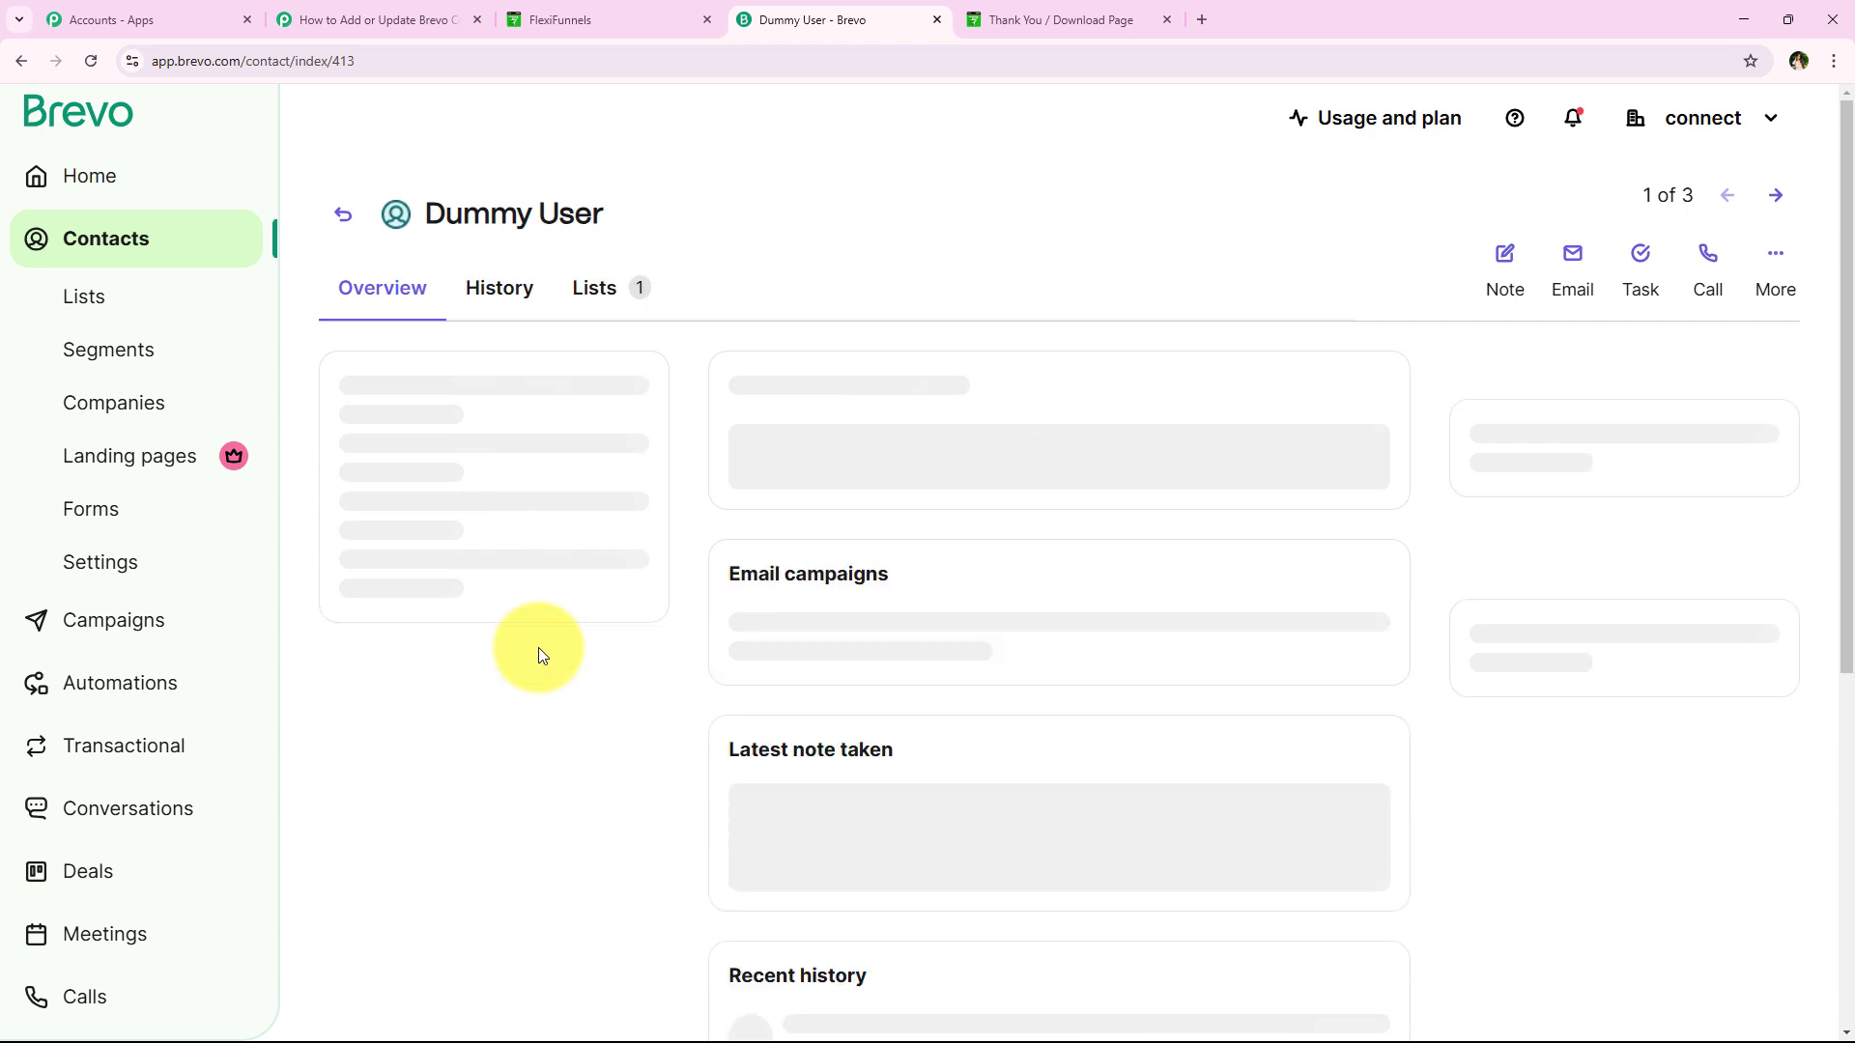
scroll(565, 706, down, 1)
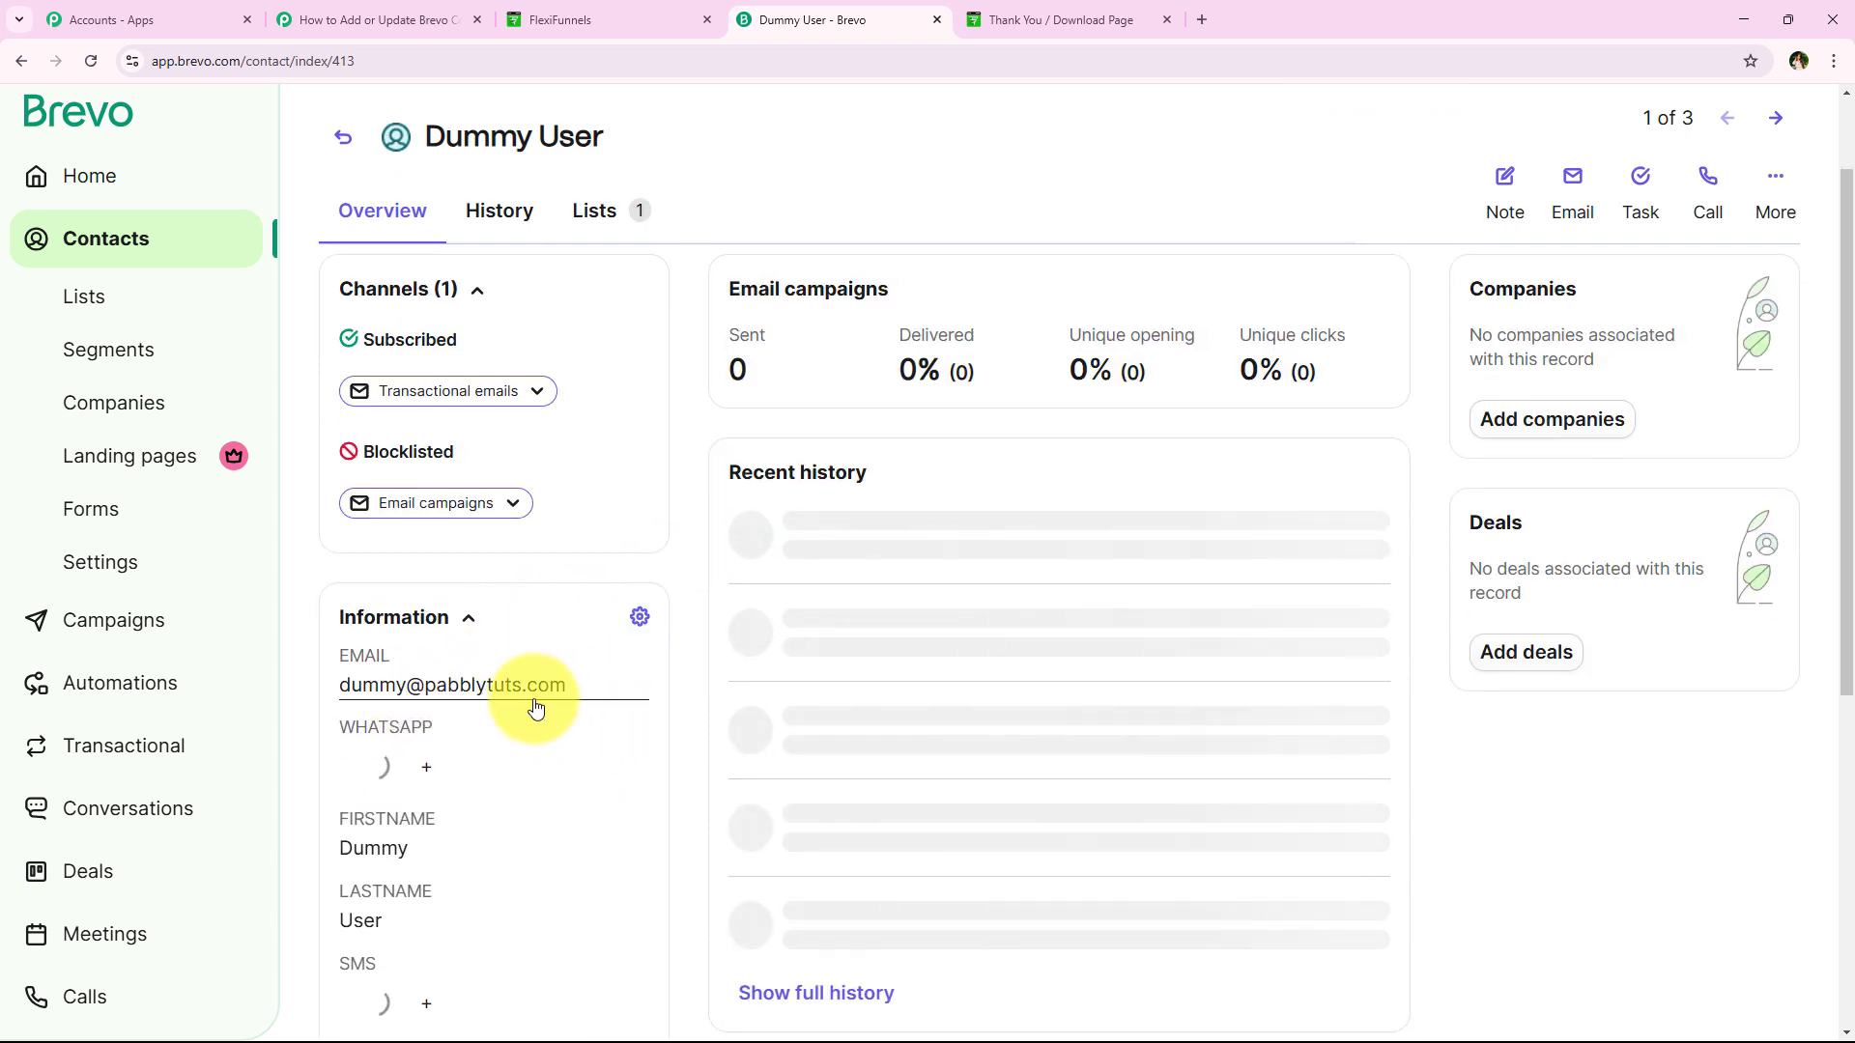
scroll(562, 699, down, 3)
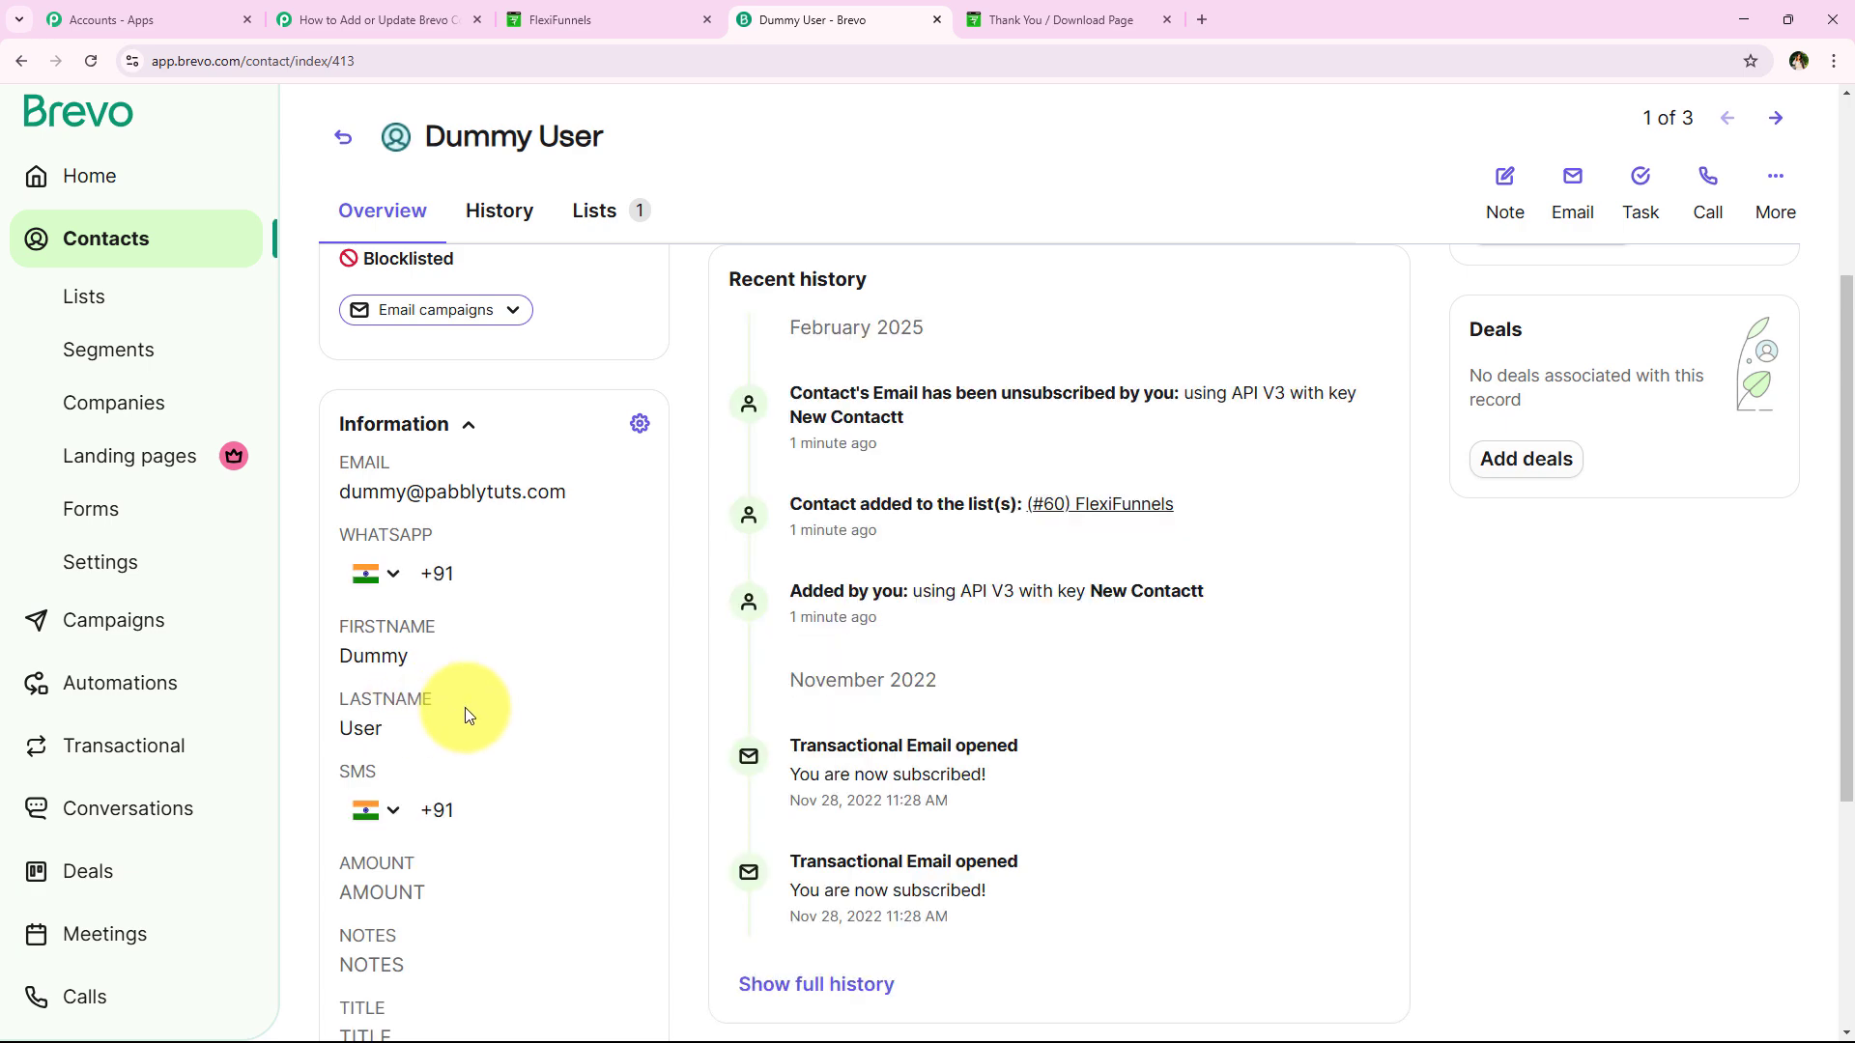
scroll(465, 713, up, 5)
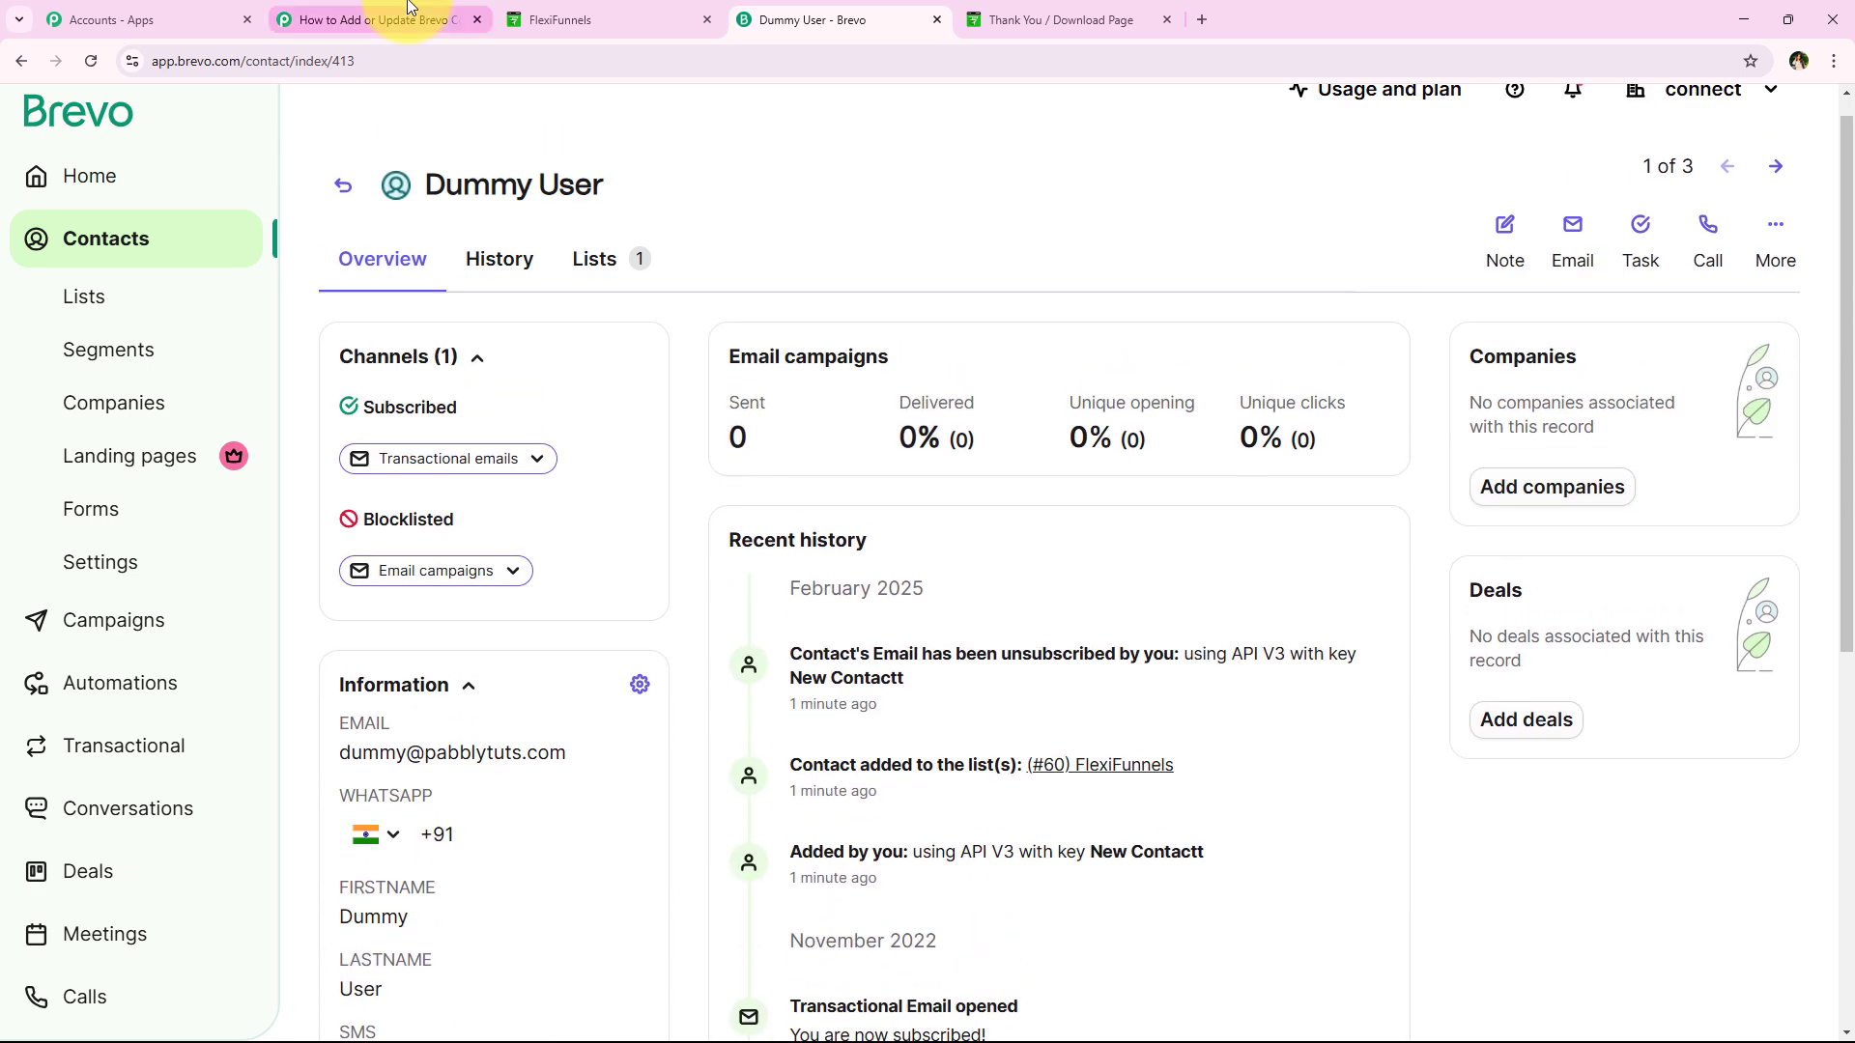
click(408, 8)
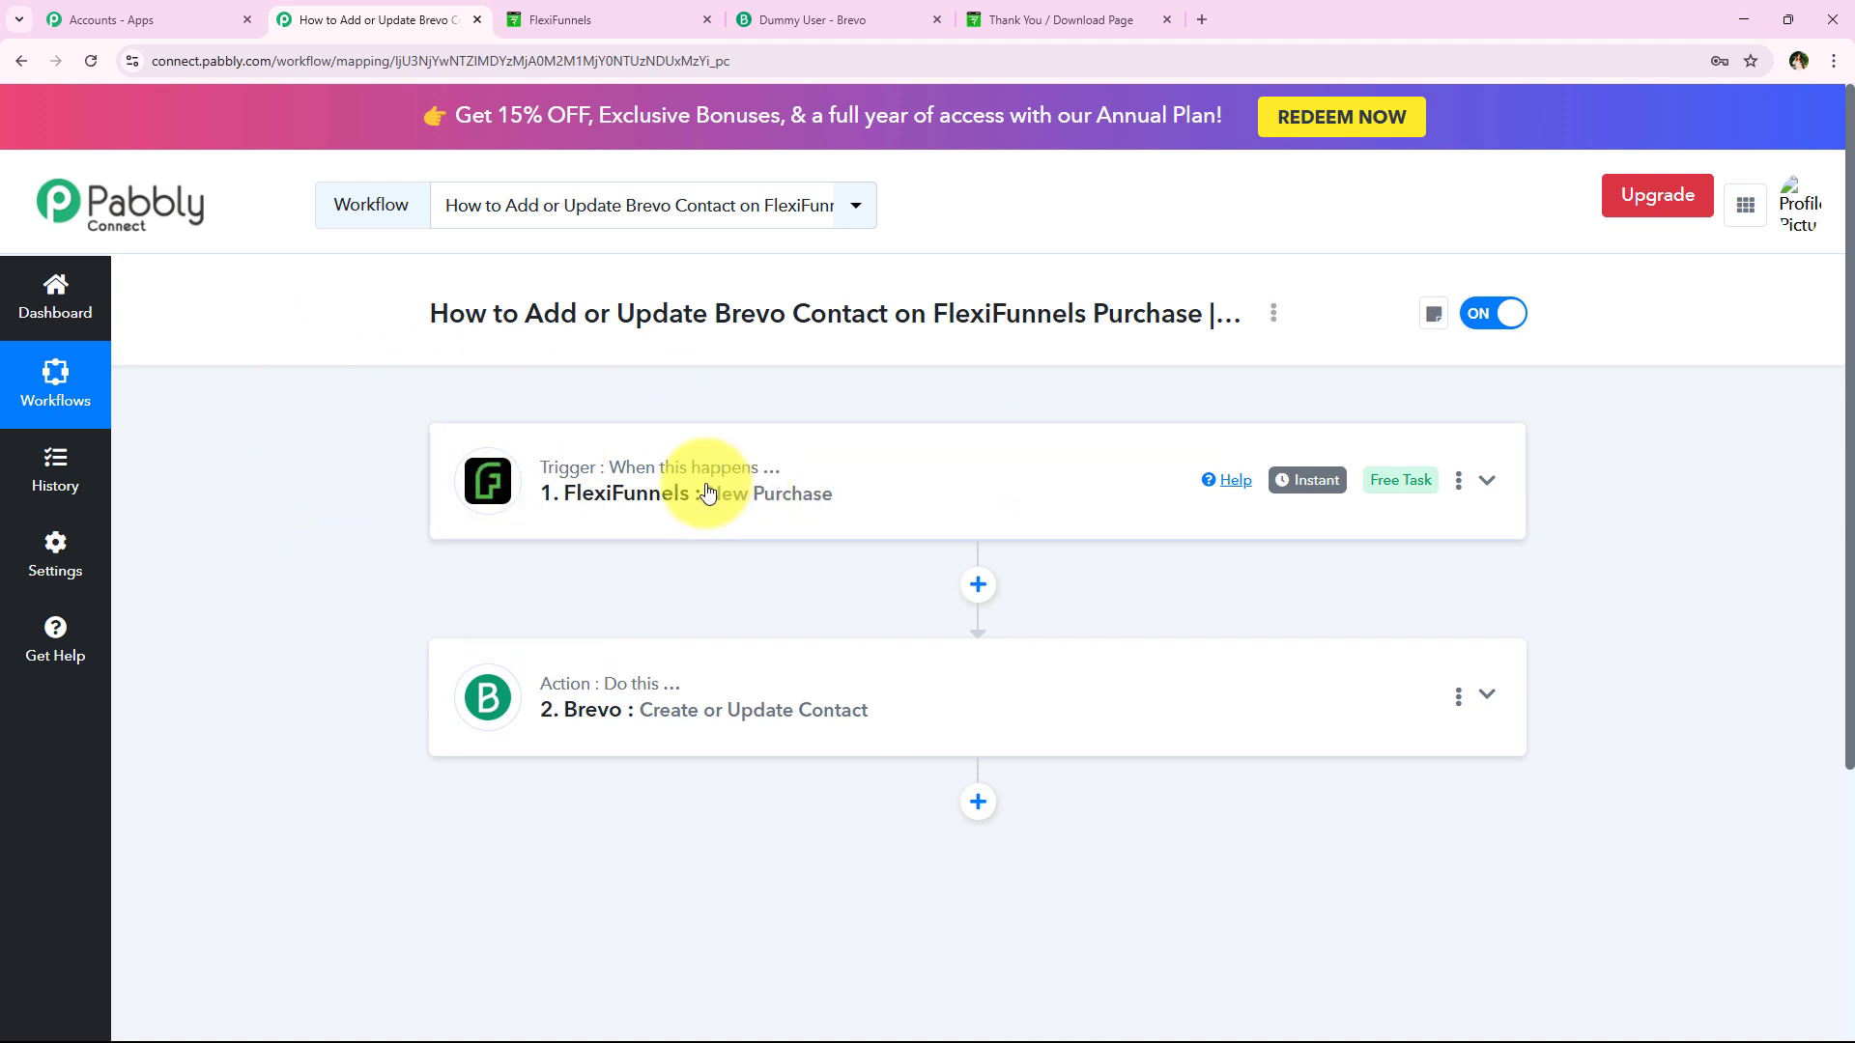
Expand and collapse the FlexiFunnels New Purchase trigger, then go to the FlexiFunnels checkout page
drag(707, 492, 565, 503)
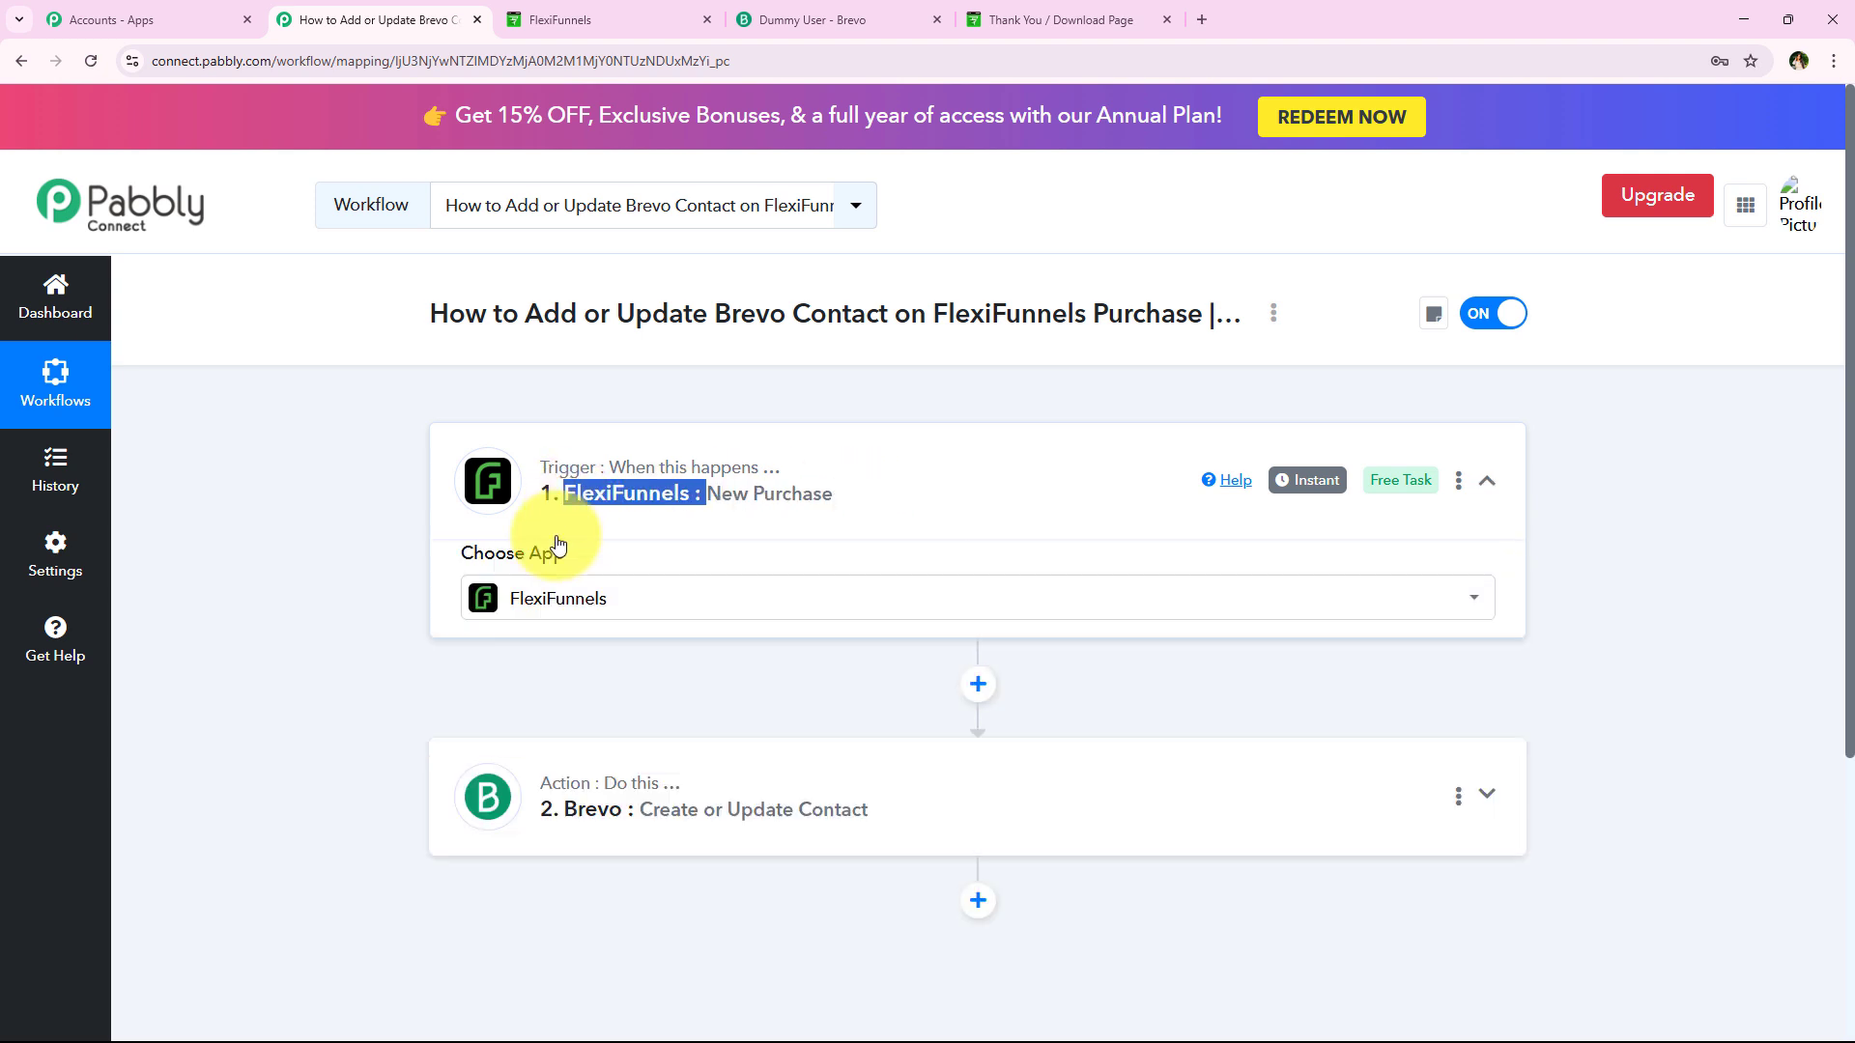
click(566, 504)
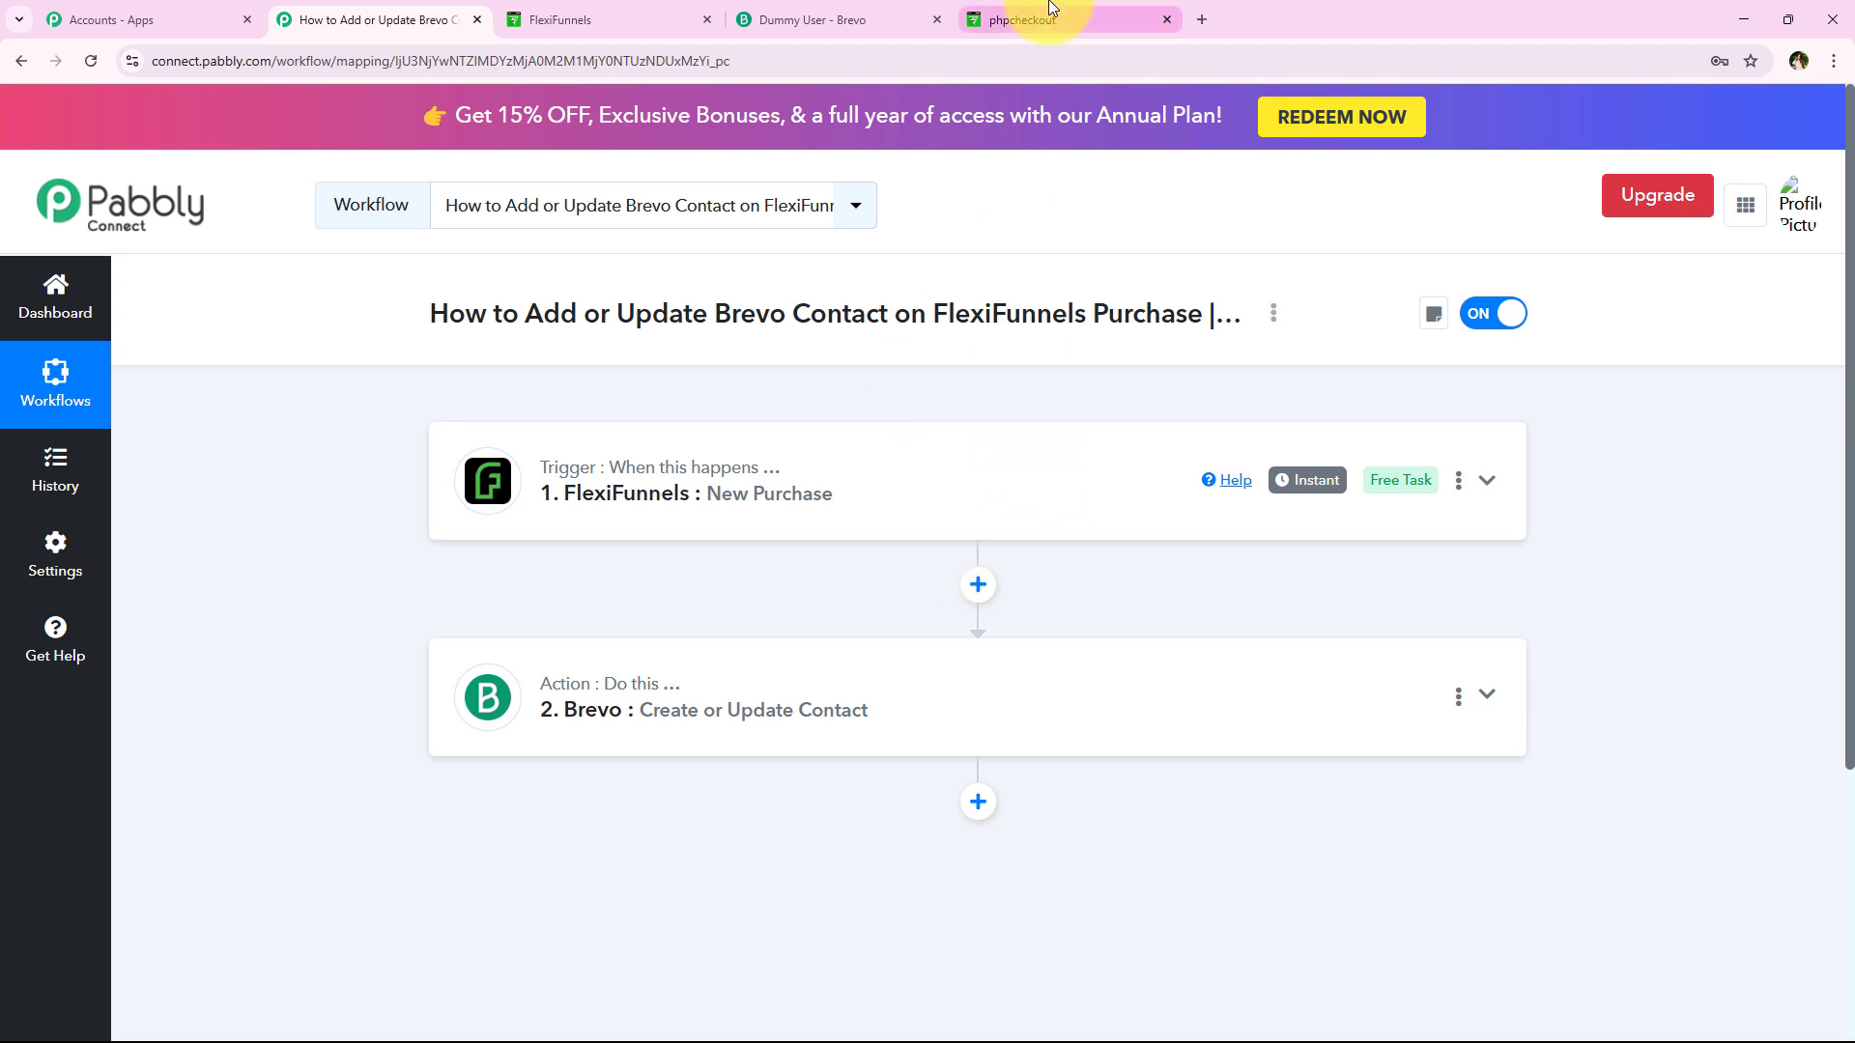
click(1051, 7)
Autofill the PHP Programming checkout's buyer details from the saved Test entry
scroll(609, 506, up, 2)
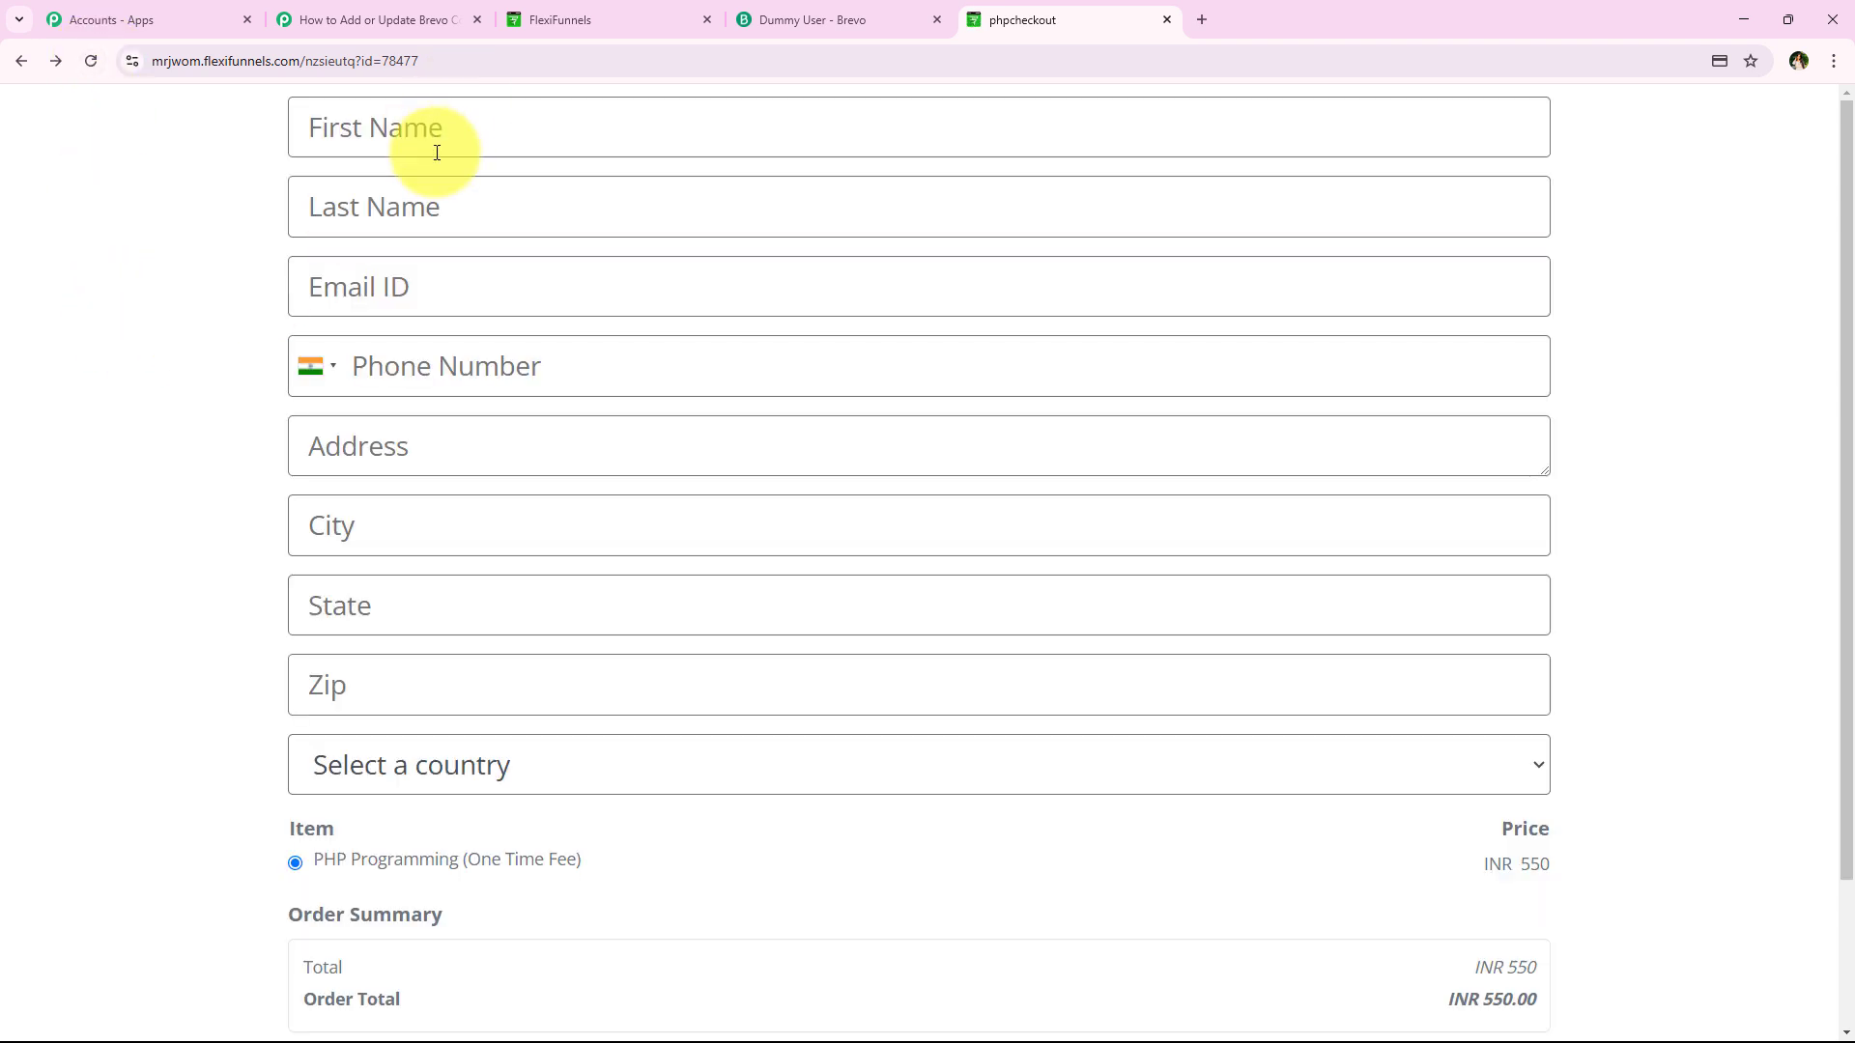
click(437, 153)
click(455, 144)
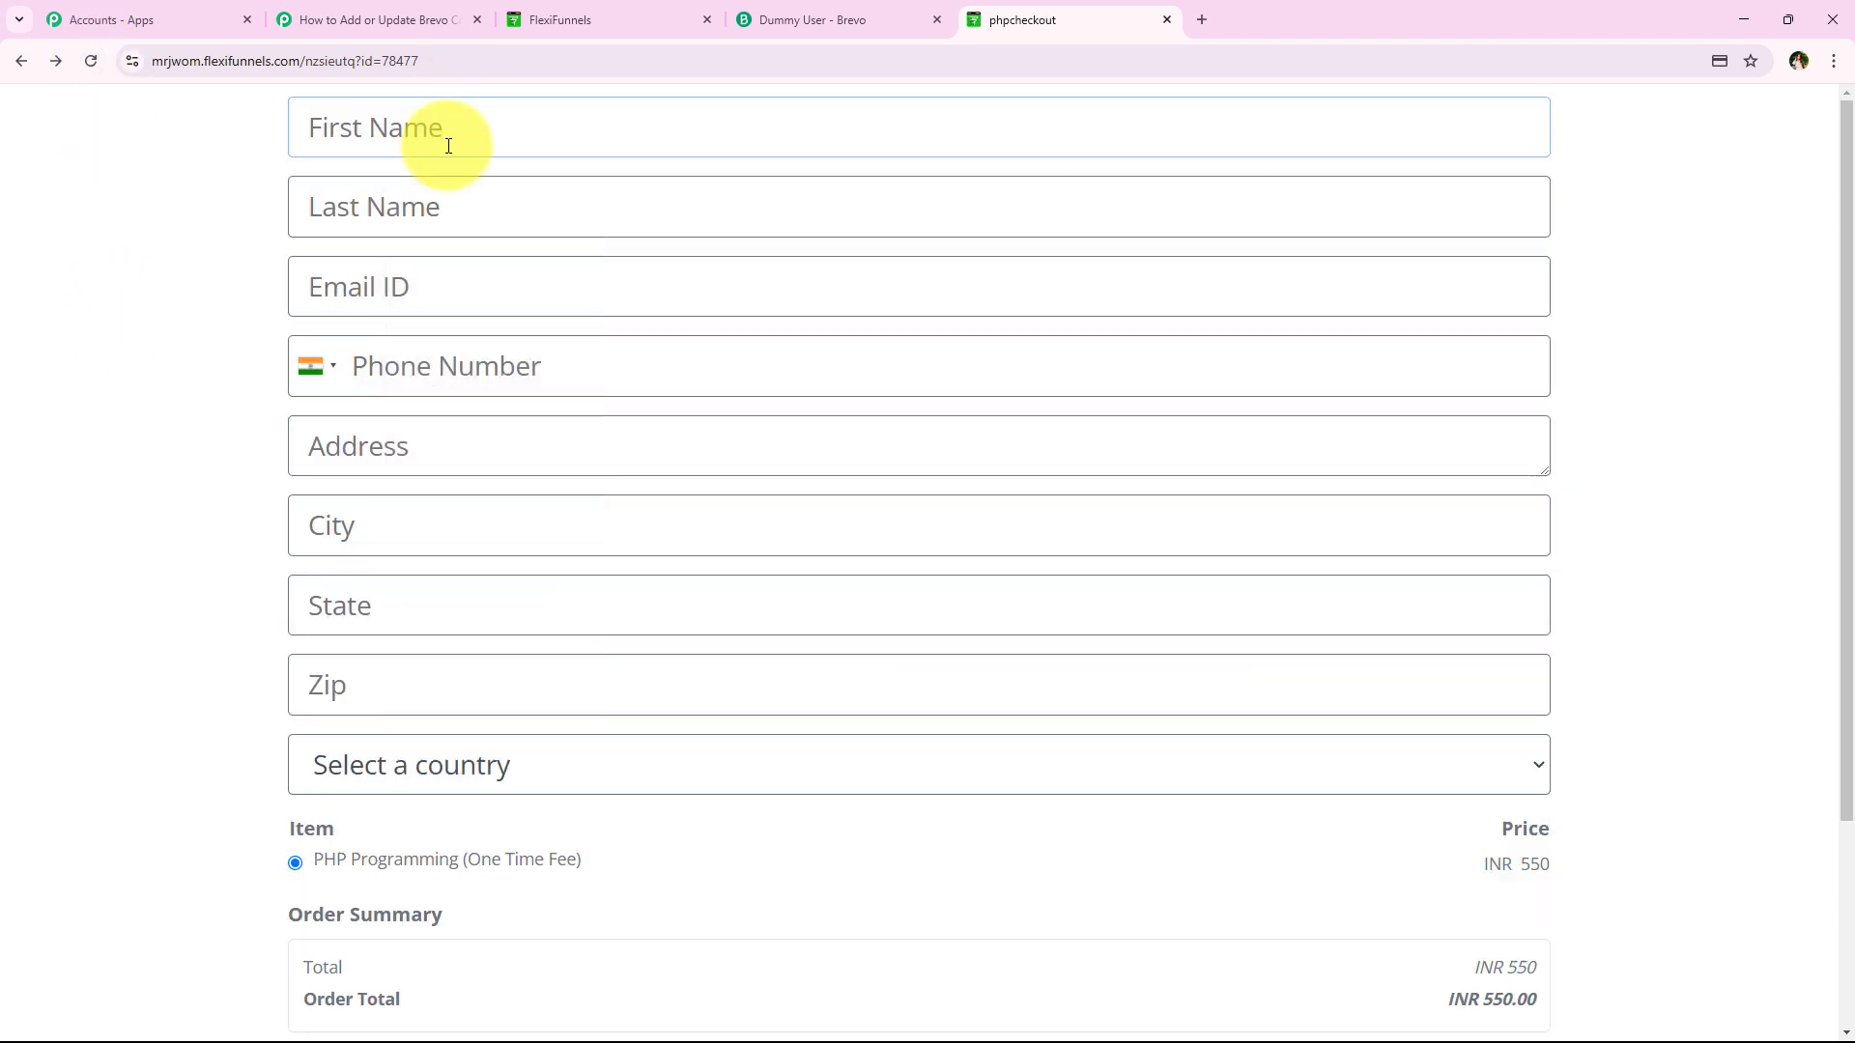
click(455, 145)
click(449, 248)
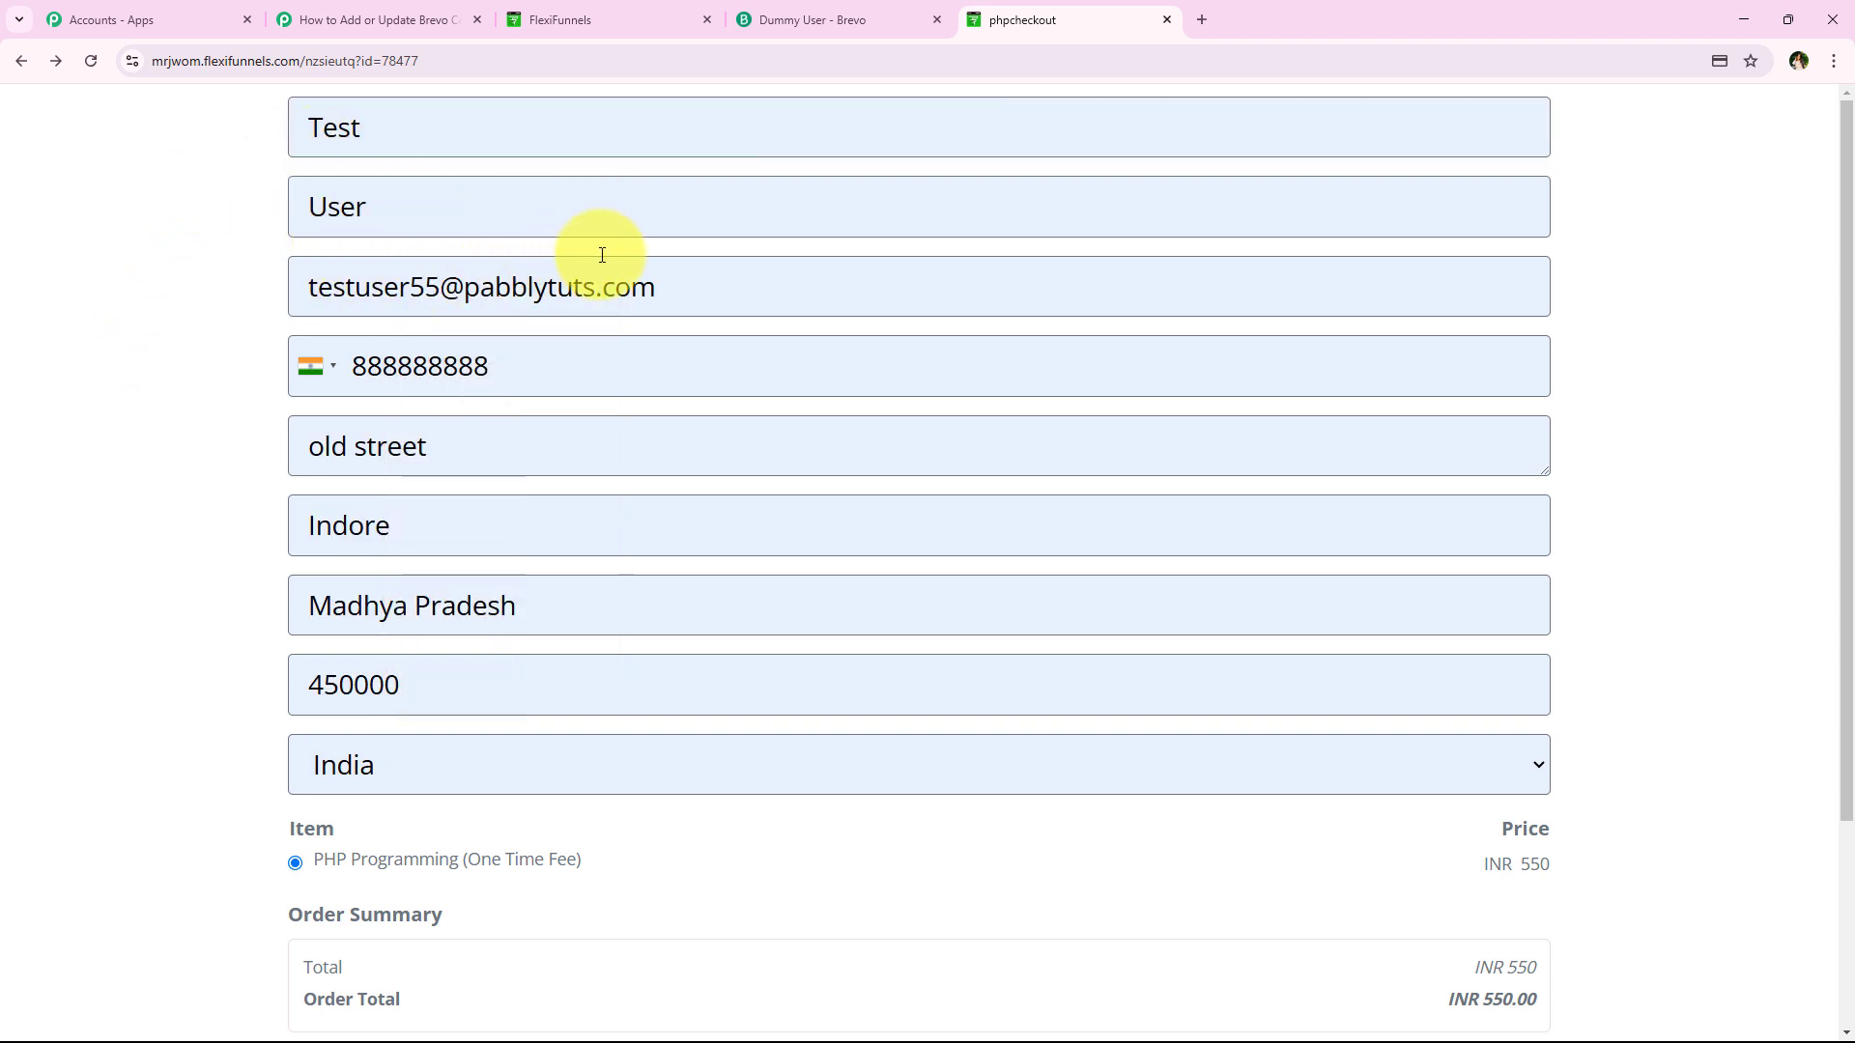
Fill in the saved test card with ZIP code 46203, then return to the Brevo contact page
scroll(181, 693, down, 2)
click(390, 958)
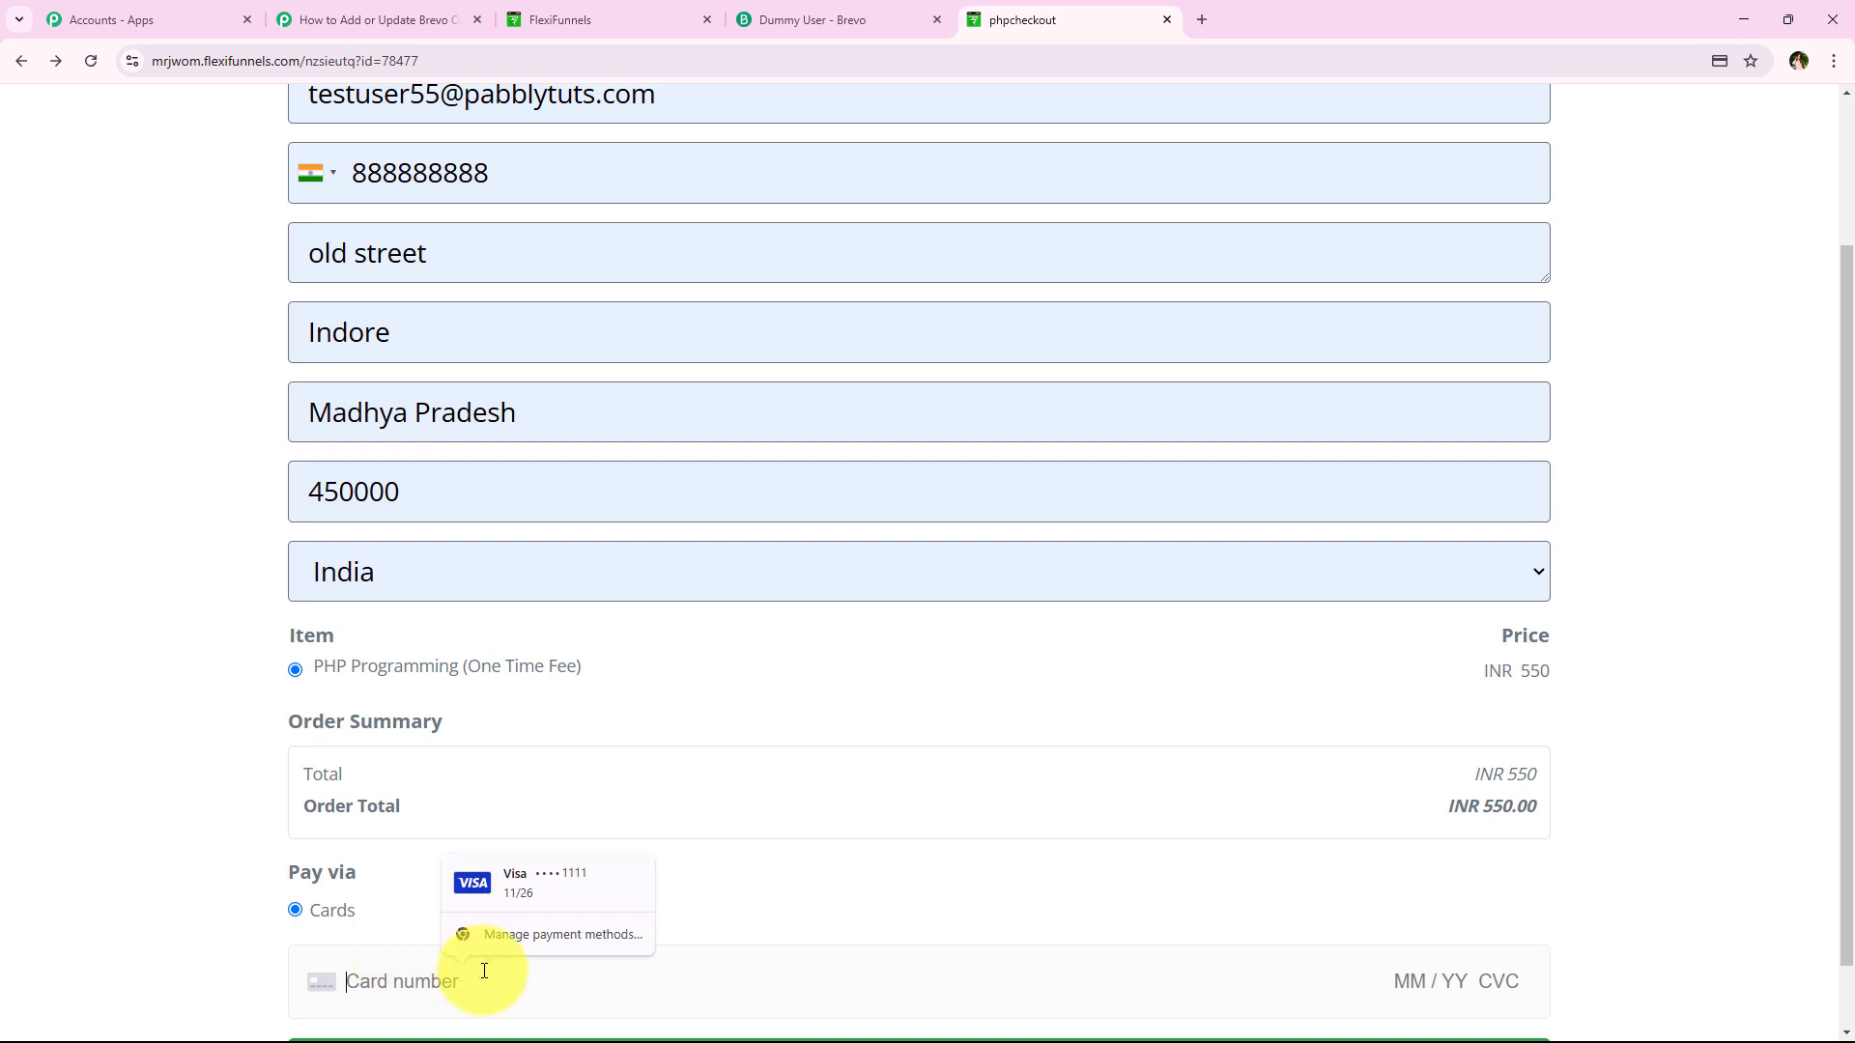
click(526, 881)
click(1509, 903)
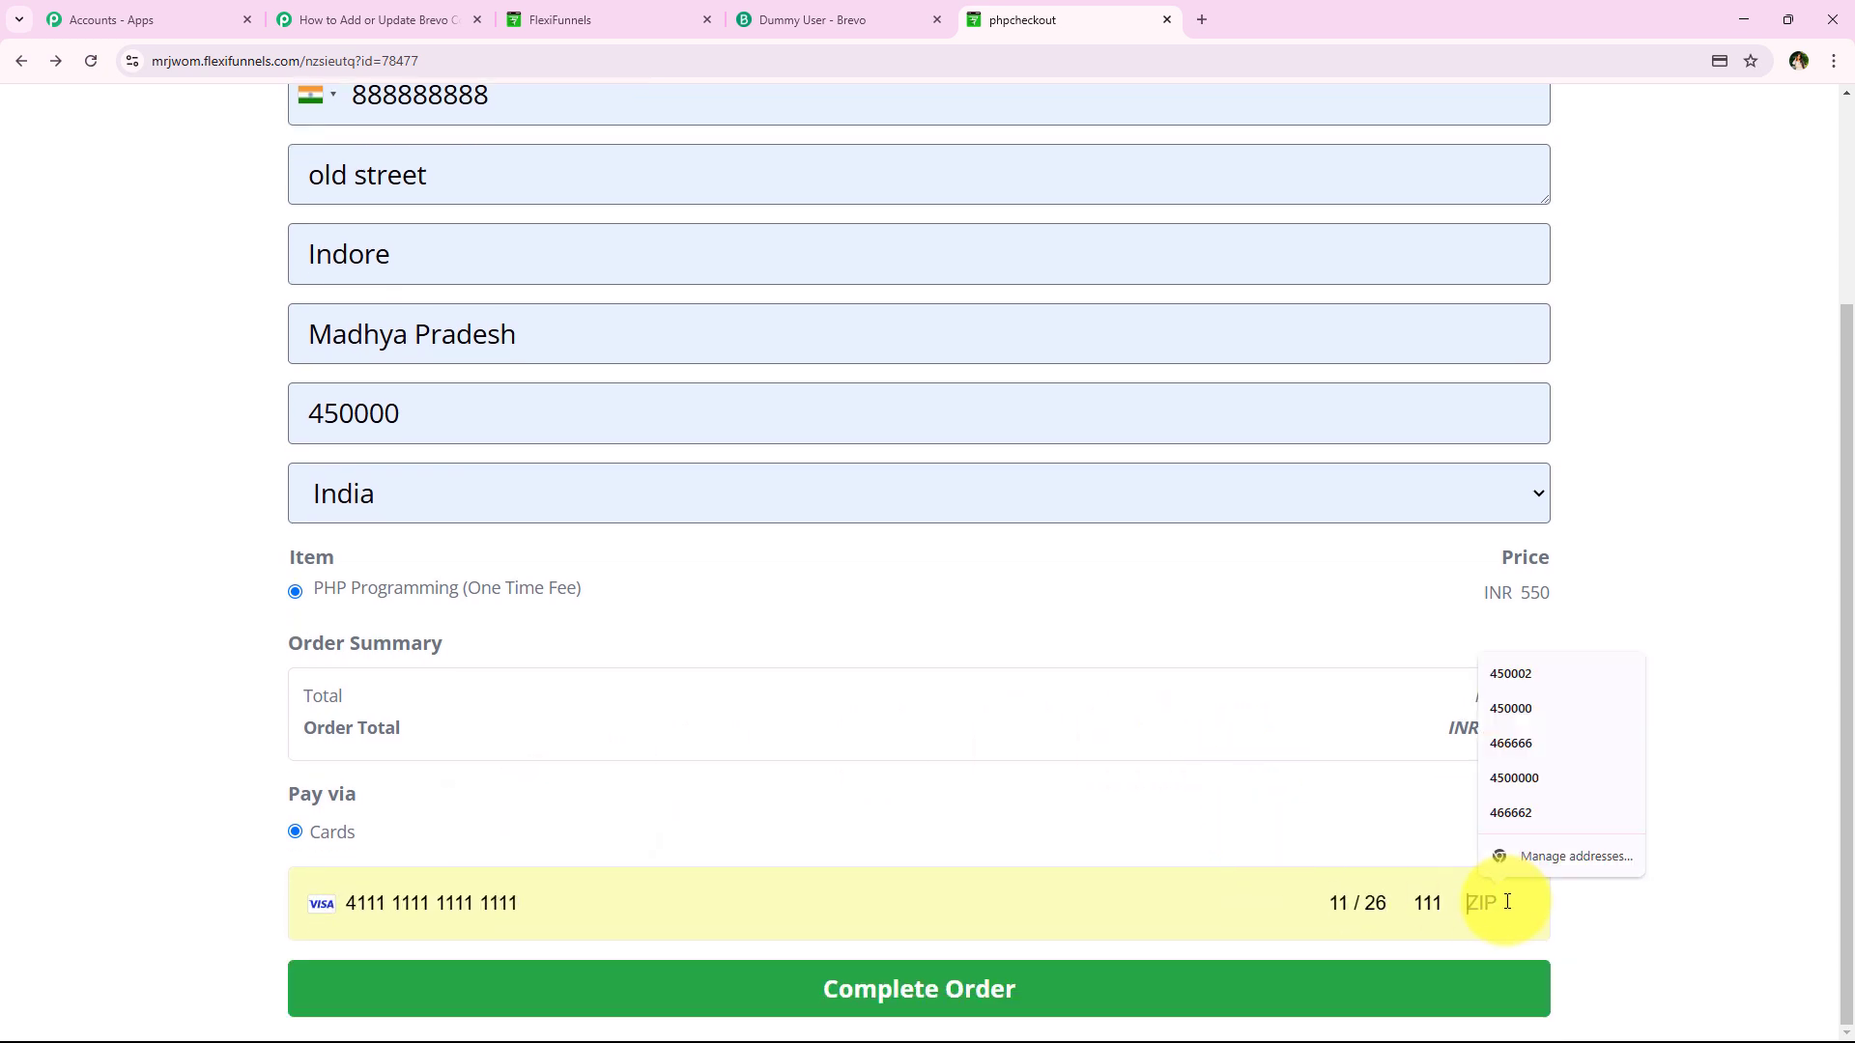
text(46203)
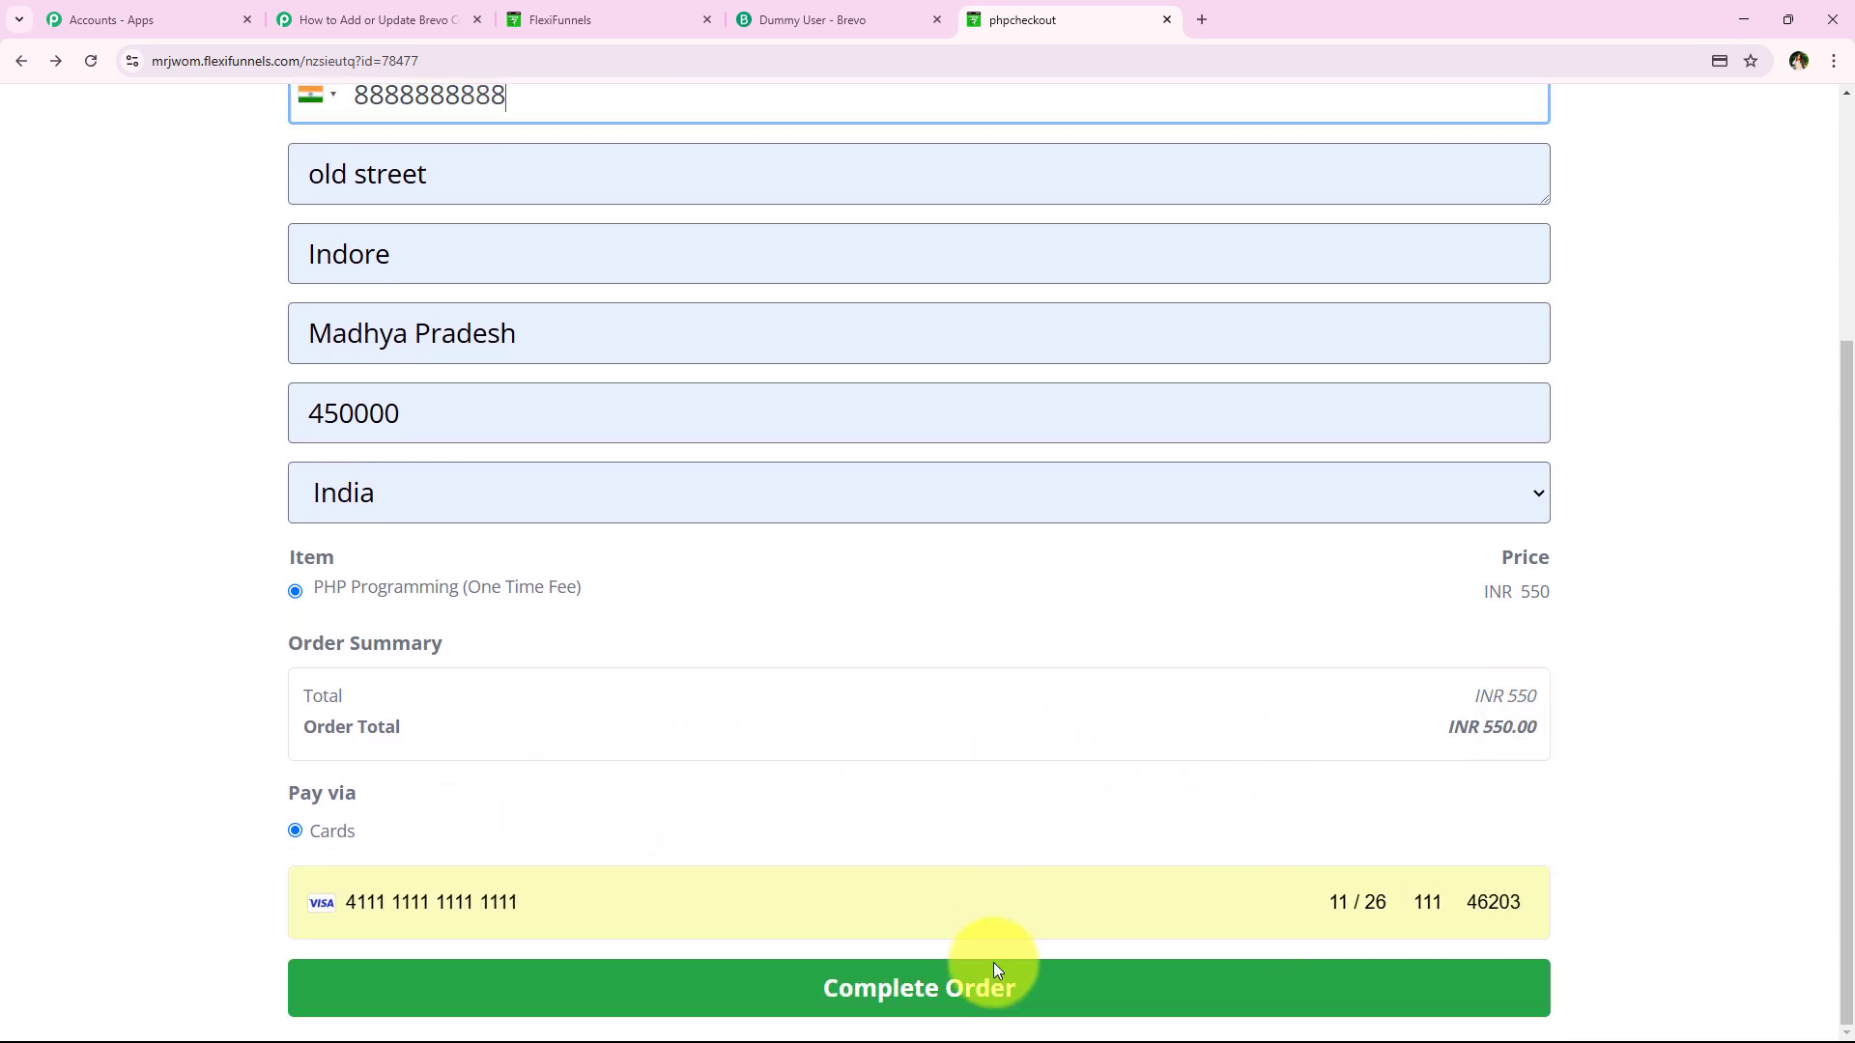
scroll(167, 514, up, 3)
scroll(241, 380, down, 3)
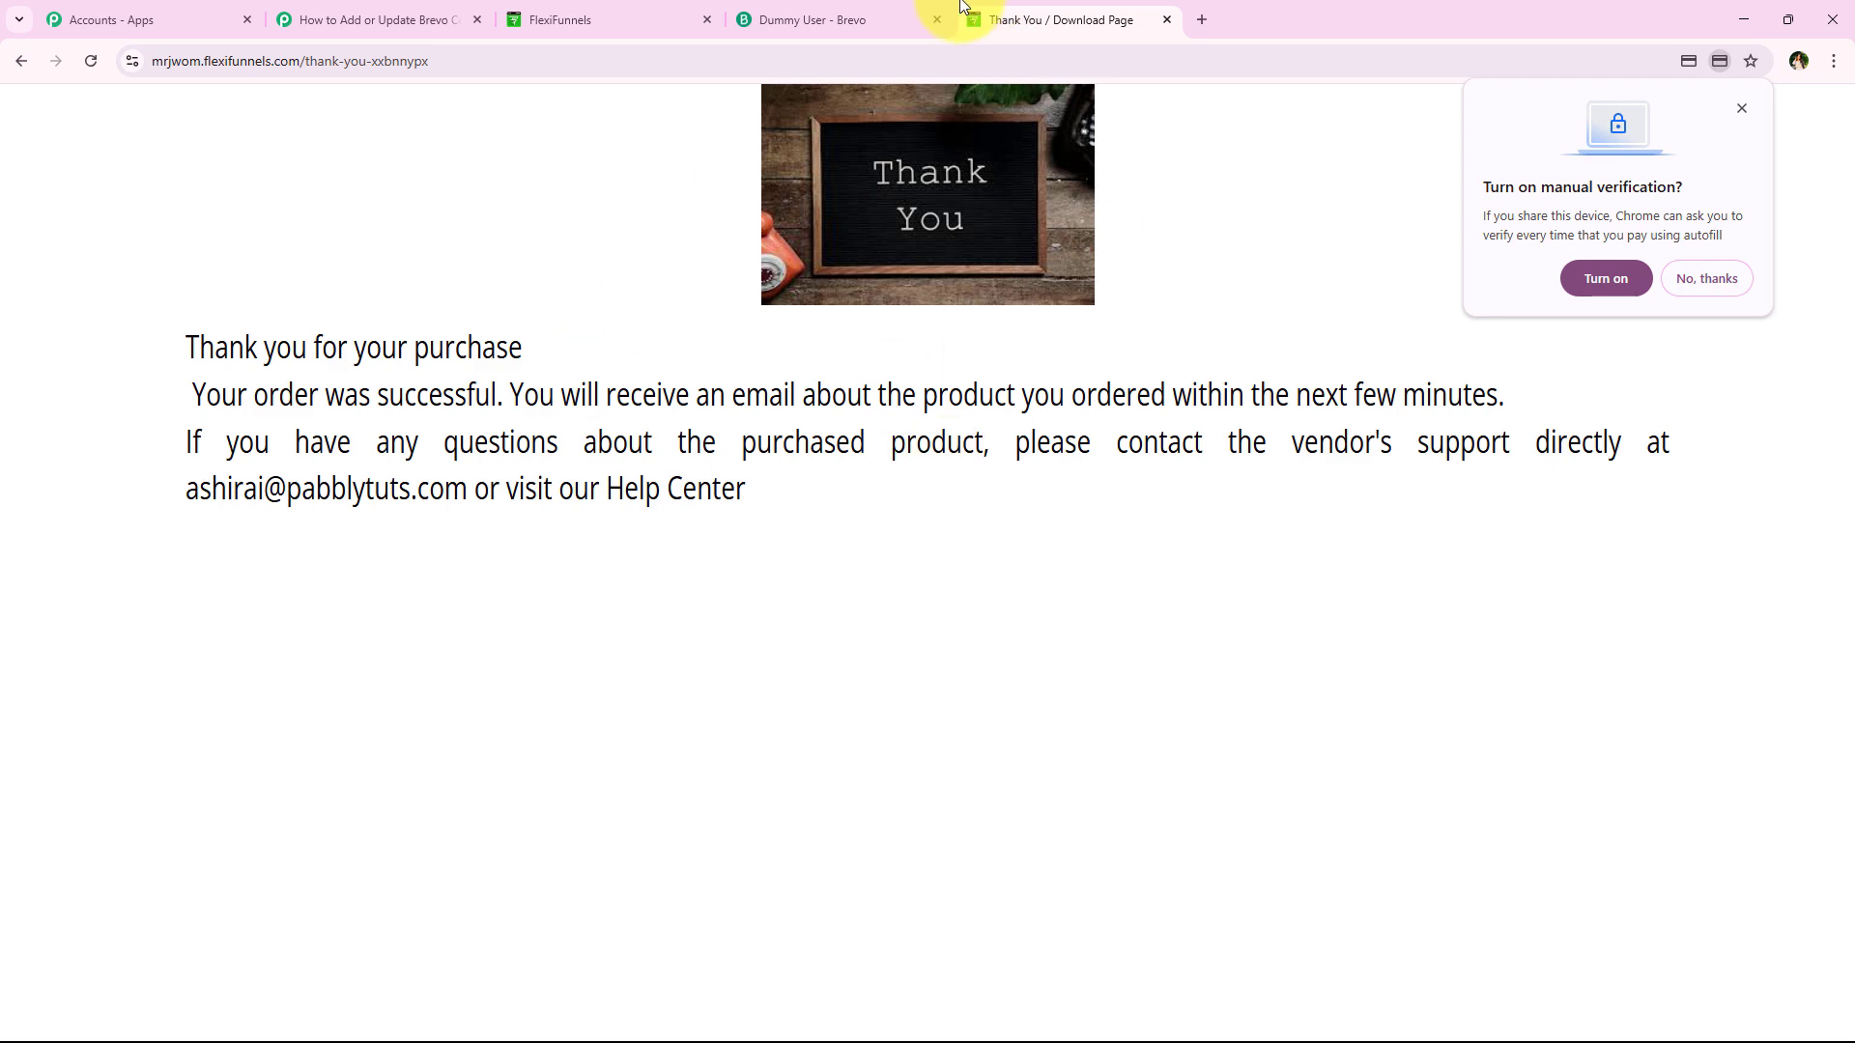
click(802, 19)
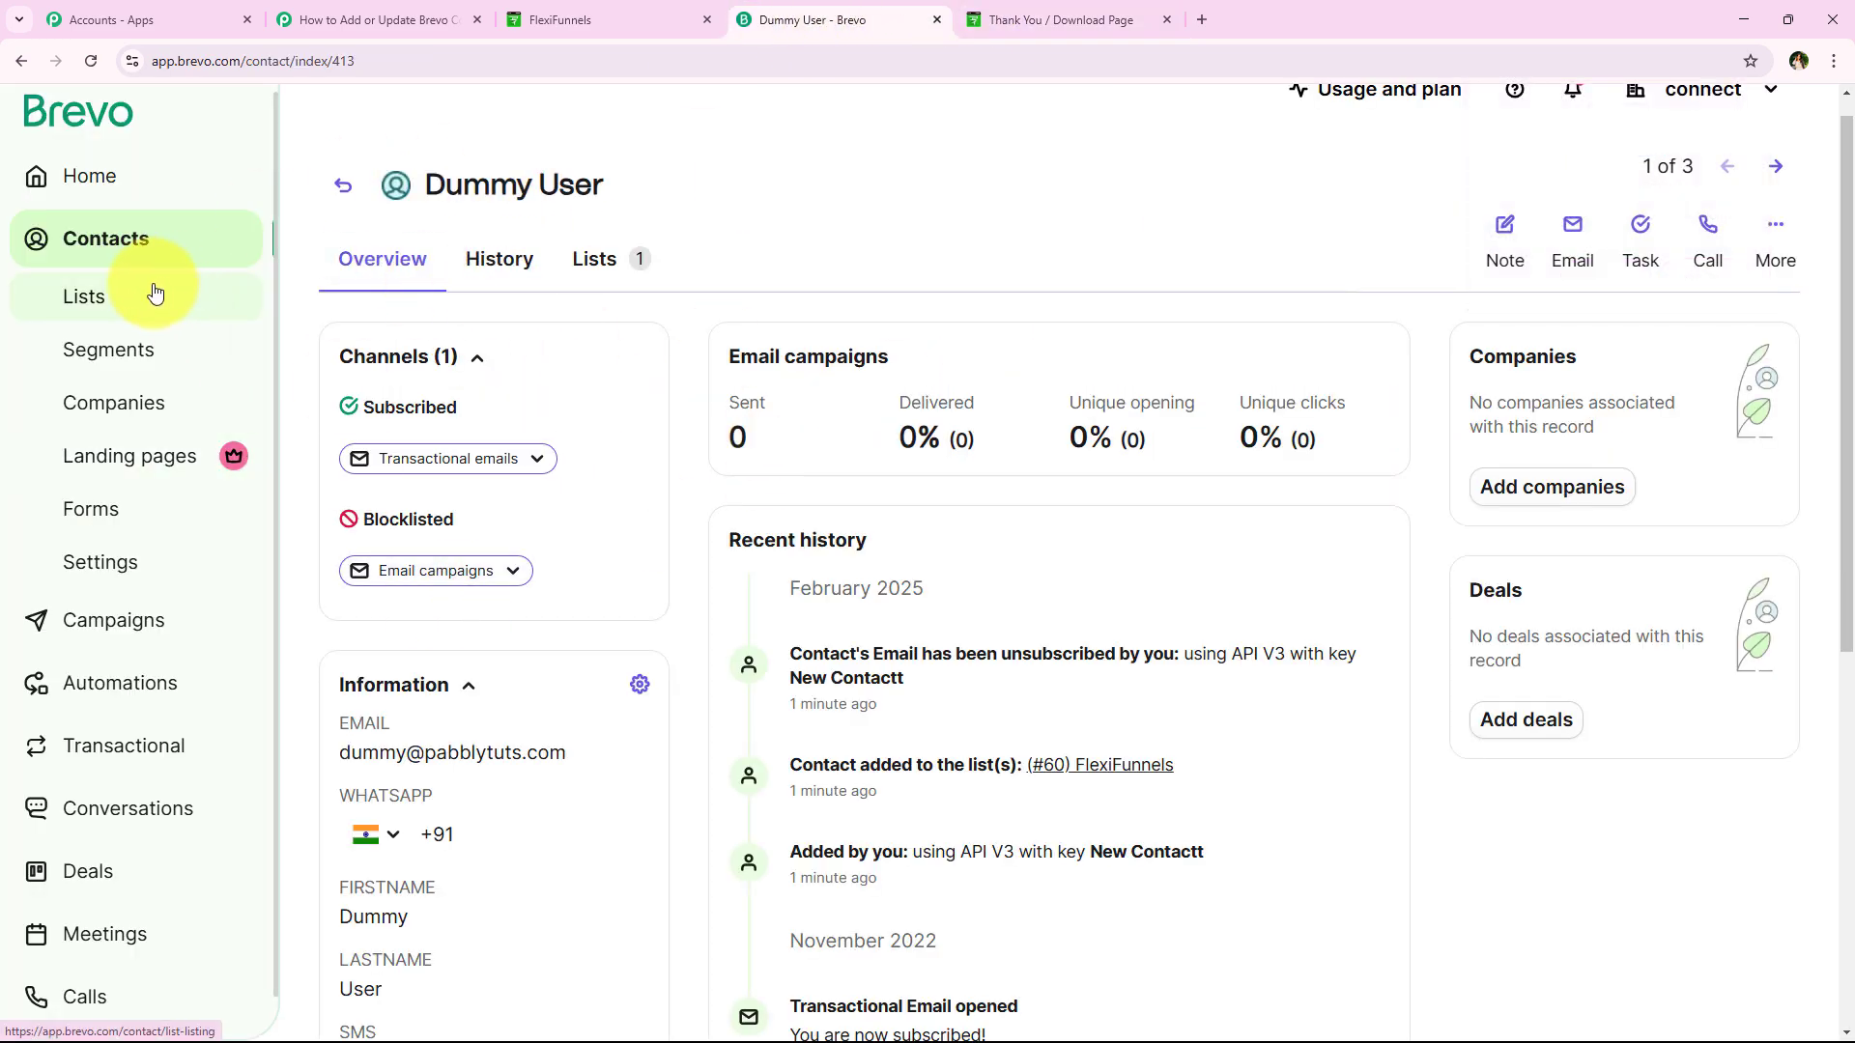
Open Brevo's FlexiFunnels list and the new Test User contact, then return to Pabbly Connect
click(95, 321)
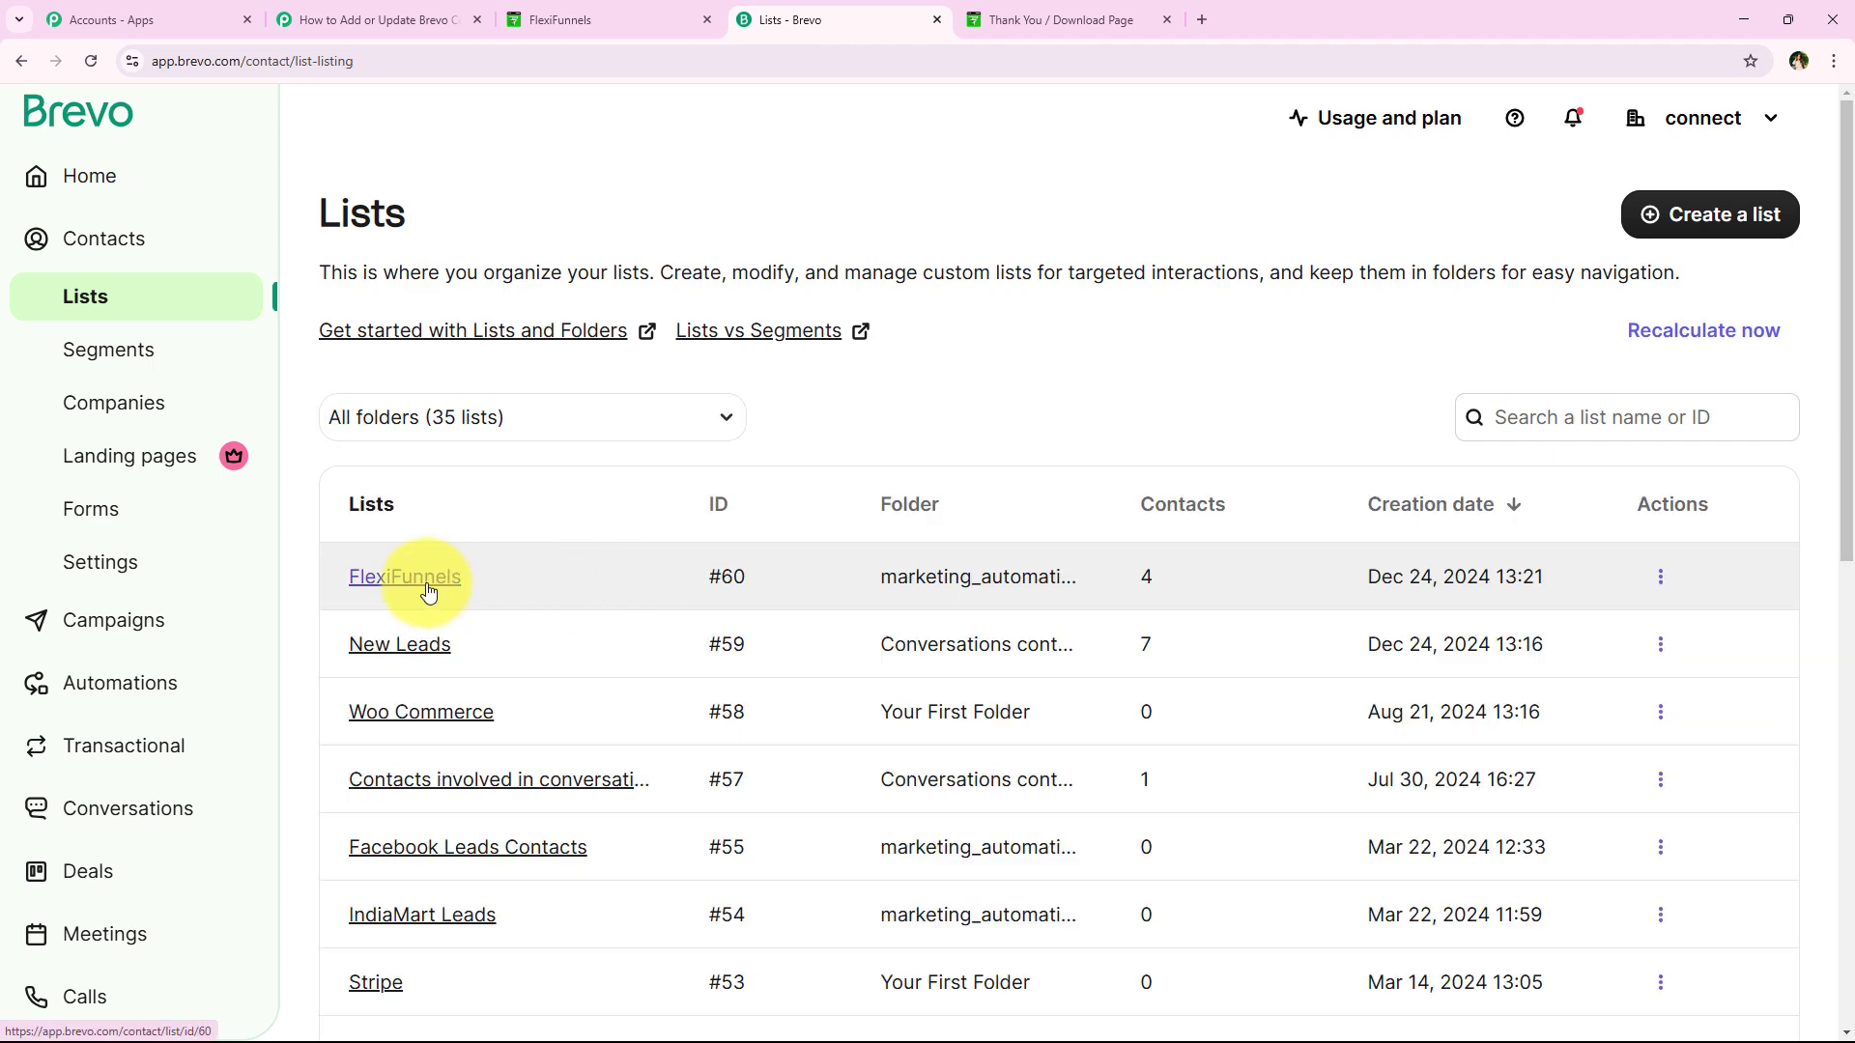
click(414, 584)
scroll(594, 535, down, 3)
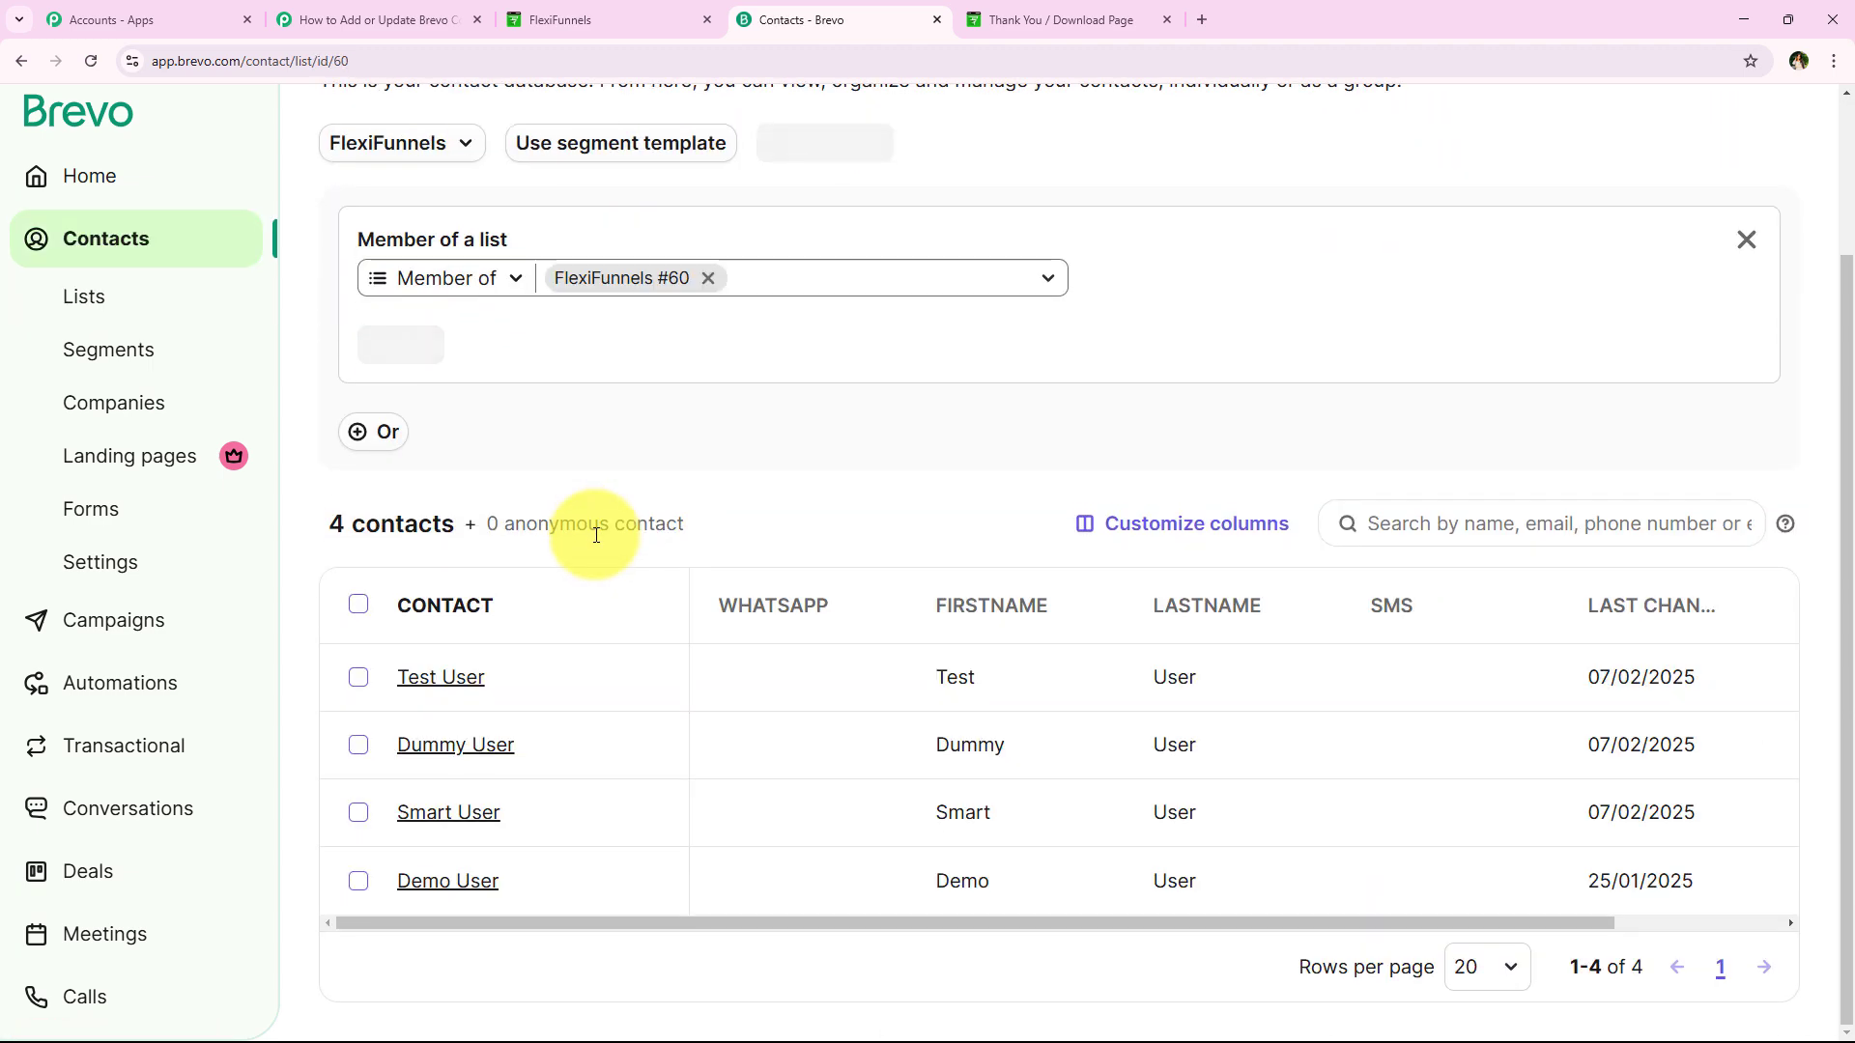
click(394, 674)
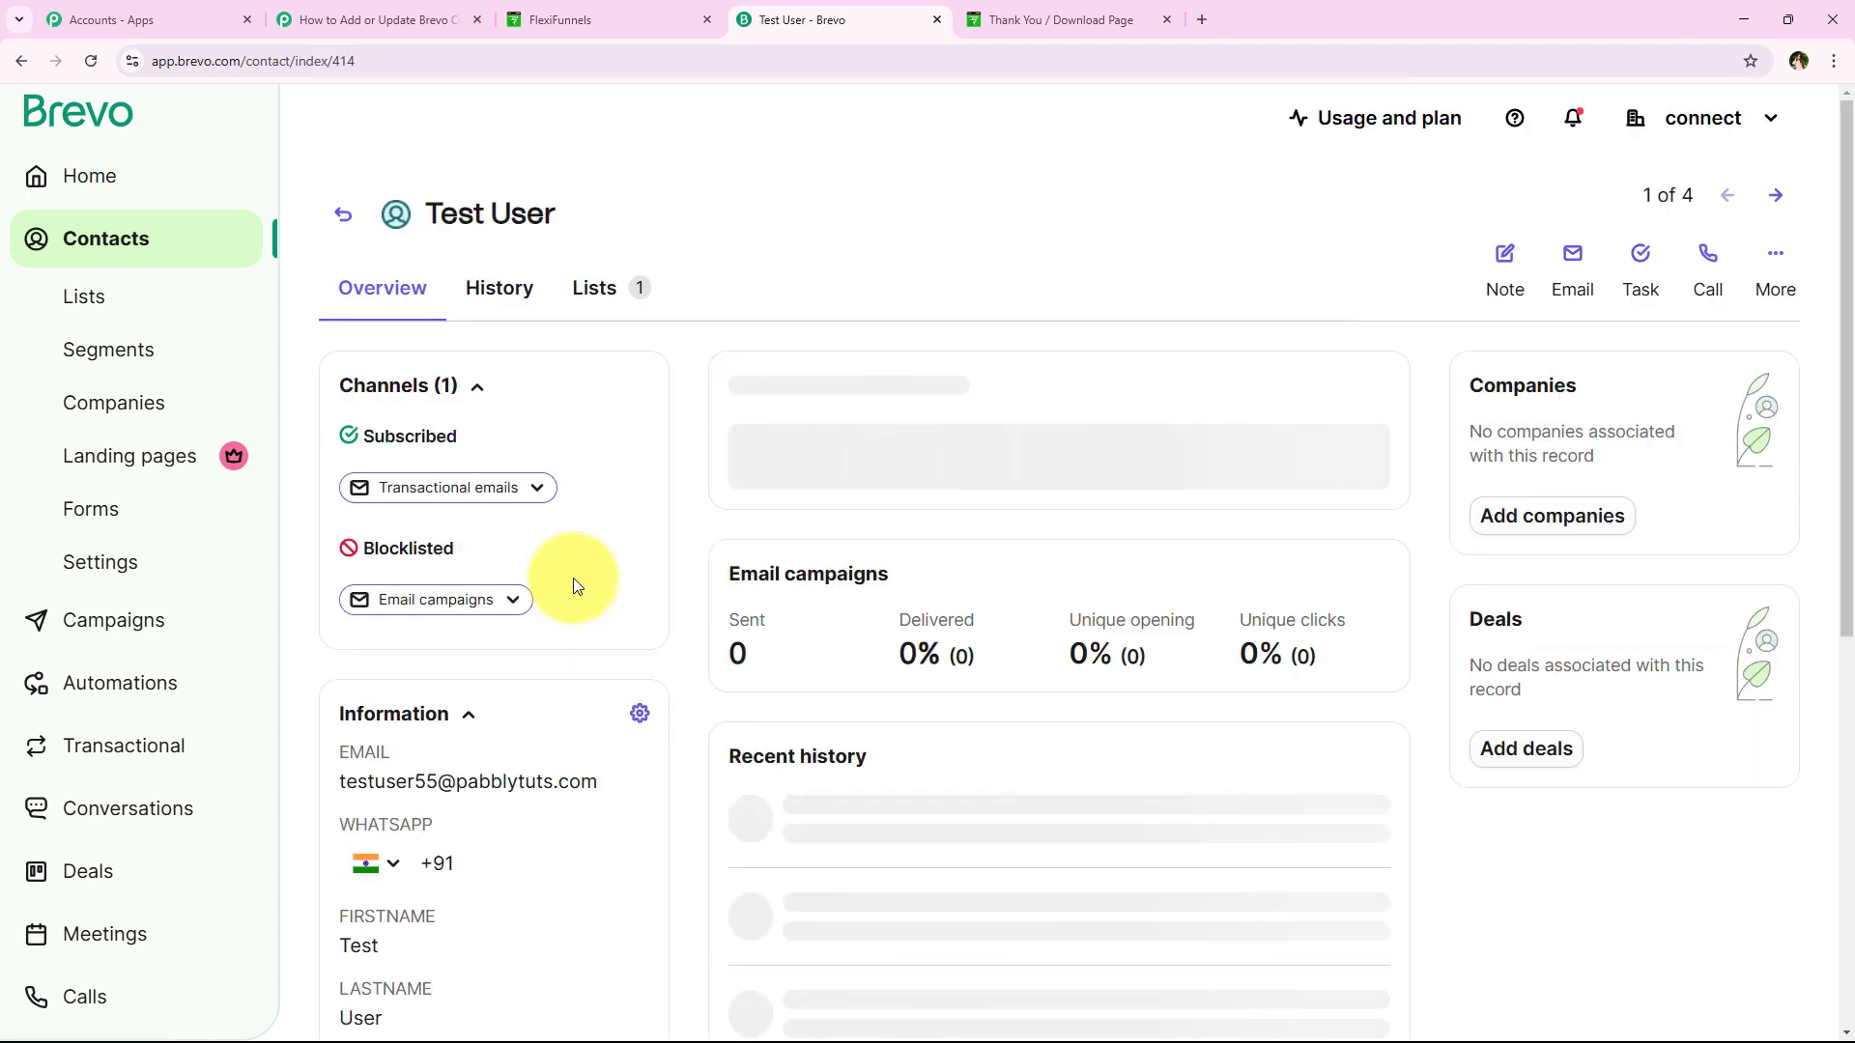
scroll(531, 618, down, 1)
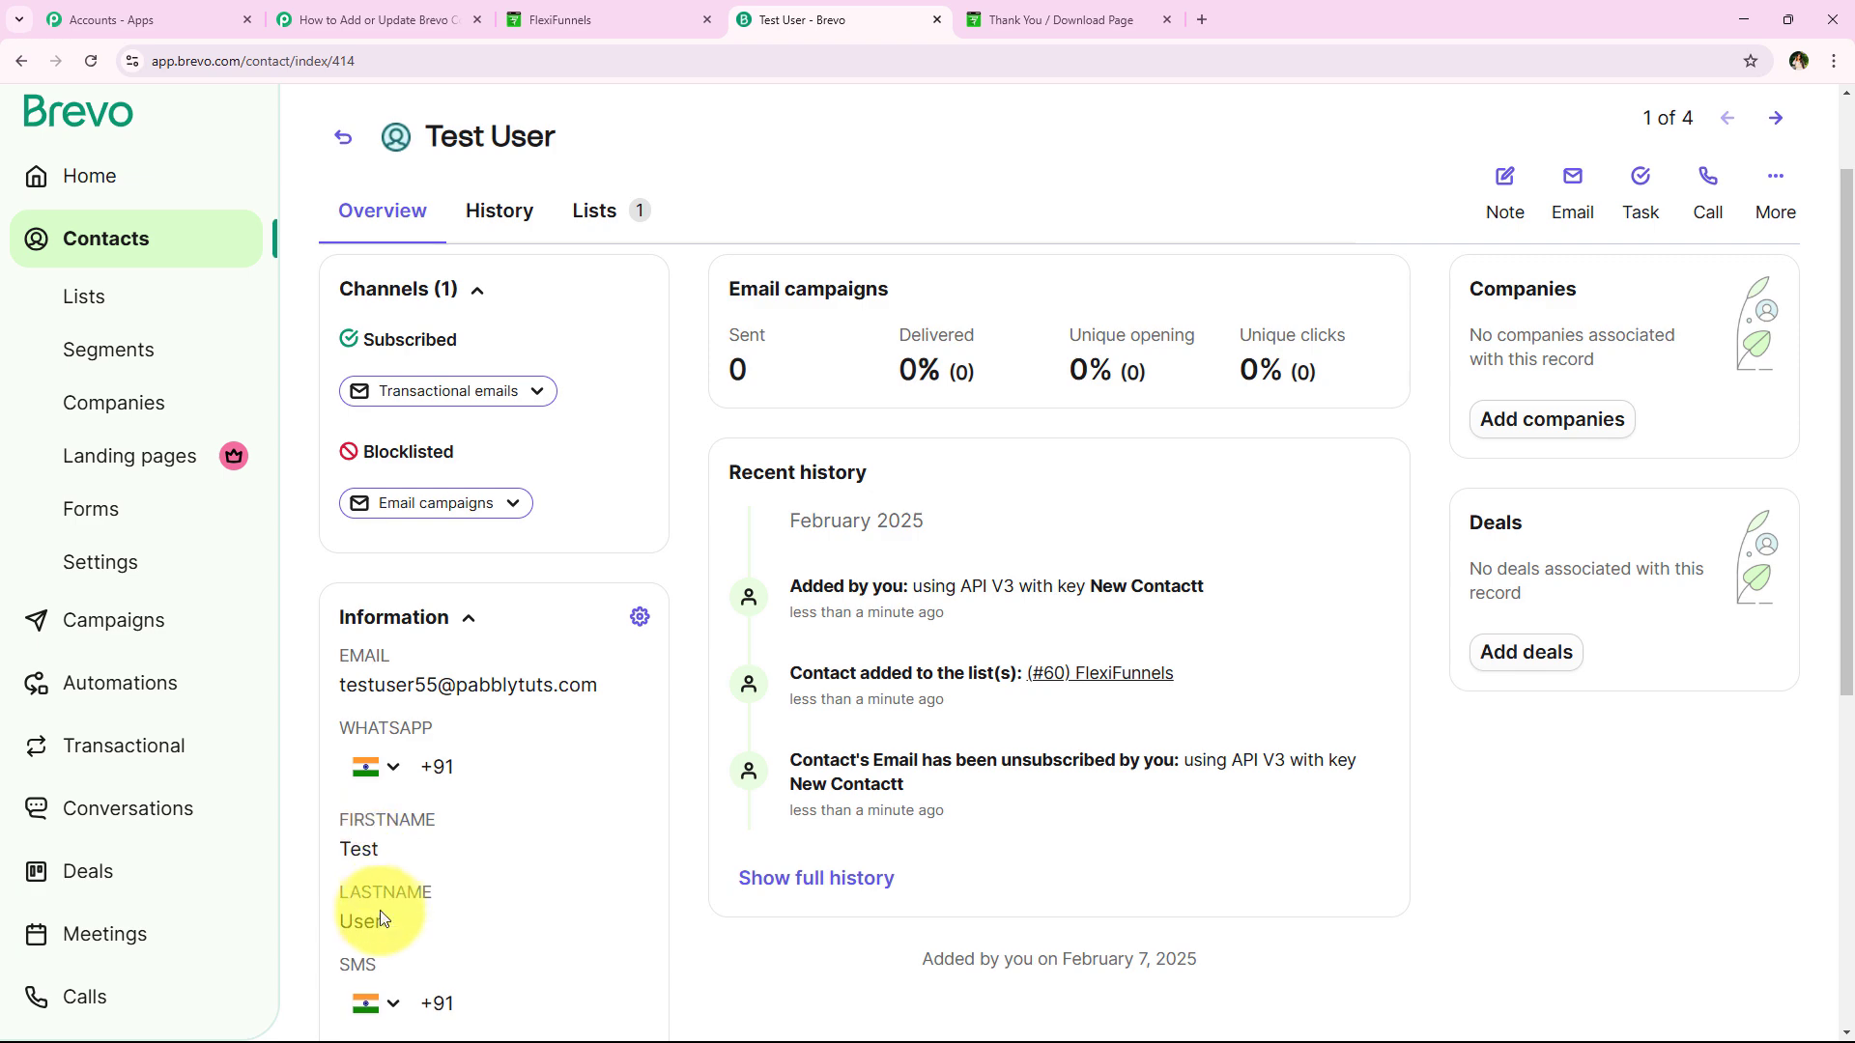
click(333, 20)
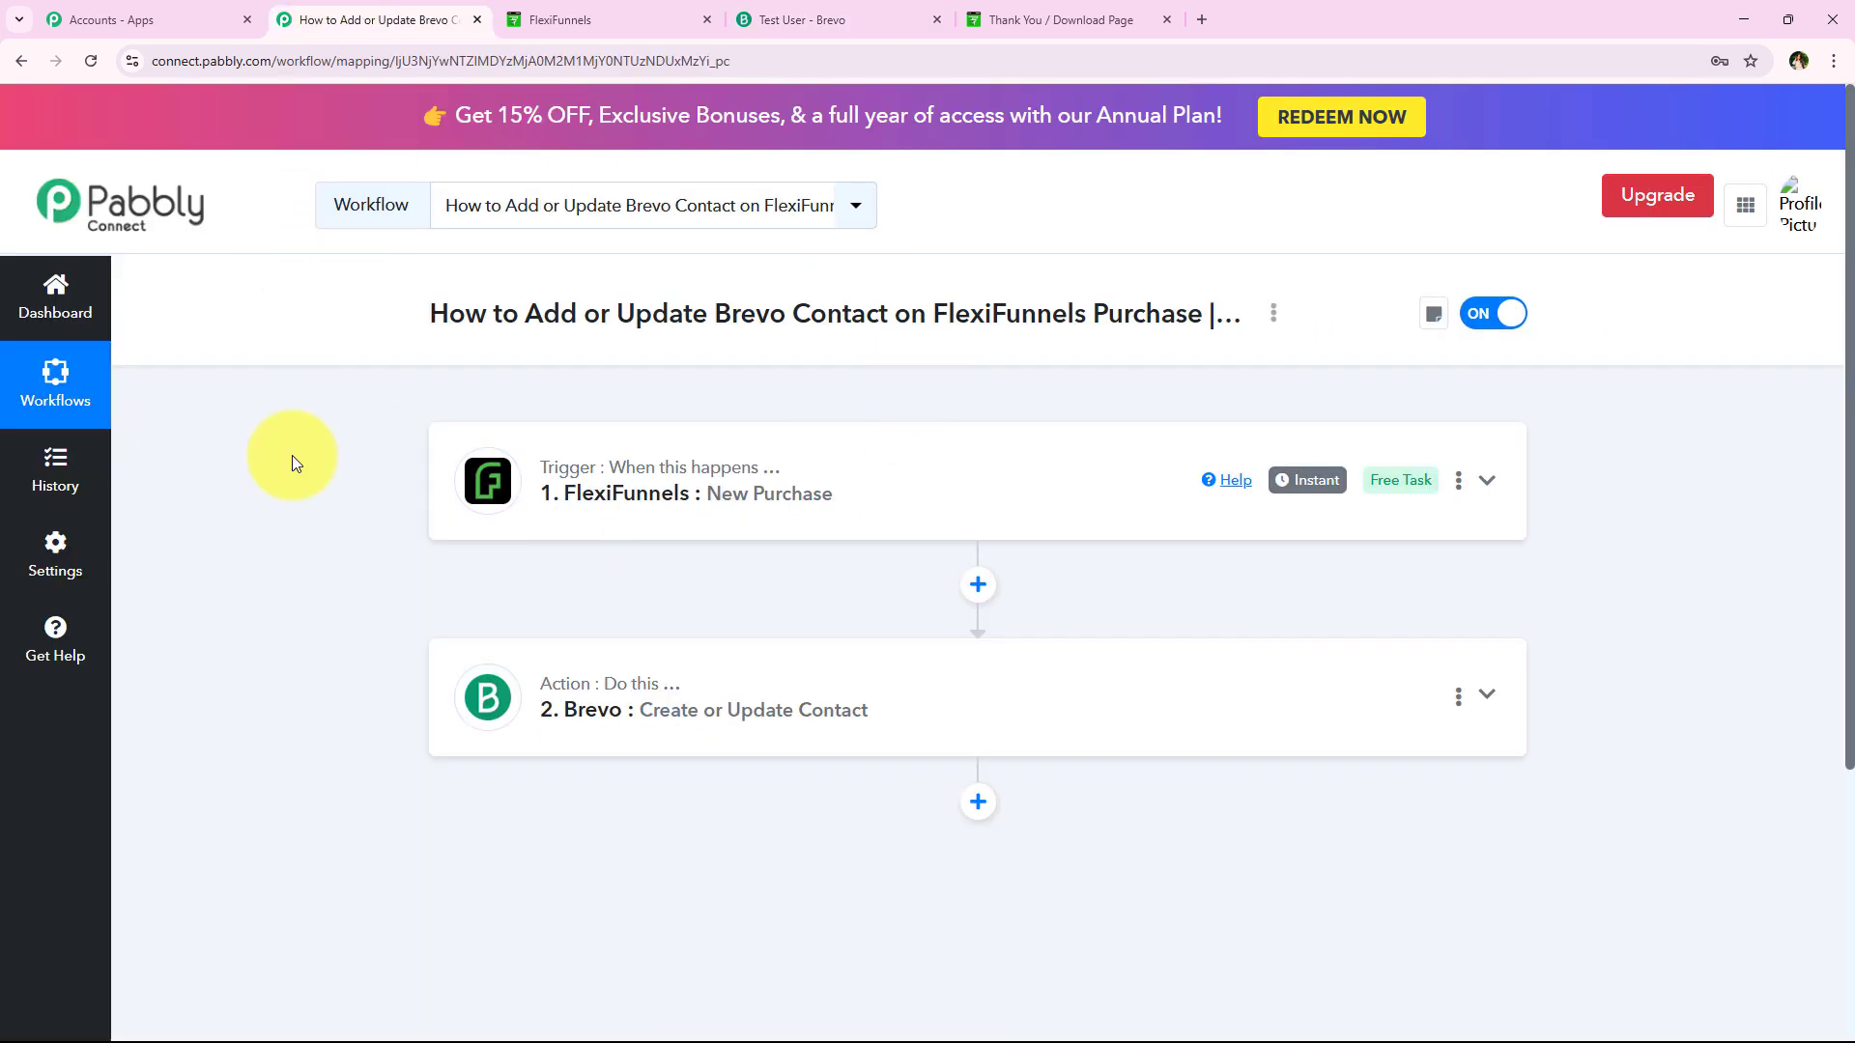